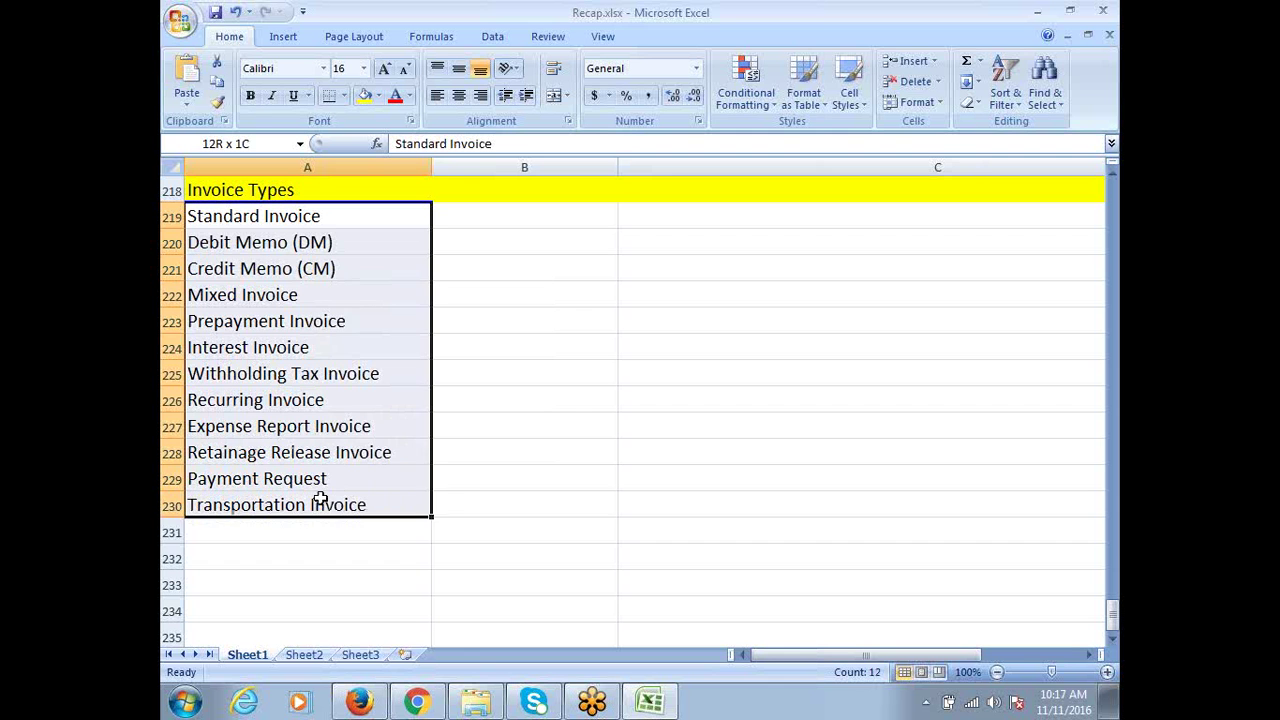
Enter the heading 'Payment Types' in cell A232
{"action": "left_click", "coordinate": [283, 561]}
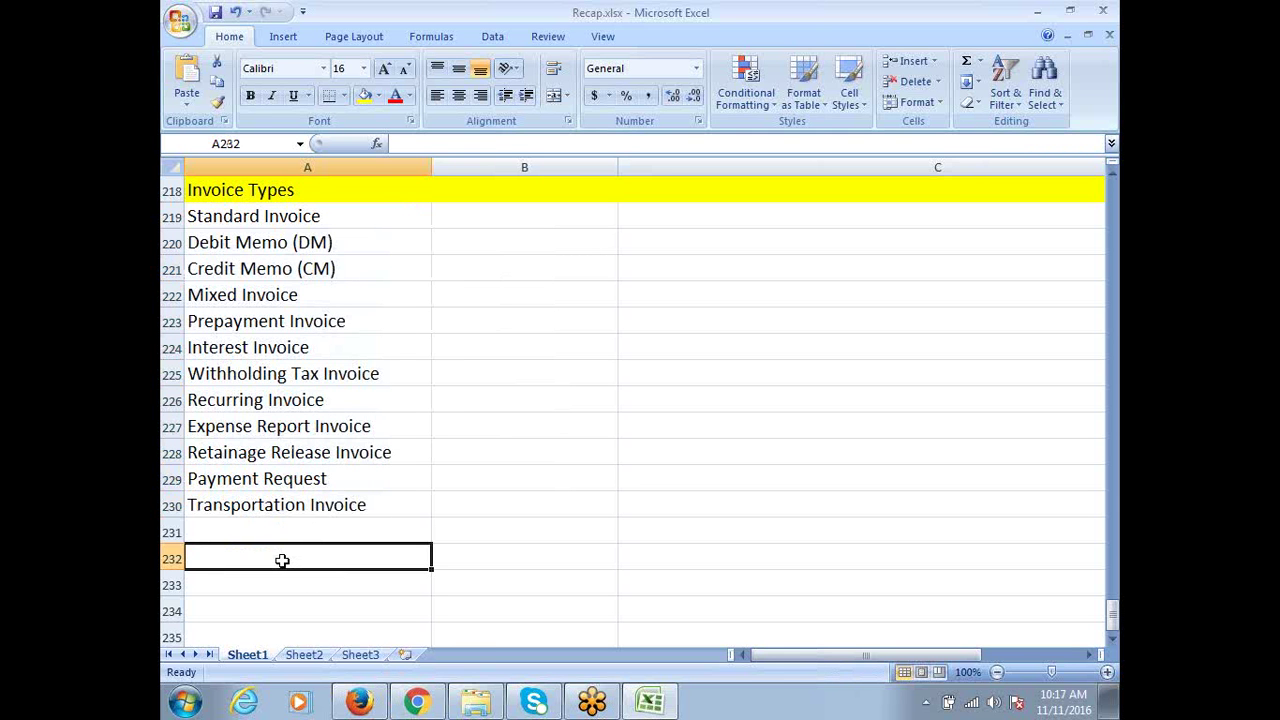
{"action": "type", "text": "p"}
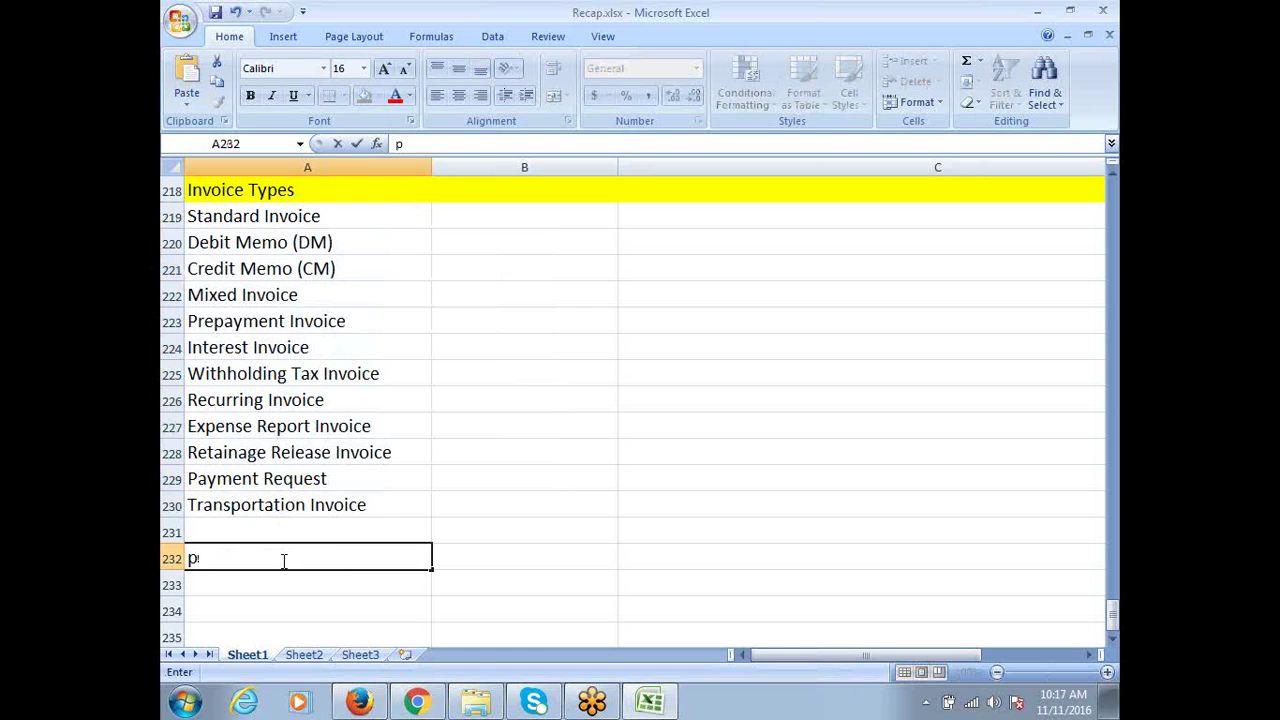
{"action": "key", "text": "BackSpace"}
{"action": "type", "text": "Payment Types"}
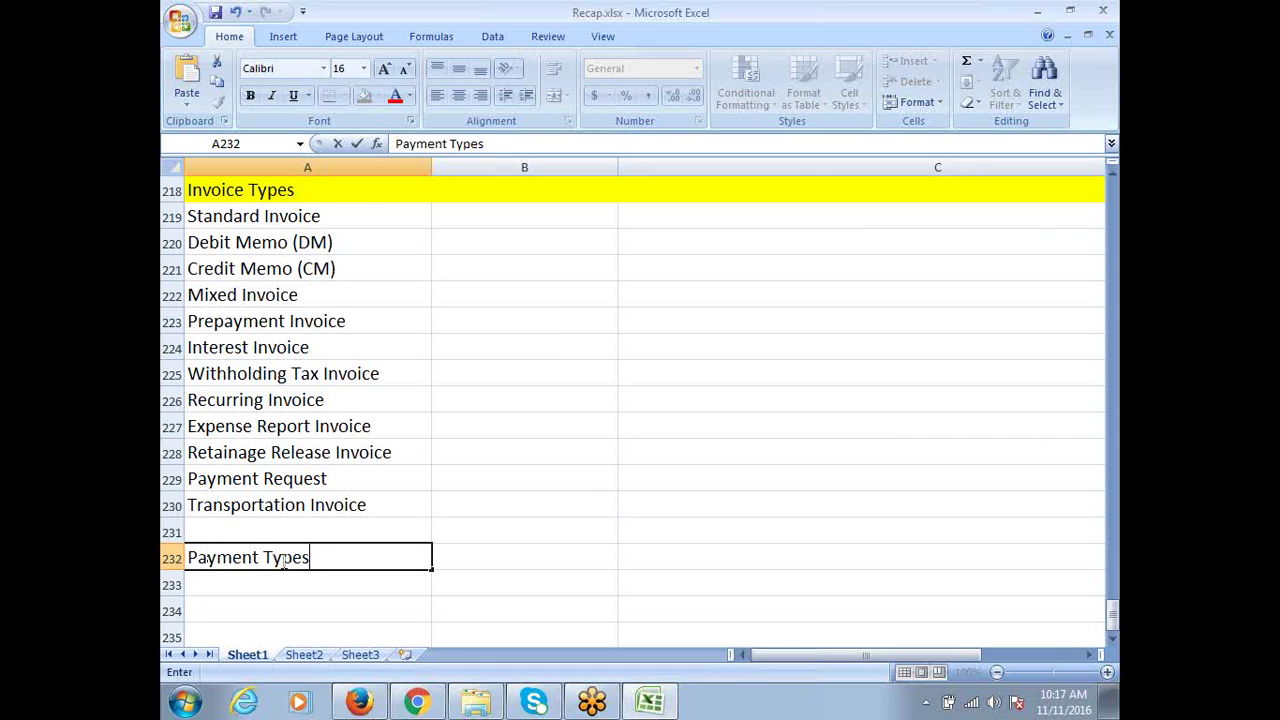
{"action": "key", "text": "ctrl+s"}
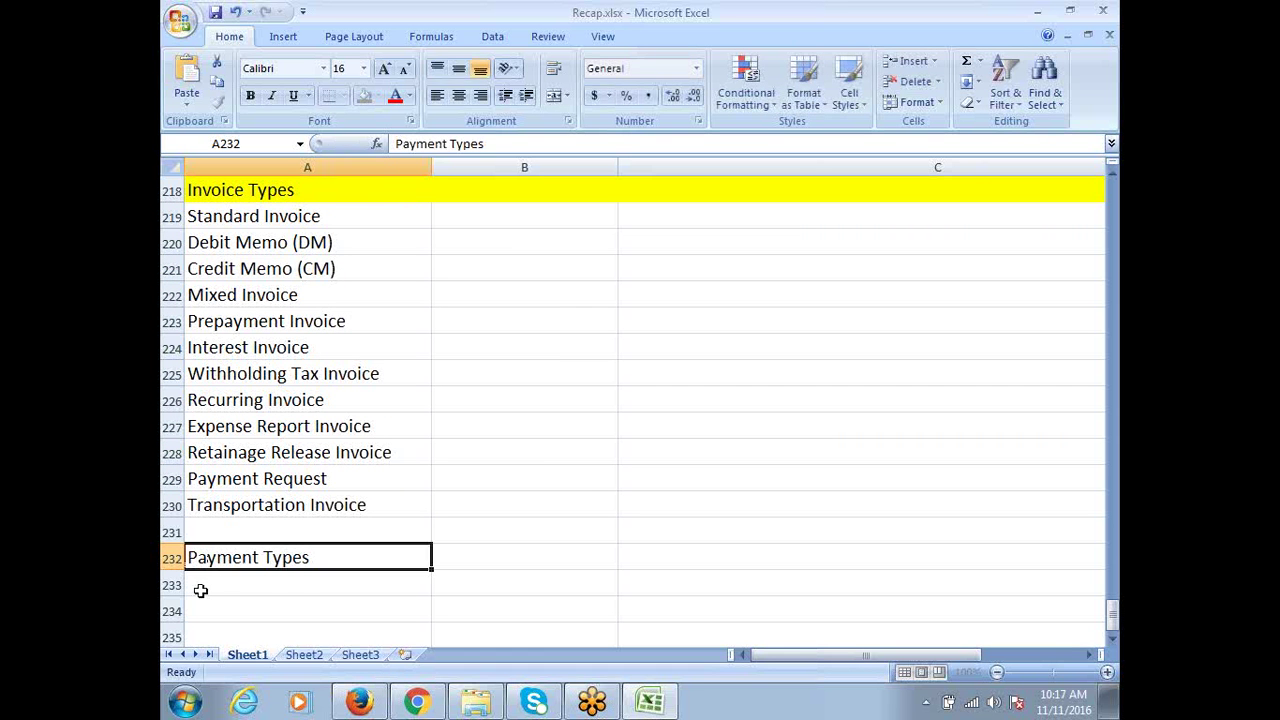
Fill the whole of row 232 yellow to match the Invoice Types header
{"action": "left_click", "coordinate": [173, 559]}
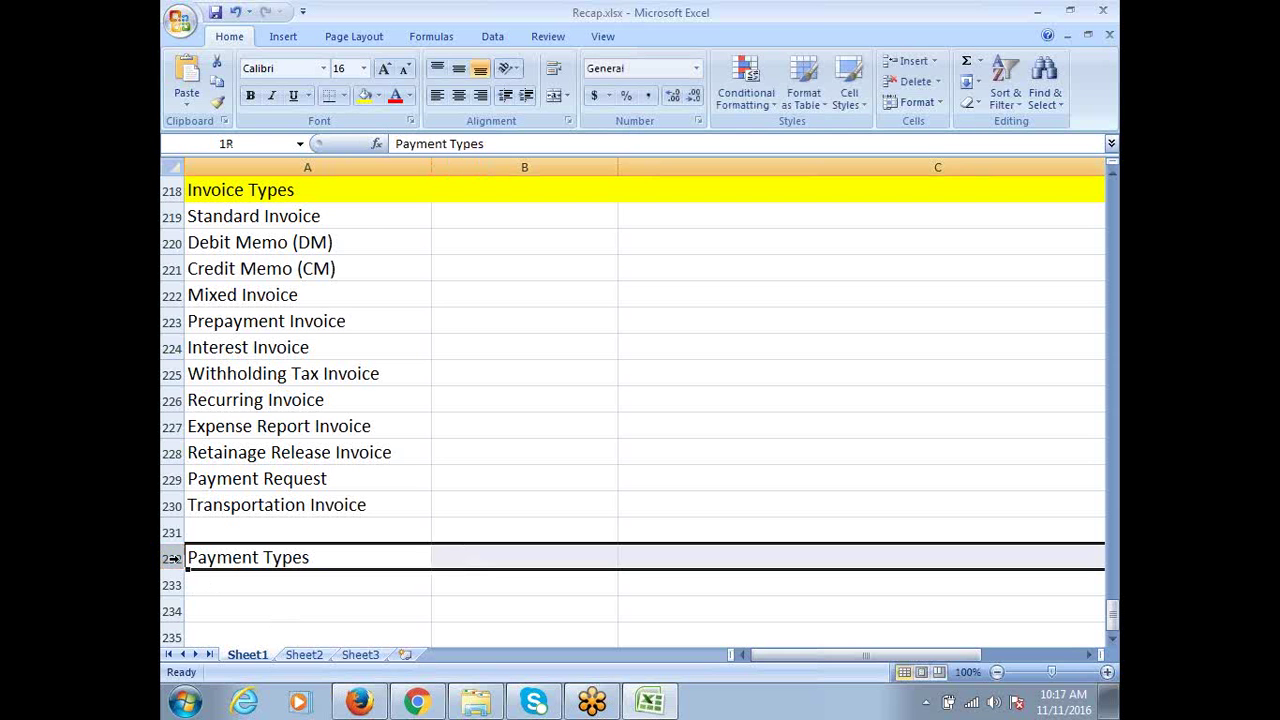
{"action": "left_click", "coordinate": [365, 96]}
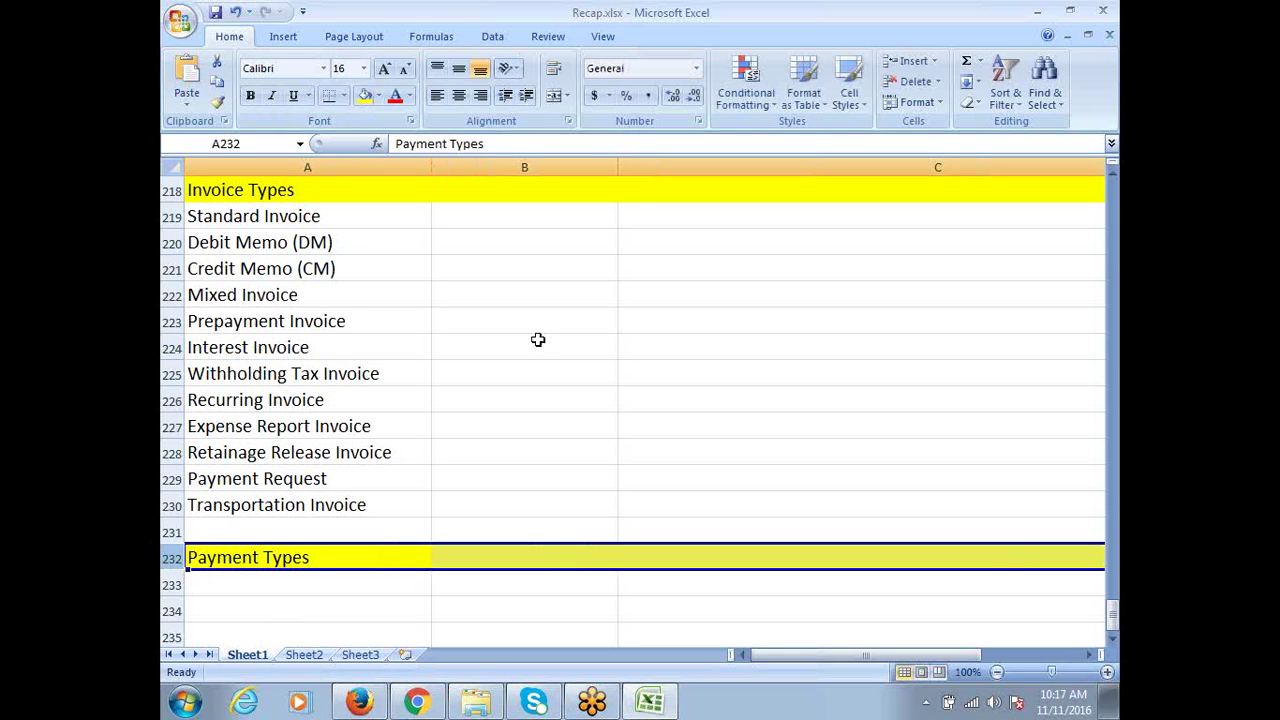
{"action": "scroll", "coordinate": [558, 386], "scroll_direction": "down", "scroll_amount": 1}
{"action": "scroll", "coordinate": [558, 386], "scroll_direction": "down", "scroll_amount": 2}
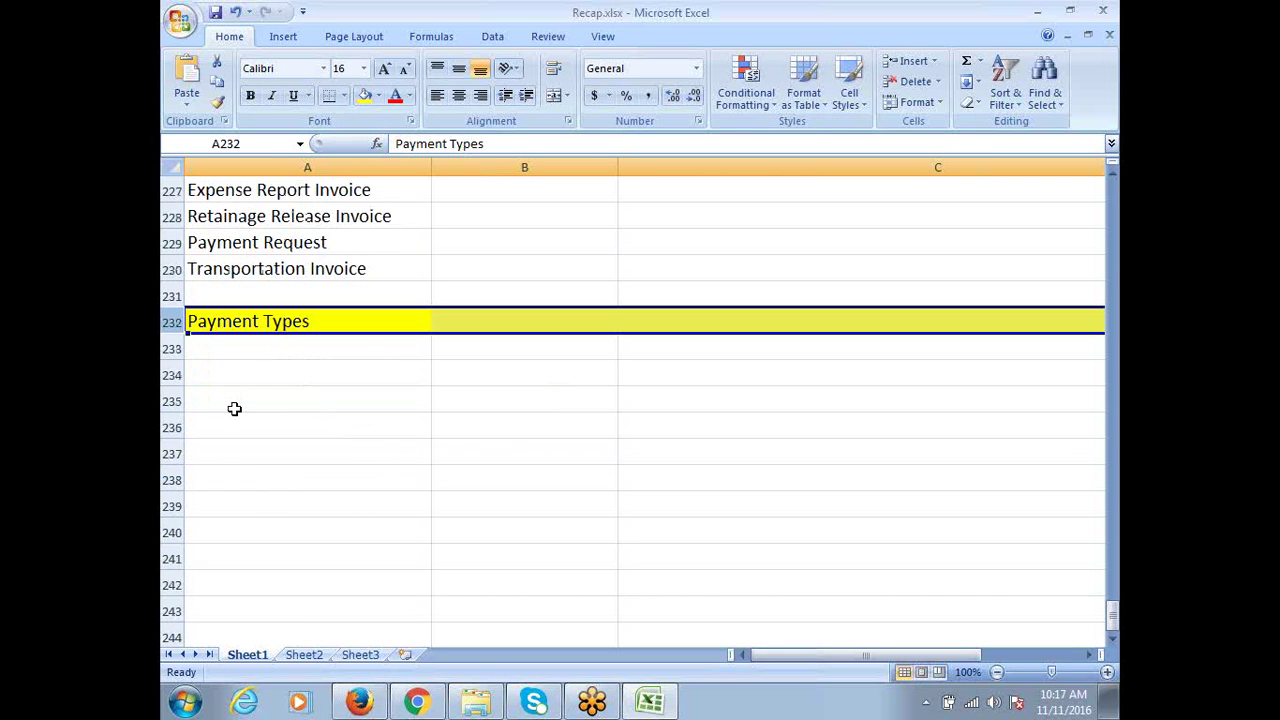
Fill A233:A236 with Manual, Quick, Refund and AP/AR Netting
{"action": "left_click", "coordinate": [236, 348]}
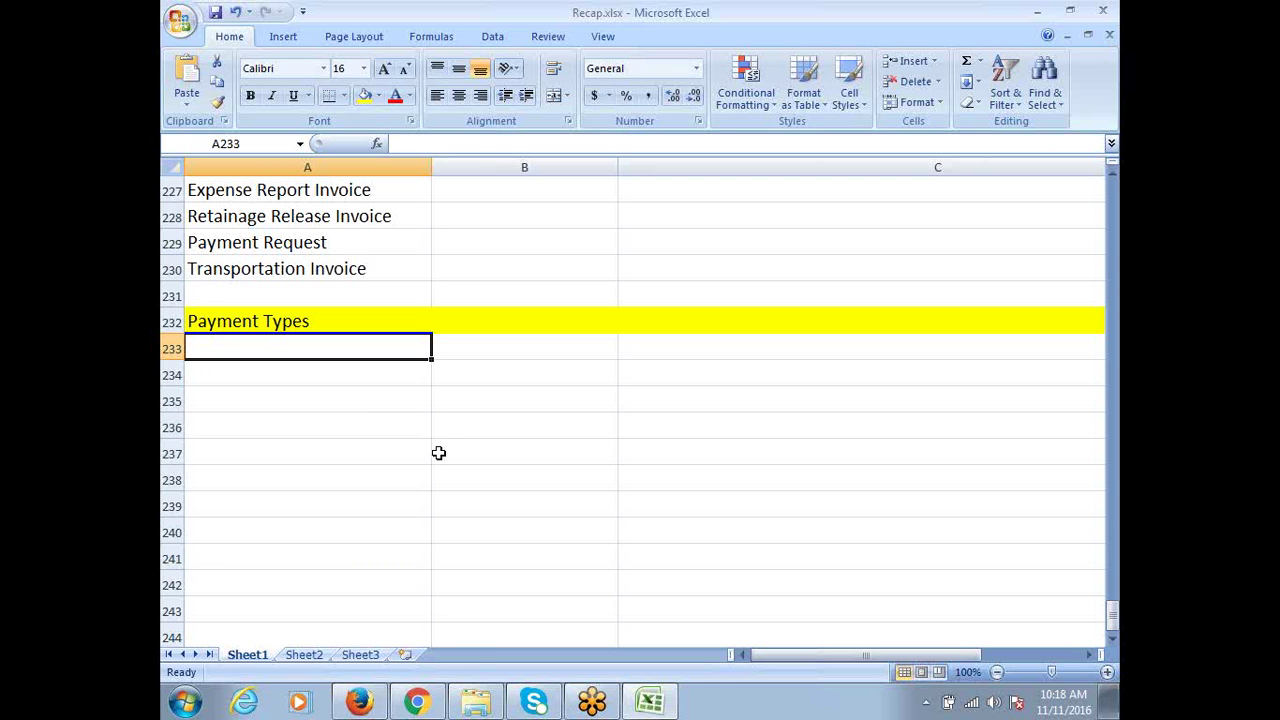
{"action": "type", "text": "Man"}
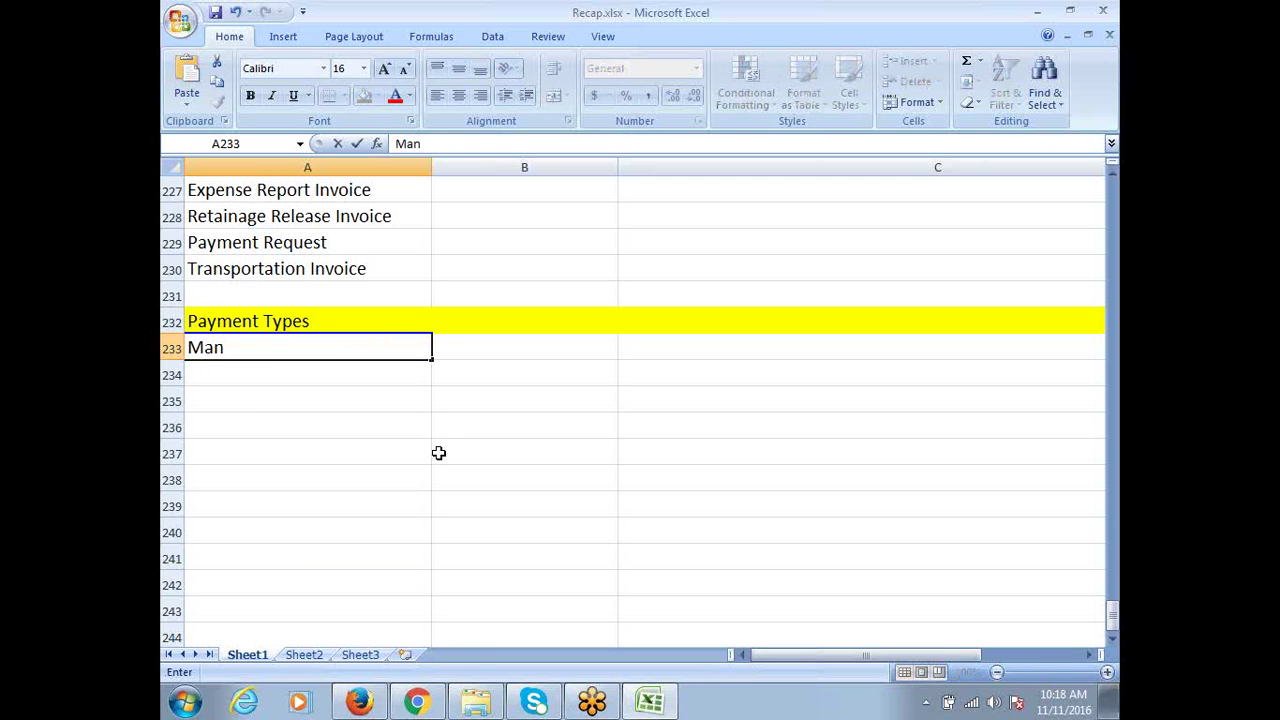
{"action": "type", "text": "ual"}
{"action": "key", "text": "Return"}
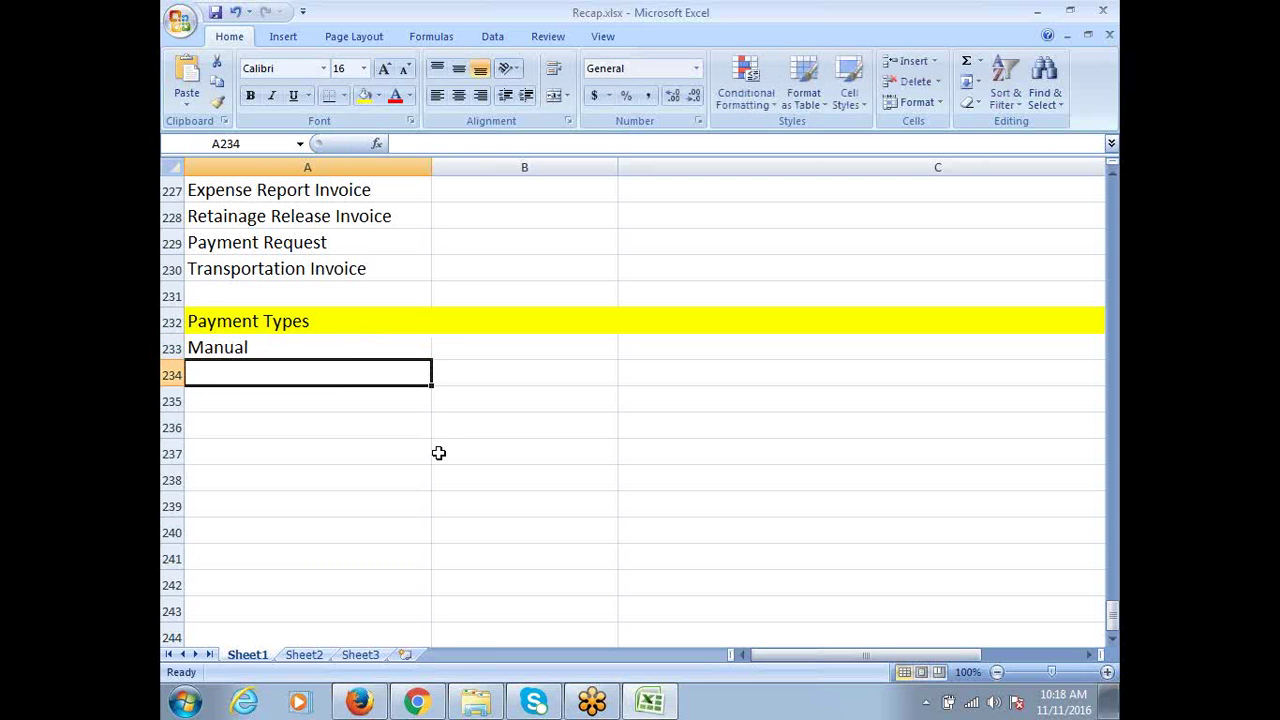
{"action": "type", "text": "Quick"}
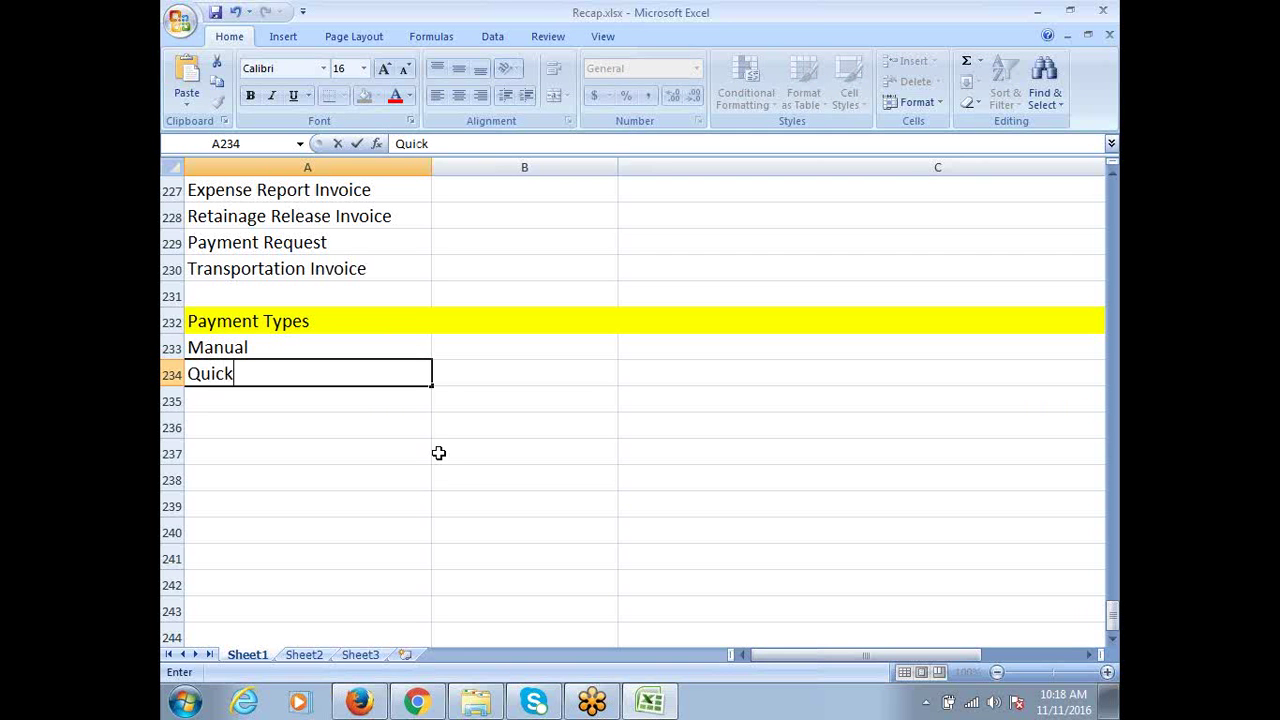
{"action": "key", "text": "Return"}
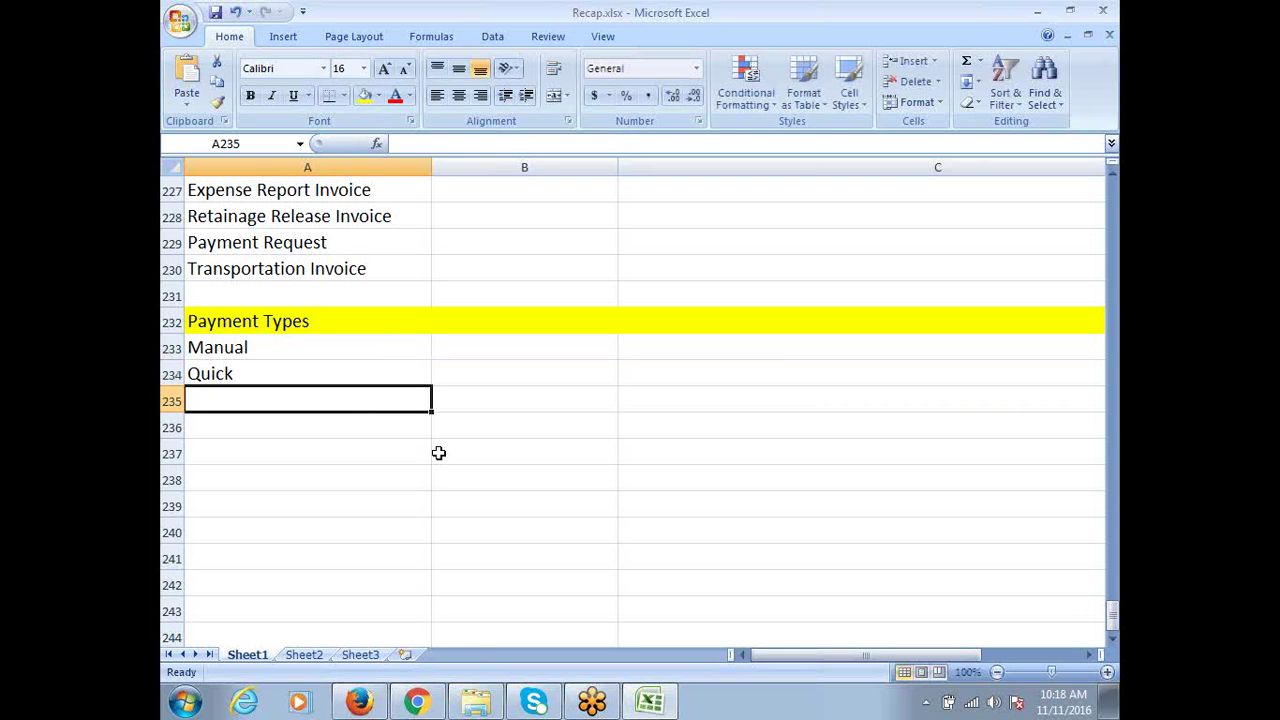
{"action": "type", "text": "Refund"}
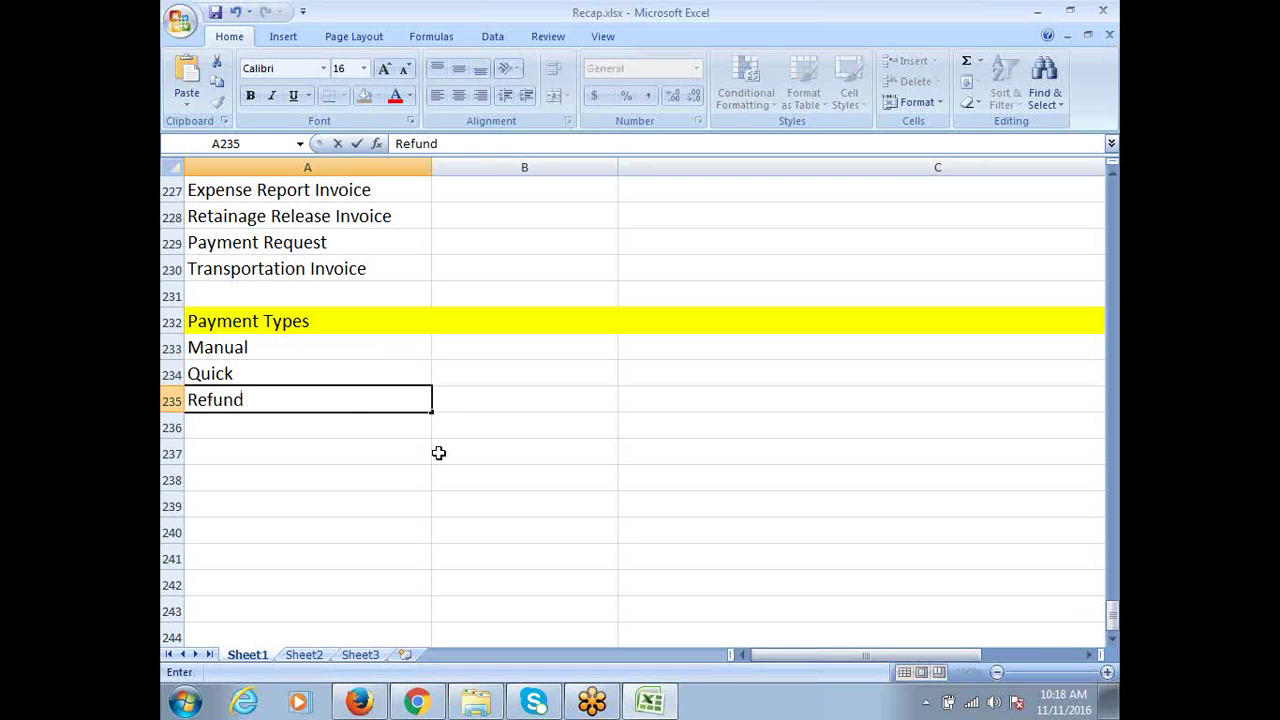
{"action": "key", "text": "Return"}
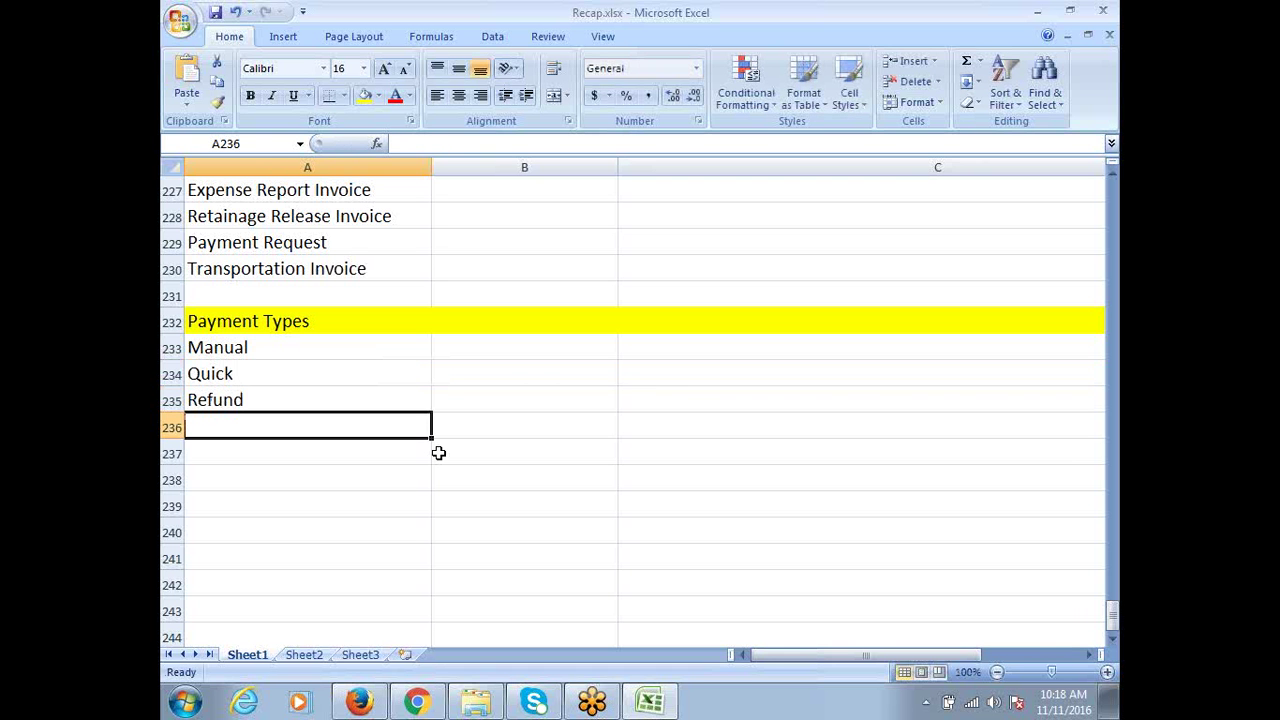
{"action": "type", "text": "AP/AR"}
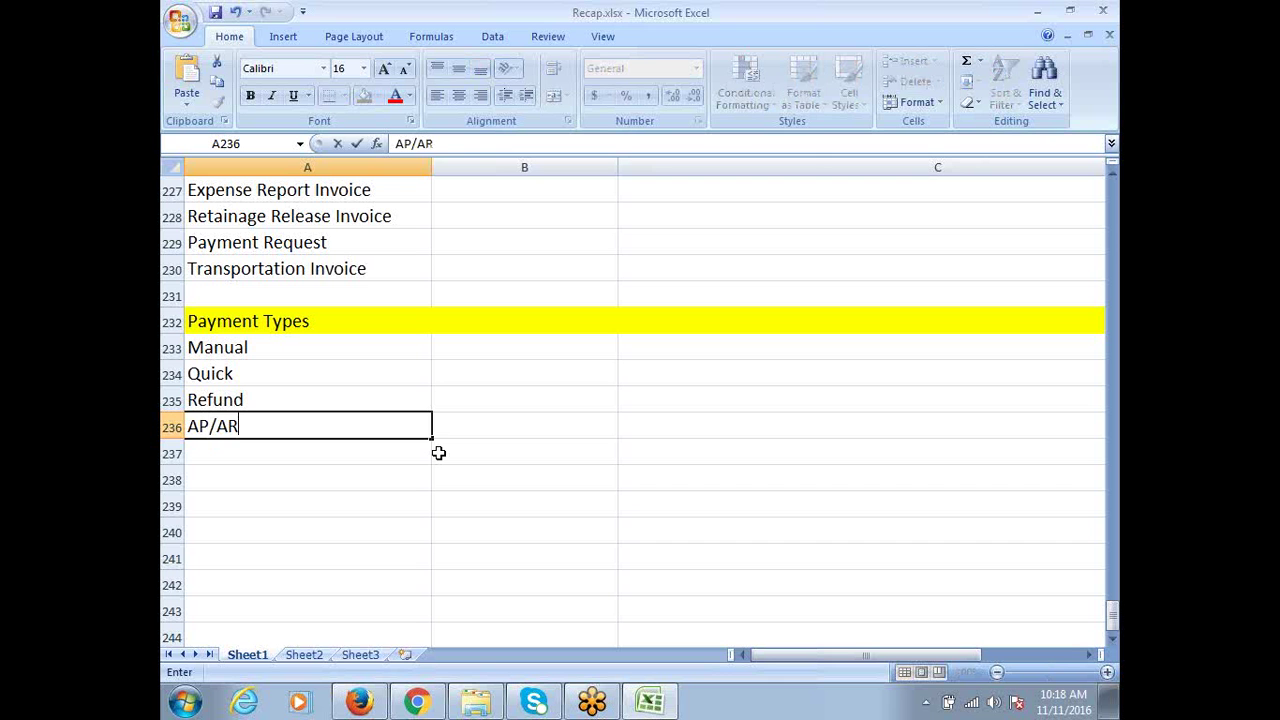
{"action": "type", "text": " Netting"}
{"action": "key", "text": "ctrl+Return"}
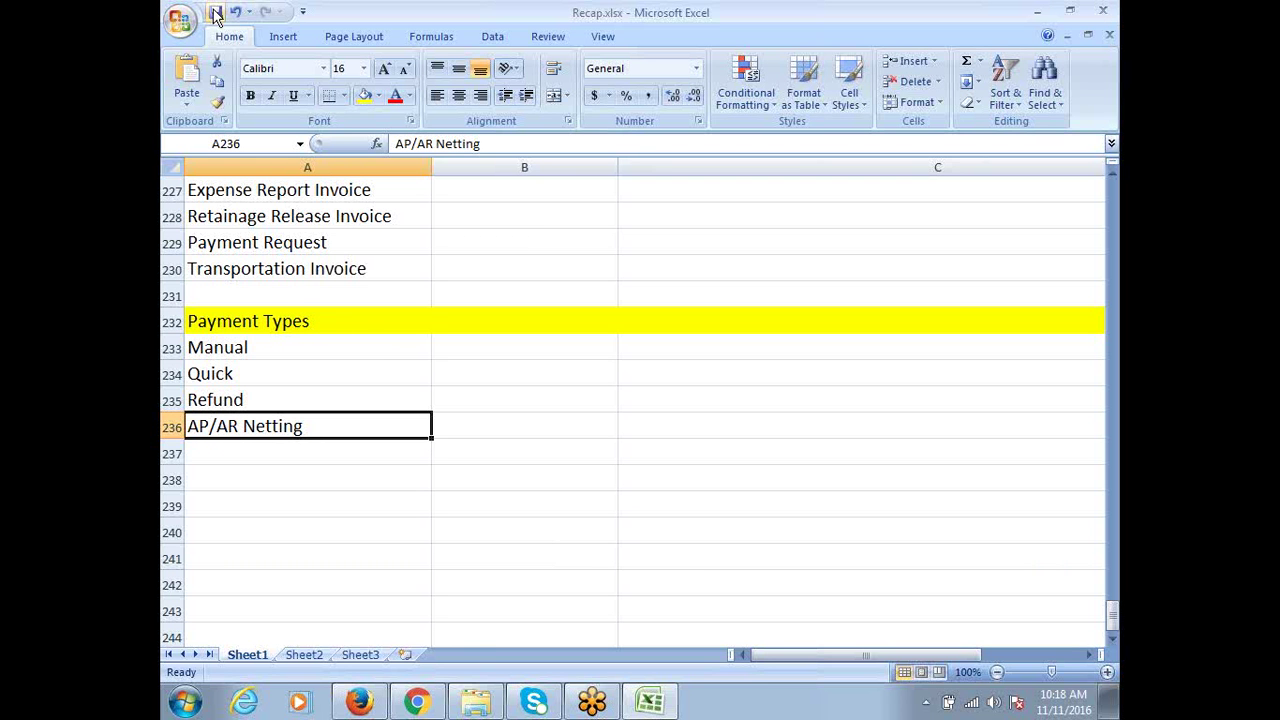
{"action": "left_click", "coordinate": [1096, 25]}
{"action": "left_click", "coordinate": [1012, 28]}
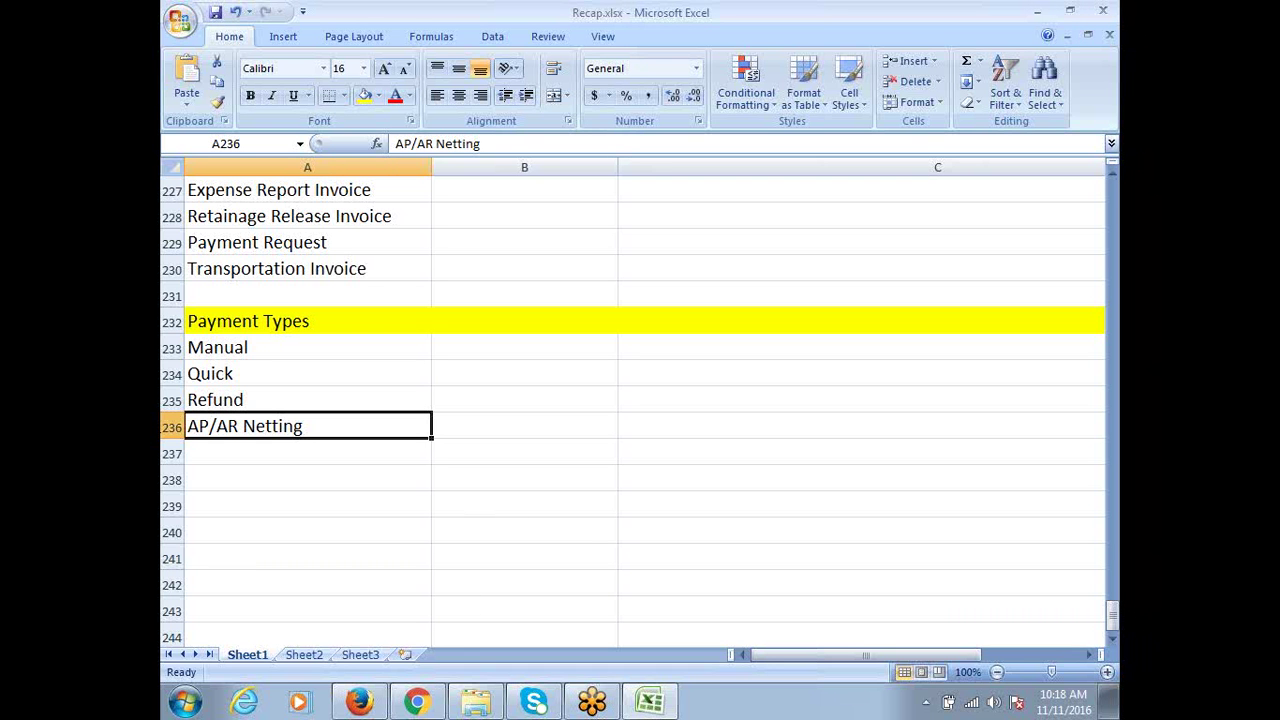
{"action": "left_click", "coordinate": [256, 402]}
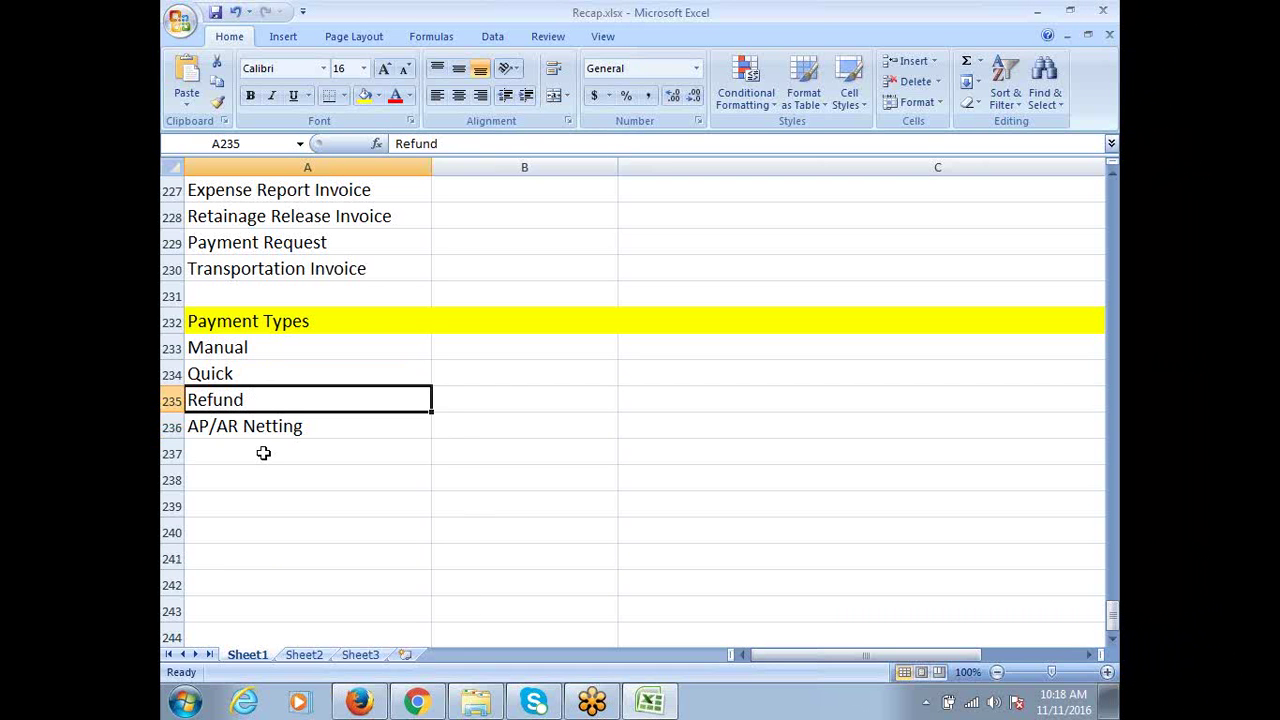
{"action": "left_click", "coordinate": [253, 436]}
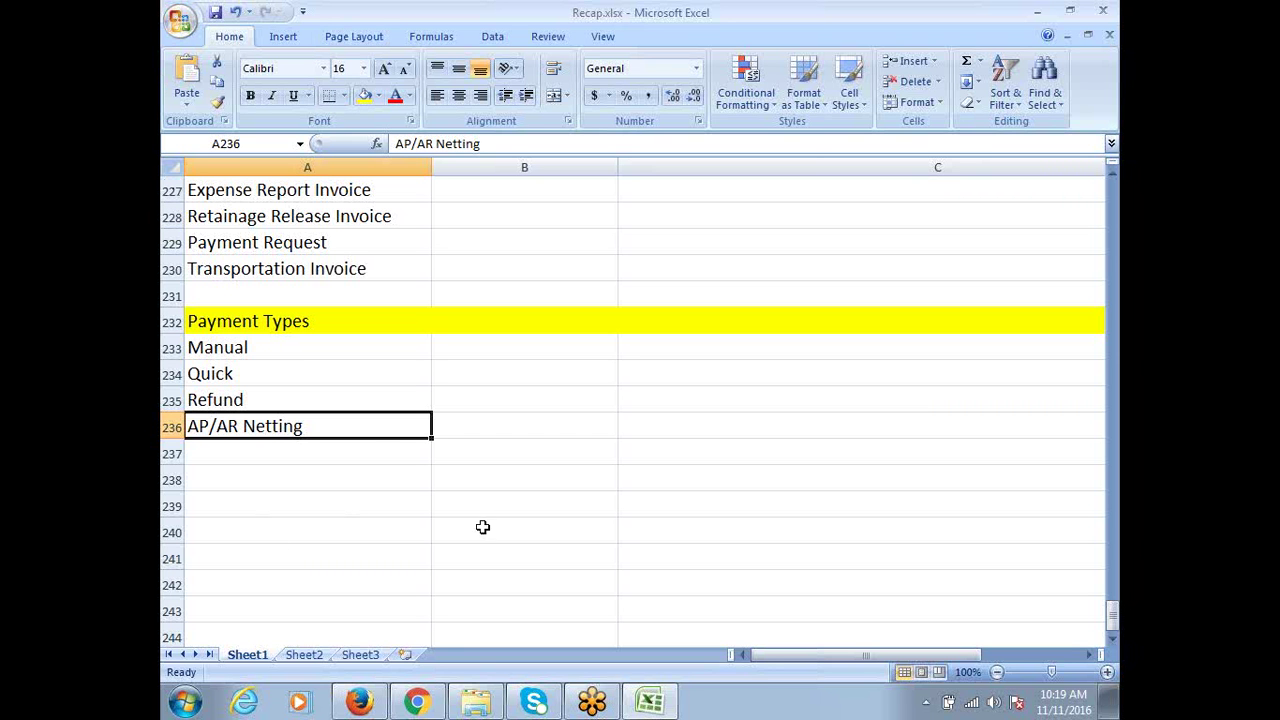
{"action": "left_click", "coordinate": [252, 346]}
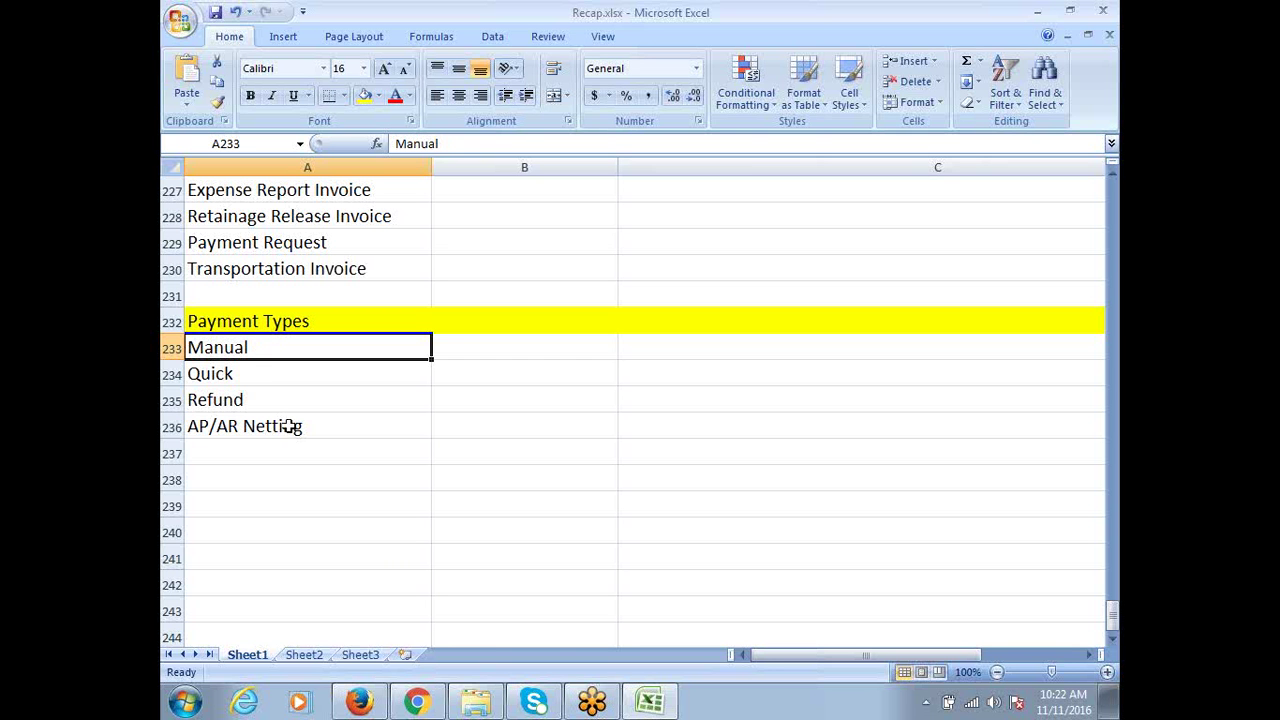
Review the Manual, Quick and Refund entries, then scroll up to Prepayment Invoice in A223
{"action": "left_click", "coordinate": [254, 375]}
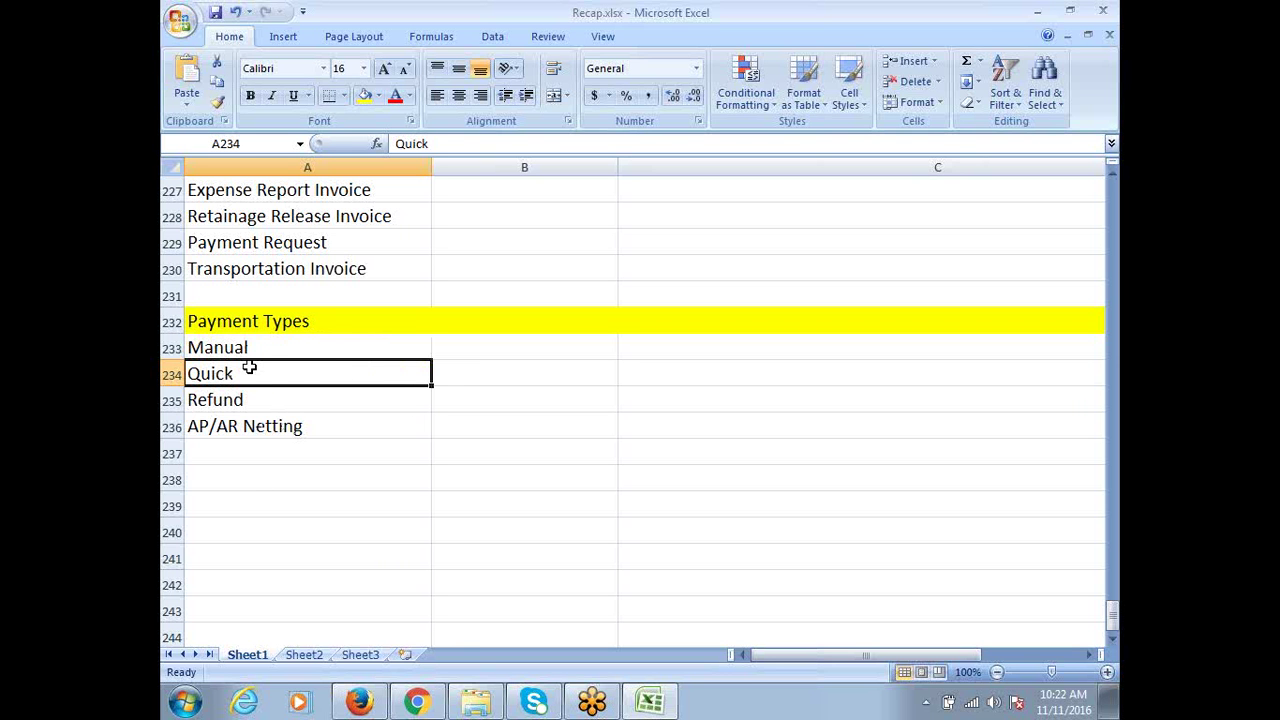
{"action": "double_click", "coordinate": [271, 349]}
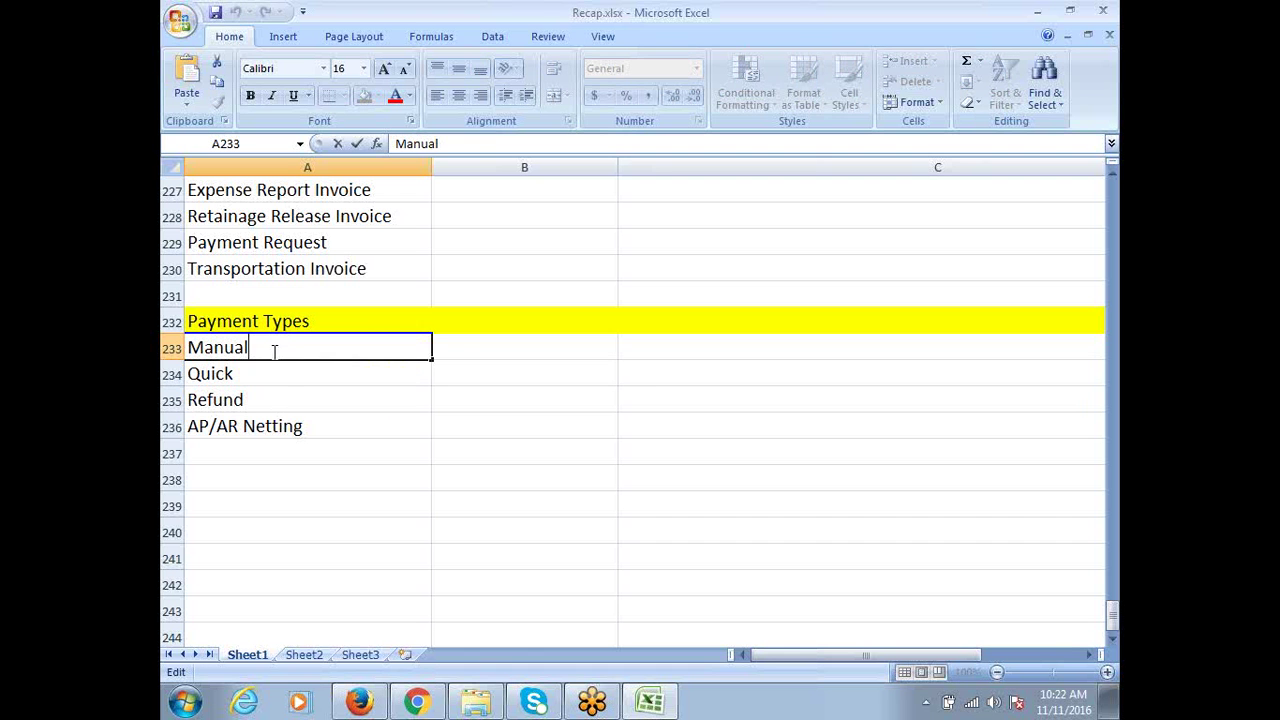
{"action": "left_click", "coordinate": [251, 373]}
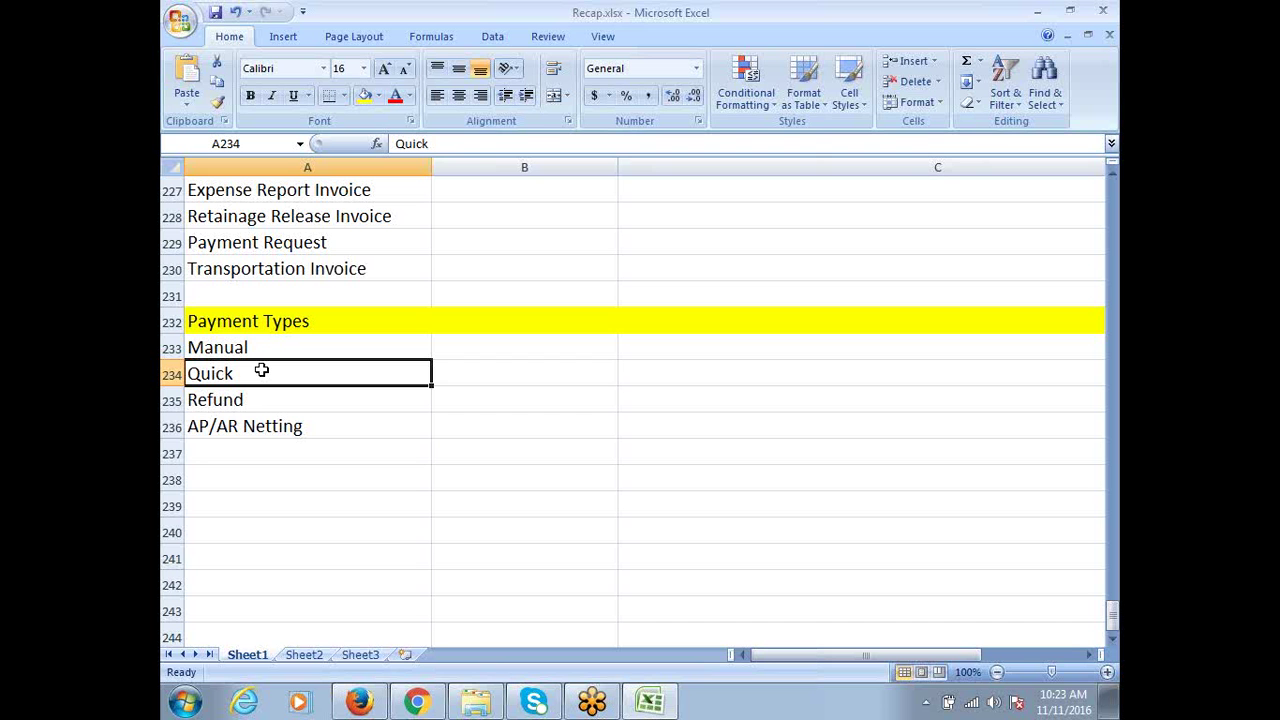
{"action": "left_click", "coordinate": [236, 400]}
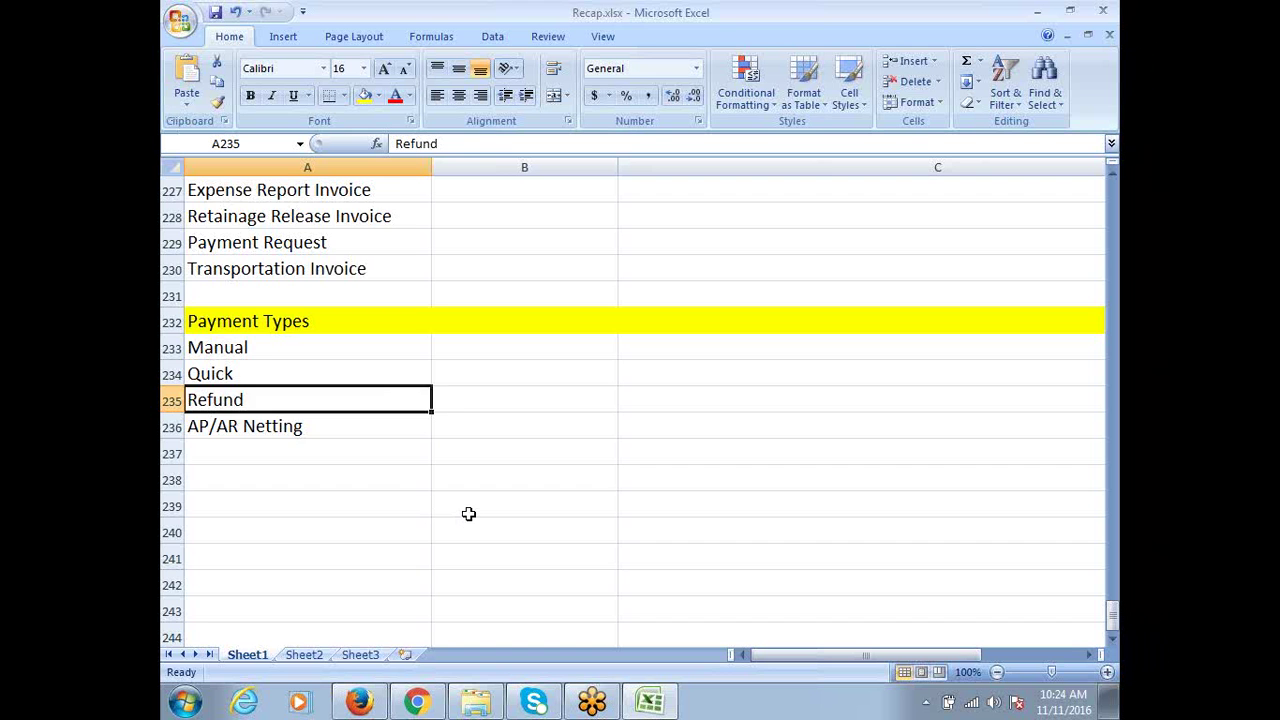
{"action": "scroll", "coordinate": [470, 510], "scroll_direction": "up", "scroll_amount": 4}
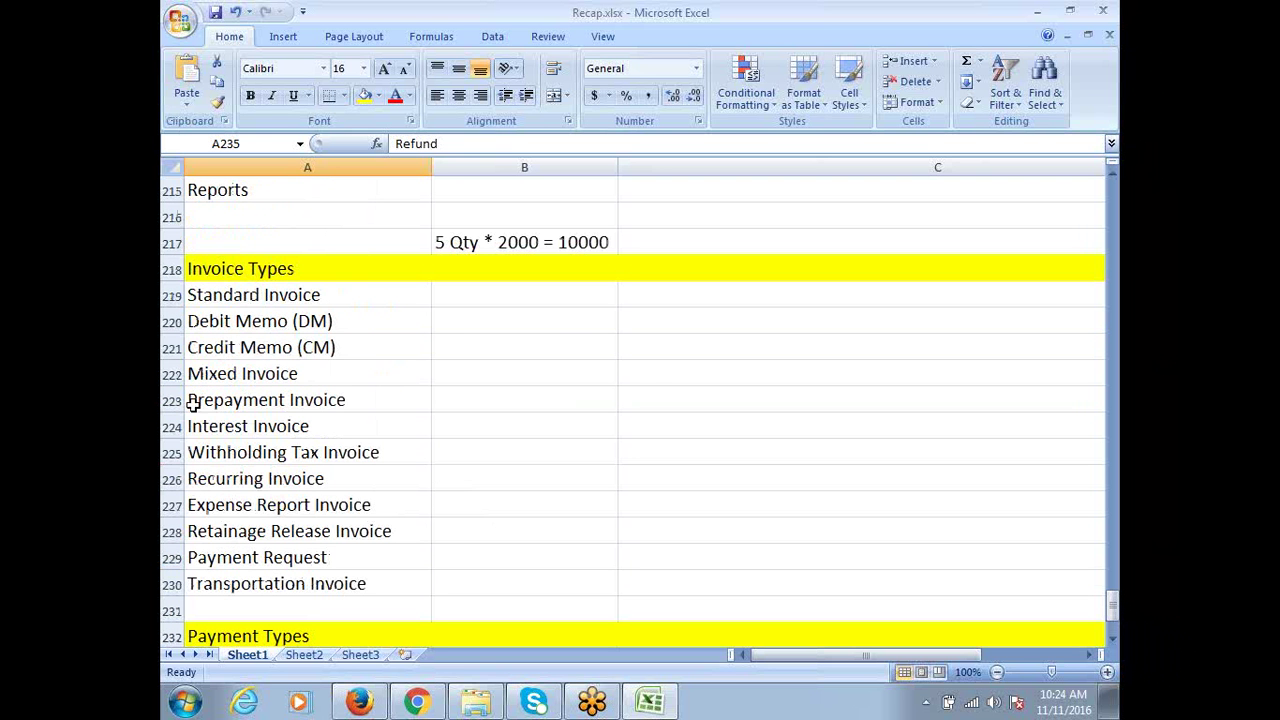
{"action": "left_click", "coordinate": [220, 405]}
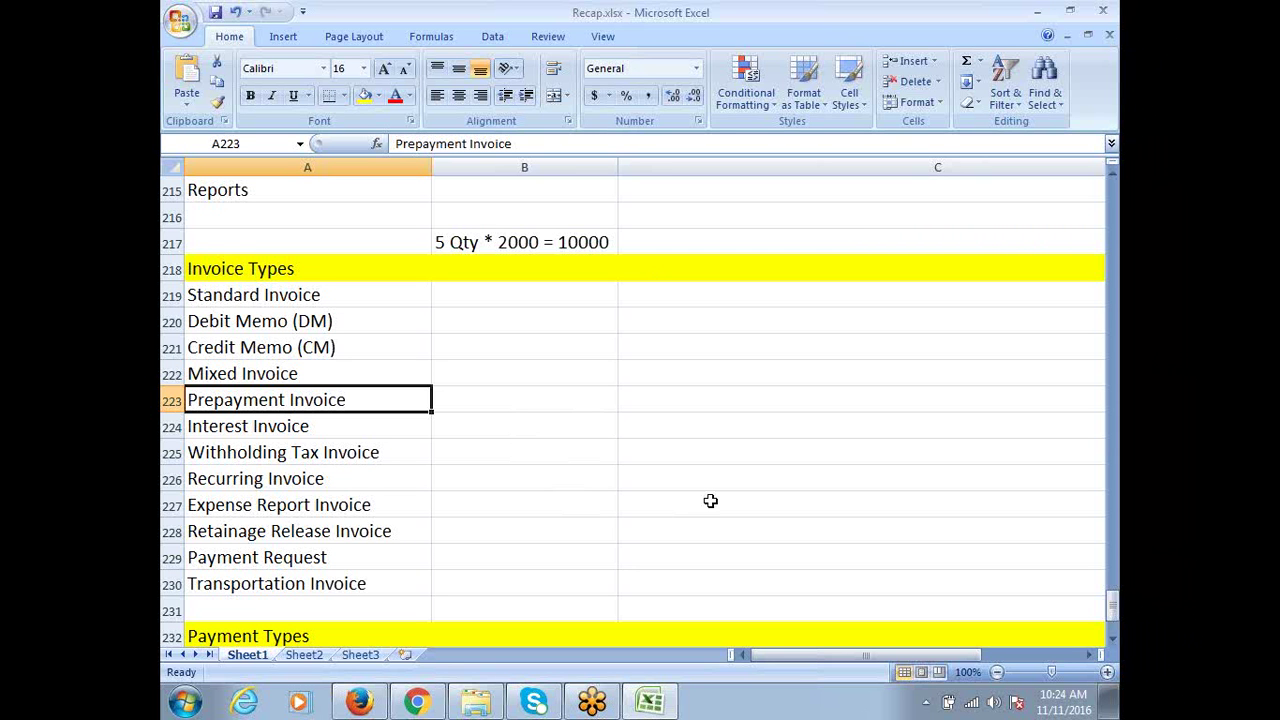
{"action": "mouse_move", "coordinate": [580, 712]}
{"action": "scroll", "coordinate": [398, 418], "scroll_direction": "down", "scroll_amount": 3}
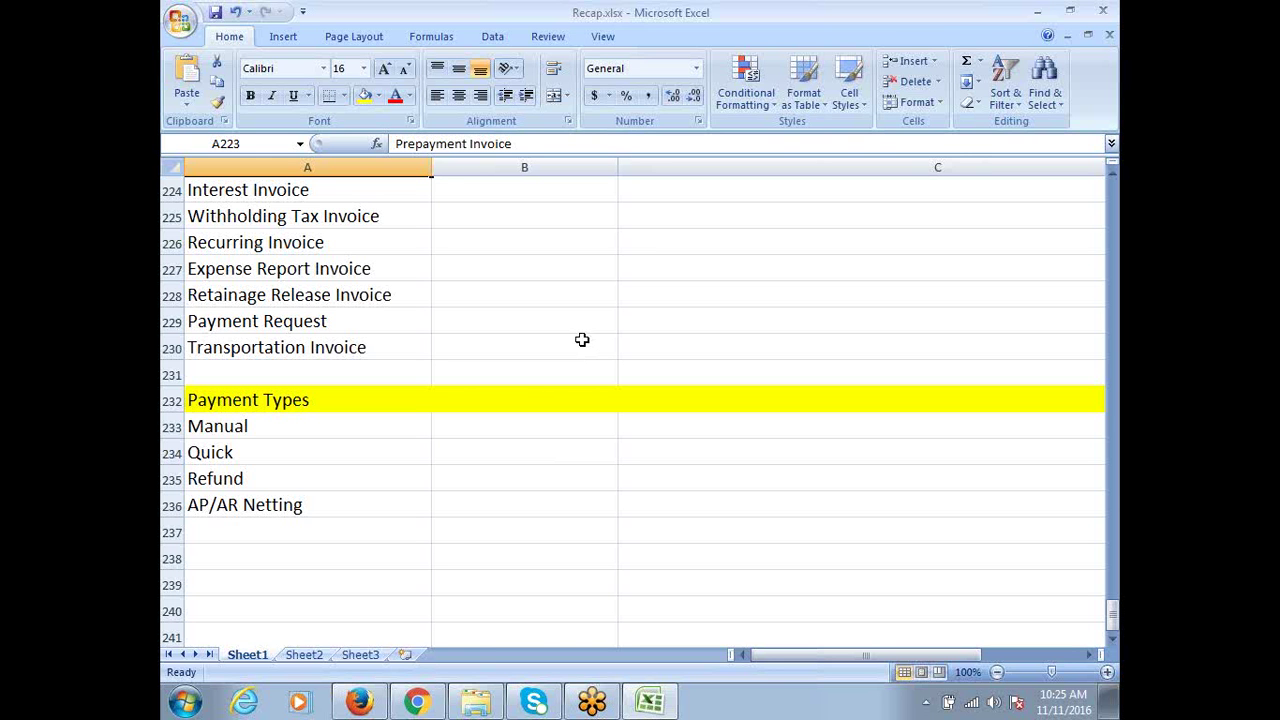
{"action": "left_click", "coordinate": [329, 276]}
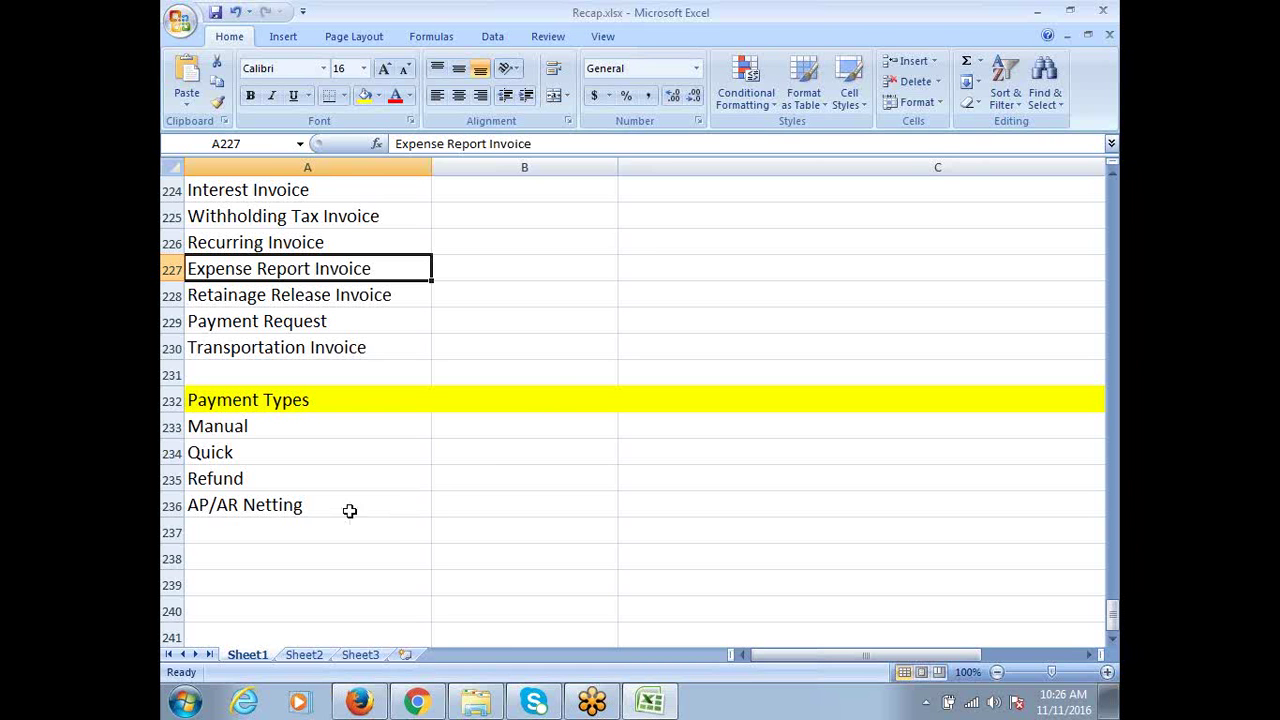
{"action": "left_click", "coordinate": [236, 481]}
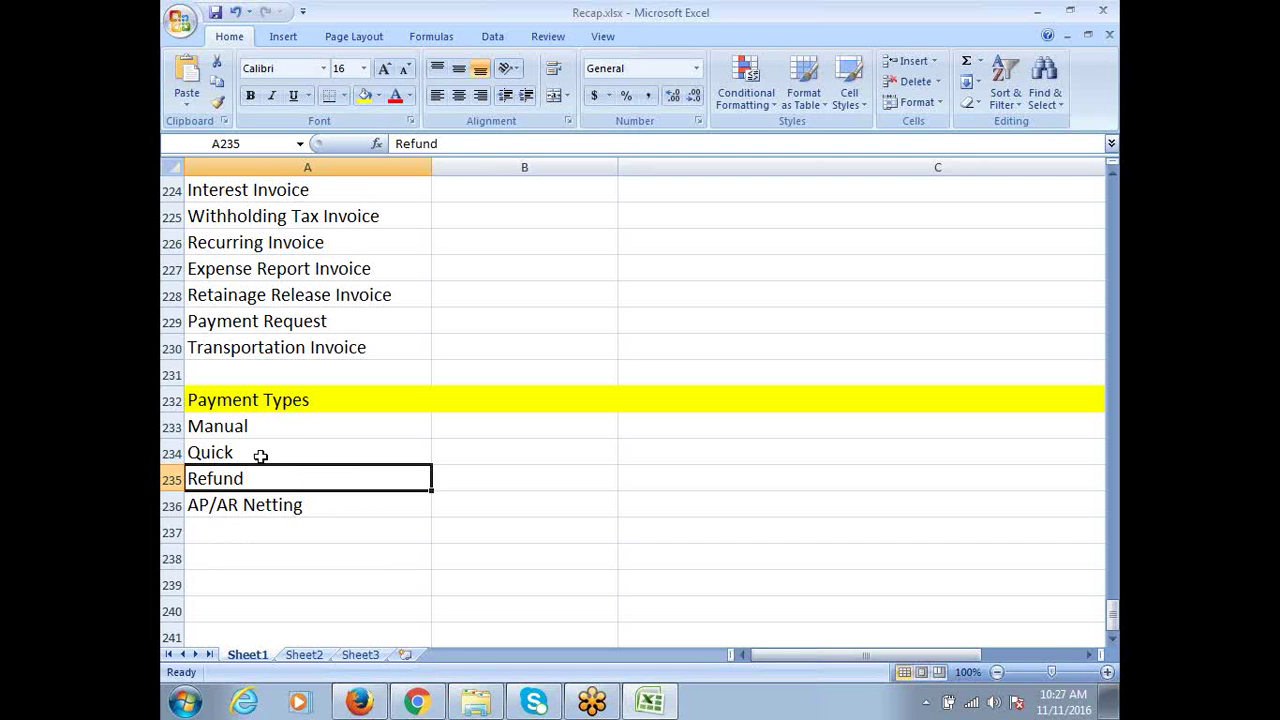
{"action": "scroll", "coordinate": [371, 520], "scroll_direction": "down", "scroll_amount": 1}
{"action": "left_click", "coordinate": [293, 425]}
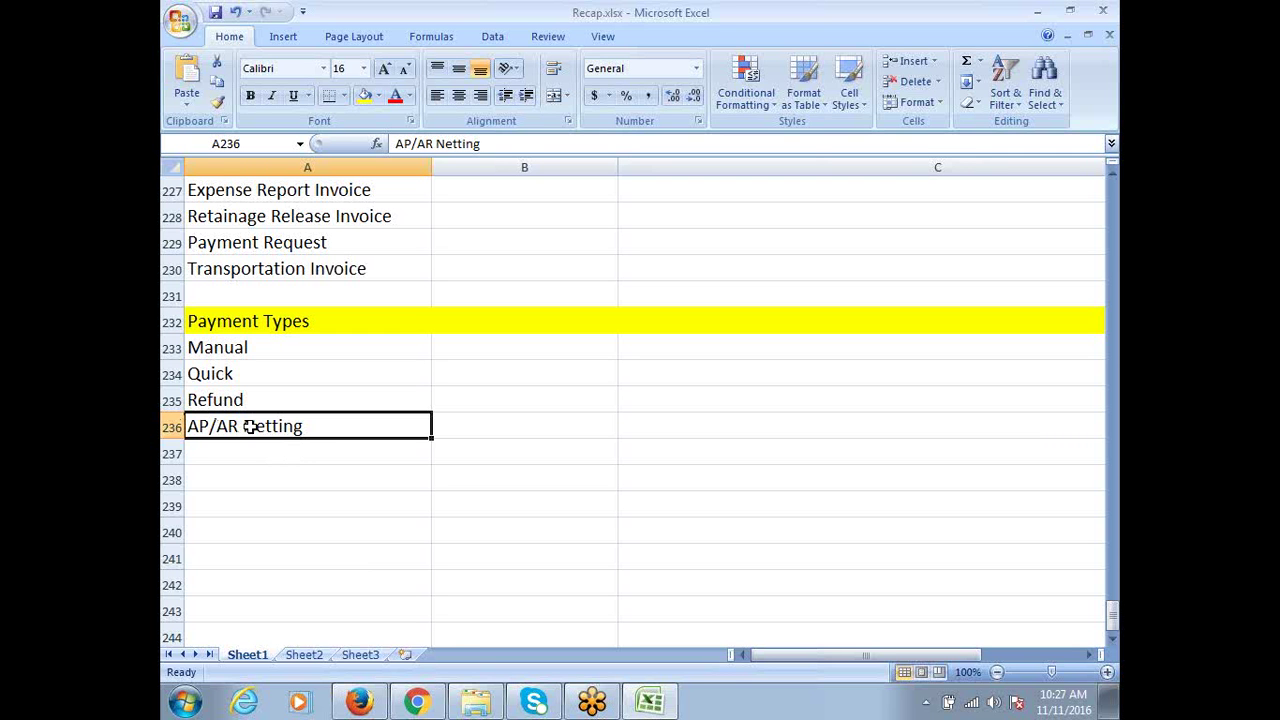
Enter 'Org A' in A240 and 'Org B' in B240
{"action": "left_click", "coordinate": [358, 534]}
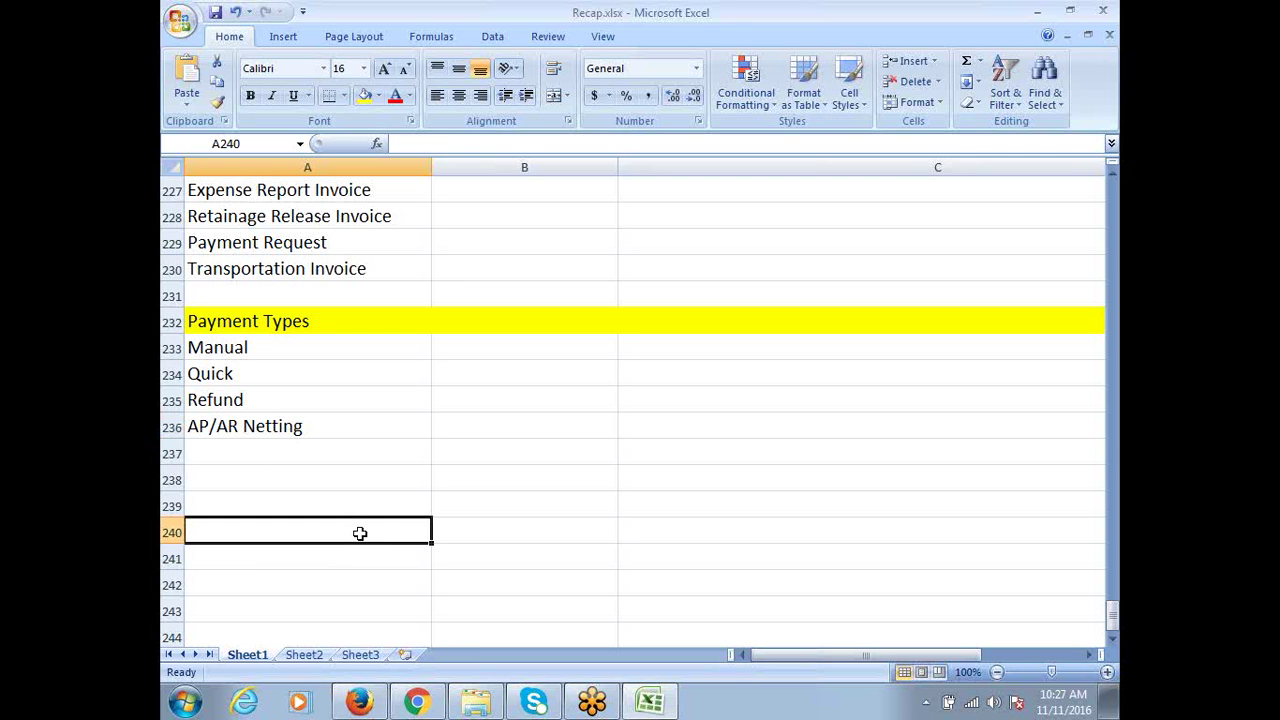
{"action": "type", "text": "Org A"}
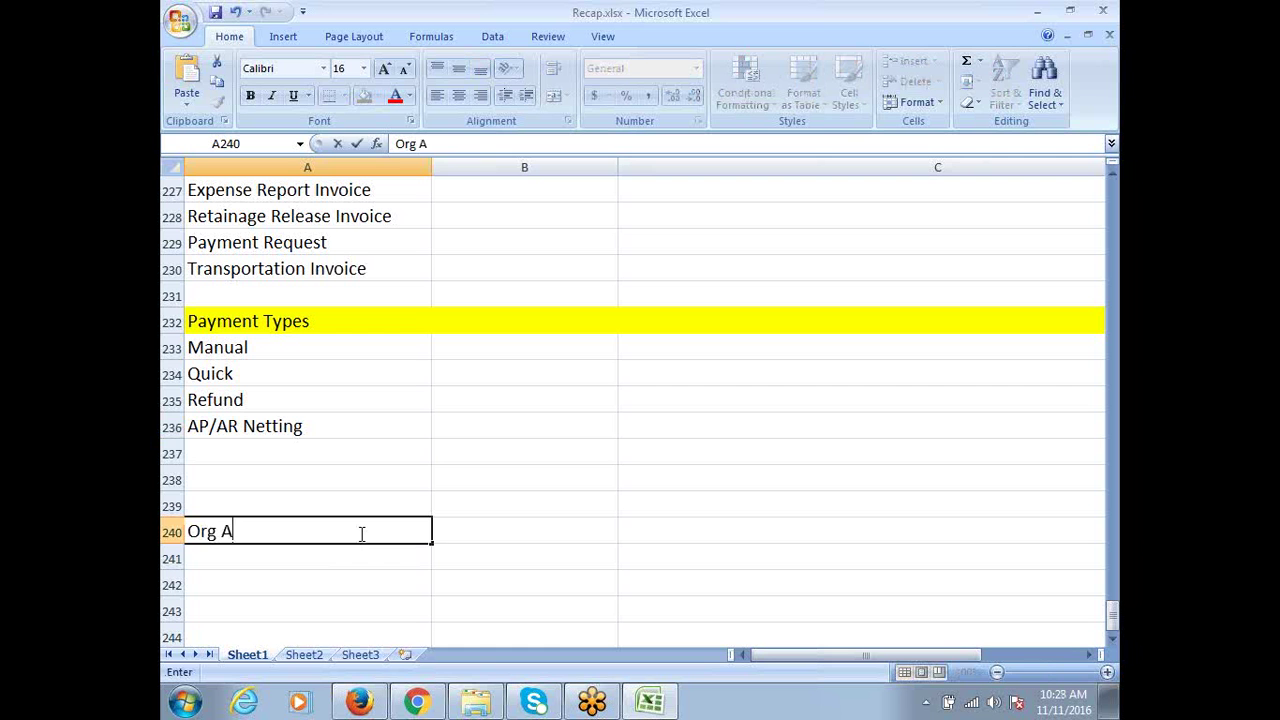
{"action": "key", "text": "Tab"}
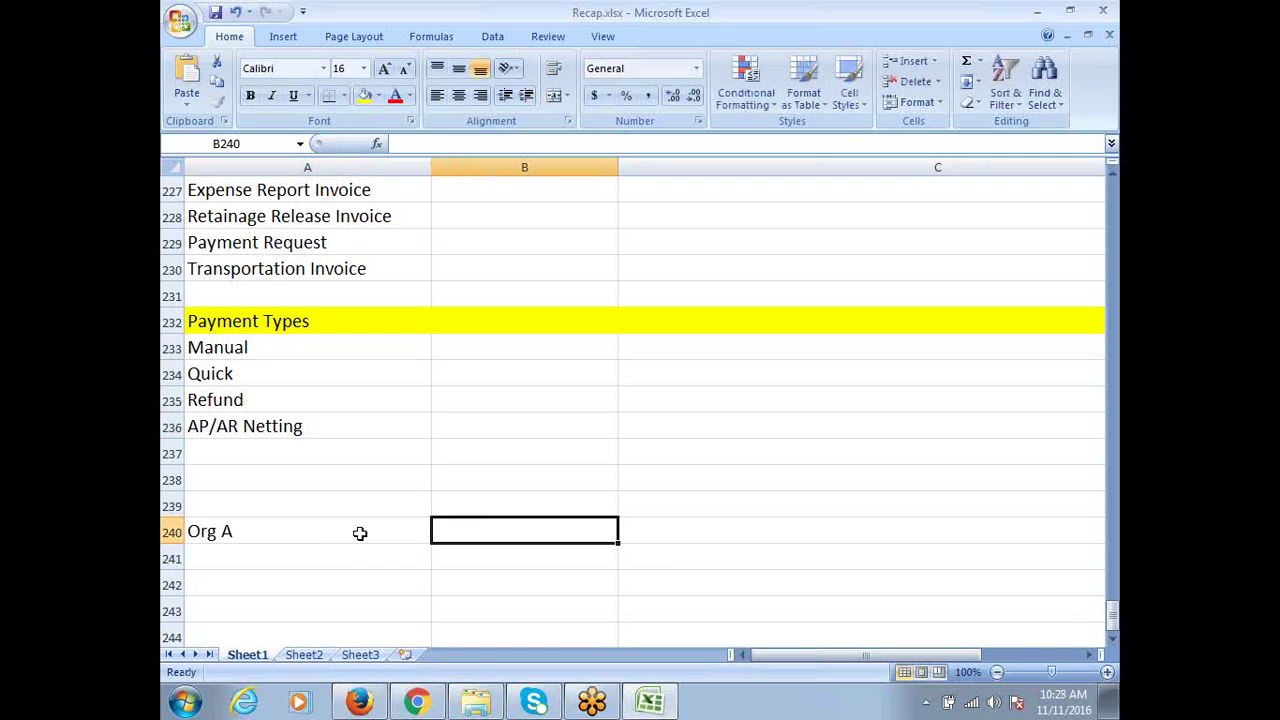
{"action": "type", "text": "oR"}
{"action": "key", "text": "BackSpace"}
{"action": "key", "text": "BackSpace"}
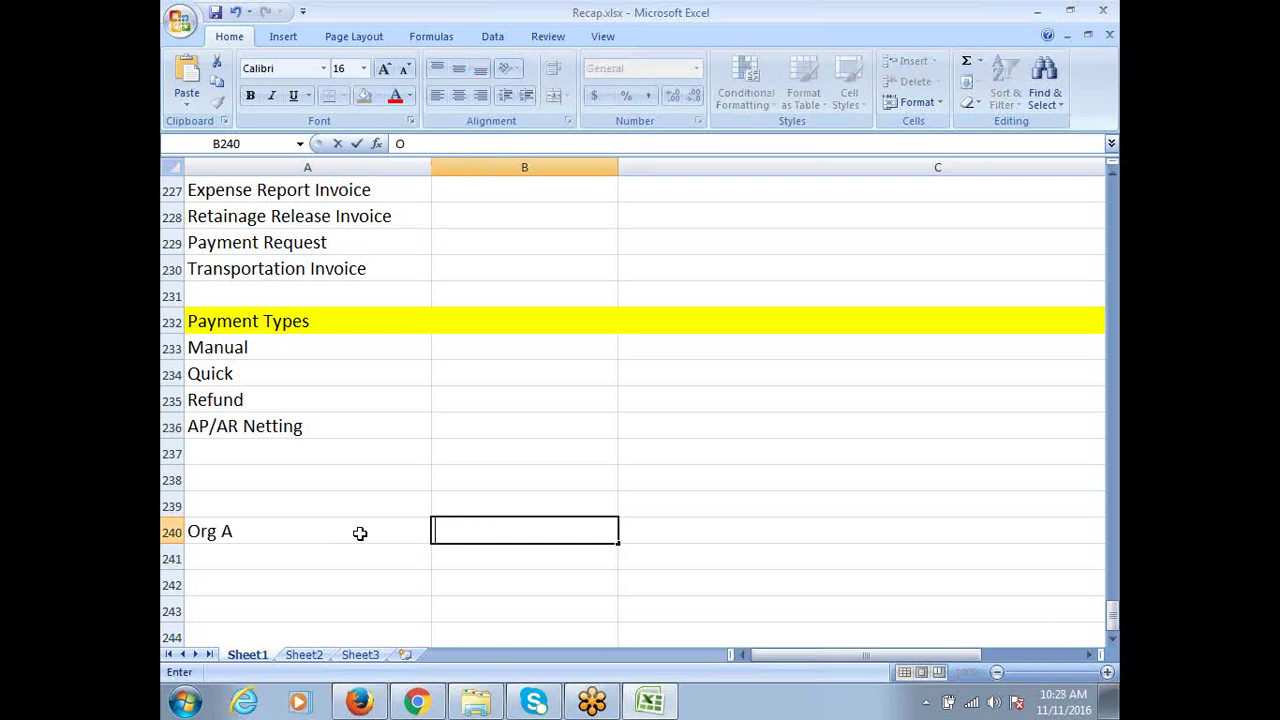
{"action": "type", "text": "Org B"}
{"action": "scroll", "coordinate": [482, 585], "scroll_direction": "down", "scroll_amount": 2}
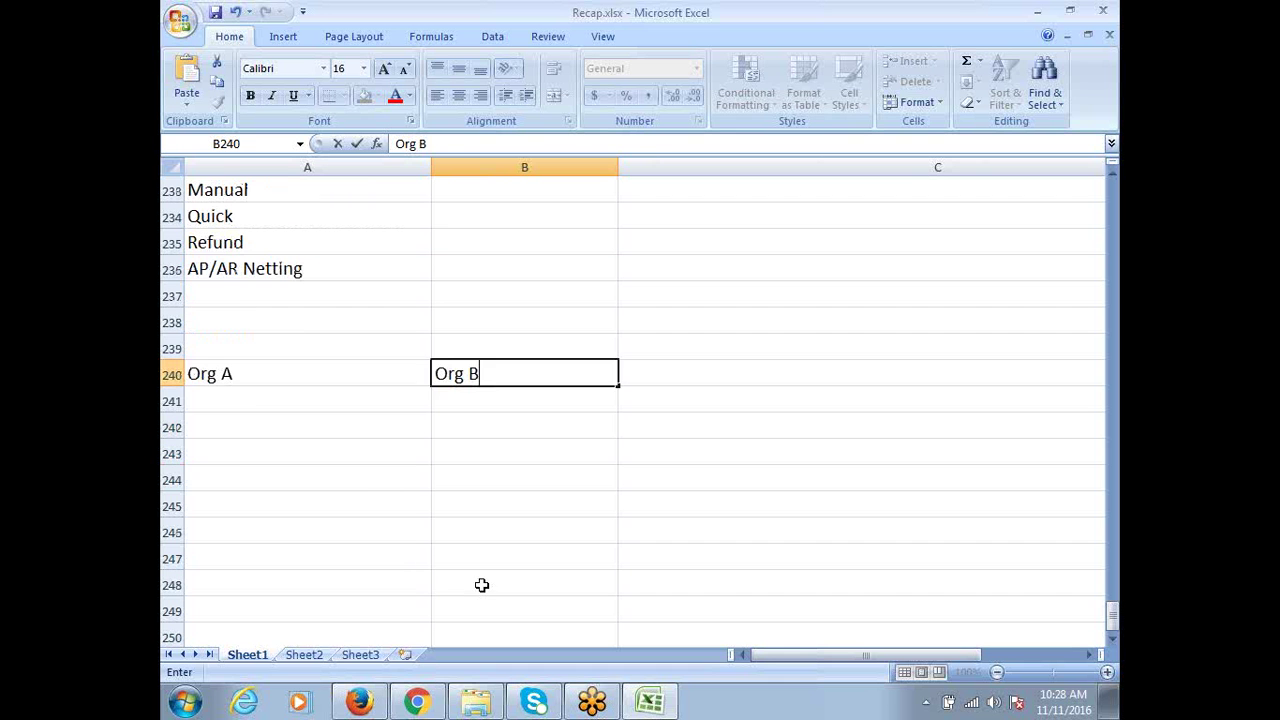
{"action": "left_click", "coordinate": [260, 402]}
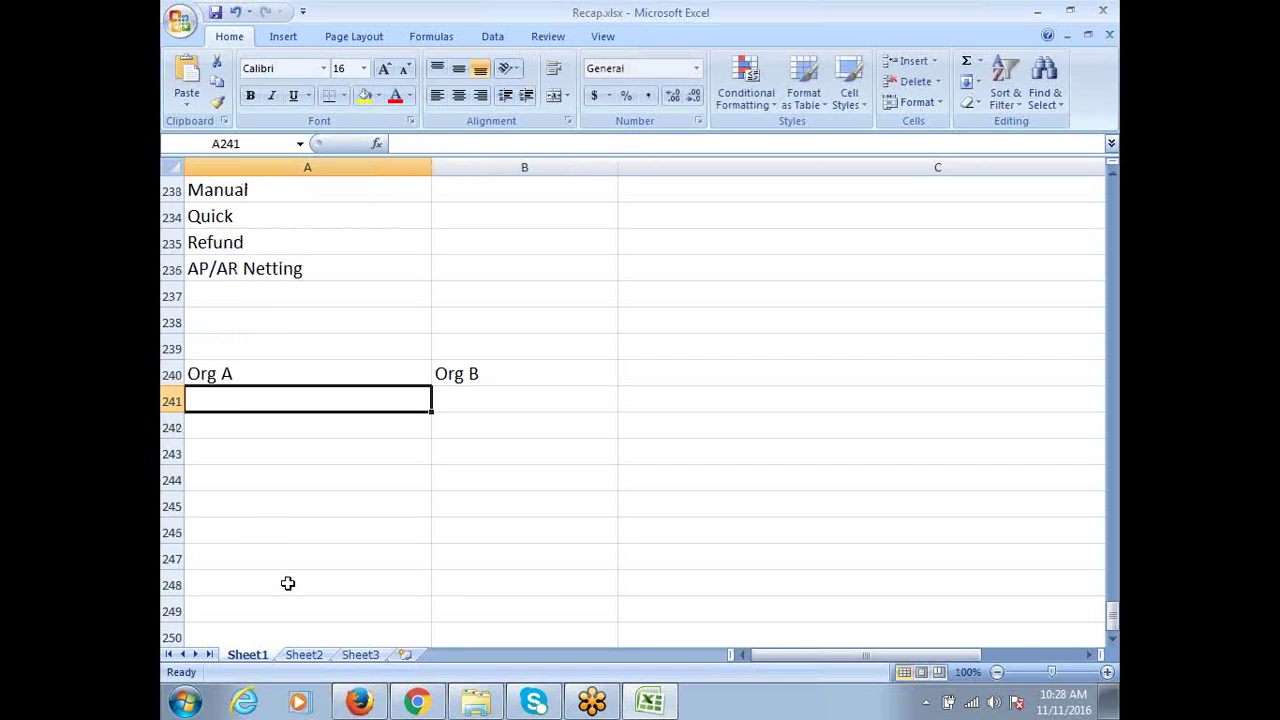
Point out the Org A and Org B labels and select cell B242 under Org B
{"action": "left_click", "coordinate": [229, 426]}
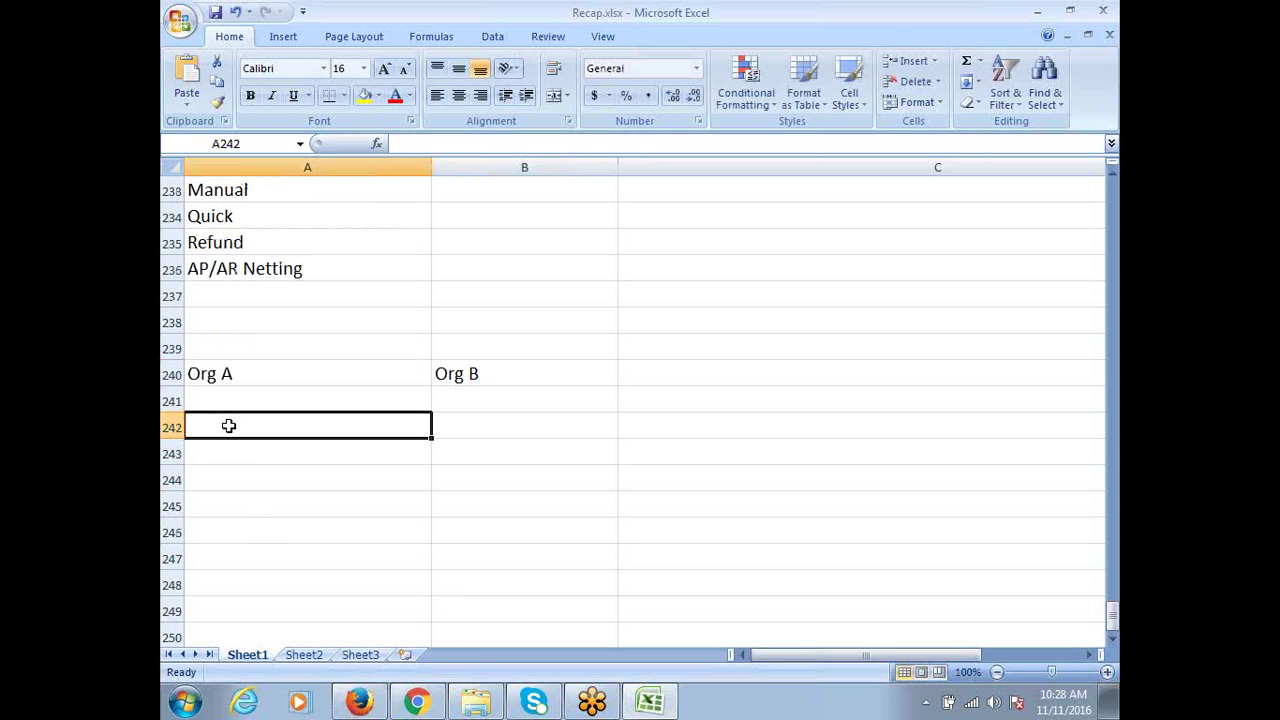
{"action": "left_click", "coordinate": [216, 375]}
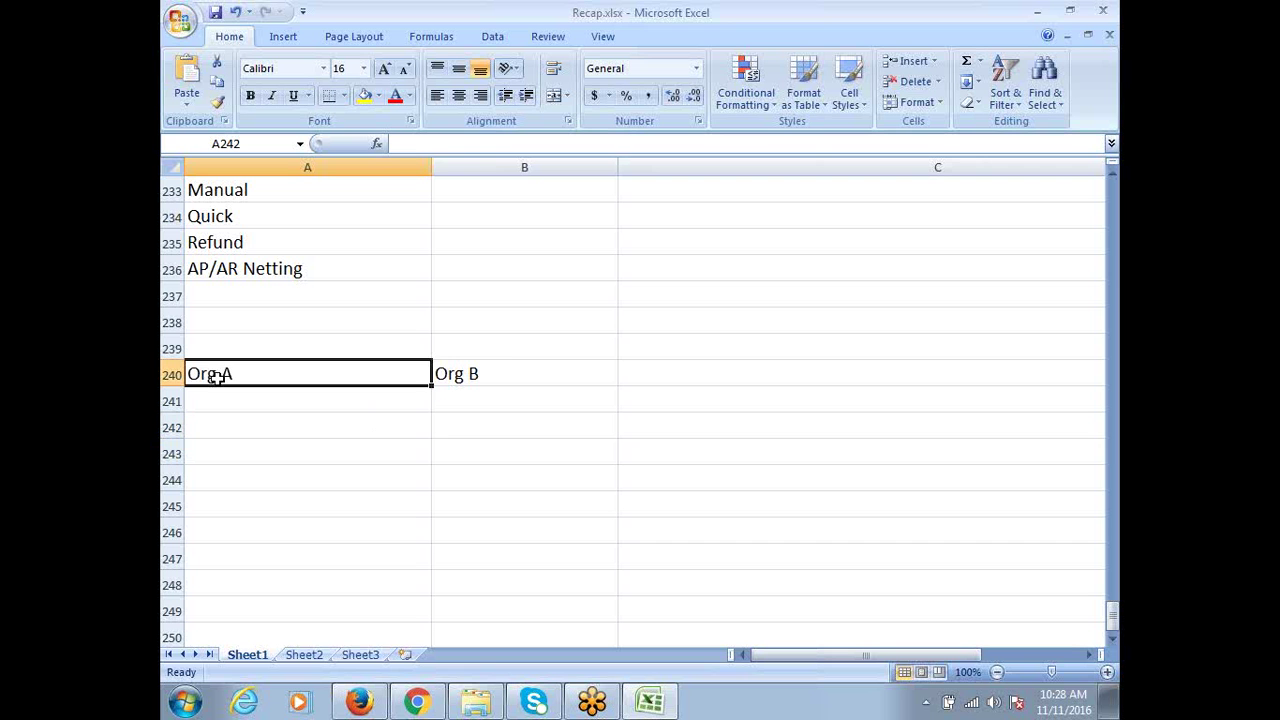
{"action": "left_click", "coordinate": [495, 372]}
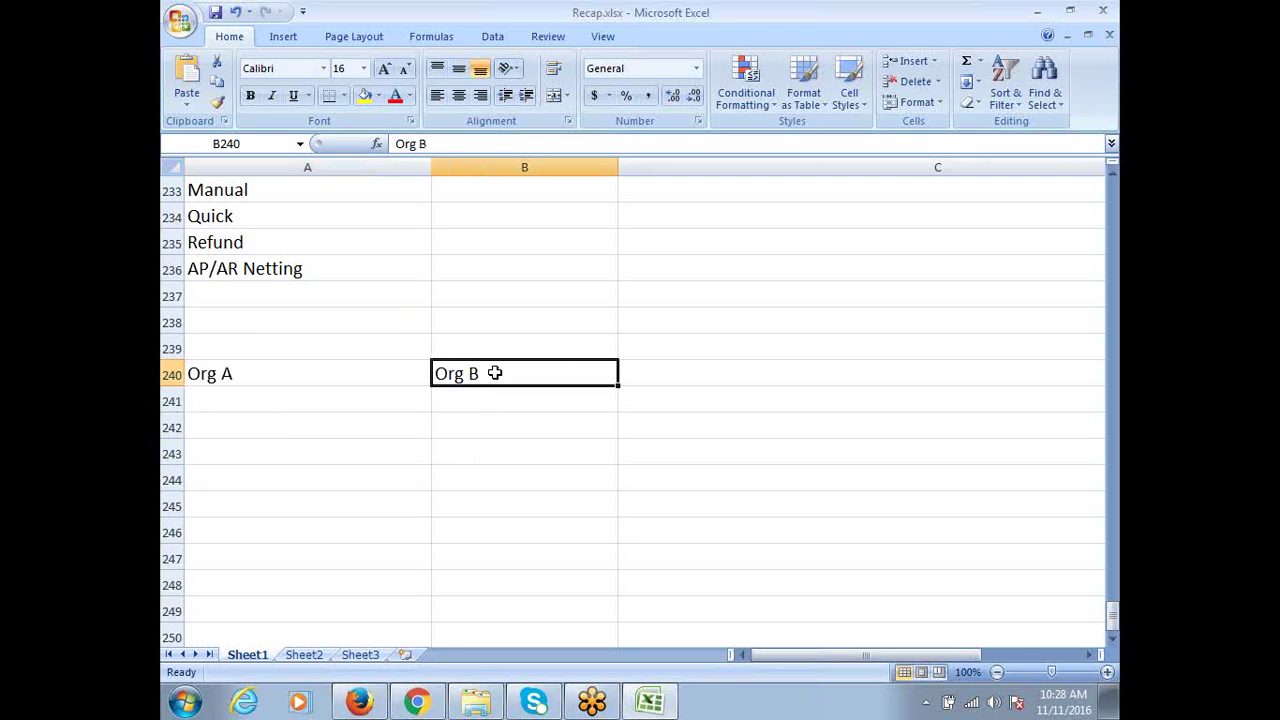
{"action": "left_click", "coordinate": [471, 419]}
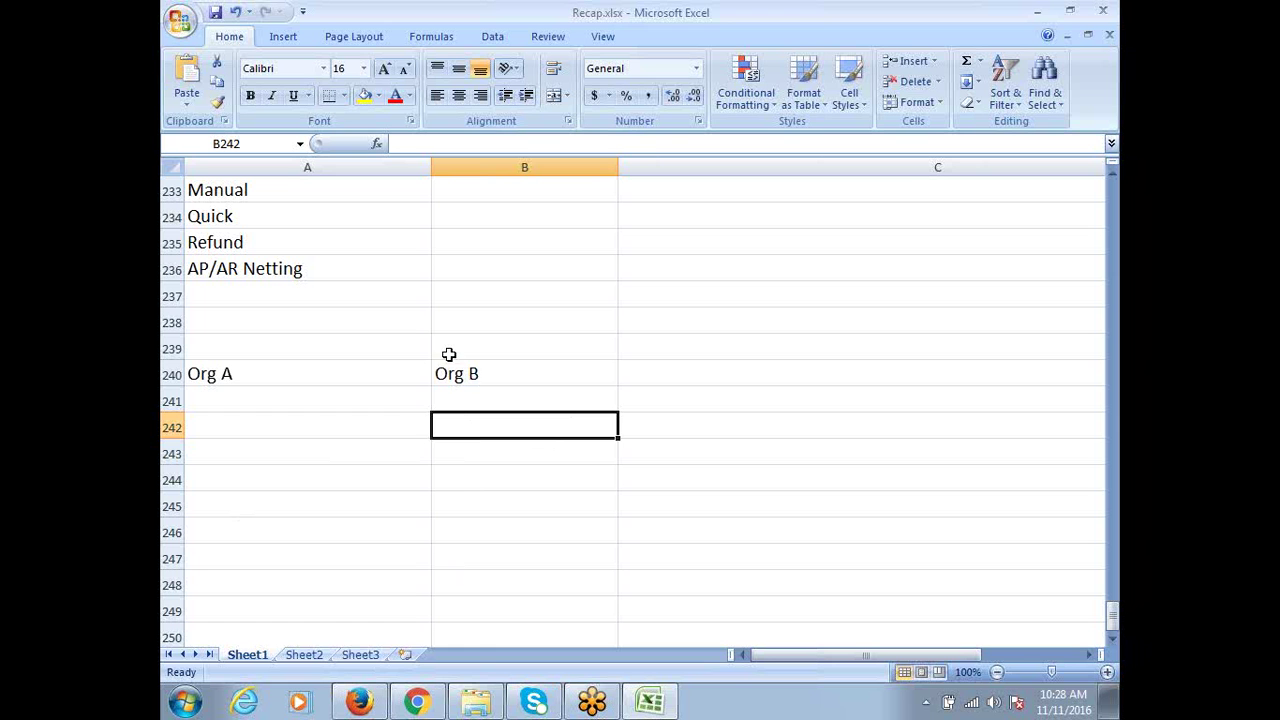
{"action": "left_click", "coordinate": [218, 378]}
{"action": "left_click", "coordinate": [467, 366]}
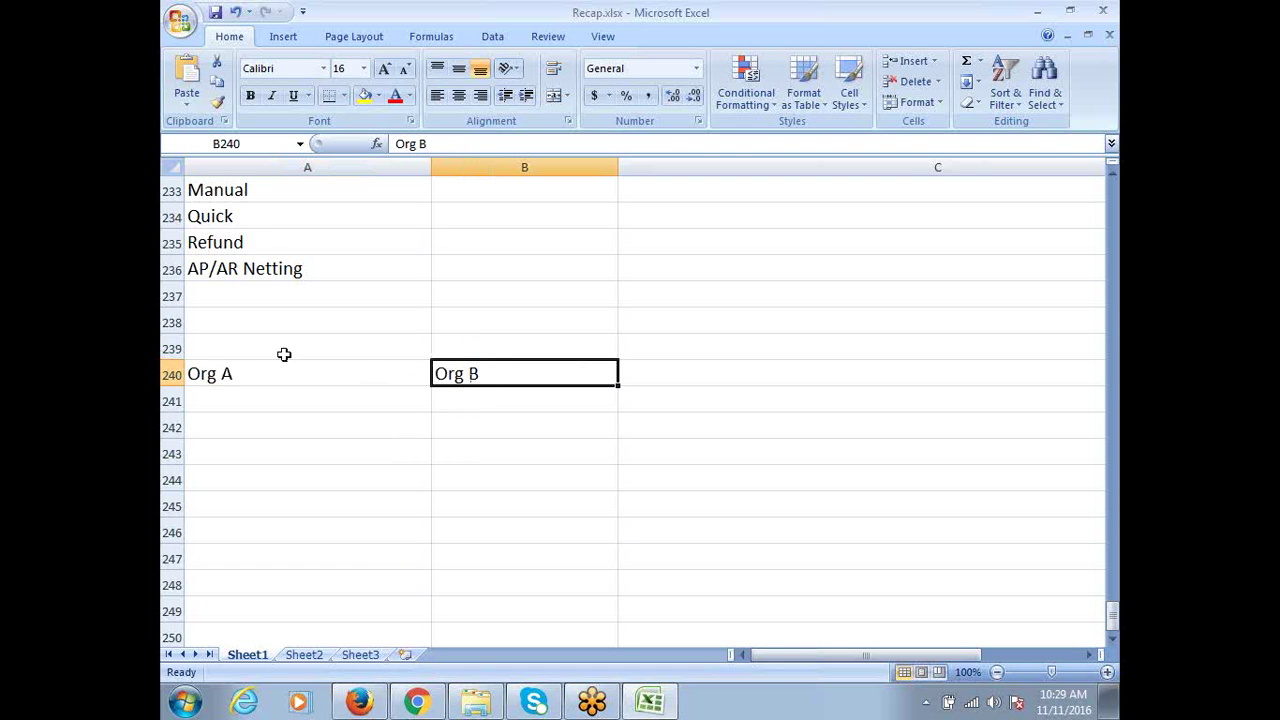
{"action": "left_click", "coordinate": [468, 424]}
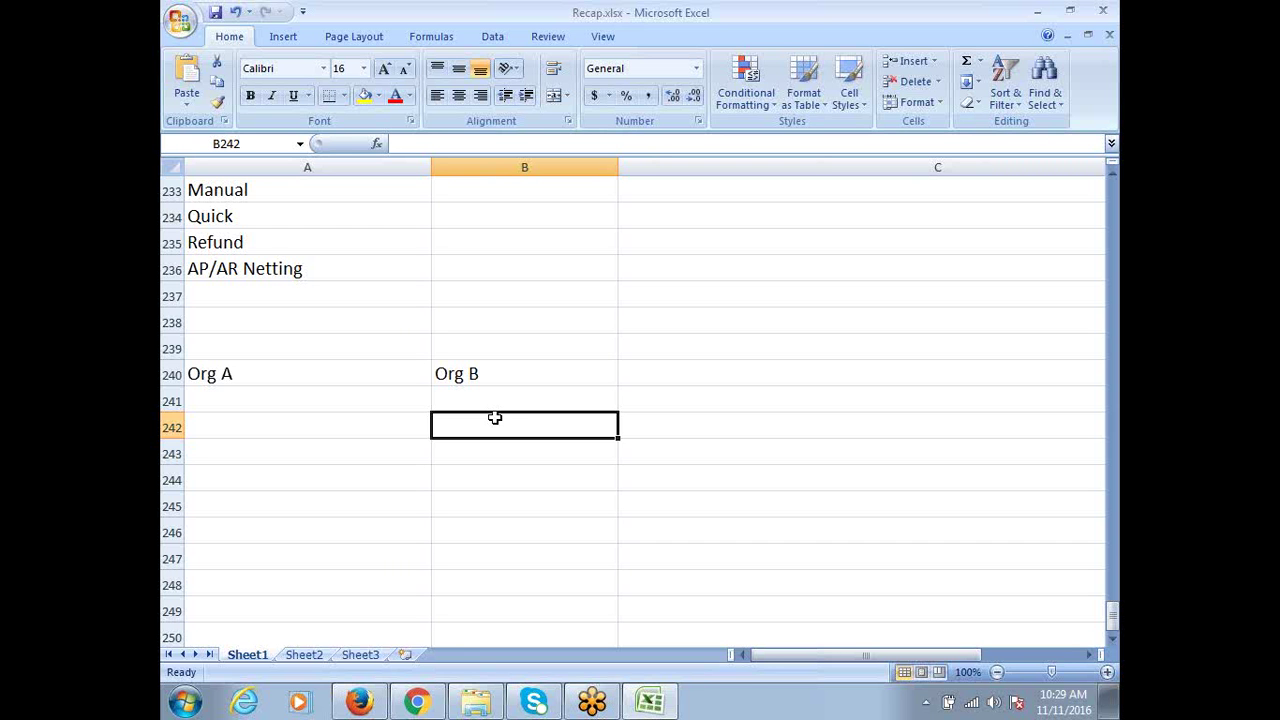
Enter 'AR: Sales Invoice 25000' in B242 and start typing 'AP' in A242
{"action": "type", "text": "AR"}
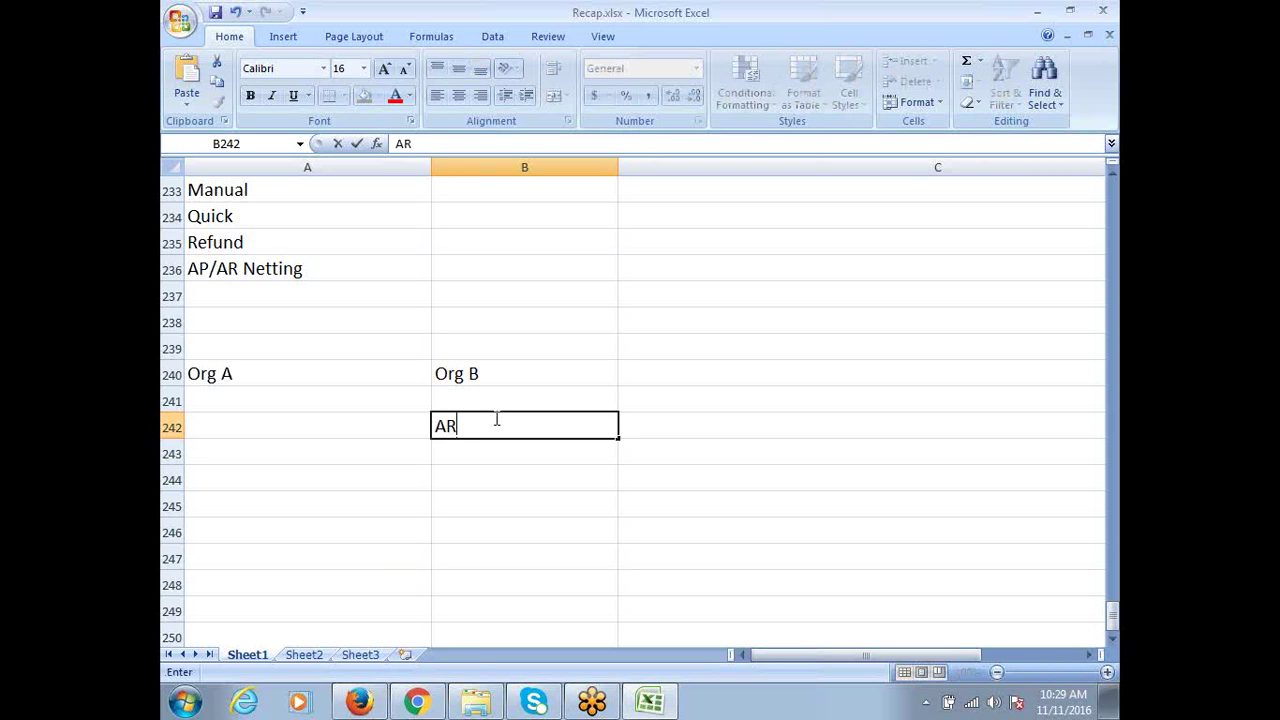
{"action": "type", "text": ": Sales Invoice"}
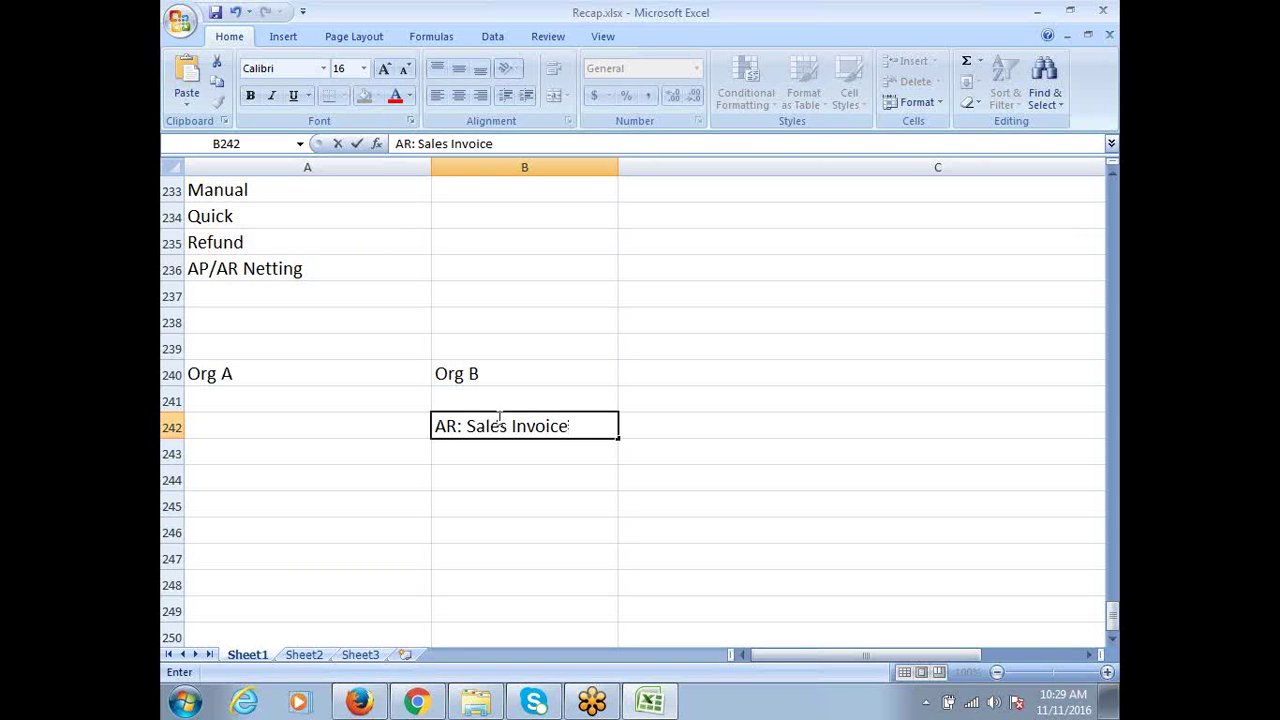
{"action": "type", "text": "25000"}
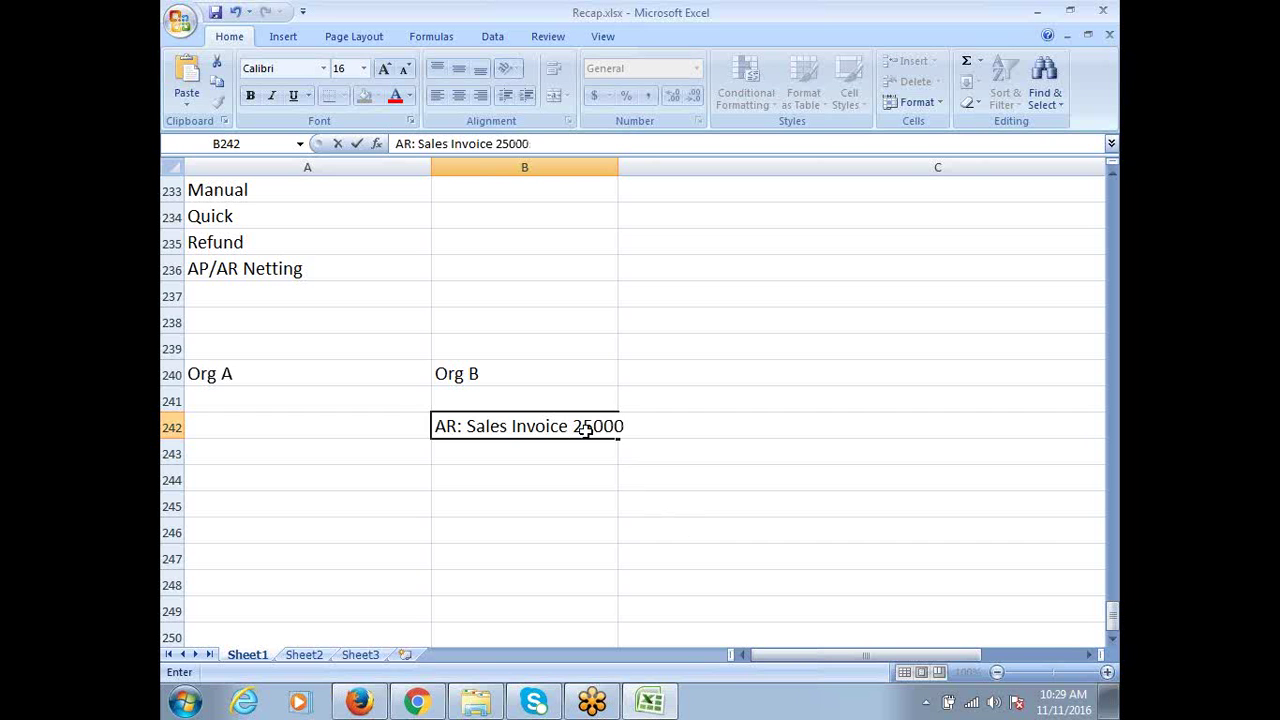
{"action": "left_click", "coordinate": [378, 428]}
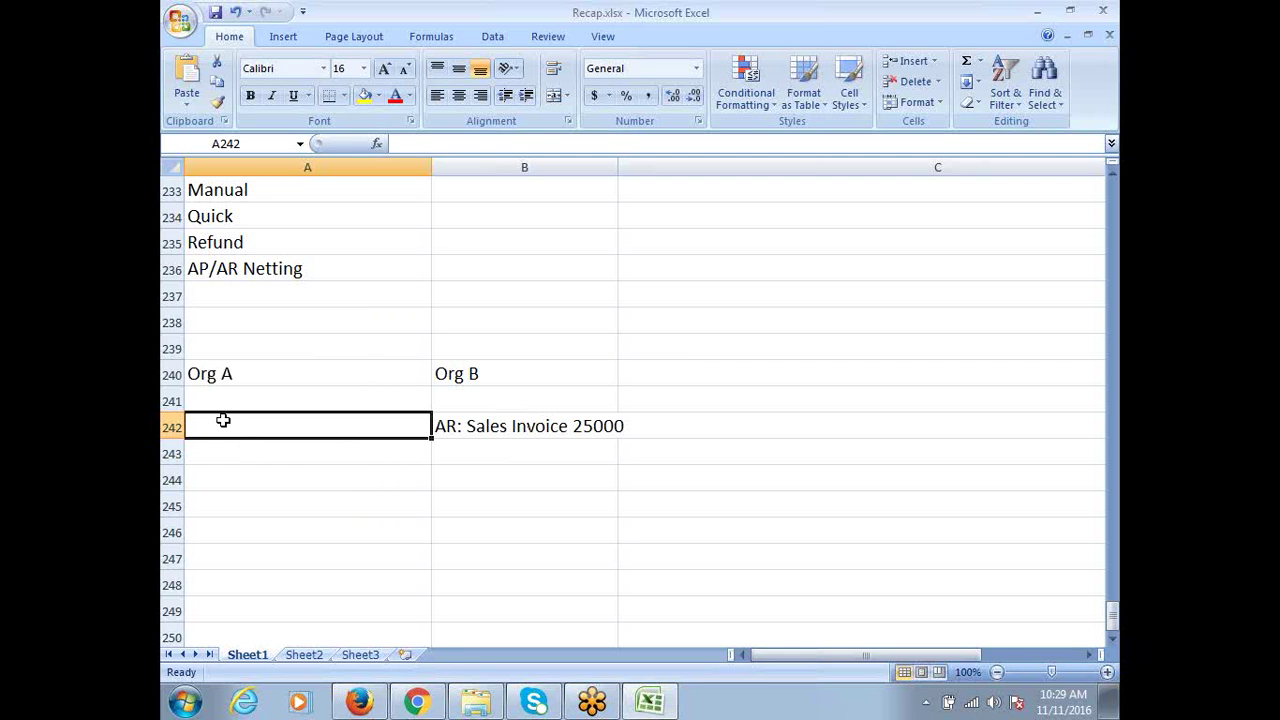
{"action": "type", "text": "AP"}
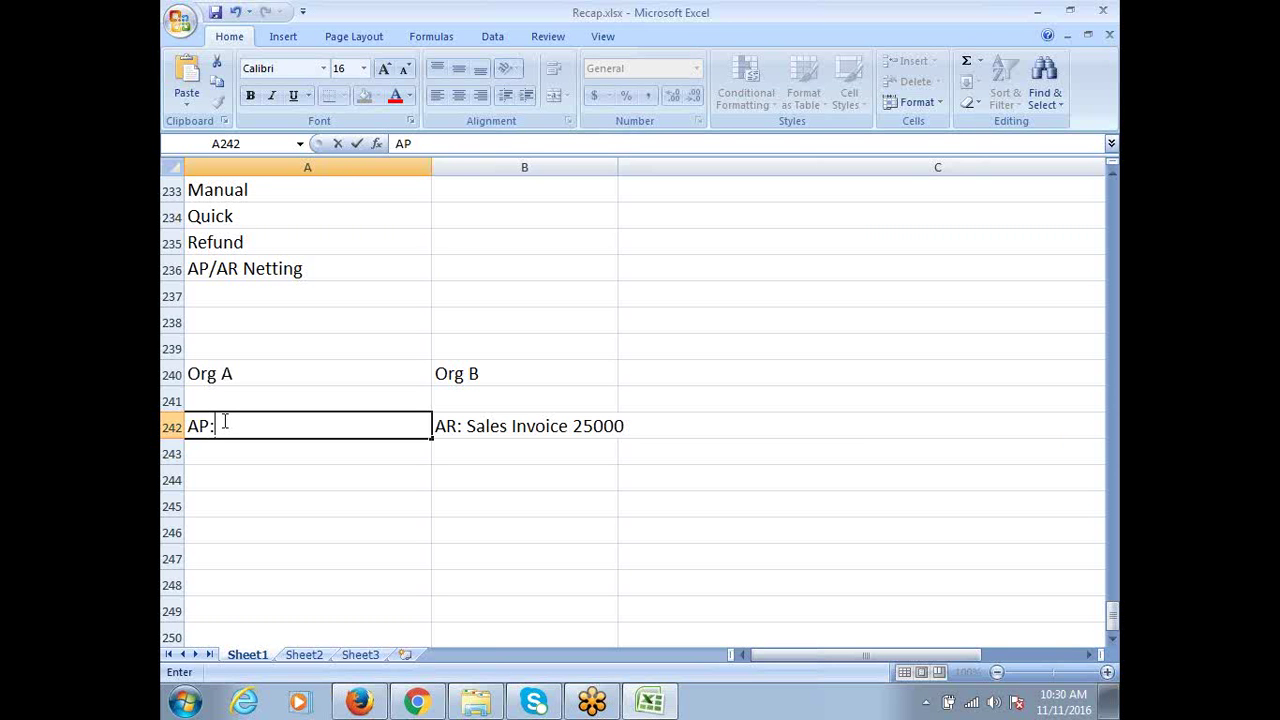
Complete A242 so it reads 'AP: Purchase Invoice 25000'
{"action": "type", "text": ": pUR"}
{"action": "key", "text": "BackSpace"}
{"action": "key", "text": "BackSpace"}
{"action": "key", "text": "BackSpace"}
{"action": "type", "text": "Purchase Invoice"}
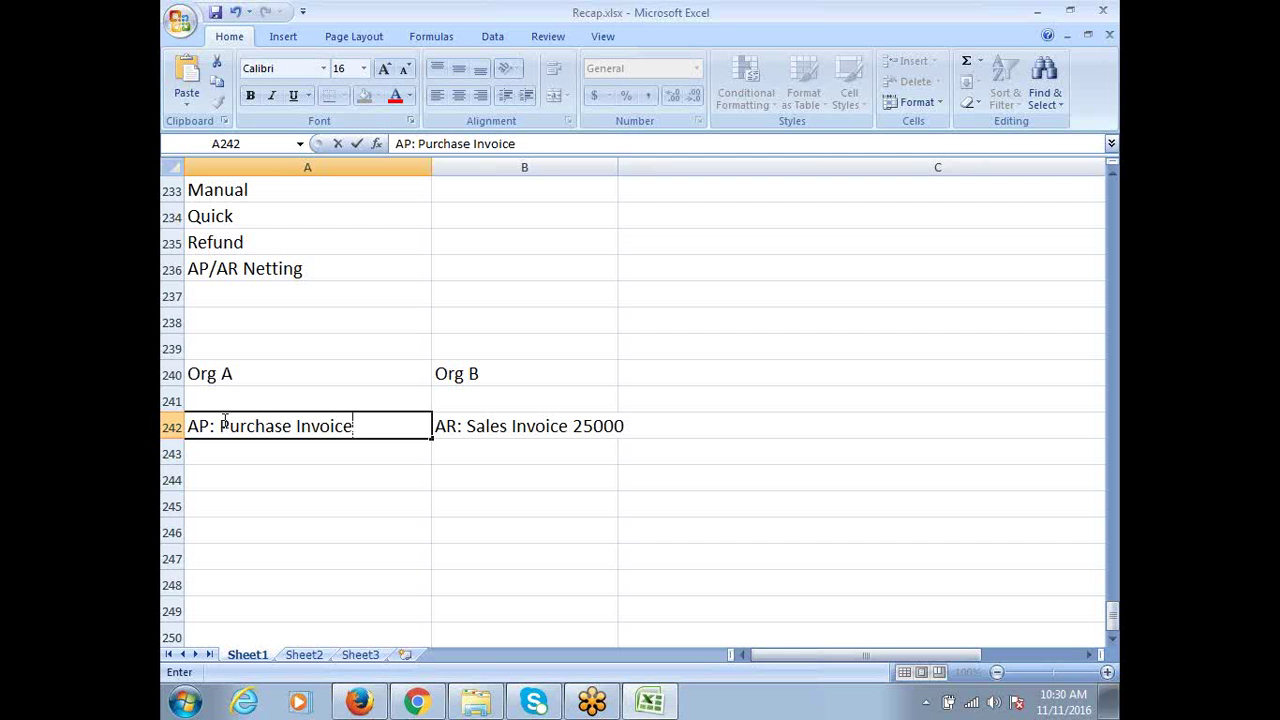
{"action": "type", "text": " 25000"}
{"action": "left_click", "coordinate": [496, 423]}
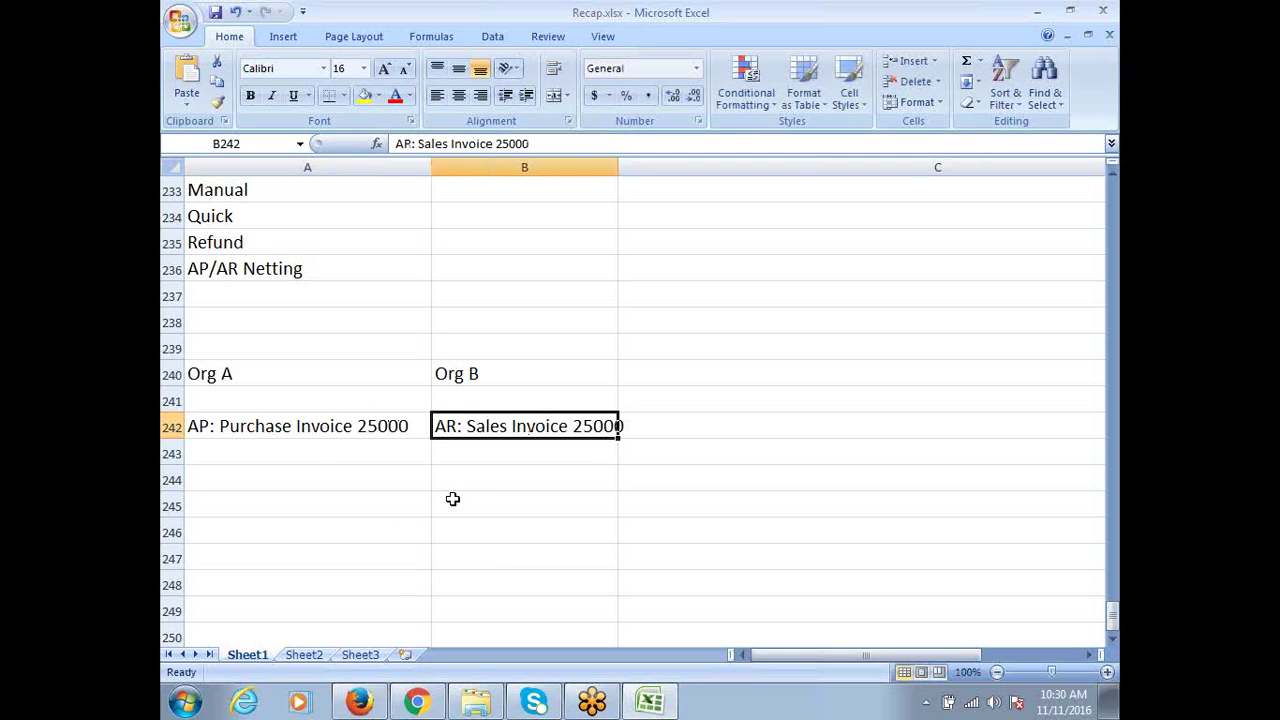
{"action": "left_click", "coordinate": [288, 451]}
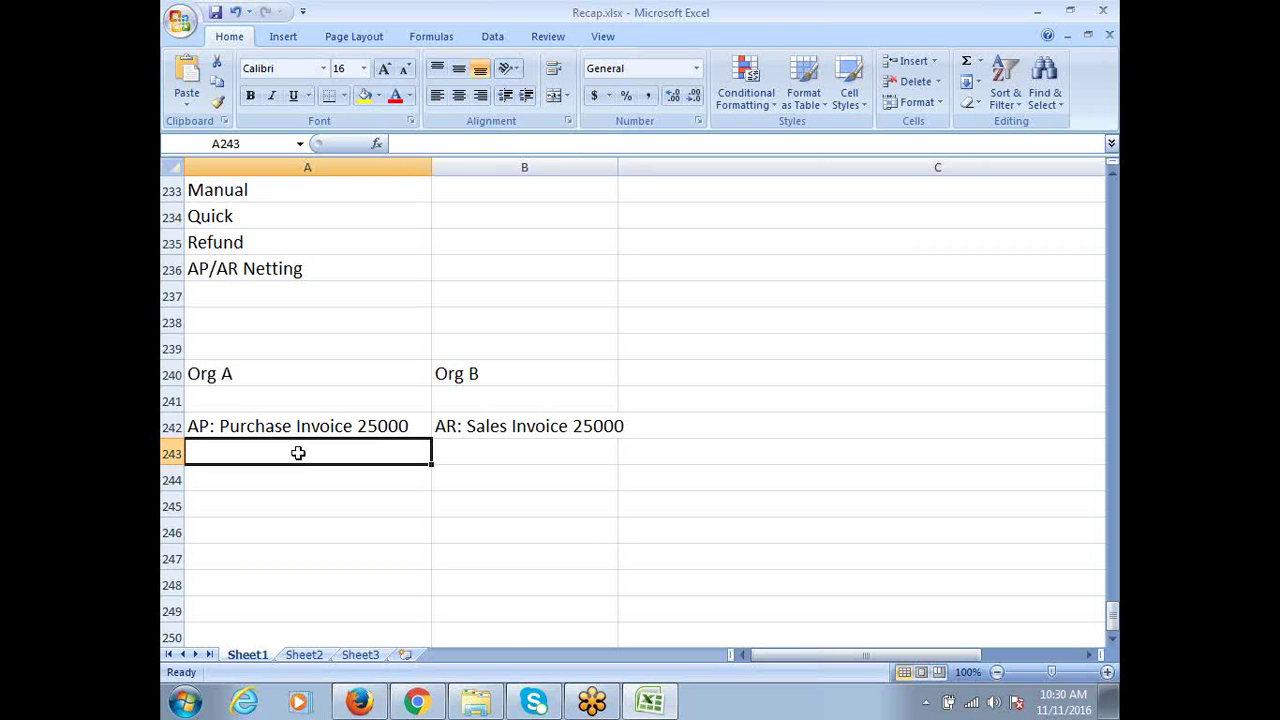
{"action": "left_click", "coordinate": [465, 450]}
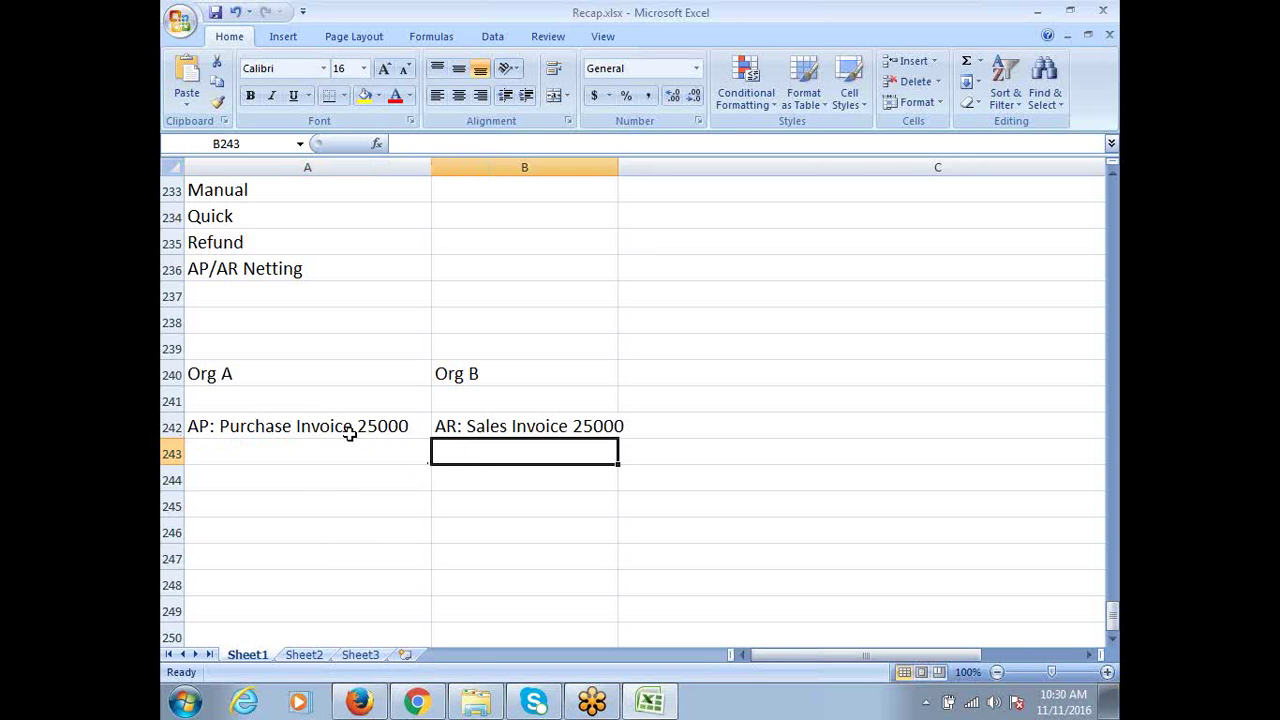
{"action": "left_click", "coordinate": [480, 424]}
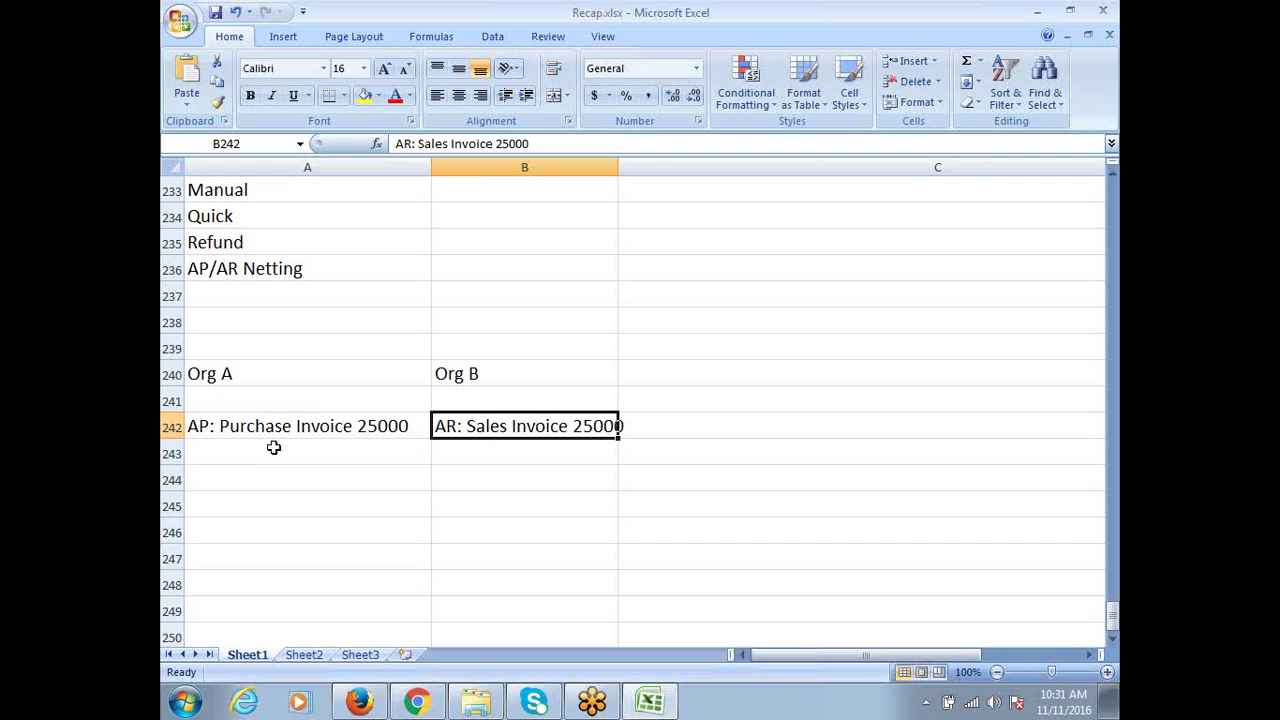
{"action": "left_click", "coordinate": [251, 448]}
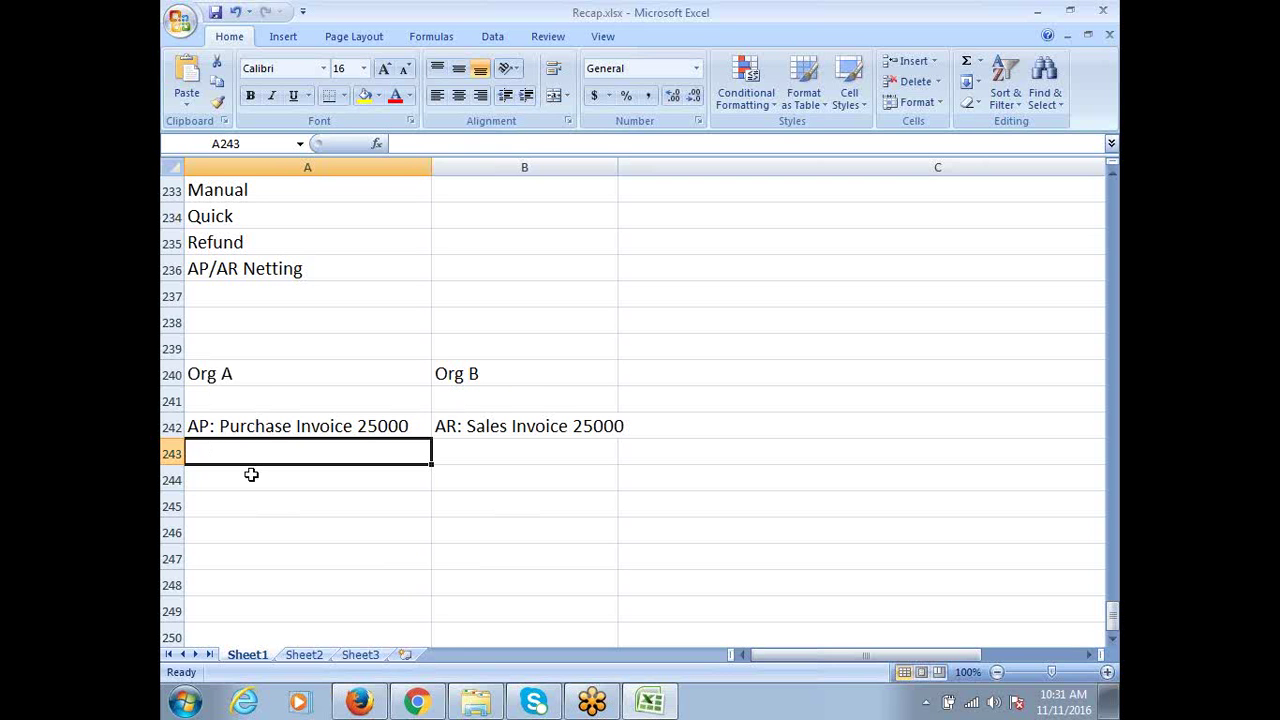
Enter 'AR: Sales Invoice 15000' in cell A243 and move to B243
{"action": "type", "text": "AR"}
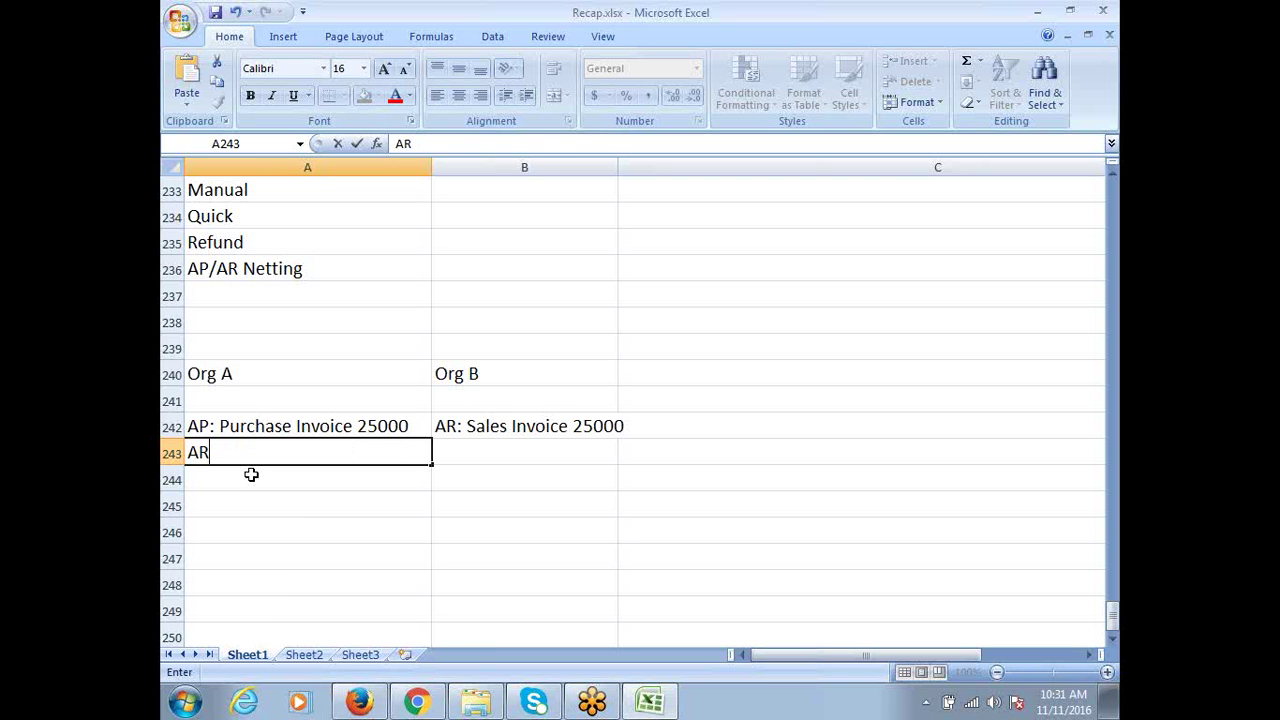
{"action": "type", "text": ": Sales Invoic"}
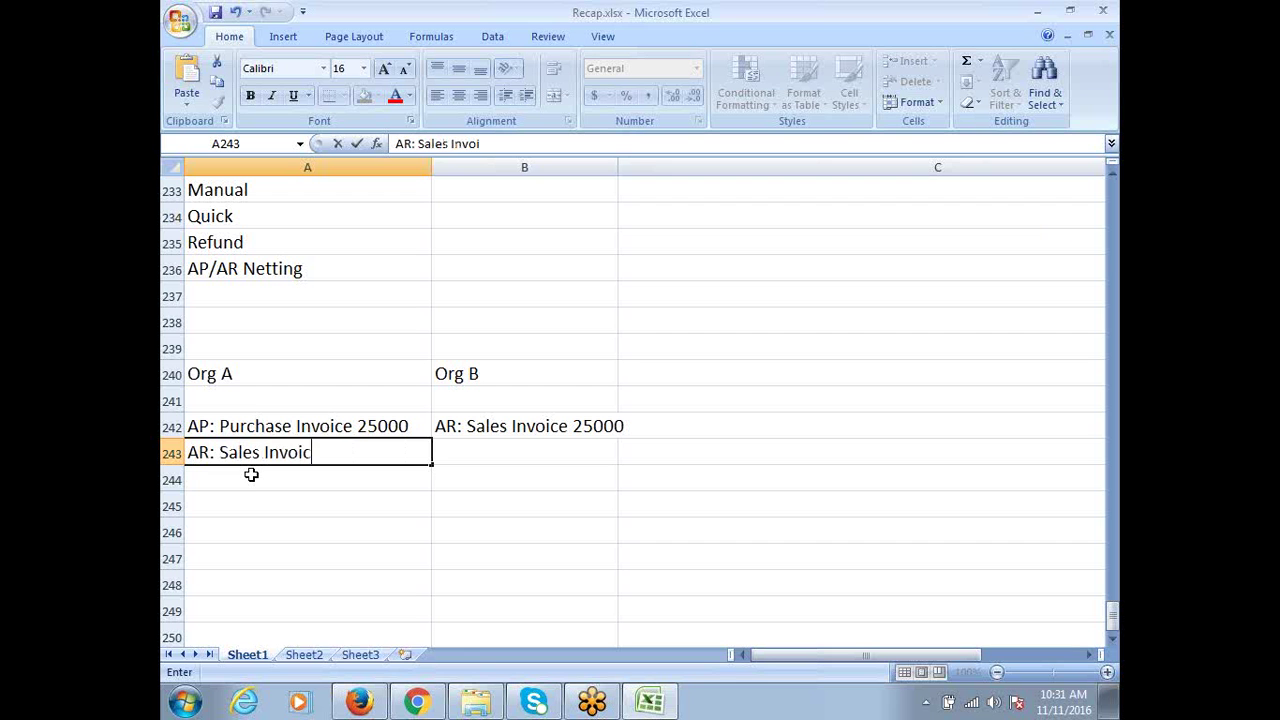
{"action": "type", "text": "e 15000"}
{"action": "key", "text": "Tab"}
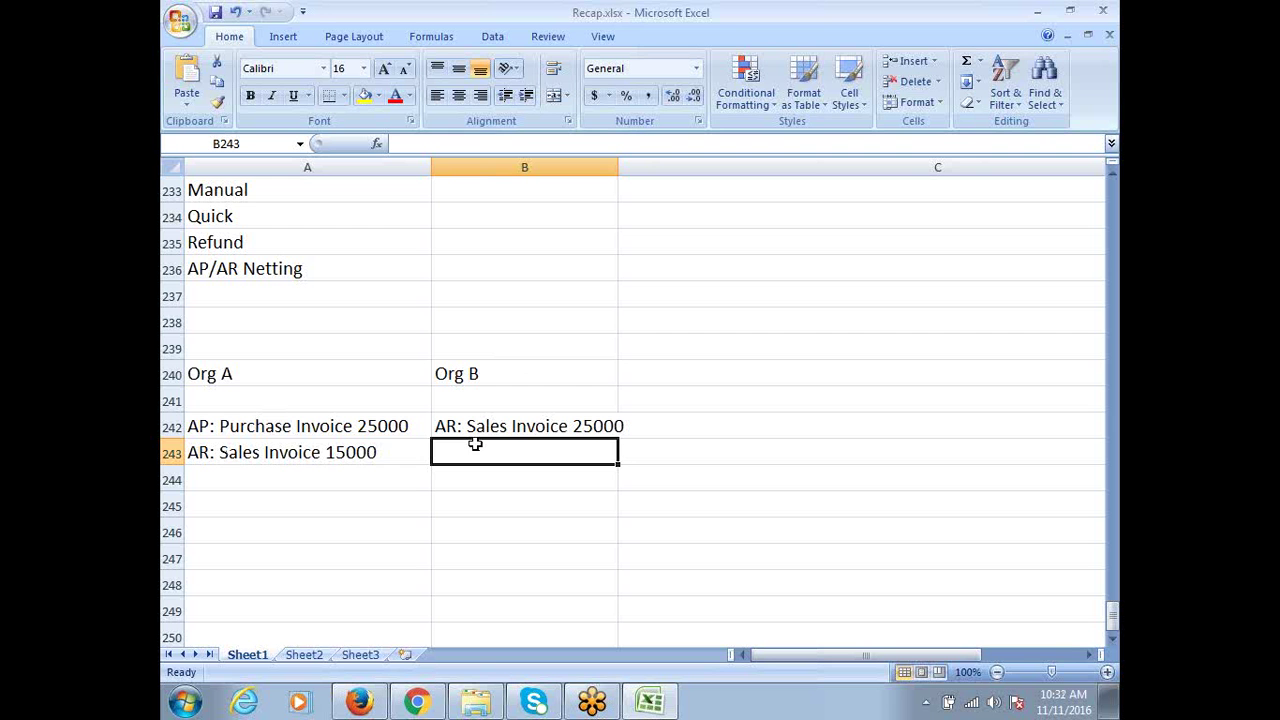
Enter 'AP: Purchae Invoice 15000' in B243 and autofit column B's width
{"action": "type", "text": "ap"}
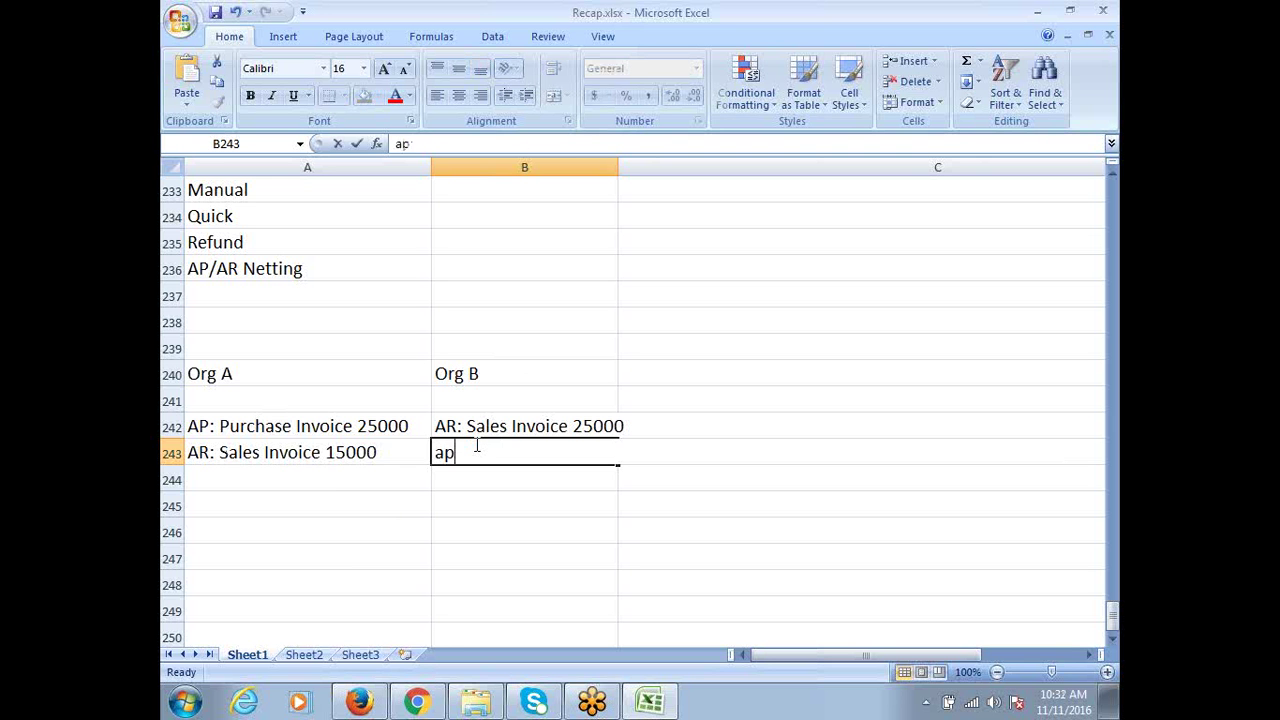
{"action": "key", "text": "BackSpace"}
{"action": "key", "text": "BackSpace"}
{"action": "type", "text": "AP"}
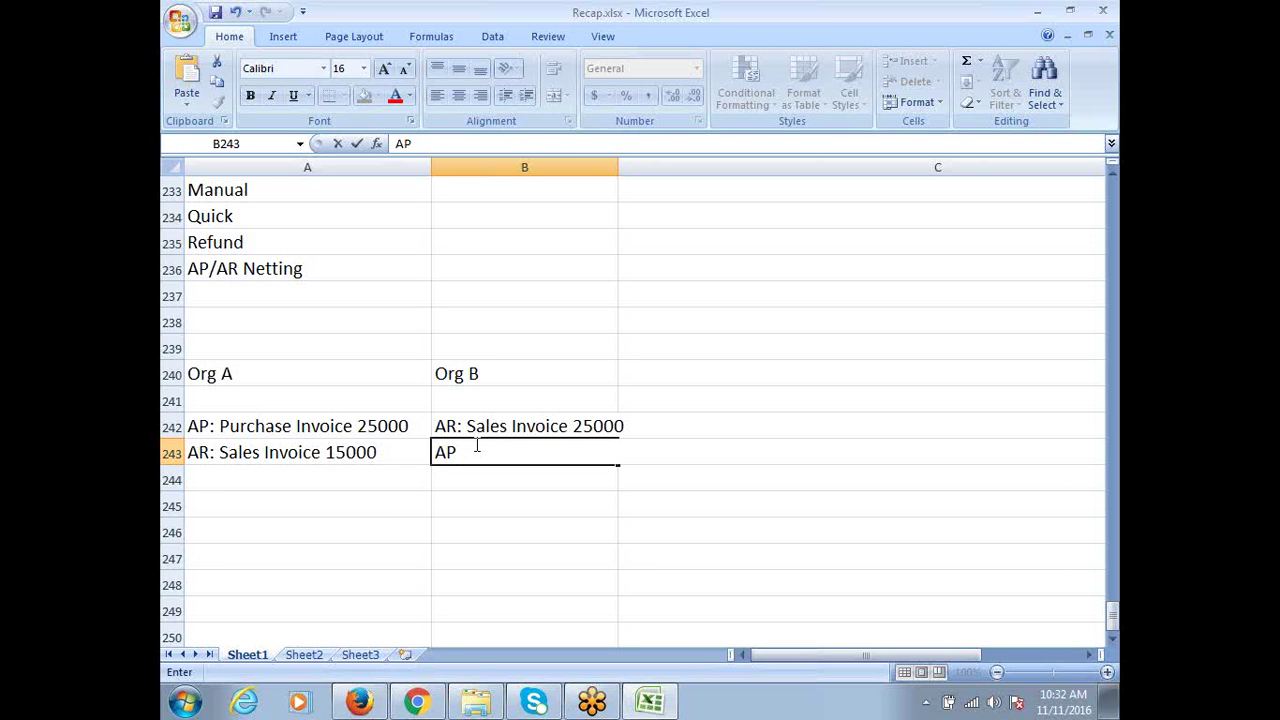
{"action": "type", "text": ": Purchae Invoice"}
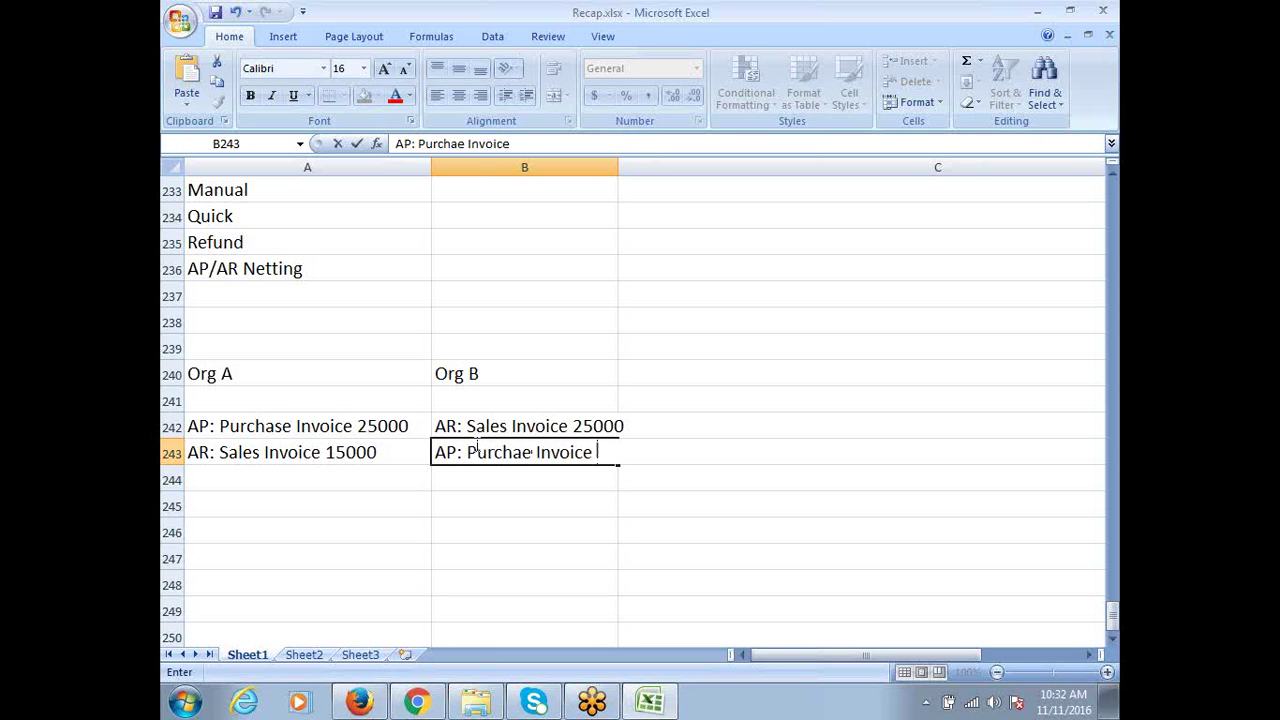
{"action": "type", "text": " 15000"}
{"action": "key", "text": "Tab"}
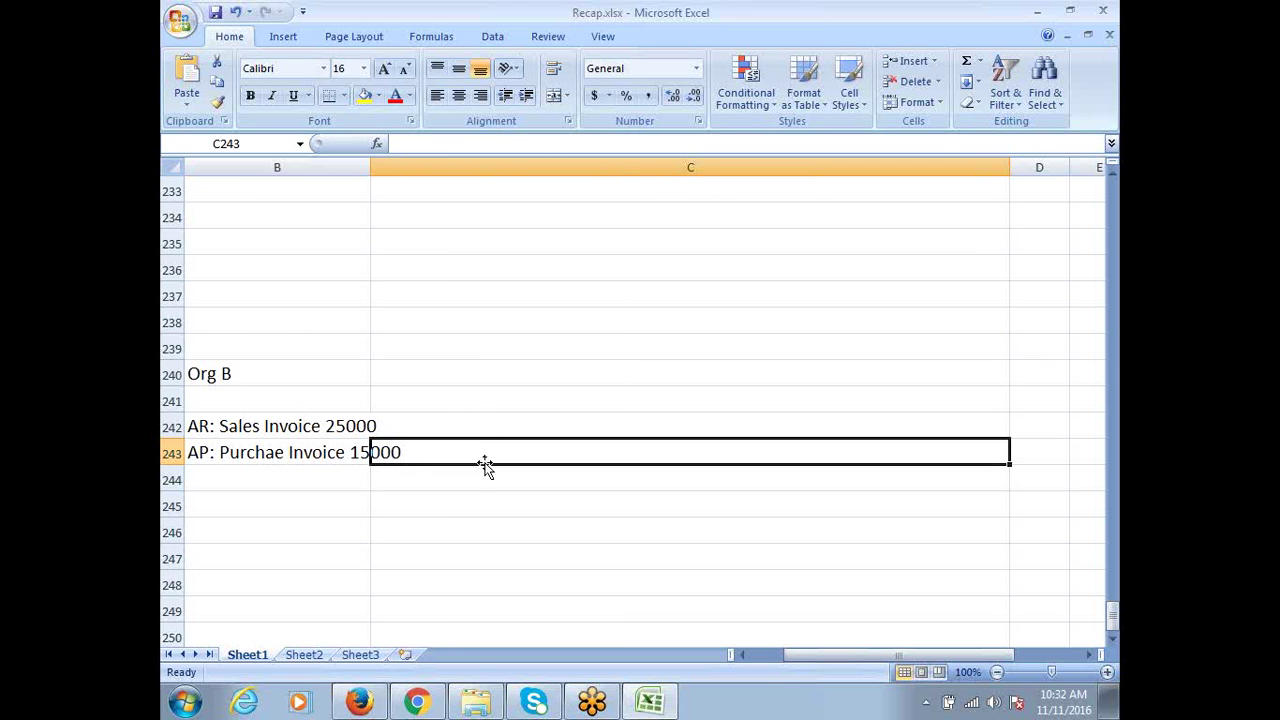
{"action": "double_click", "coordinate": [369, 166]}
{"action": "left_click_drag", "start_coordinate": [900, 655], "coordinate": [729, 656]}
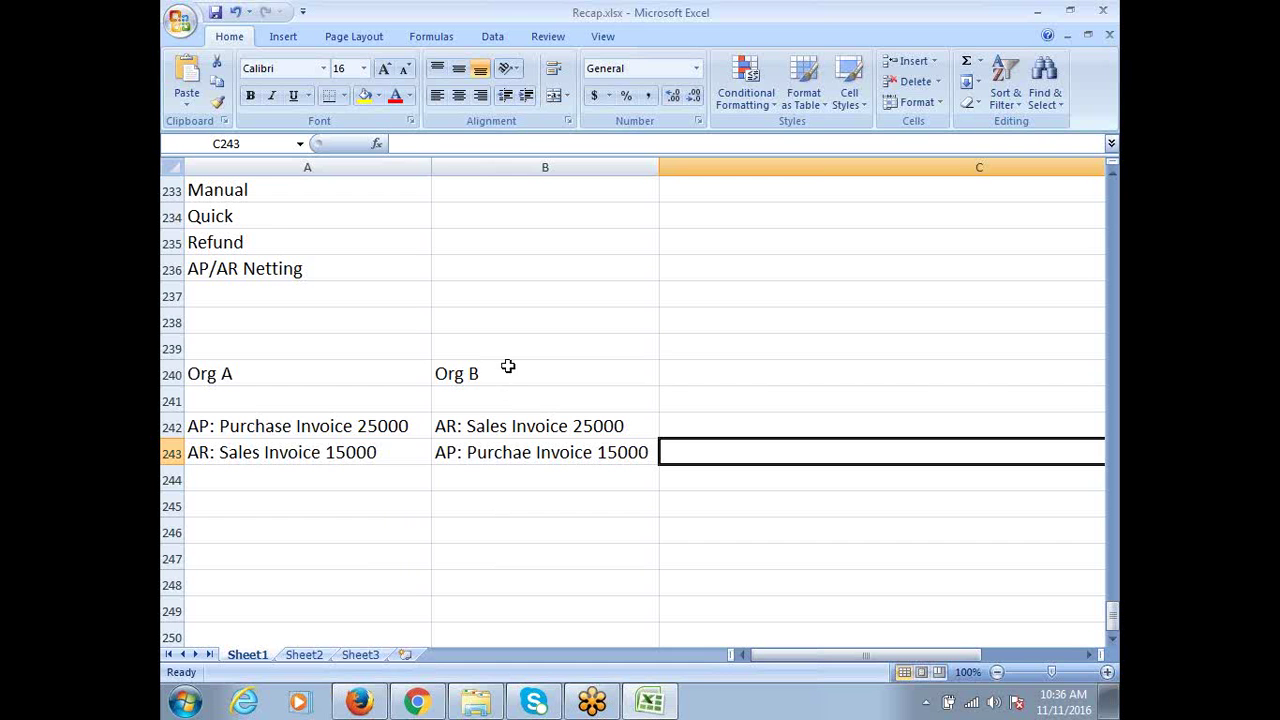
{"action": "left_click_drag", "start_coordinate": [508, 367], "coordinate": [533, 458]}
{"action": "key", "text": "Delete"}
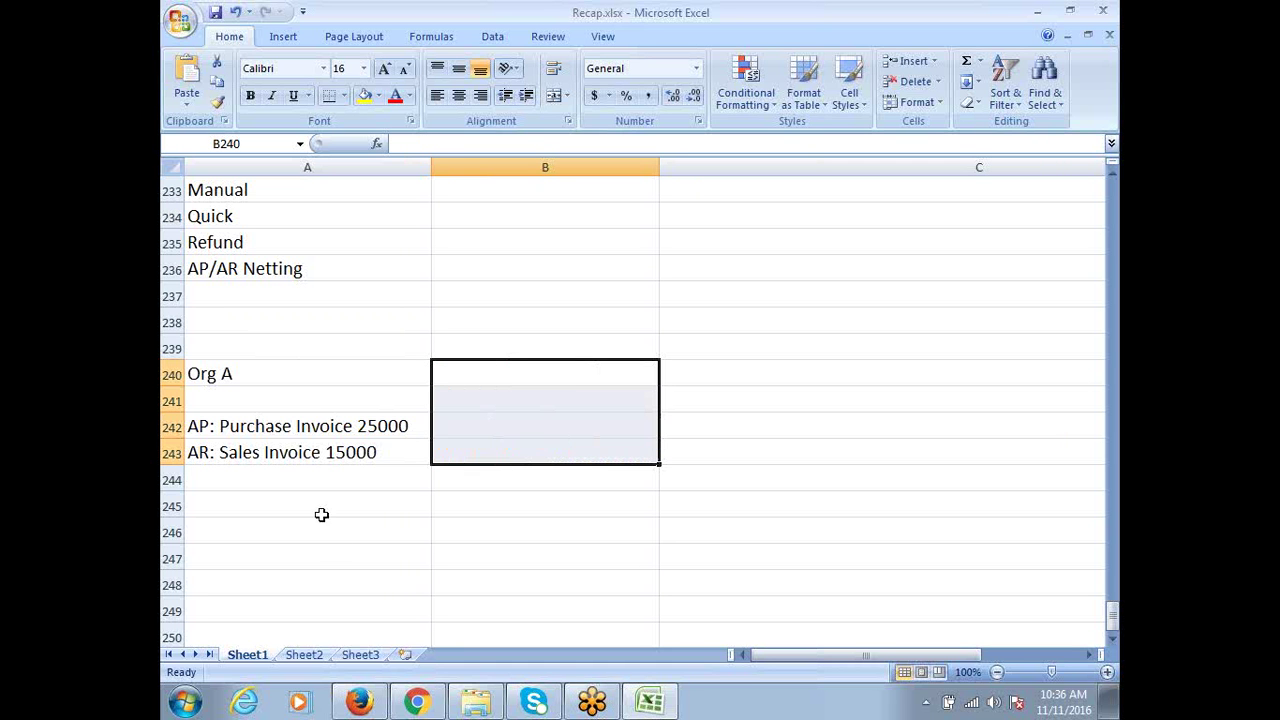
{"action": "left_click", "coordinate": [208, 426]}
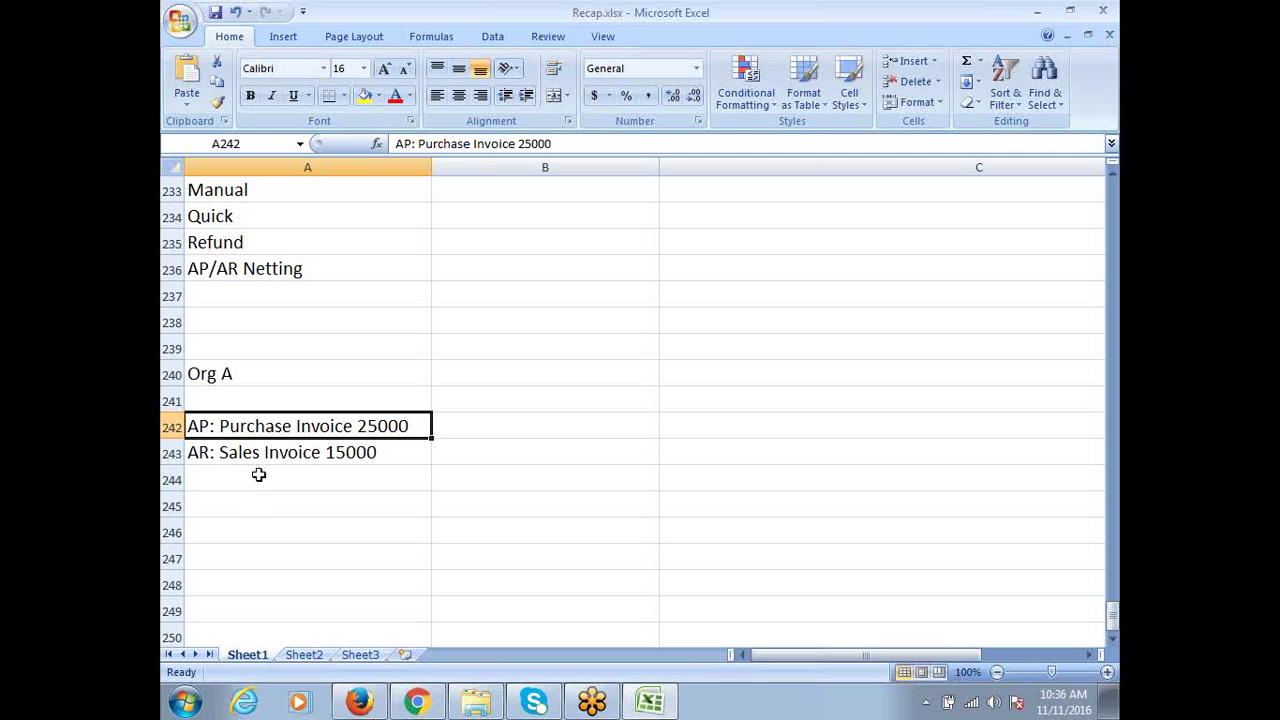
{"action": "left_click", "coordinate": [277, 447], "text": "shift"}
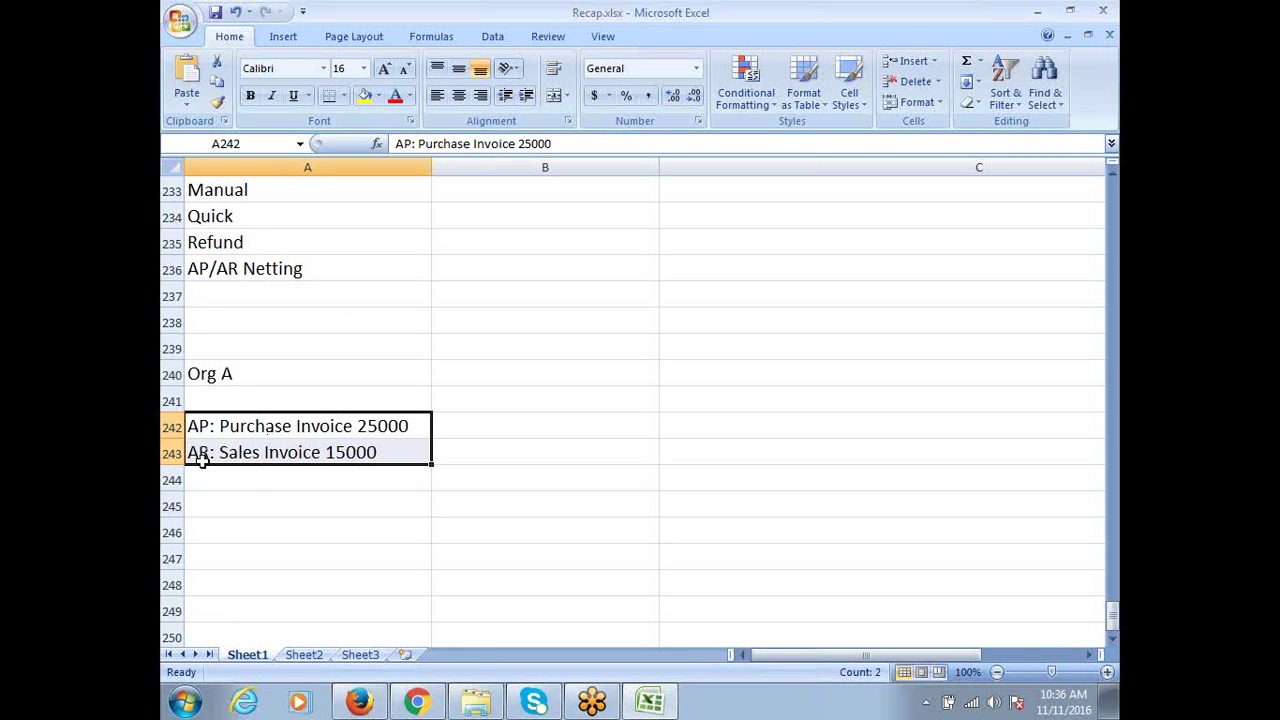
{"action": "left_click", "coordinate": [245, 270]}
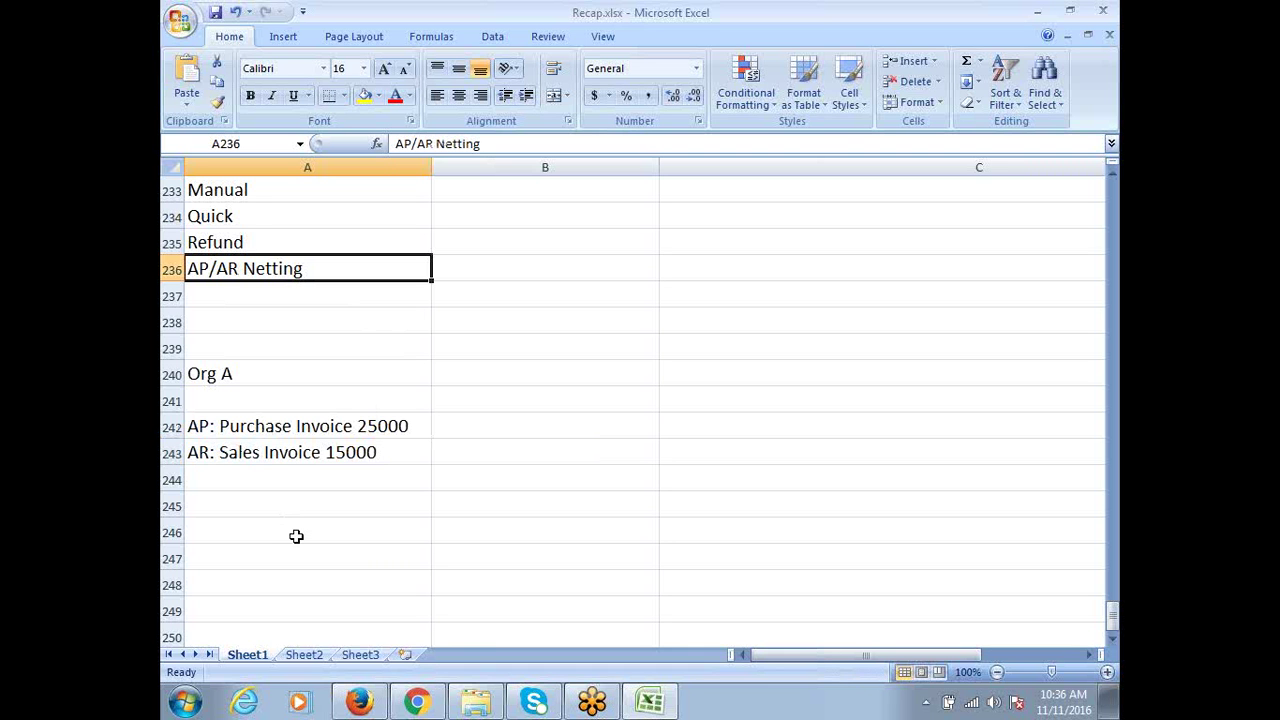
{"action": "left_click", "coordinate": [215, 376]}
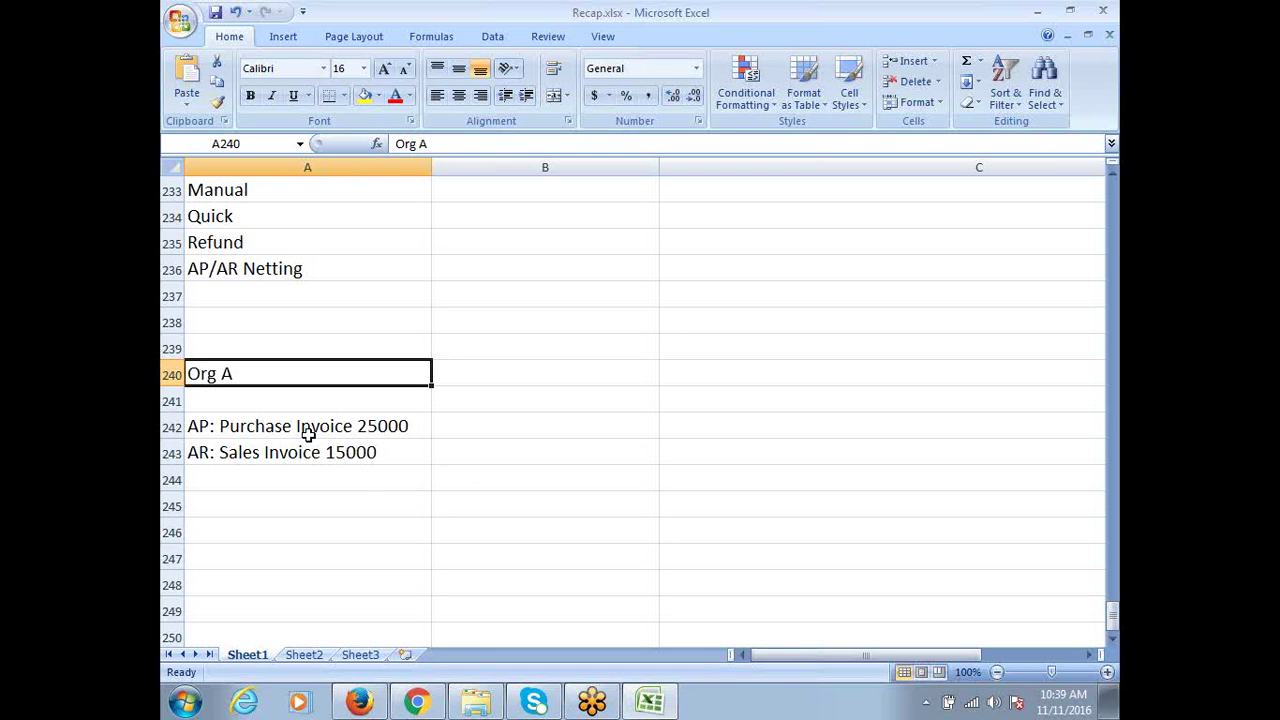
{"action": "left_click", "coordinate": [300, 268]}
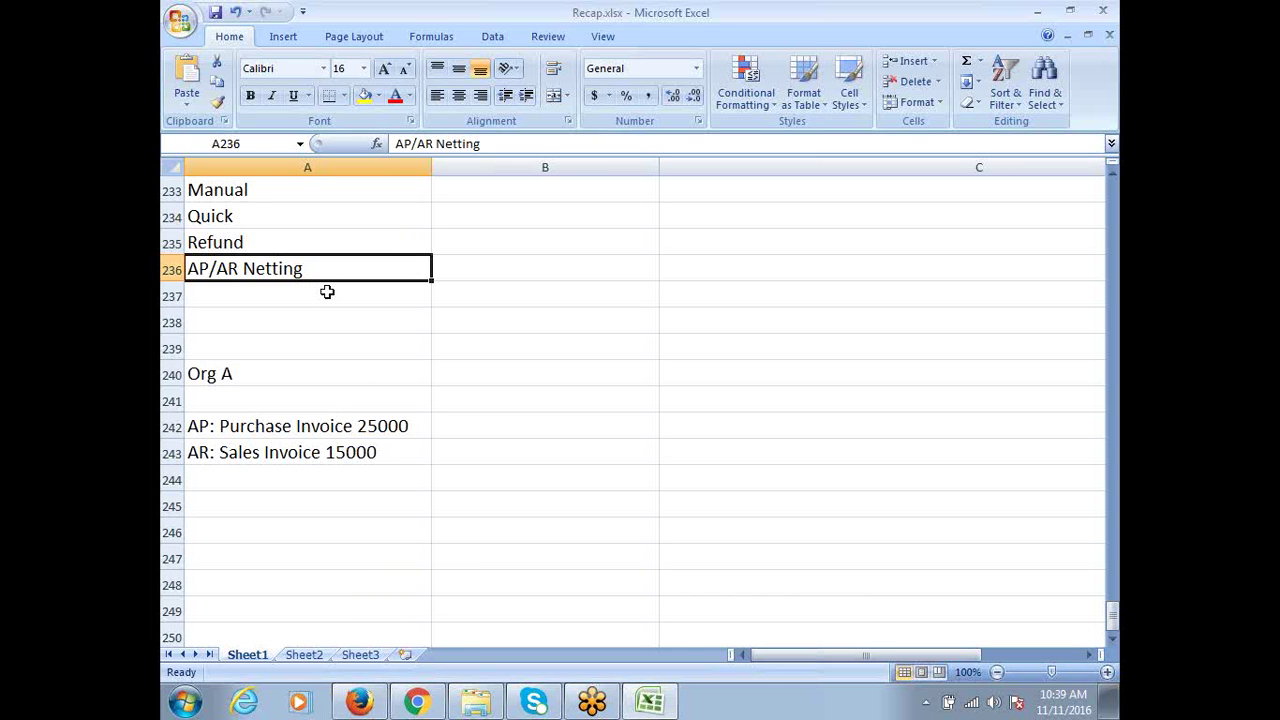
Clear the Org A example block in A240:A243
{"action": "left_click", "coordinate": [212, 376]}
{"action": "left_click_drag", "start_coordinate": [230, 422], "coordinate": [248, 456]}
{"action": "key", "text": "Delete"}
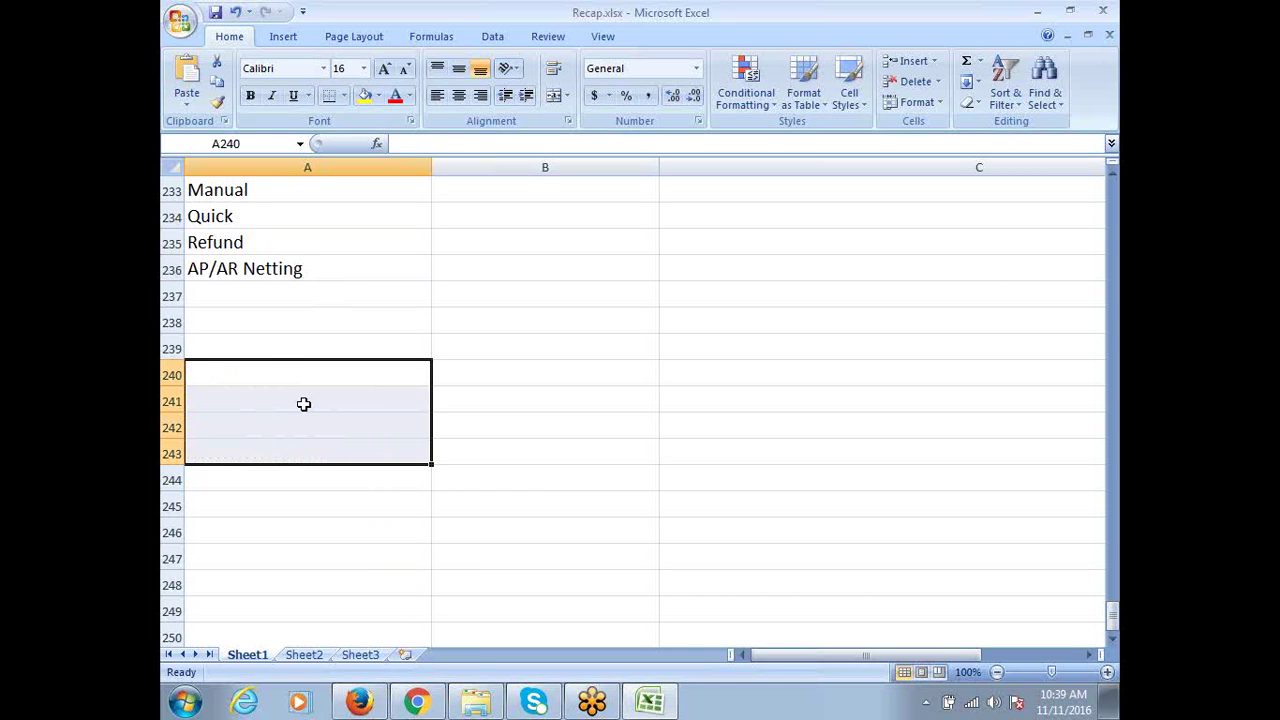
{"action": "left_click", "coordinate": [252, 325]}
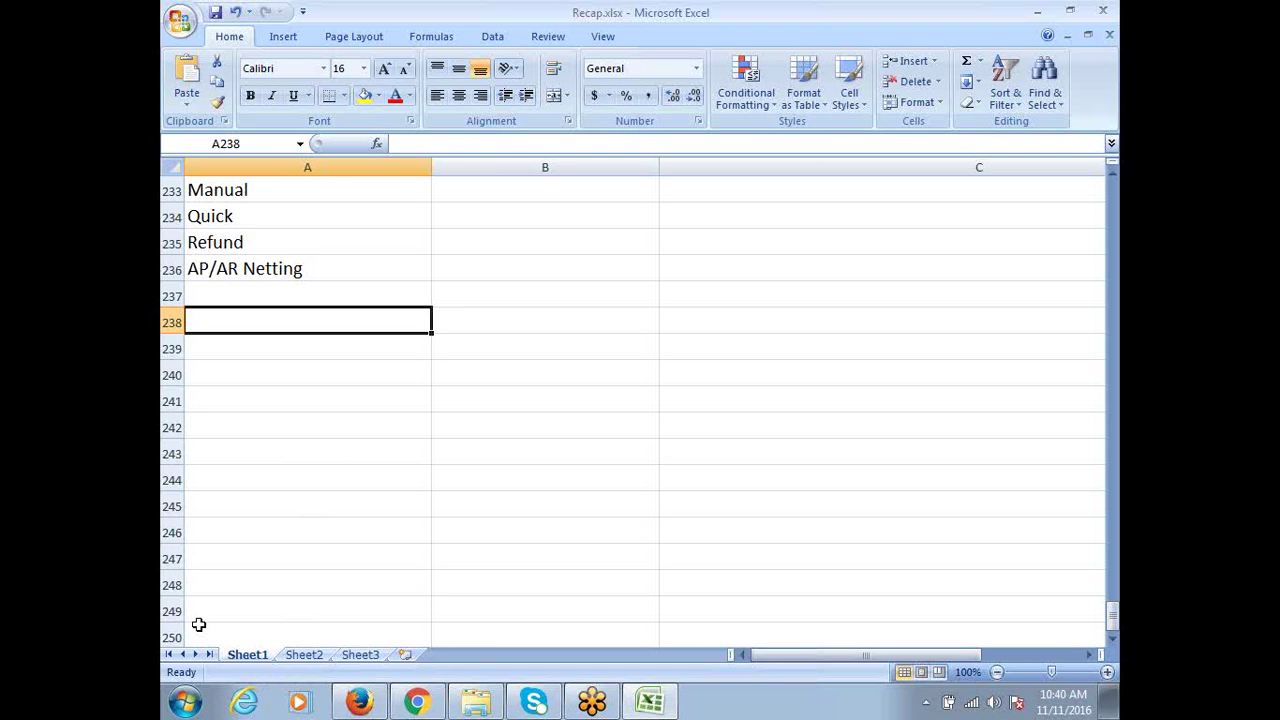
{"action": "scroll", "coordinate": [186, 543], "scroll_direction": "up", "scroll_amount": 5}
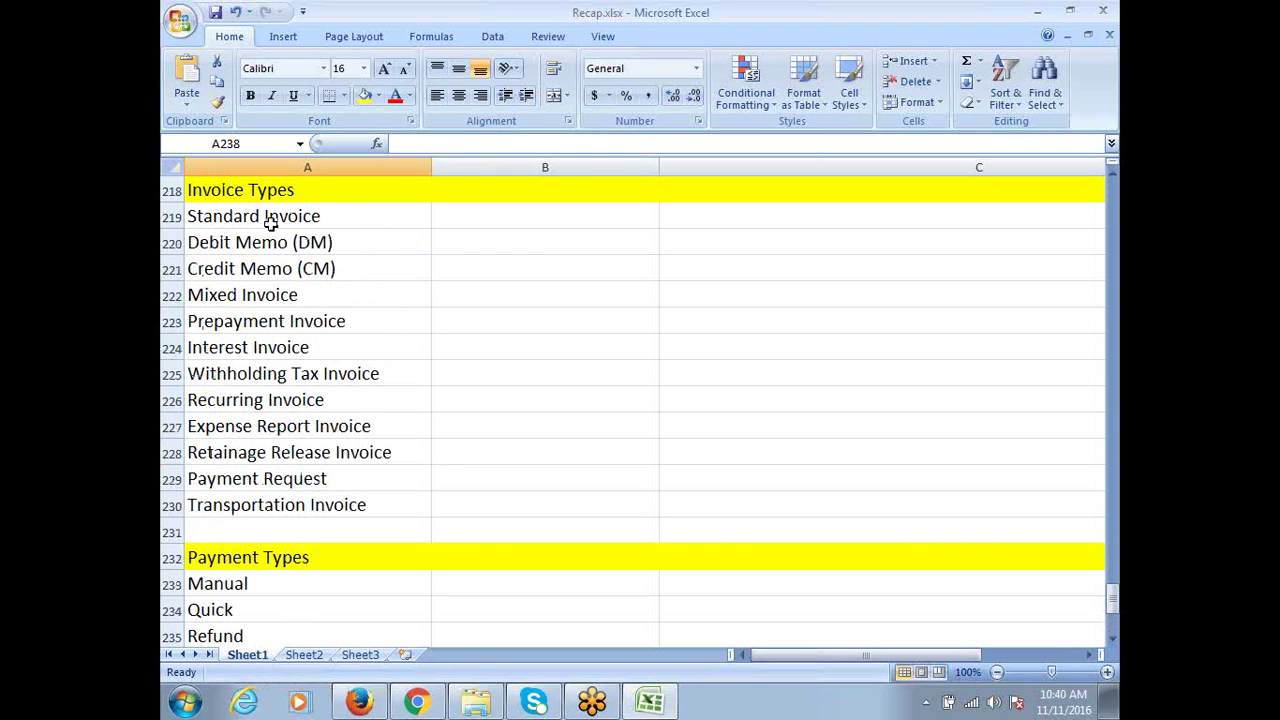
{"action": "left_click_drag", "start_coordinate": [271, 216], "coordinate": [282, 586]}
{"action": "scroll", "coordinate": [312, 507], "scroll_direction": "down", "scroll_amount": 1}
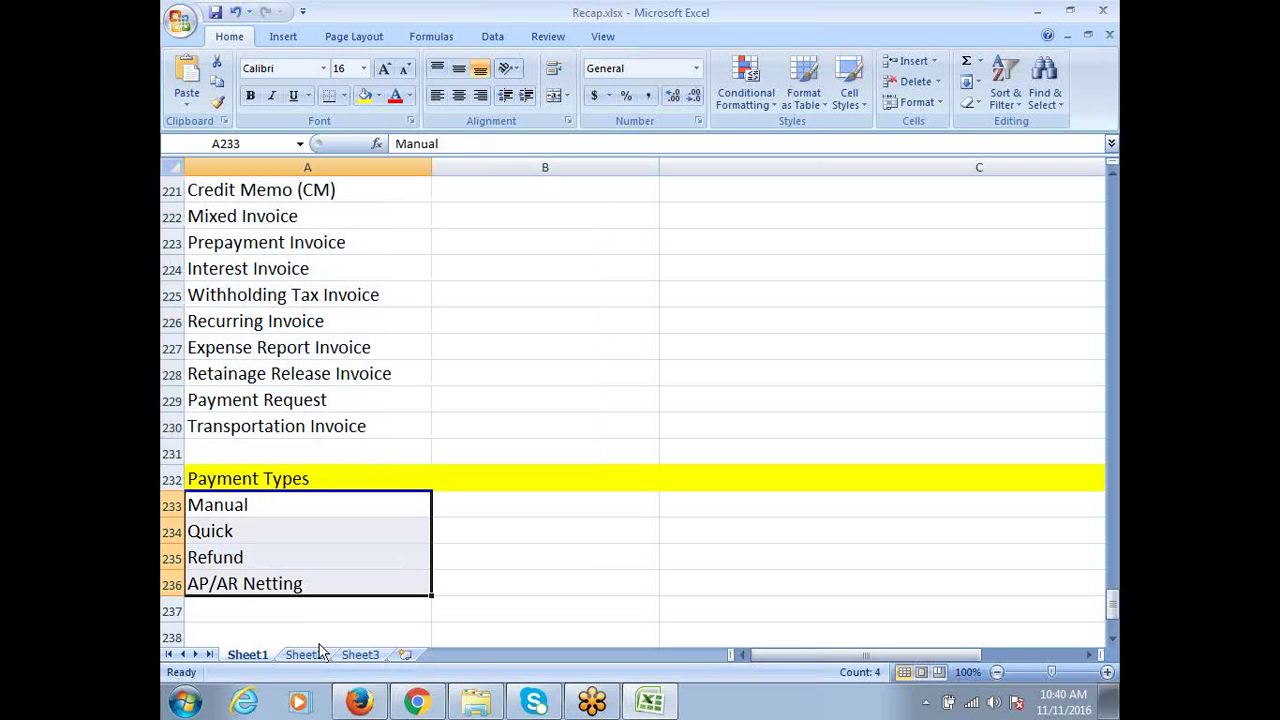
{"action": "scroll", "coordinate": [386, 571], "scroll_direction": "down", "scroll_amount": 4}
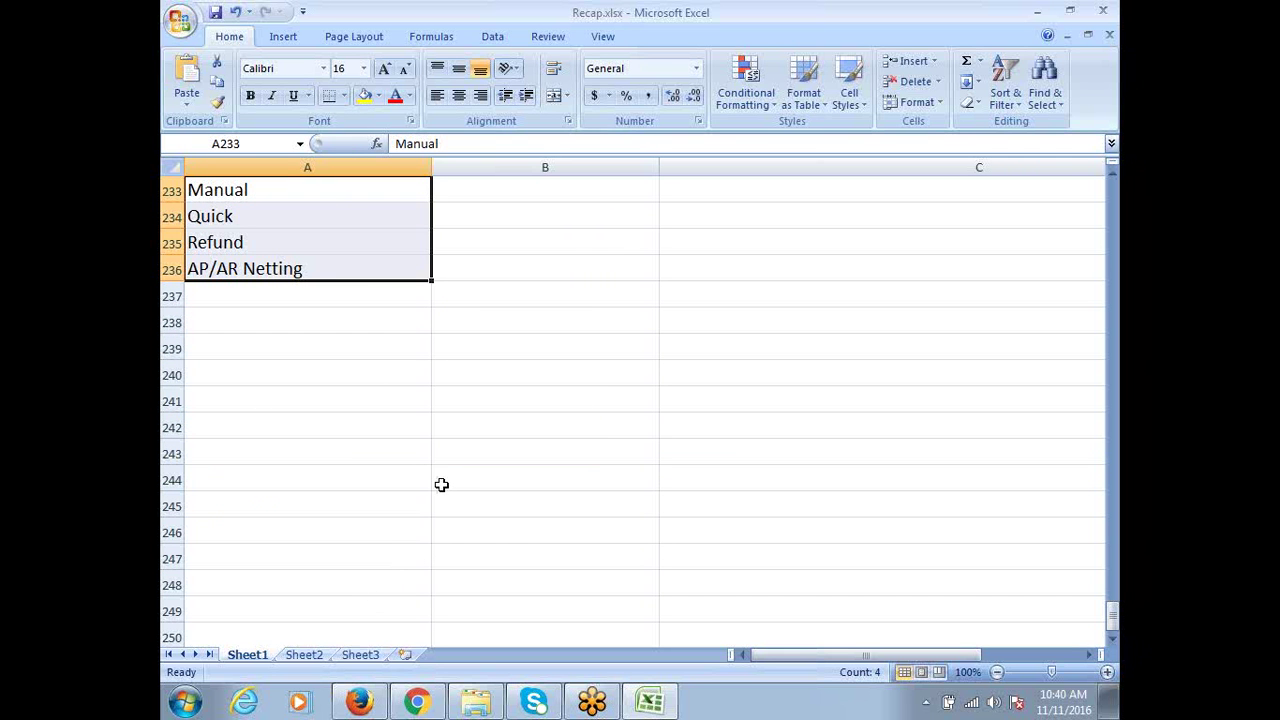
{"action": "left_click", "coordinate": [280, 372]}
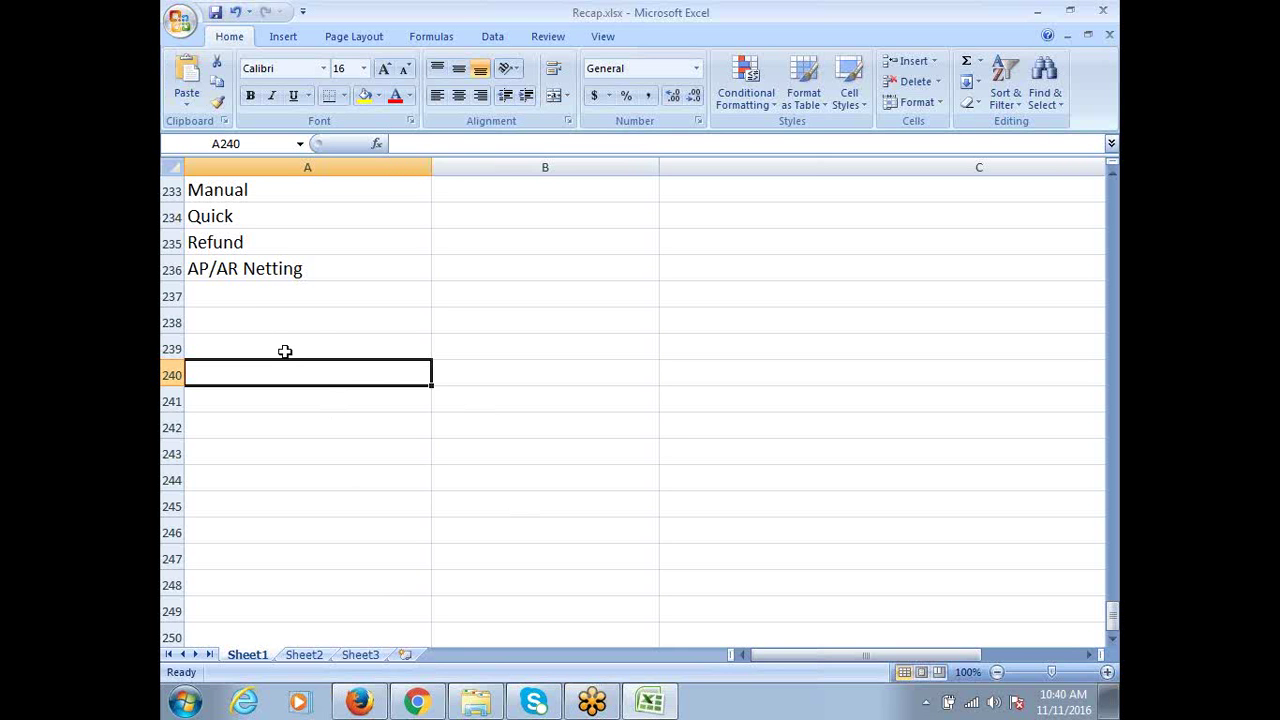
{"action": "left_click", "coordinate": [284, 298]}
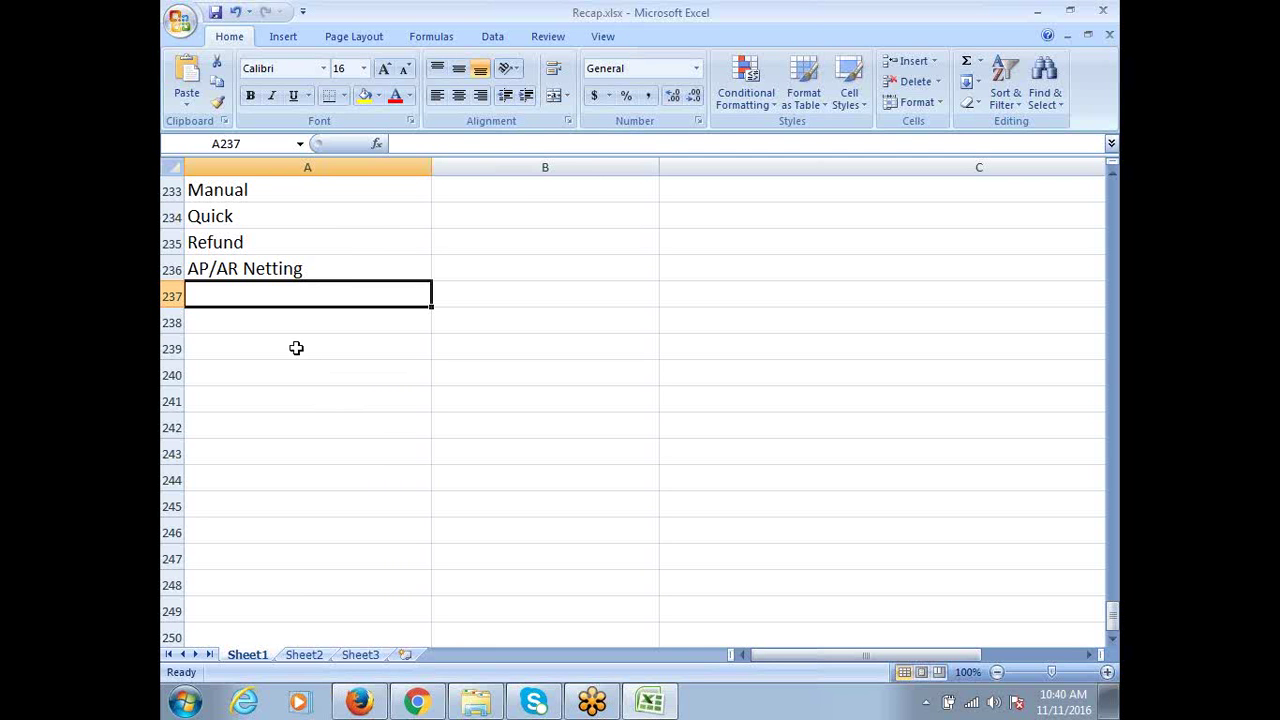
Type 'AP Basic Configuration' in A238, then change 'AP' to 'Payables'
{"action": "left_click", "coordinate": [254, 320]}
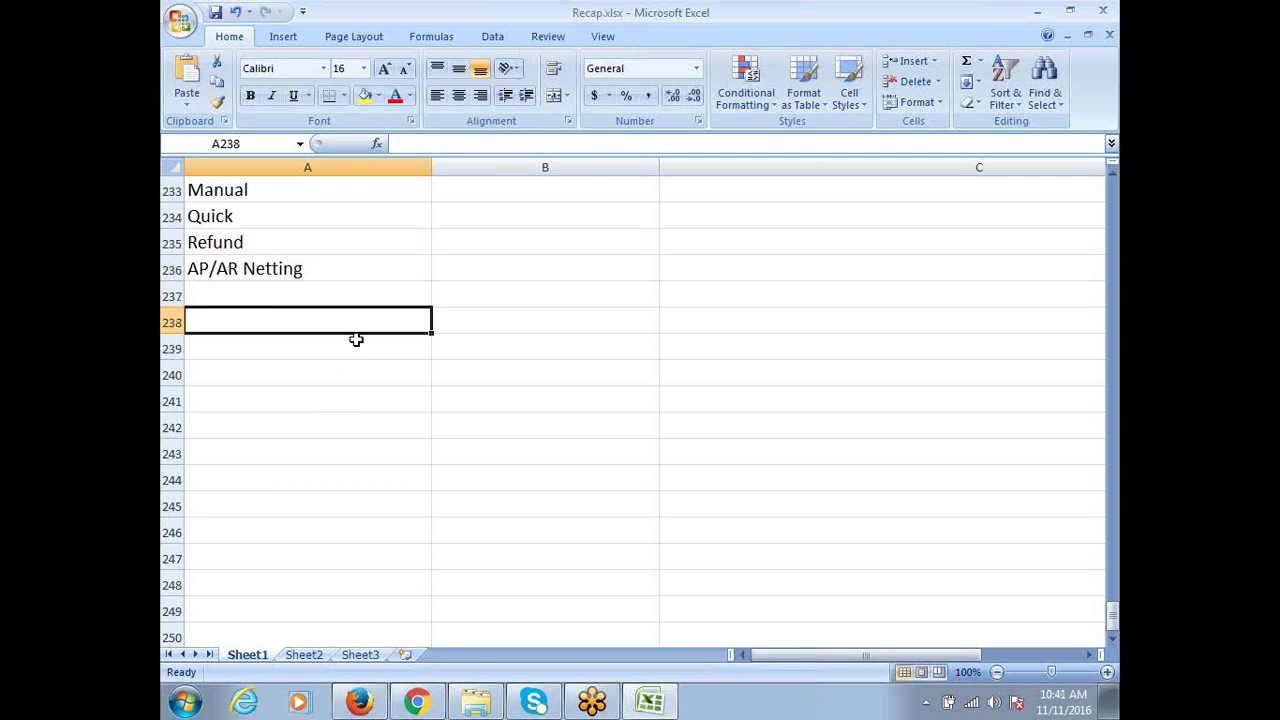
{"action": "type", "text": "AP "}
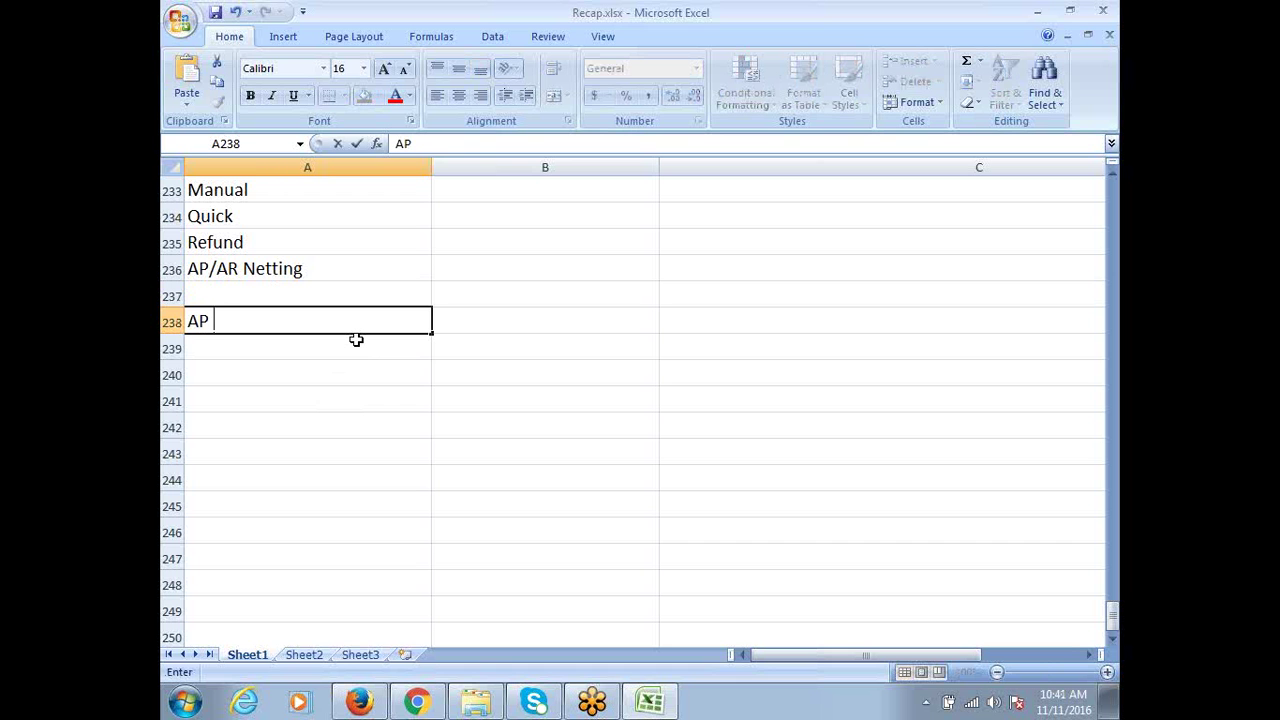
{"action": "type", "text": "Basic Con"}
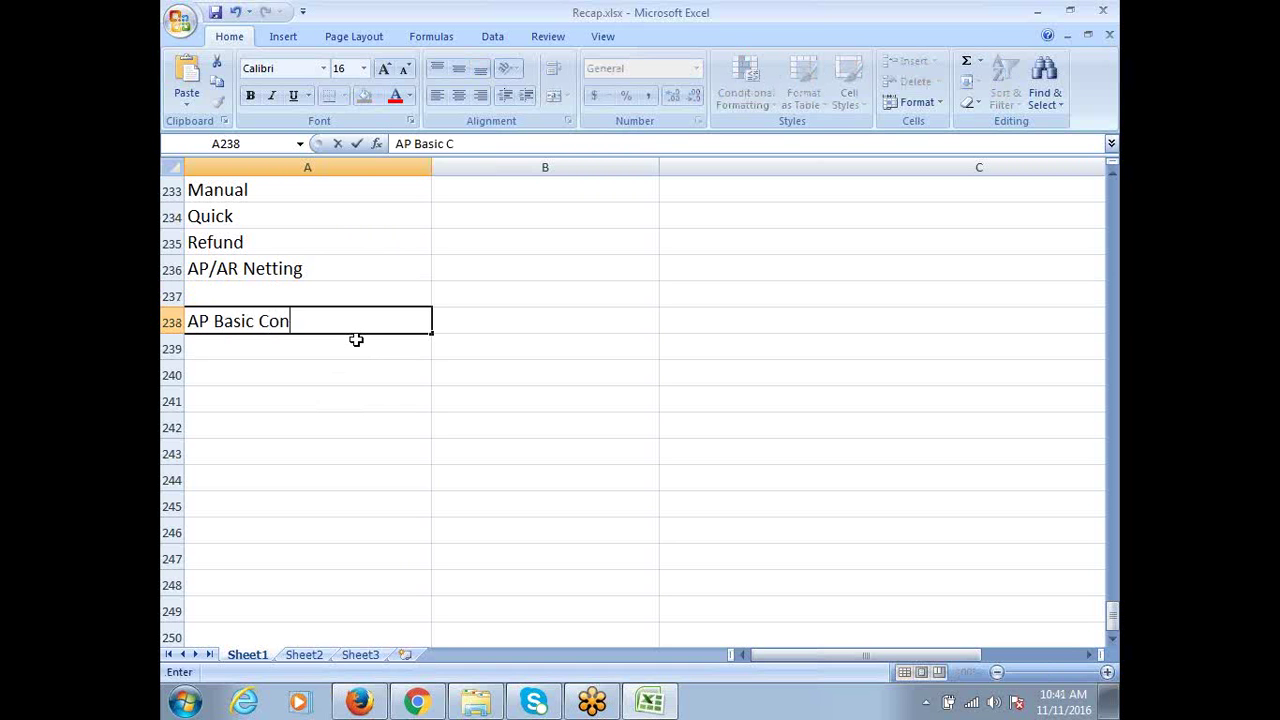
{"action": "type", "text": "s"}
{"action": "key", "text": "BackSpace"}
{"action": "type", "text": "figuration"}
{"action": "key", "text": "ctrl+Return"}
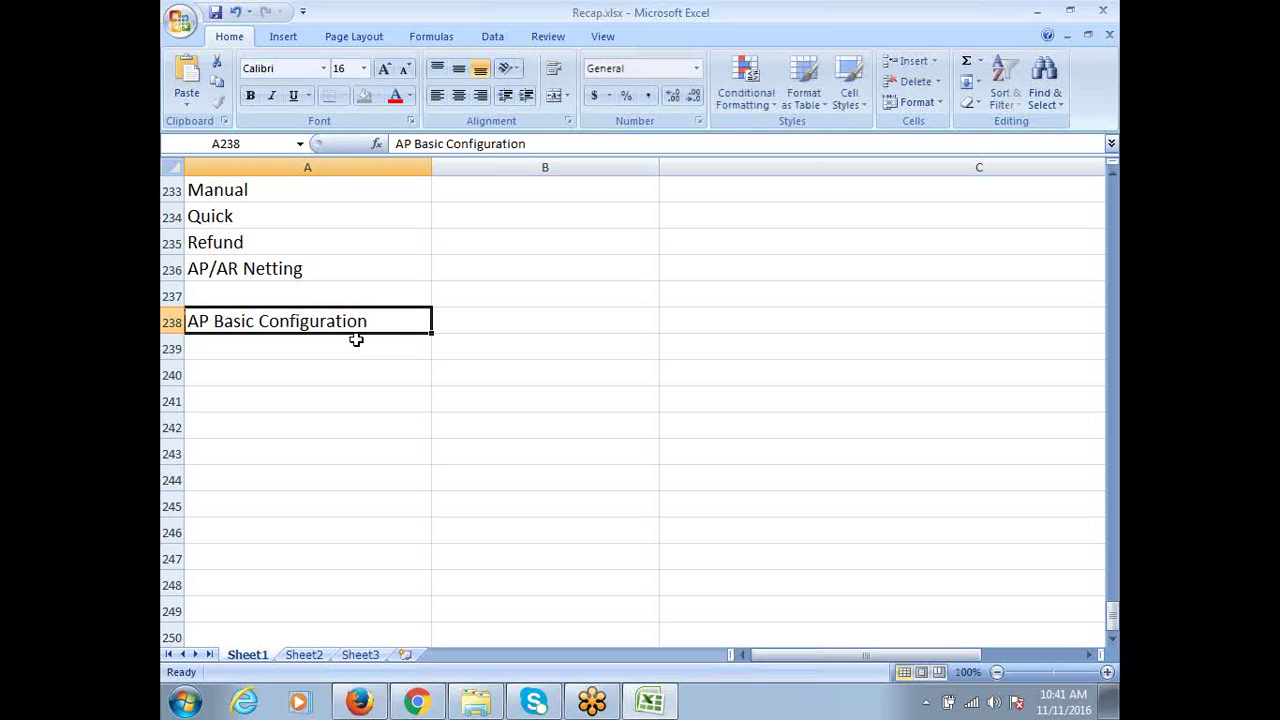
{"action": "double_click", "coordinate": [210, 321]}
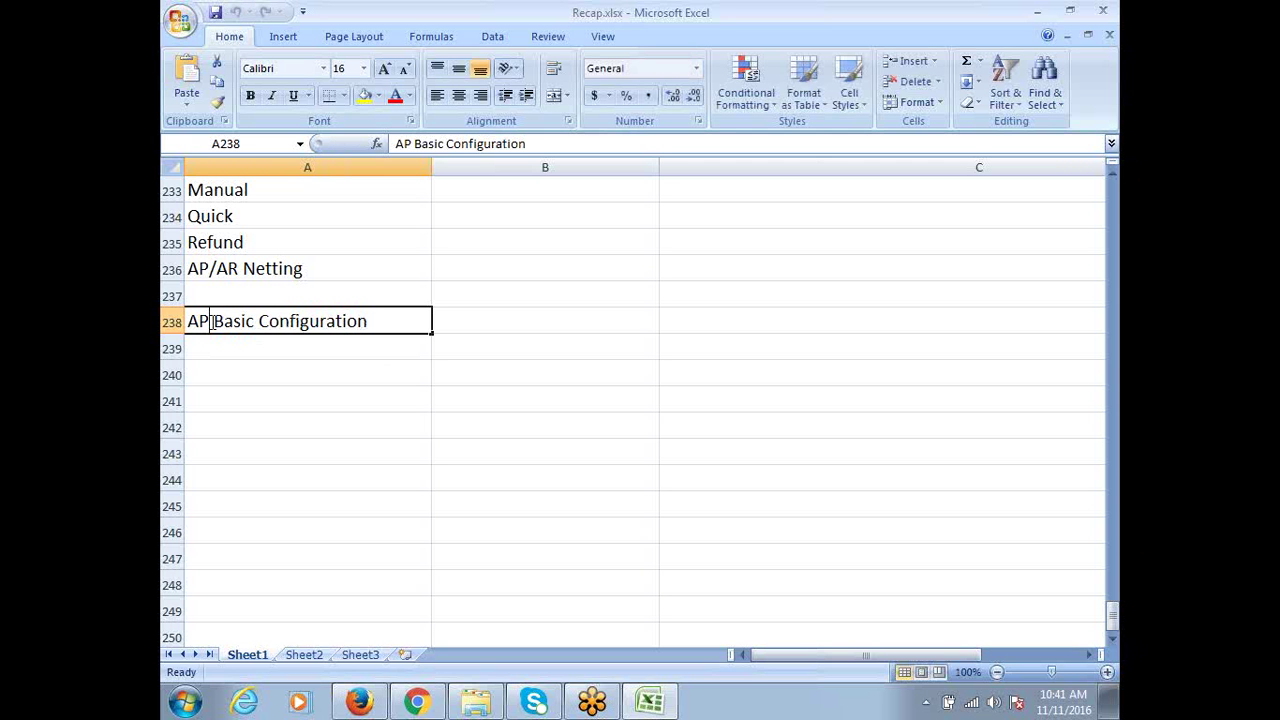
{"action": "key", "text": "BackSpace"}
{"action": "key", "text": "BackSpace"}
{"action": "type", "text": "Pa"}
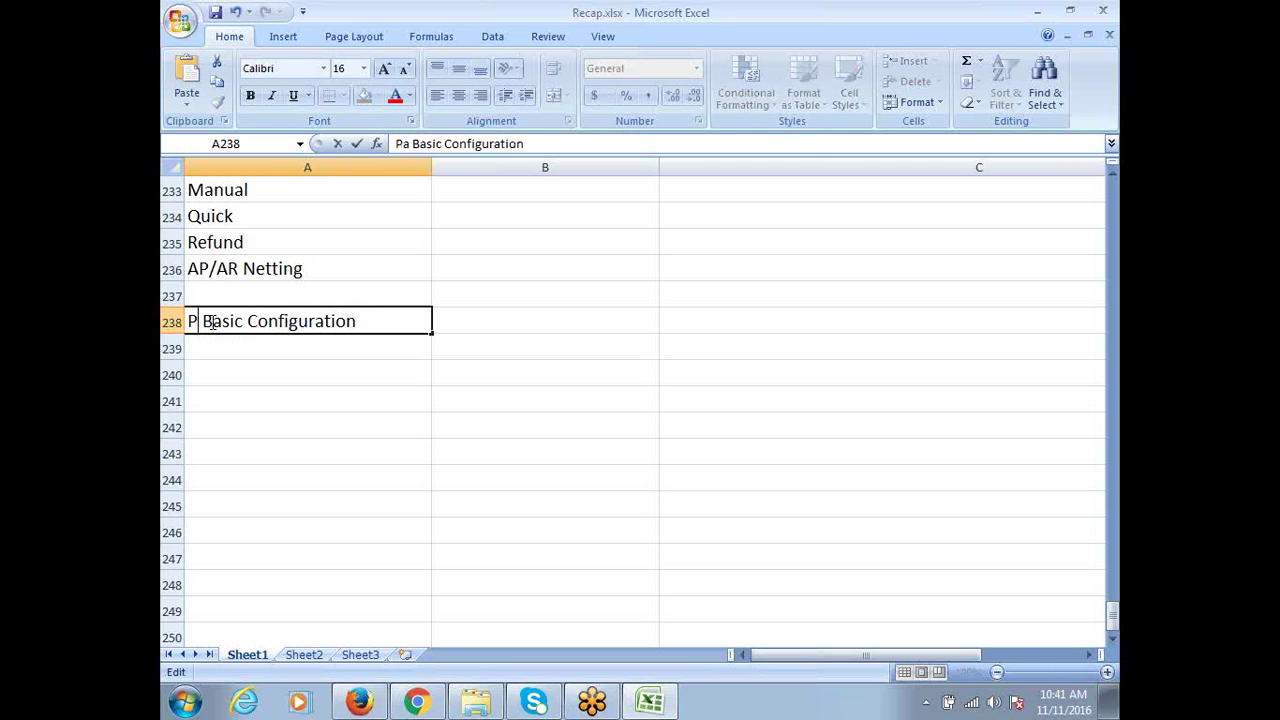
{"action": "type", "text": "yables"}
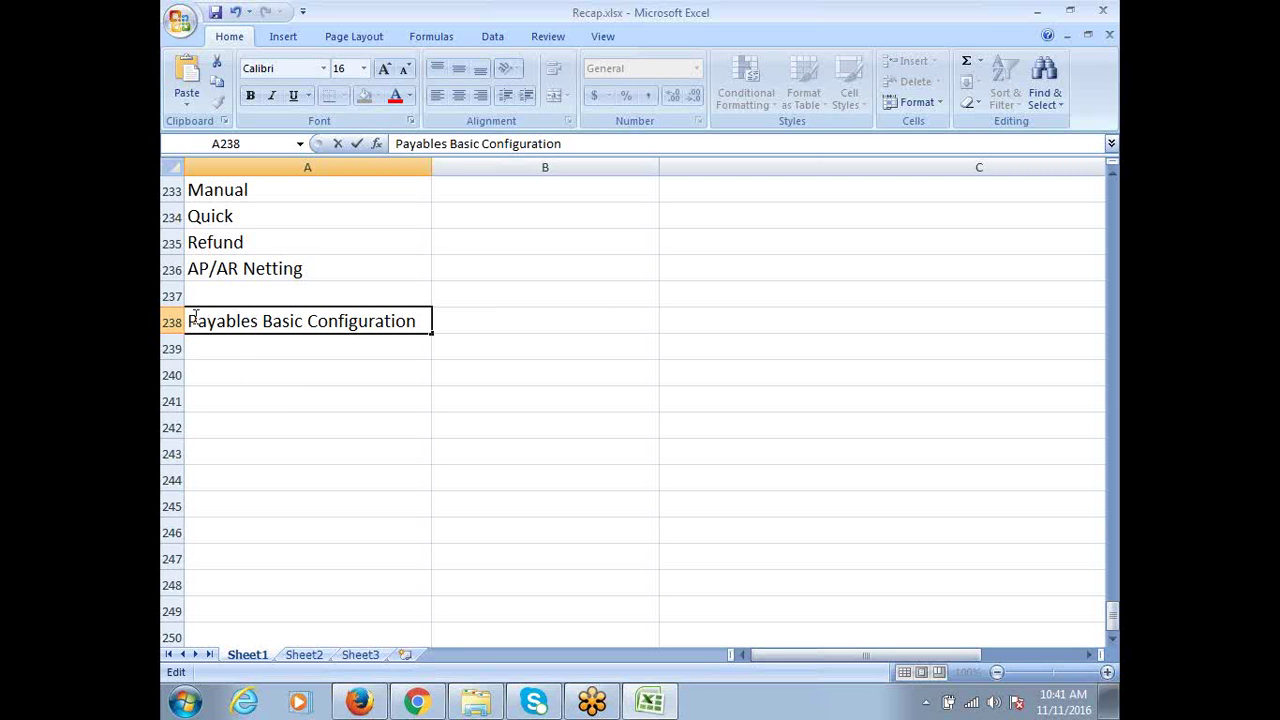
{"action": "left_click", "coordinate": [219, 344]}
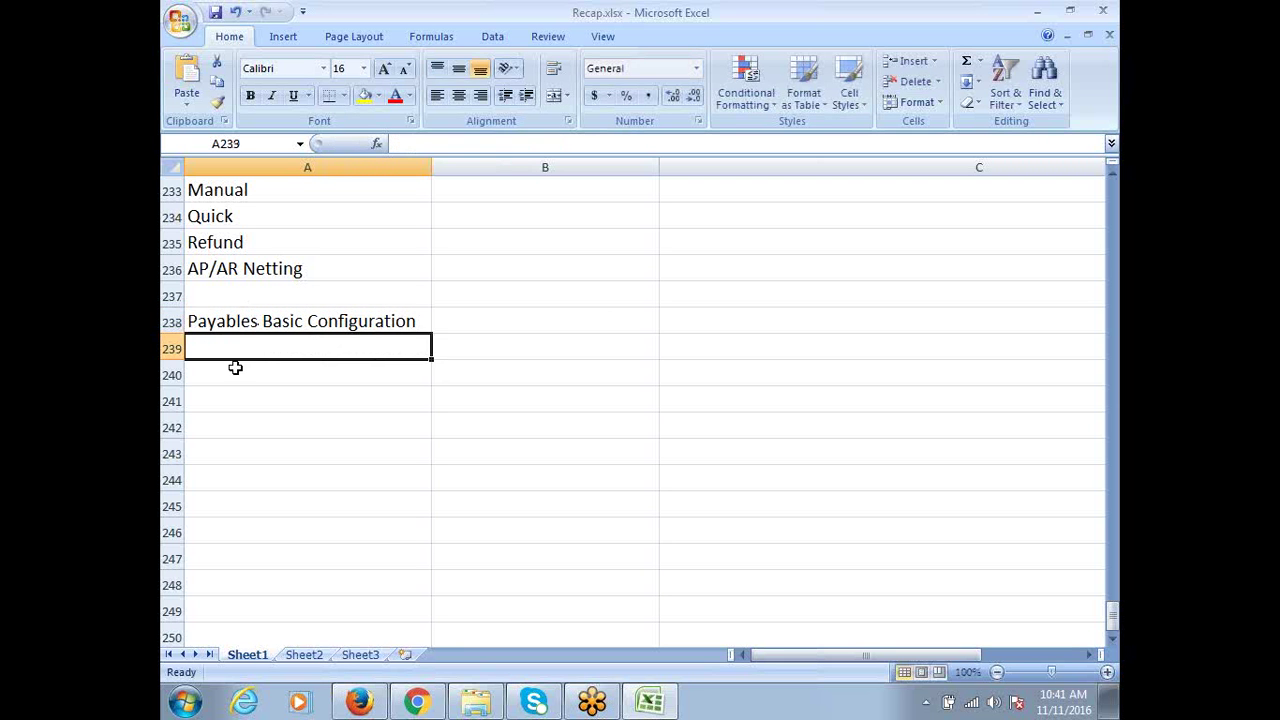
{"action": "left_click", "coordinate": [333, 320]}
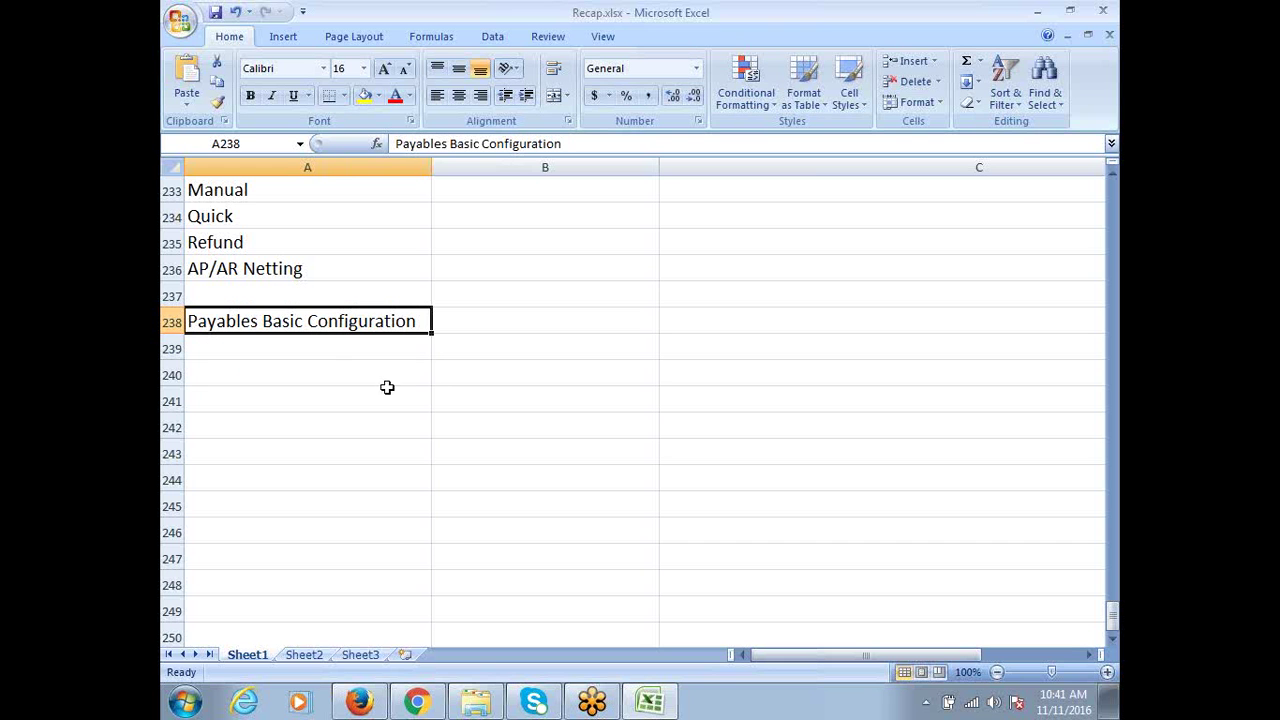
Bold the Payables Basic Configuration heading and fill row 238 yellow
{"action": "key", "text": "ctrl+b"}
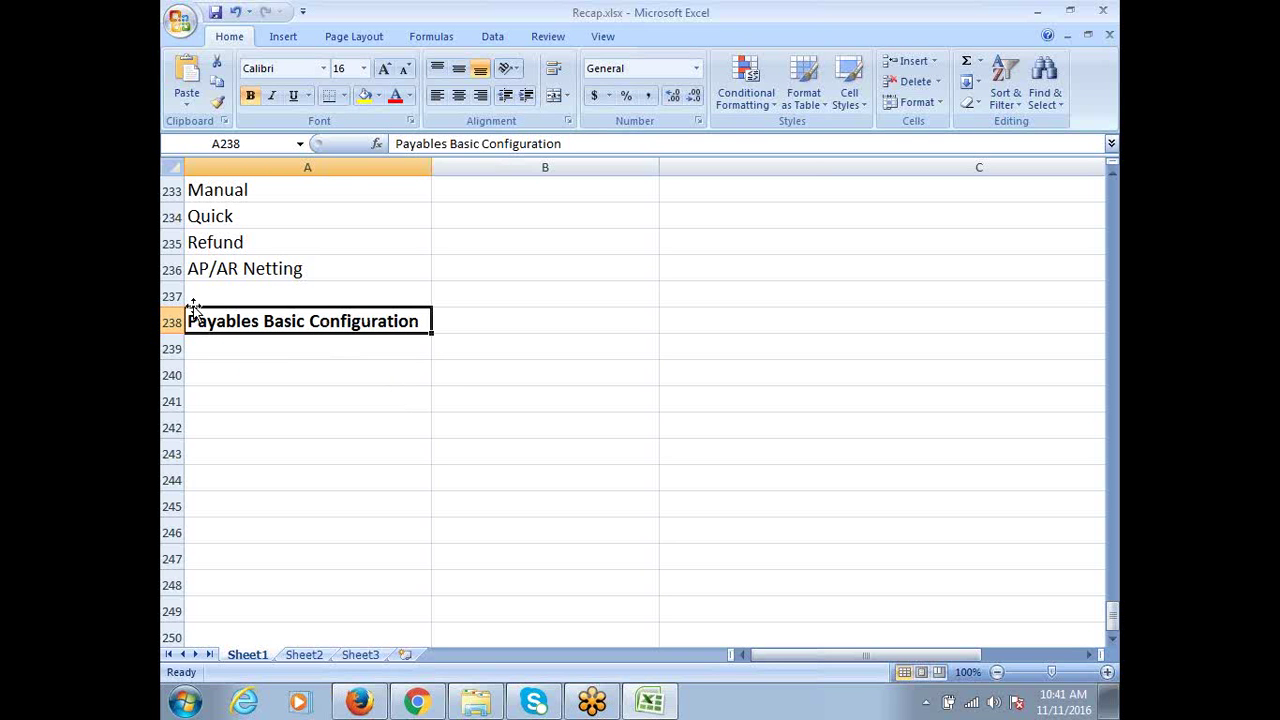
{"action": "left_click", "coordinate": [172, 322]}
{"action": "left_click", "coordinate": [365, 95]}
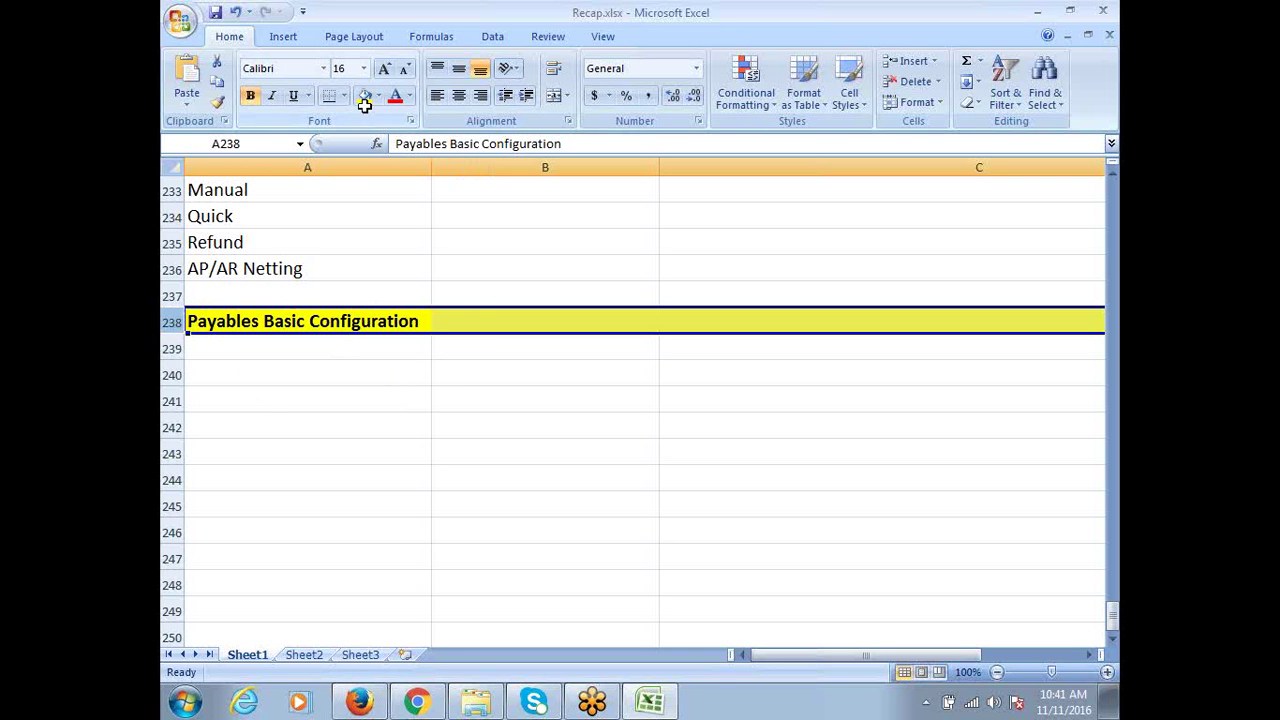
{"action": "left_click", "coordinate": [214, 357]}
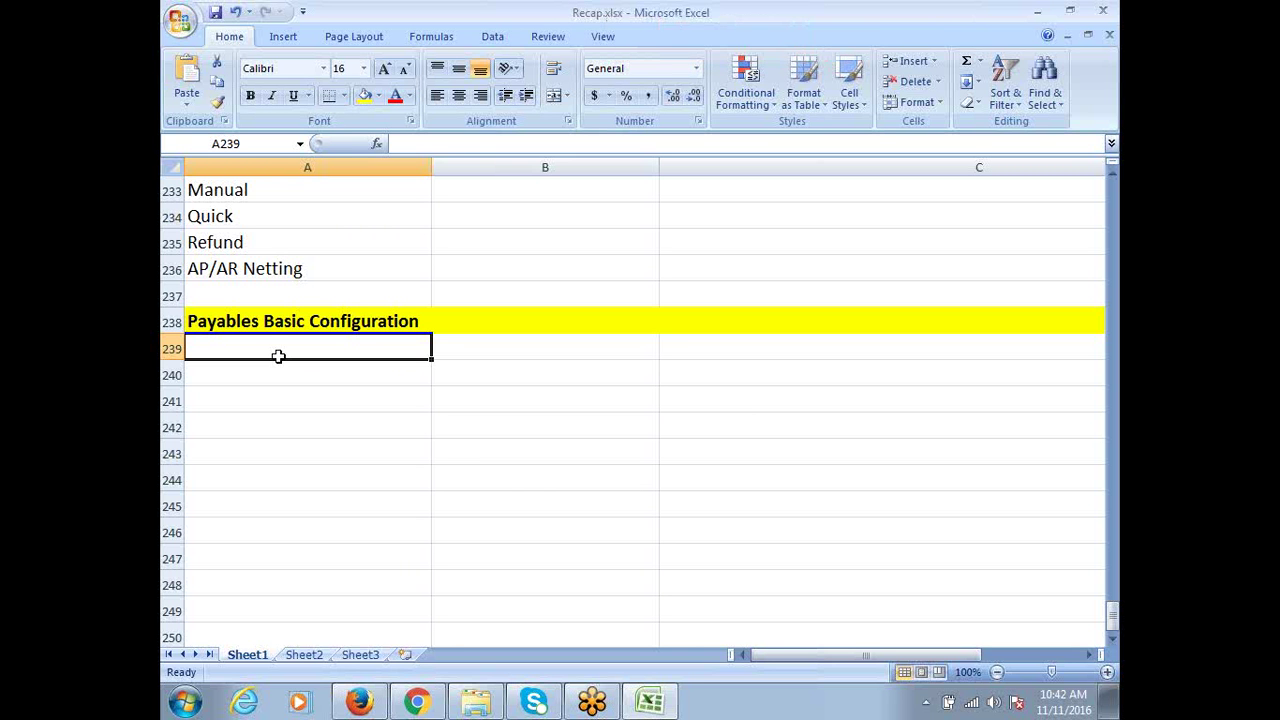
List Configure Payables System Setups, Configure Financials Options and Configure Payable Options in column A
{"action": "type", "text": "Con"}
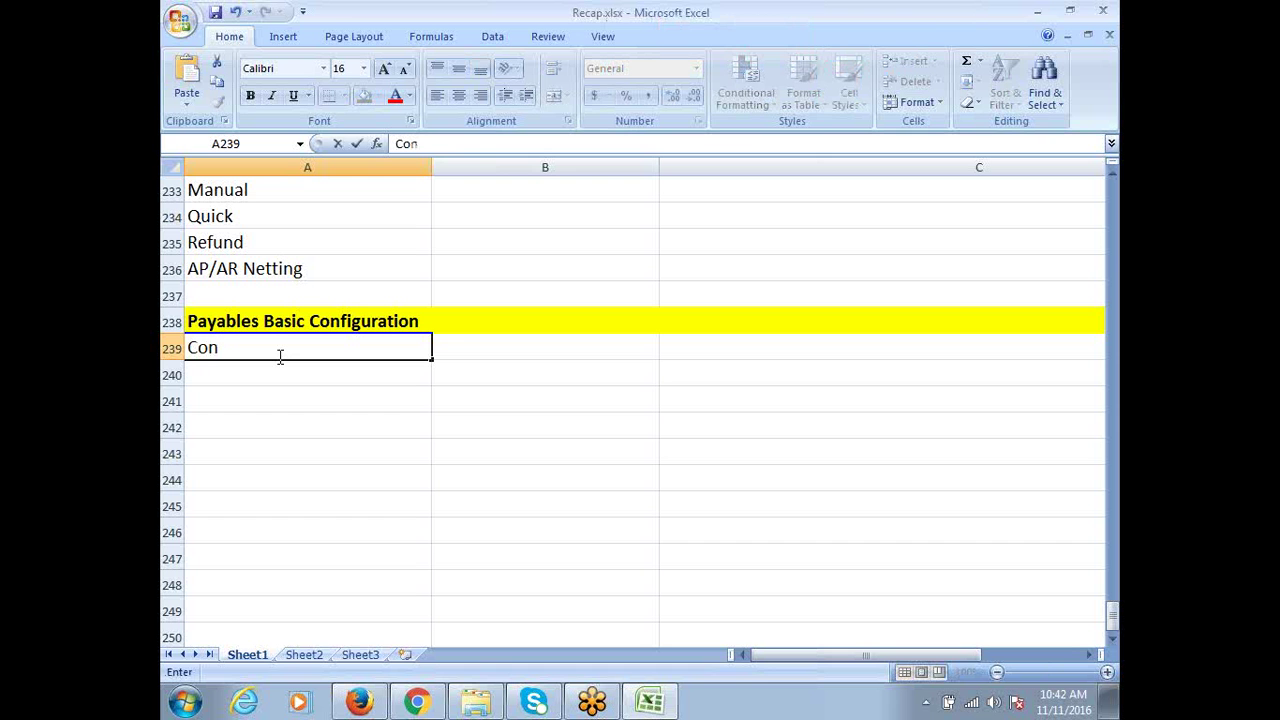
{"action": "type", "text": "figure Payables"}
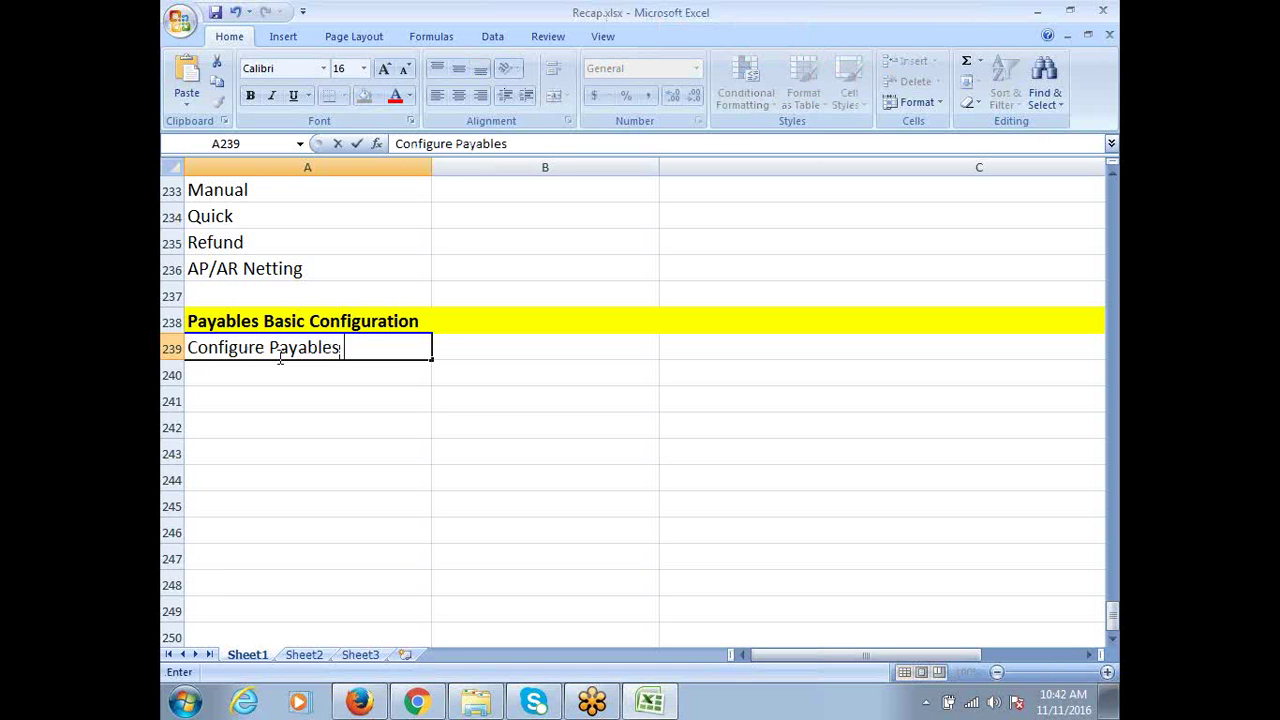
{"action": "type", "text": " System S"}
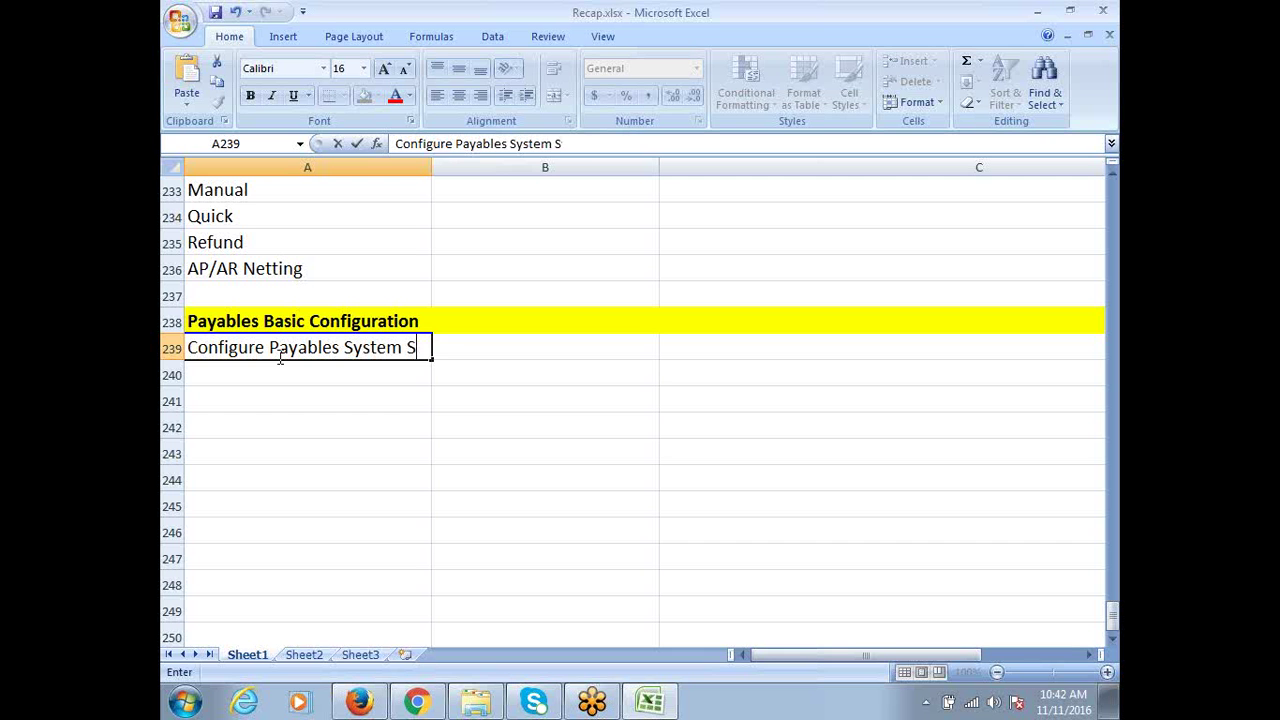
{"action": "type", "text": "etups"}
{"action": "key", "text": "Return"}
{"action": "type", "text": "C"}
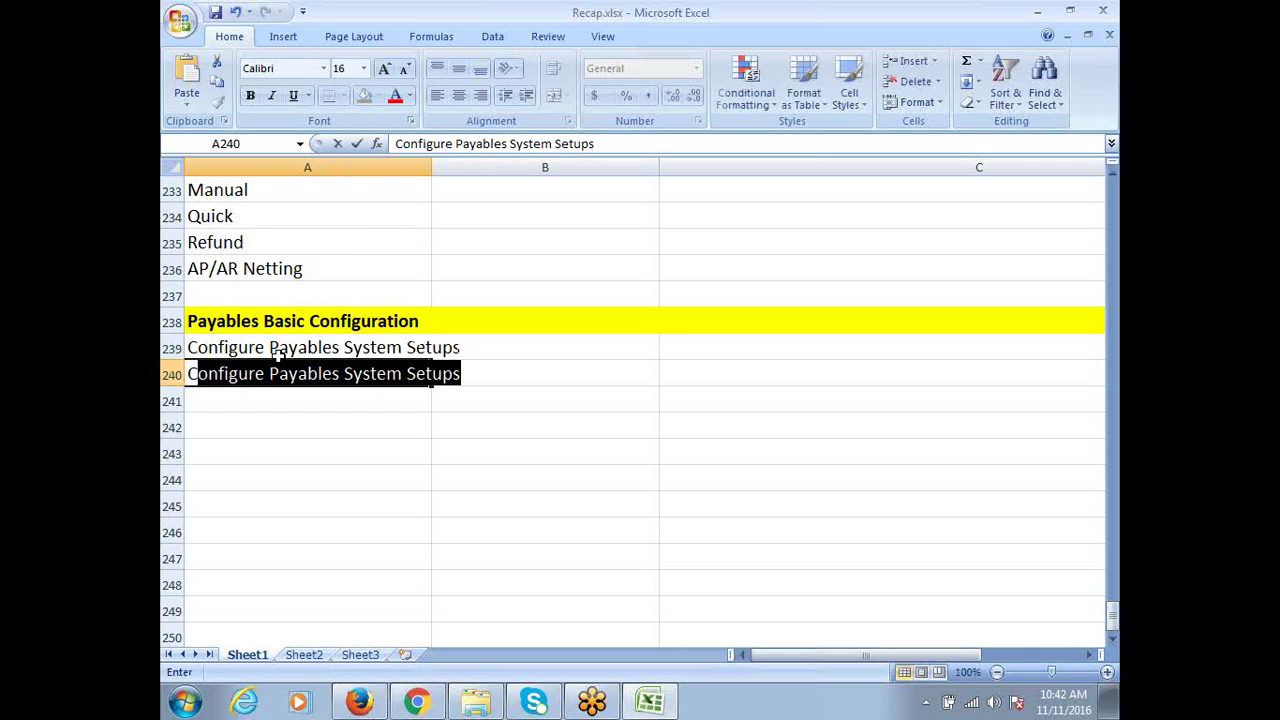
{"action": "type", "text": "onfigure "}
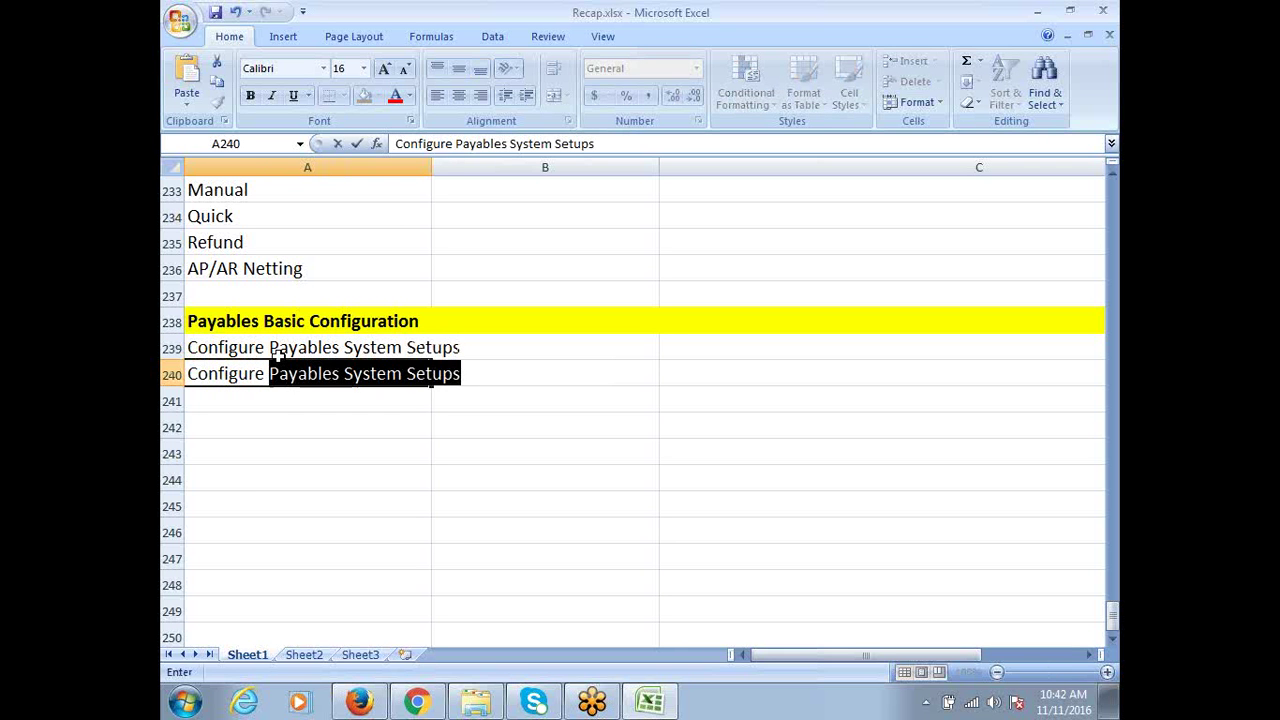
{"action": "type", "text": "Financials "}
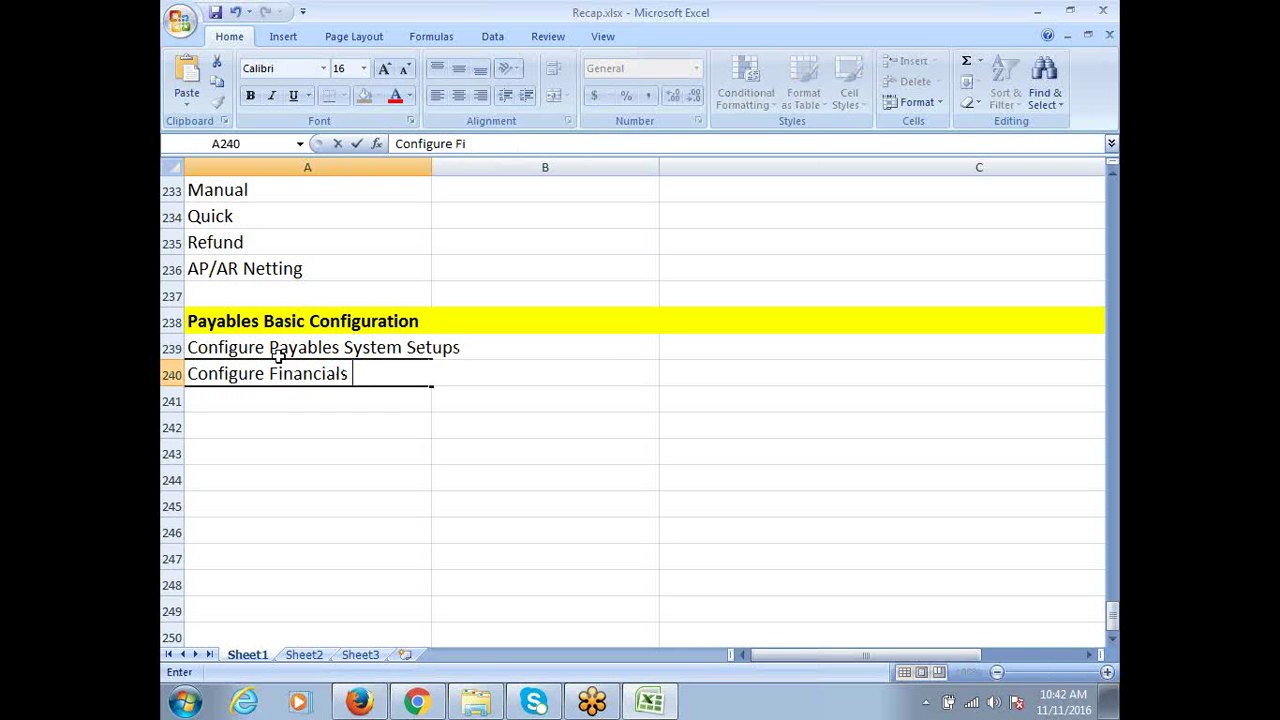
{"action": "type", "text": "Options"}
{"action": "key", "text": "Return"}
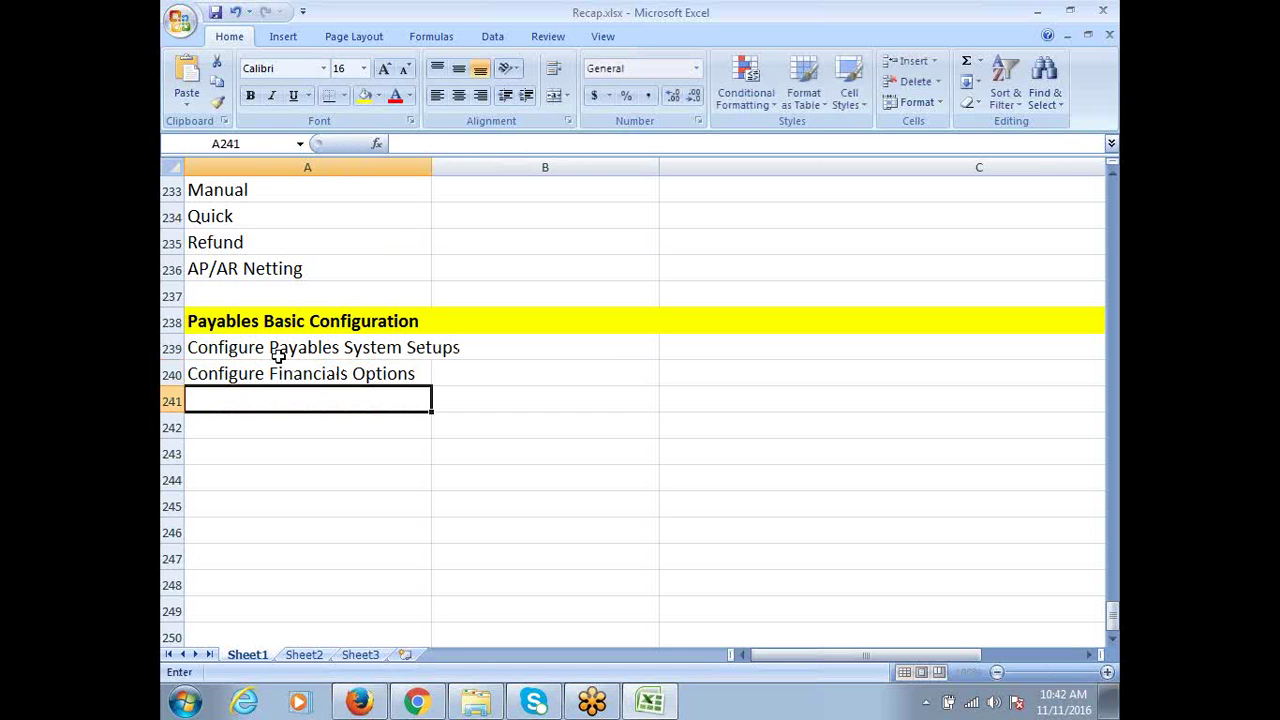
{"action": "type", "text": "Configure "}
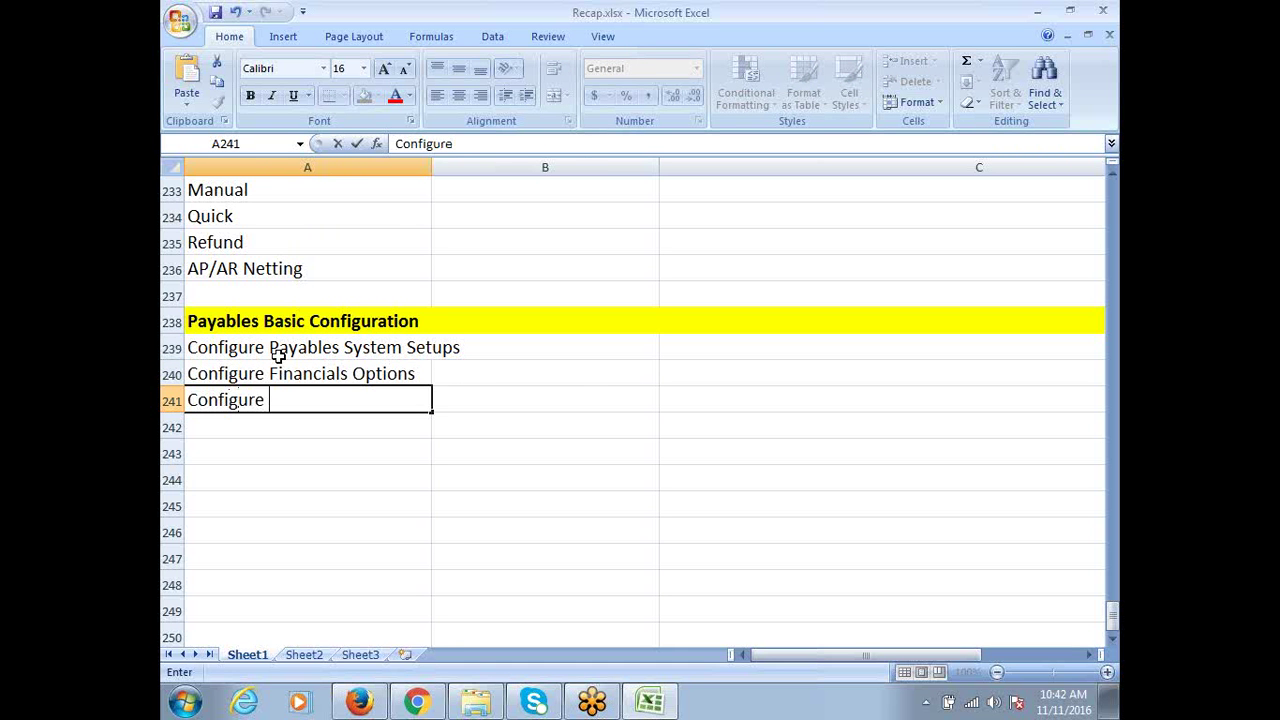
{"action": "type", "text": "Payabl"}
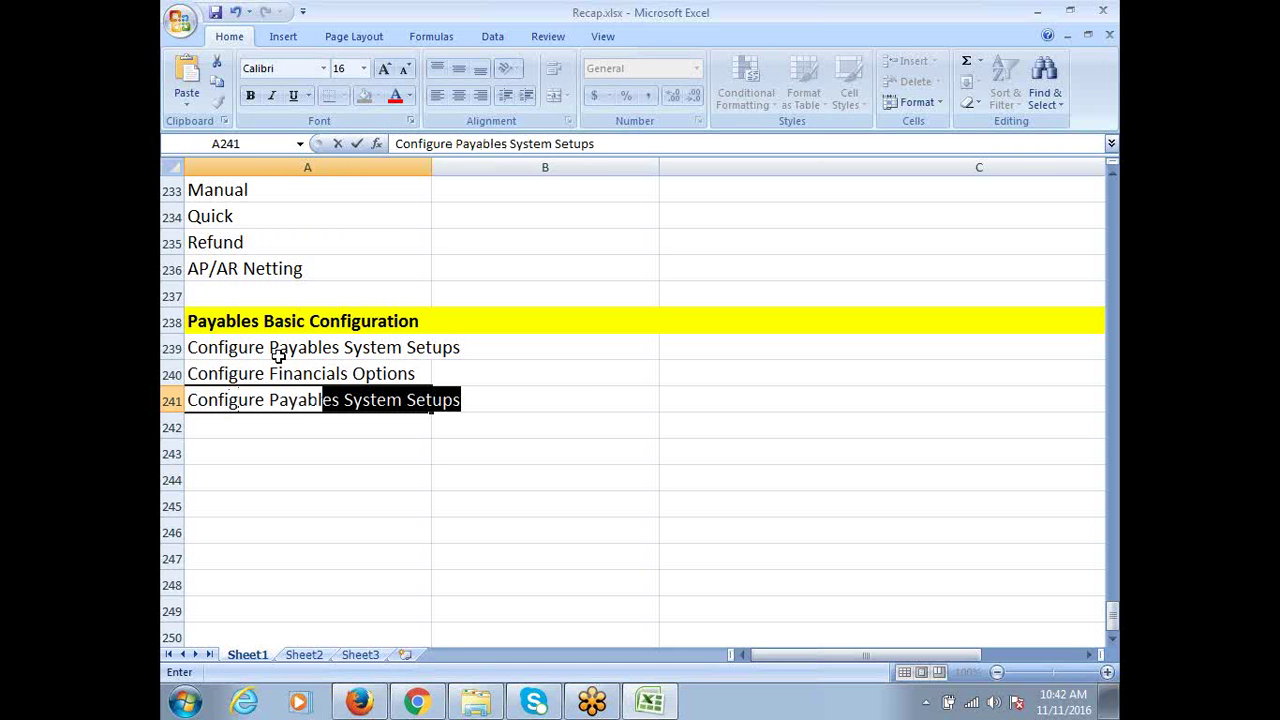
{"action": "type", "text": "e Options"}
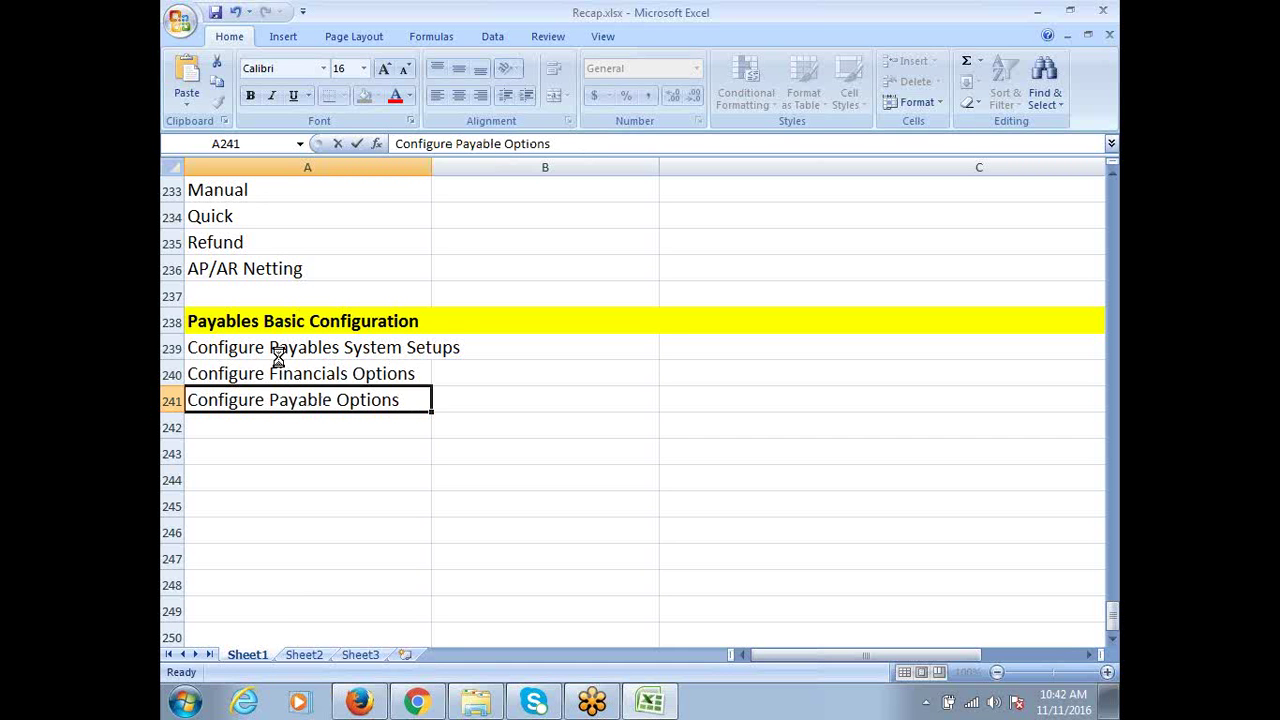
{"action": "key", "text": "Return"}
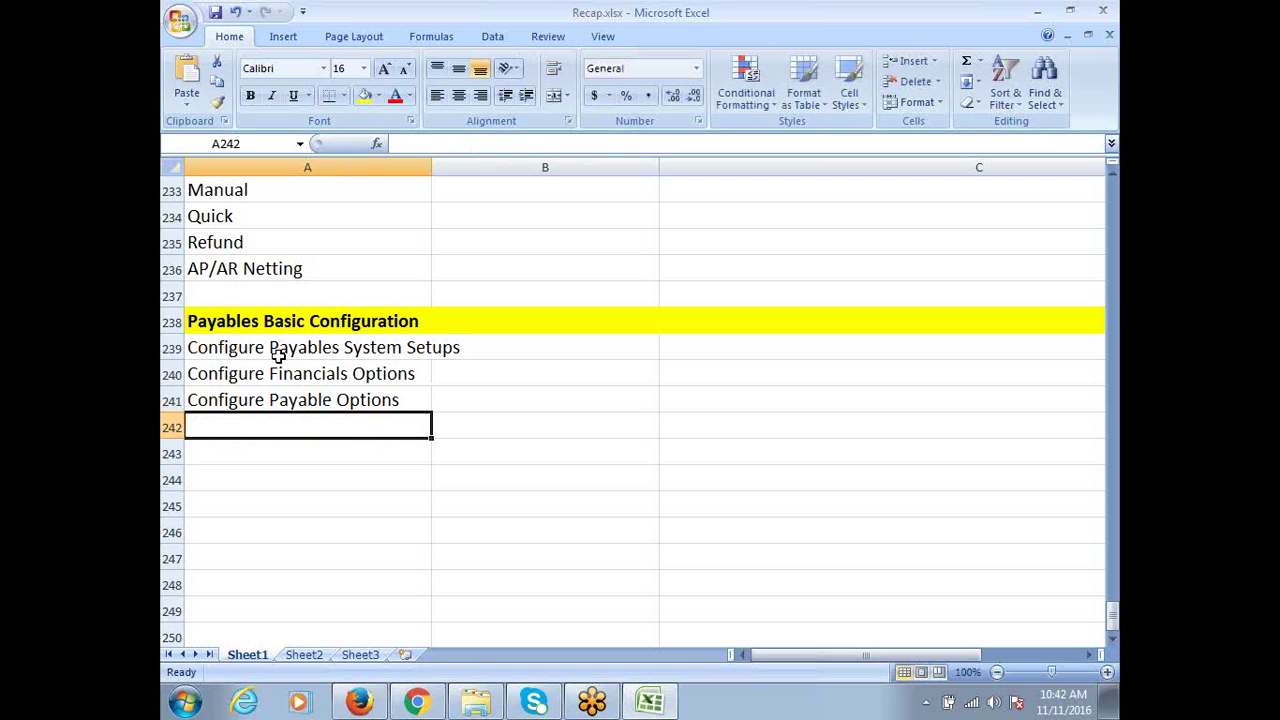
Add Create Payment Terms, Create Distribution Sets and Create Supplier & Sites below them
{"action": "type", "text": "Creat"}
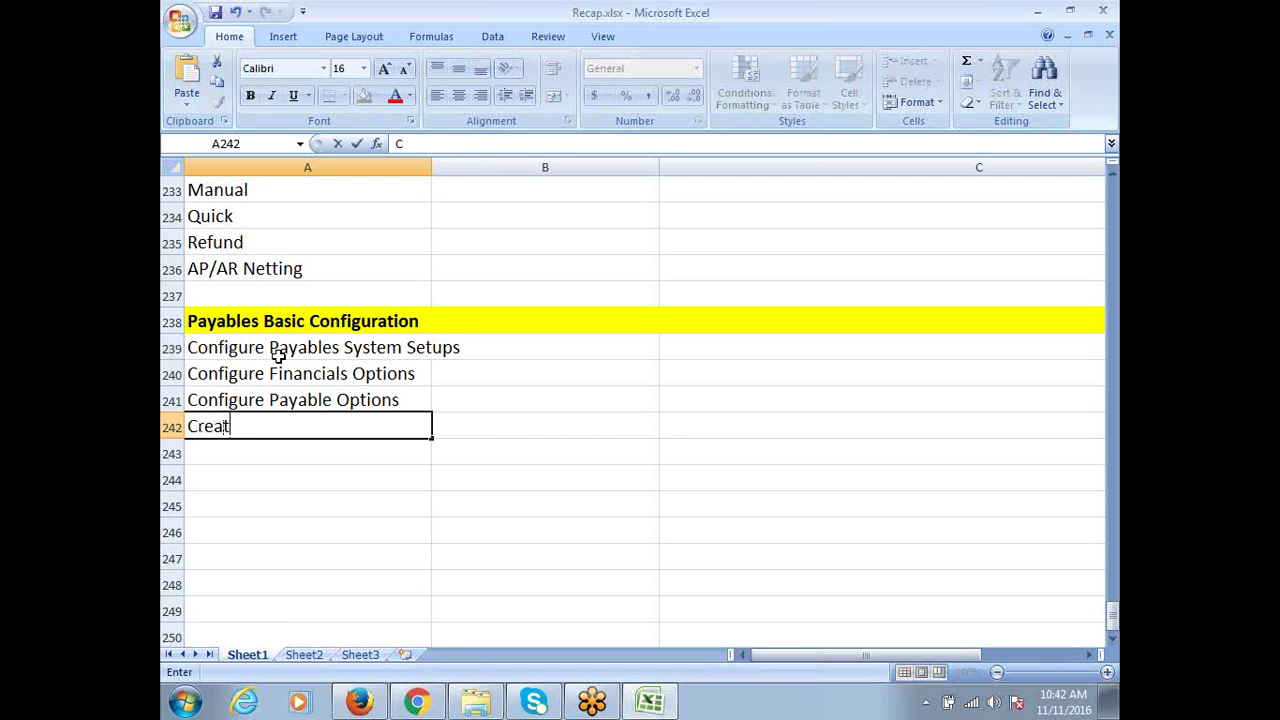
{"action": "type", "text": "e Payment "}
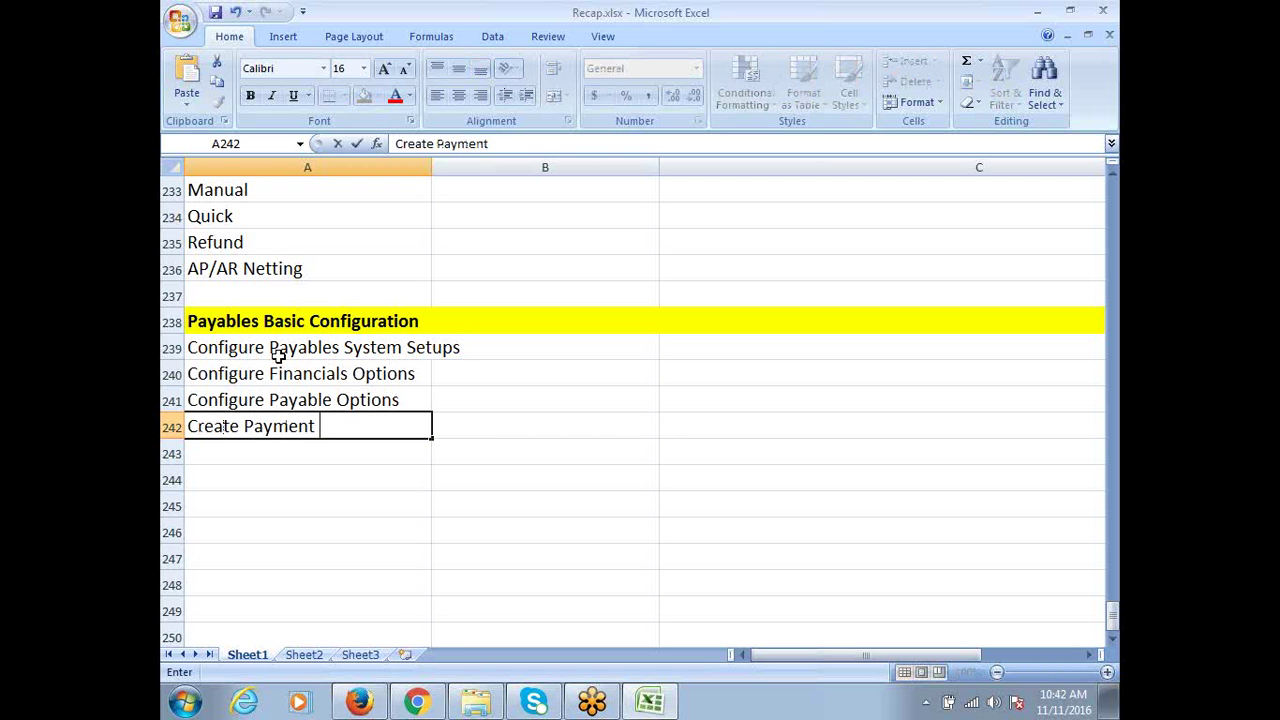
{"action": "type", "text": "Terms"}
{"action": "key", "text": "Return"}
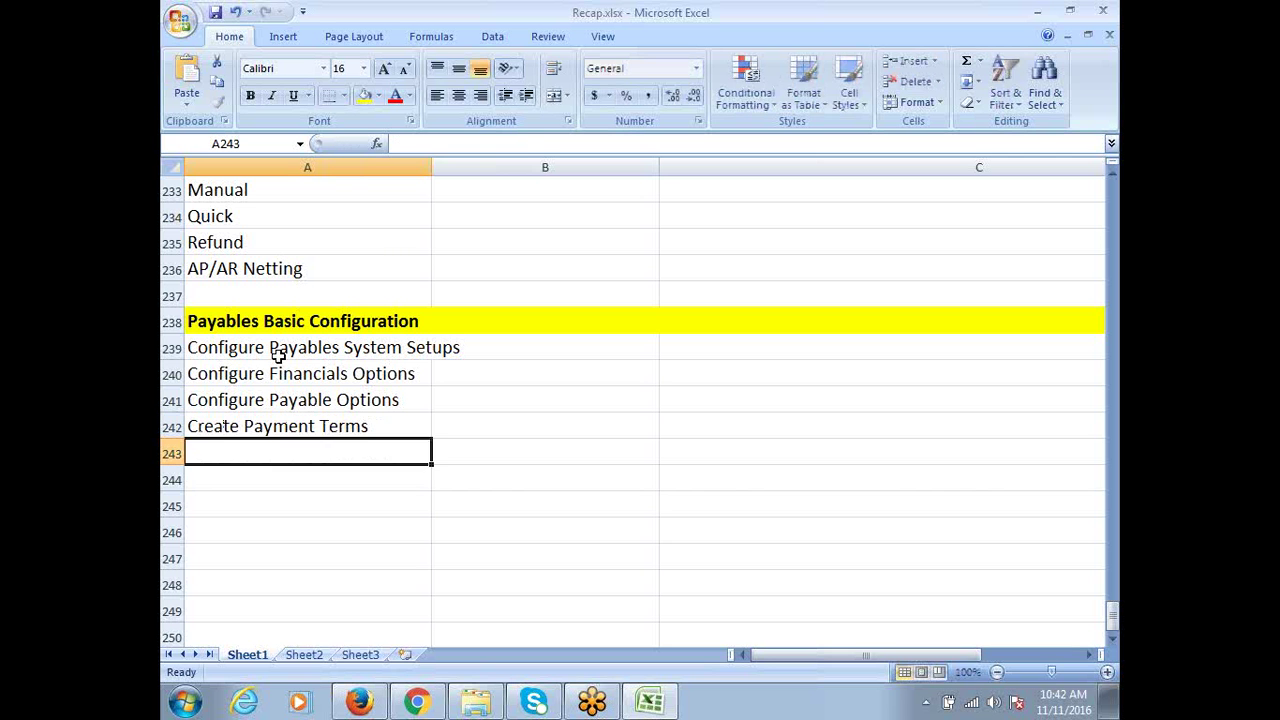
{"action": "type", "text": "Create Di"}
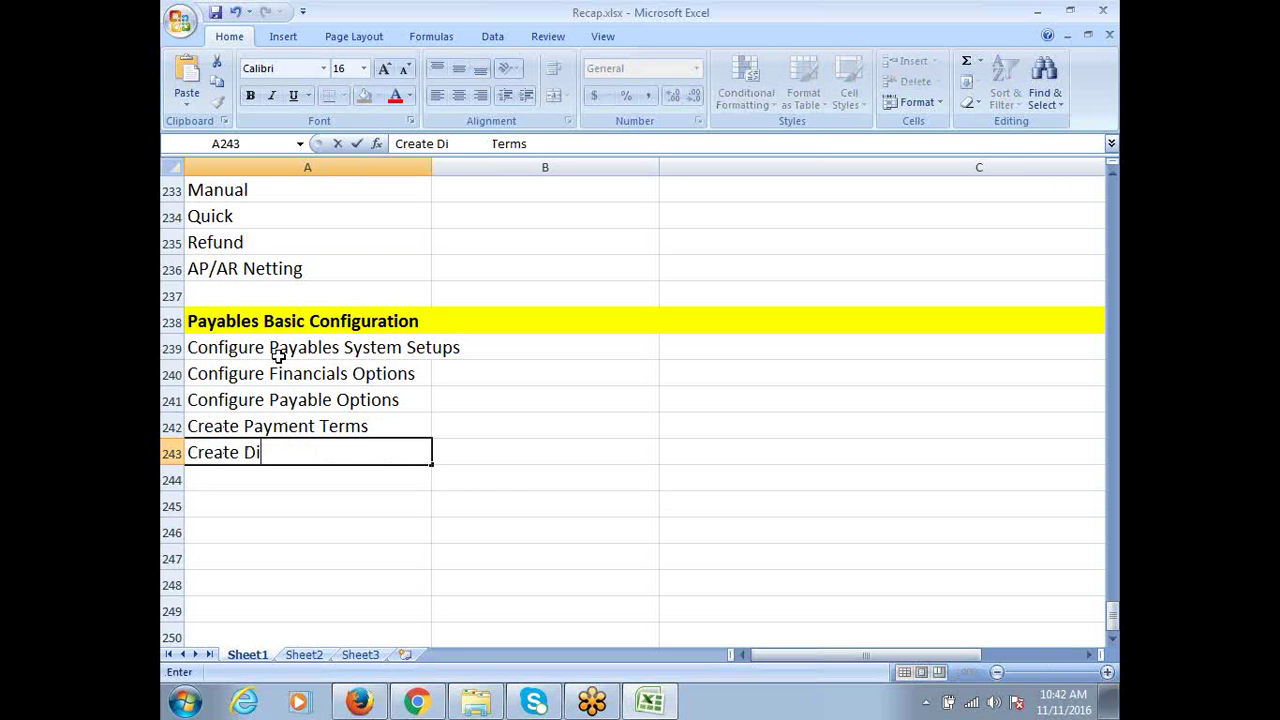
{"action": "type", "text": "stribution Sets"}
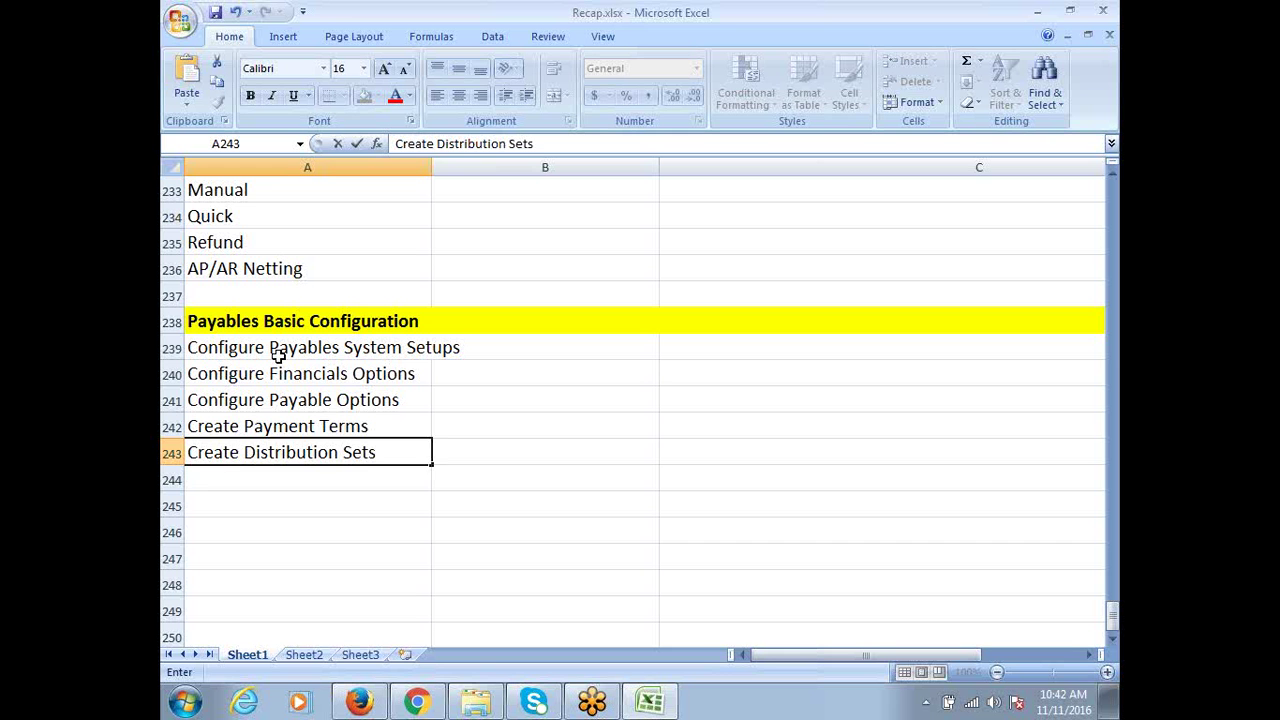
{"action": "key", "text": "Return"}
{"action": "type", "text": "Cr"}
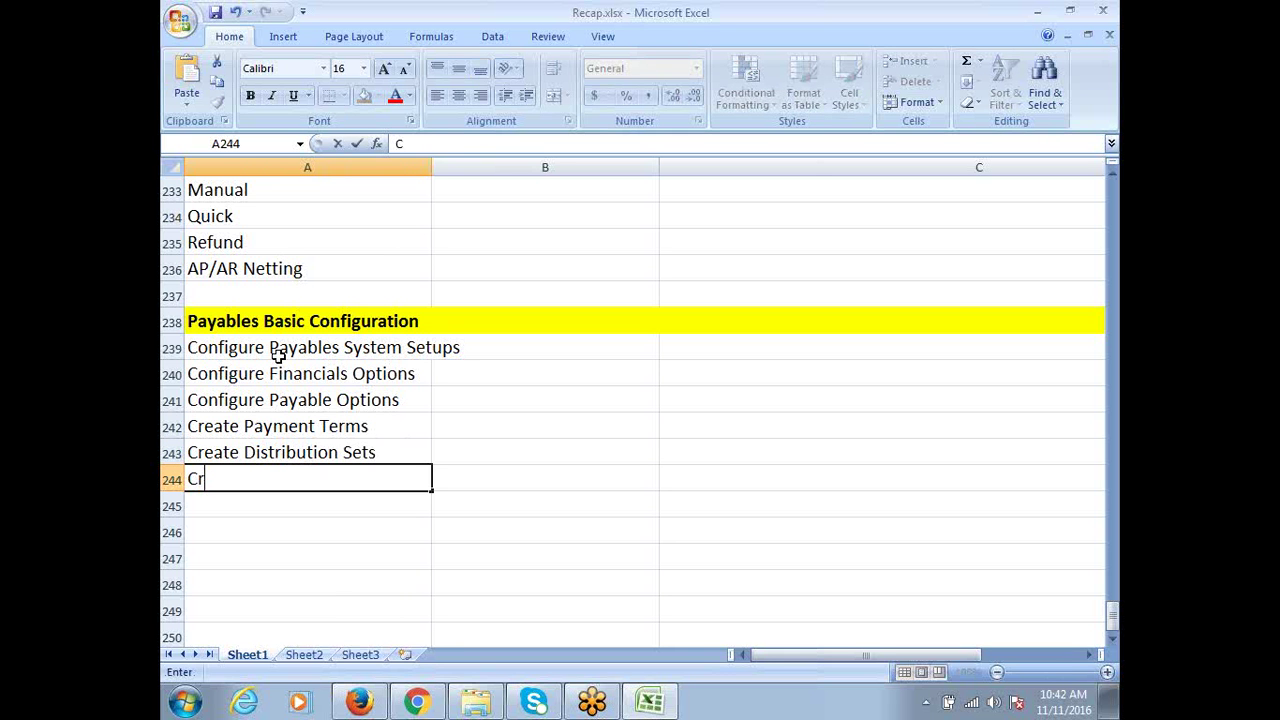
{"action": "type", "text": "eate Supplier"}
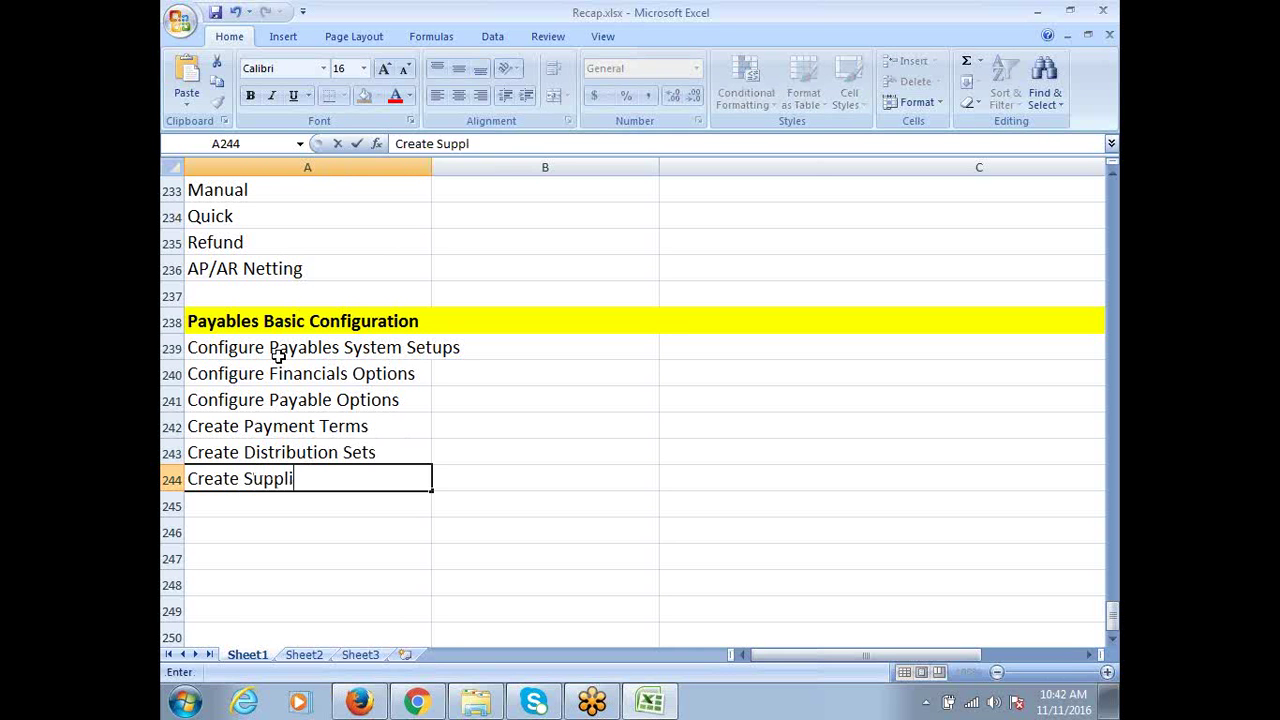
{"action": "type", "text": " & Sites"}
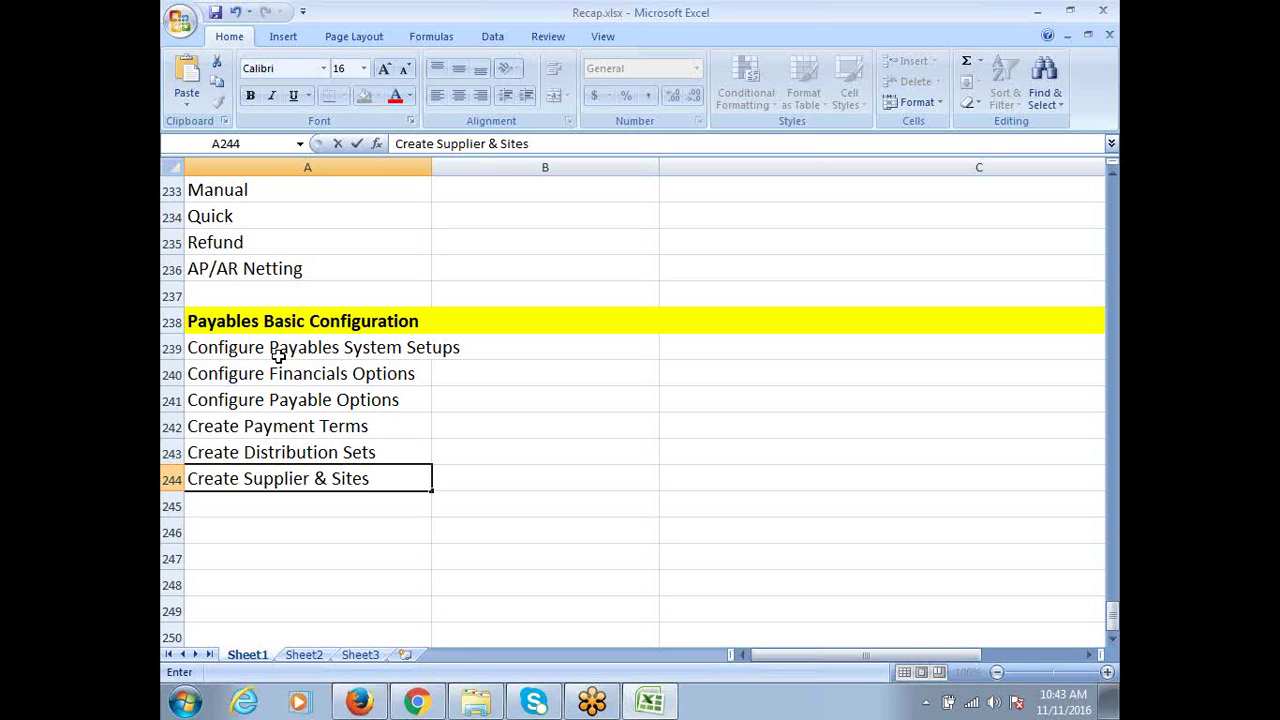
{"action": "key", "text": "Return"}
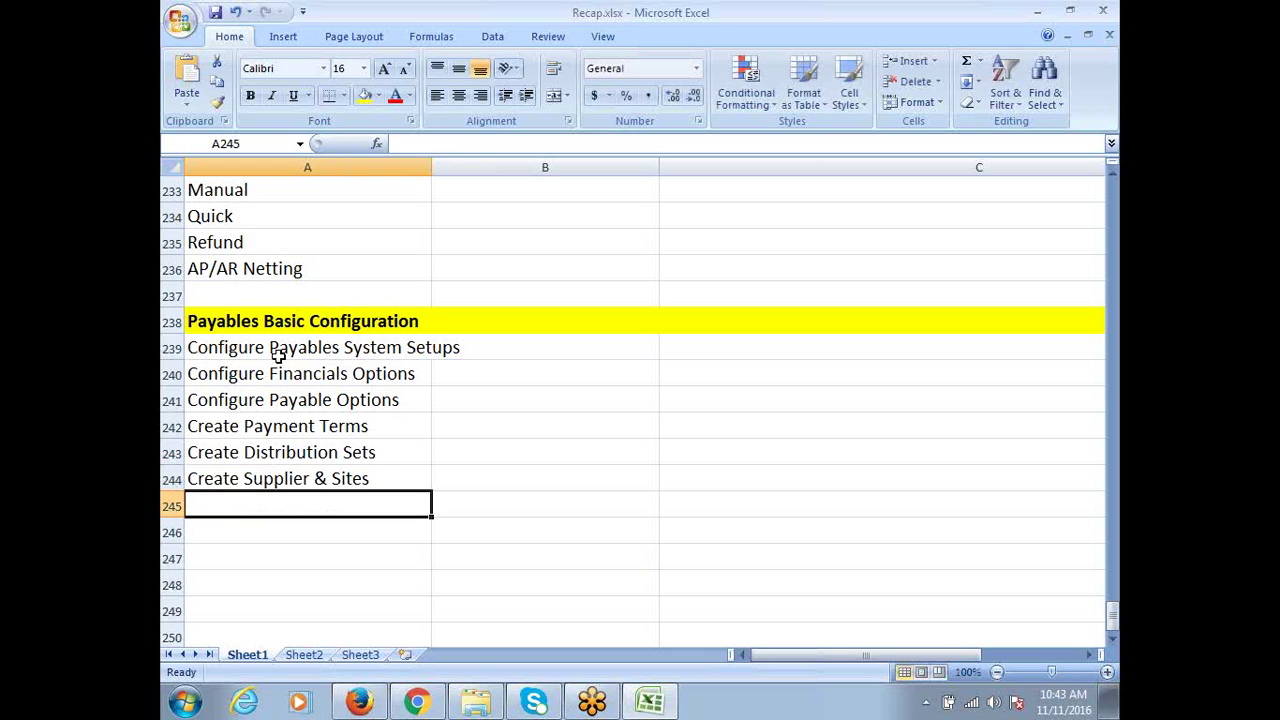
Enter Create Bank Account, Create Payment Process Profile and Open Payables Periods in A245–A247
{"action": "type", "text": "Create Ba"}
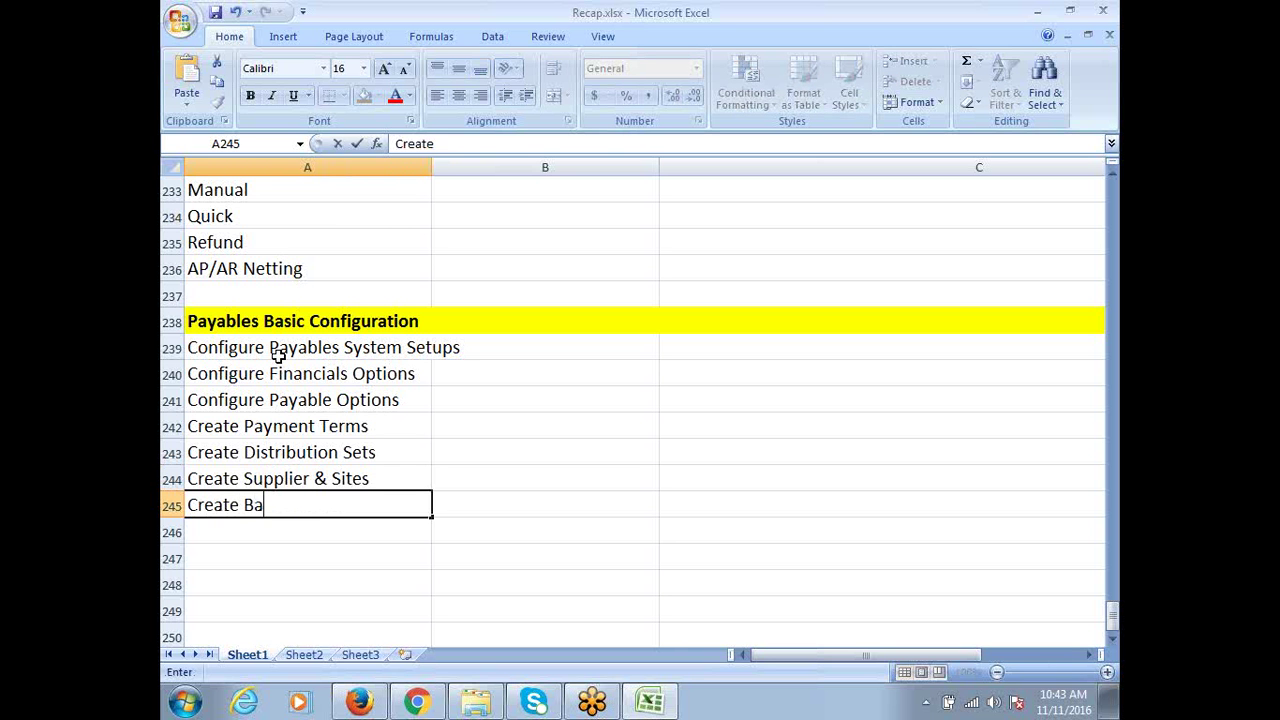
{"action": "type", "text": "nk Account"}
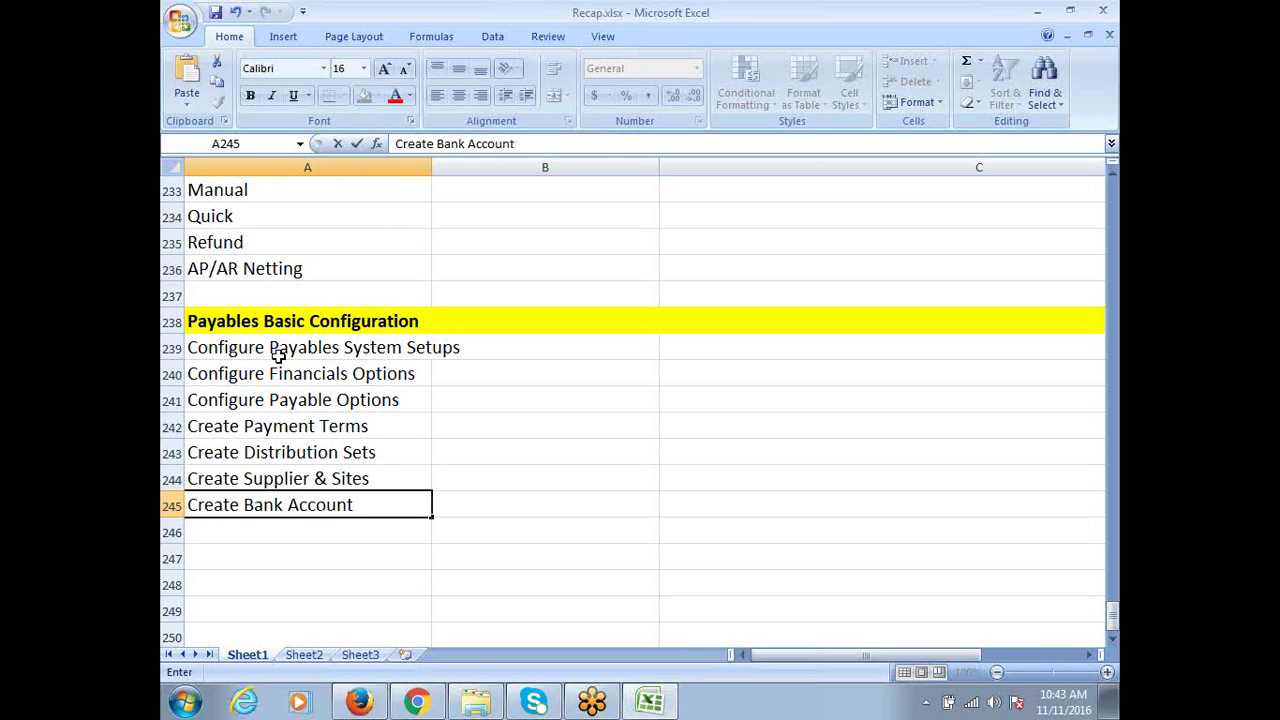
{"action": "key", "text": "Return"}
{"action": "type", "text": "C"}
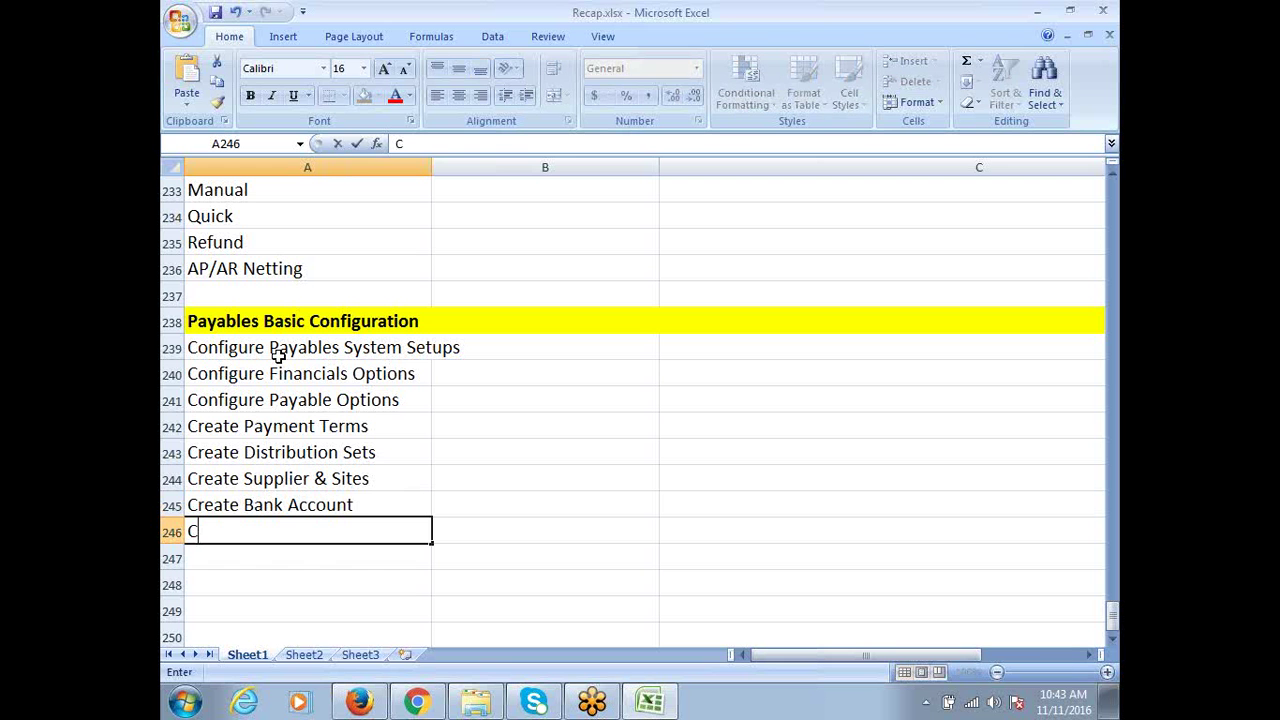
{"action": "type", "text": "reate Pay"}
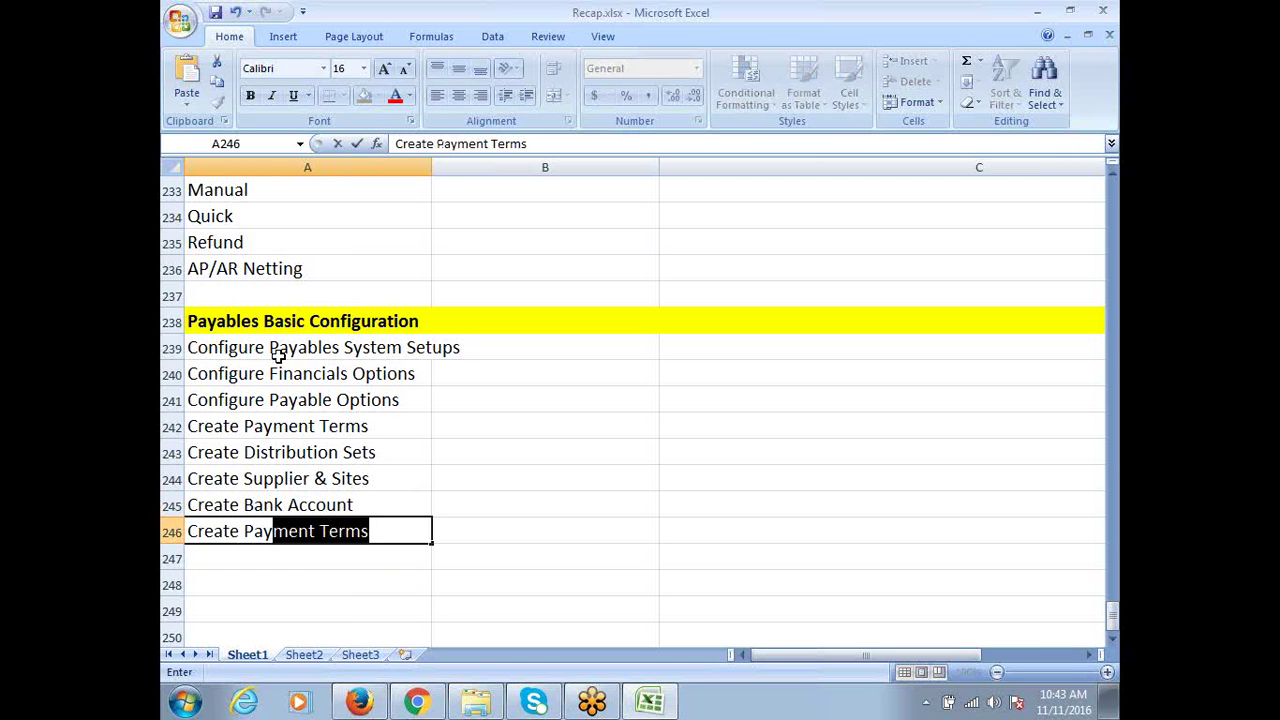
{"action": "type", "text": "ment Proces"}
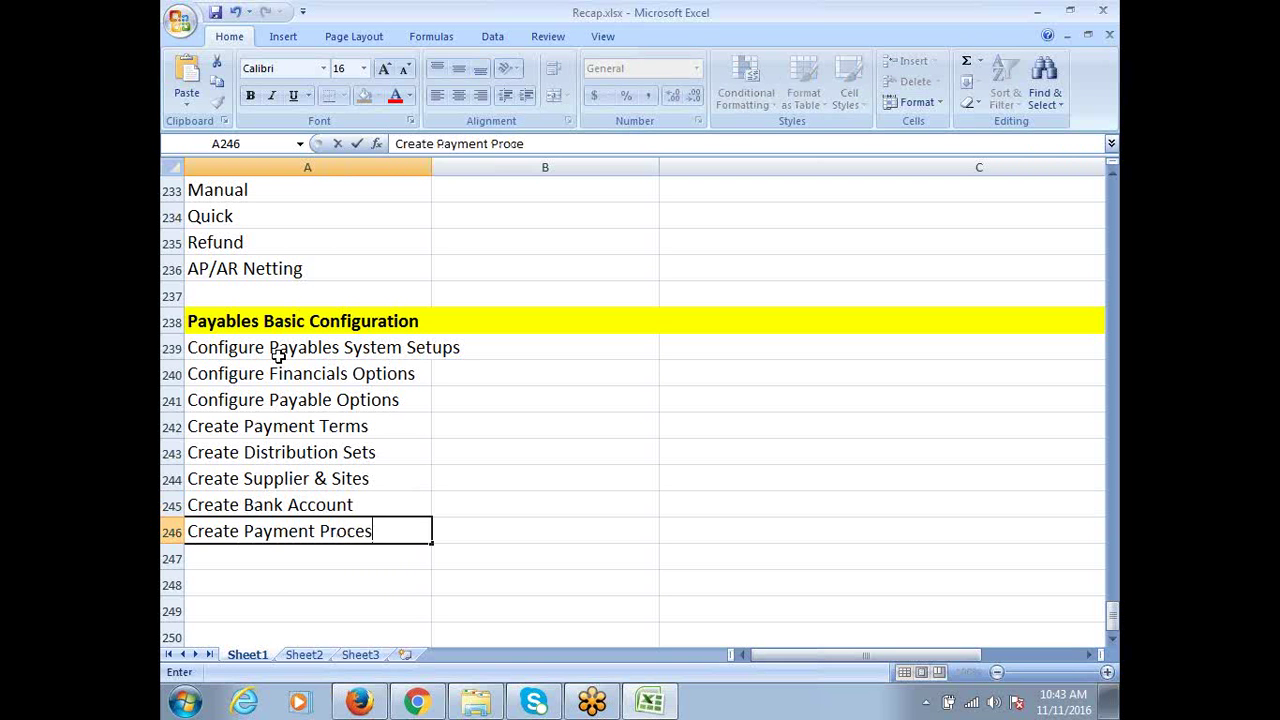
{"action": "type", "text": "s Profile"}
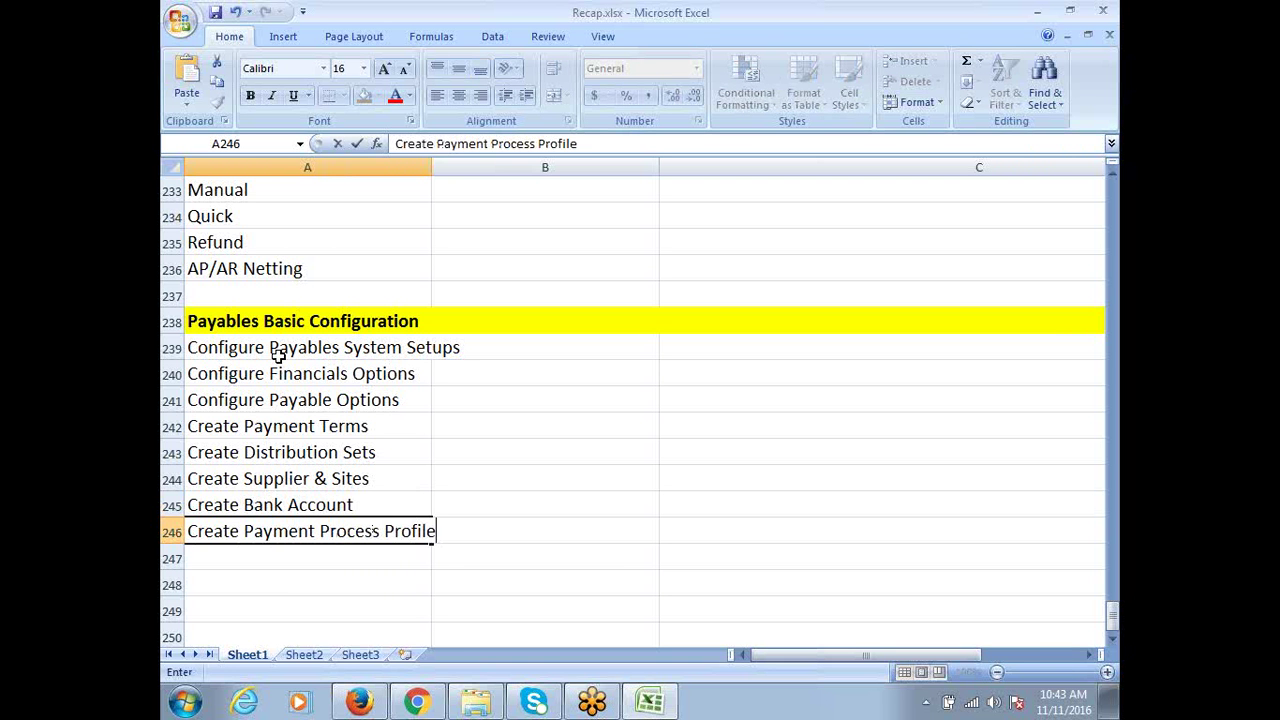
{"action": "key", "text": "ctrl+Return"}
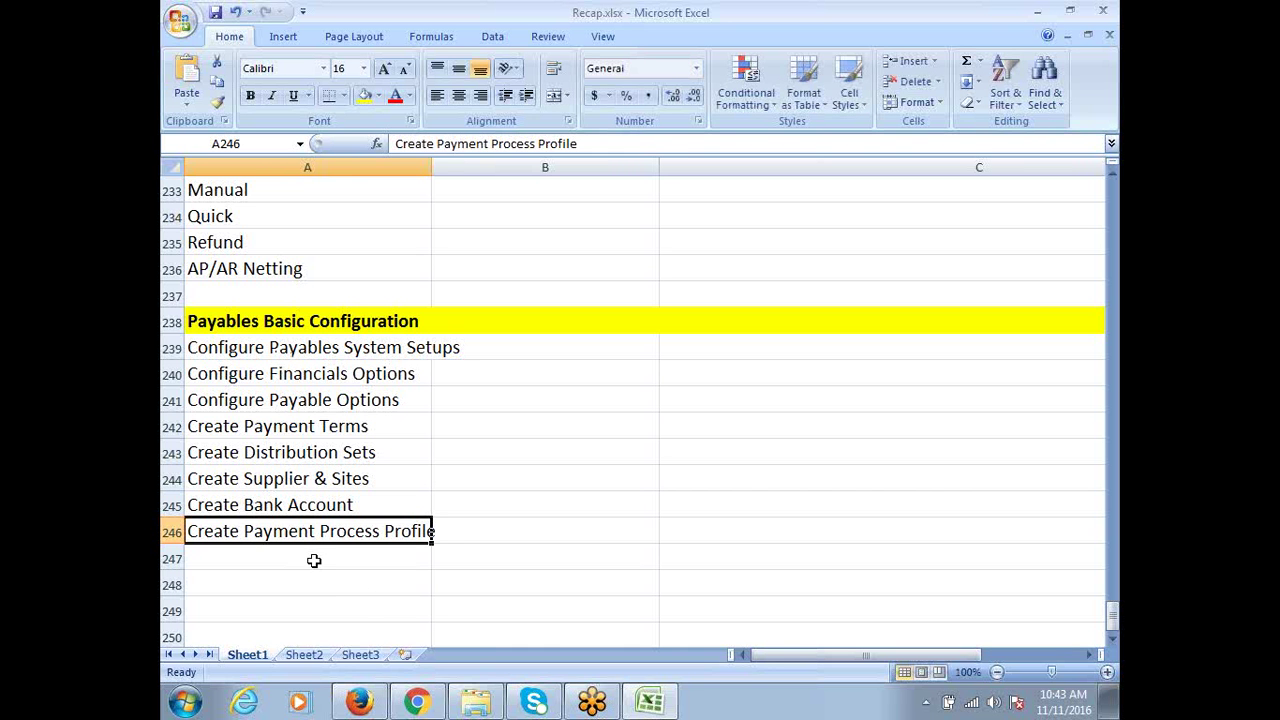
{"action": "left_click", "coordinate": [314, 560]}
{"action": "type", "text": "O"}
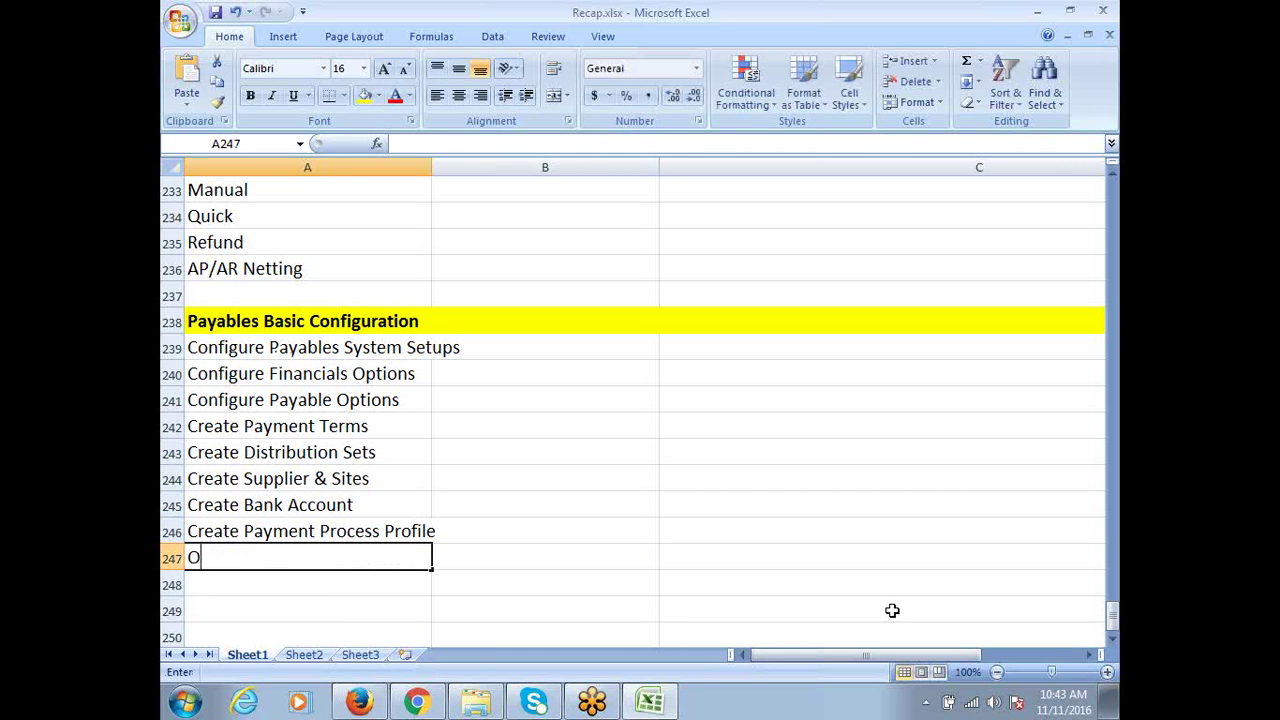
{"action": "type", "text": "pen Payabl"}
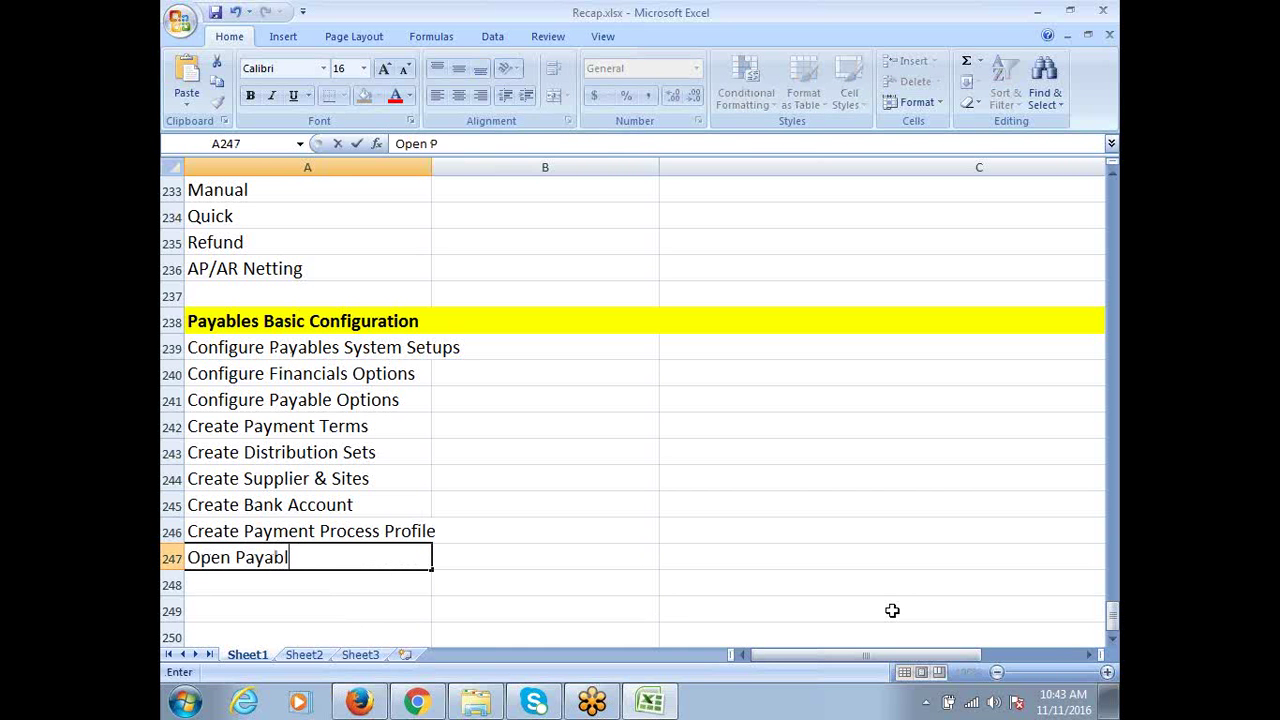
{"action": "type", "text": "es Periods"}
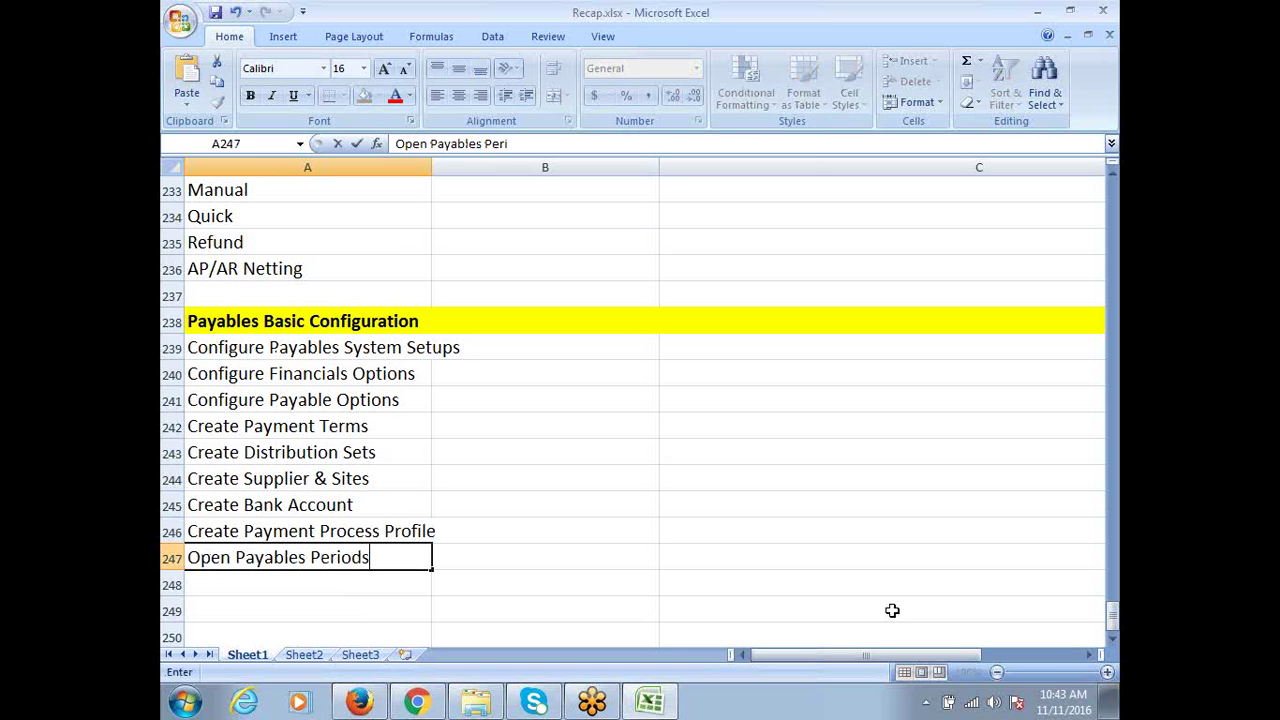
{"action": "key", "text": "ctrl+Return"}
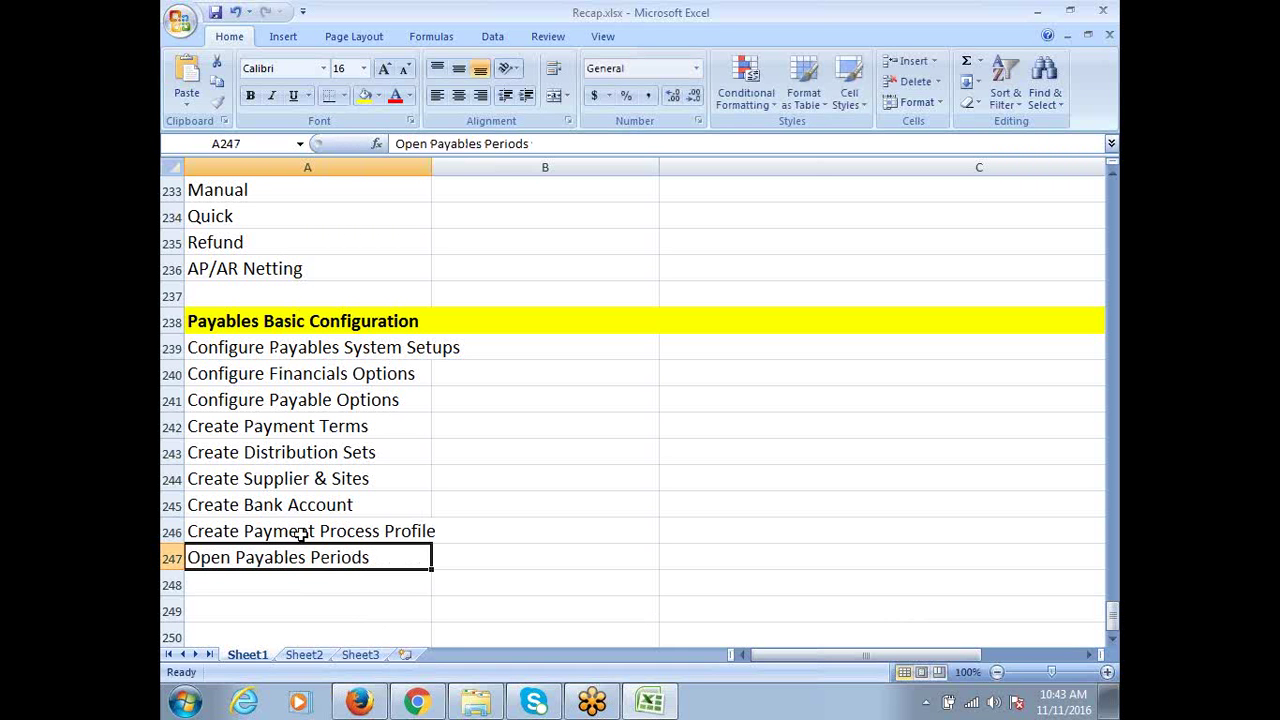
Widen column A to fit the entries and select the nine steps in A239:A247
{"action": "double_click", "coordinate": [308, 557]}
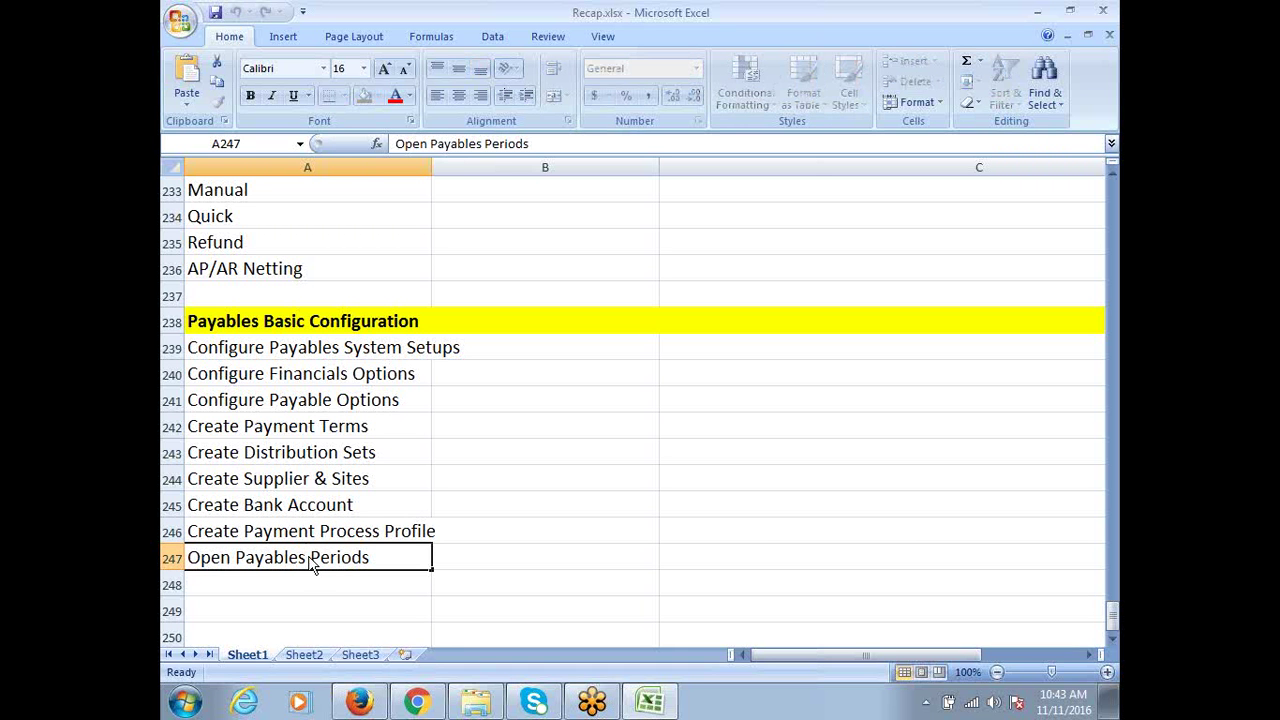
{"action": "key", "text": "Escape"}
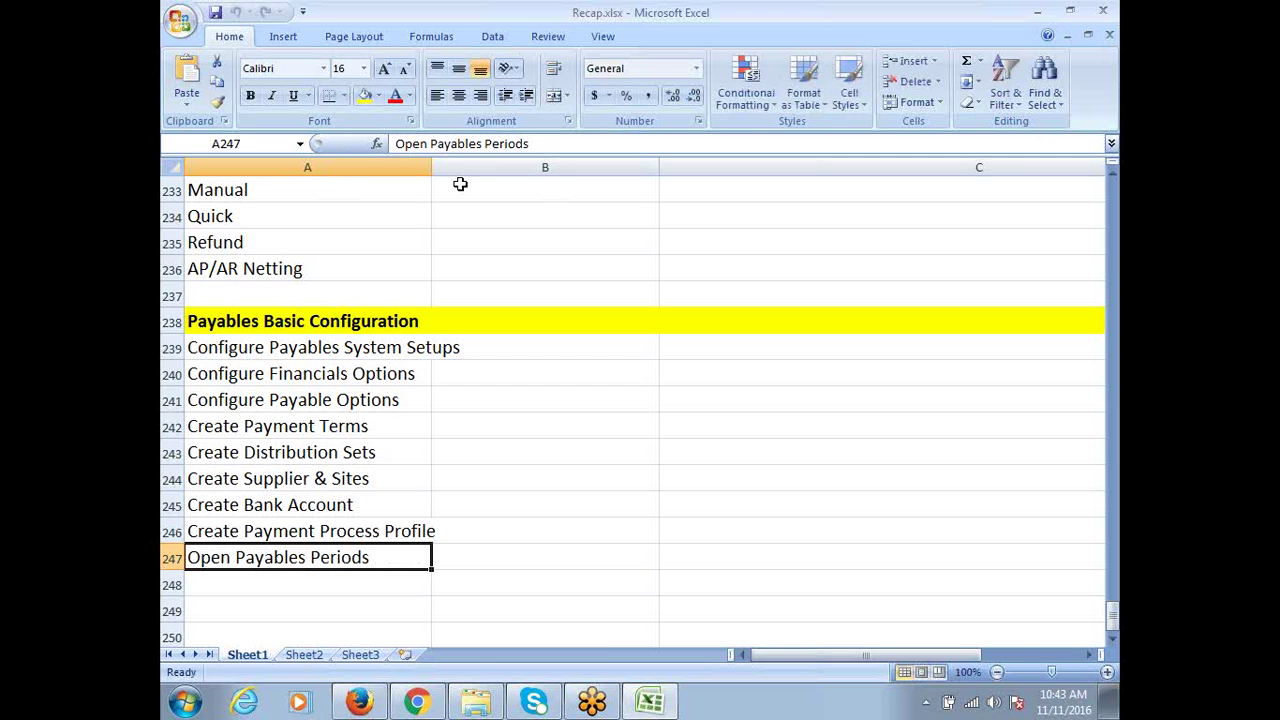
{"action": "left_click_drag", "start_coordinate": [431, 172], "coordinate": [472, 182]}
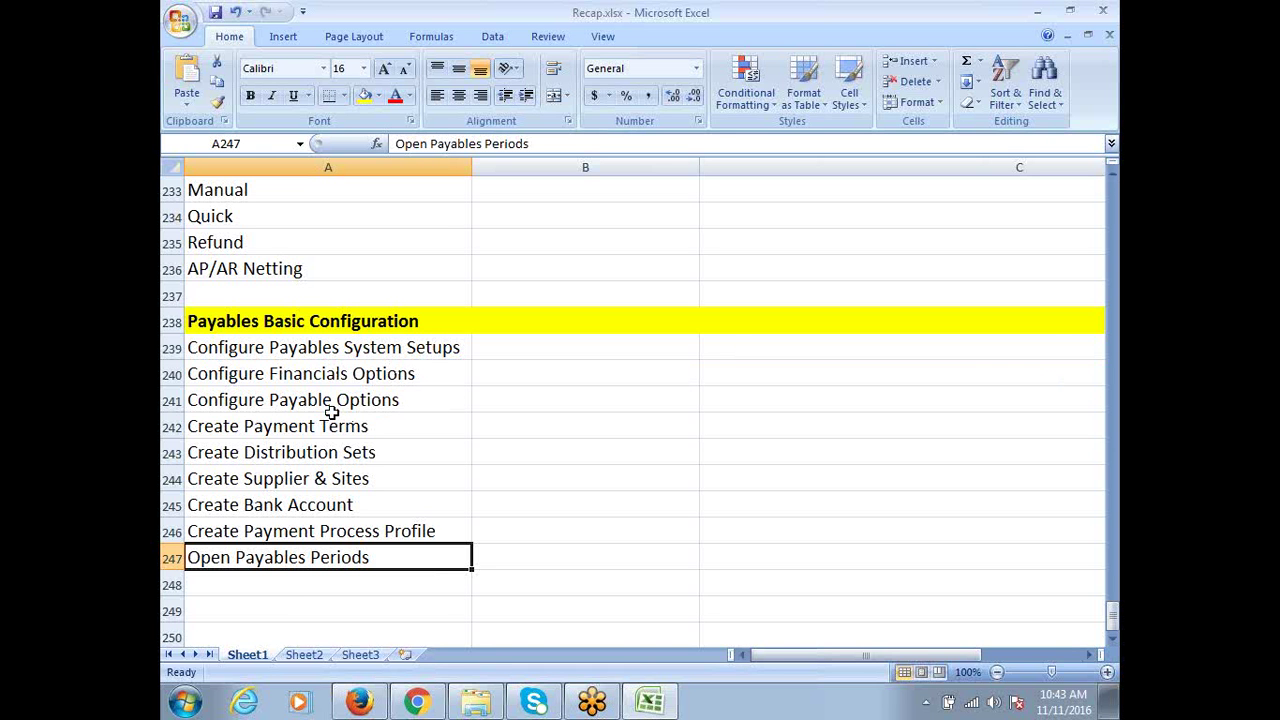
{"action": "left_click_drag", "start_coordinate": [351, 349], "coordinate": [391, 557]}
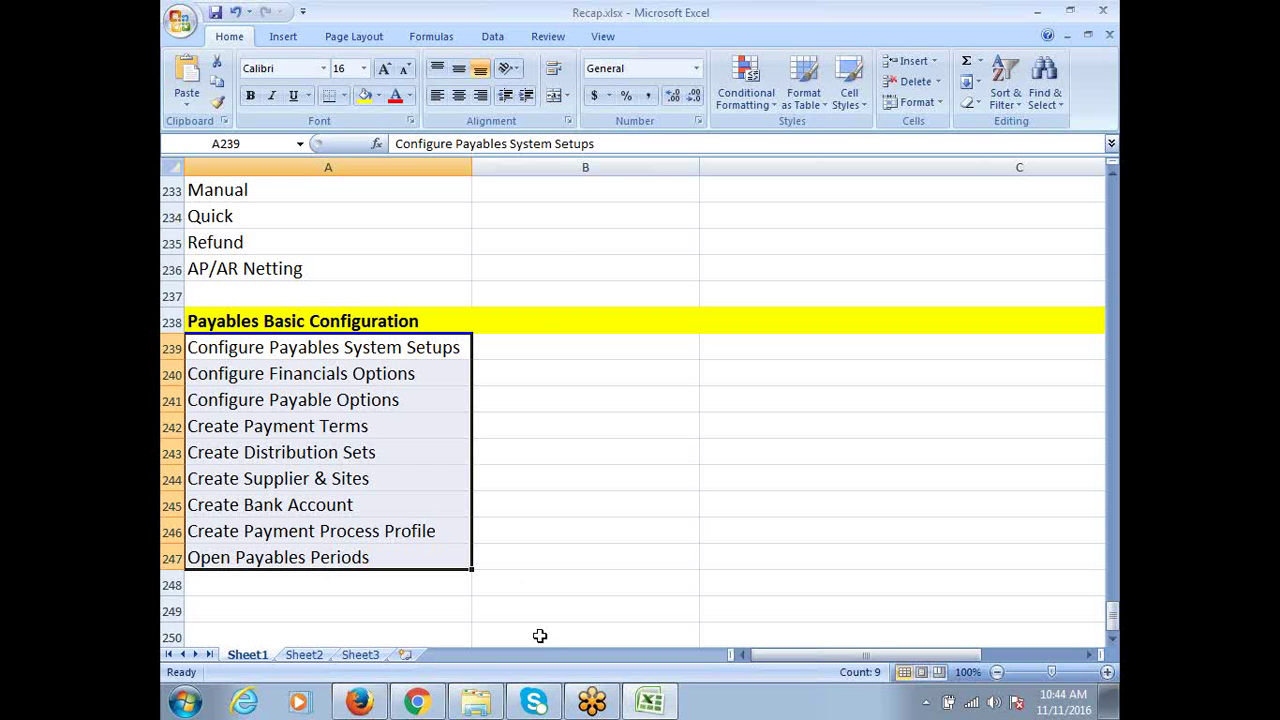
{"action": "left_click", "coordinate": [300, 352]}
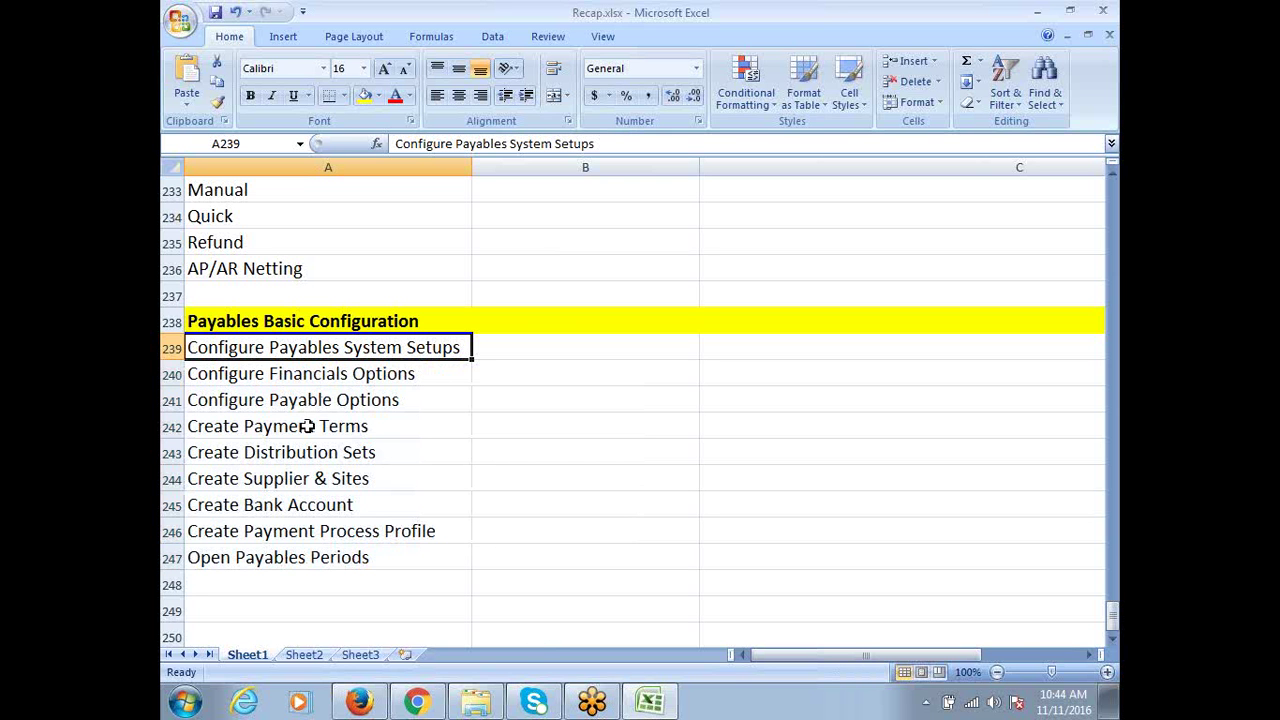
{"action": "left_click", "coordinate": [299, 366]}
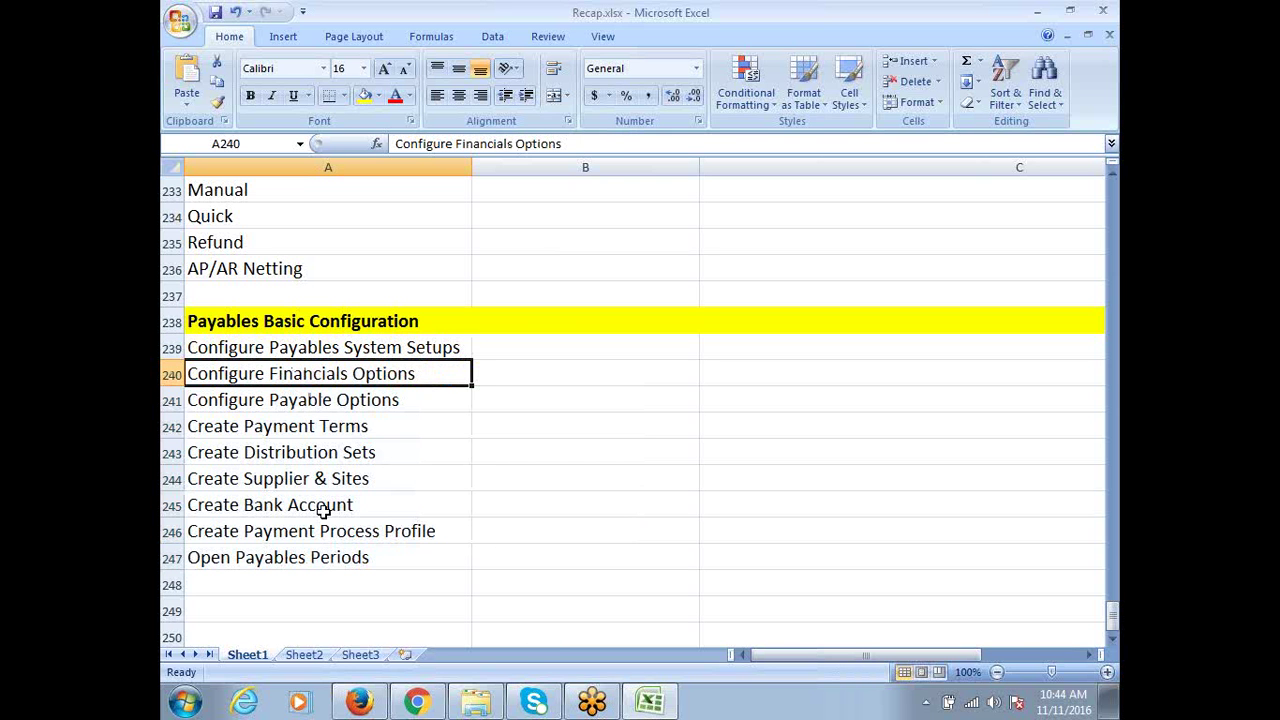
{"action": "left_click", "coordinate": [276, 400]}
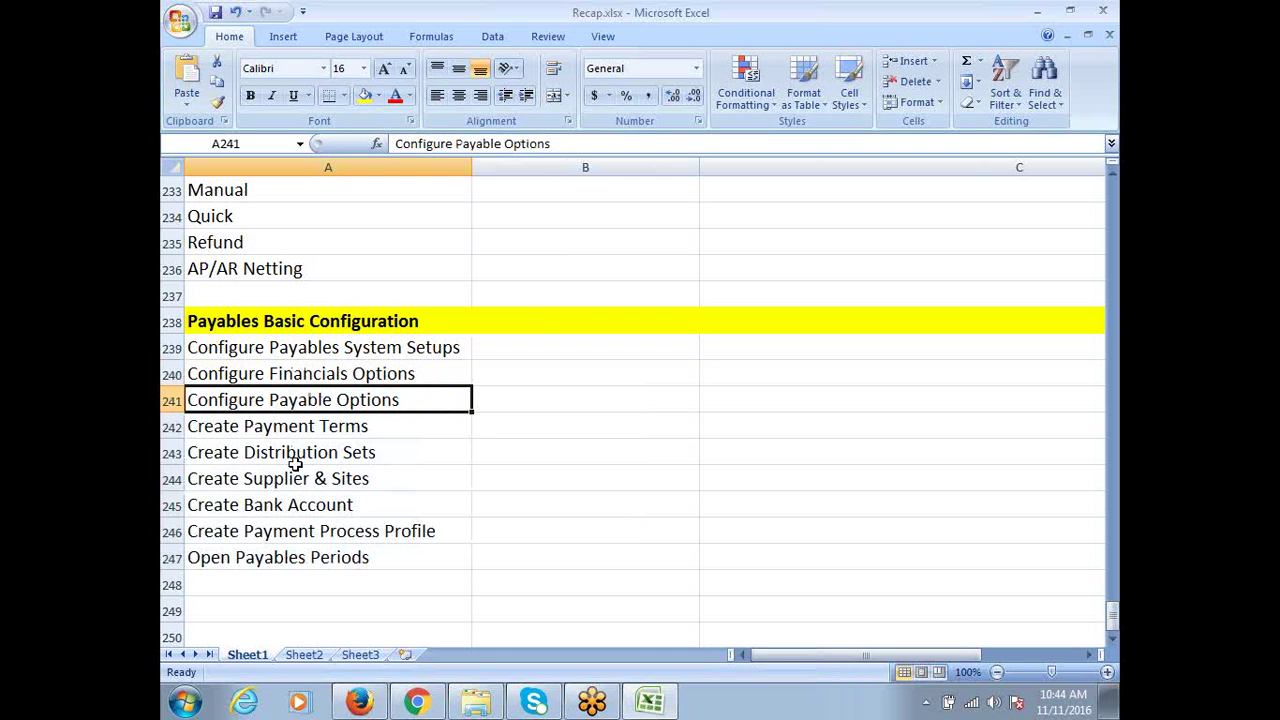
{"action": "left_click", "coordinate": [265, 424]}
{"action": "left_click", "coordinate": [268, 452]}
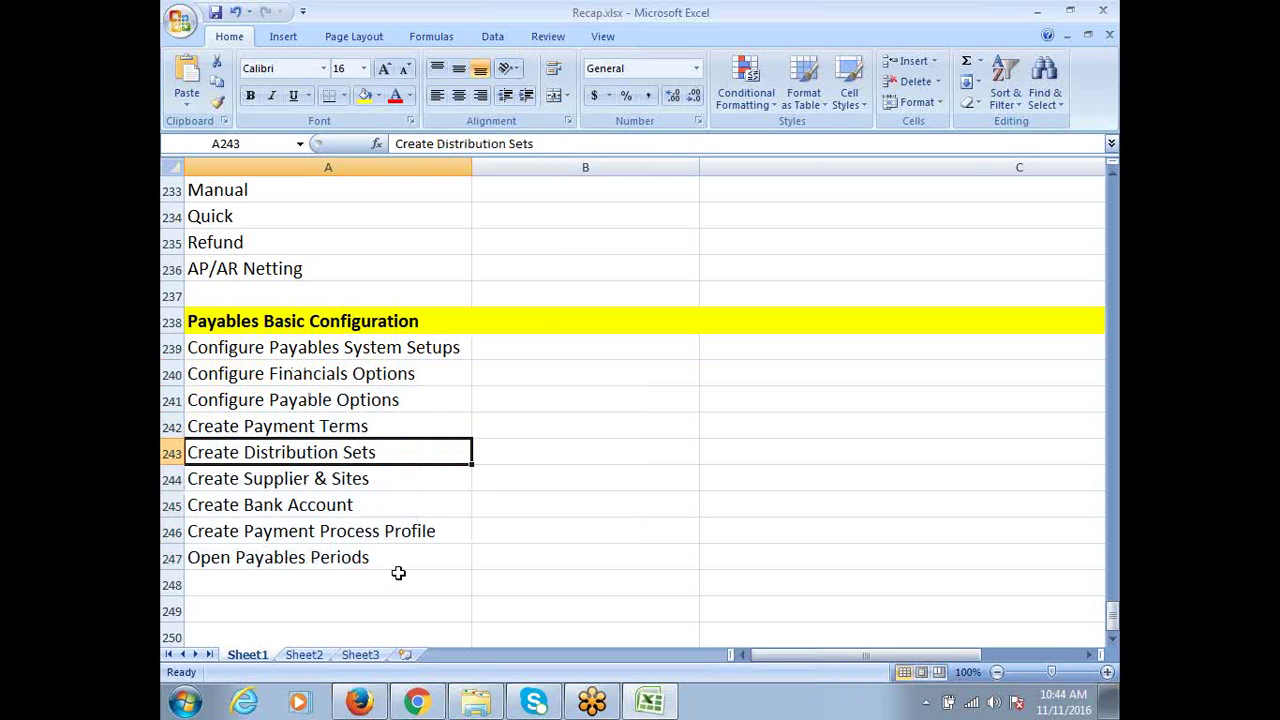
{"action": "left_click", "coordinate": [268, 480]}
{"action": "left_click", "coordinate": [272, 503]}
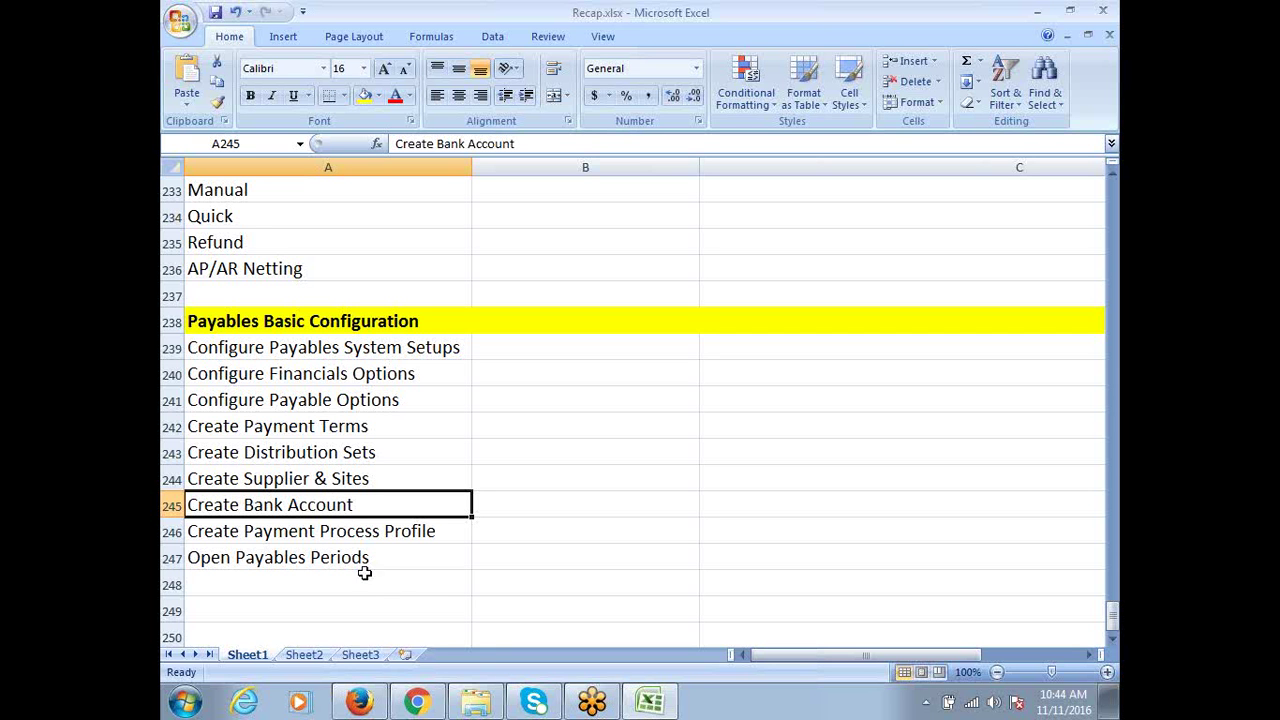
{"action": "left_click", "coordinate": [324, 531]}
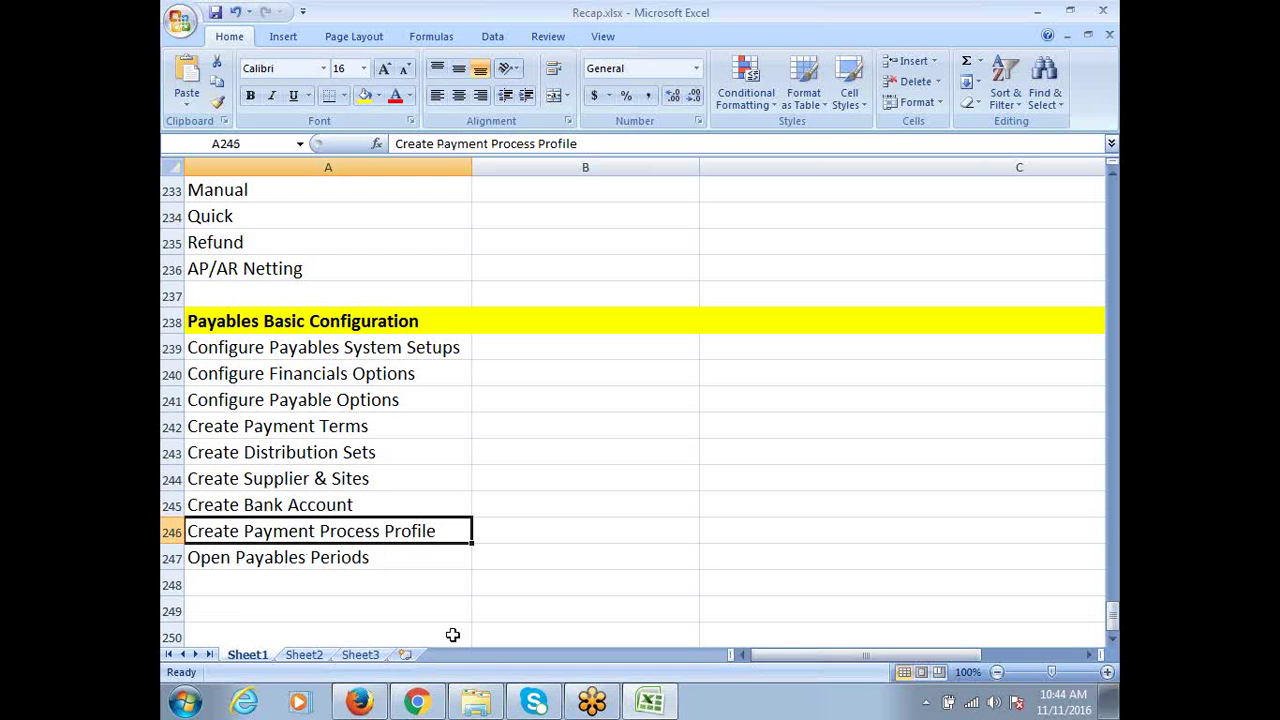
{"action": "left_click", "coordinate": [249, 561]}
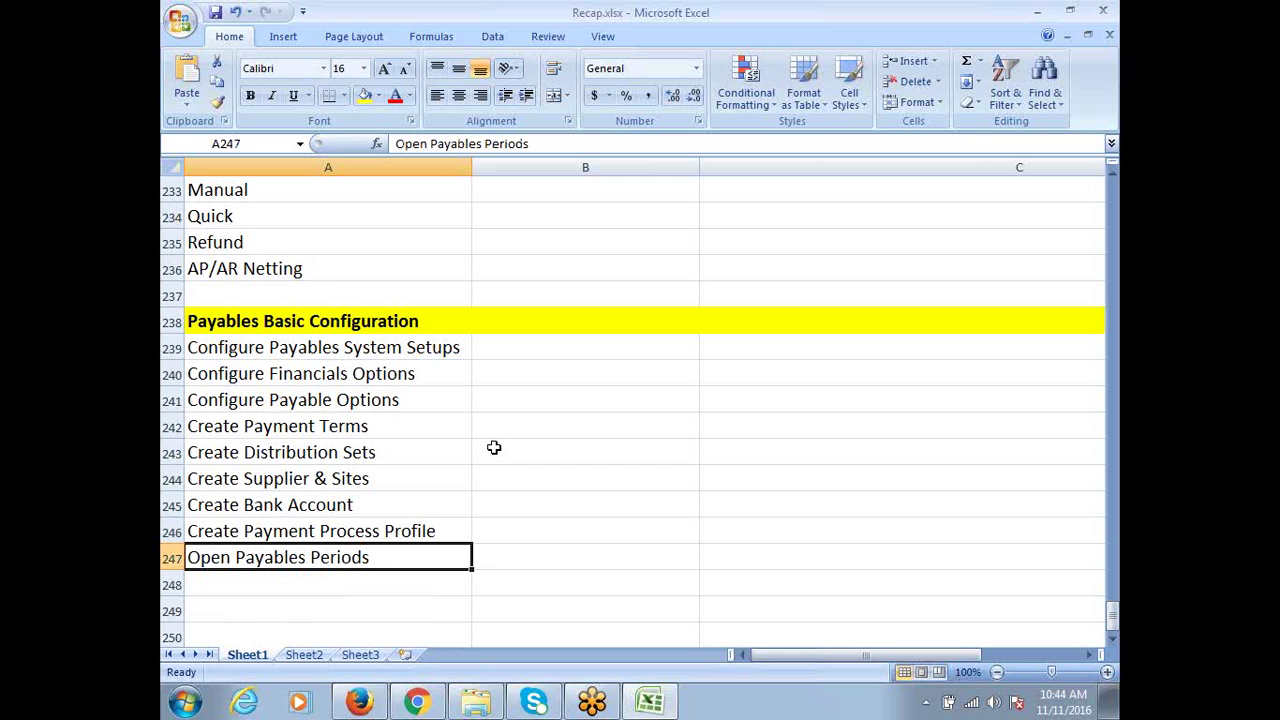
{"action": "scroll", "coordinate": [492, 451], "scroll_direction": "down", "scroll_amount": 1}
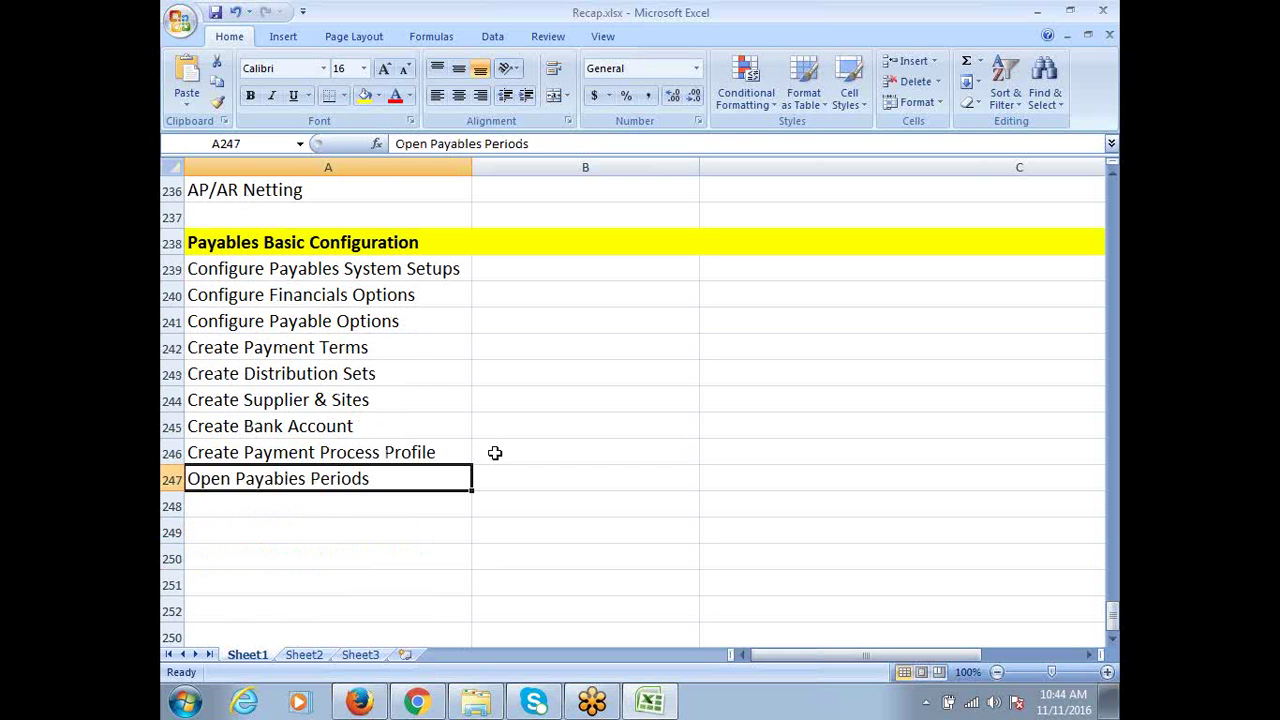
Enter 'Create Standard Invoice' in cell A249, correcting it from 'Create Invoice'
{"action": "left_click", "coordinate": [231, 528]}
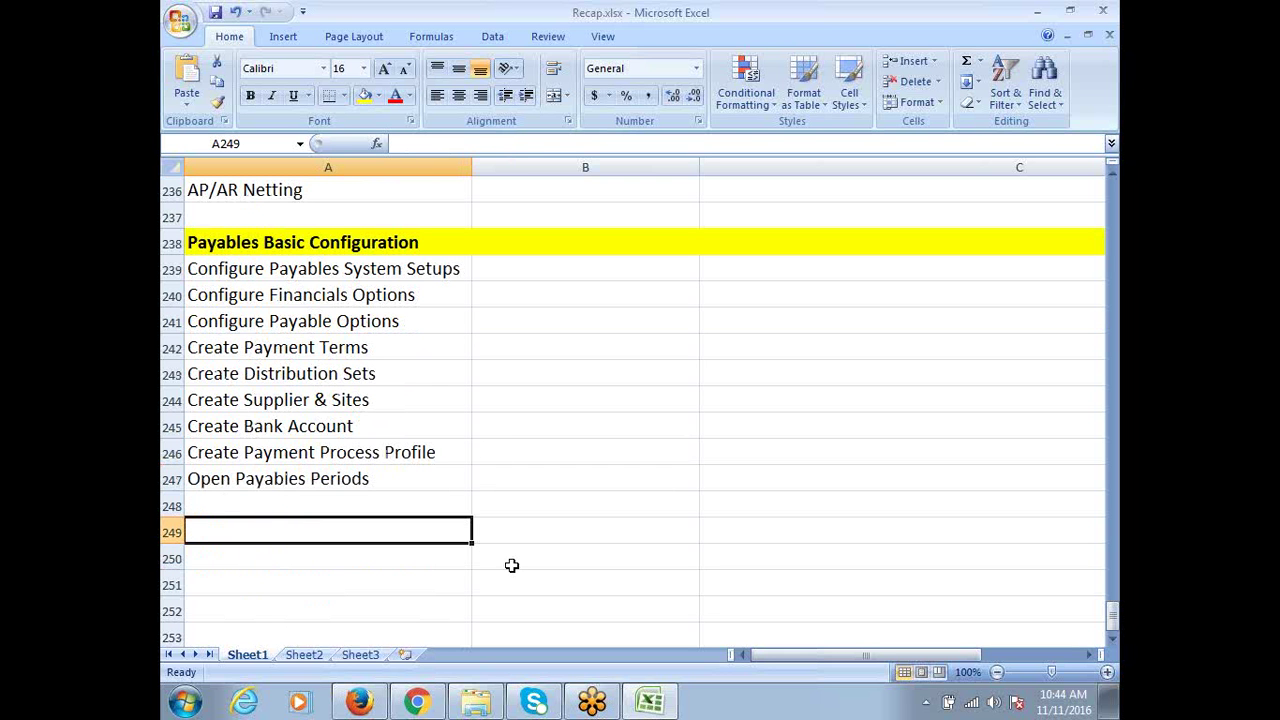
{"action": "type", "text": "Create "}
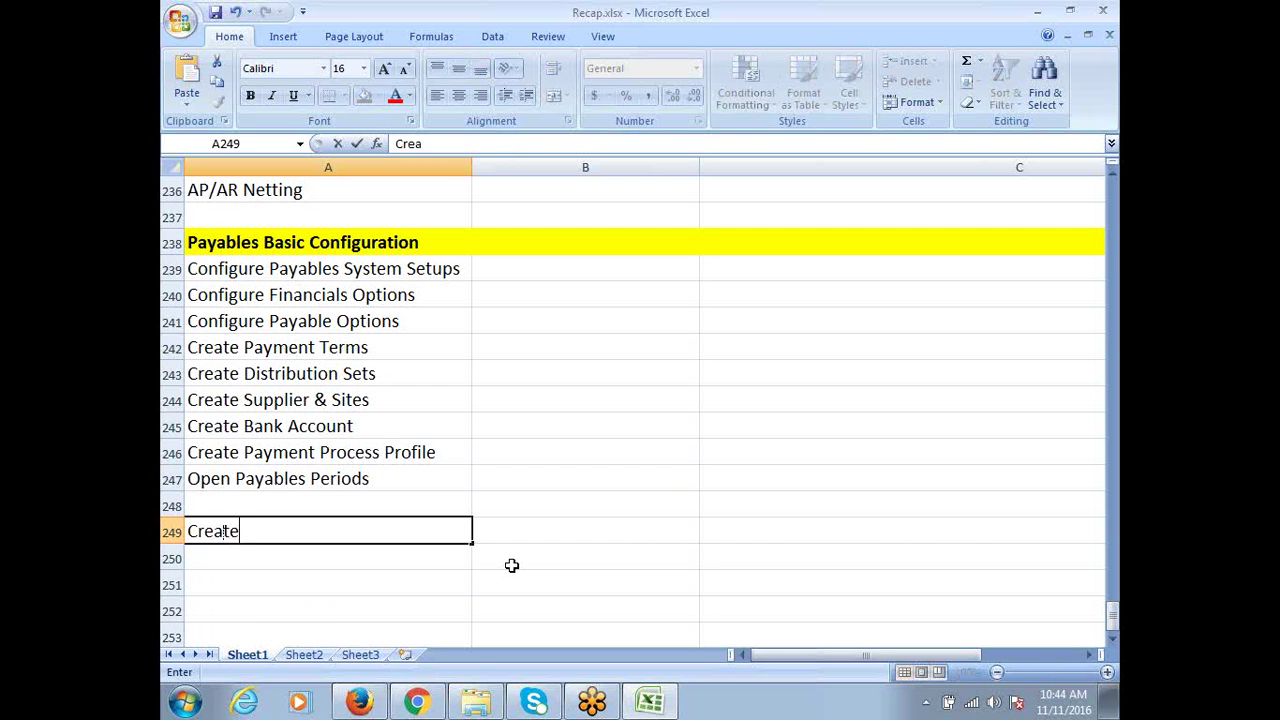
{"action": "type", "text": "Invoice"}
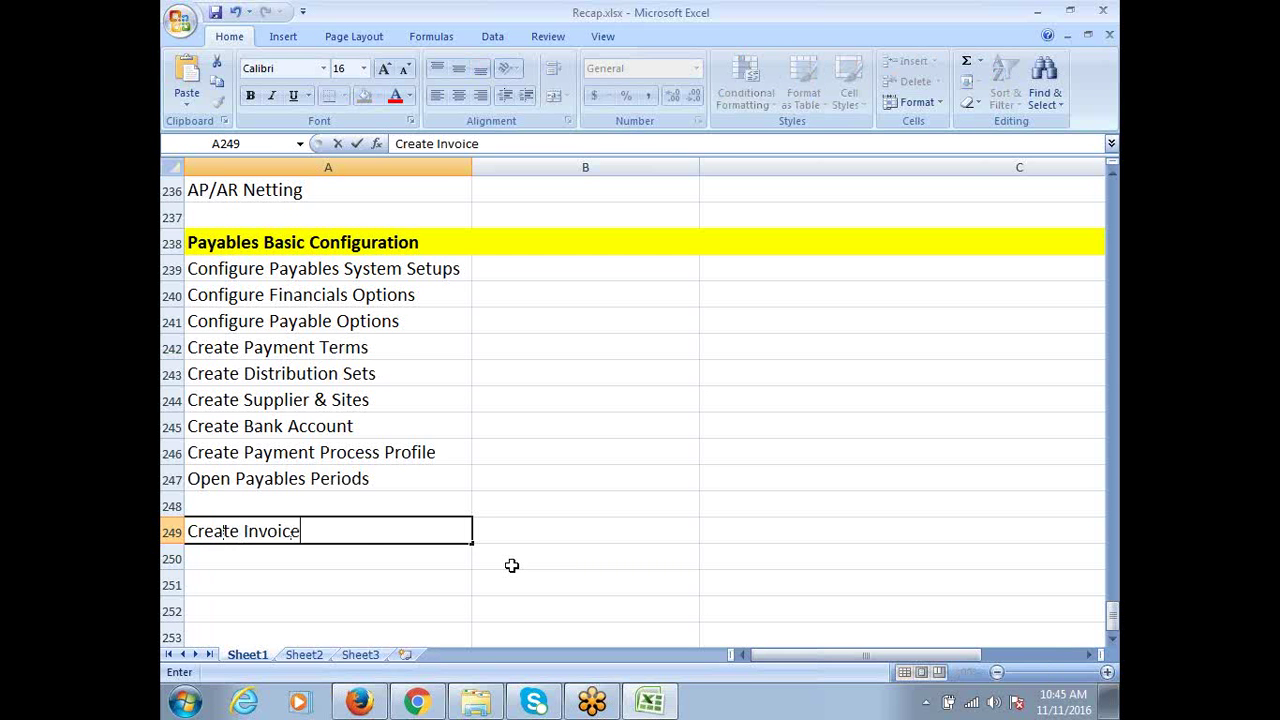
{"action": "scroll", "coordinate": [511, 565], "scroll_direction": "up", "scroll_amount": 4}
{"action": "scroll", "coordinate": [511, 558], "scroll_direction": "up", "scroll_amount": 4}
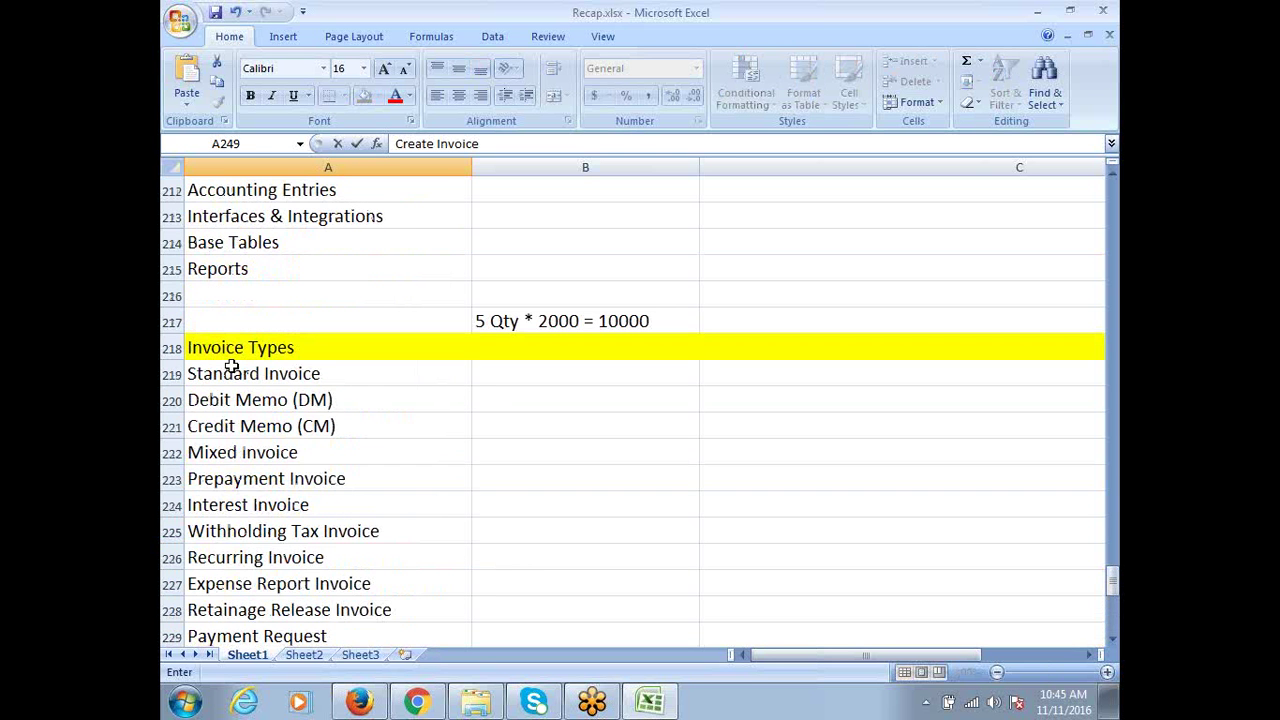
{"action": "left_click", "coordinate": [232, 370]}
{"action": "scroll", "coordinate": [328, 495], "scroll_direction": "down", "scroll_amount": 10}
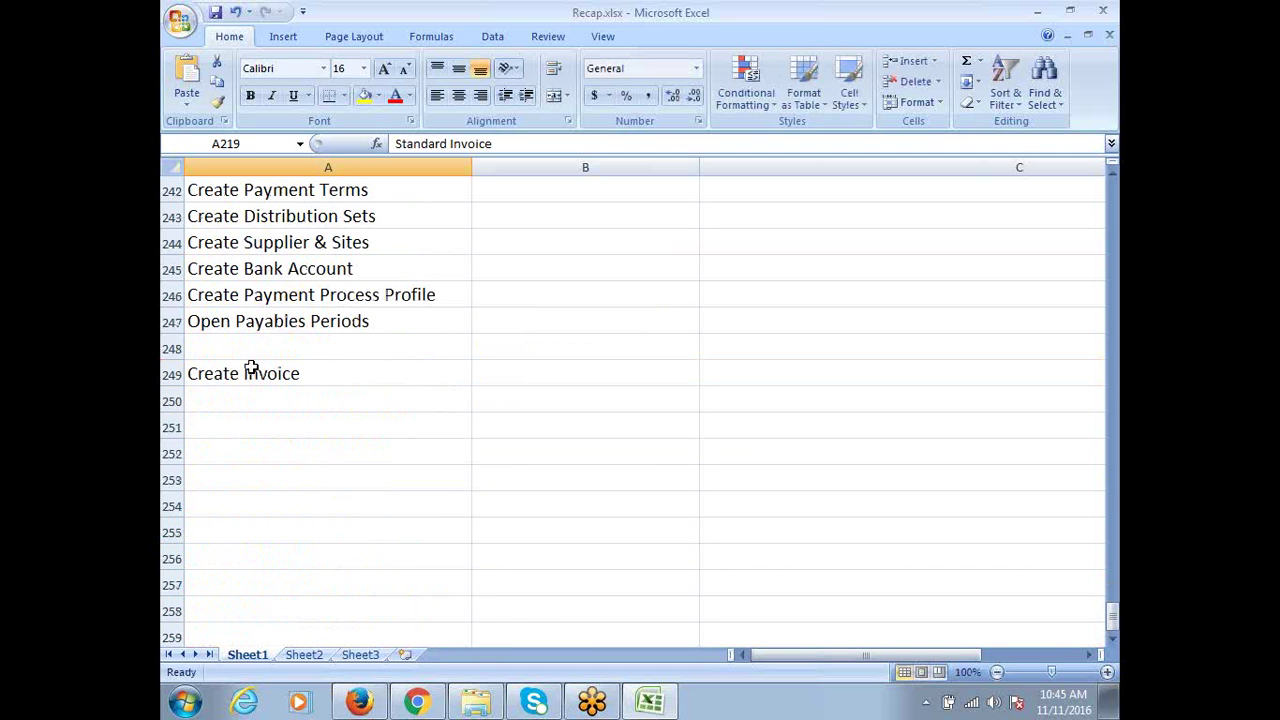
{"action": "double_click", "coordinate": [239, 374]}
{"action": "type", "text": "Sta"}
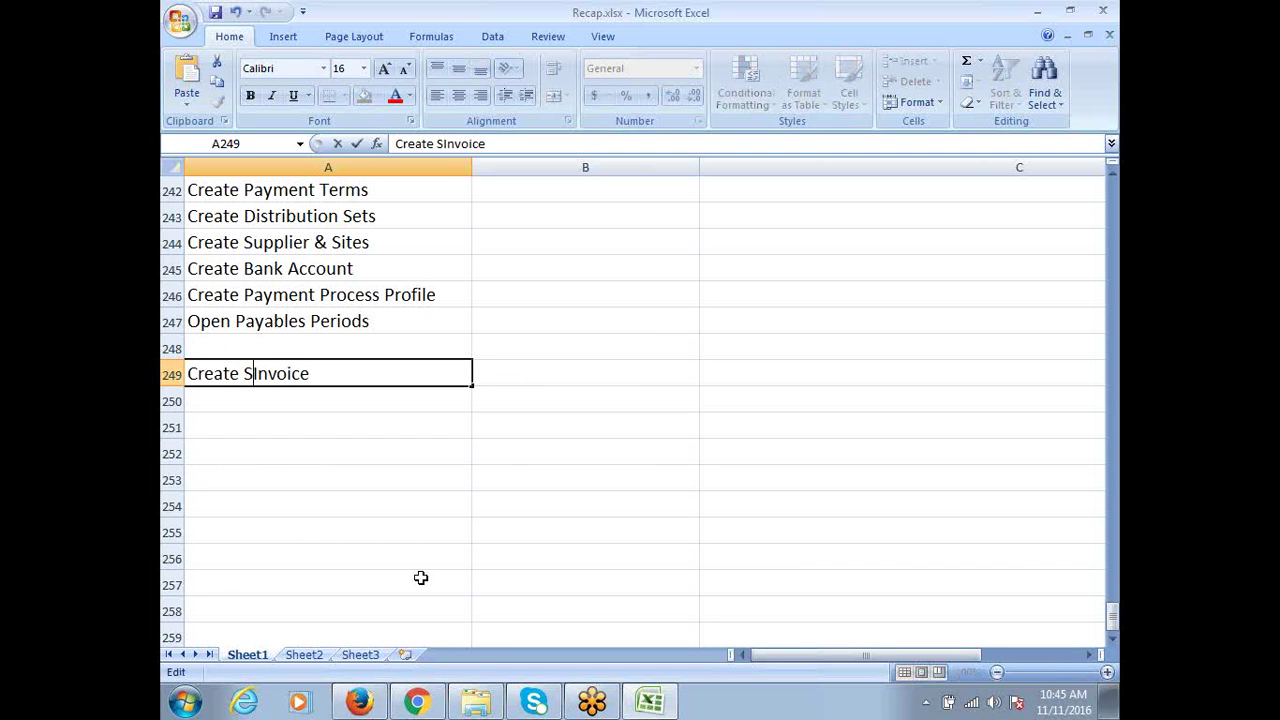
{"action": "type", "text": "ndard"}
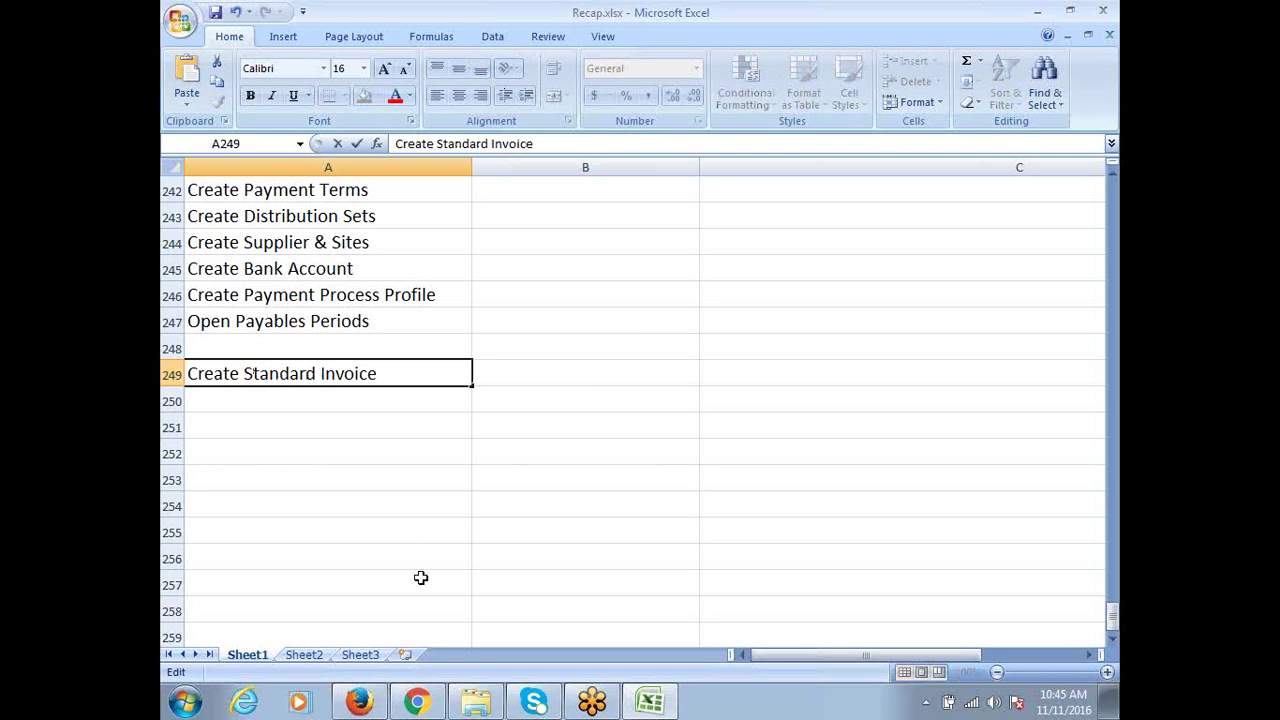
{"action": "key", "text": "ctrl+Return"}
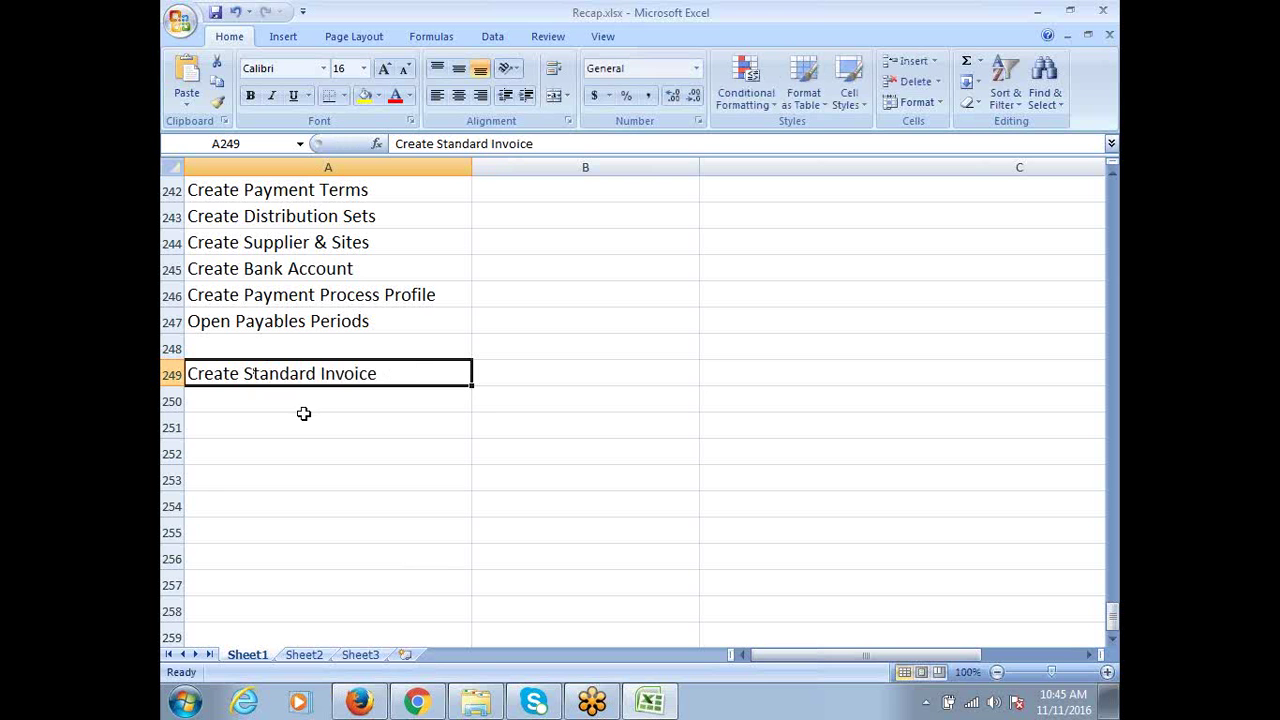
{"action": "left_click", "coordinate": [297, 404]}
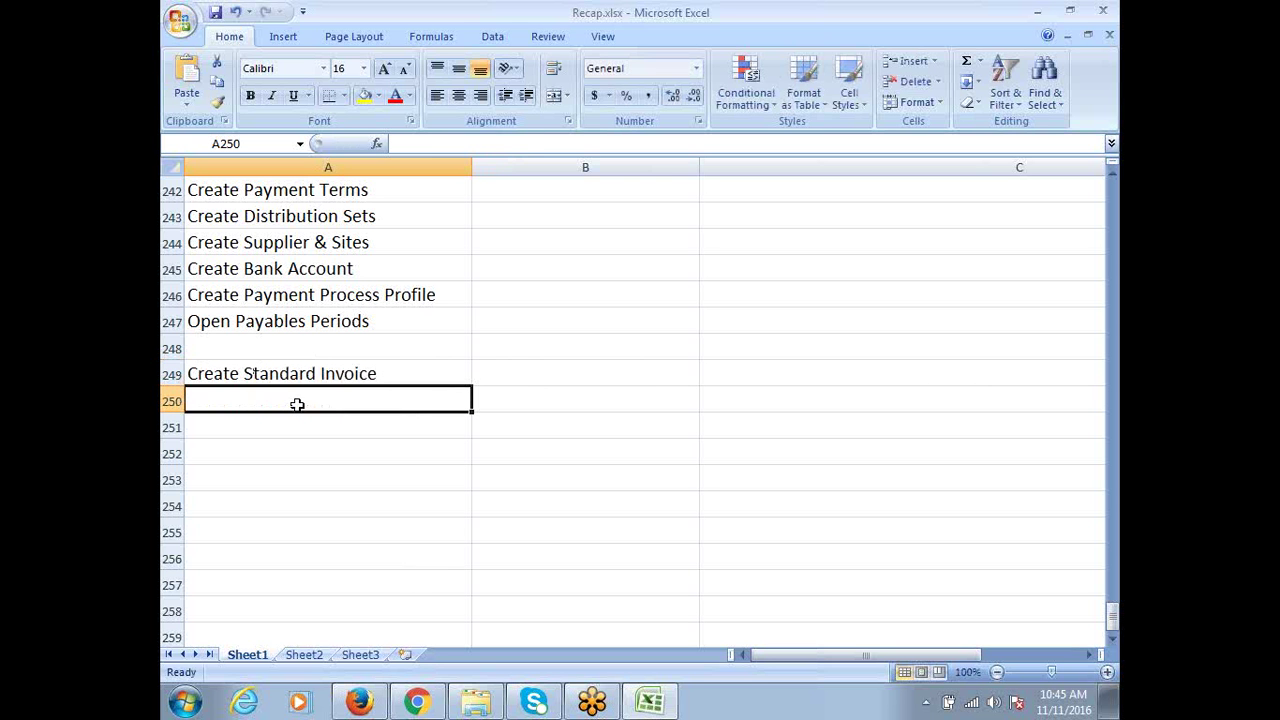
Type 'Create Payment' into cell A250 beneath Create Standard Invoice
{"action": "type", "text": "Create Pay"}
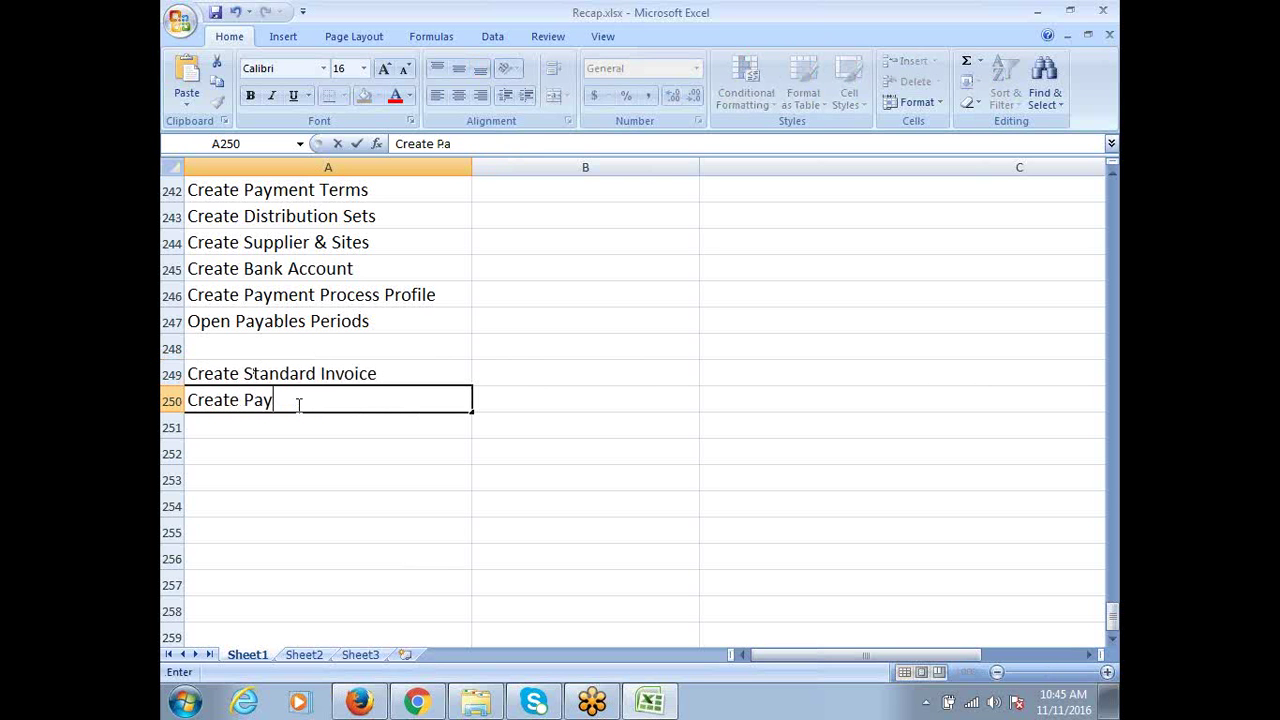
{"action": "type", "text": "ment"}
{"action": "key", "text": "ctrl+Return"}
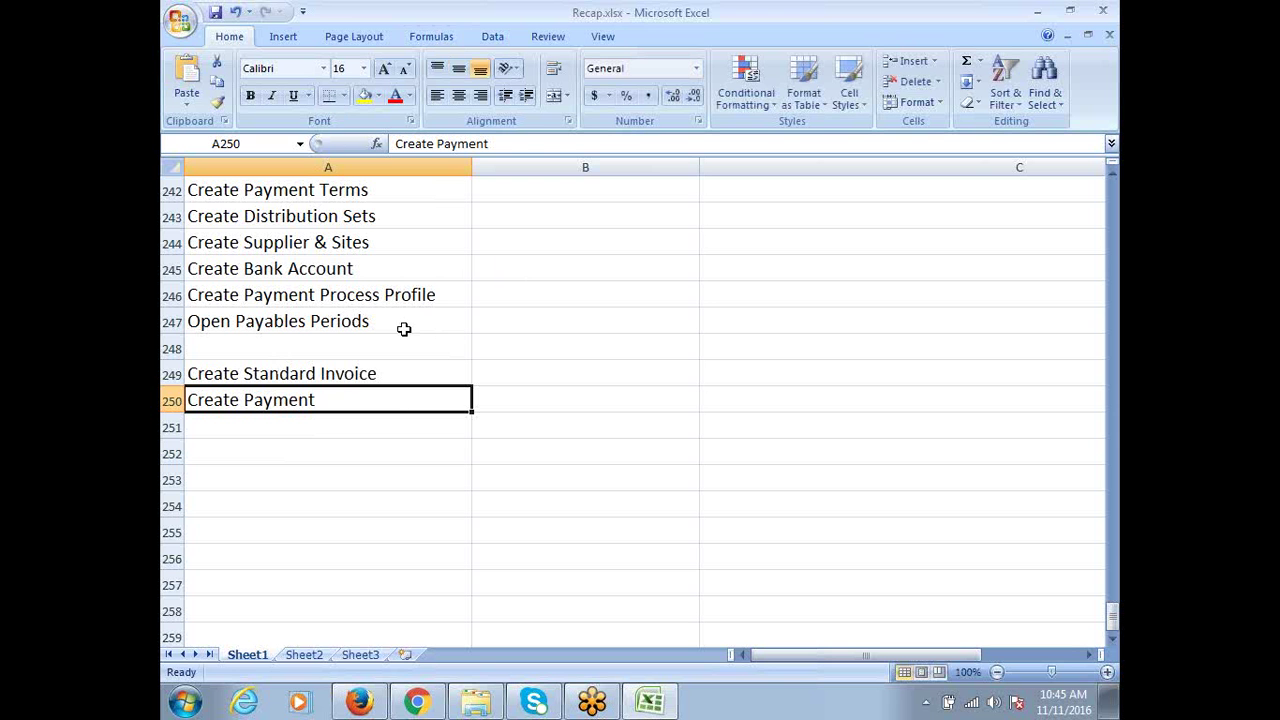
{"action": "left_click", "coordinate": [289, 374]}
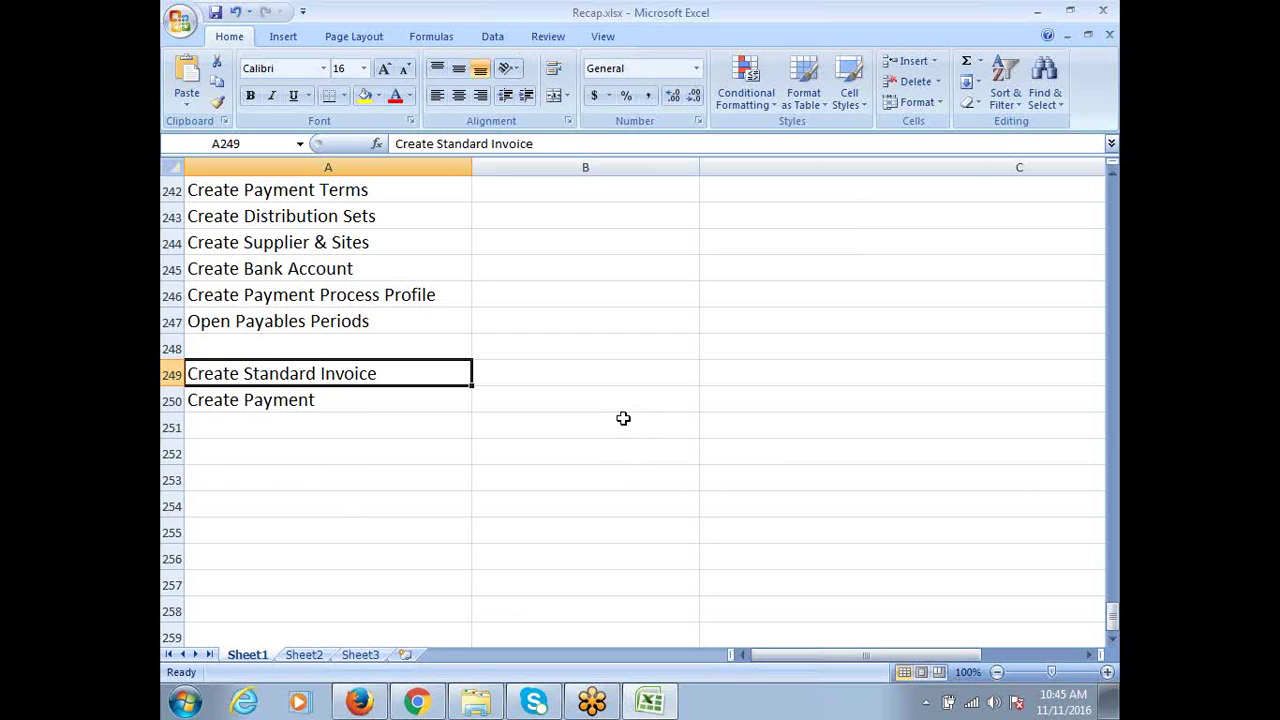
{"action": "scroll", "coordinate": [623, 418], "scroll_direction": "up", "scroll_amount": 2}
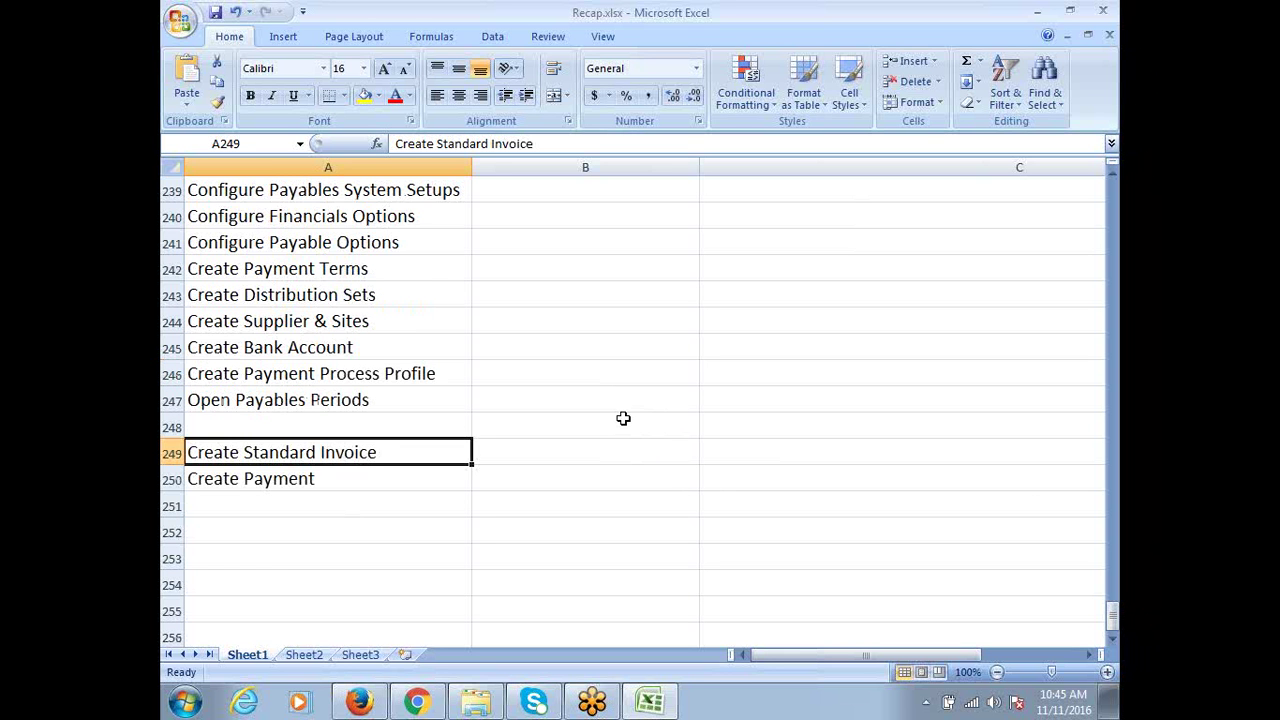
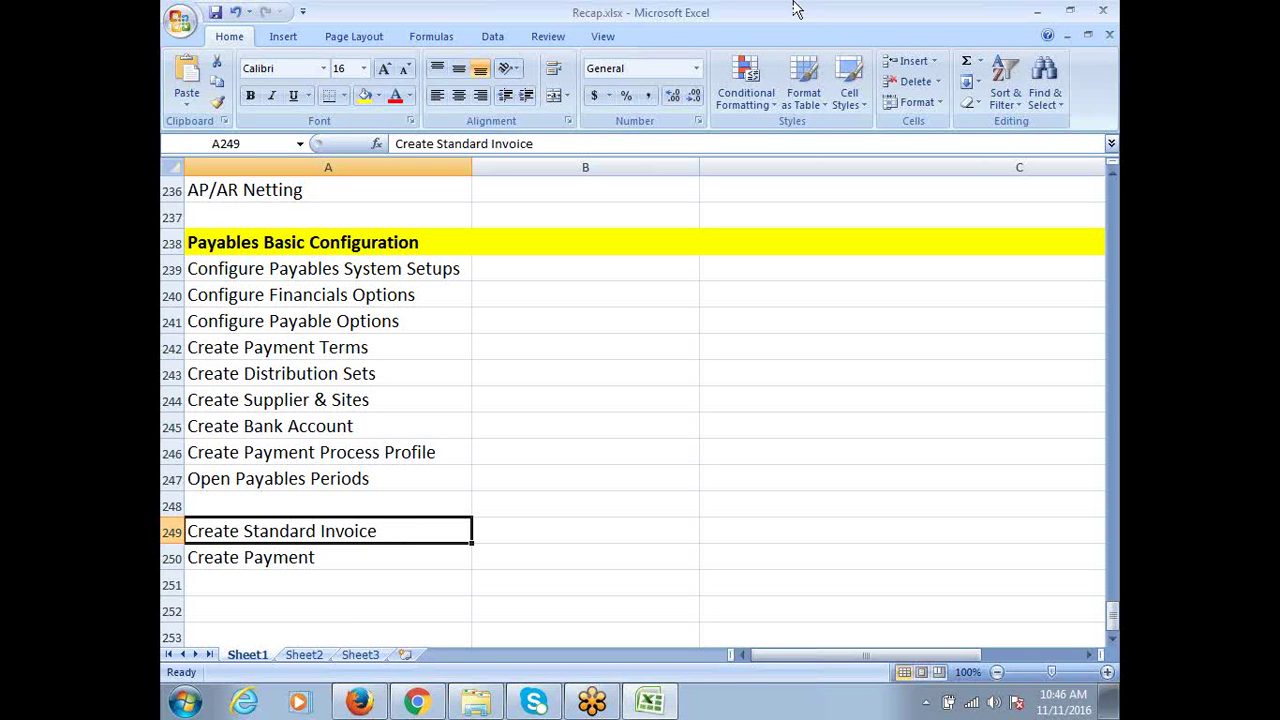
Back in the recap spreadsheet, select the configuration steps in rows 239 to 250
{"action": "left_click", "coordinate": [969, 706]}
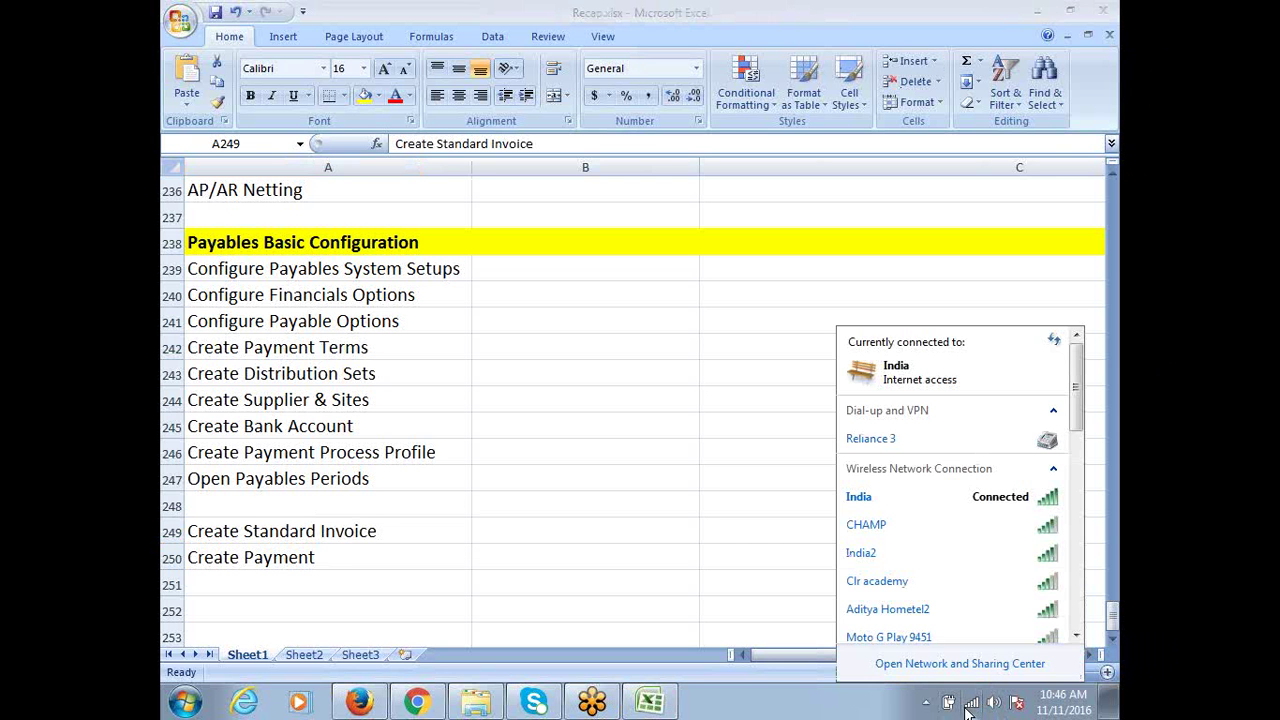
{"action": "left_click", "coordinate": [489, 6]}
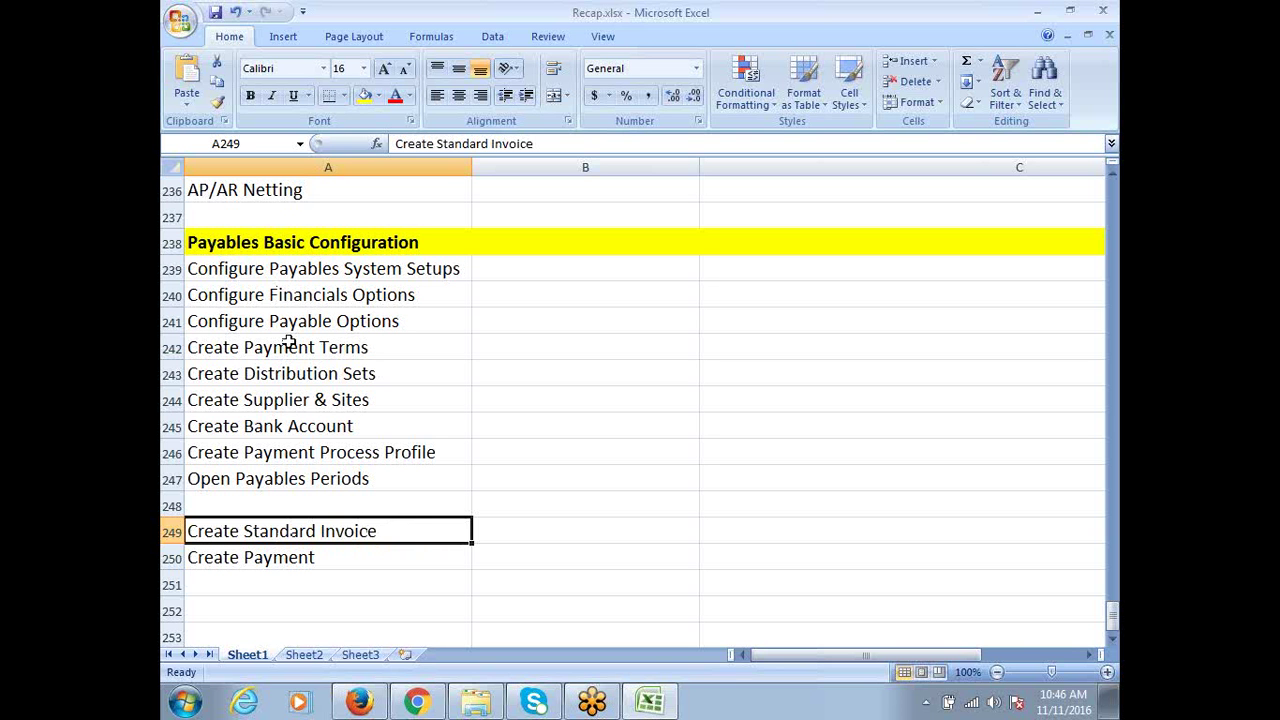
{"action": "left_click", "coordinate": [255, 566]}
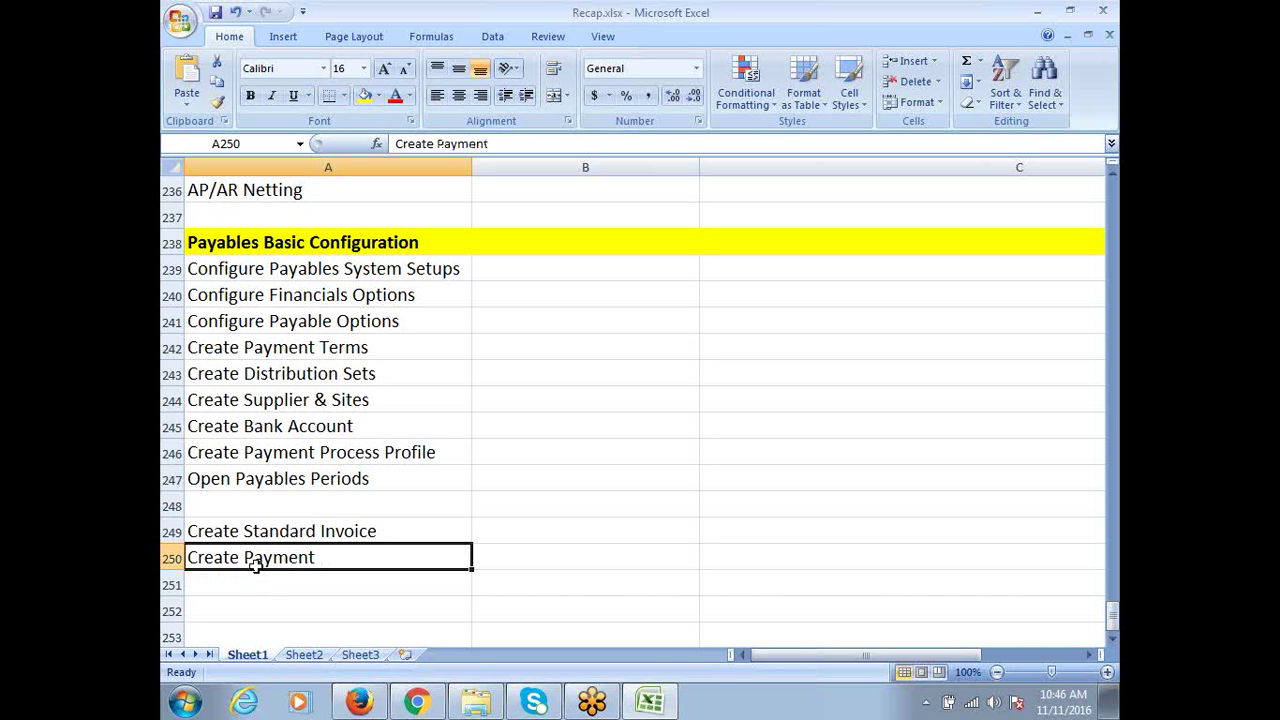
{"action": "left_click", "coordinate": [382, 538]}
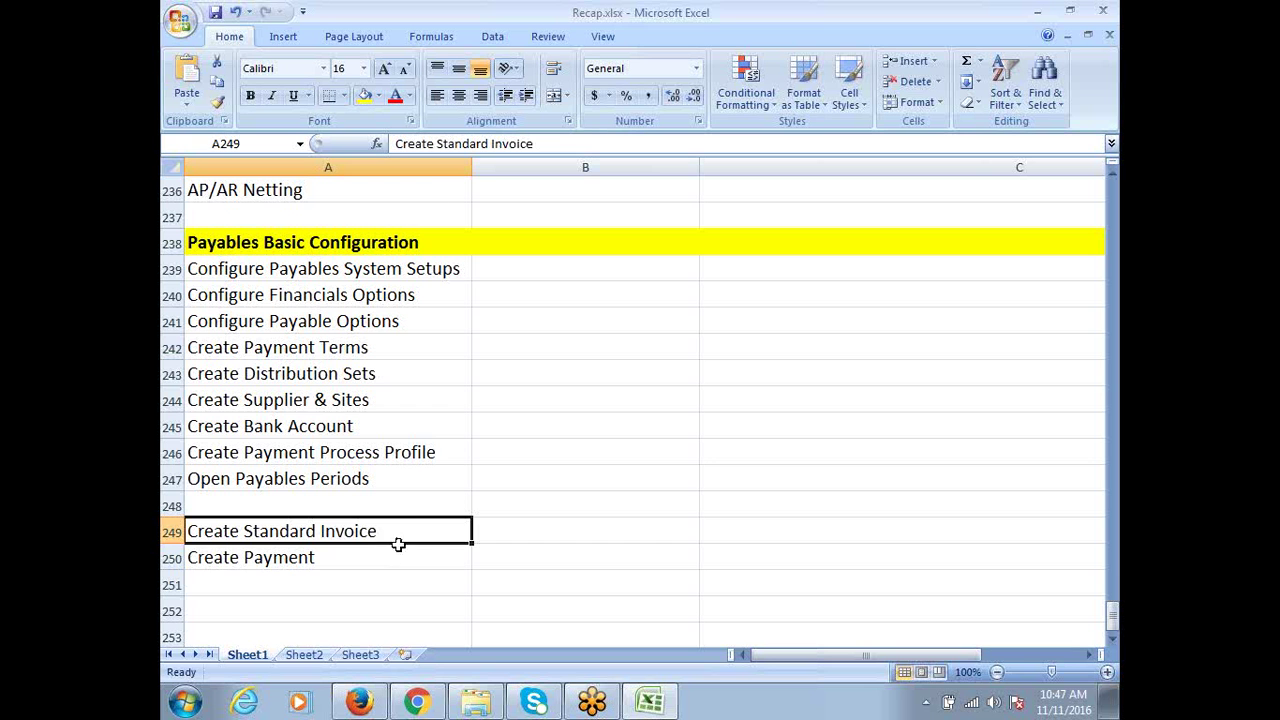
{"action": "left_click_drag", "start_coordinate": [385, 274], "coordinate": [395, 553]}
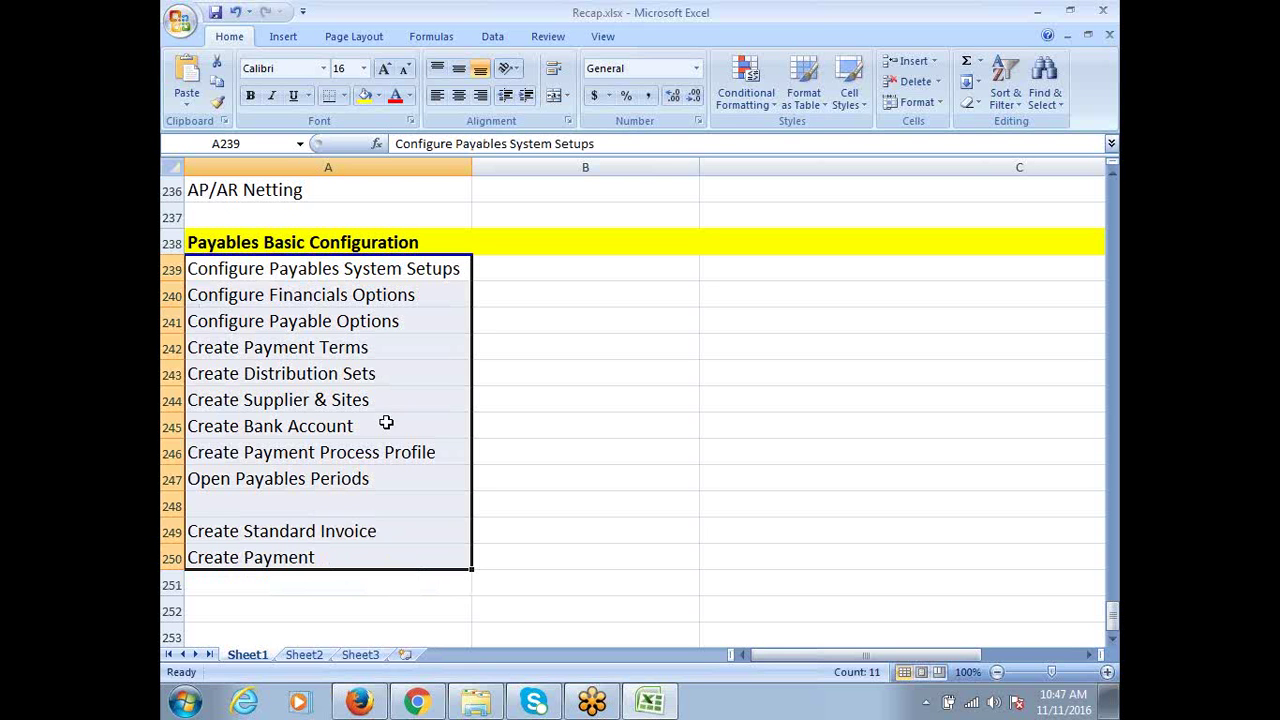
{"action": "left_click", "coordinate": [346, 270]}
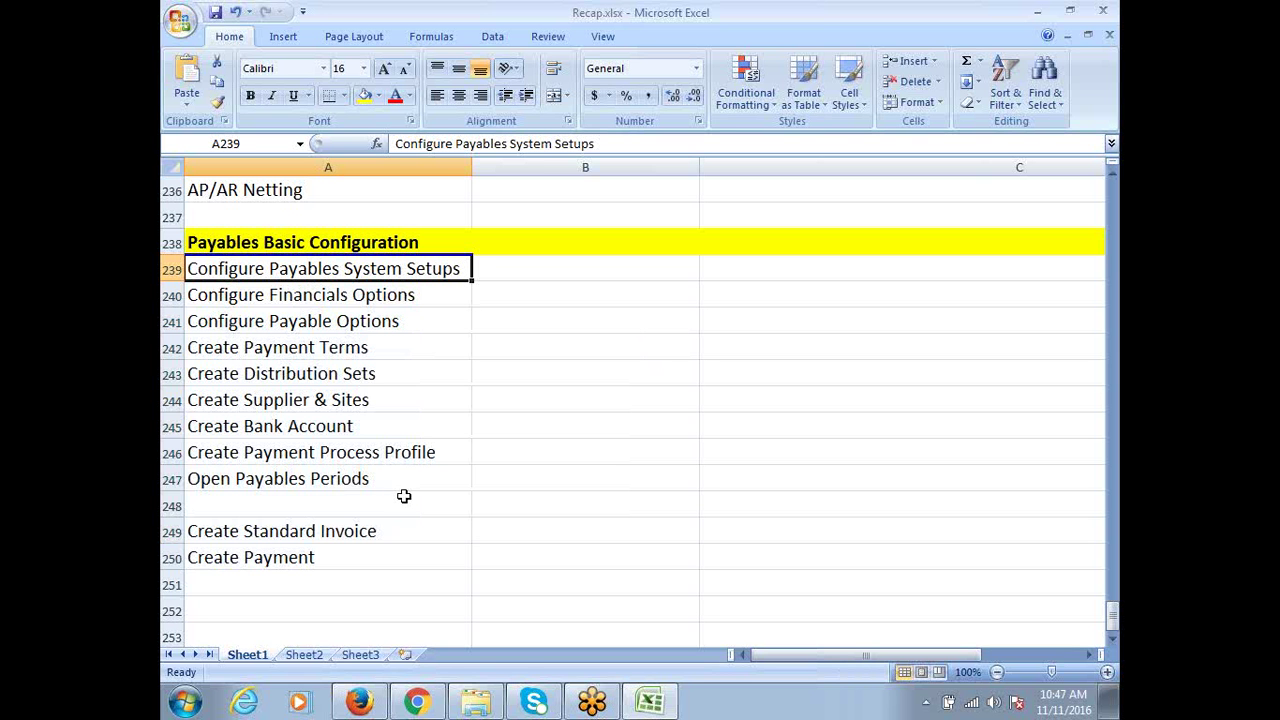
Bring the EBS home page forward and open the CALFRE Cash Management Super User responsibility
{"action": "left_click", "coordinate": [427, 707]}
{"action": "left_click", "coordinate": [360, 703]}
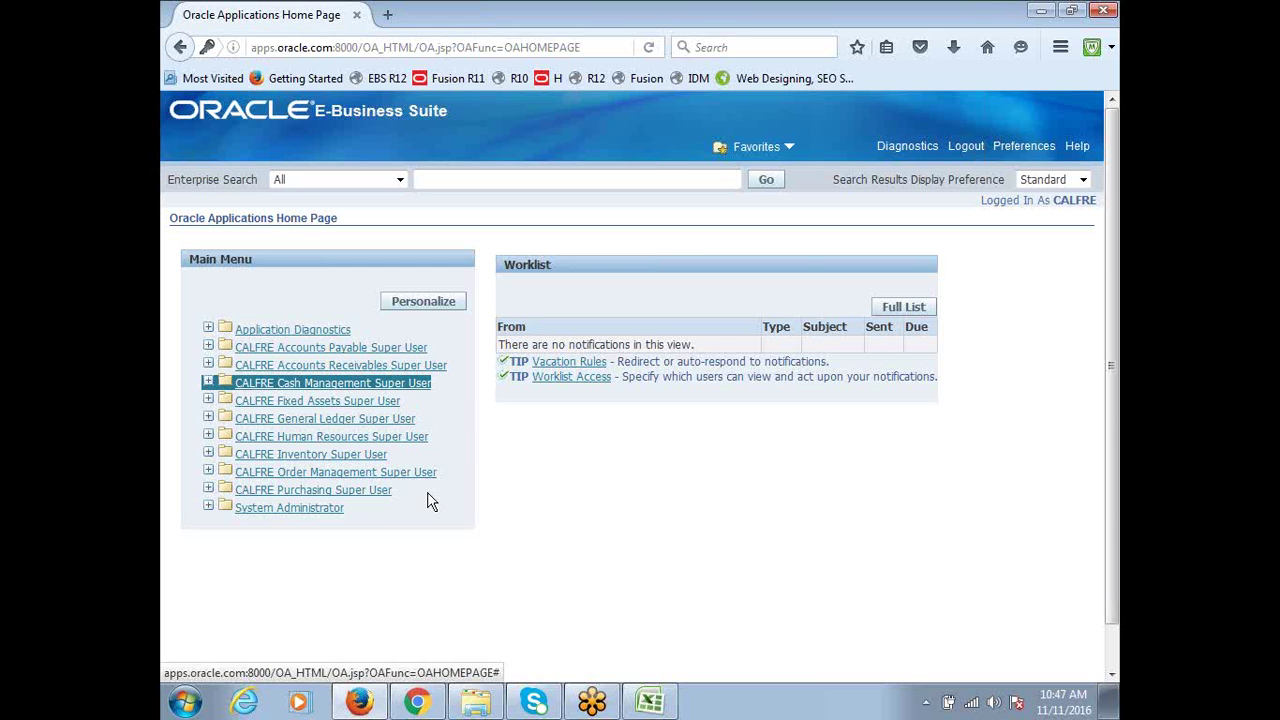
{"action": "left_click", "coordinate": [382, 383]}
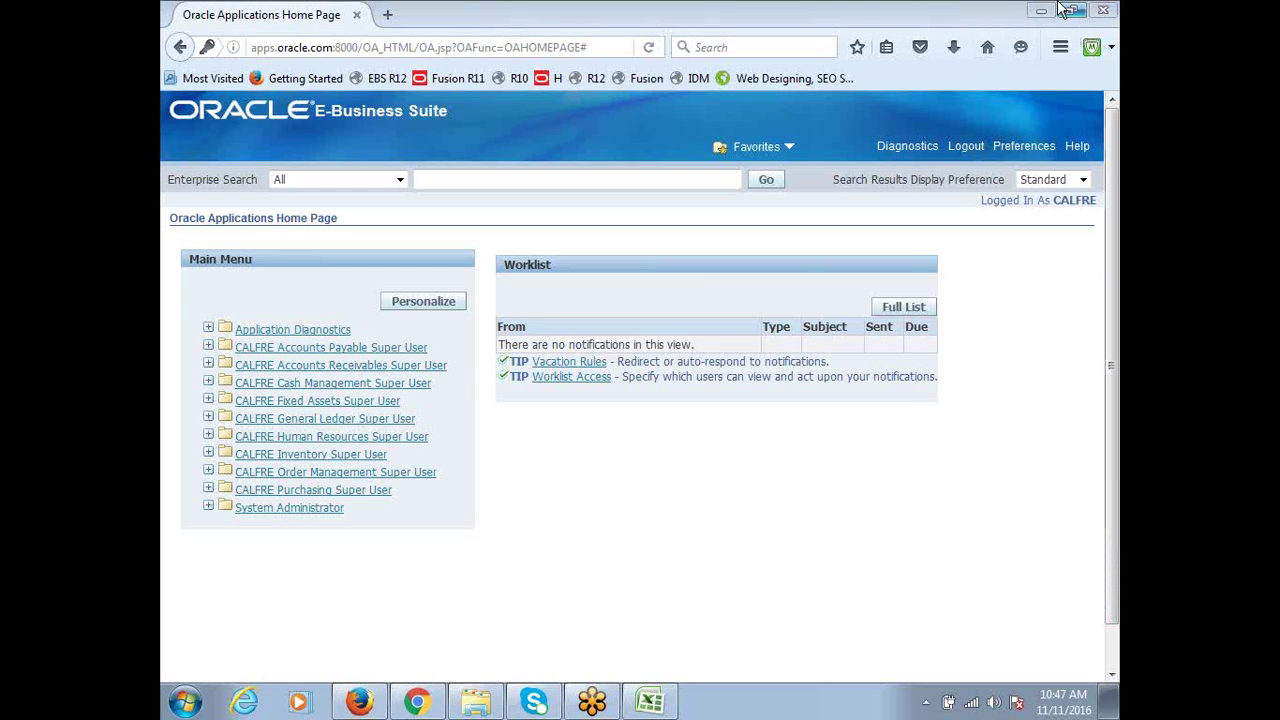
Reopen the R12 instance and check the Wi-Fi network list while it stalls connecting
{"action": "left_click", "coordinate": [598, 79]}
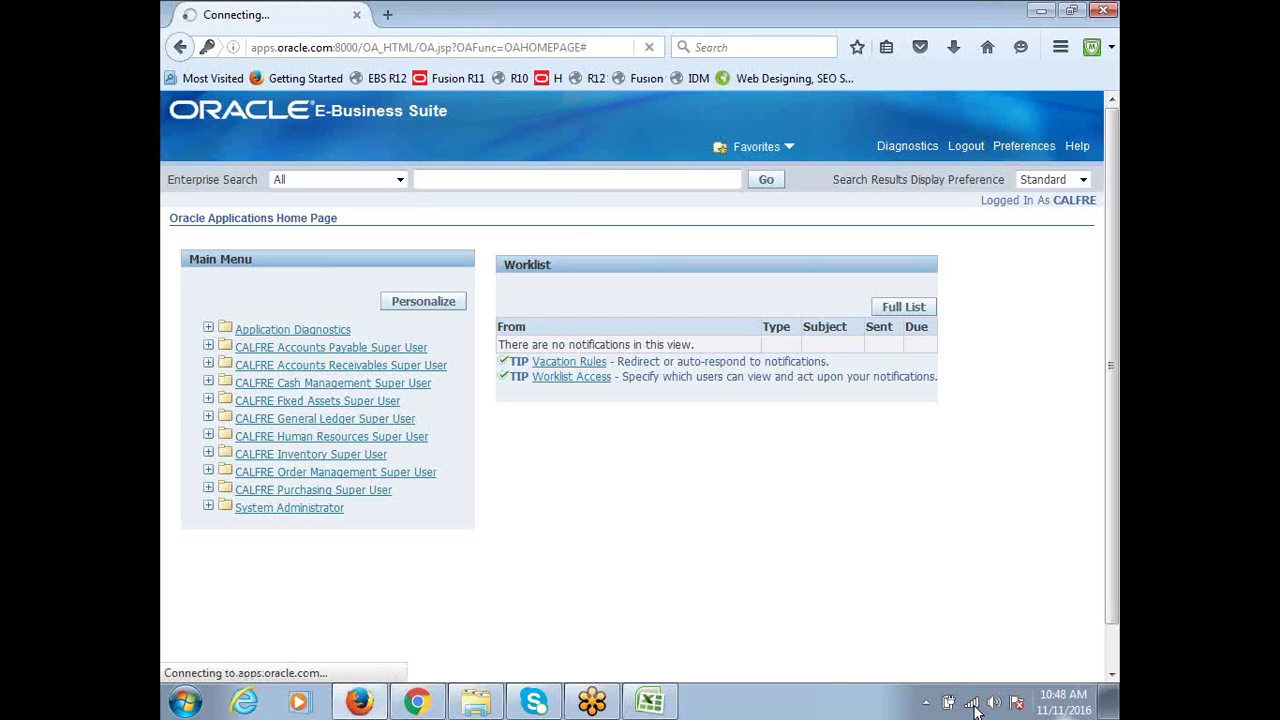
{"action": "left_click", "coordinate": [971, 703]}
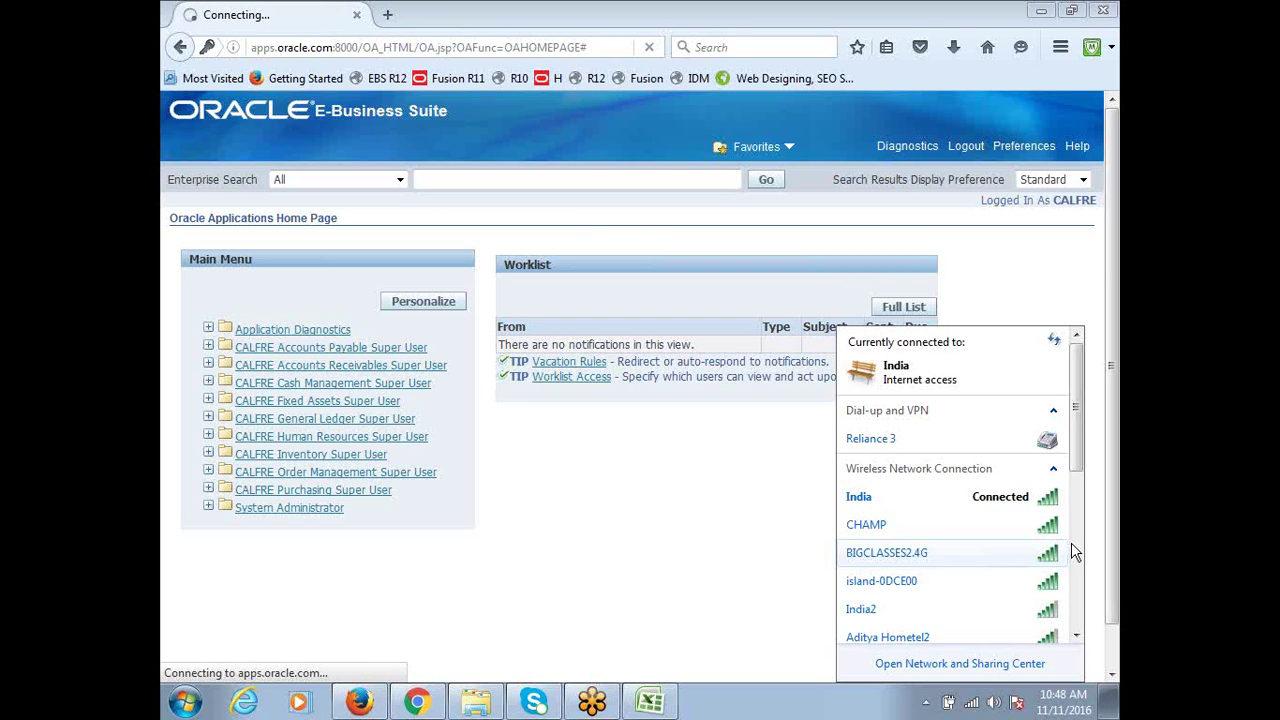
{"action": "mouse_move", "coordinate": [1081, 411]}
{"action": "left_mouse_down"}
{"action": "mouse_move", "coordinate": [1092, 578]}
{"action": "mouse_move", "coordinate": [1075, 405]}
{"action": "left_mouse_up"}
{"action": "scroll", "coordinate": [1090, 420], "scroll_direction": "down", "scroll_amount": 2}
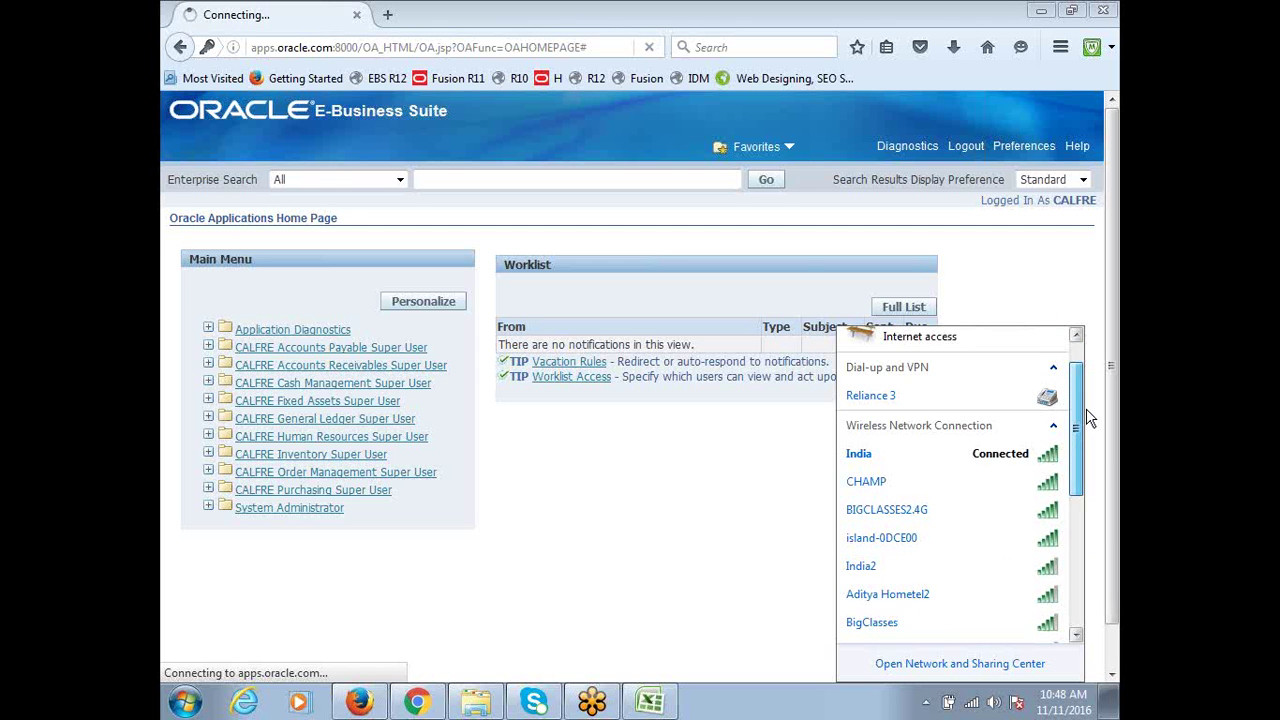
{"action": "scroll", "coordinate": [1090, 420], "scroll_direction": "down", "scroll_amount": 5}
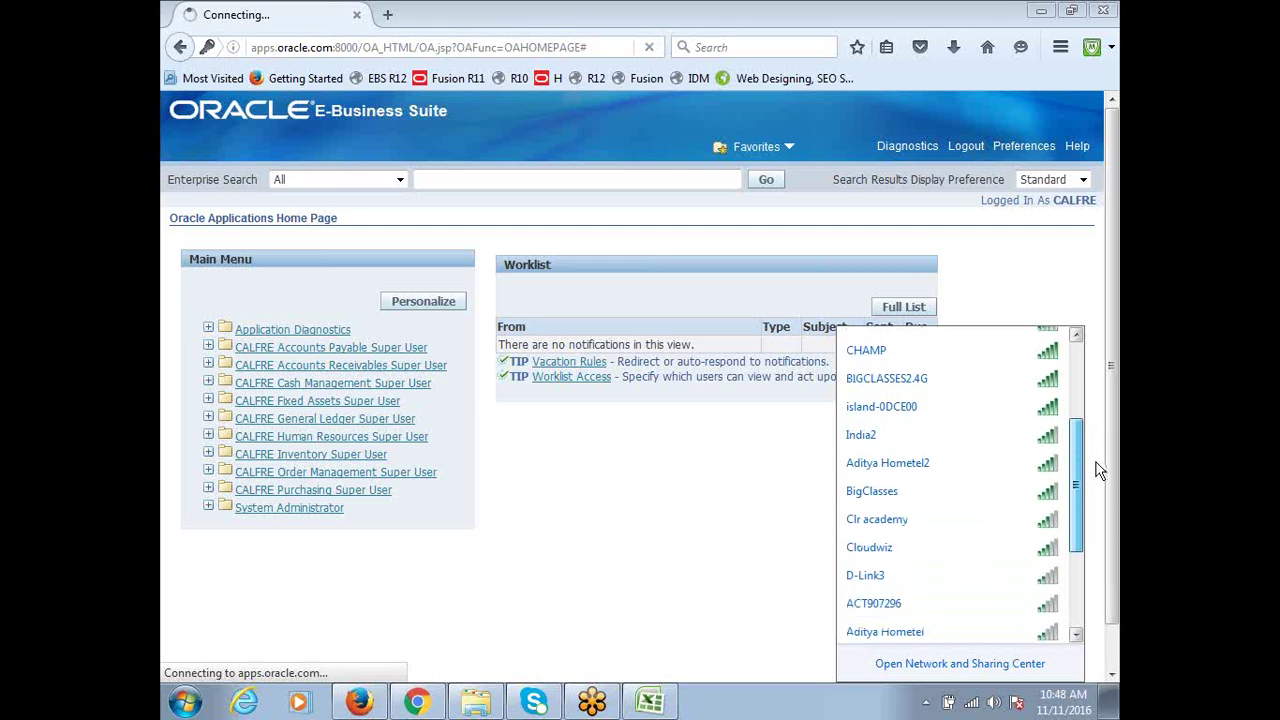
{"action": "scroll", "coordinate": [1100, 482], "scroll_direction": "down", "scroll_amount": 4}
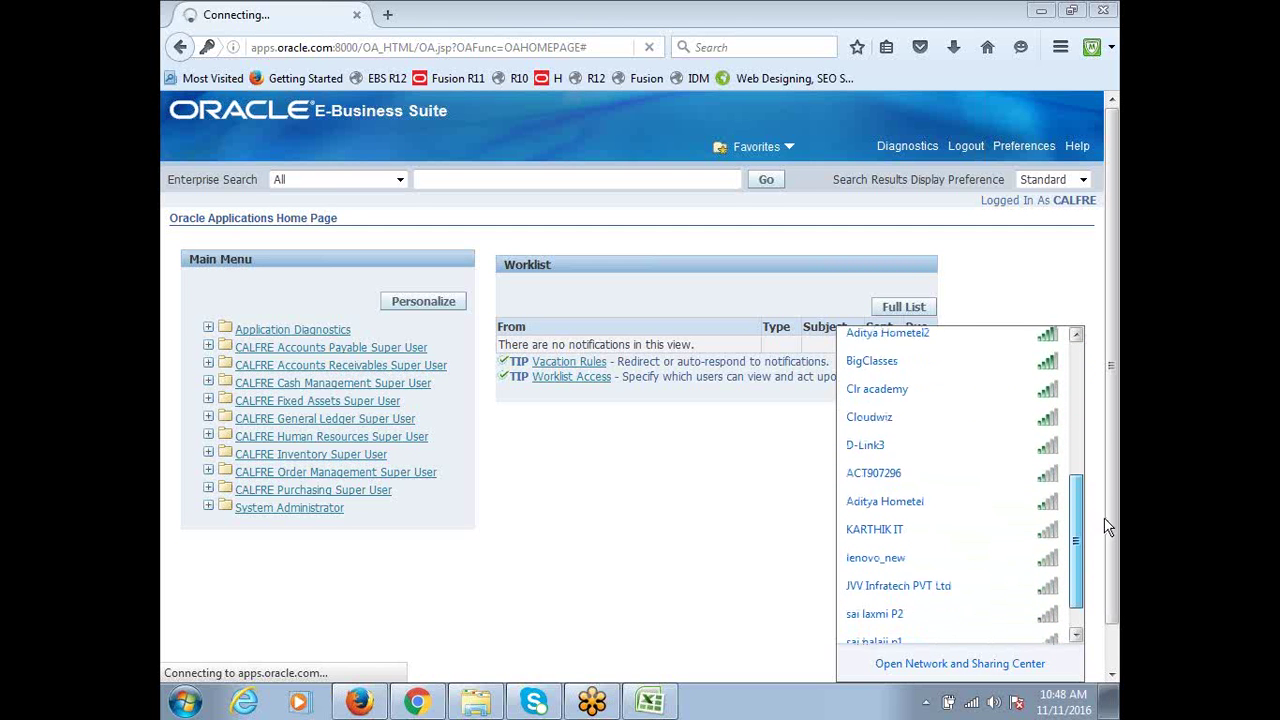
{"action": "scroll", "coordinate": [1107, 528], "scroll_direction": "down", "scroll_amount": 2}
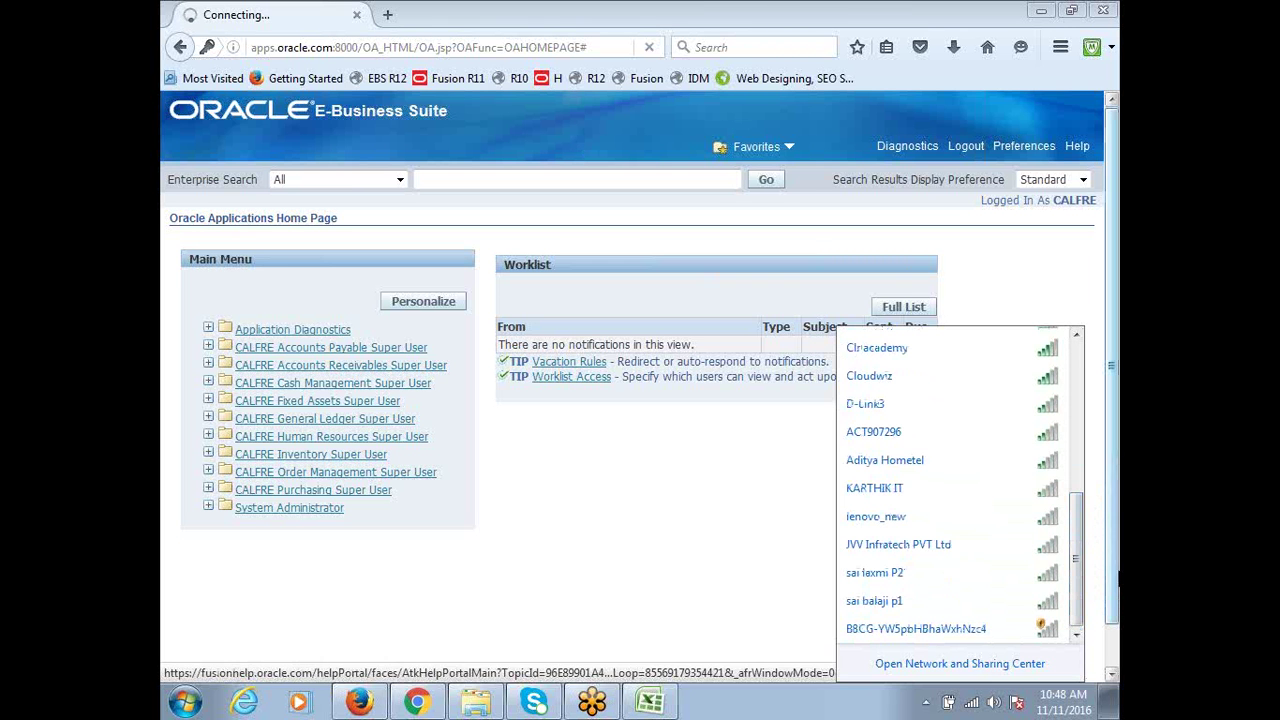
{"action": "scroll", "coordinate": [1078, 605], "scroll_direction": "up", "scroll_amount": 10}
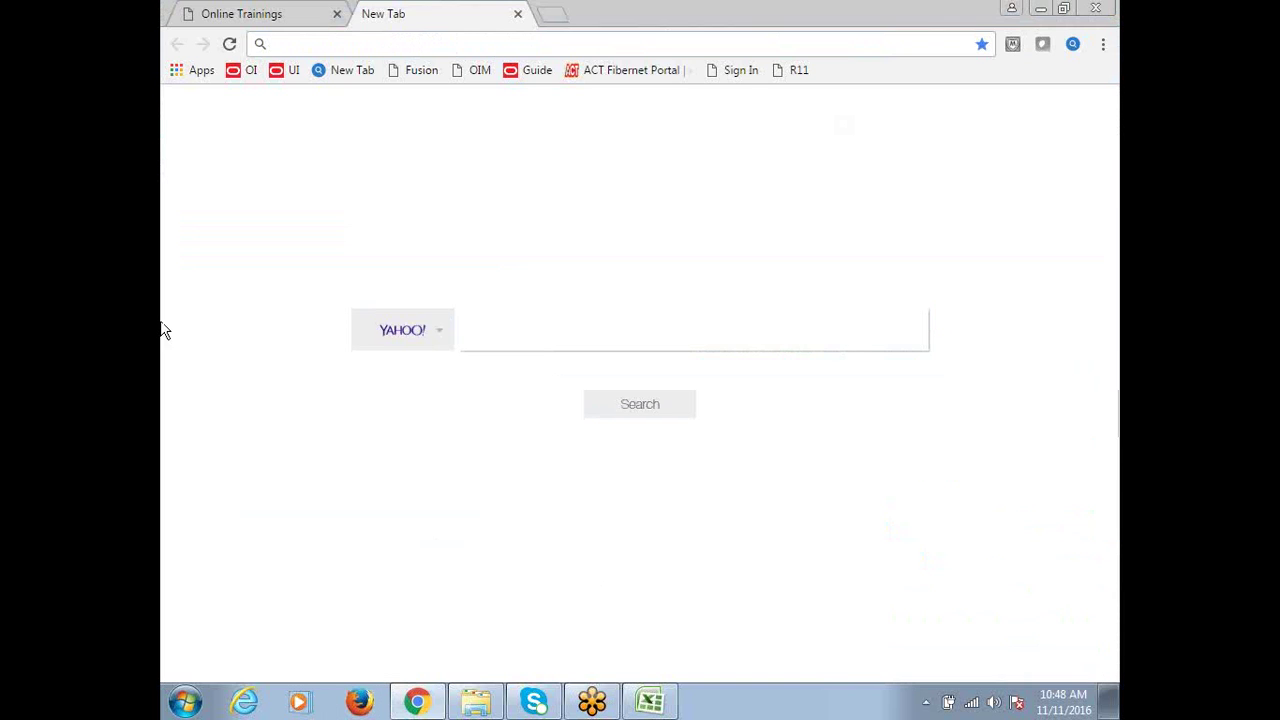
{"action": "left_click", "coordinate": [185, 702]}
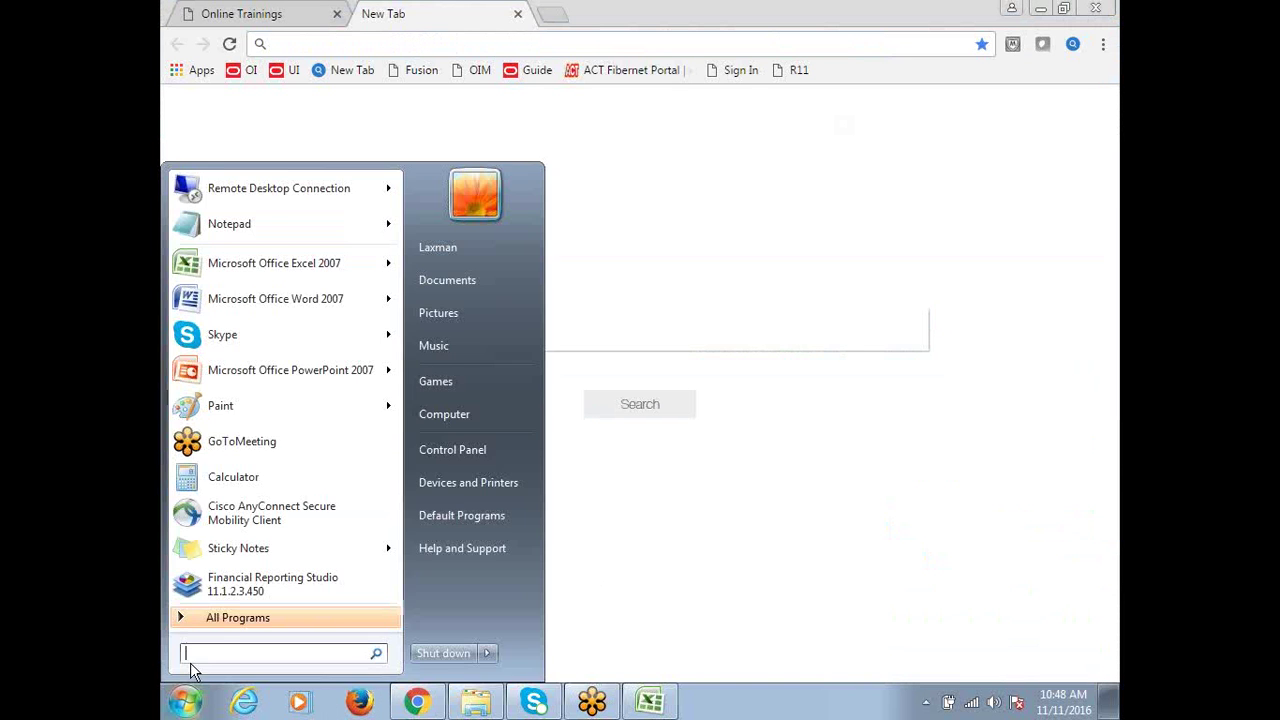
{"action": "left_click", "coordinate": [232, 188]}
{"action": "left_click", "coordinate": [711, 331]}
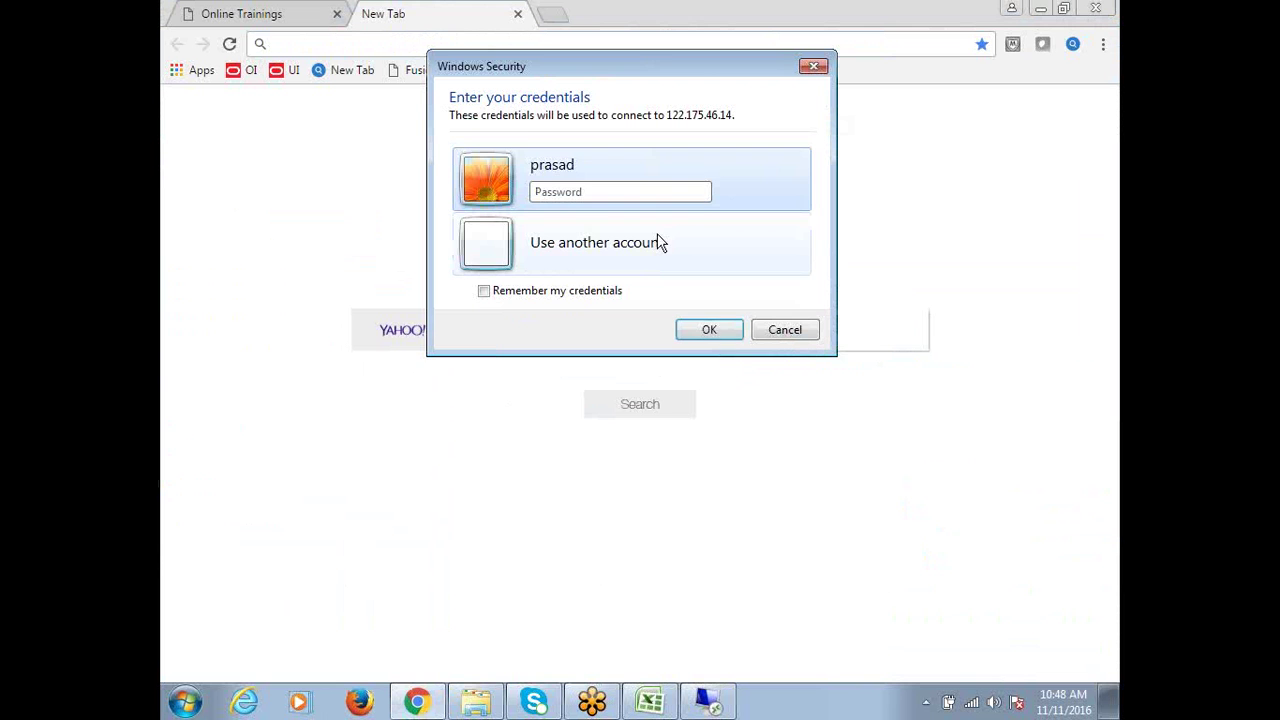
{"action": "left_click", "coordinate": [652, 243]}
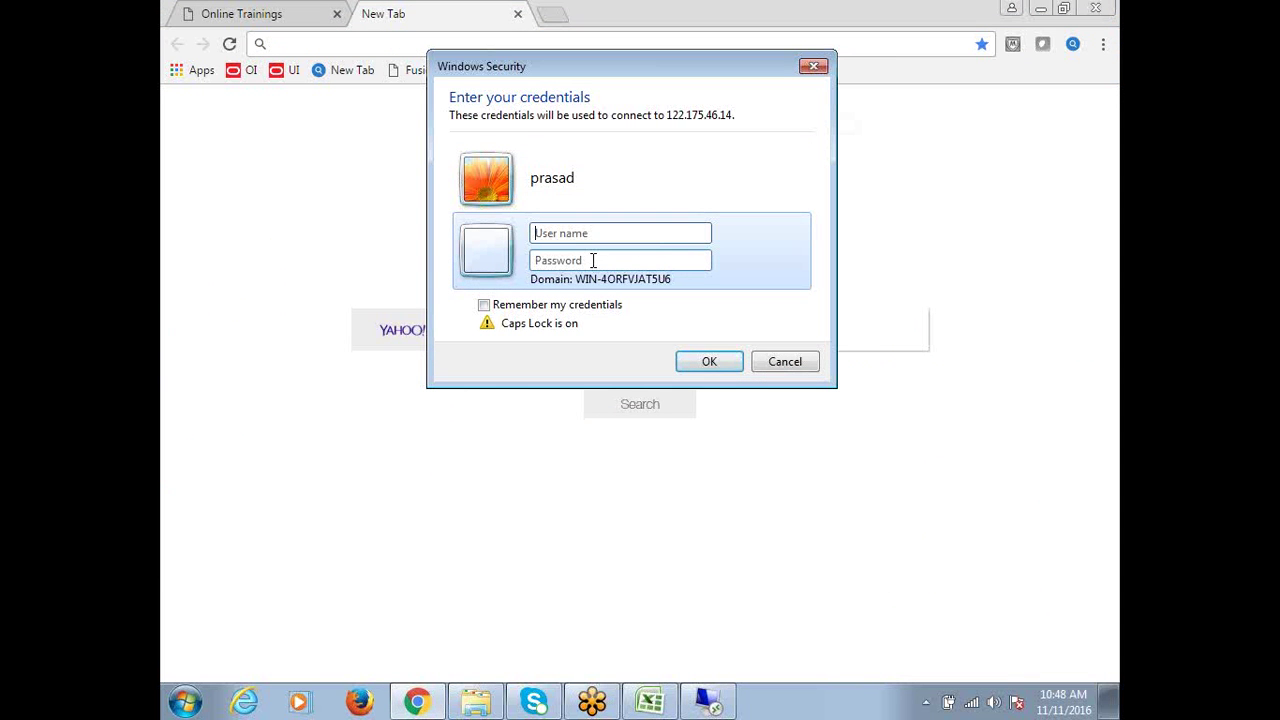
{"action": "type", "text": "LAXMAN"}
{"action": "key", "text": "Caps_Lock"}
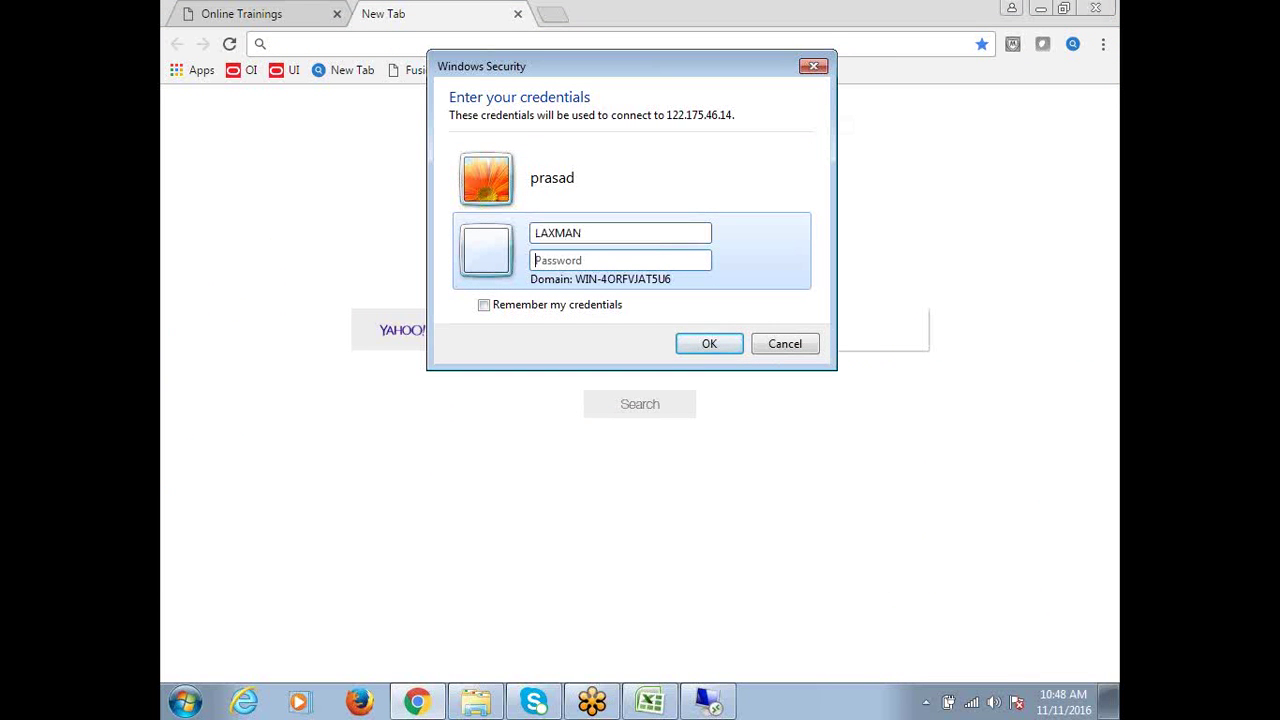
{"action": "type", "text": "****"}
{"action": "key", "text": "Return"}
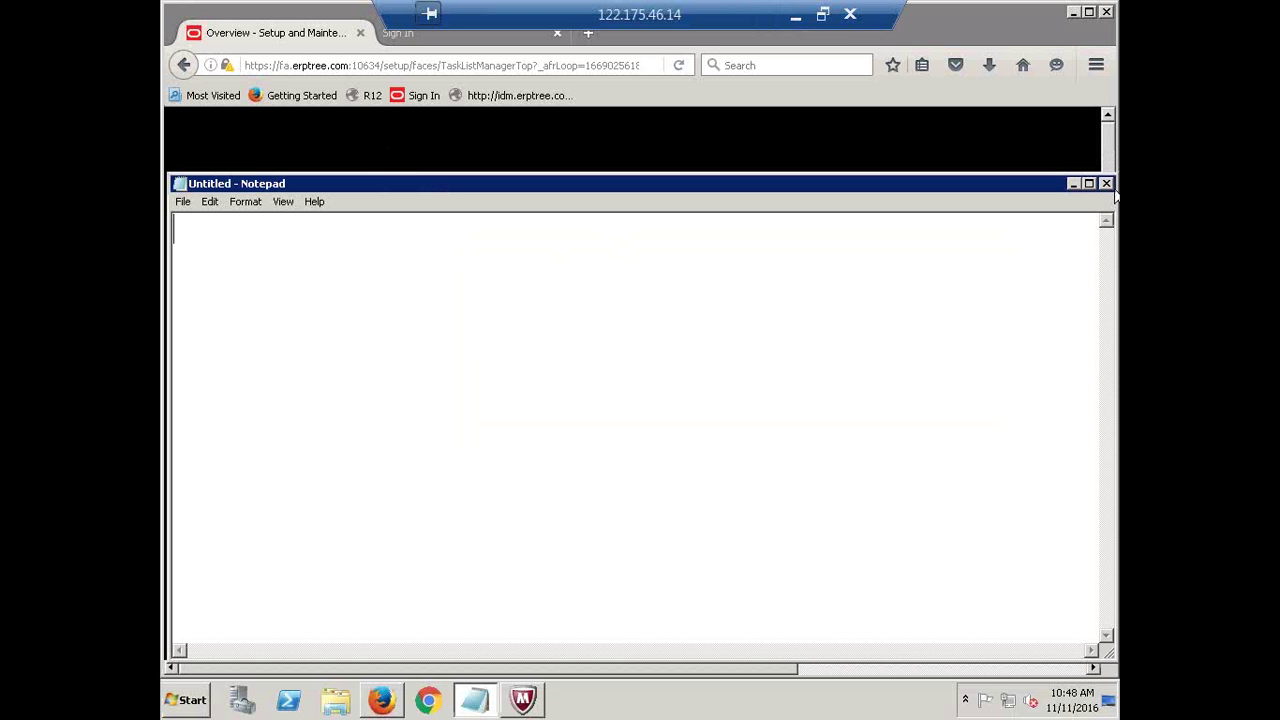
Close the empty Notepad, the security scan warning and the Page Expired dialog
{"action": "left_click", "coordinate": [1106, 184]}
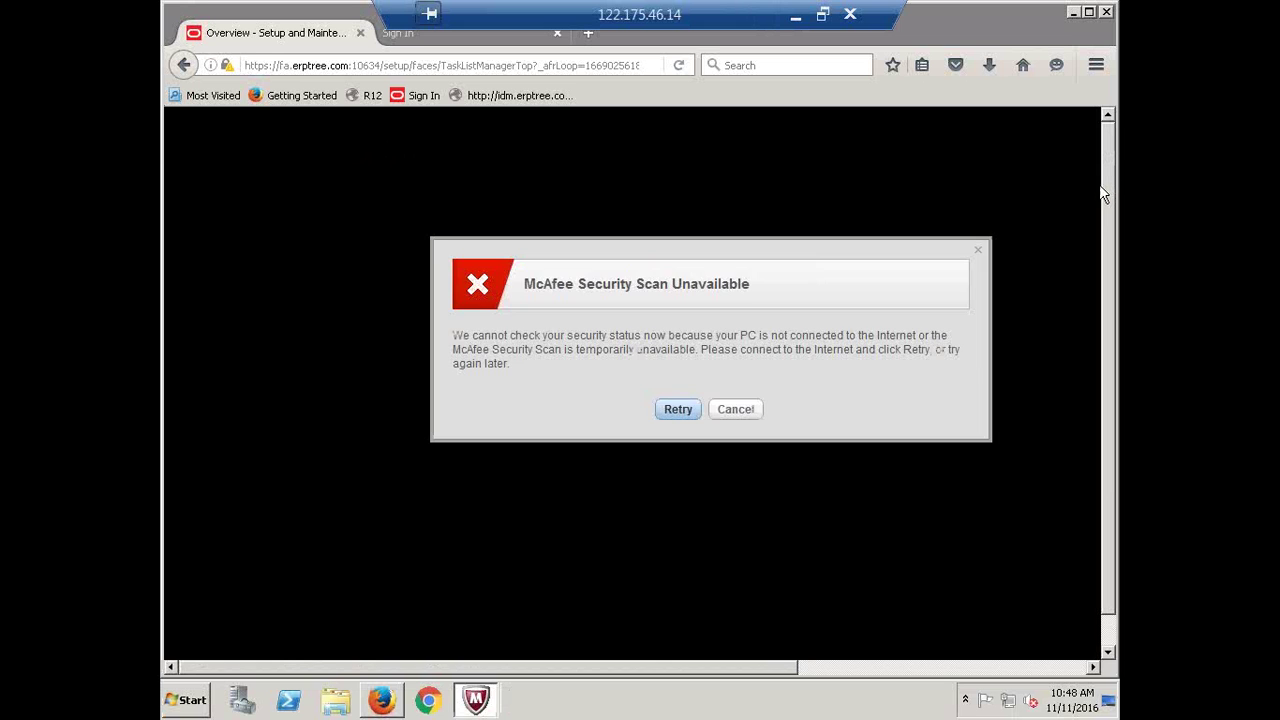
{"action": "left_click", "coordinate": [718, 416]}
{"action": "left_click", "coordinate": [738, 418]}
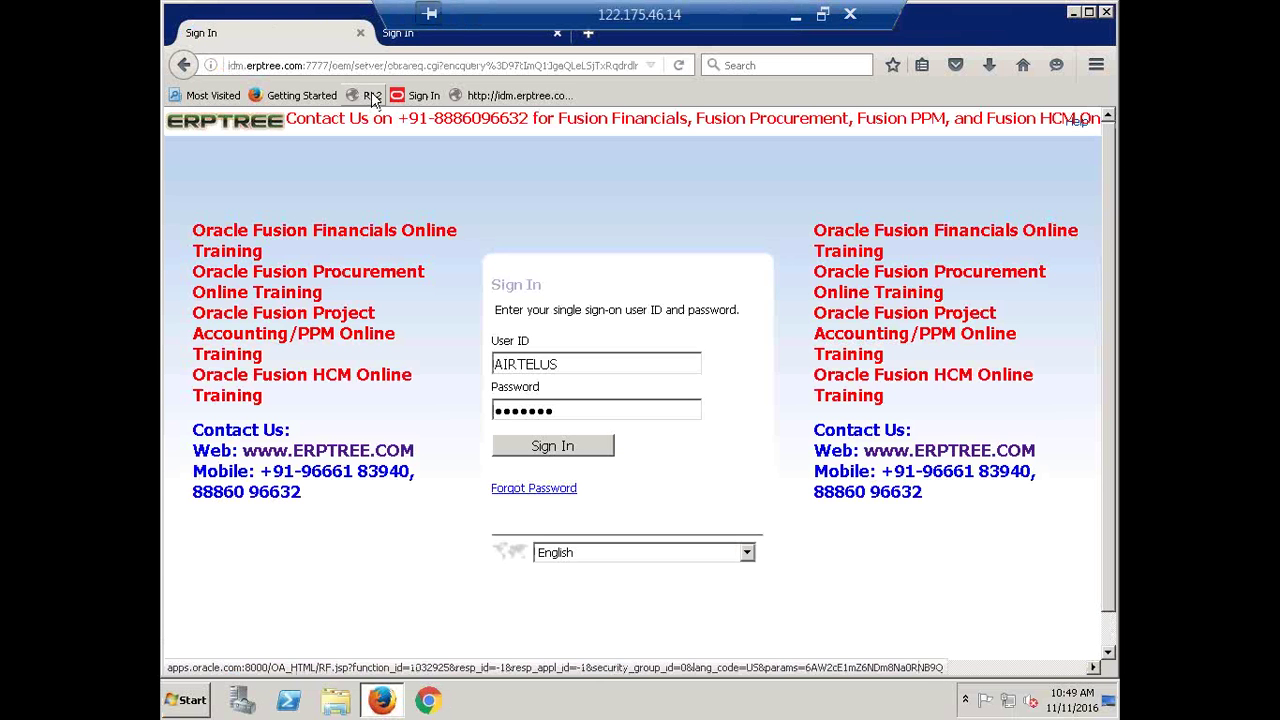
Open the R12 login page and sign in with the user name and password
{"action": "left_click", "coordinate": [372, 97]}
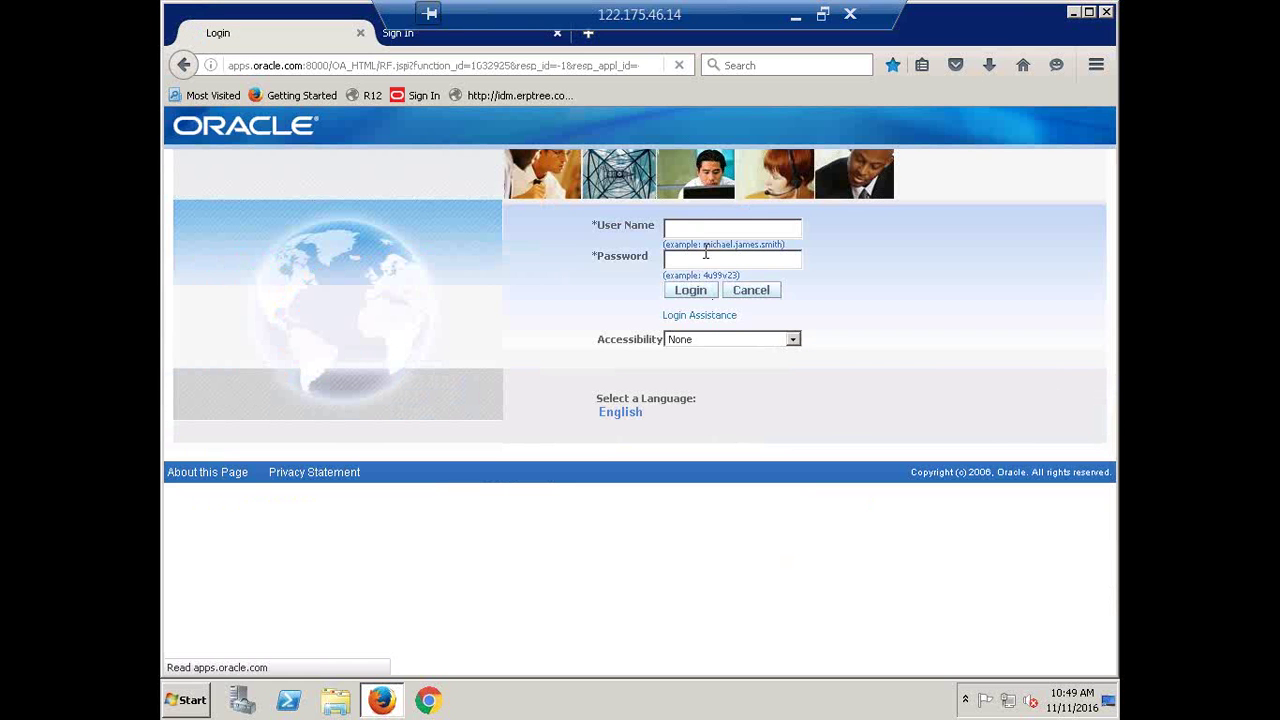
{"action": "left_click", "coordinate": [697, 228]}
{"action": "type", "text": "CA"}
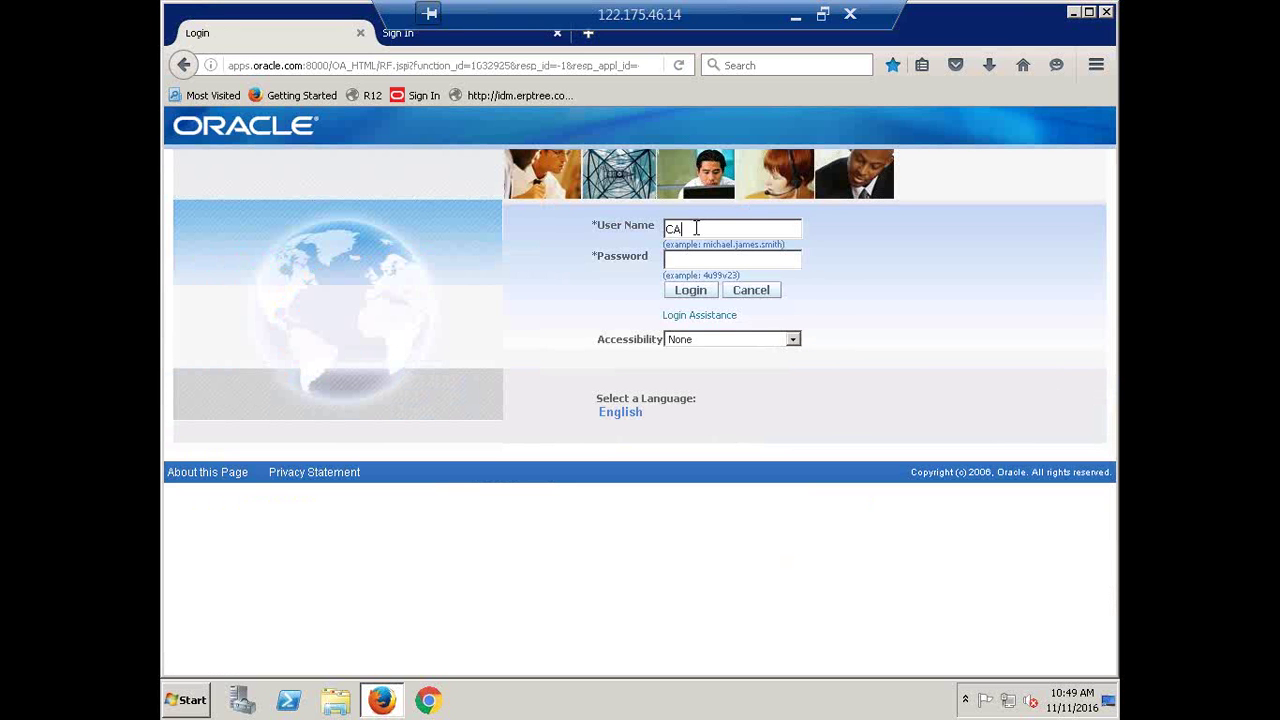
{"action": "type", "text": "LFRE"}
{"action": "key", "text": "Tab"}
{"action": "type", "text": "******"}
{"action": "key", "text": "Return"}
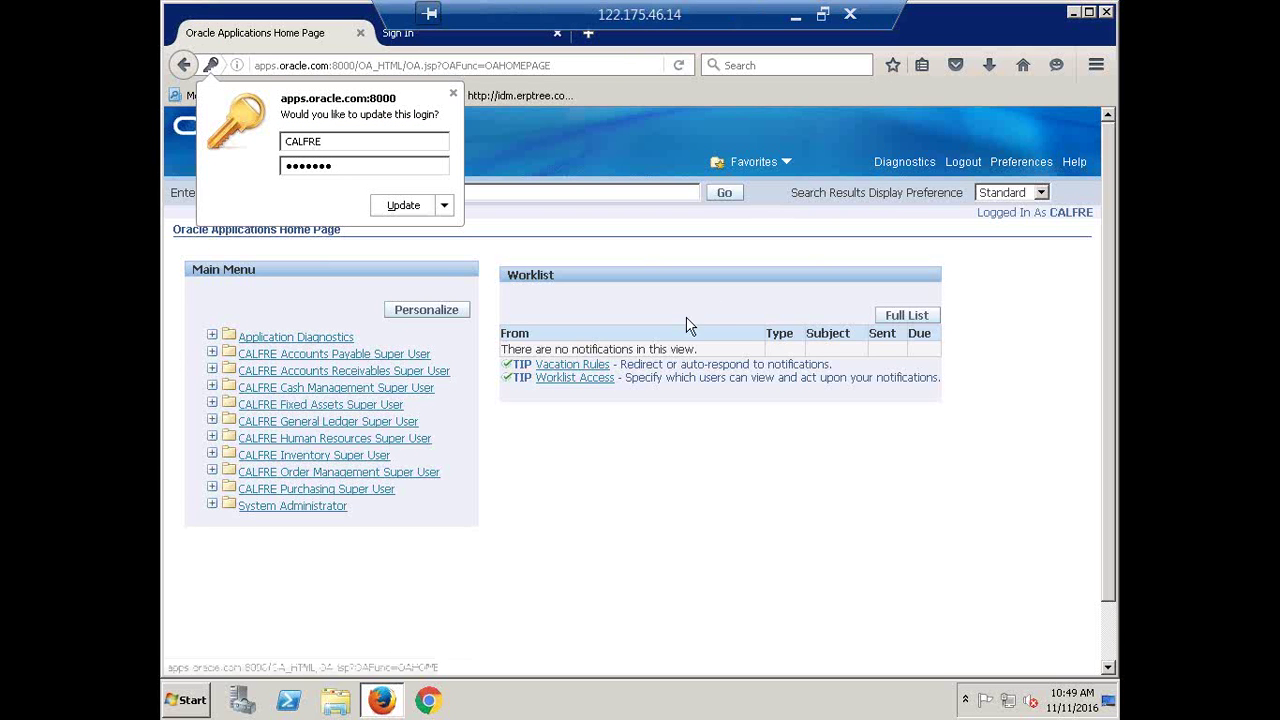
Expand CALFRE Accounts Payable Super User, then open and close the Funds Available form
{"action": "left_click", "coordinate": [453, 92]}
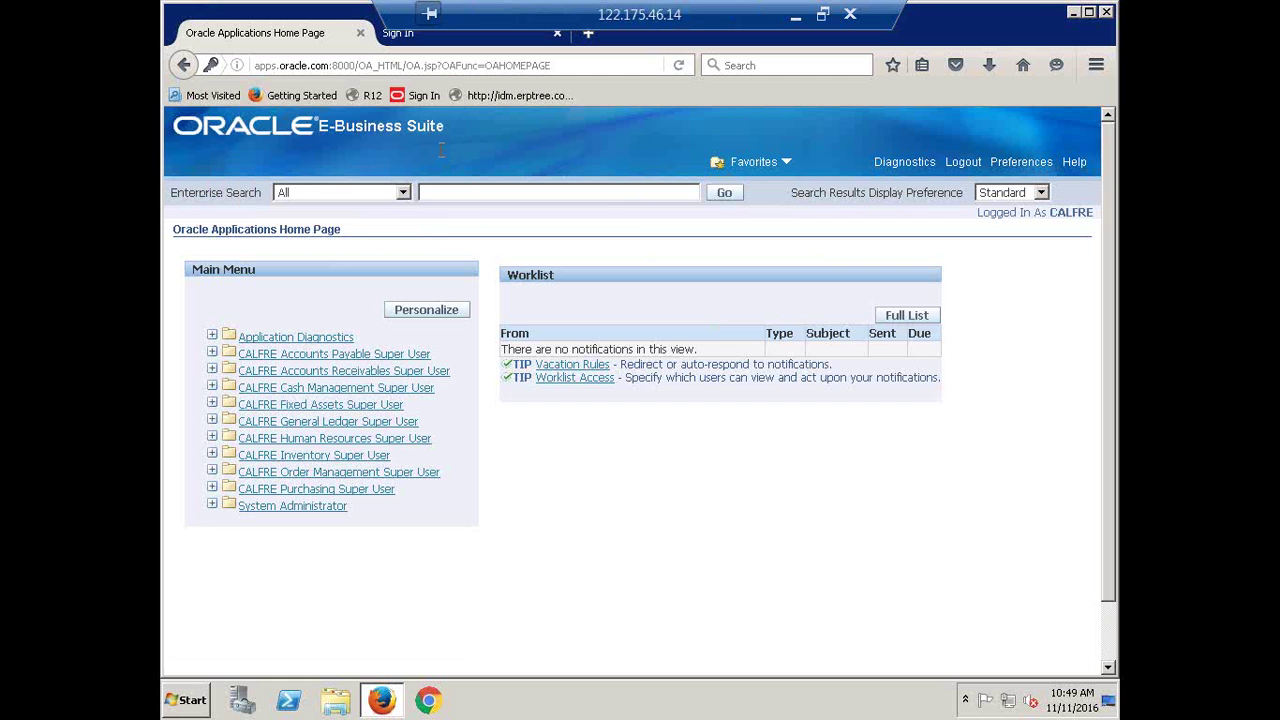
{"action": "left_click", "coordinate": [305, 387]}
{"action": "left_click", "coordinate": [298, 425]}
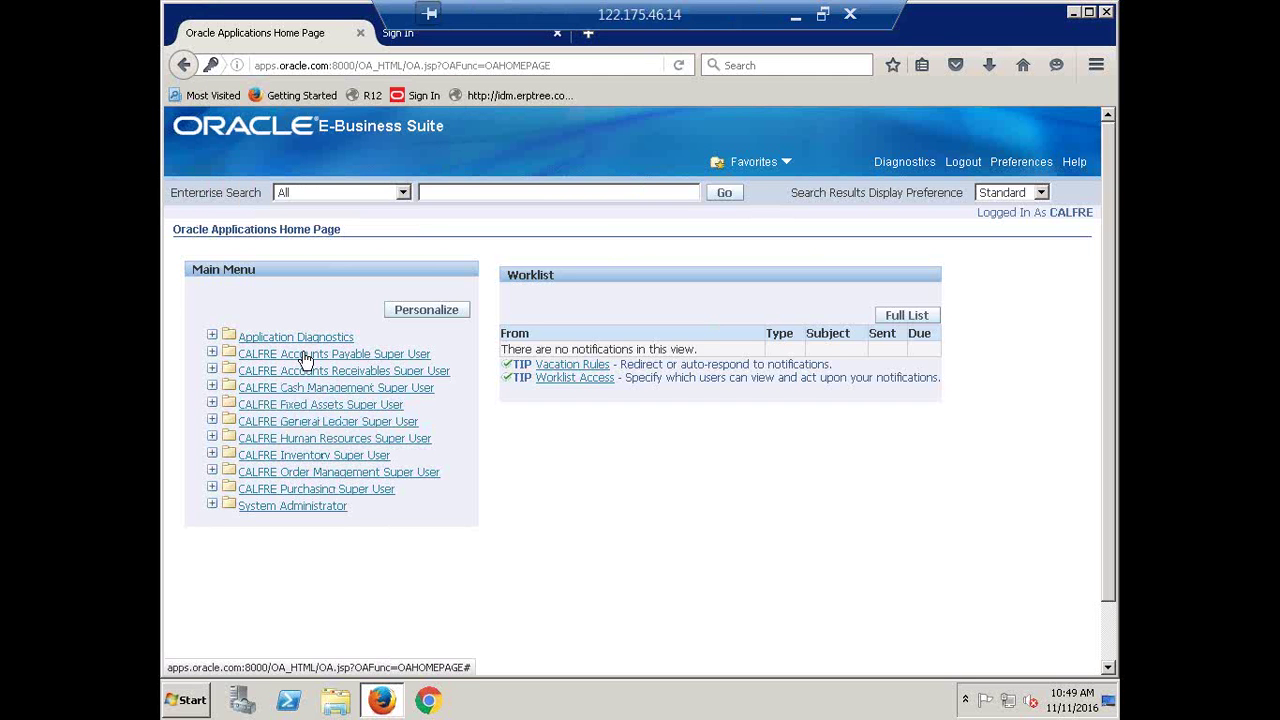
{"action": "left_click", "coordinate": [305, 356]}
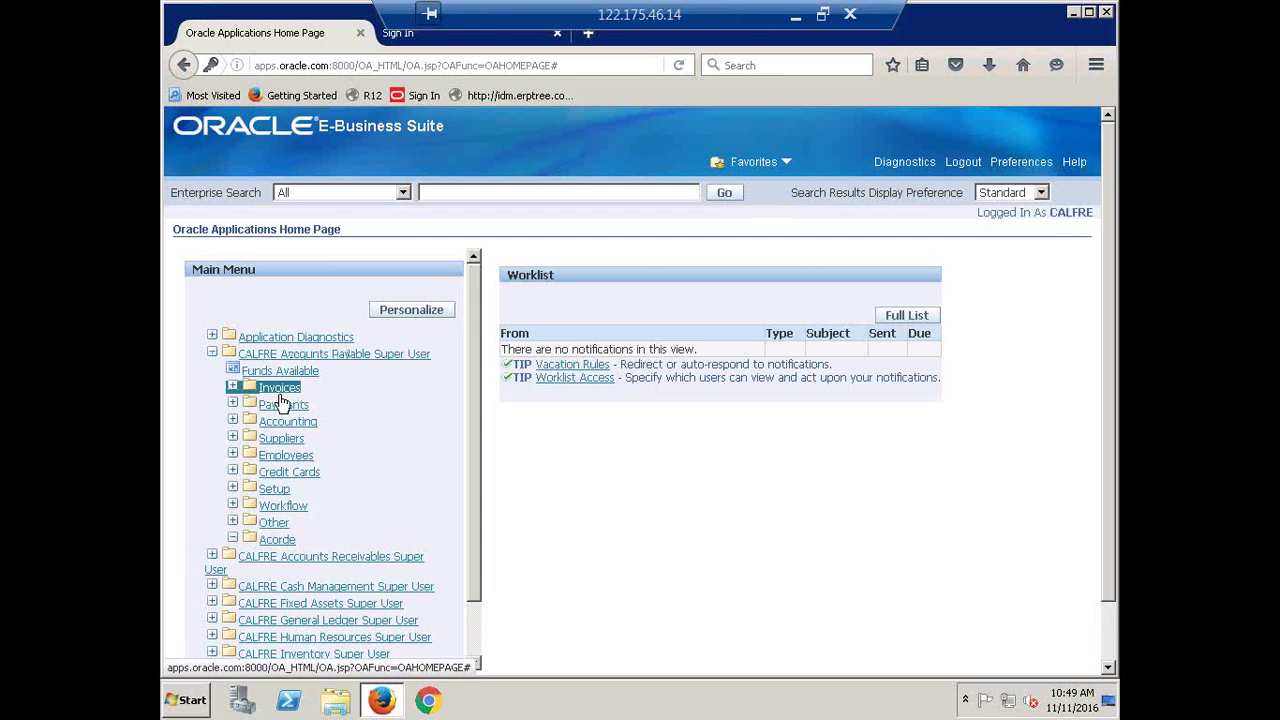
{"action": "left_click", "coordinate": [285, 371]}
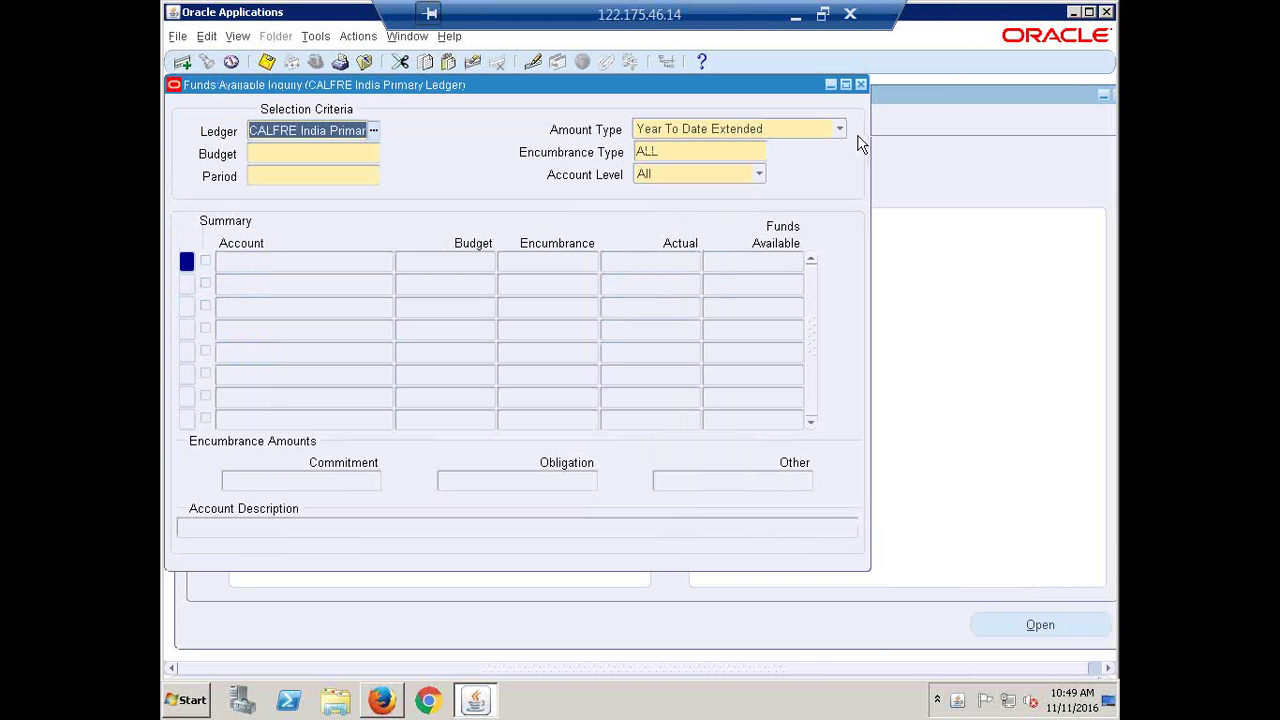
{"action": "left_click", "coordinate": [862, 85]}
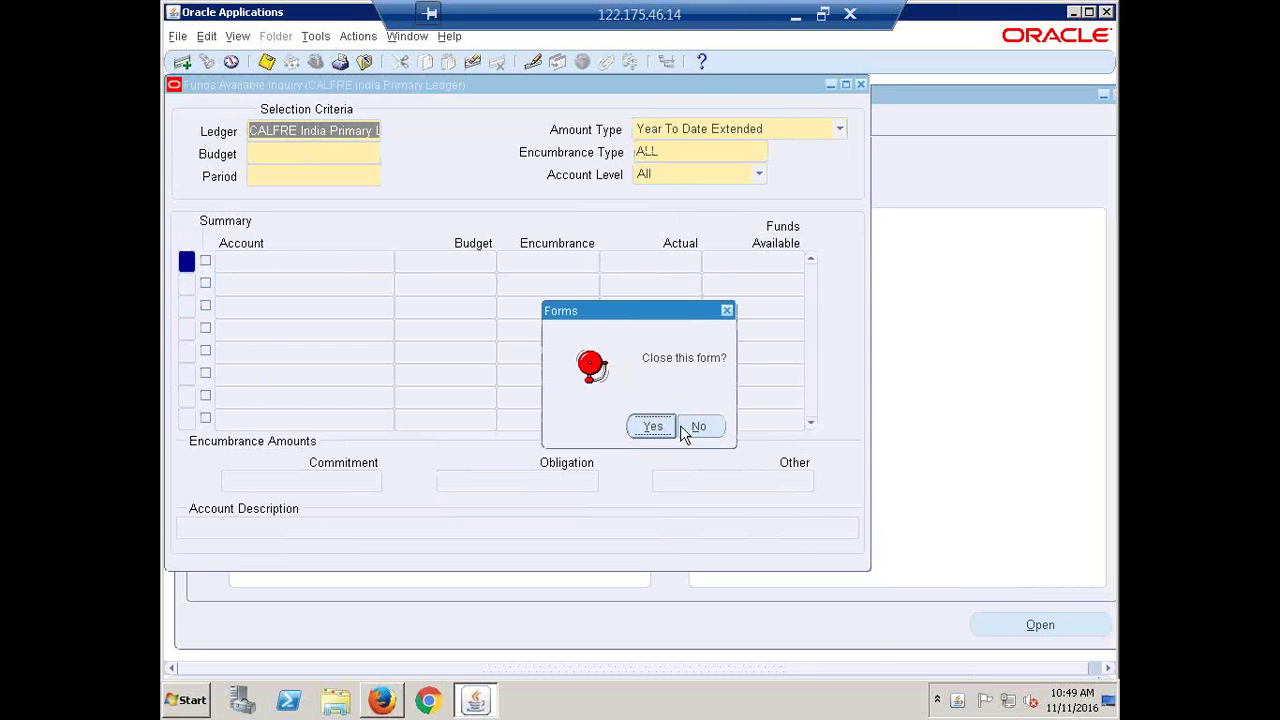
{"action": "left_click", "coordinate": [636, 434]}
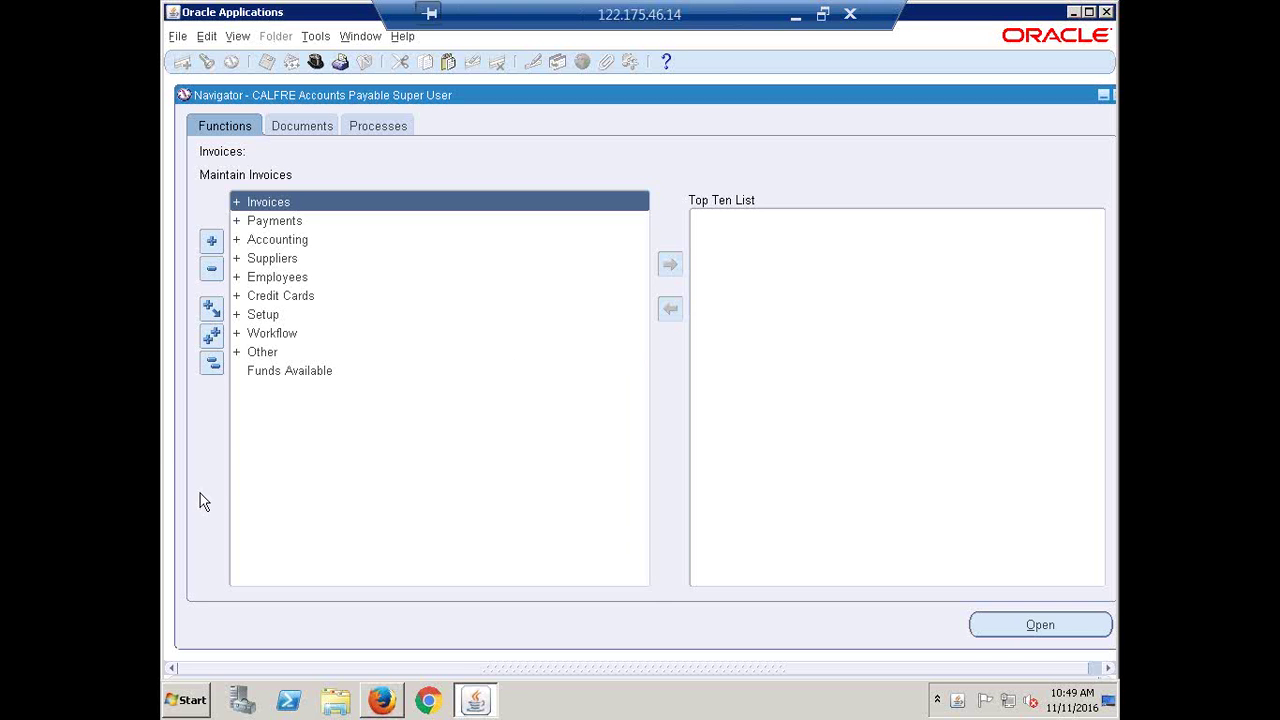
Expand Setup > Options and move down to Payables System Setup
{"action": "left_click", "coordinate": [264, 316]}
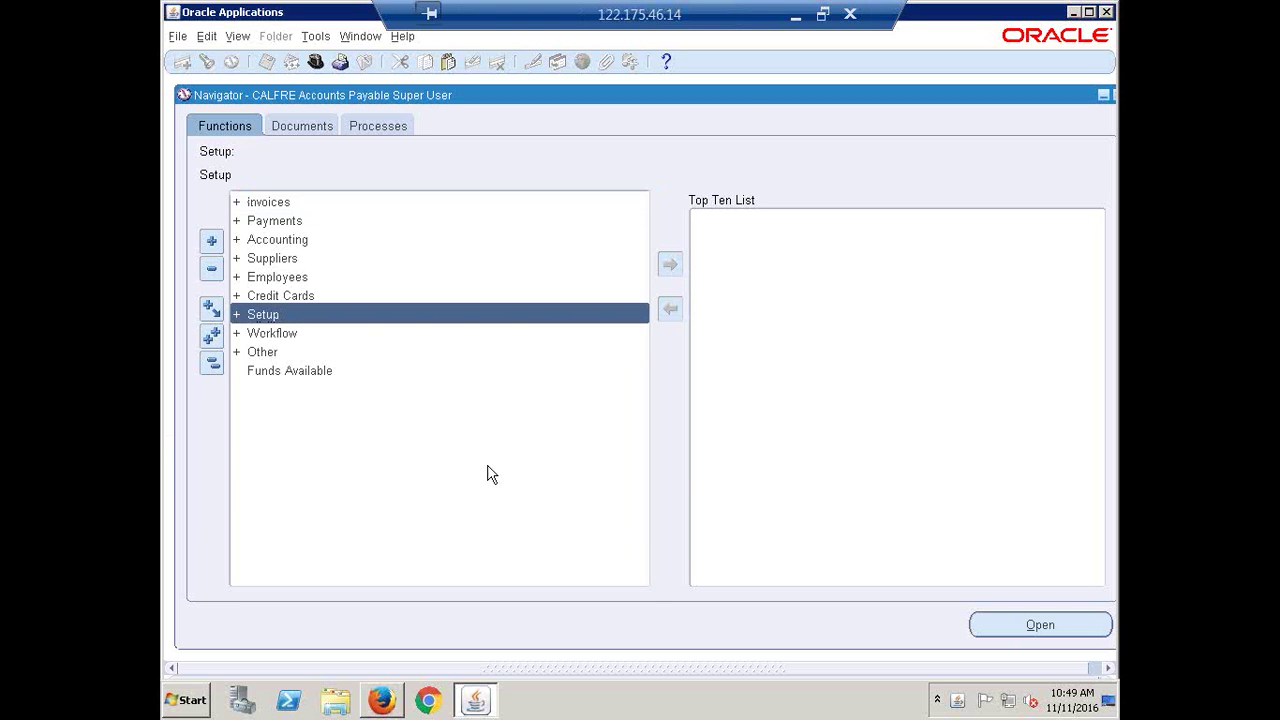
{"action": "key", "text": "Return"}
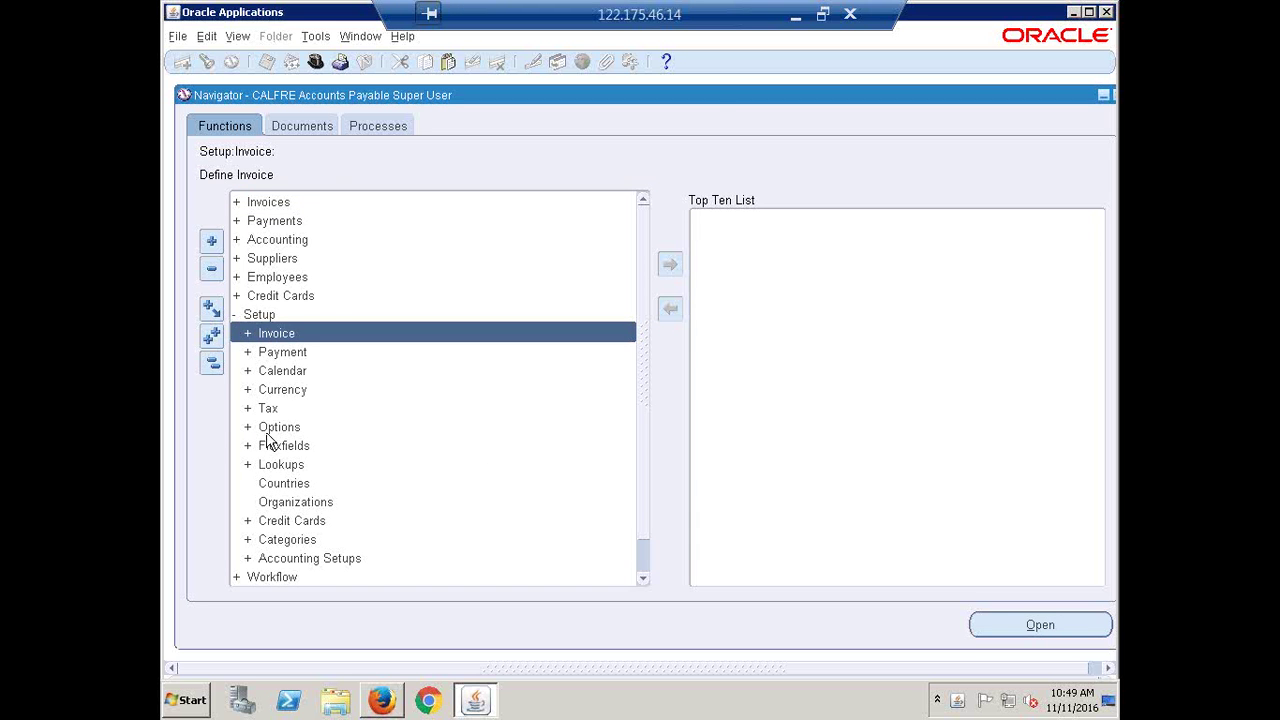
{"action": "left_click", "coordinate": [267, 434]}
{"action": "key", "text": "Return"}
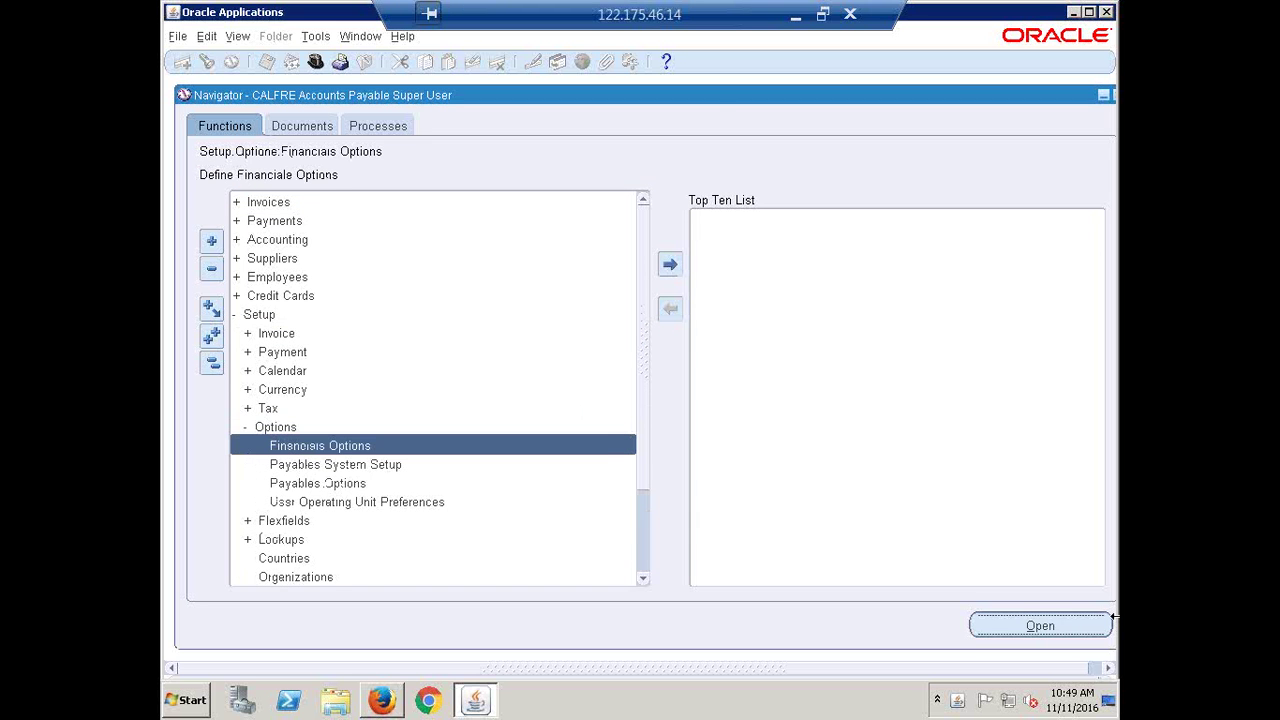
{"action": "key", "text": "Down"}
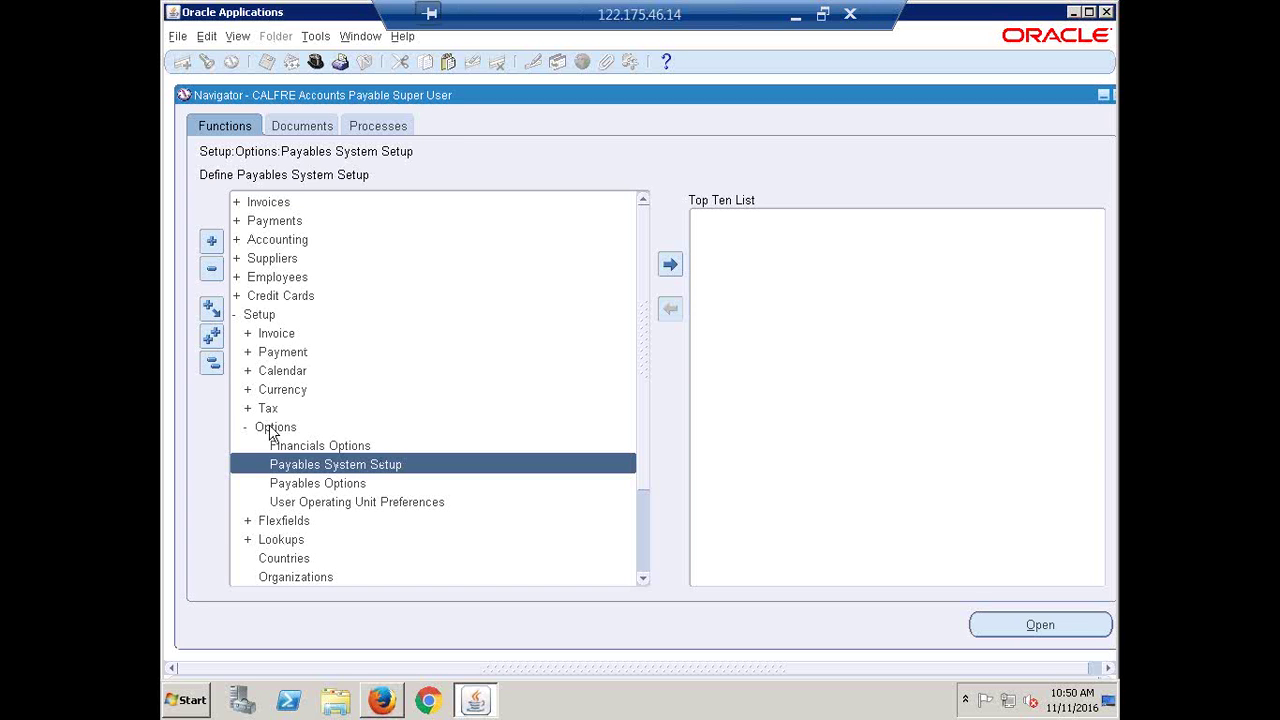
Open Payables System Setup, keep Automatic supplier numbering, and check next number 26 and INR invoice currency
{"action": "double_click", "coordinate": [336, 466]}
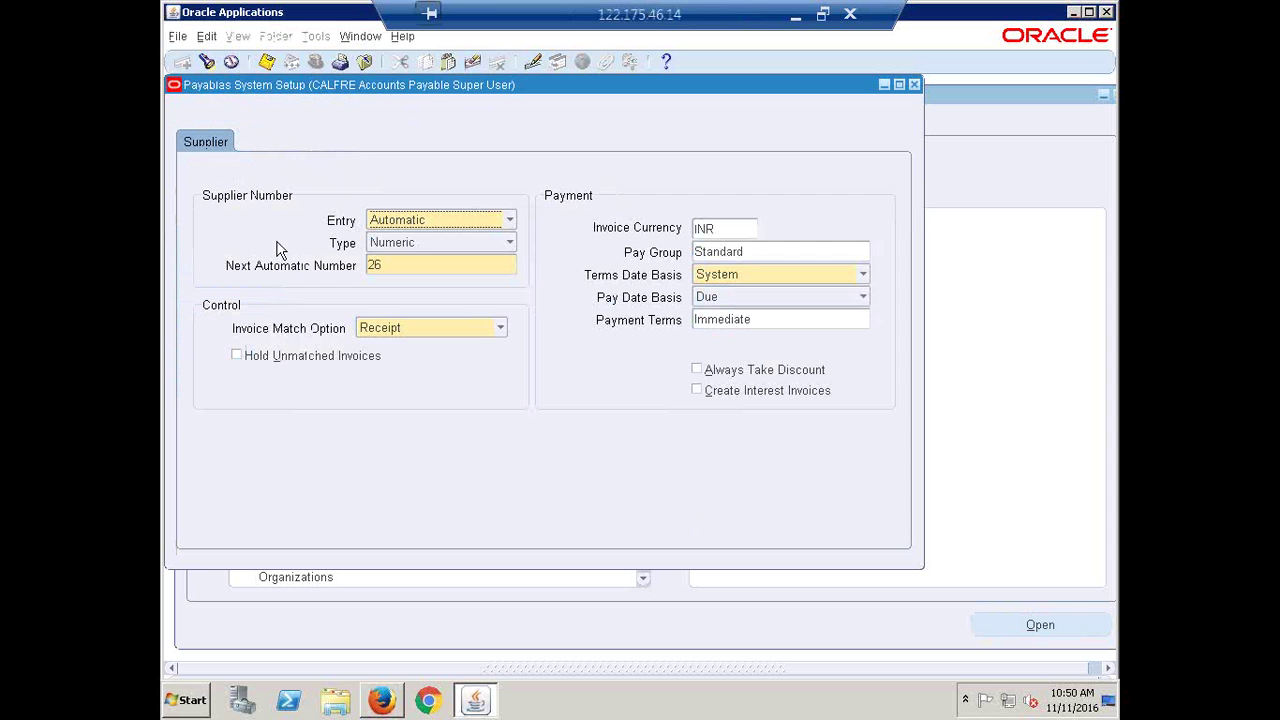
{"action": "left_click", "coordinate": [507, 220]}
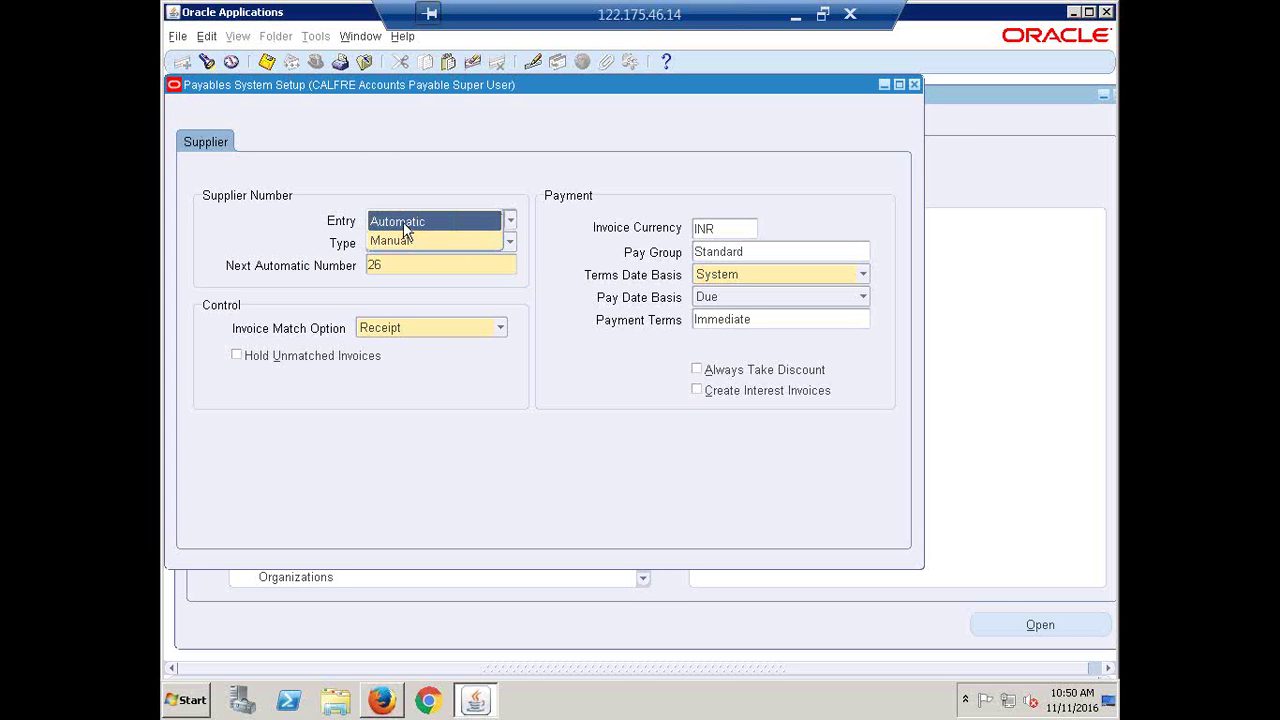
{"action": "left_click", "coordinate": [367, 140]}
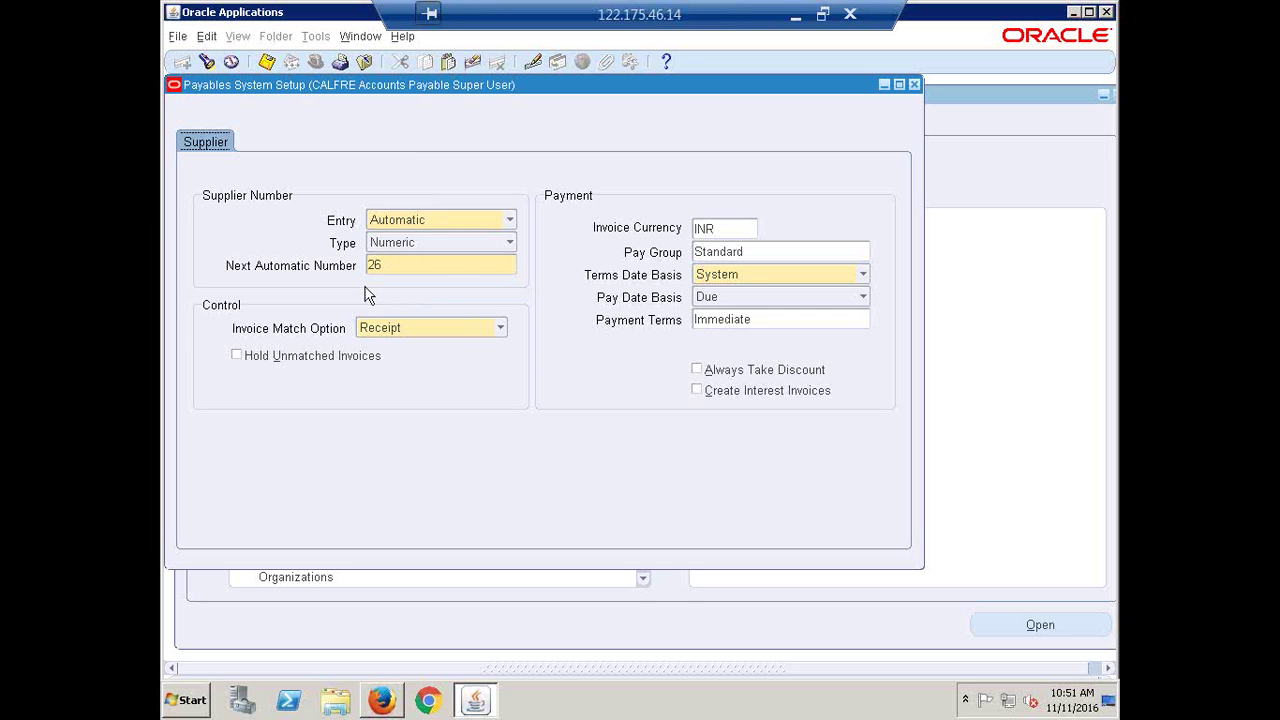
{"action": "left_click", "coordinate": [400, 265]}
{"action": "double_click", "coordinate": [400, 265]}
{"action": "left_click", "coordinate": [725, 227]}
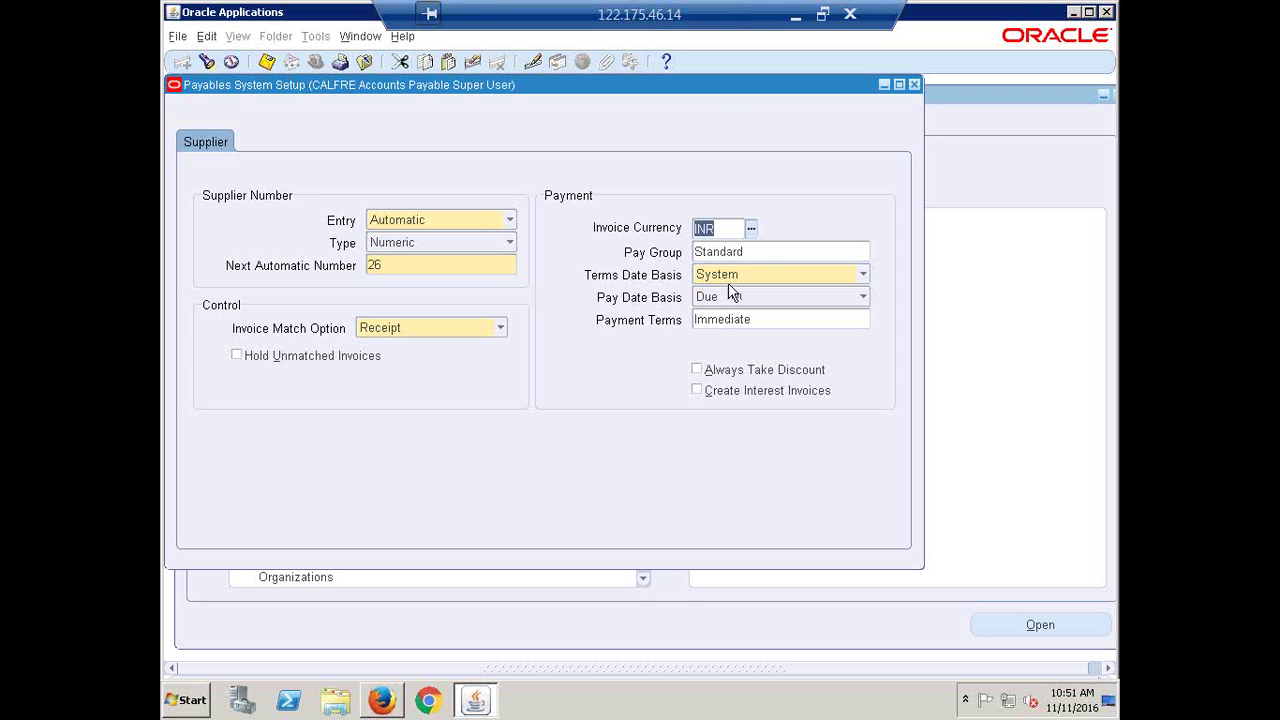
{"action": "left_click", "coordinate": [804, 184]}
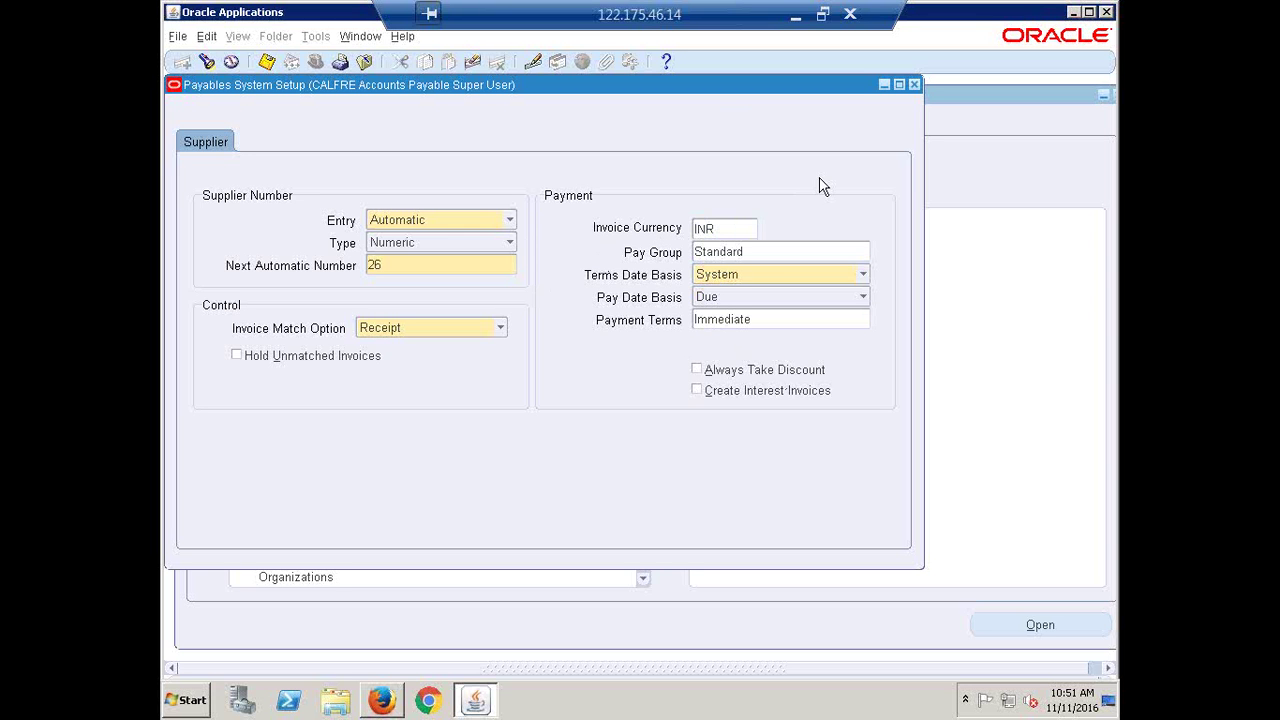
{"action": "left_click", "coordinate": [183, 379]}
{"action": "left_click", "coordinate": [716, 229]}
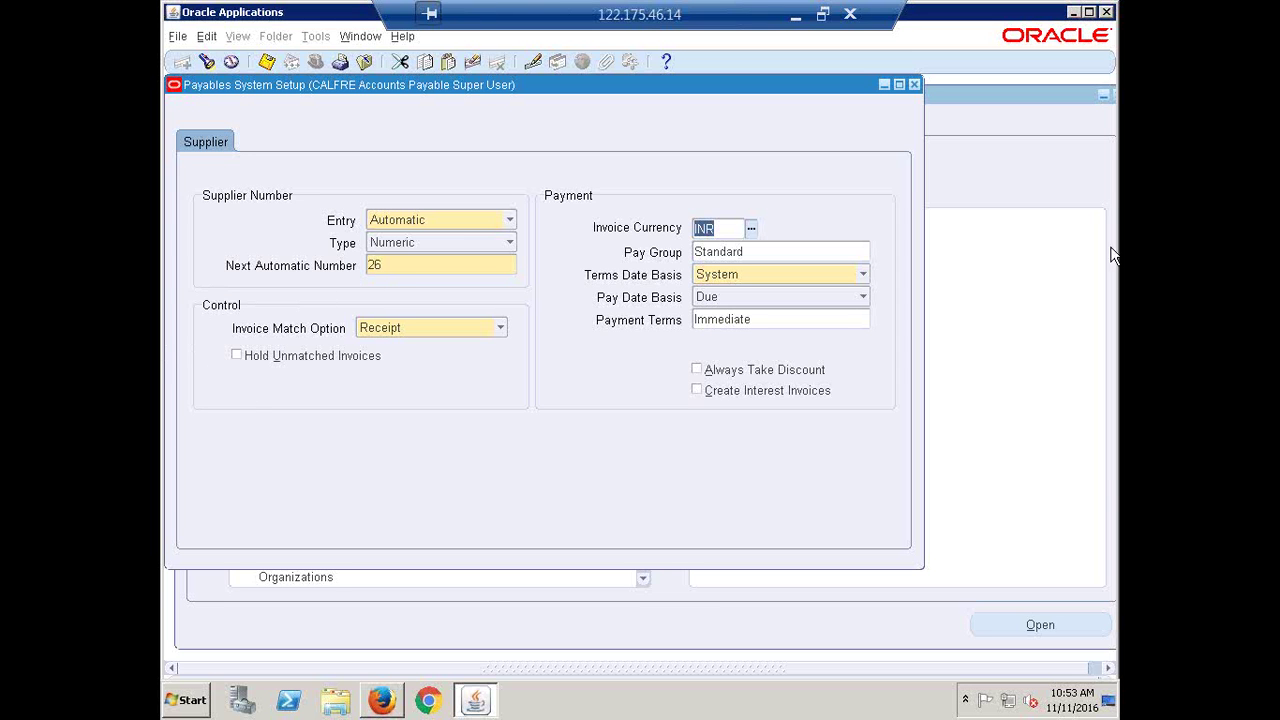
{"action": "left_click", "coordinate": [774, 251]}
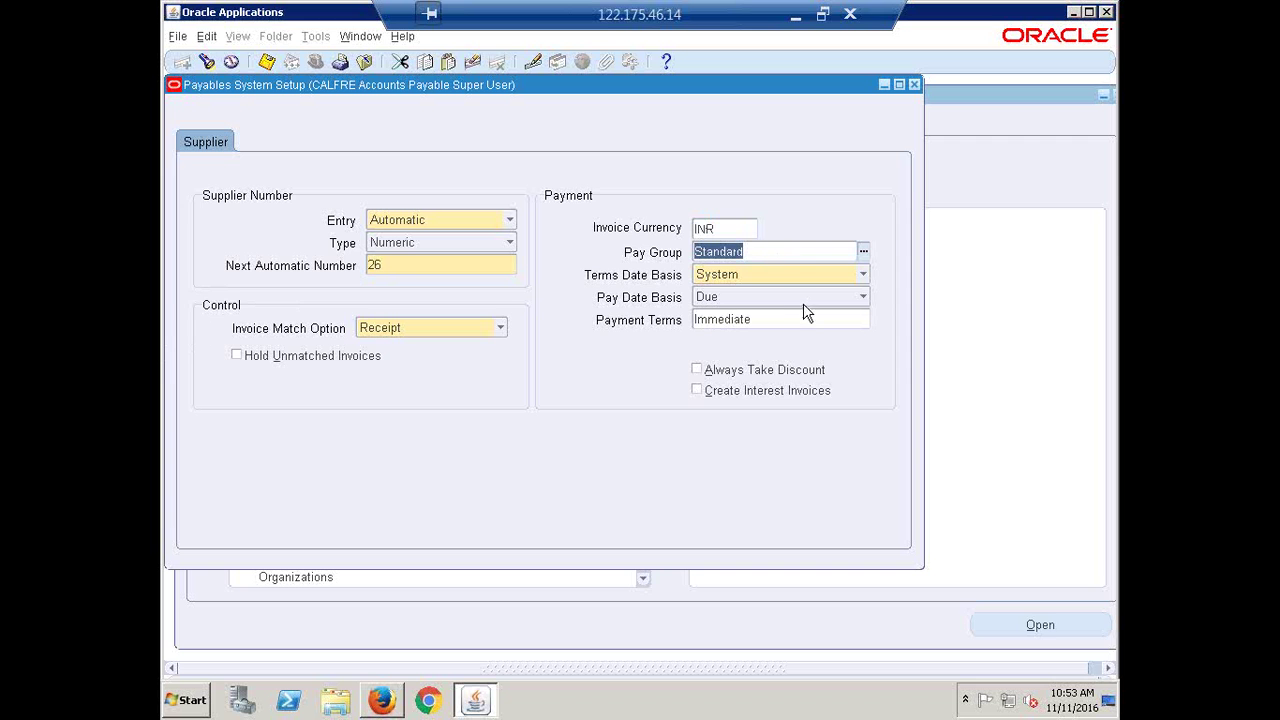
{"action": "left_click", "coordinate": [731, 296]}
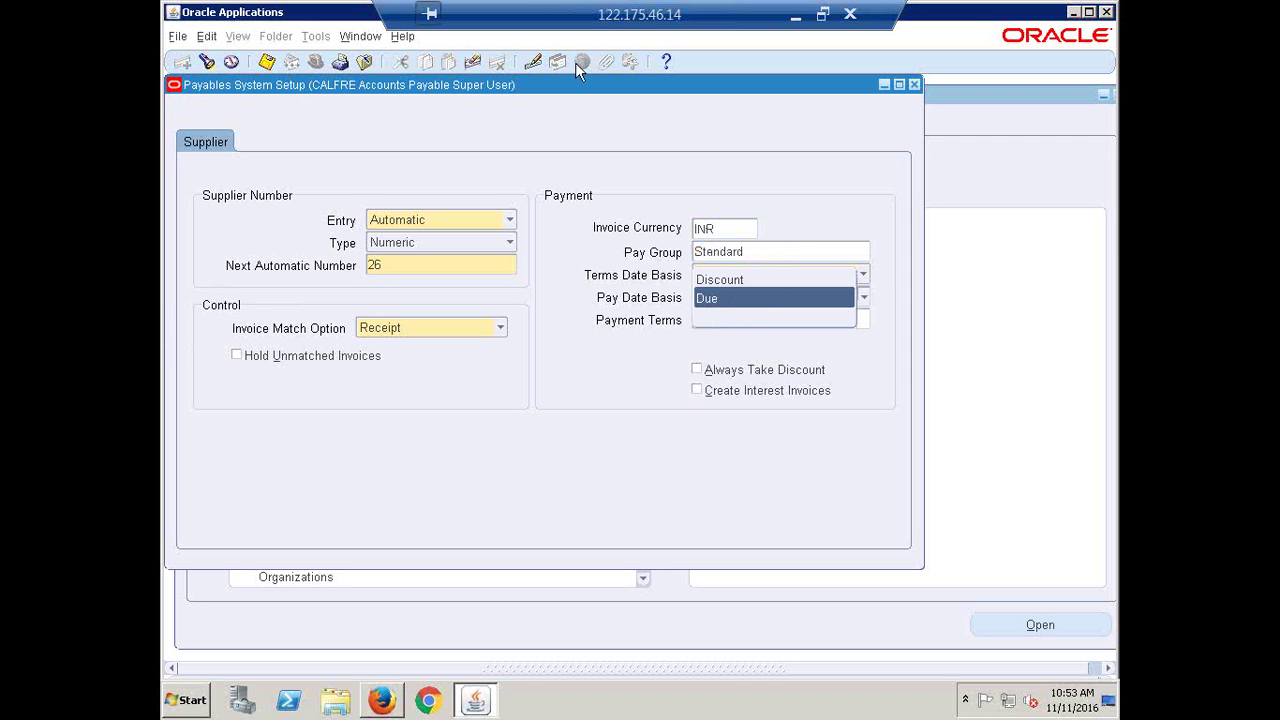
{"action": "left_click", "coordinate": [618, 128]}
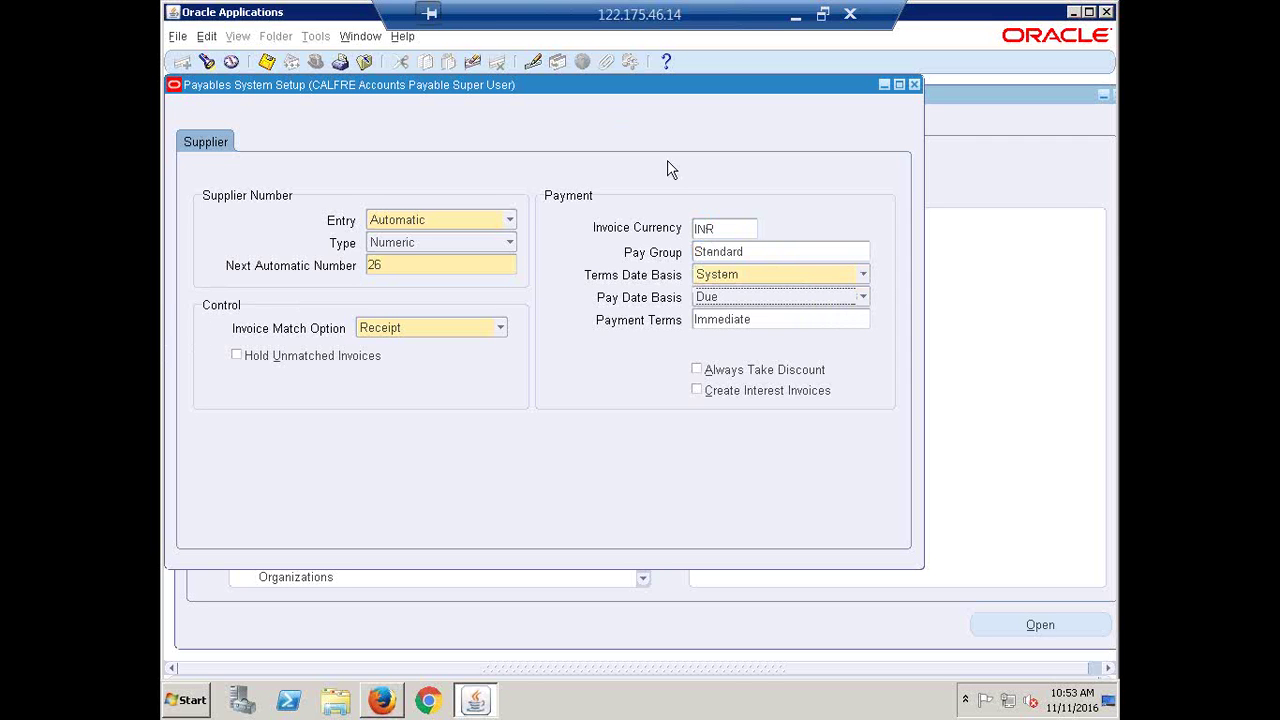
{"action": "left_click_drag", "start_coordinate": [474, 94], "coordinate": [545, 158]}
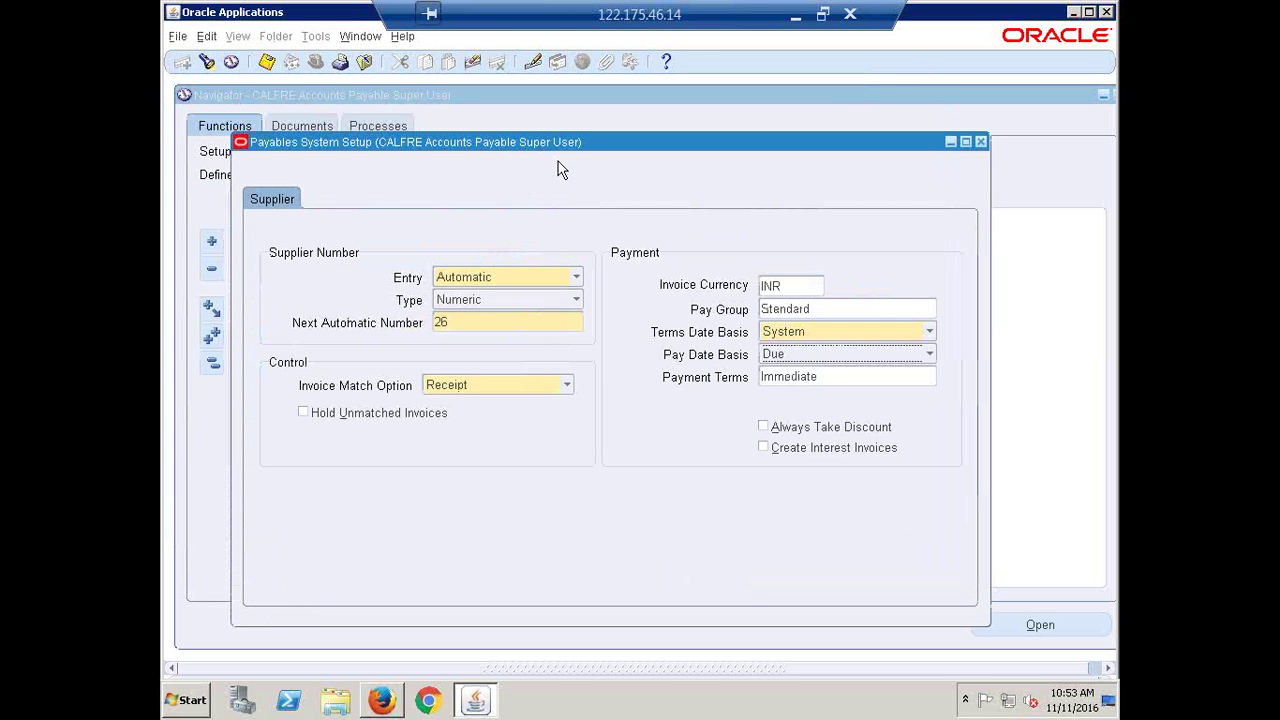
Reposition the Payables System Setup window a couple of times, then close the form
{"action": "left_click_drag", "start_coordinate": [565, 139], "coordinate": [552, 98]}
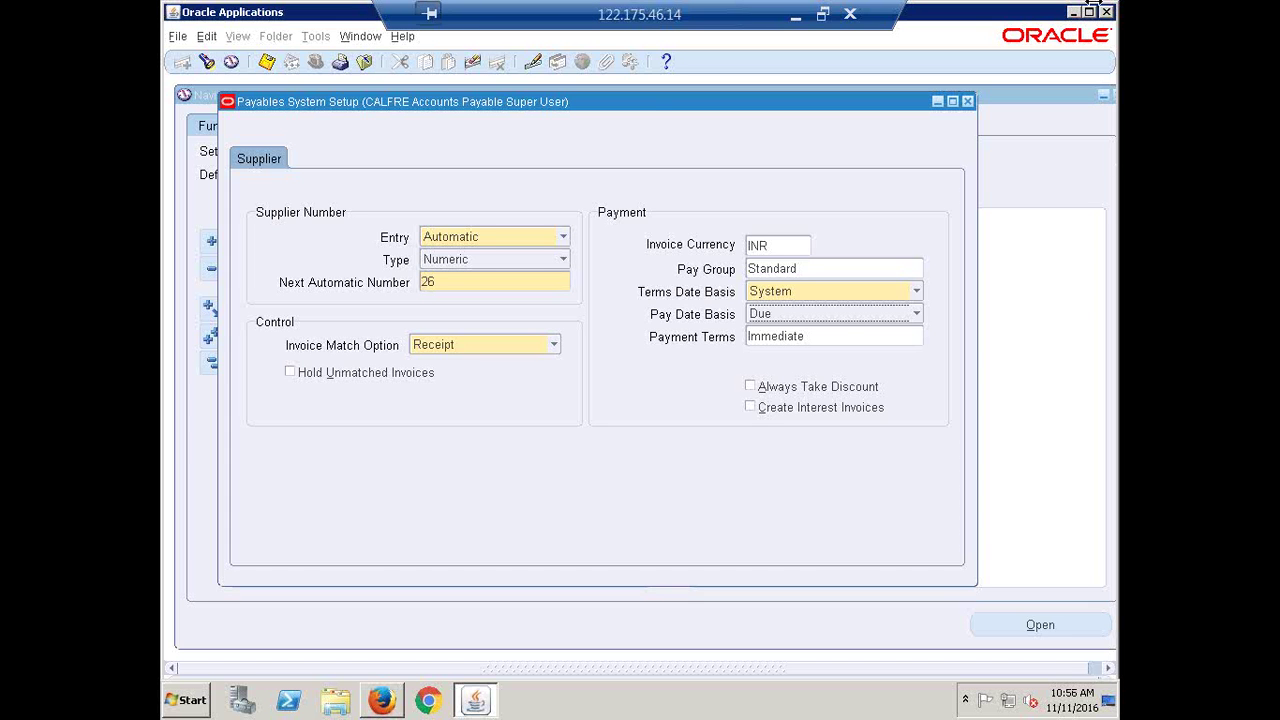
{"action": "left_click_drag", "start_coordinate": [643, 109], "coordinate": [614, 120]}
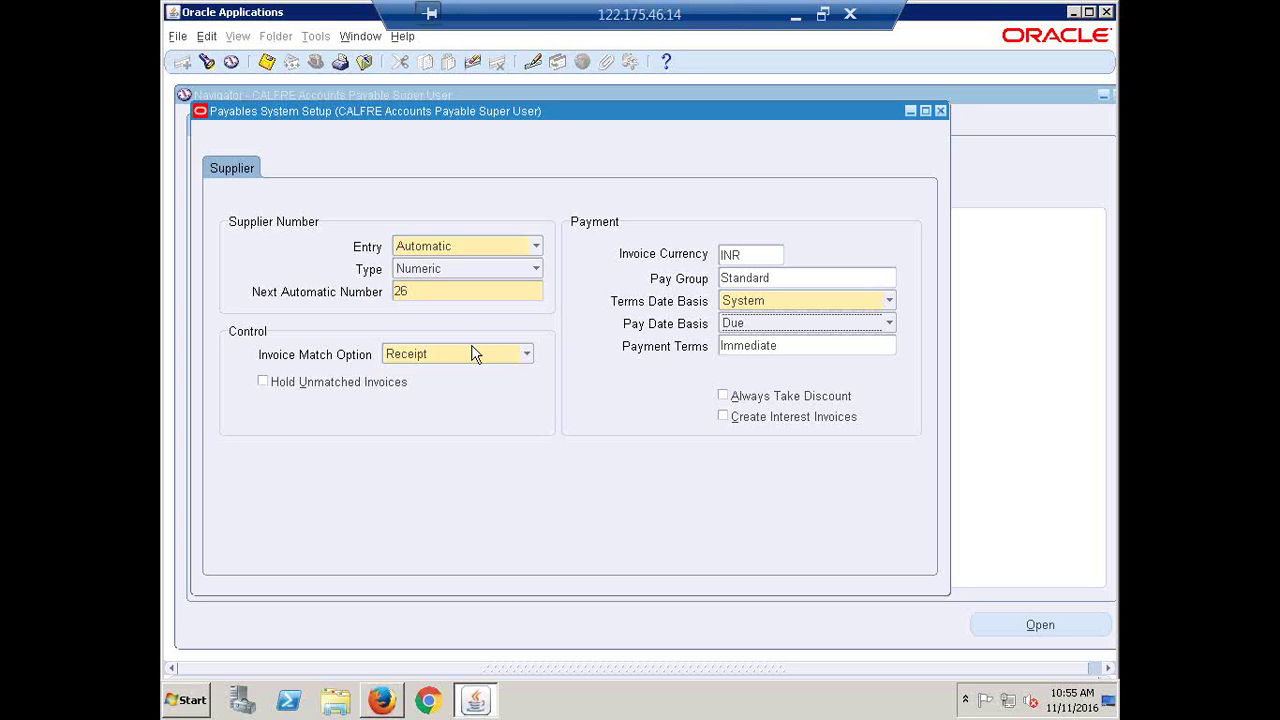
{"action": "left_click", "coordinate": [940, 111]}
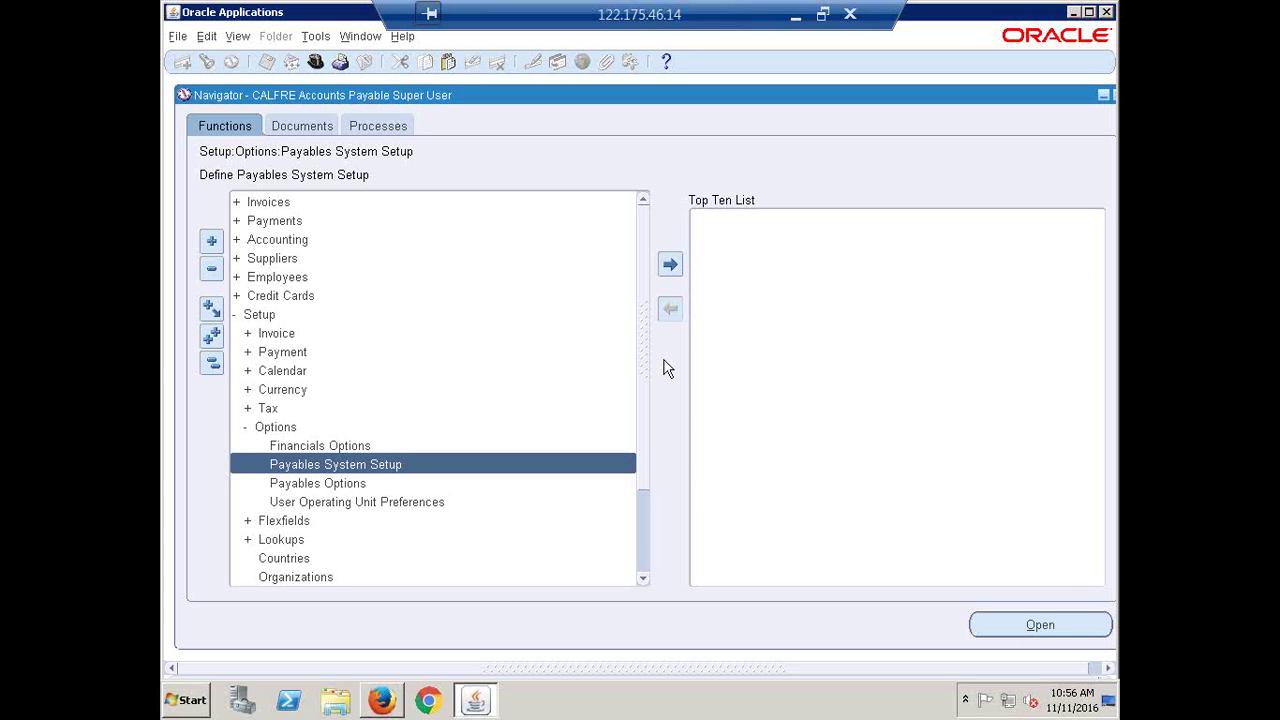
Select Financials Options under Setup > Options in the Navigator
{"action": "left_click", "coordinate": [300, 446]}
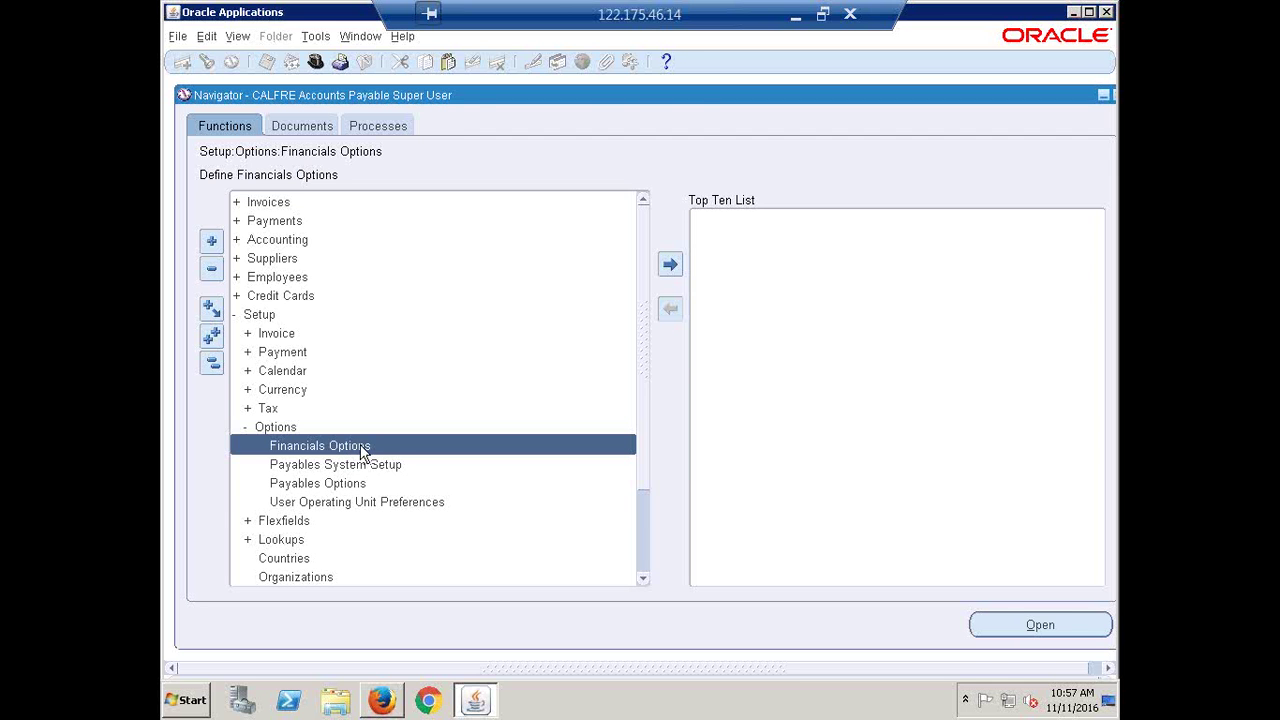
Open Financials Options, view its Supplier Purchasing, Human Resources and Accounting tabs, then close it
{"action": "double_click", "coordinate": [362, 449]}
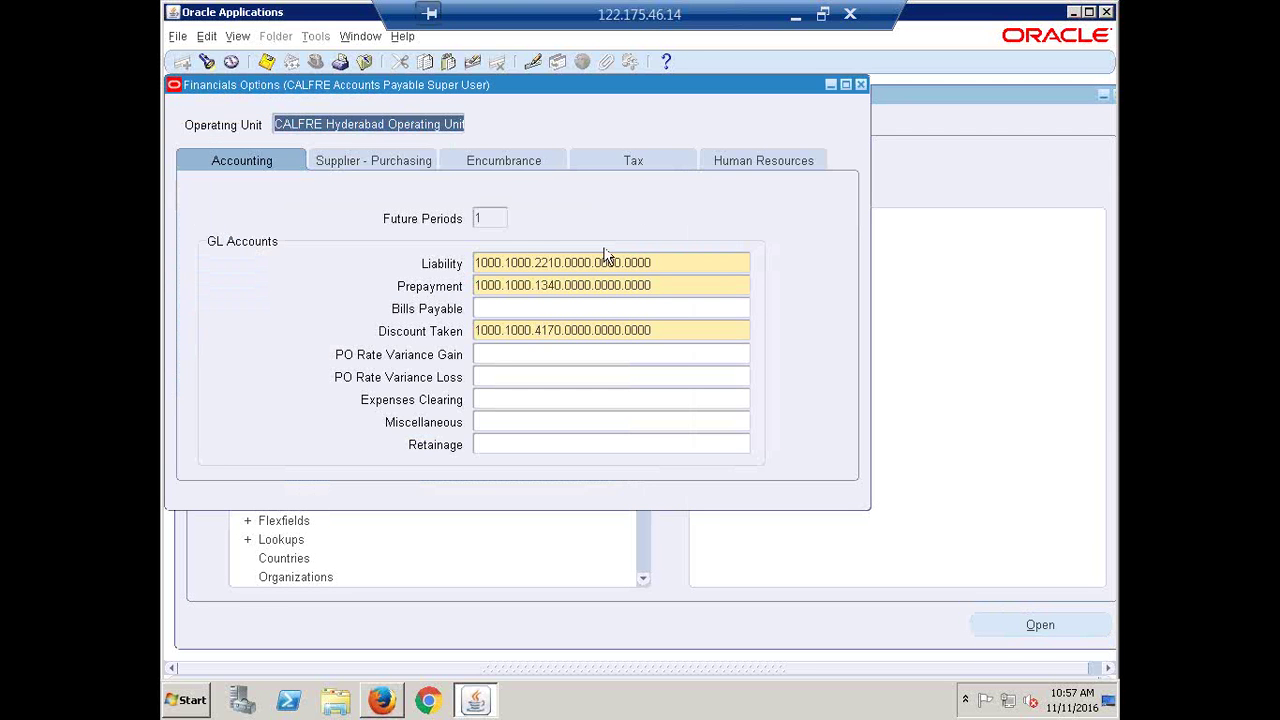
{"action": "left_click", "coordinate": [369, 159]}
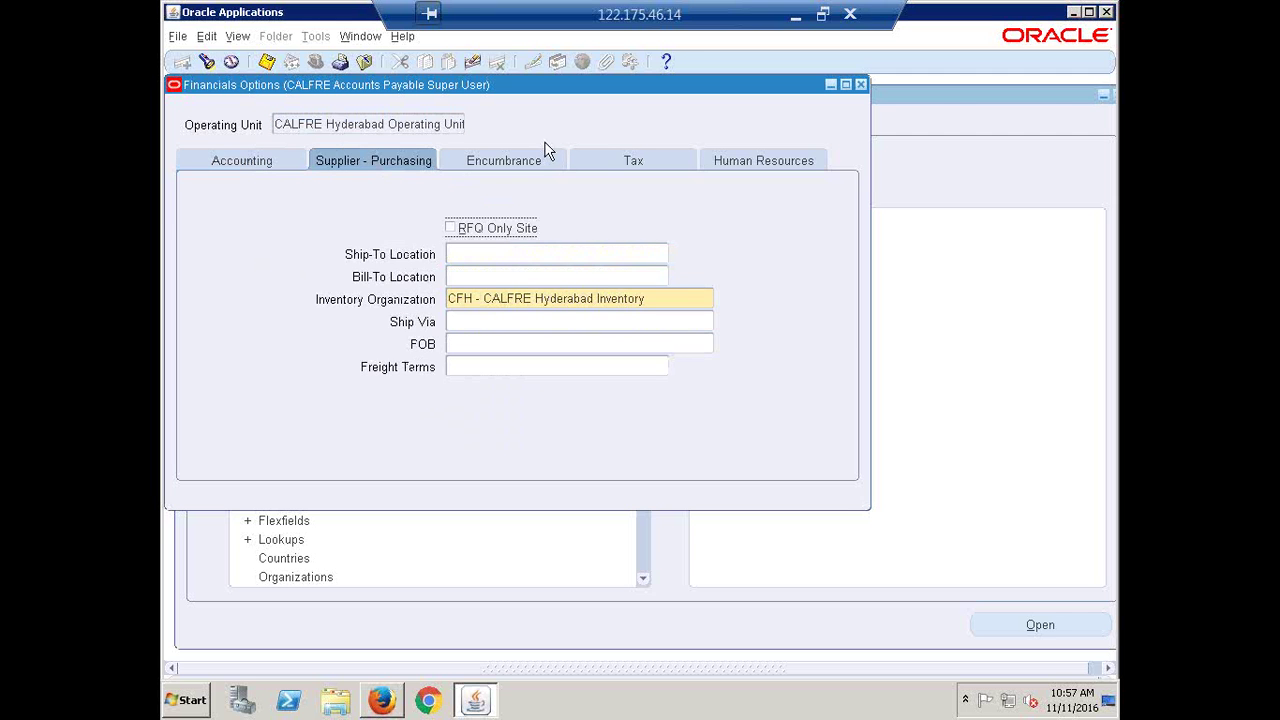
{"action": "left_click", "coordinate": [772, 160]}
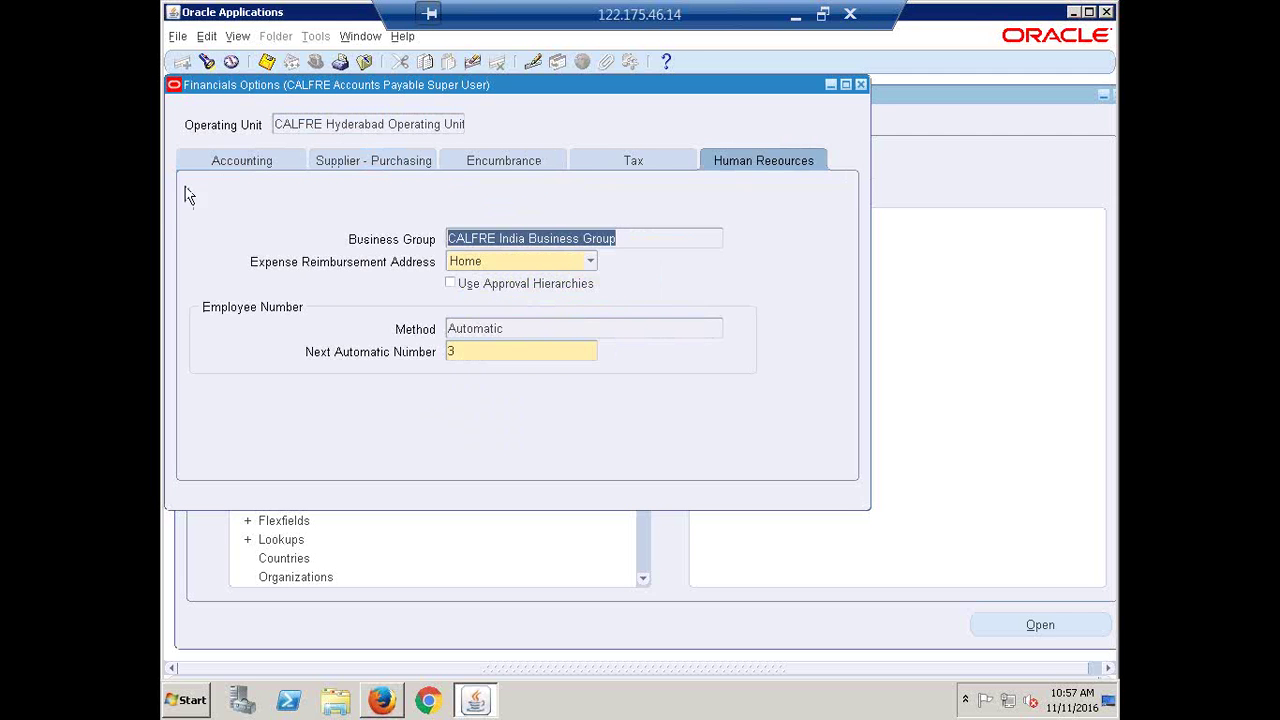
{"action": "left_click", "coordinate": [226, 168]}
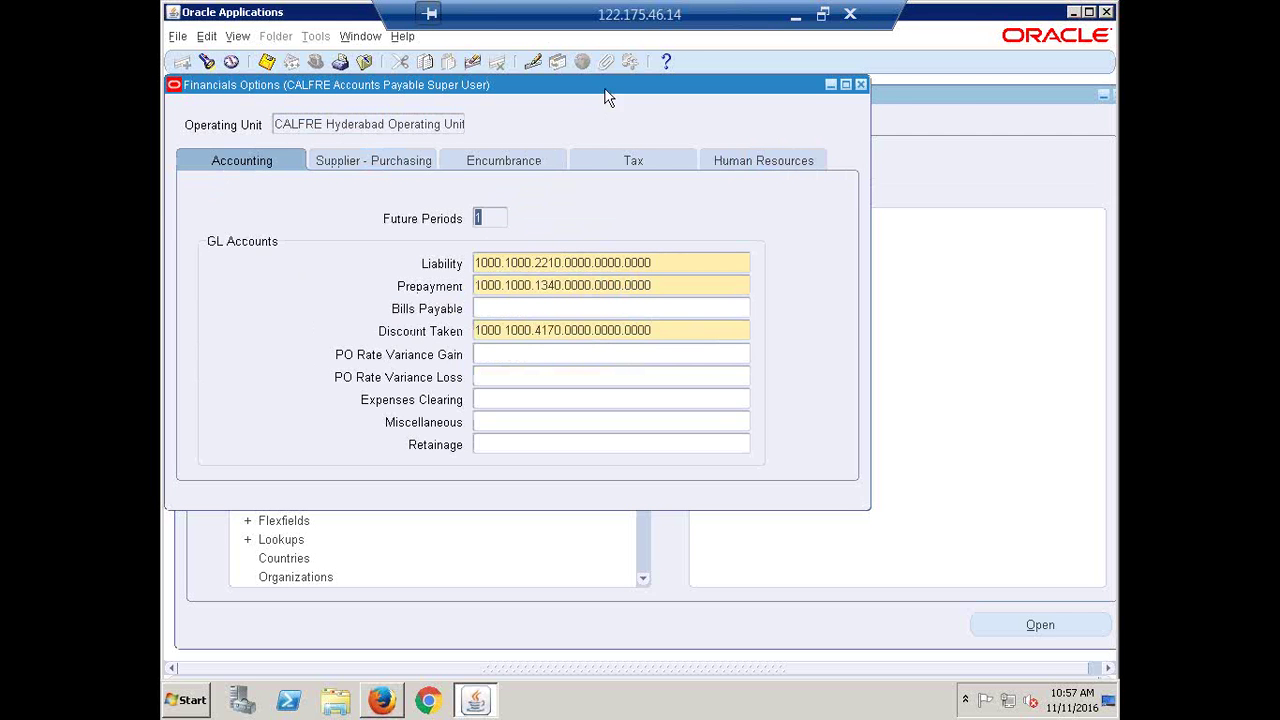
{"action": "left_click", "coordinate": [862, 85]}
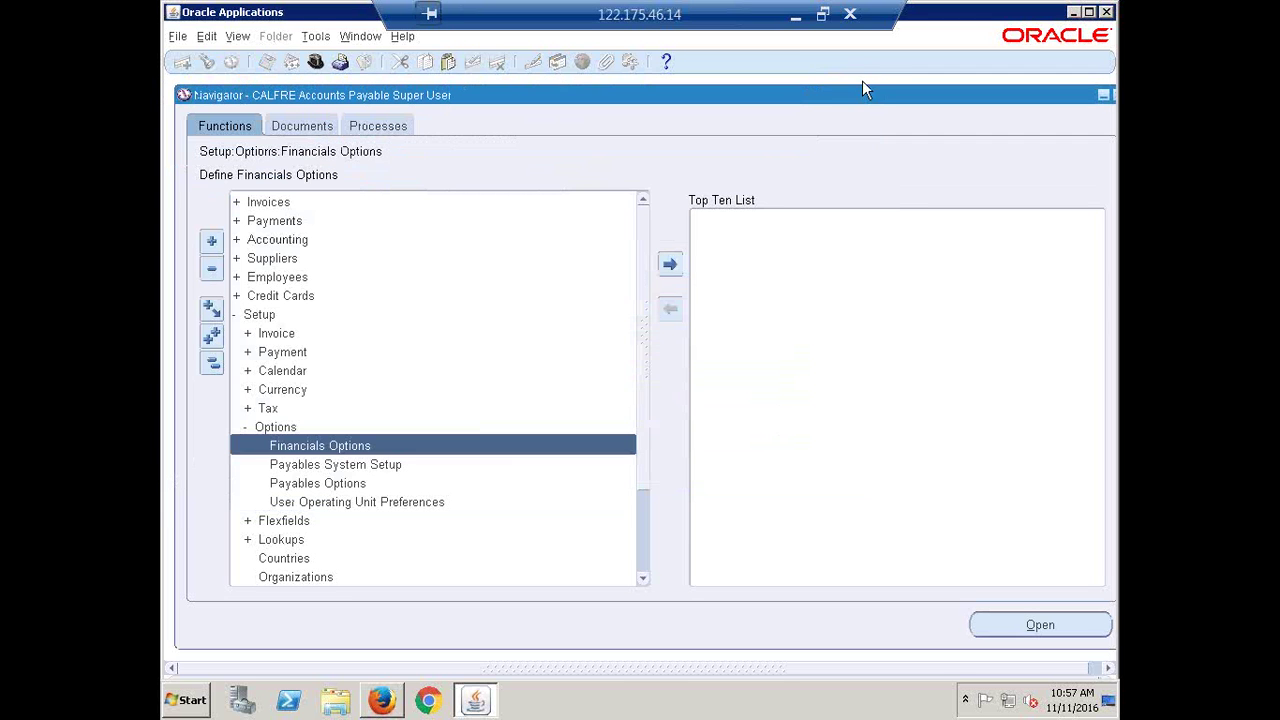
Collapse the Navigator tree and step through Setup > Options to open Payables Options
{"action": "left_click", "coordinate": [212, 364]}
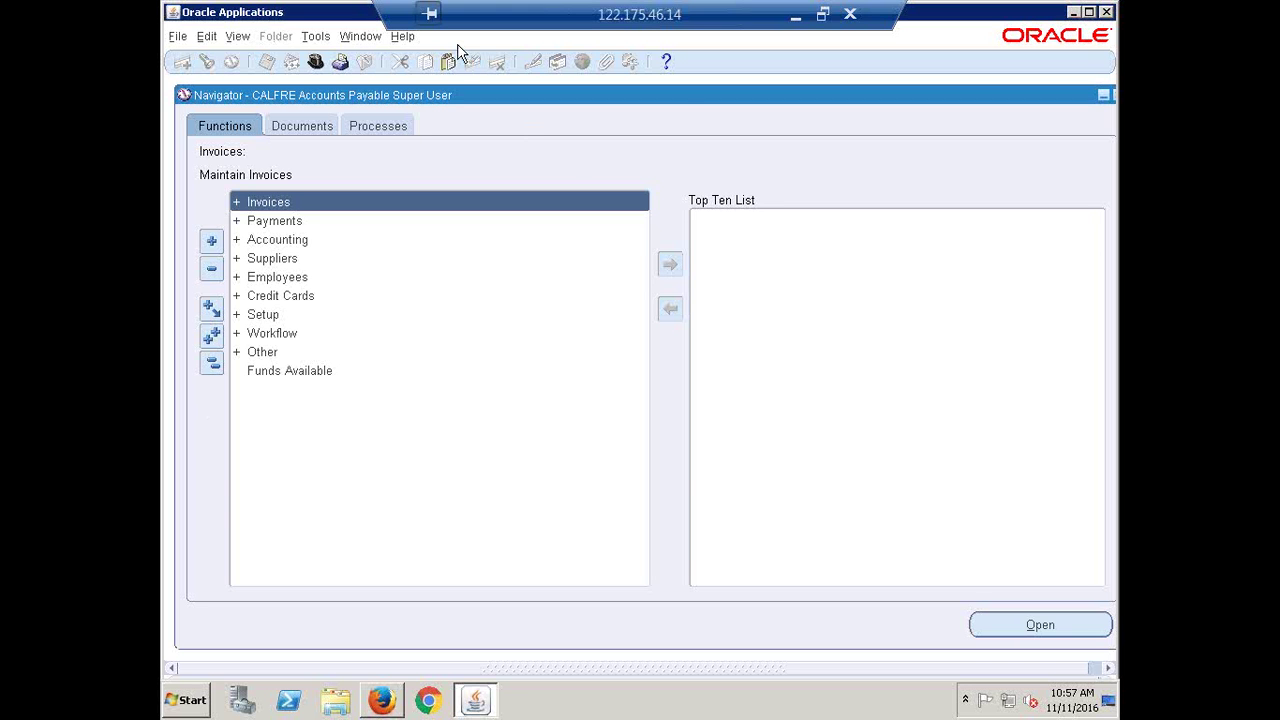
{"action": "left_click", "coordinate": [263, 316]}
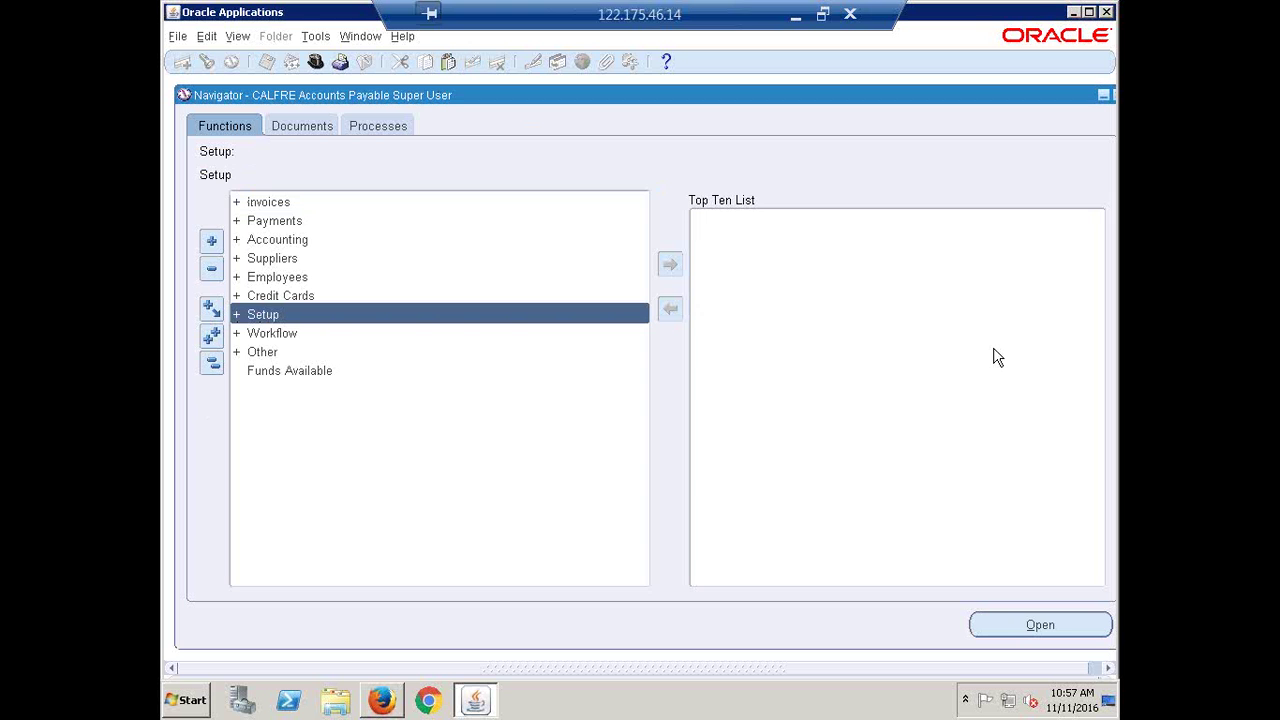
{"action": "key", "text": "Return"}
{"action": "key", "text": "Down"}
{"action": "key", "text": "Down"}
{"action": "key", "text": "Down"}
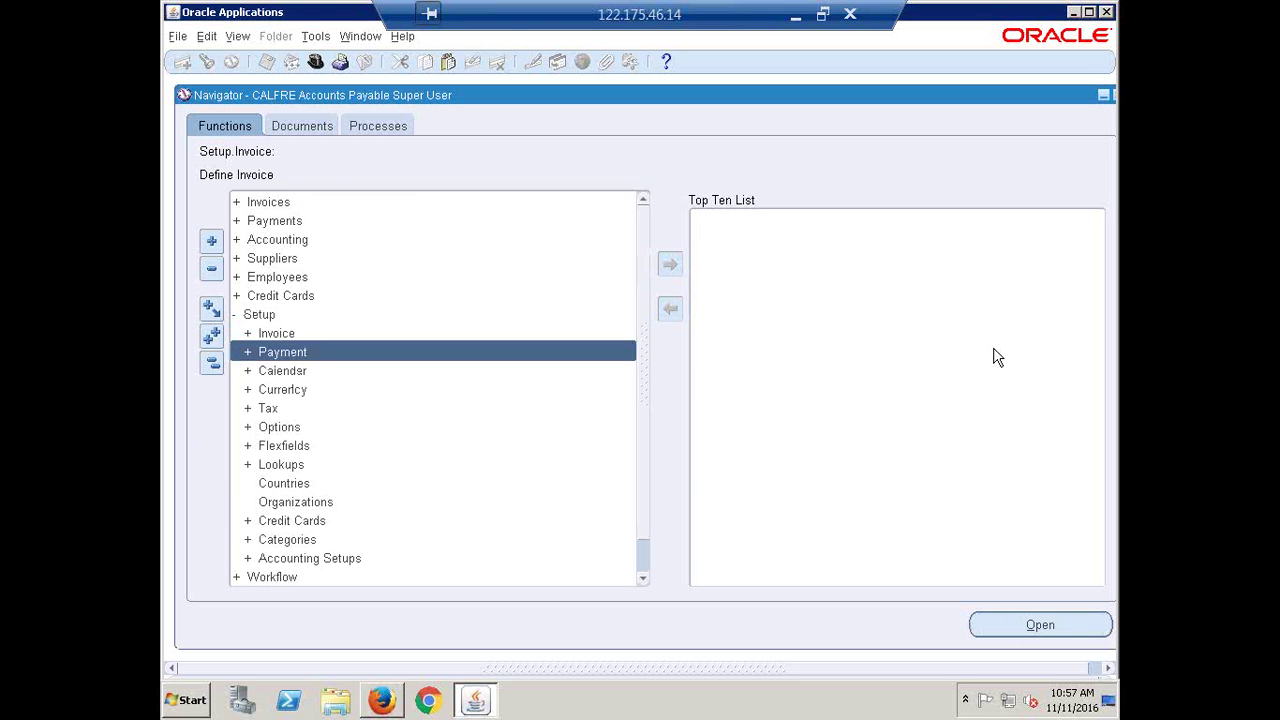
{"action": "key", "text": "Down"}
{"action": "key", "text": "Down"}
{"action": "key", "text": "Return"}
{"action": "key", "text": "Down"}
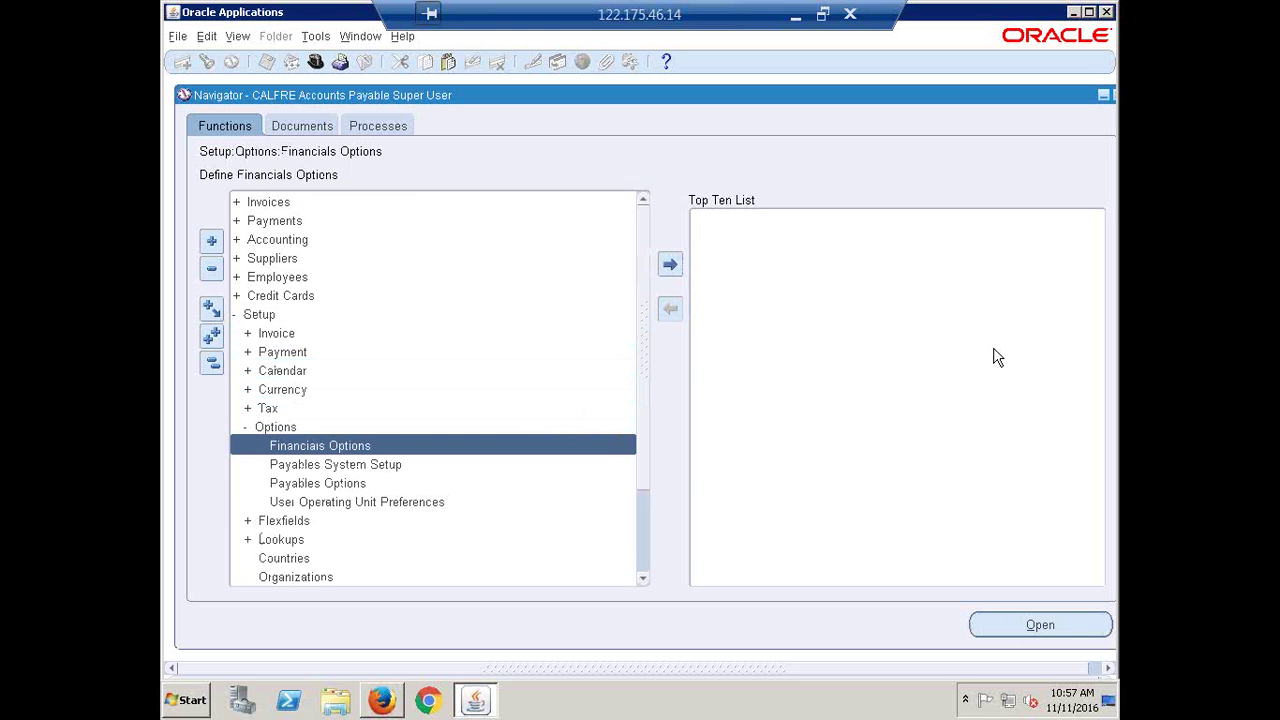
{"action": "key", "text": "Down"}
{"action": "key", "text": "Down"}
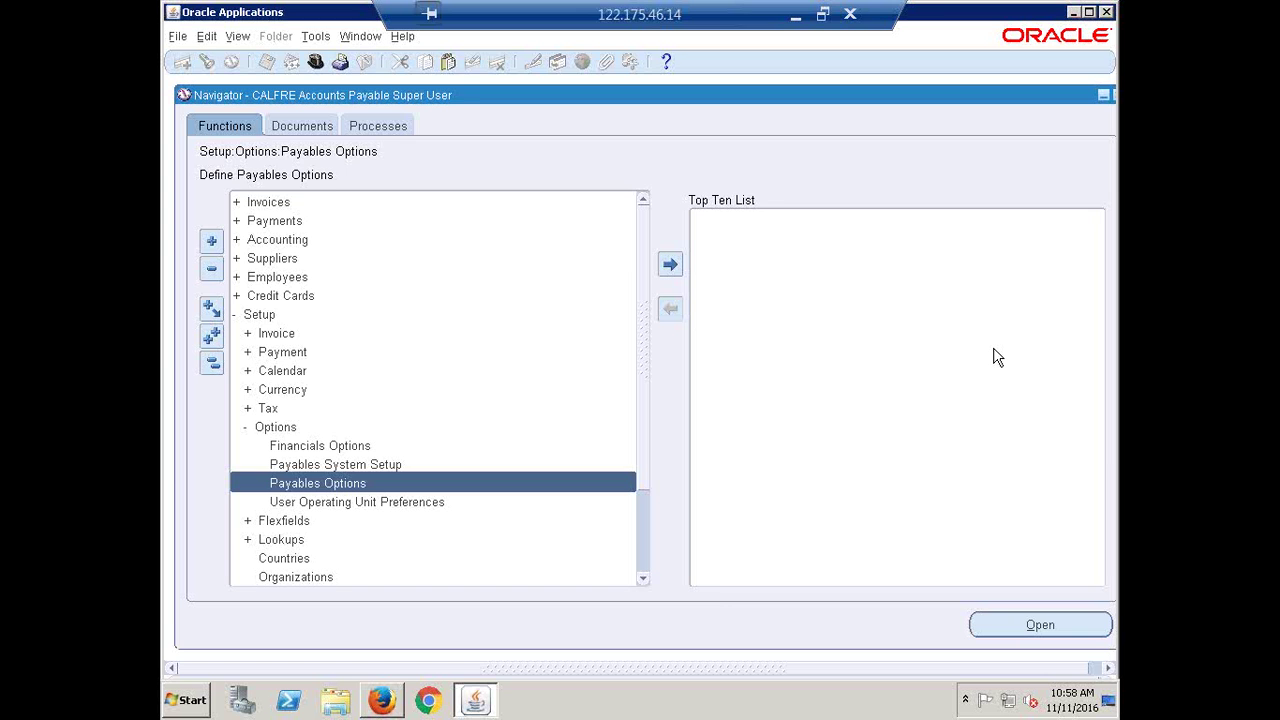
{"action": "key", "text": "Return"}
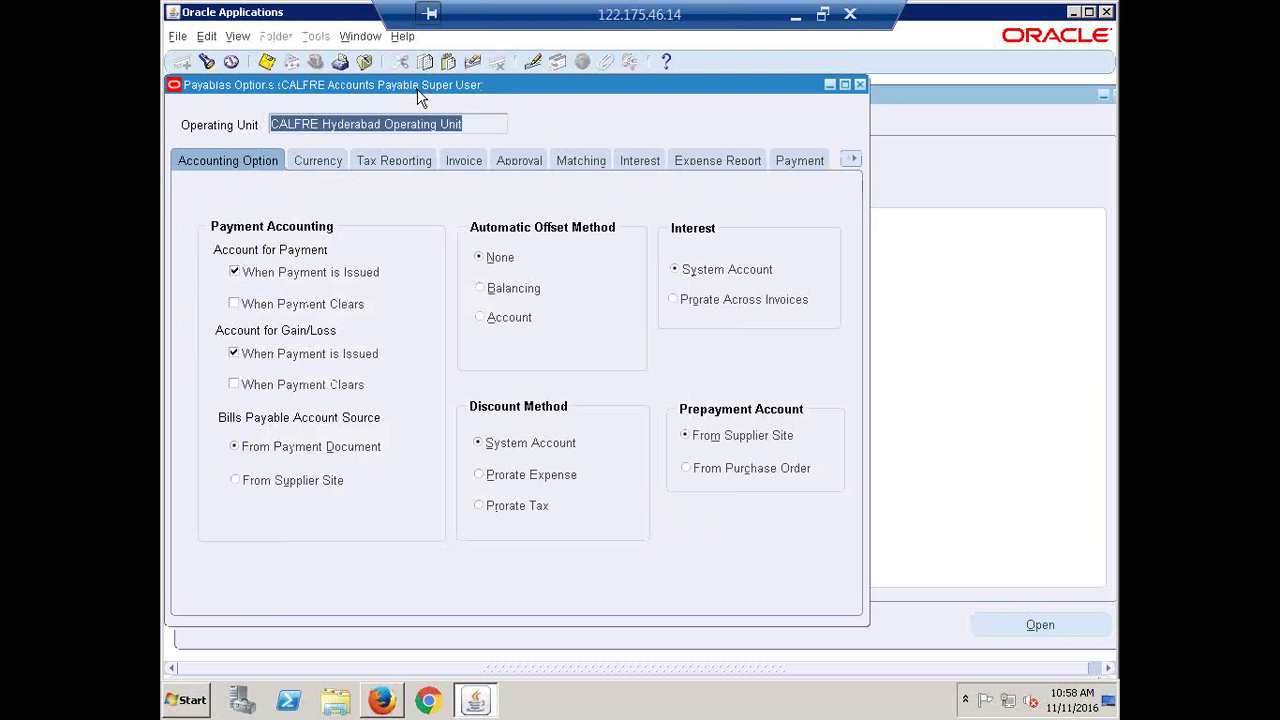
Page through the Payables Options tabs from Currency, Tax Reporting and Invoice to Payment and Reports
{"action": "left_click_drag", "start_coordinate": [416, 87], "coordinate": [486, 97]}
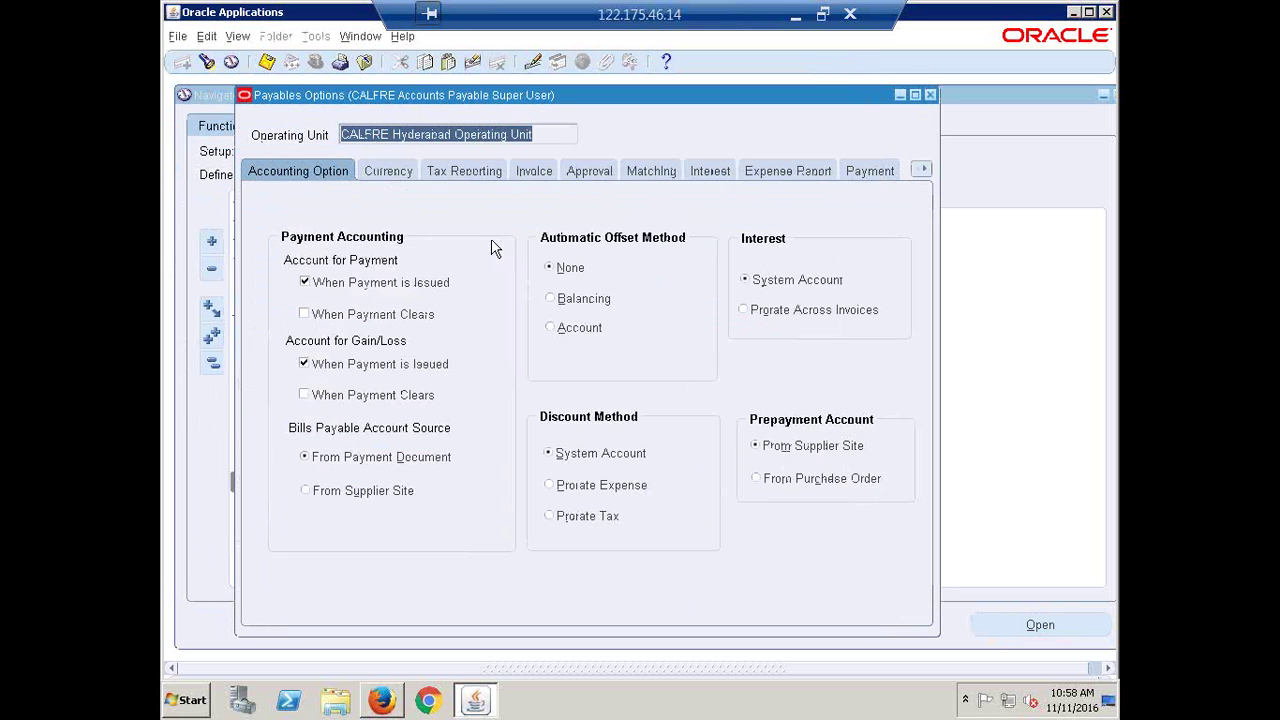
{"action": "left_click", "coordinate": [385, 175]}
{"action": "left_click", "coordinate": [484, 174]}
{"action": "left_click", "coordinate": [540, 174]}
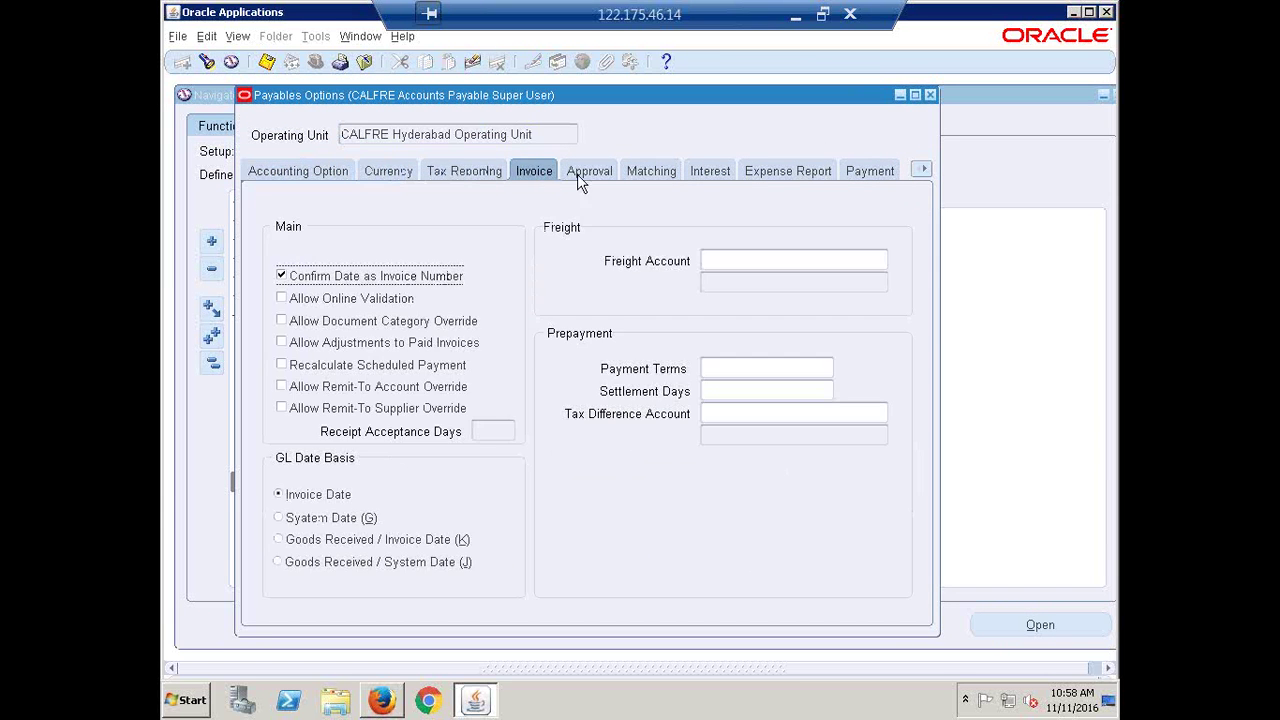
{"action": "left_click", "coordinate": [589, 172]}
{"action": "left_click", "coordinate": [651, 172]}
{"action": "left_click", "coordinate": [708, 174]}
{"action": "left_click", "coordinate": [800, 171]}
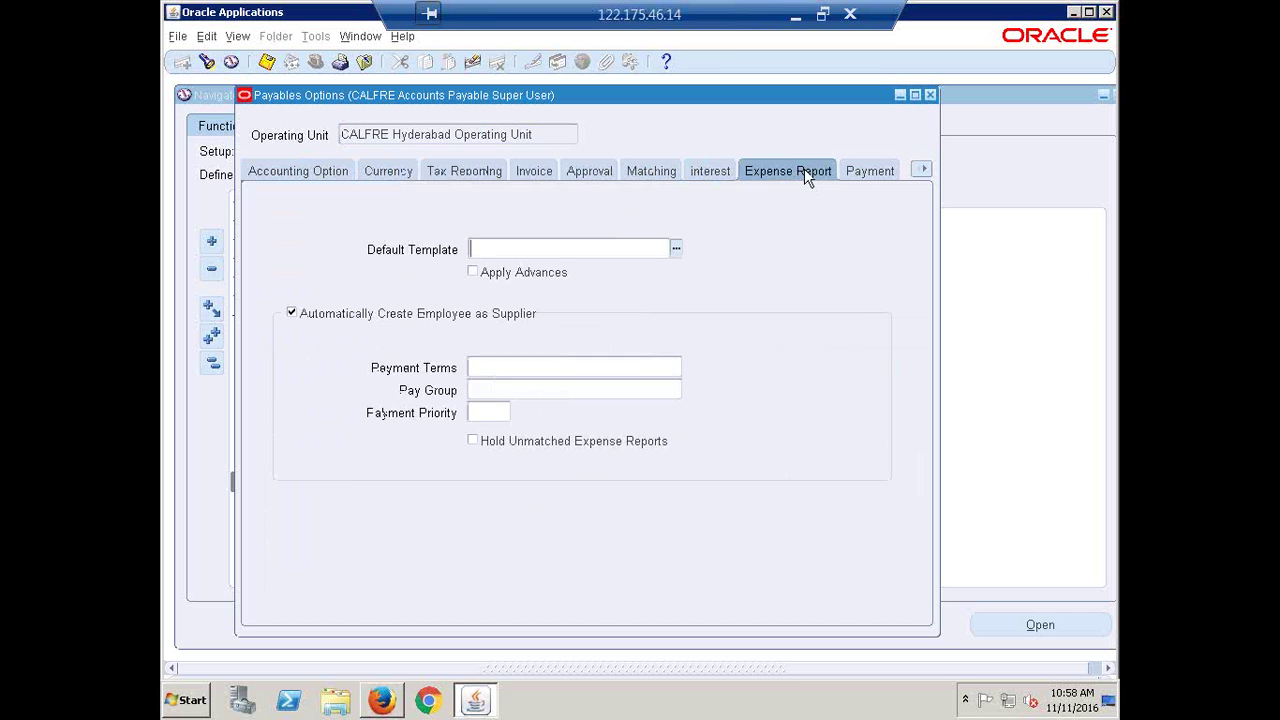
{"action": "left_click", "coordinate": [903, 170]}
{"action": "left_click", "coordinate": [926, 170]}
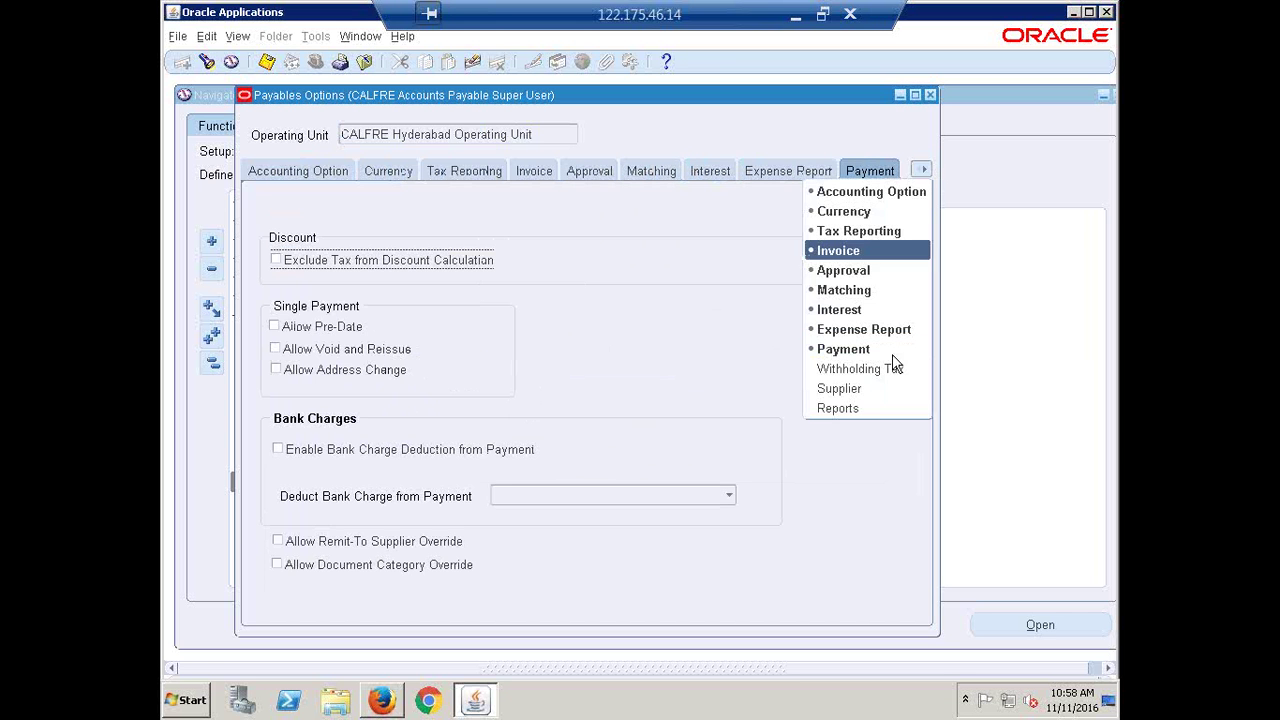
{"action": "left_click", "coordinate": [863, 404]}
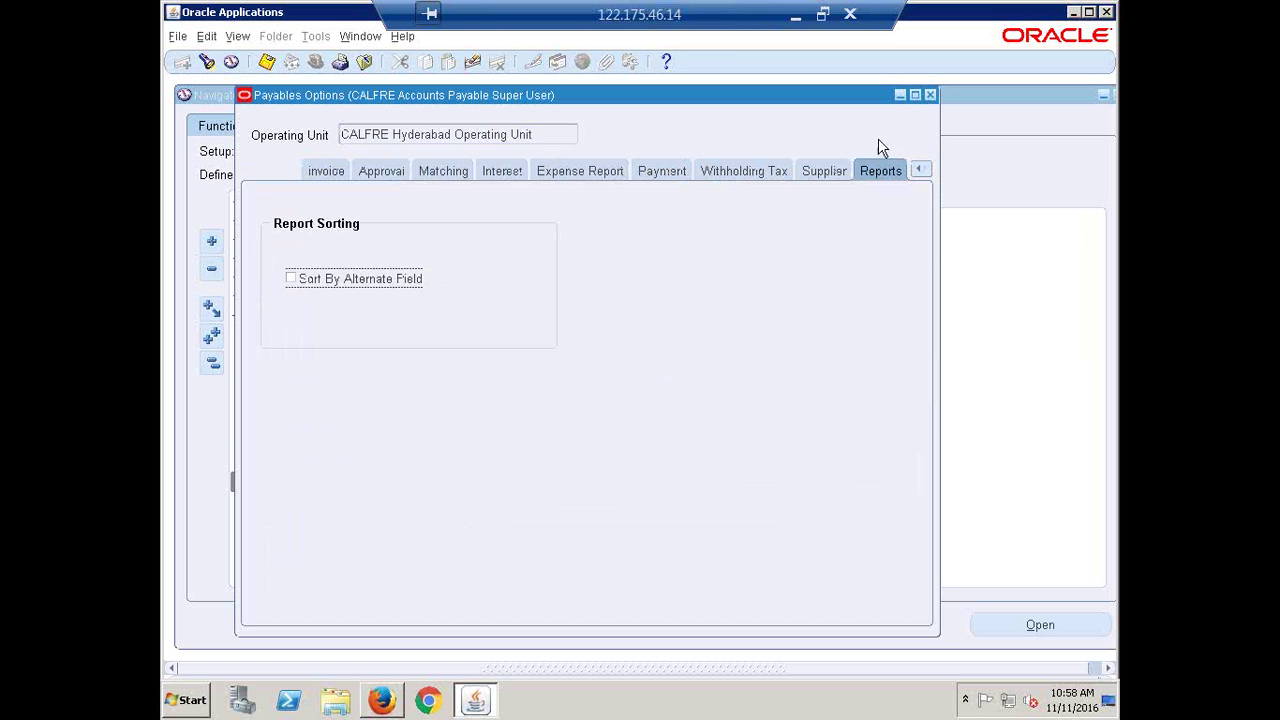
Revisit the Supplier, Withholding Tax, Payment, Expense Report, Interest, Approval and Invoice pages, then close the form
{"action": "left_click", "coordinate": [824, 171]}
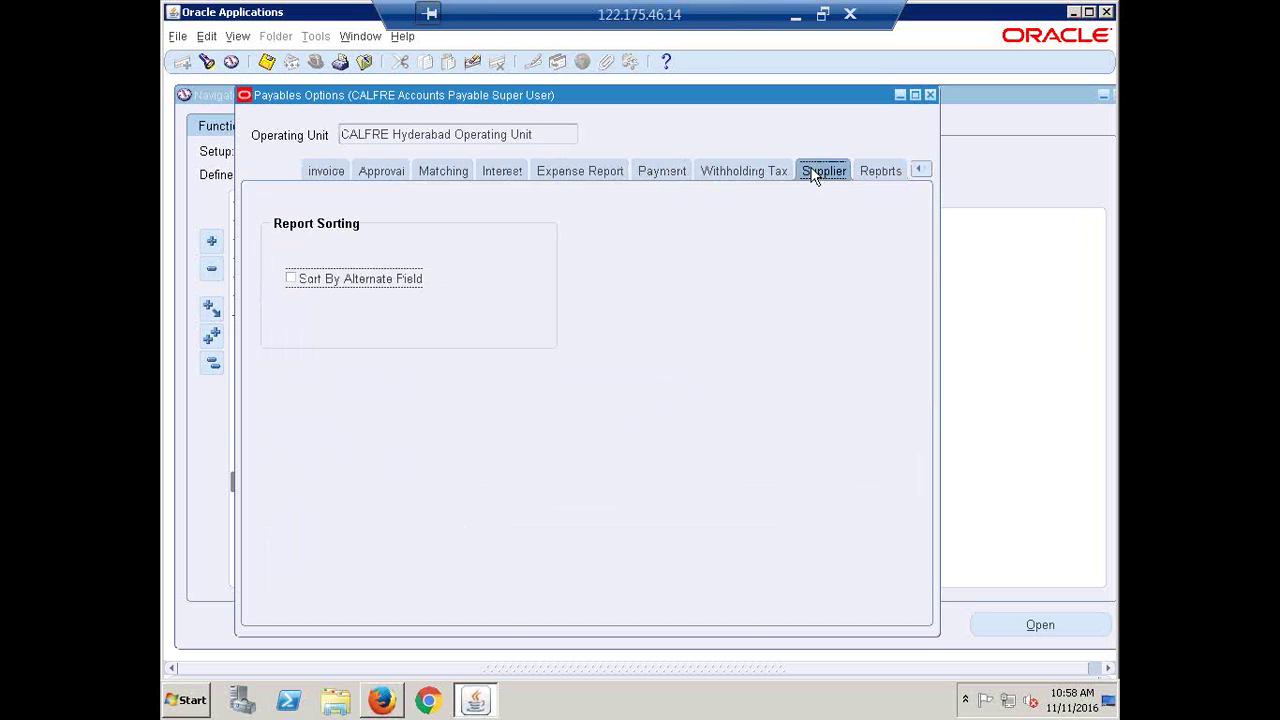
{"action": "left_click", "coordinate": [724, 174]}
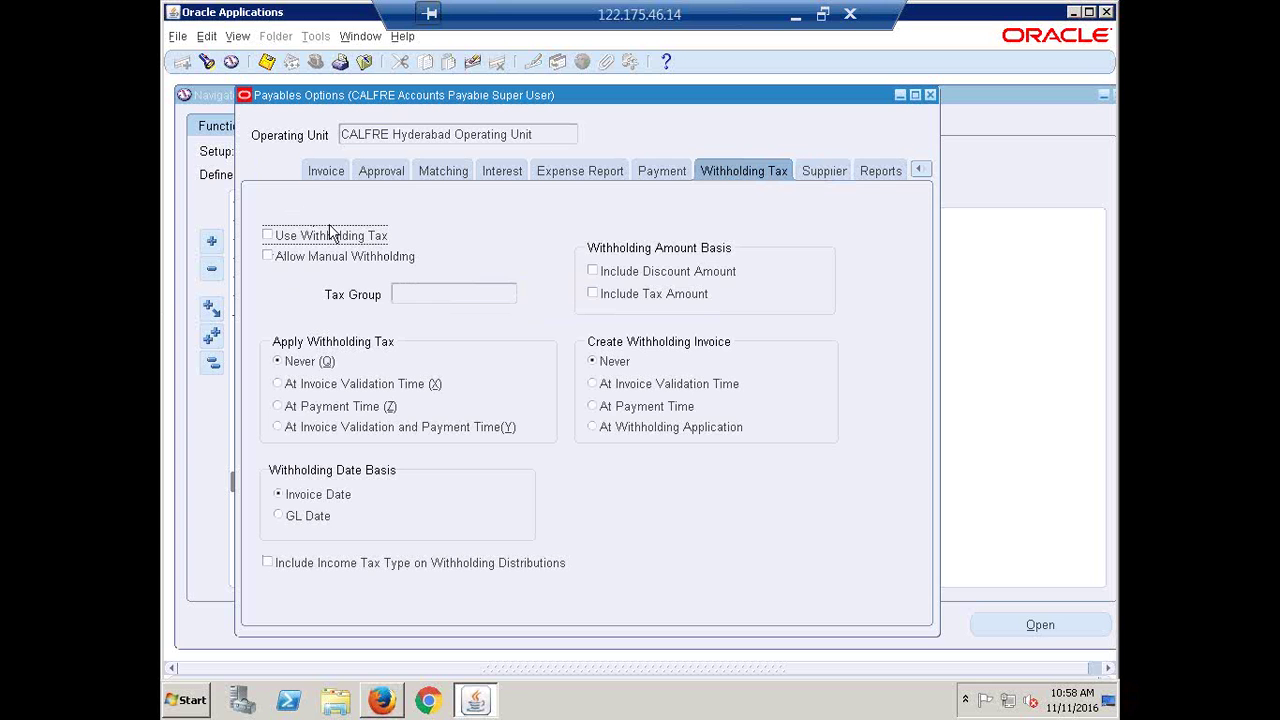
{"action": "left_click", "coordinate": [660, 174]}
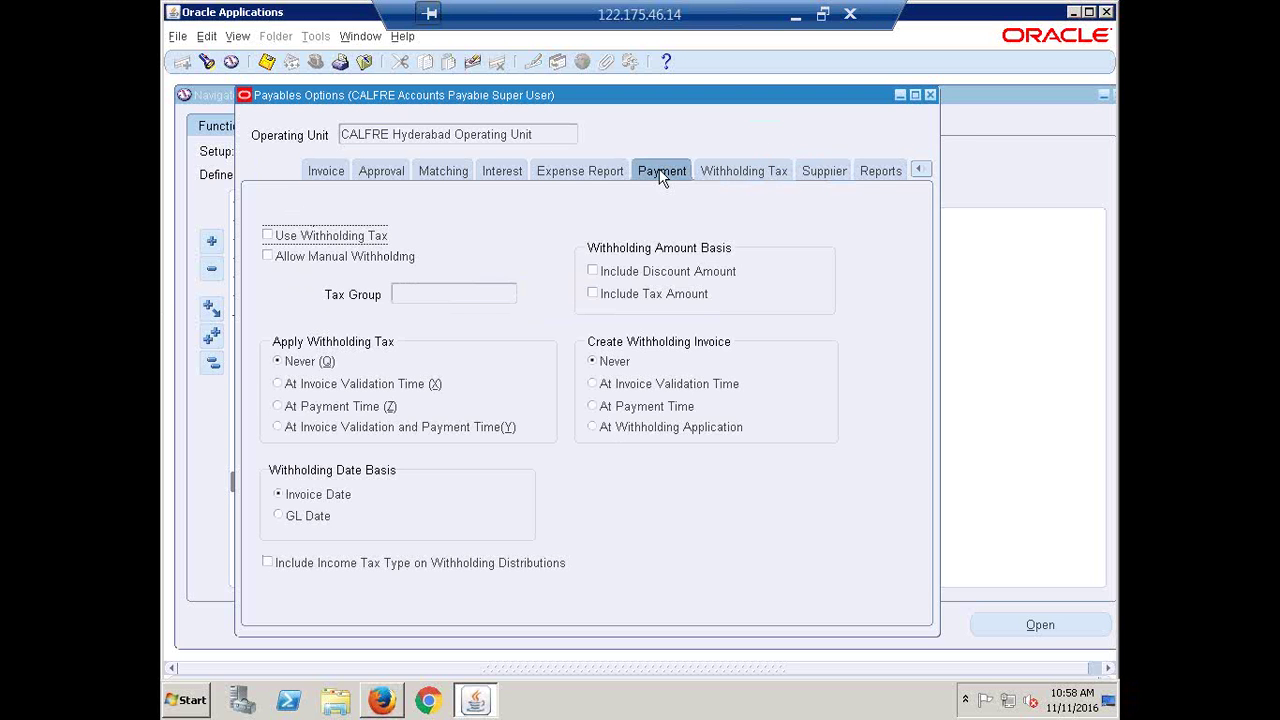
{"action": "left_click", "coordinate": [575, 176]}
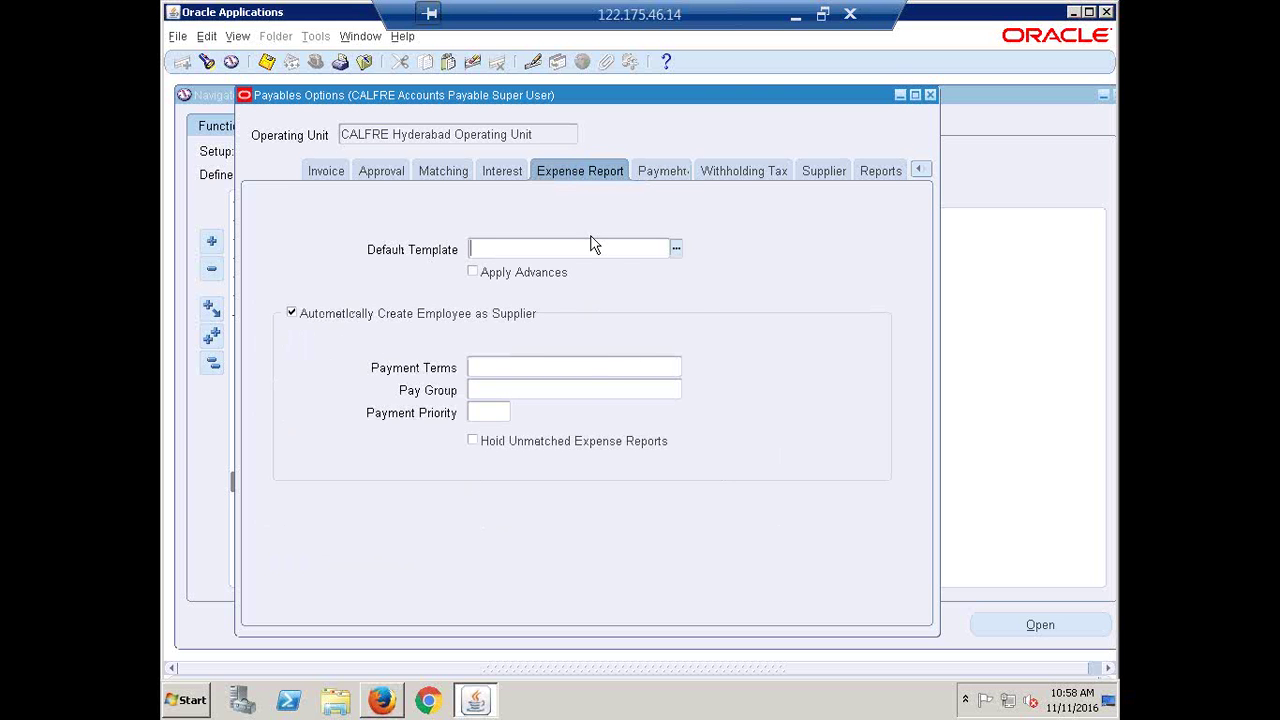
{"action": "left_click", "coordinate": [487, 165]}
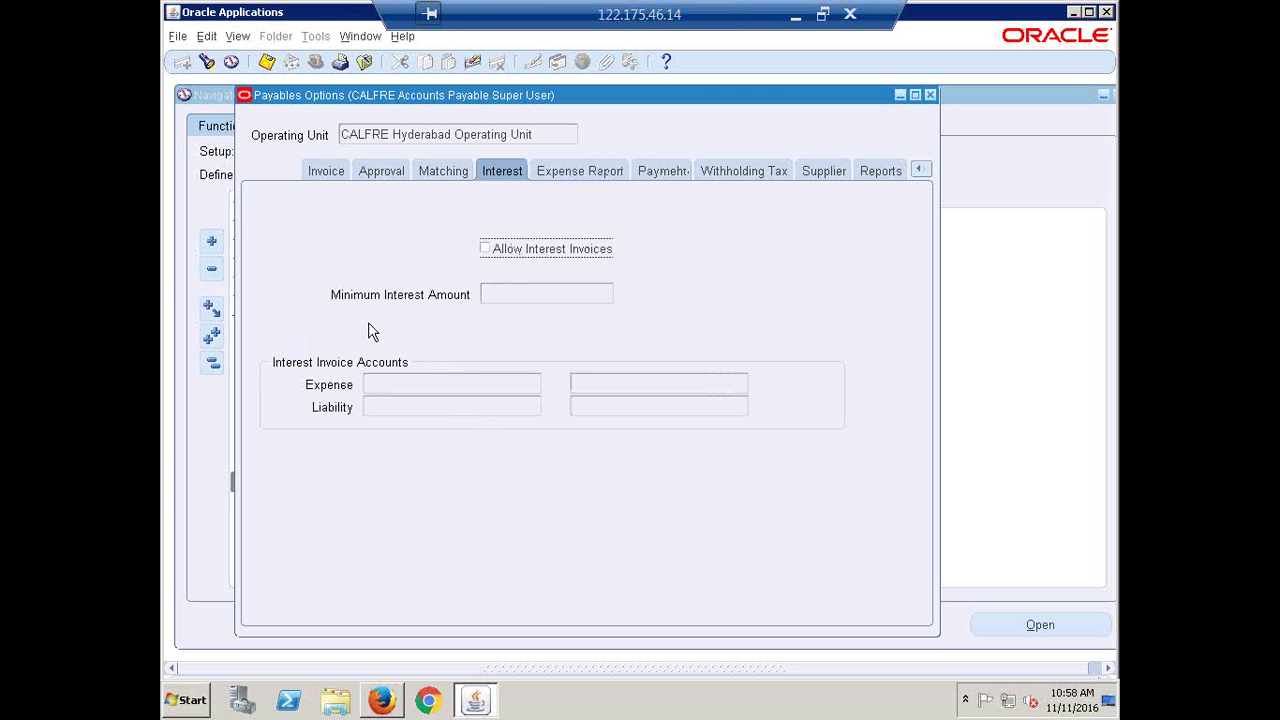
{"action": "left_click", "coordinate": [397, 172]}
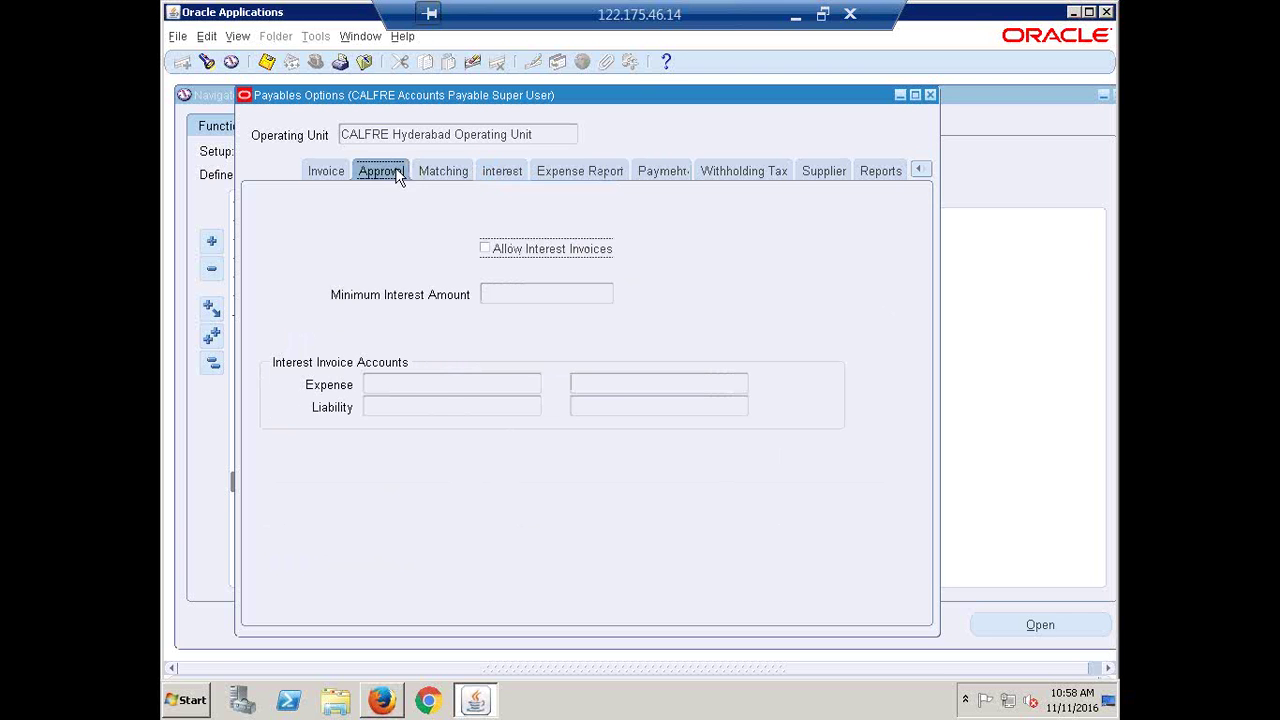
{"action": "left_click", "coordinate": [324, 170]}
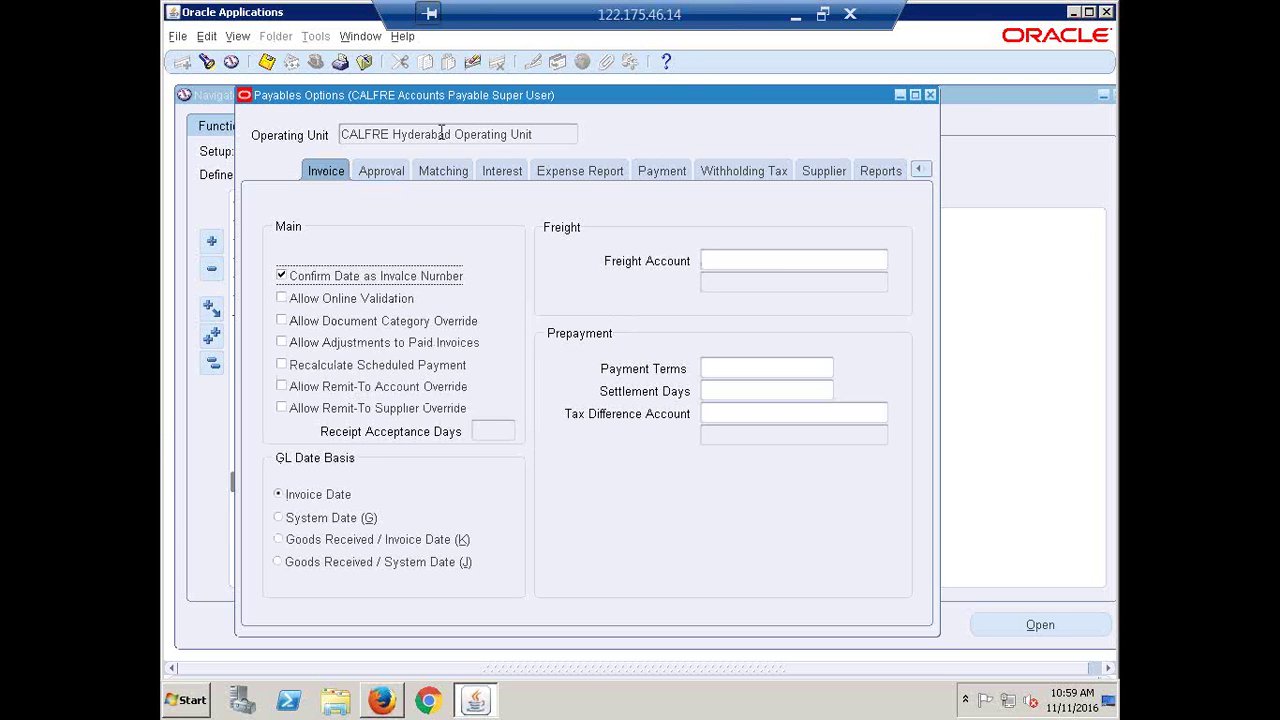
{"action": "left_click_drag", "start_coordinate": [418, 97], "coordinate": [438, 151]}
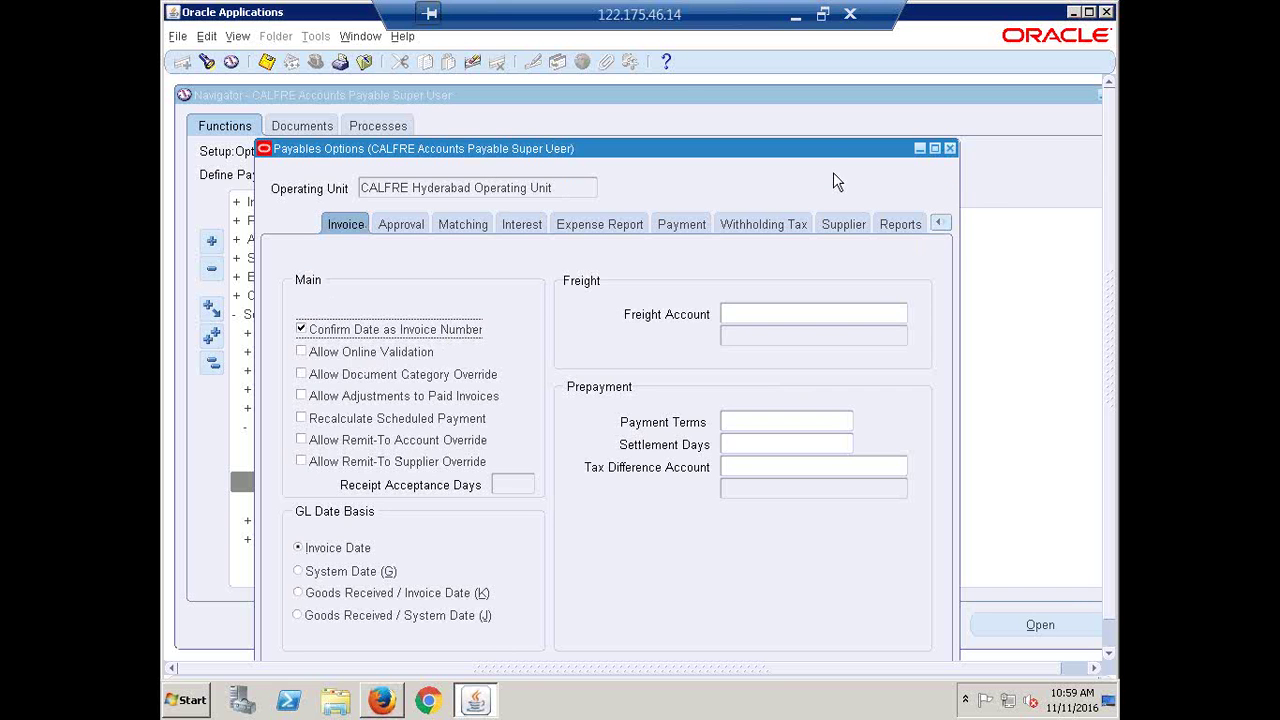
{"action": "left_click", "coordinate": [949, 149]}
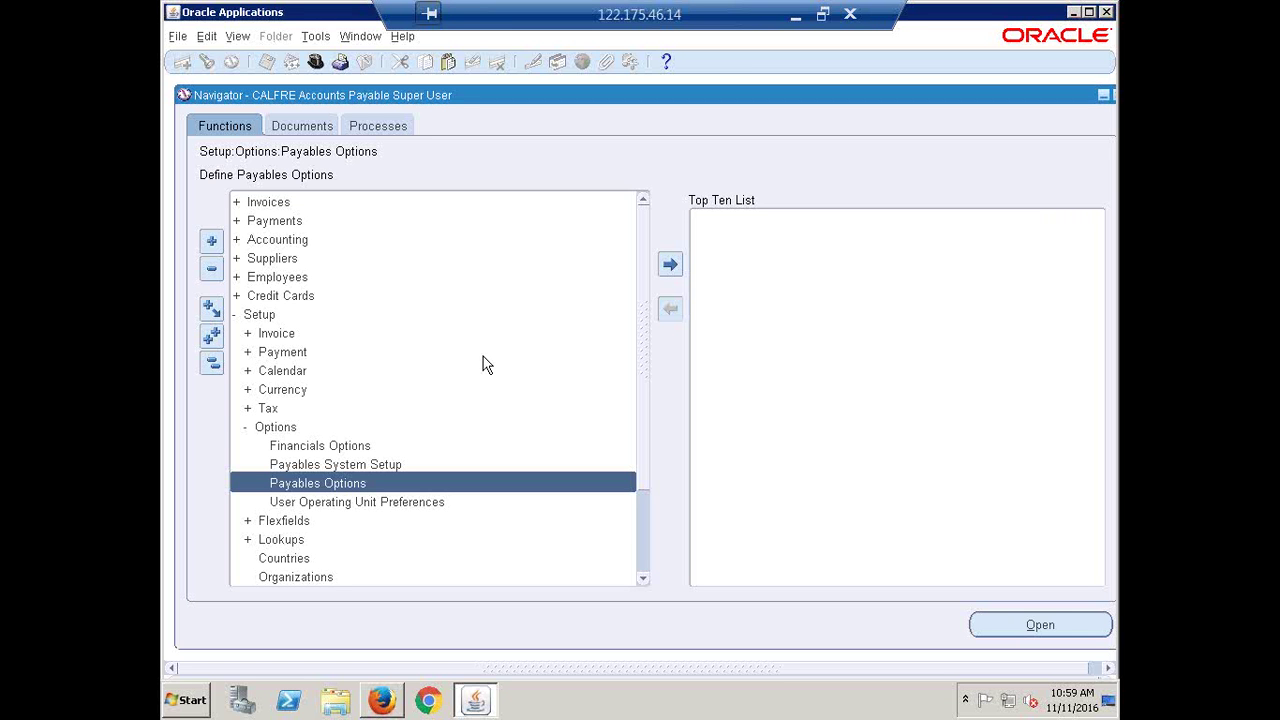
{"action": "key", "text": "alt+Tab"}
In the Recap workbook, mark Configure Payables System Setups (B239) as Done
{"action": "left_click", "coordinate": [797, 18]}
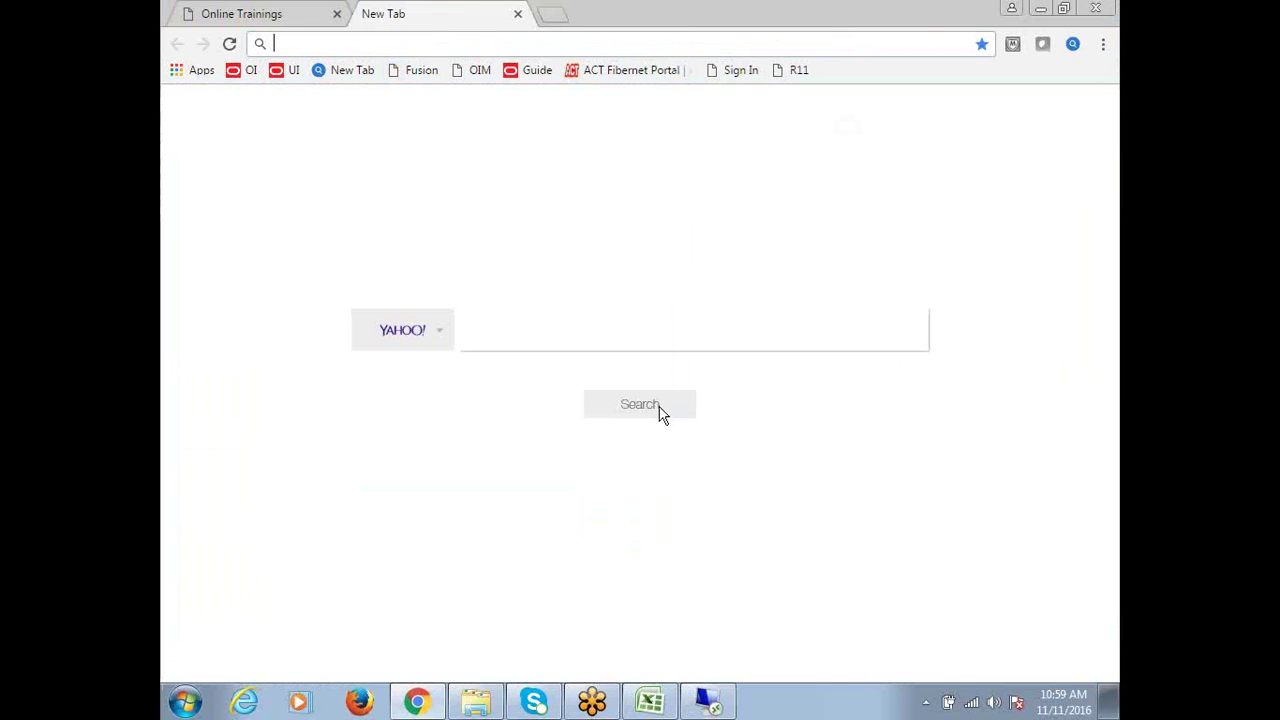
{"action": "left_click", "coordinate": [658, 712]}
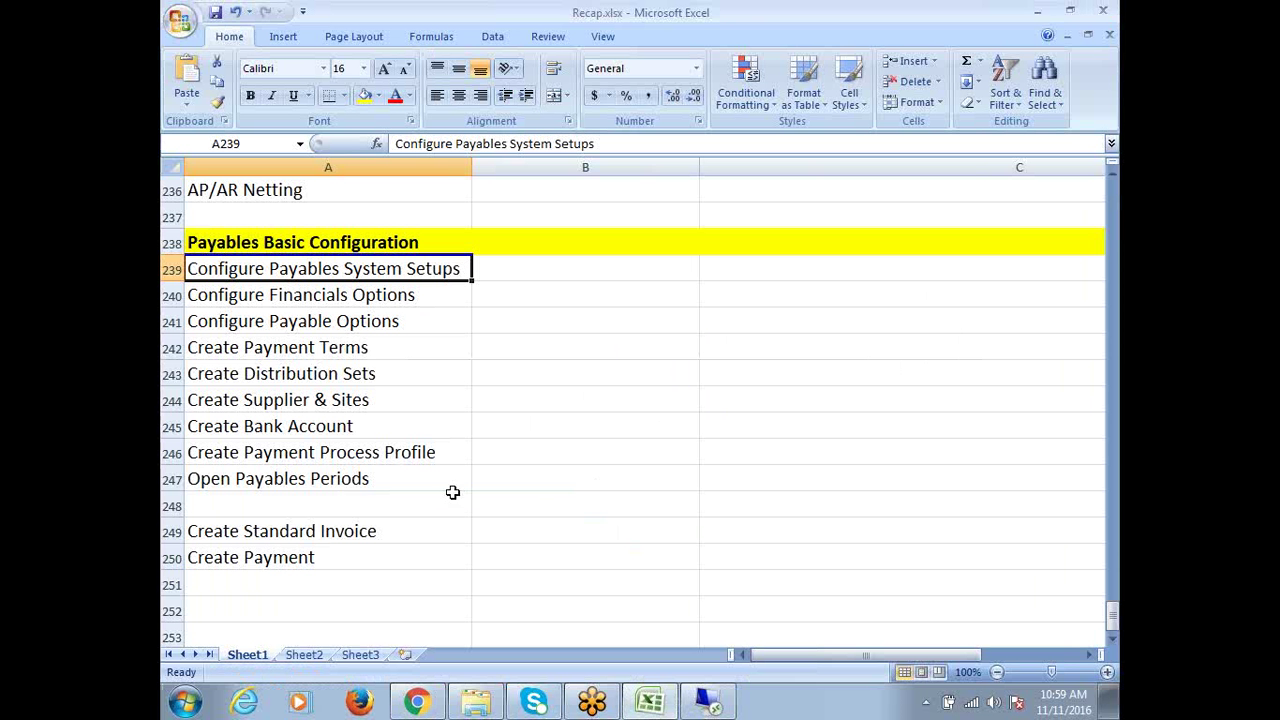
{"action": "left_click", "coordinate": [489, 271]}
{"action": "type", "text": "da"}
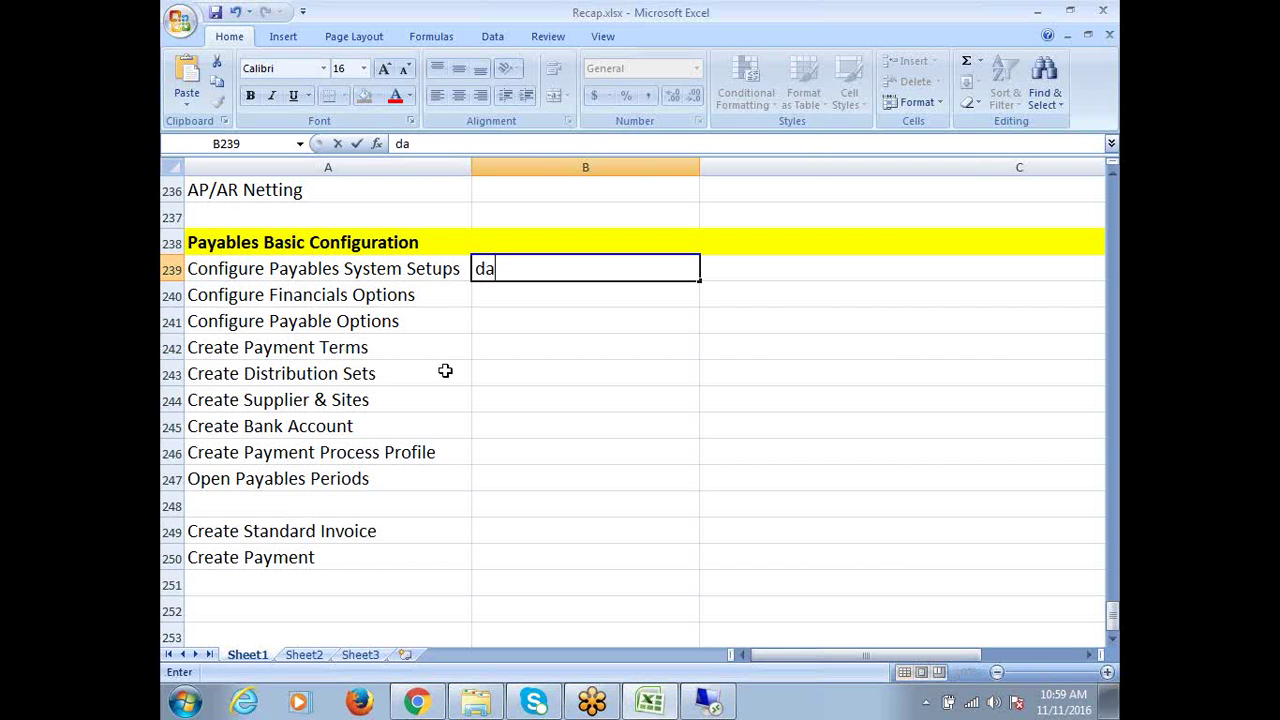
{"action": "key", "text": "BackSpace"}
{"action": "key", "text": "BackSpace"}
{"action": "type", "text": "Done"}
{"action": "key", "text": "Return"}
Mark Financials Options and Payable Options as Done, then select Create Payment Terms
{"action": "type", "text": "D"}
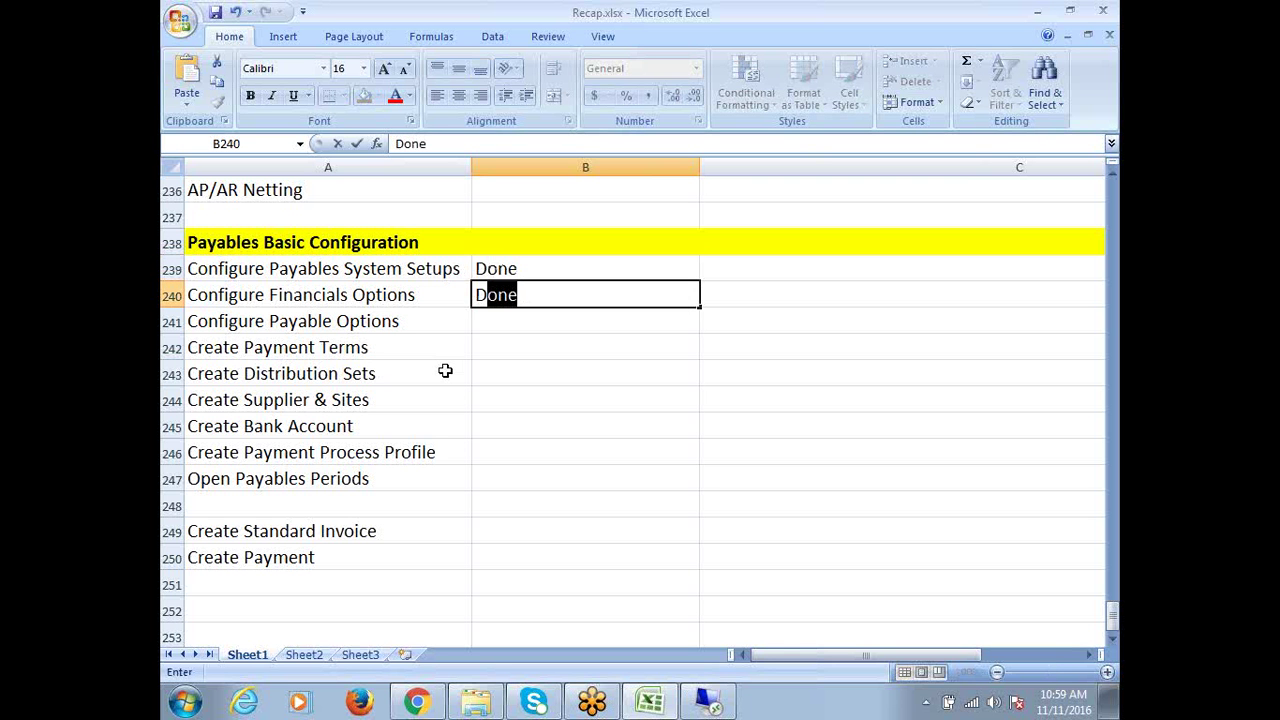
{"action": "key", "text": "Return"}
{"action": "type", "text": "Done"}
{"action": "key", "text": "Tab"}
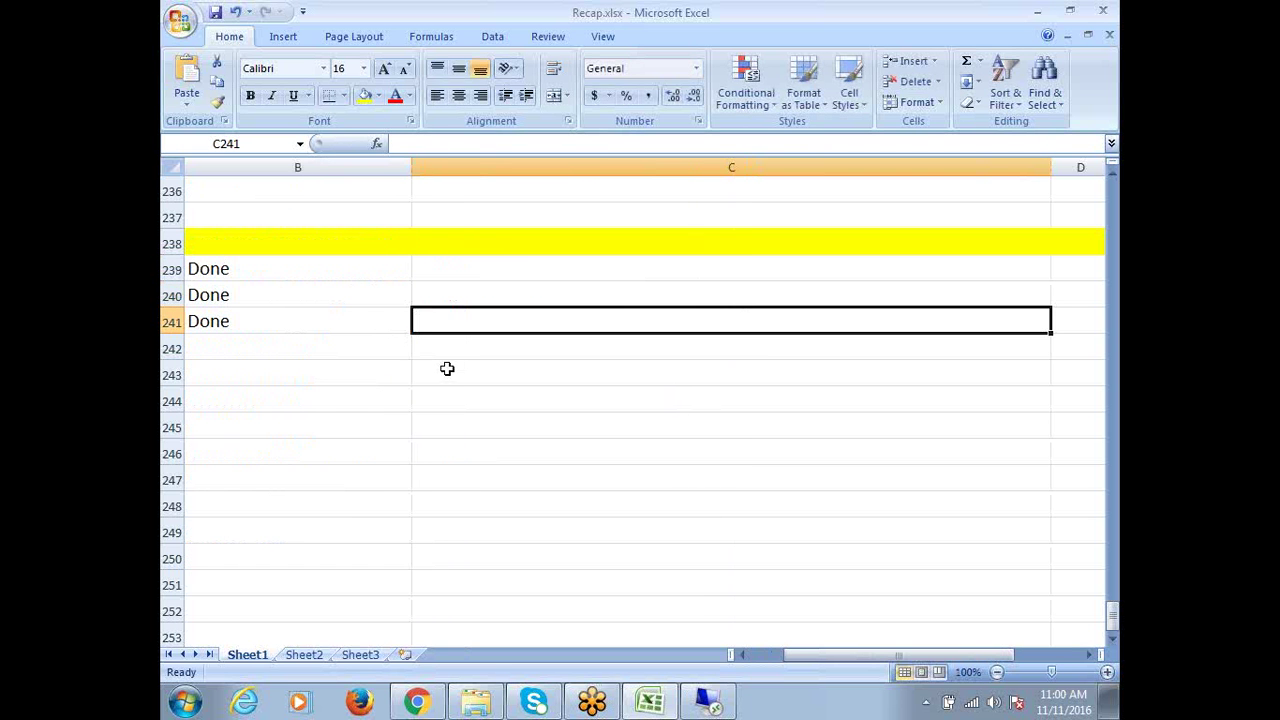
{"action": "key", "text": "Home"}
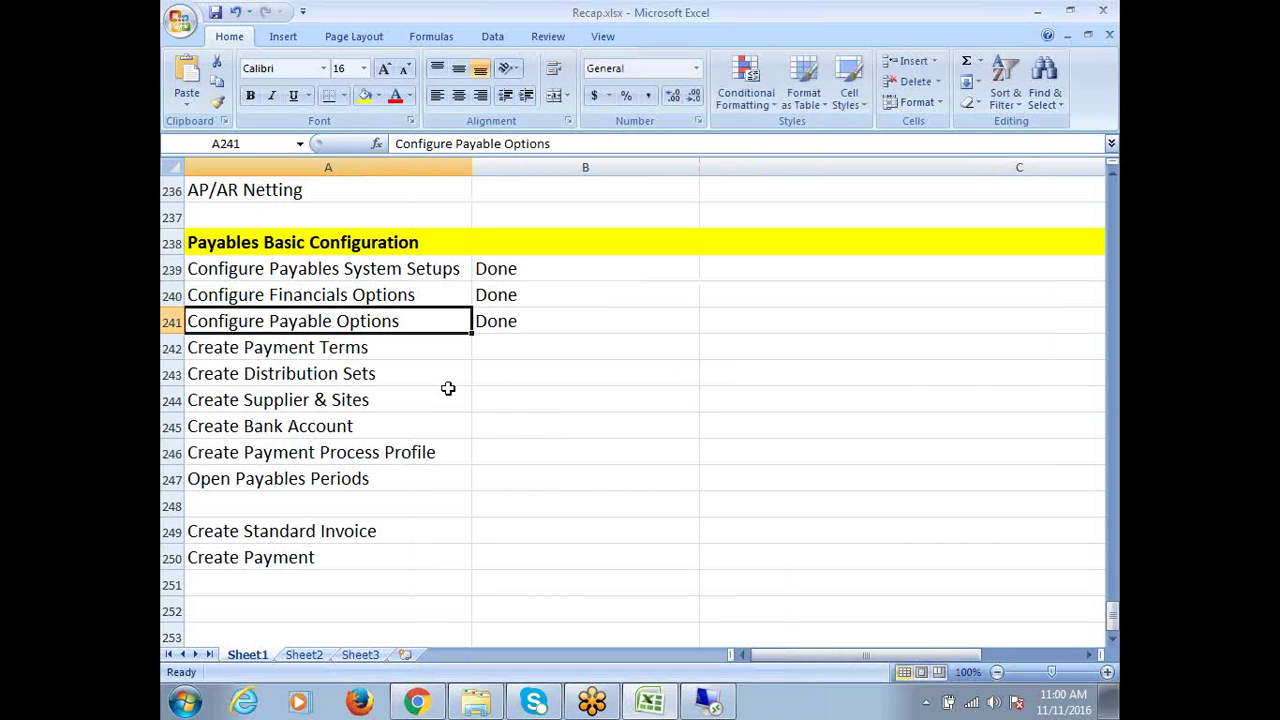
{"action": "left_click", "coordinate": [370, 349]}
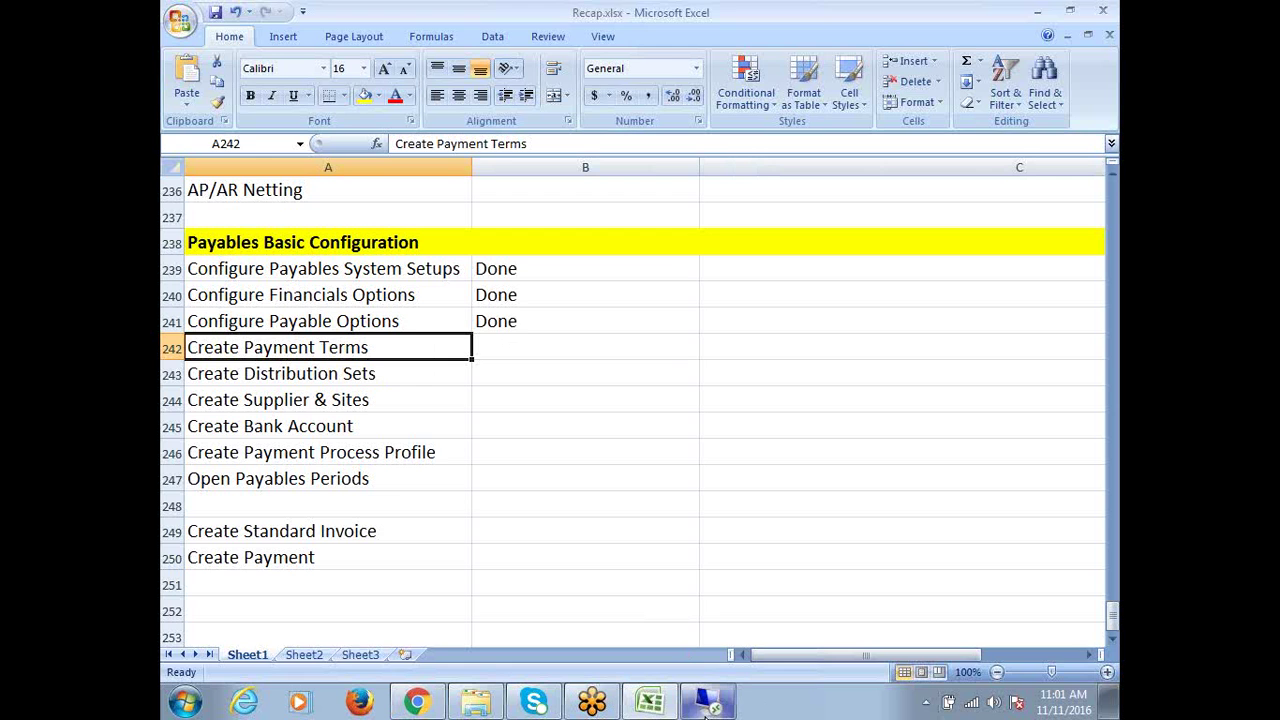
Collapse the Navigator tree, then expand Setup and Invoice to list Payment Terms
{"action": "left_click", "coordinate": [706, 706]}
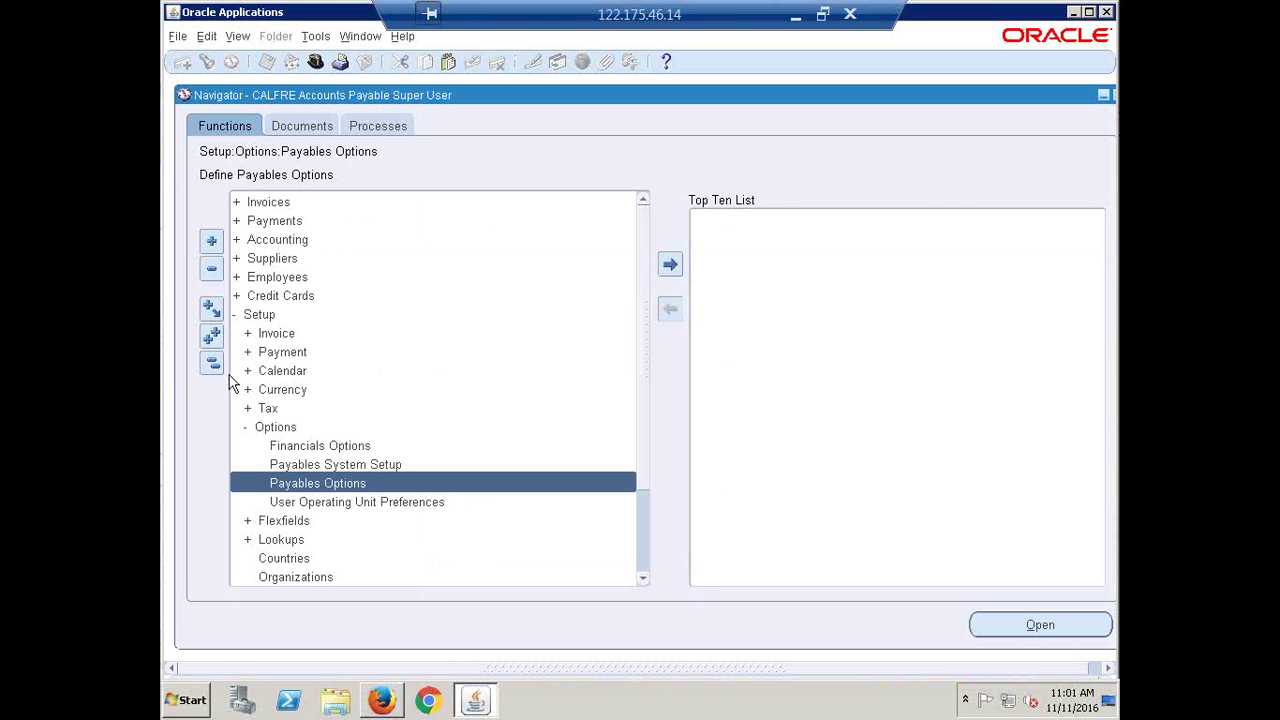
{"action": "left_click", "coordinate": [212, 365]}
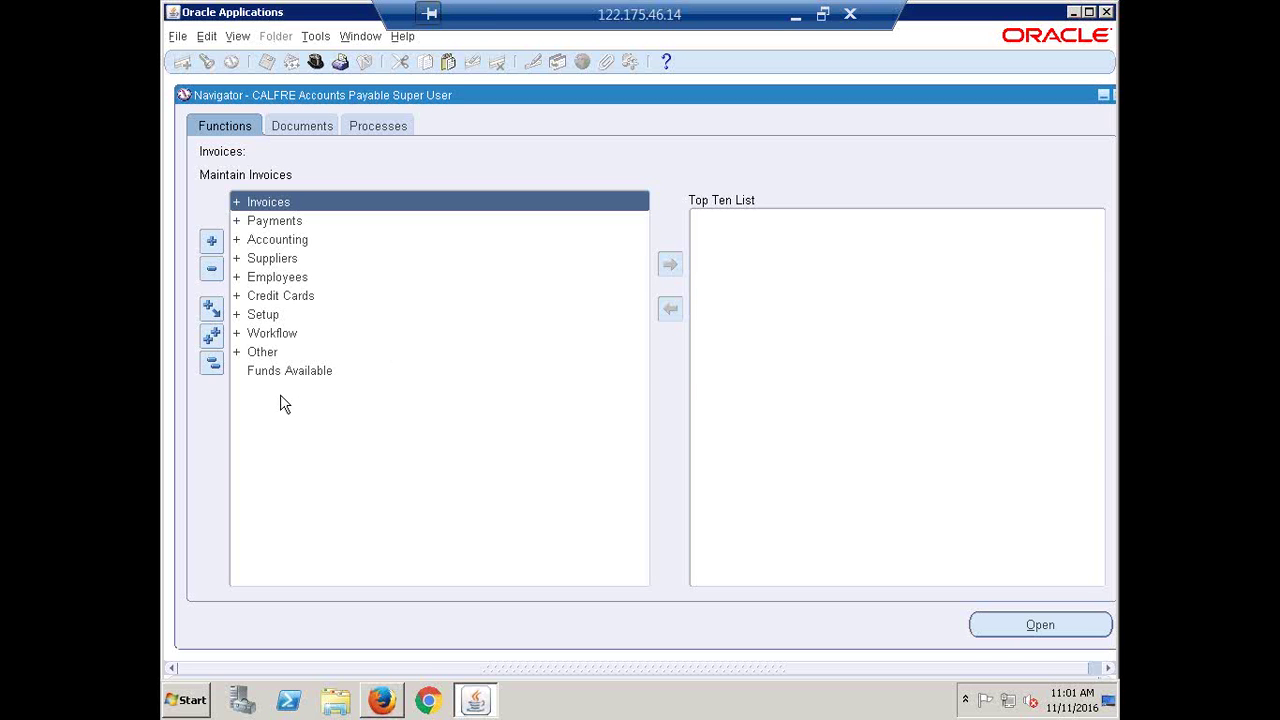
{"action": "left_click", "coordinate": [217, 365]}
{"action": "left_click", "coordinate": [217, 365]}
{"action": "left_click", "coordinate": [258, 315]}
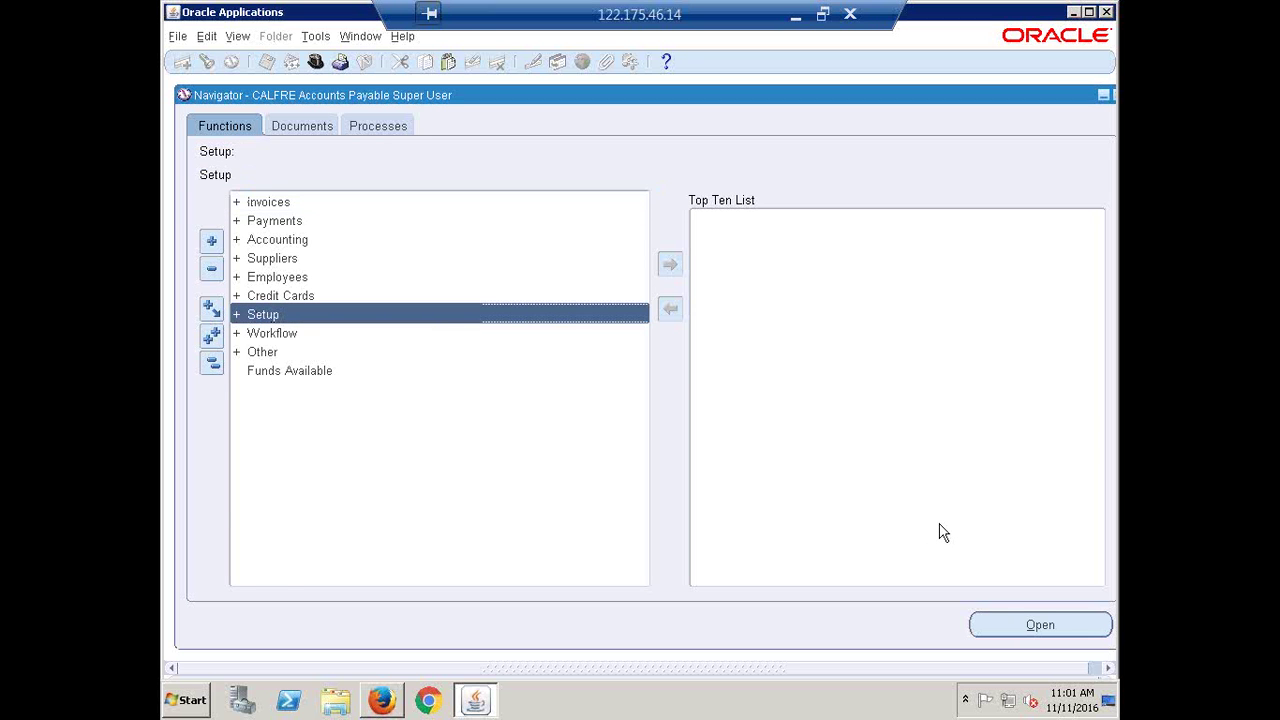
{"action": "key", "text": "Return"}
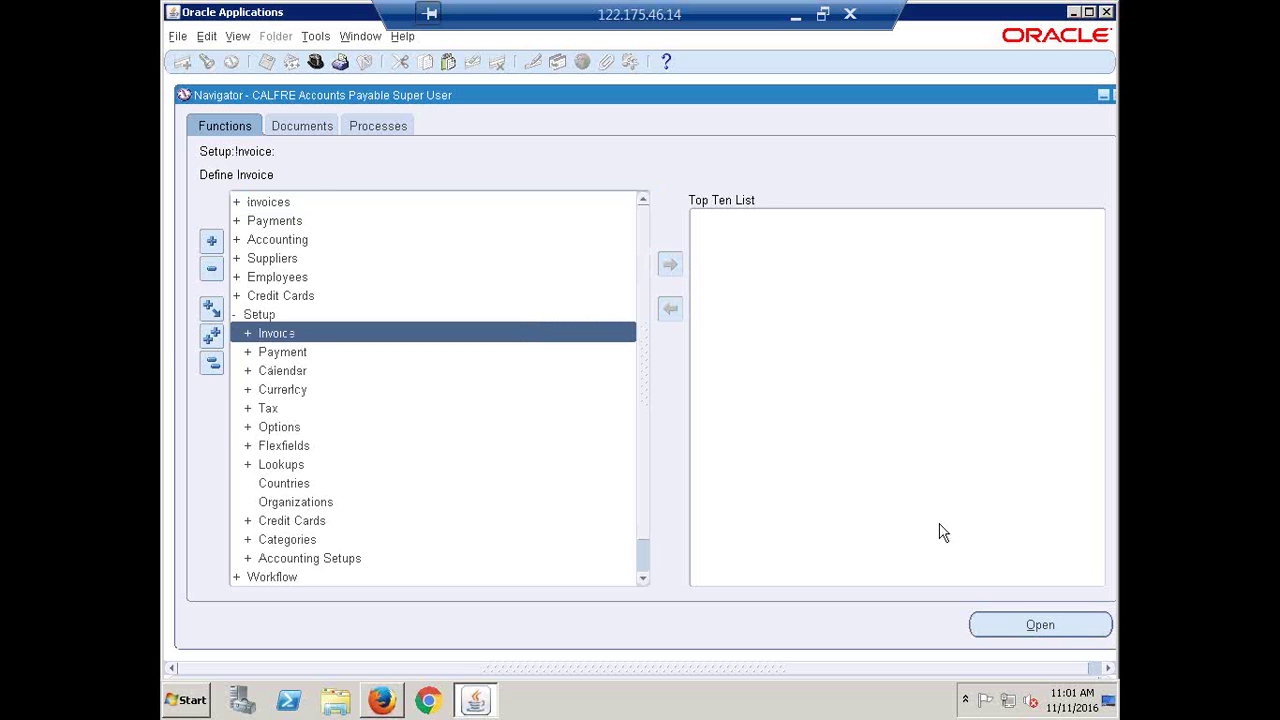
{"action": "key", "text": "Return"}
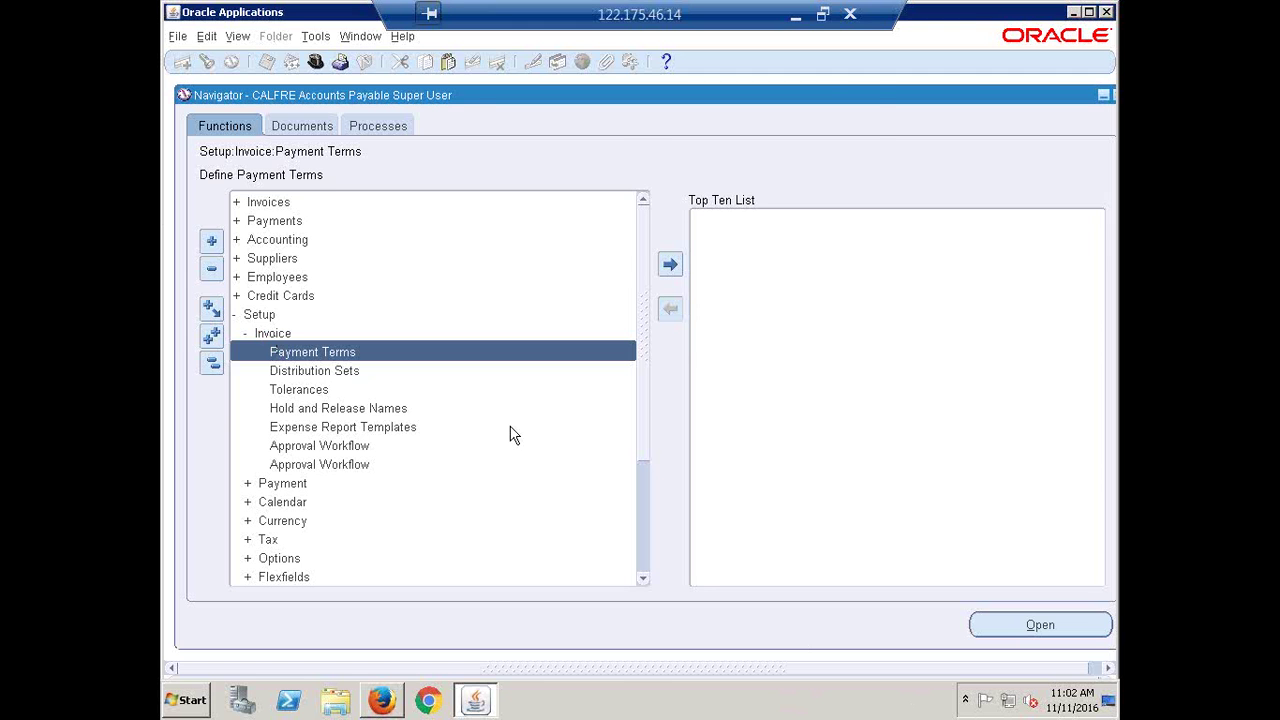
Open the Payment Terms form and name a new term CALFRE Net30
{"action": "key", "text": "Return"}
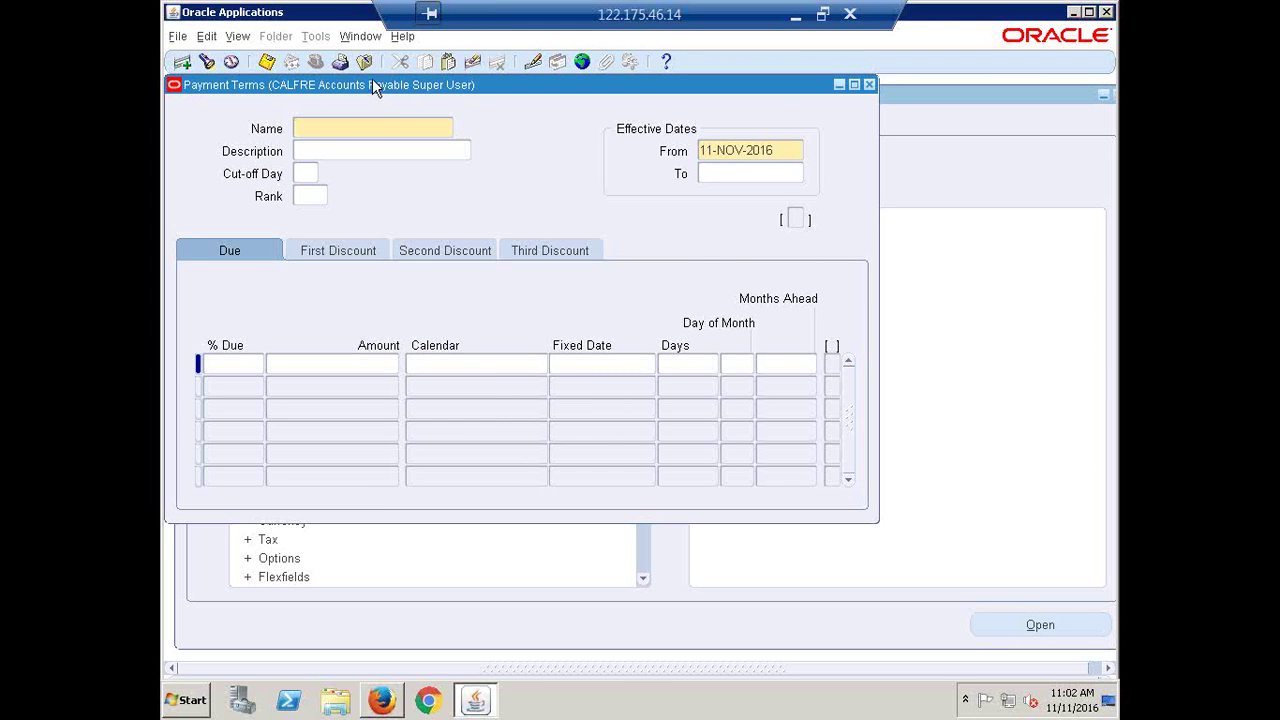
{"action": "left_click_drag", "start_coordinate": [373, 82], "coordinate": [444, 128]}
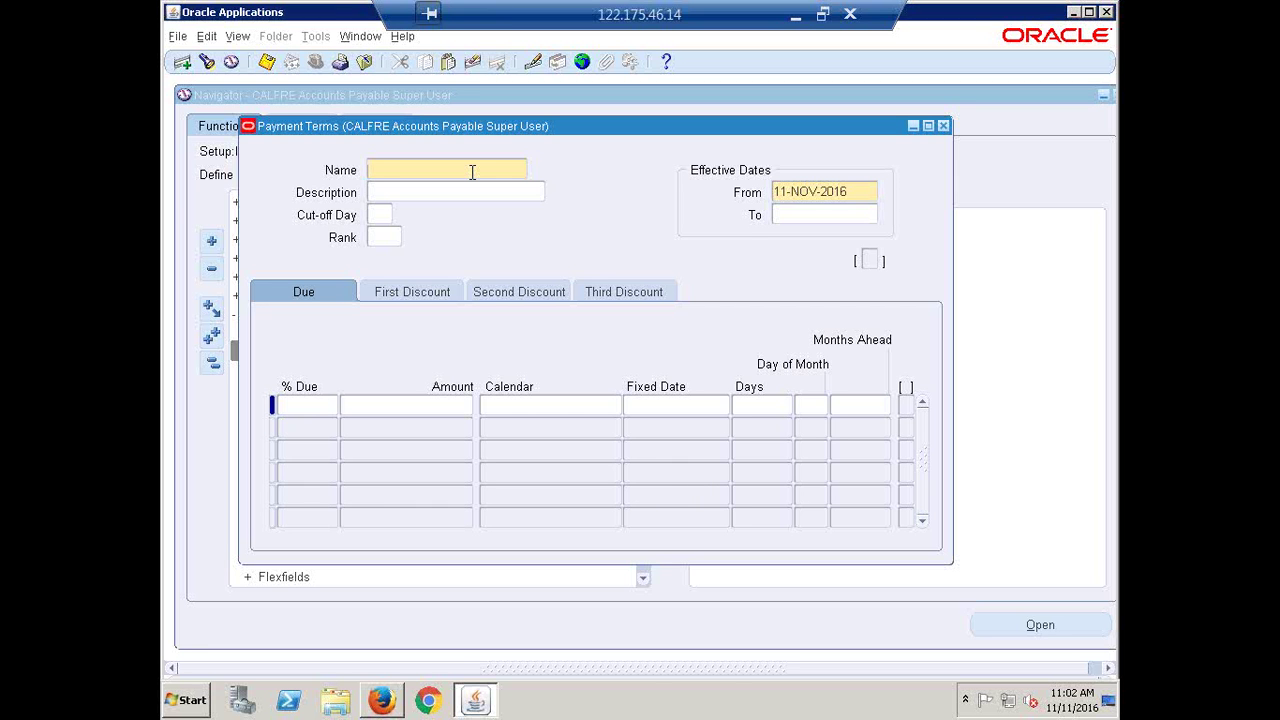
{"action": "type", "text": "30 dD"}
{"action": "key", "text": "BackSpace"}
{"action": "key", "text": "BackSpace"}
{"action": "type", "text": "Days"}
{"action": "key", "text": "BackSpace"}
{"action": "key", "text": "BackSpace"}
{"action": "key", "text": "BackSpace"}
{"action": "key", "text": "BackSpace"}
{"action": "key", "text": "BackSpace"}
{"action": "key", "text": "BackSpace"}
{"action": "key", "text": "BackSpace"}
{"action": "type", "text": "Net30"}
{"action": "type", "text": "CALFRE"}
{"action": "left_click", "coordinate": [299, 405]}
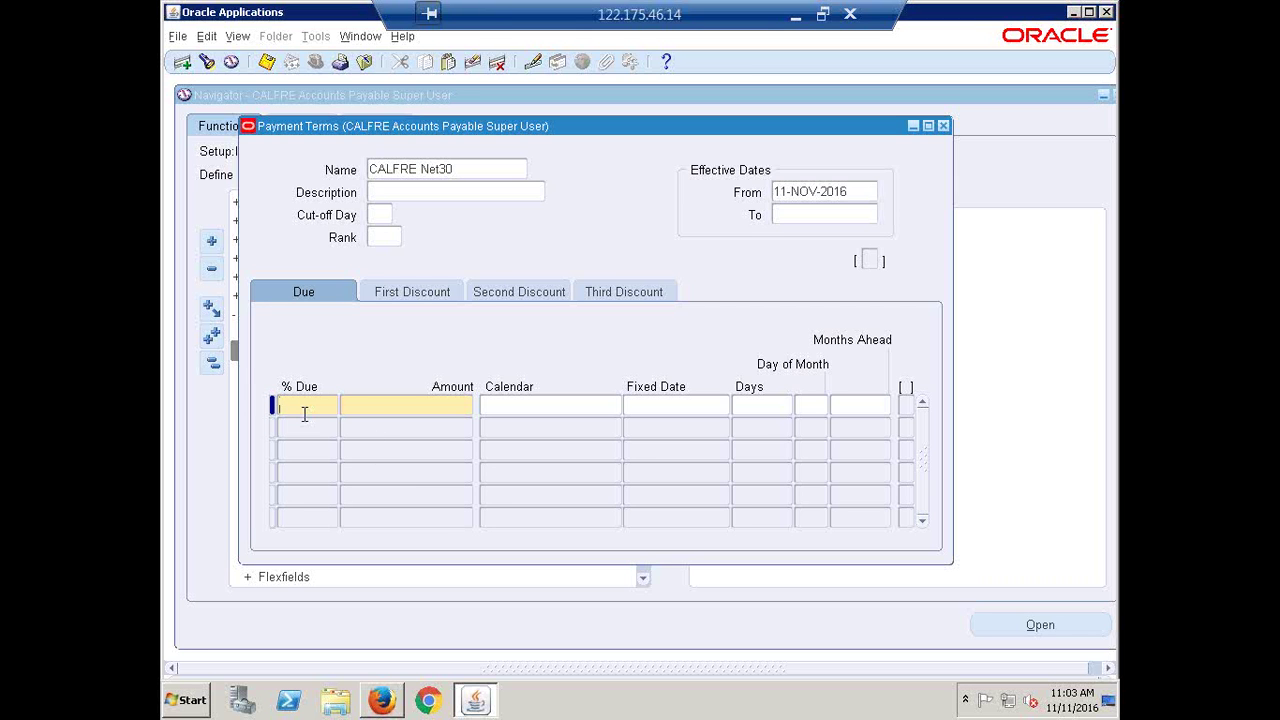
Add a due line of 100% after 30 days
{"action": "type", "text": "100"}
{"action": "key", "text": "Tab"}
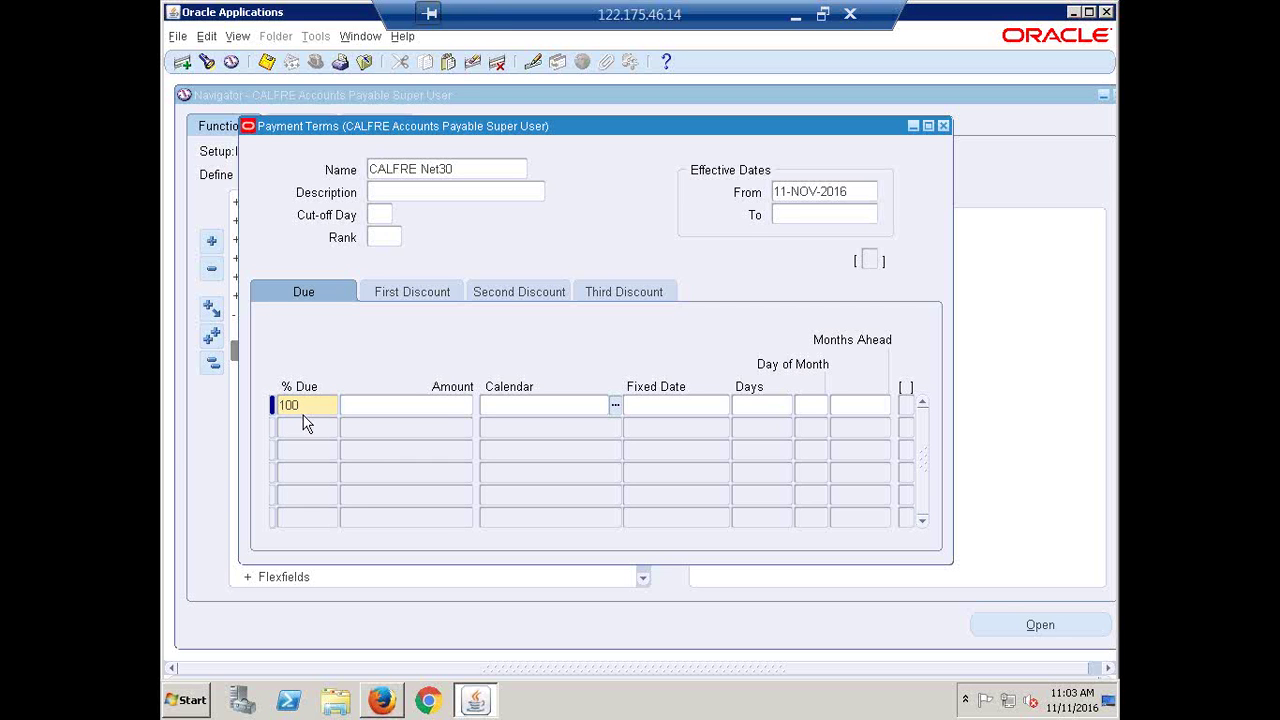
{"action": "key", "text": "Tab"}
{"action": "key", "text": "Tab"}
{"action": "type", "text": "30"}
{"action": "double_click", "coordinate": [762, 406]}
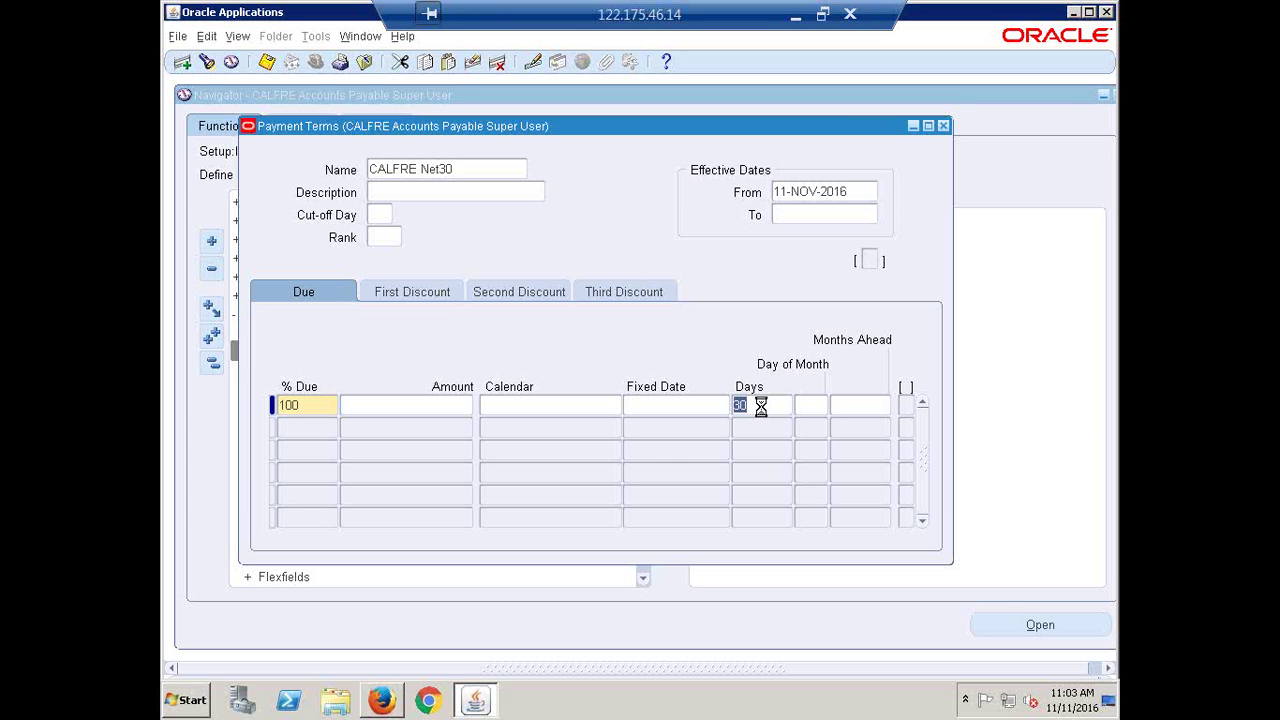
{"action": "key", "text": "Tab"}
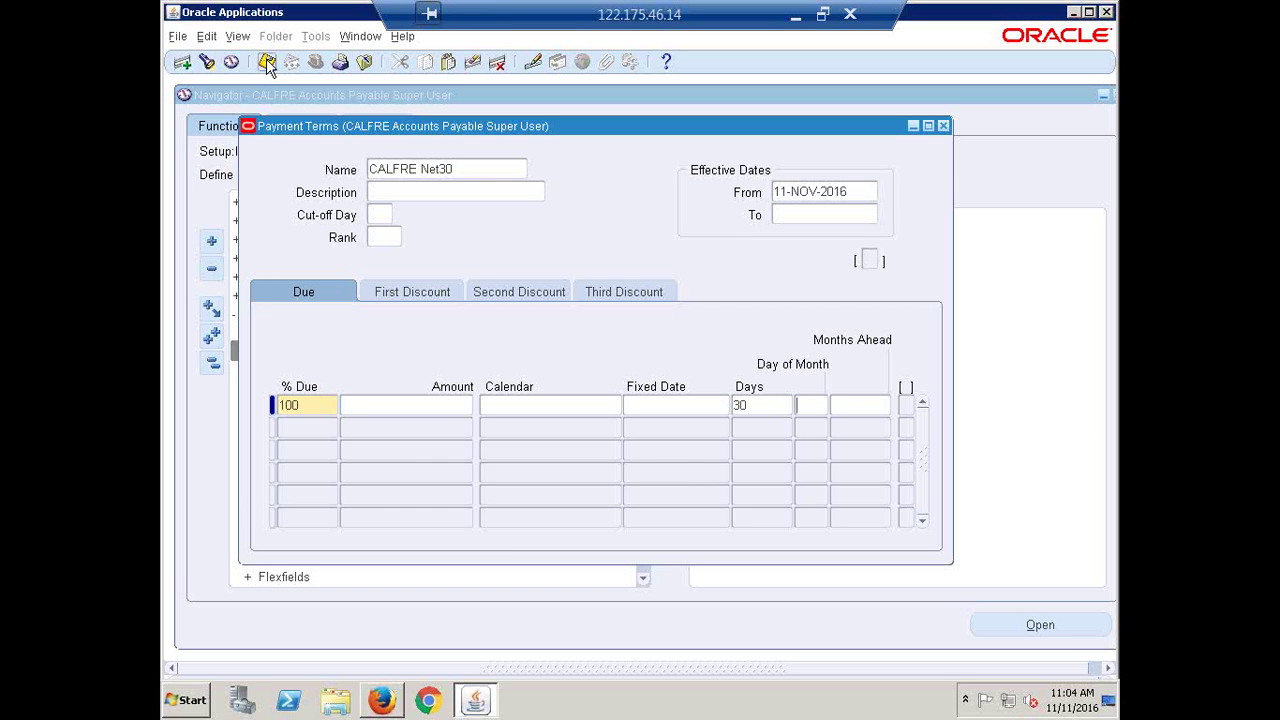
Return to the Name field and select the CALFRE Net30 name
{"action": "left_click", "coordinate": [462, 170]}
{"action": "key", "text": "ctrl+s"}
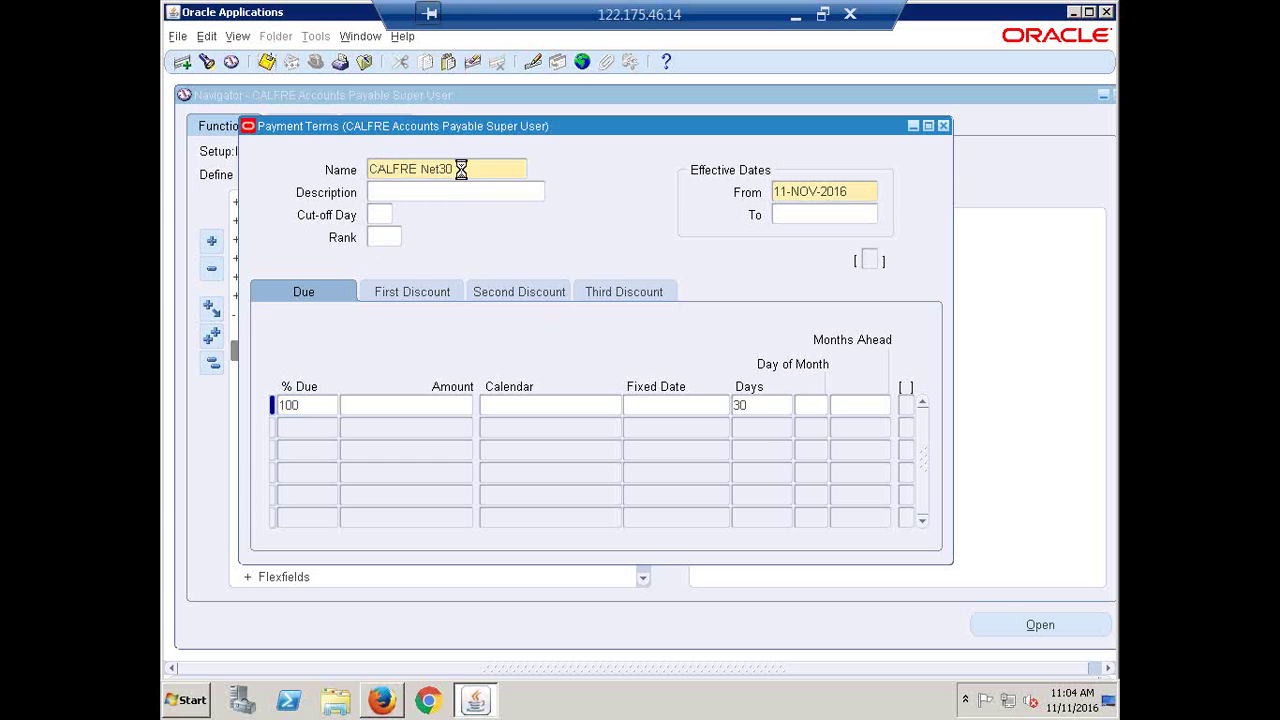
{"action": "left_click", "coordinate": [462, 170]}
{"action": "triple_click", "coordinate": [494, 175]}
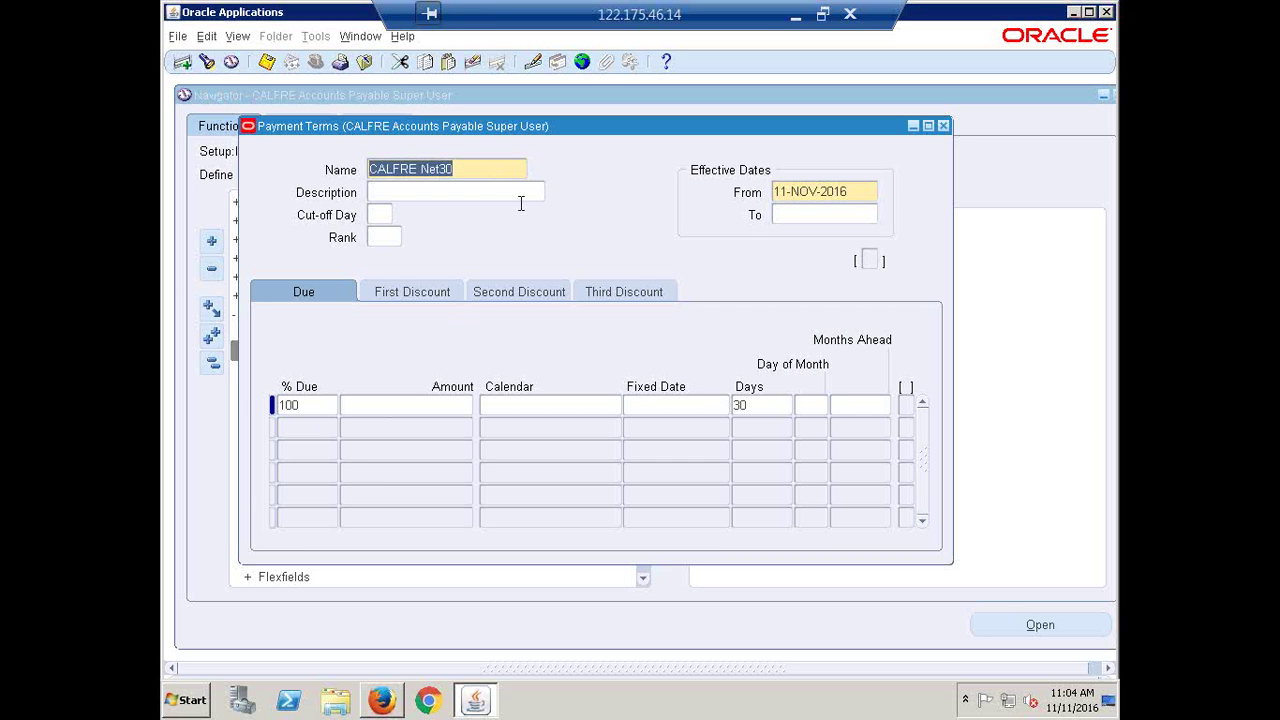
{"action": "left_click", "coordinate": [474, 177]}
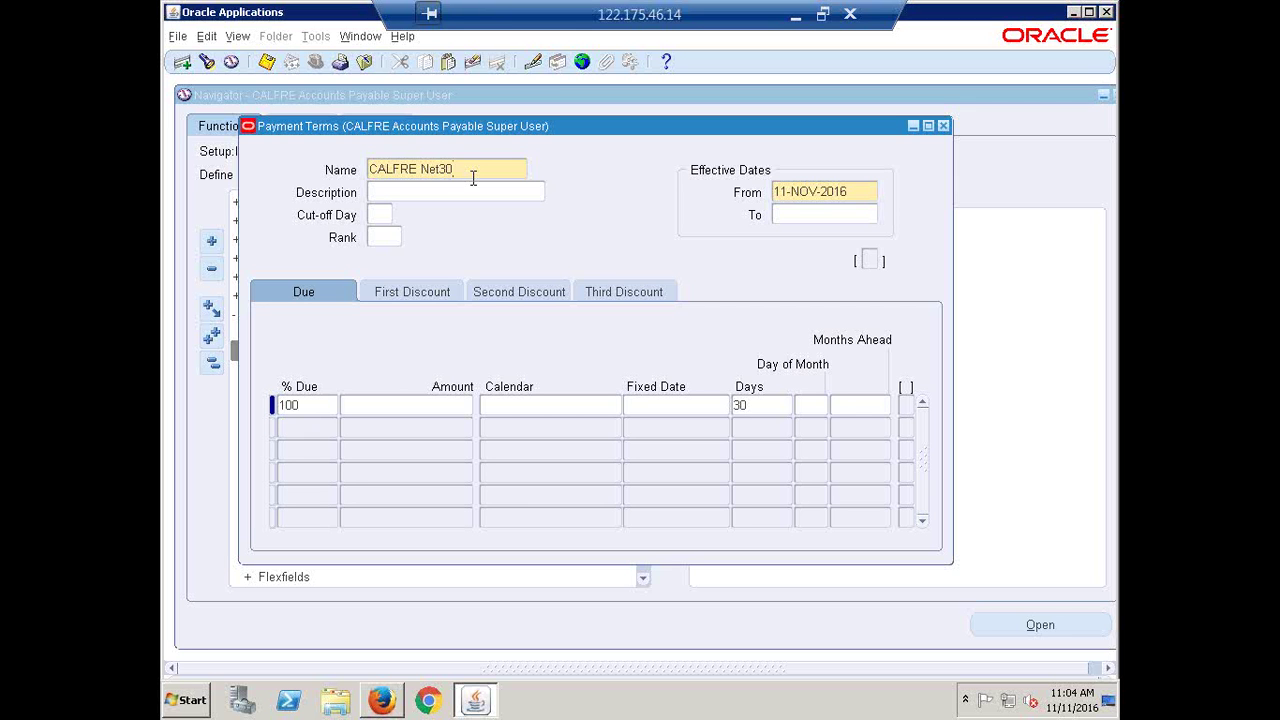
Start a new term named CALFRE 10/20/30 with 50% due at 10 days
{"action": "left_click", "coordinate": [189, 64]}
{"action": "type", "text": "CALFRE 10/20/30"}
{"action": "left_click", "coordinate": [287, 403]}
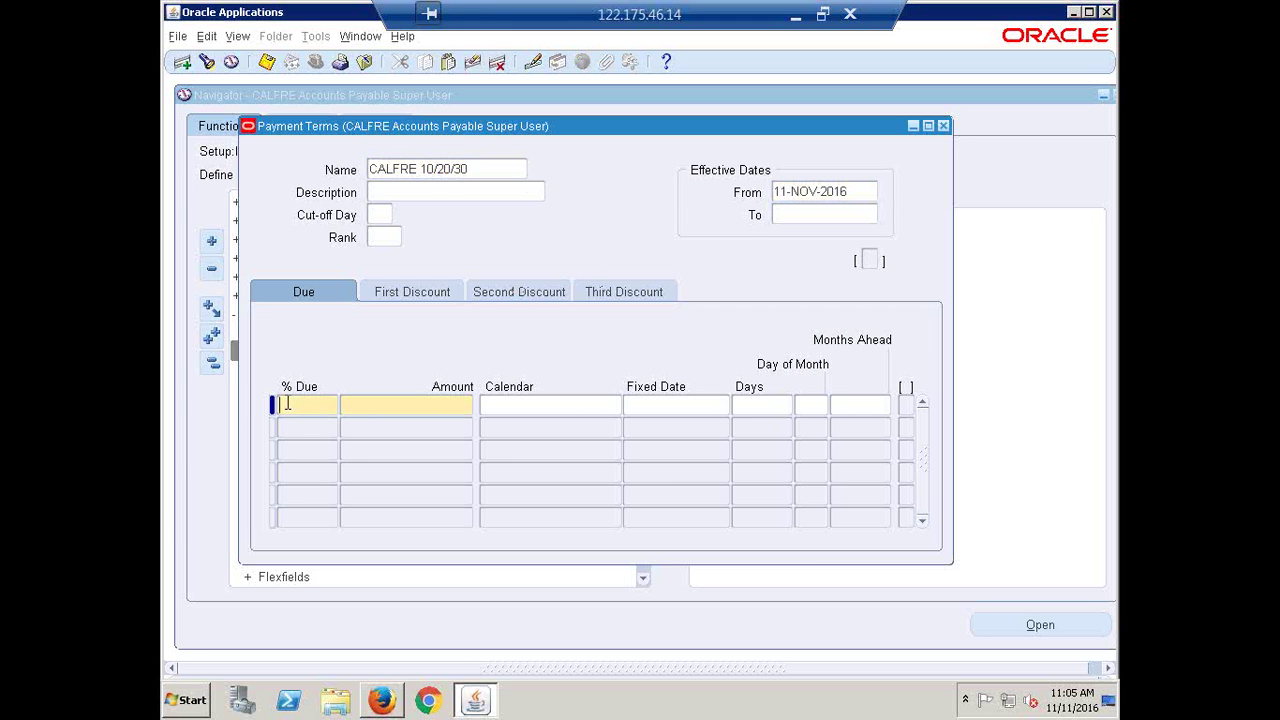
{"action": "type", "text": "50"}
{"action": "left_click", "coordinate": [756, 410]}
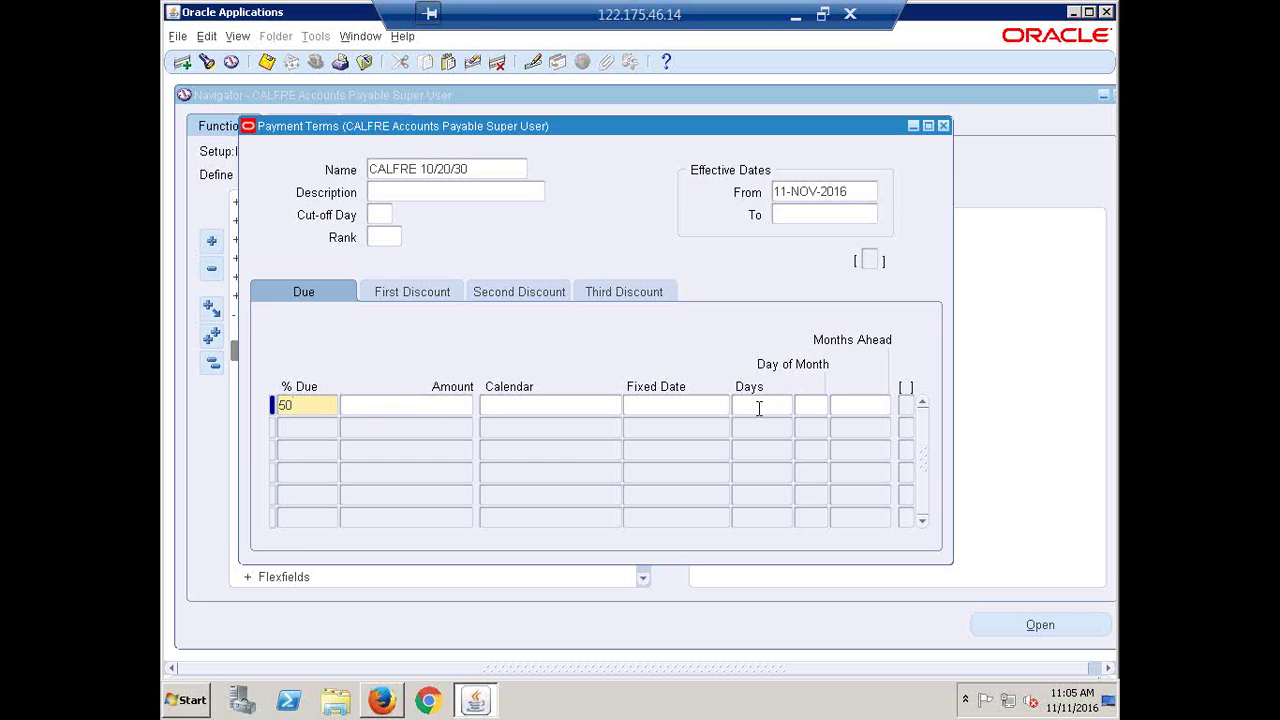
{"action": "type", "text": "10"}
Add due lines of 25% at 20 days and 25% at 30 days
{"action": "left_click", "coordinate": [317, 427]}
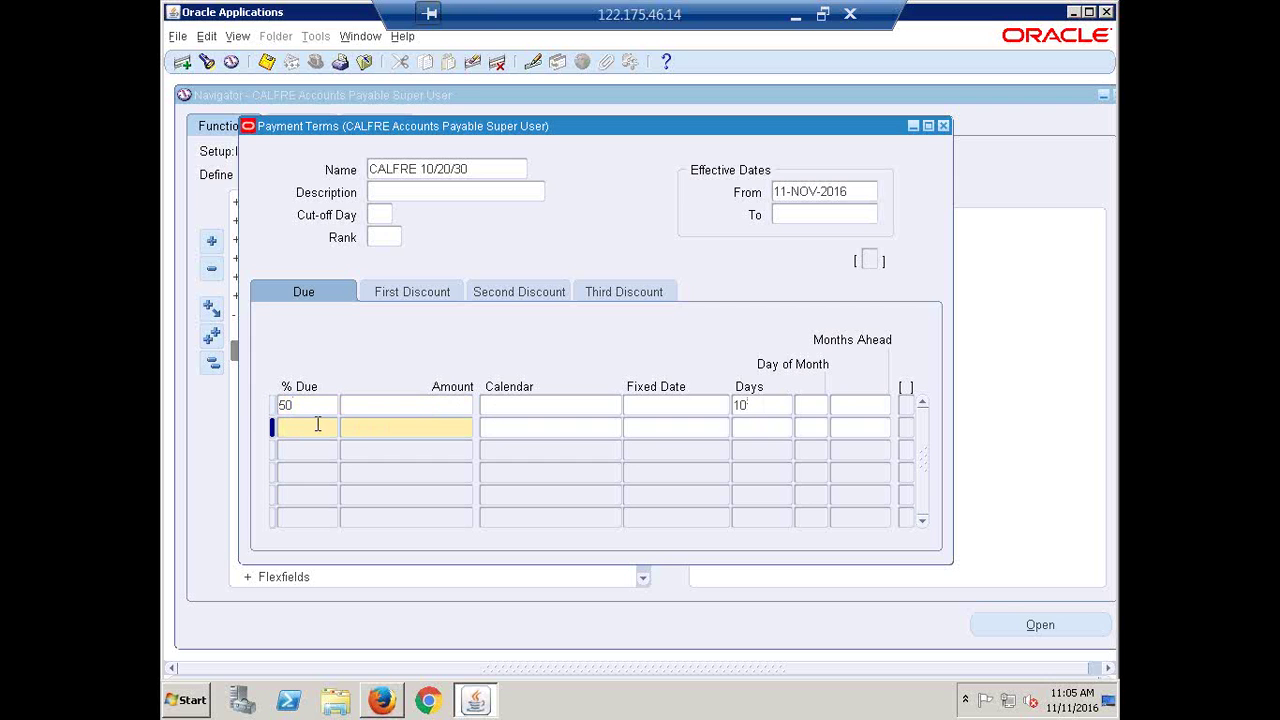
{"action": "type", "text": "25"}
{"action": "left_click", "coordinate": [743, 427]}
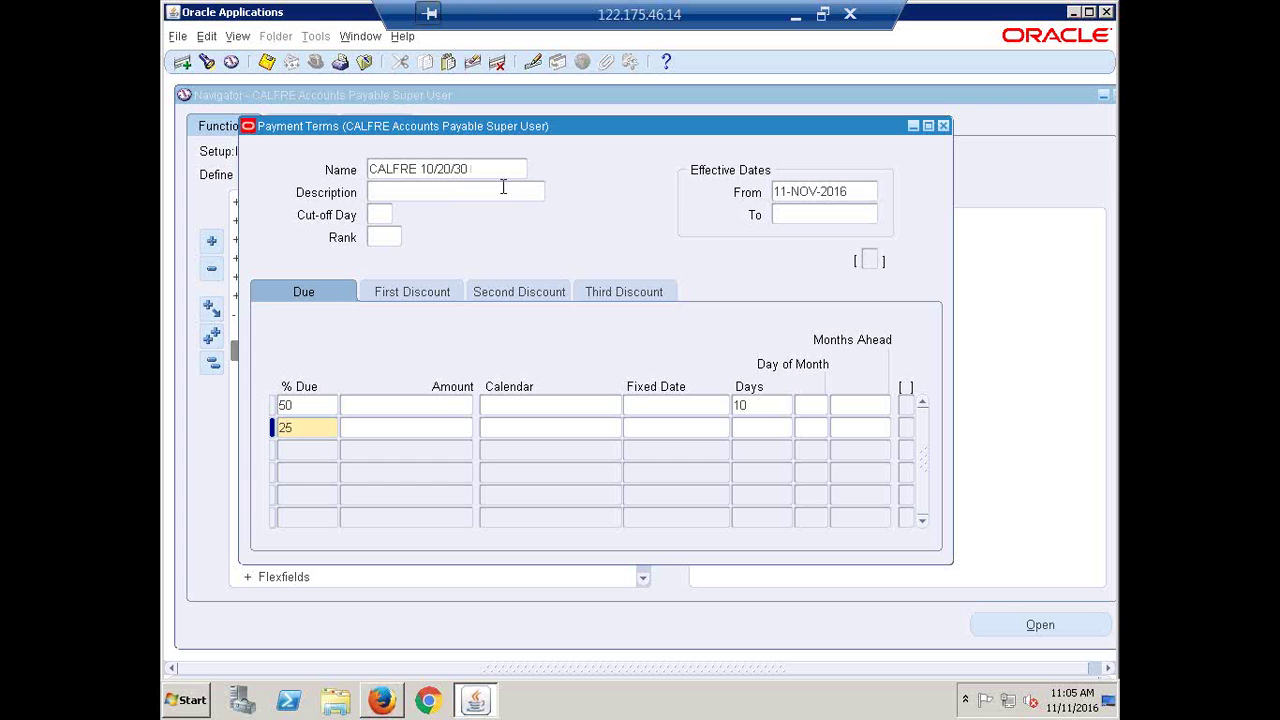
{"action": "type", "text": "20"}
{"action": "left_click", "coordinate": [314, 449]}
{"action": "type", "text": "25"}
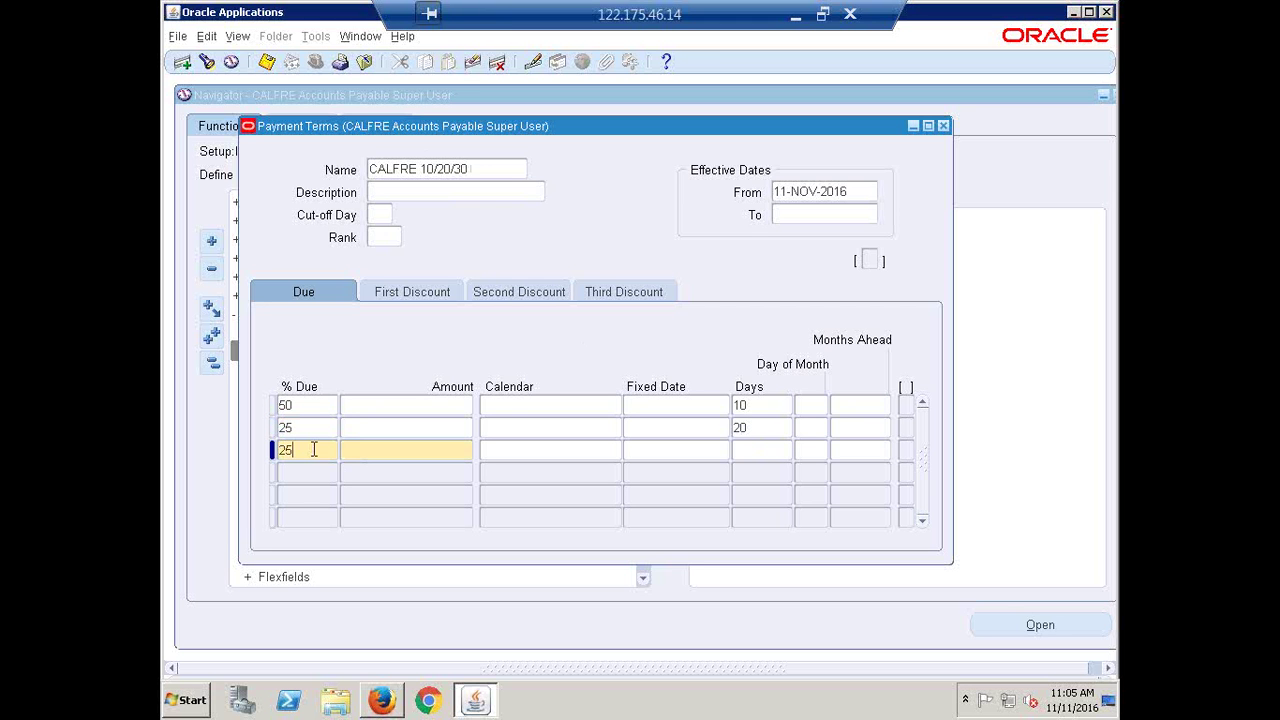
{"action": "left_click", "coordinate": [761, 444]}
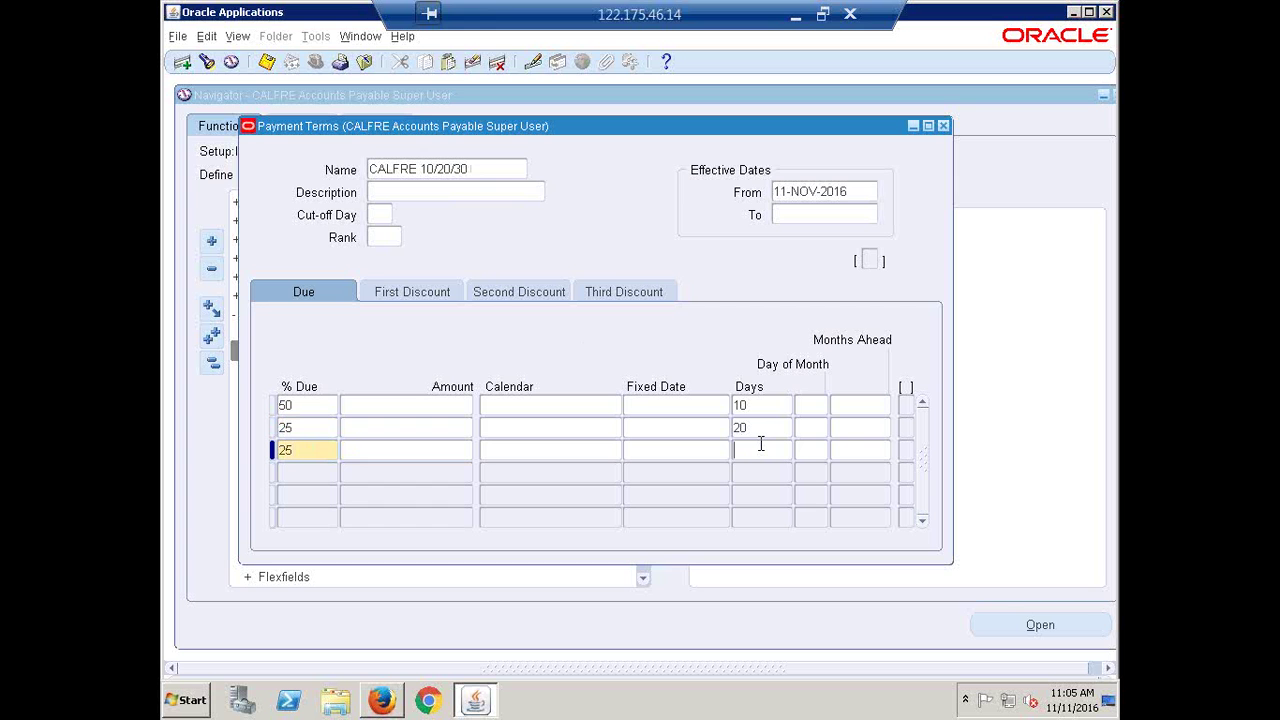
{"action": "type", "text": "30"}
Try connecting to the India2 Wi-Fi network, then cancel at the security-key prompt
{"action": "left_click", "coordinate": [848, 13]}
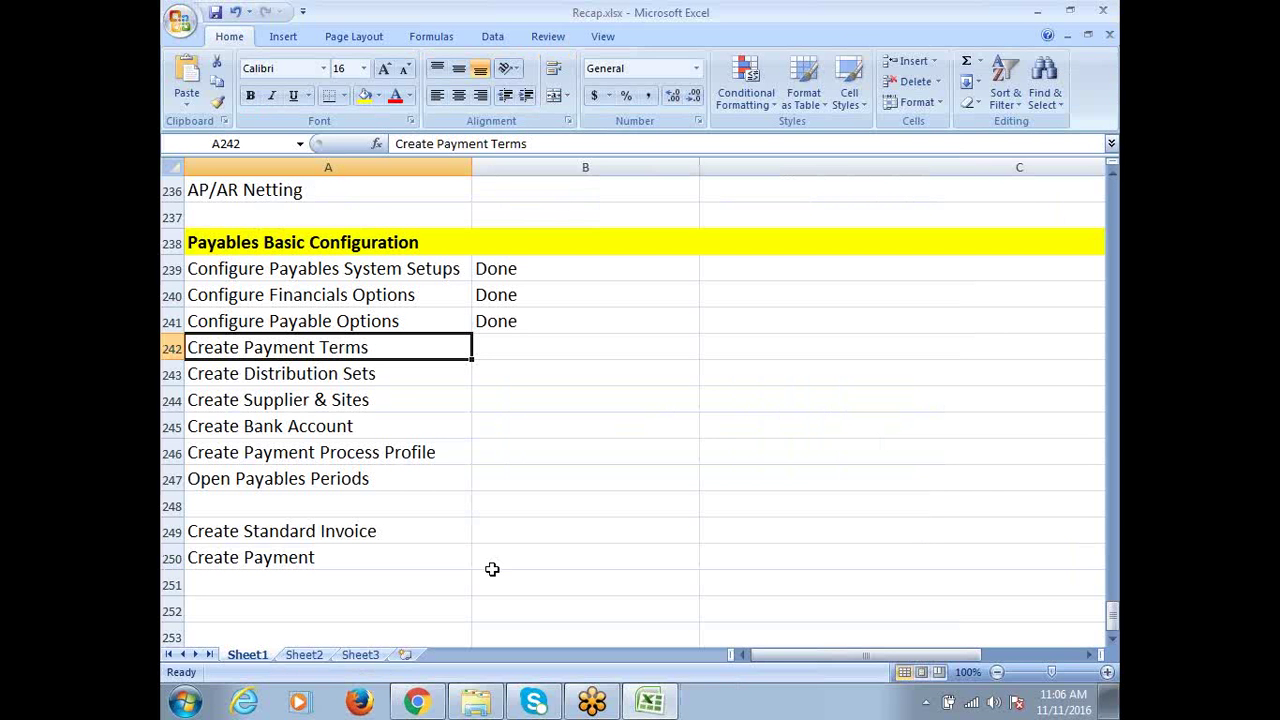
{"action": "left_click", "coordinate": [972, 702]}
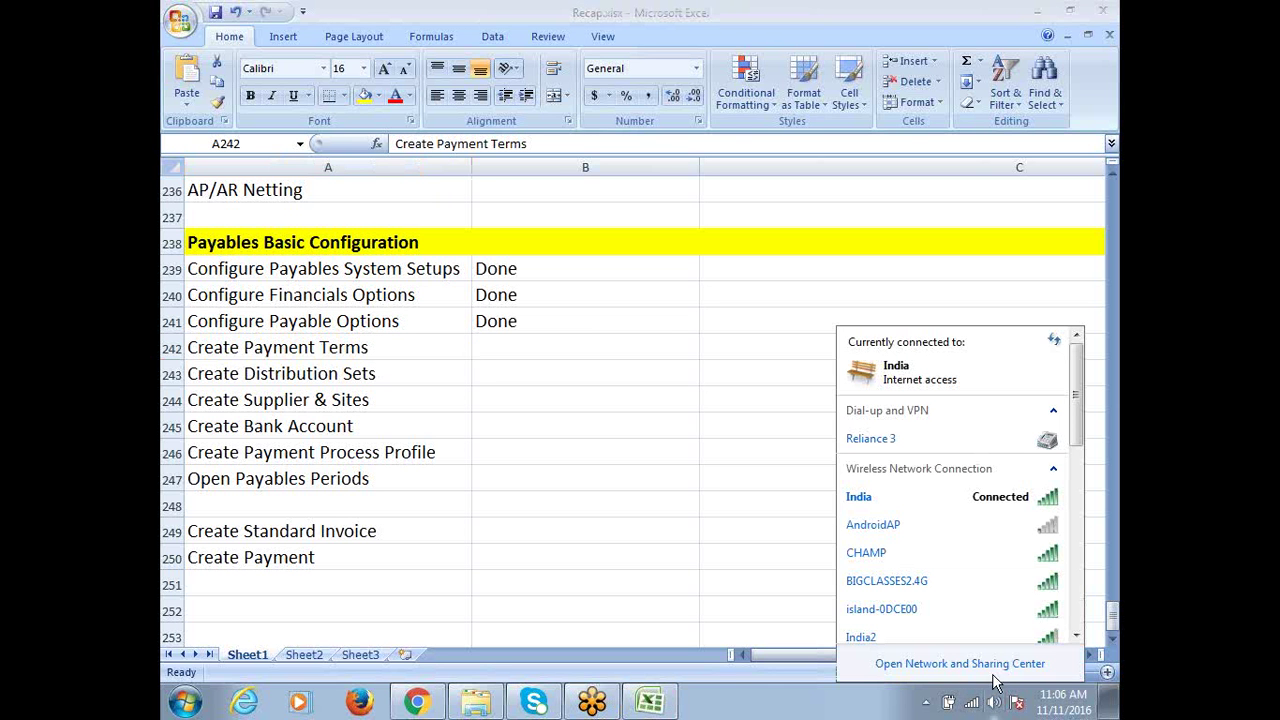
{"action": "left_click", "coordinate": [1054, 341]}
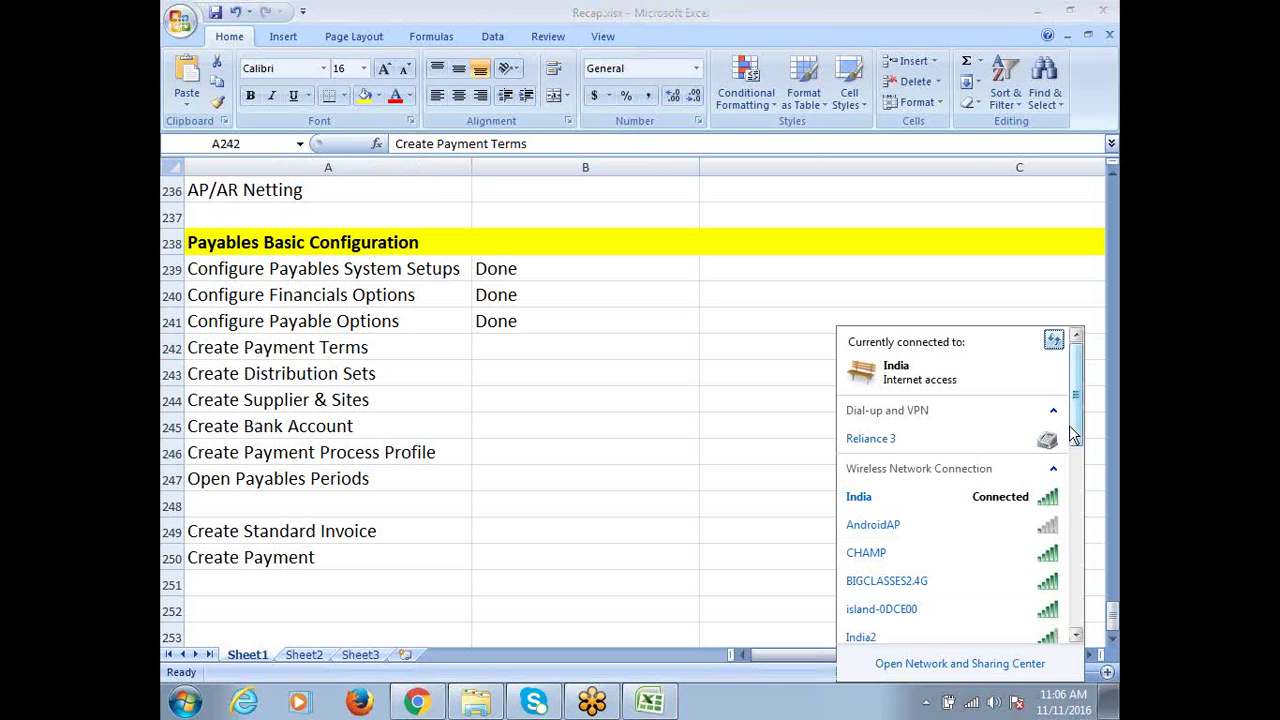
{"action": "scroll", "coordinate": [1075, 429], "scroll_direction": "down", "scroll_amount": 1}
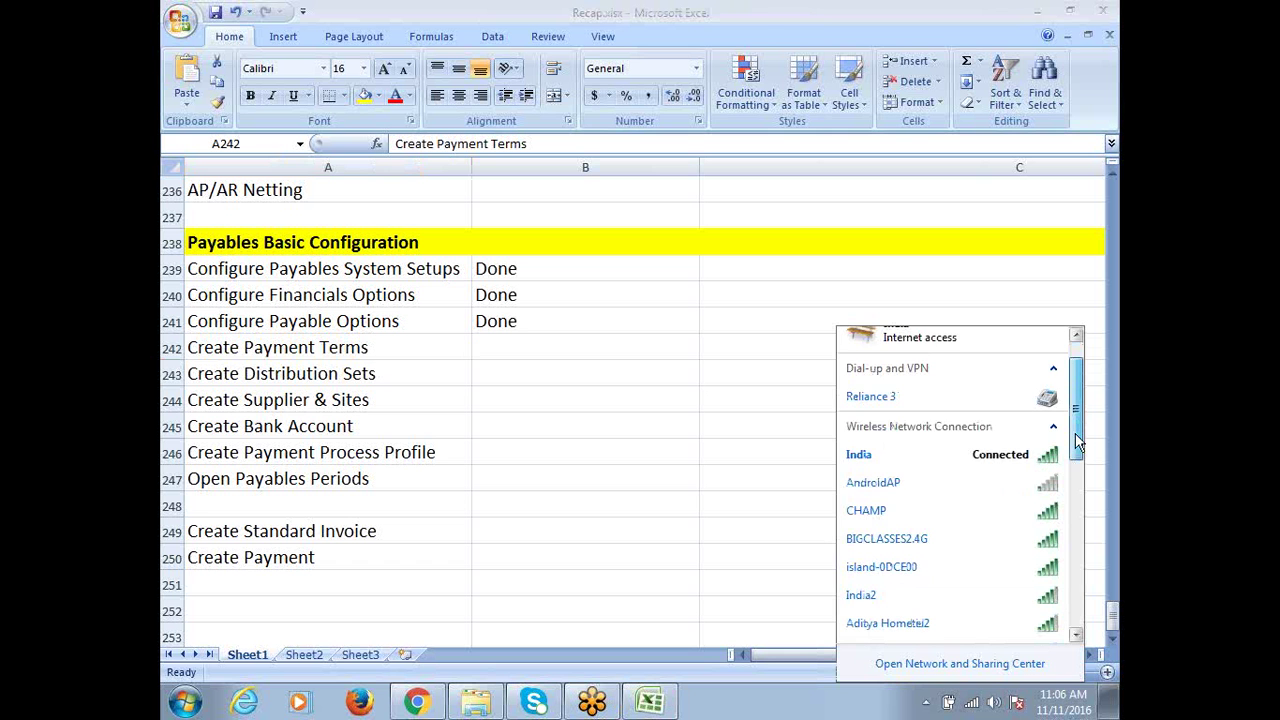
{"action": "mouse_move", "coordinate": [1075, 433]}
{"action": "left_mouse_down"}
{"action": "mouse_move", "coordinate": [1074, 505]}
{"action": "mouse_move", "coordinate": [1075, 447]}
{"action": "left_mouse_up"}
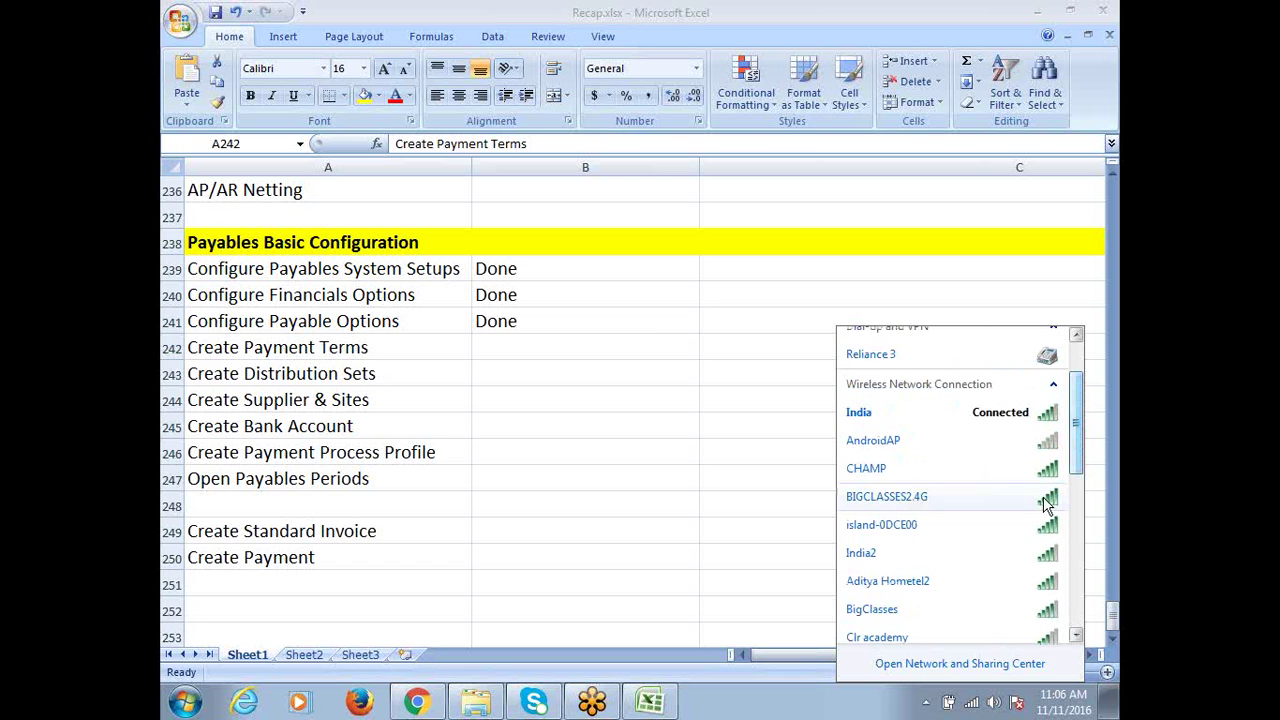
{"action": "left_click", "coordinate": [921, 551]}
{"action": "left_click", "coordinate": [1034, 581]}
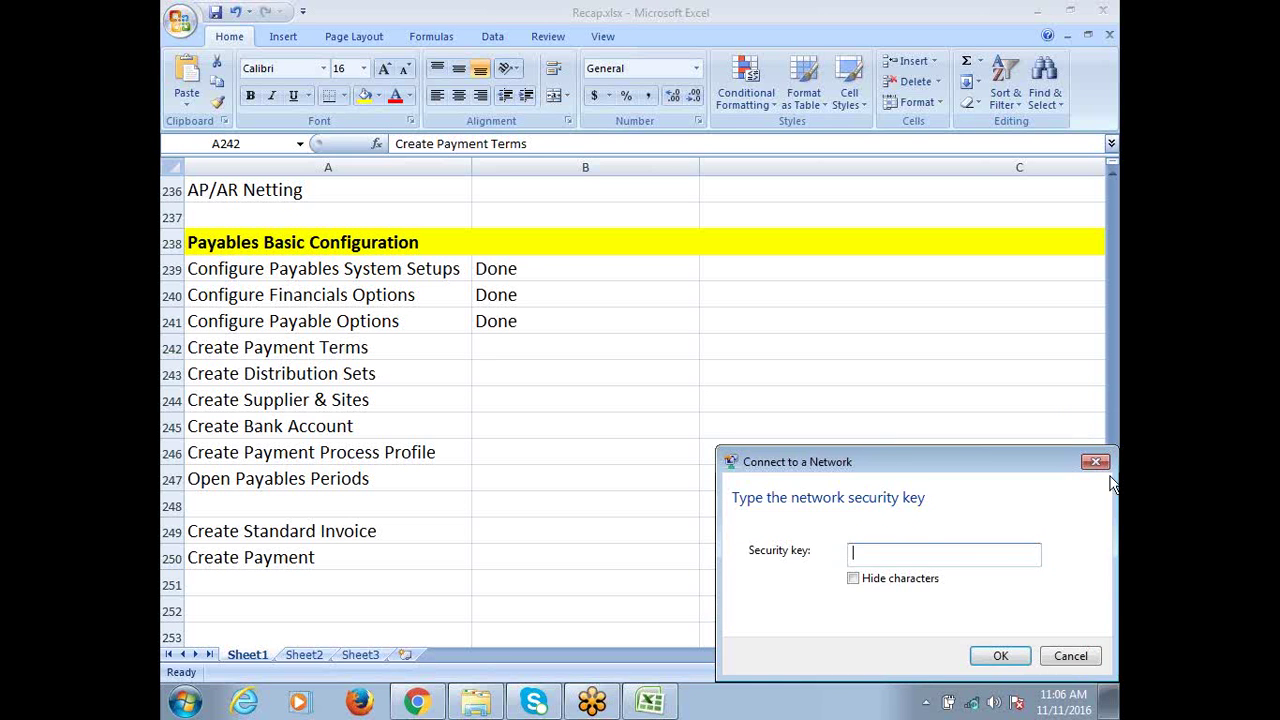
{"action": "left_click", "coordinate": [1096, 457]}
Refresh and close the network list, then save Recap.xlsx with A250 selected
{"action": "left_click", "coordinate": [971, 702]}
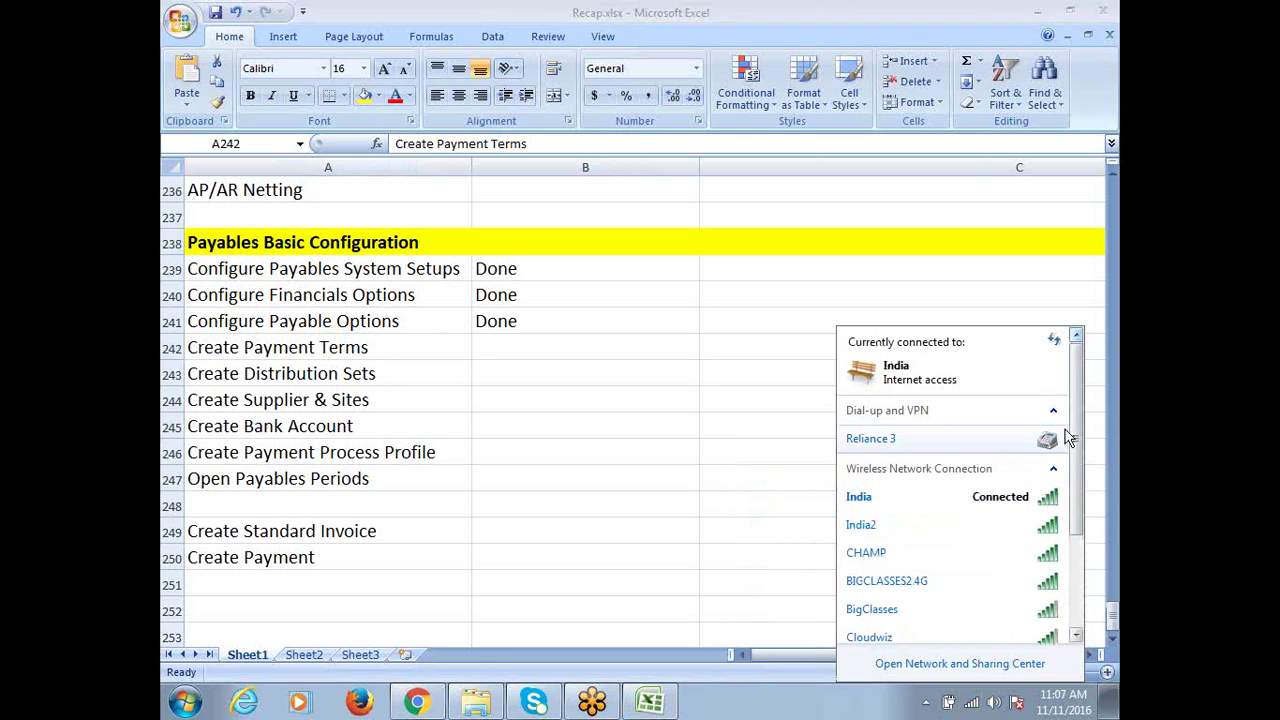
{"action": "left_click", "coordinate": [1055, 344]}
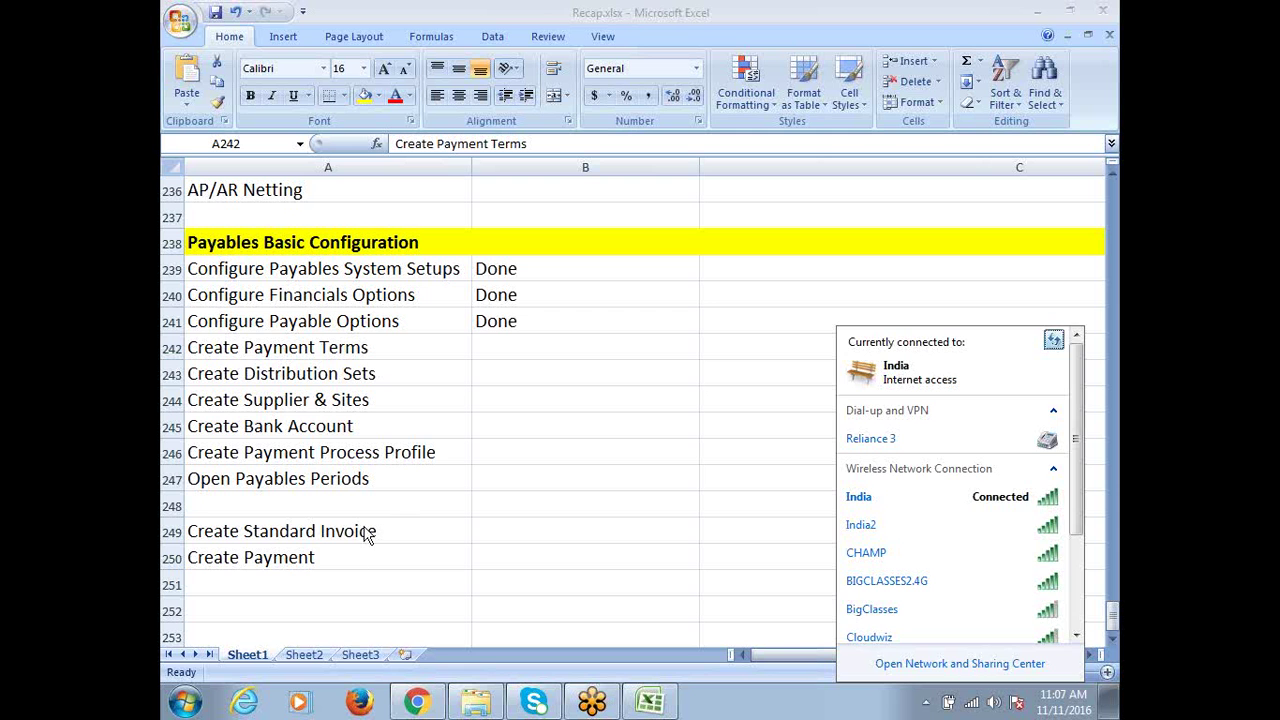
{"action": "left_click", "coordinate": [312, 563]}
{"action": "left_click", "coordinate": [345, 557]}
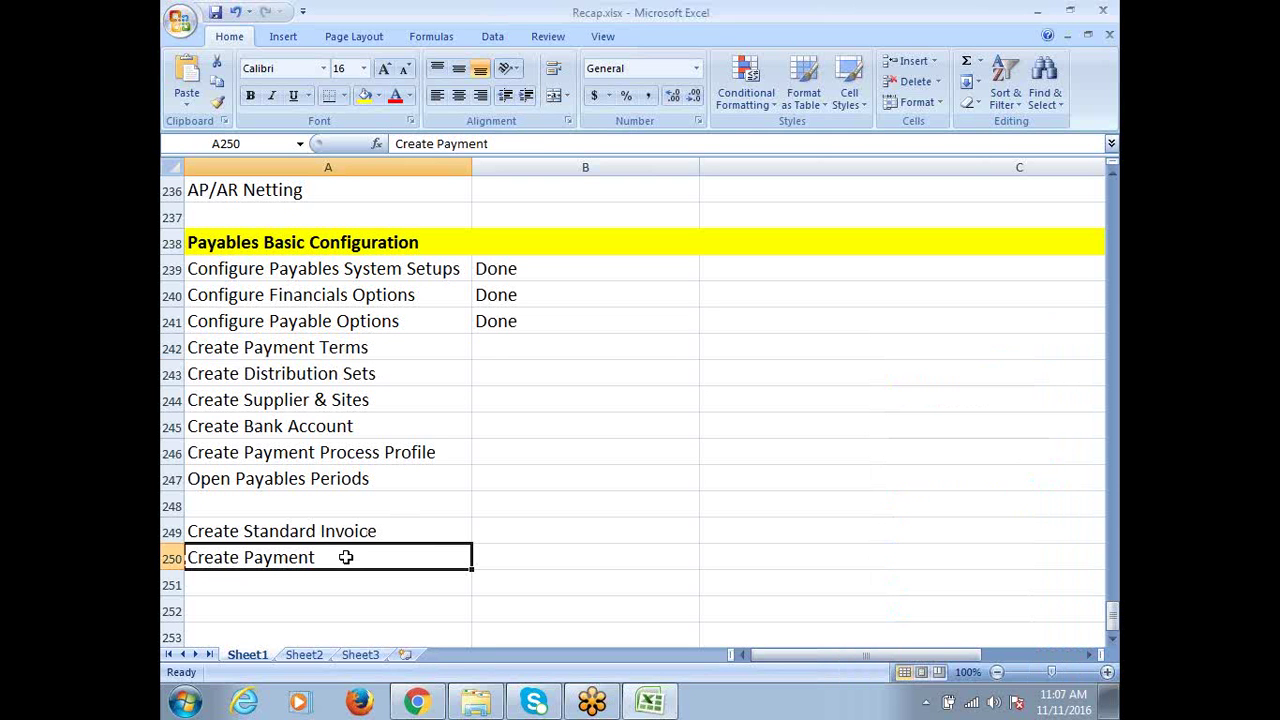
{"action": "key", "text": "ctrl+s"}
{"action": "left_click", "coordinate": [184, 700]}
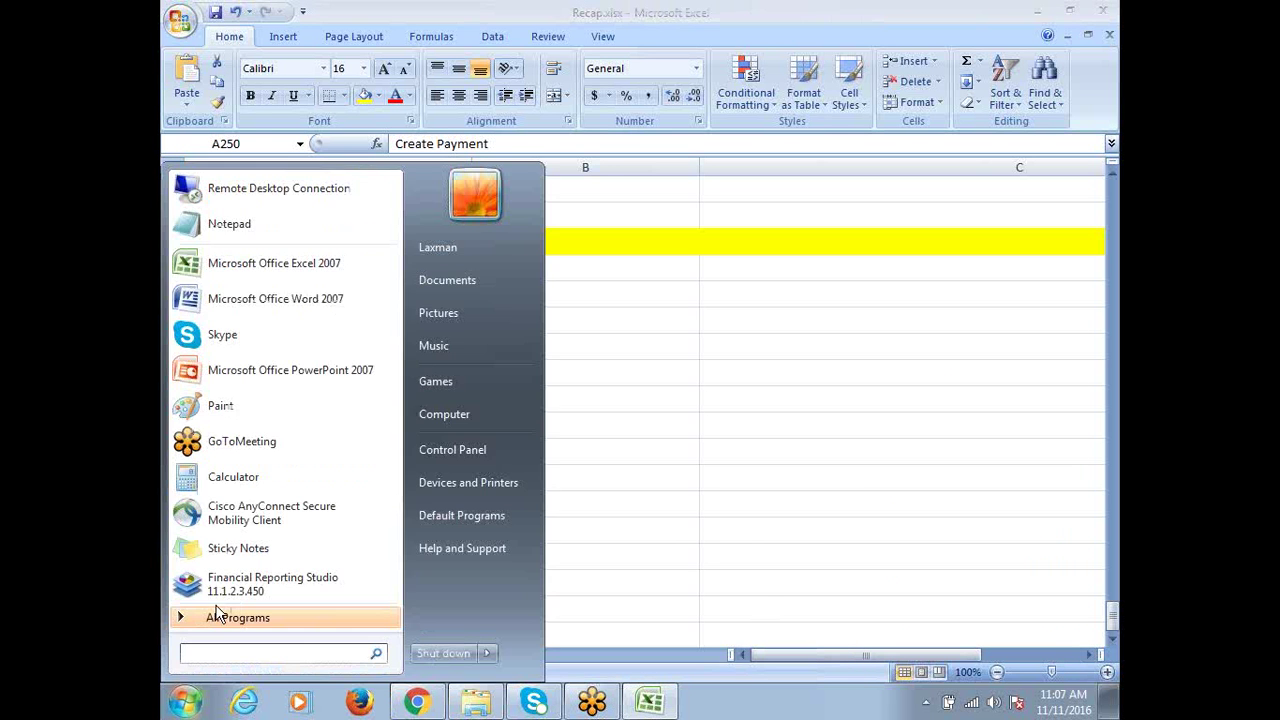
{"action": "left_click", "coordinate": [280, 203]}
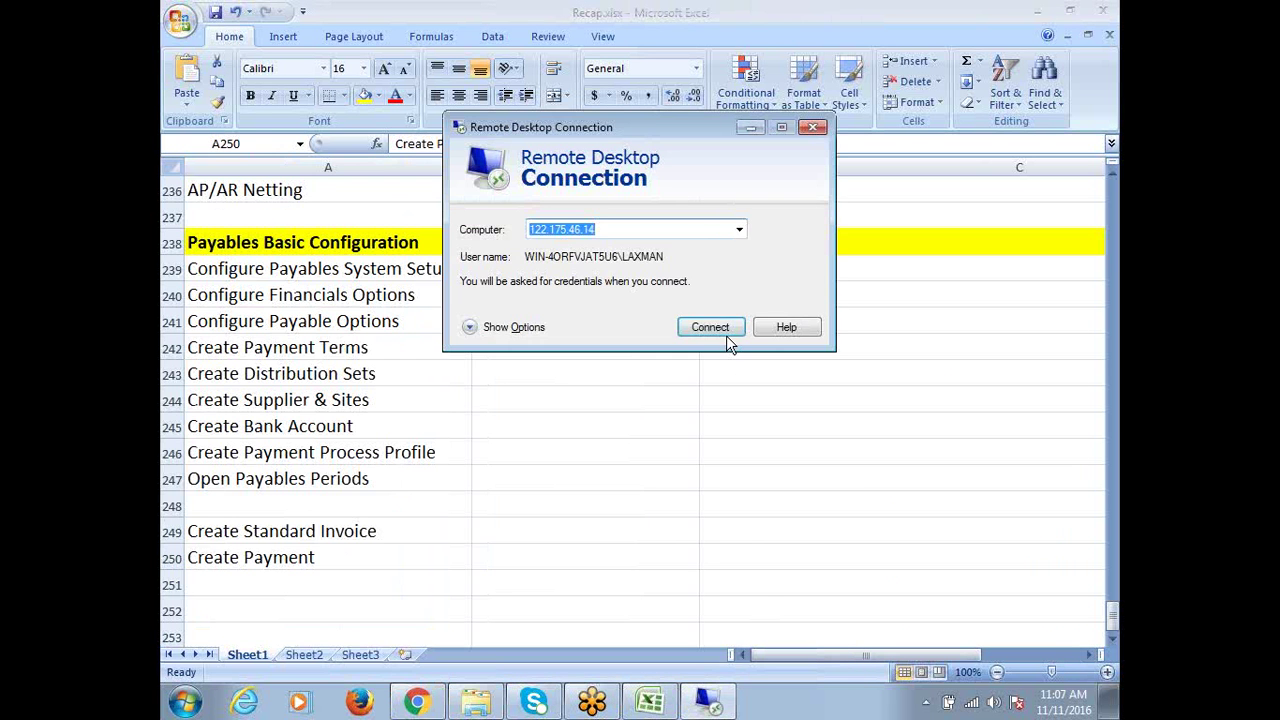
{"action": "left_click", "coordinate": [725, 334]}
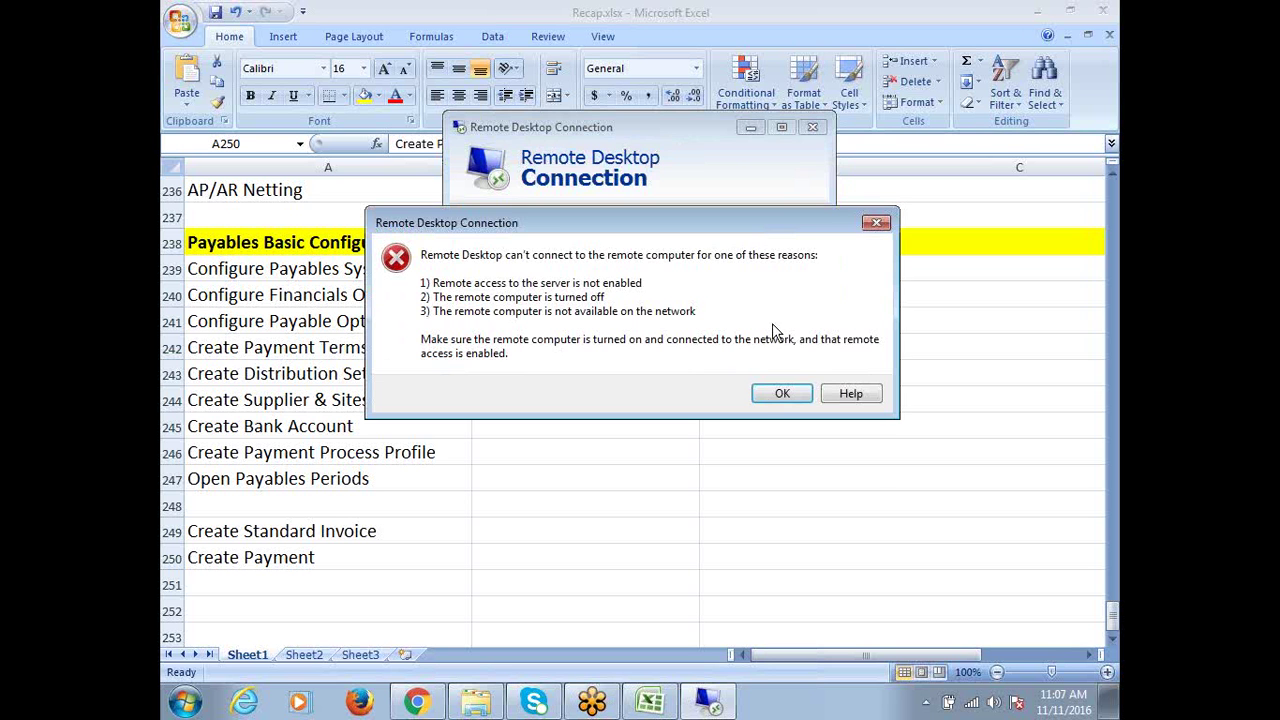
{"action": "left_click", "coordinate": [773, 396]}
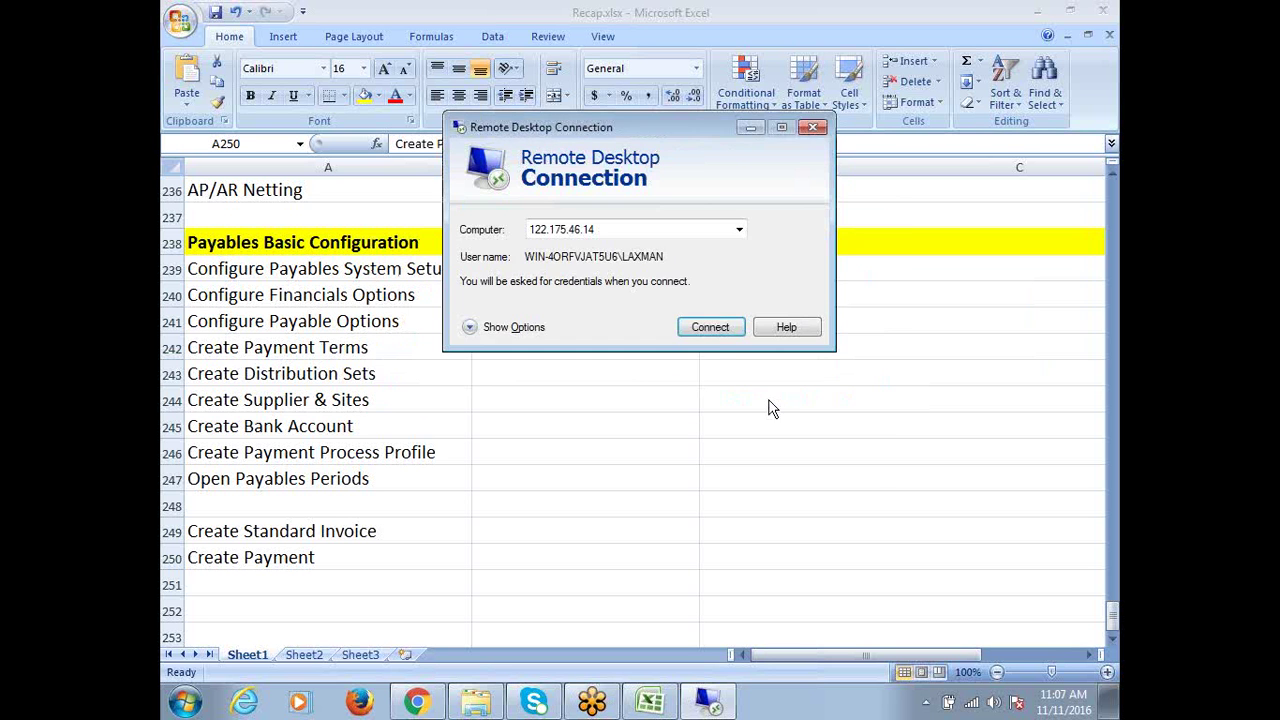
{"action": "left_click", "coordinate": [705, 327]}
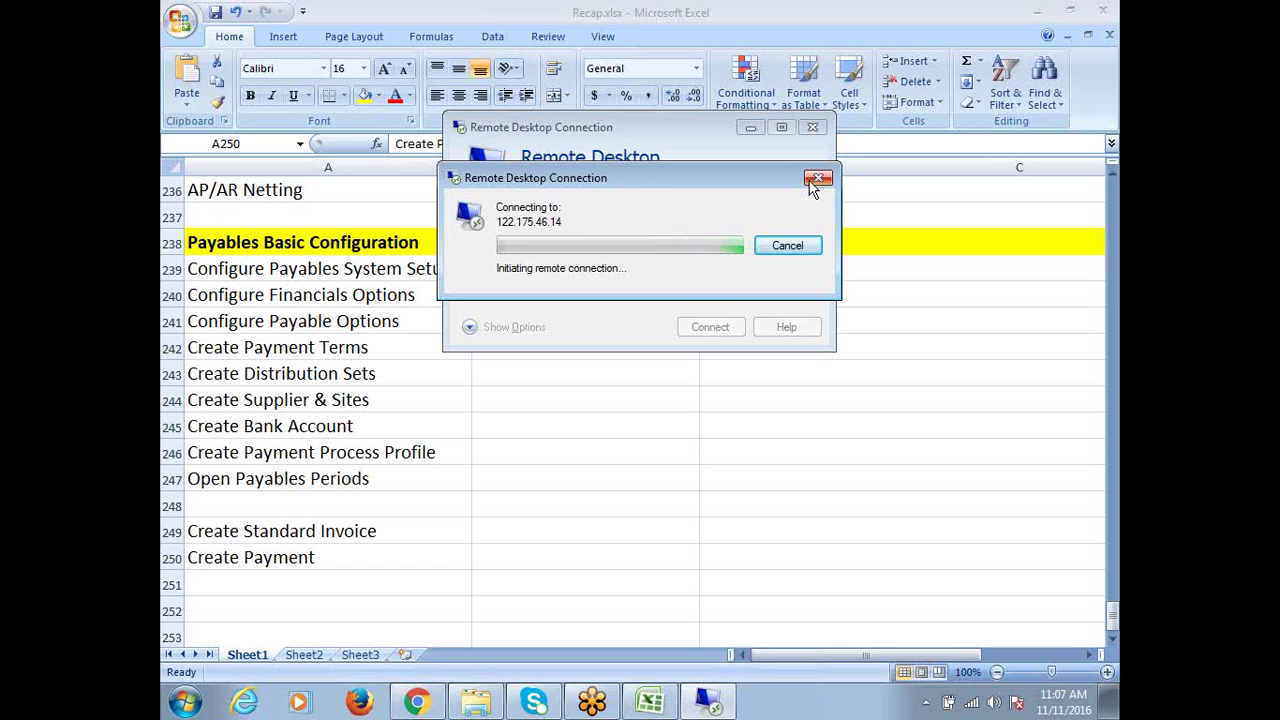
{"action": "left_click", "coordinate": [815, 182]}
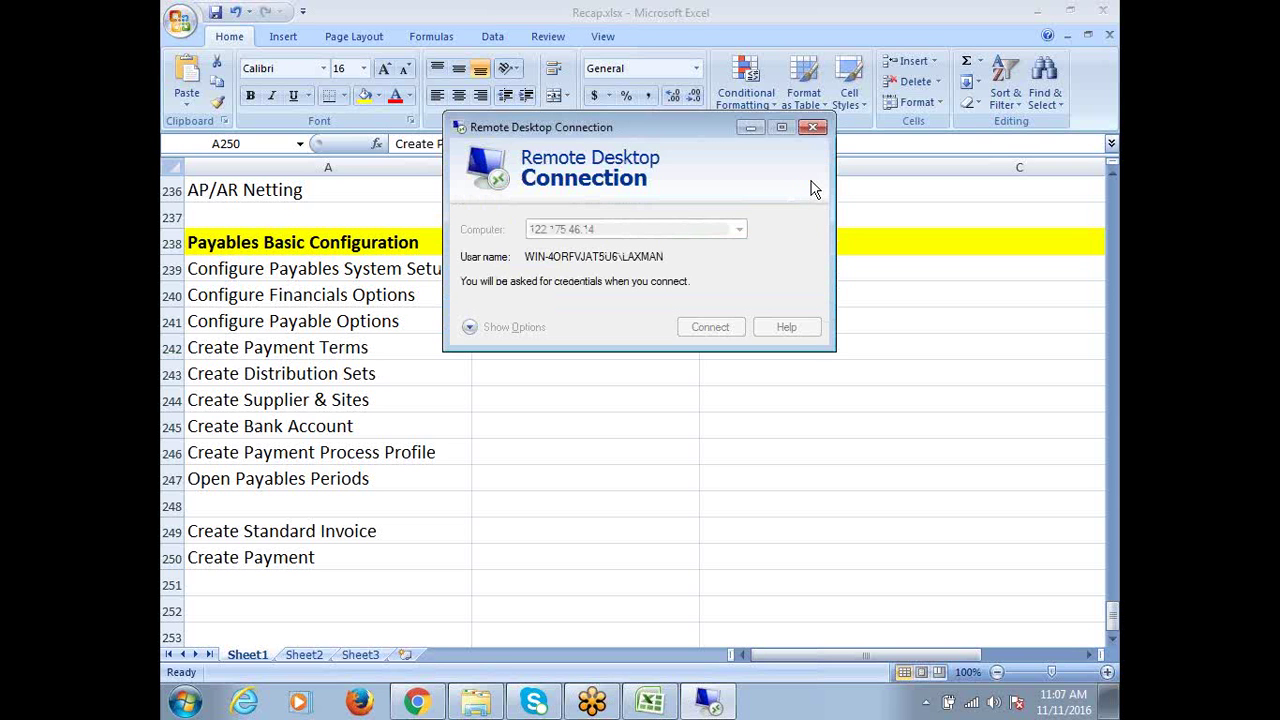
{"action": "left_click", "coordinate": [815, 128]}
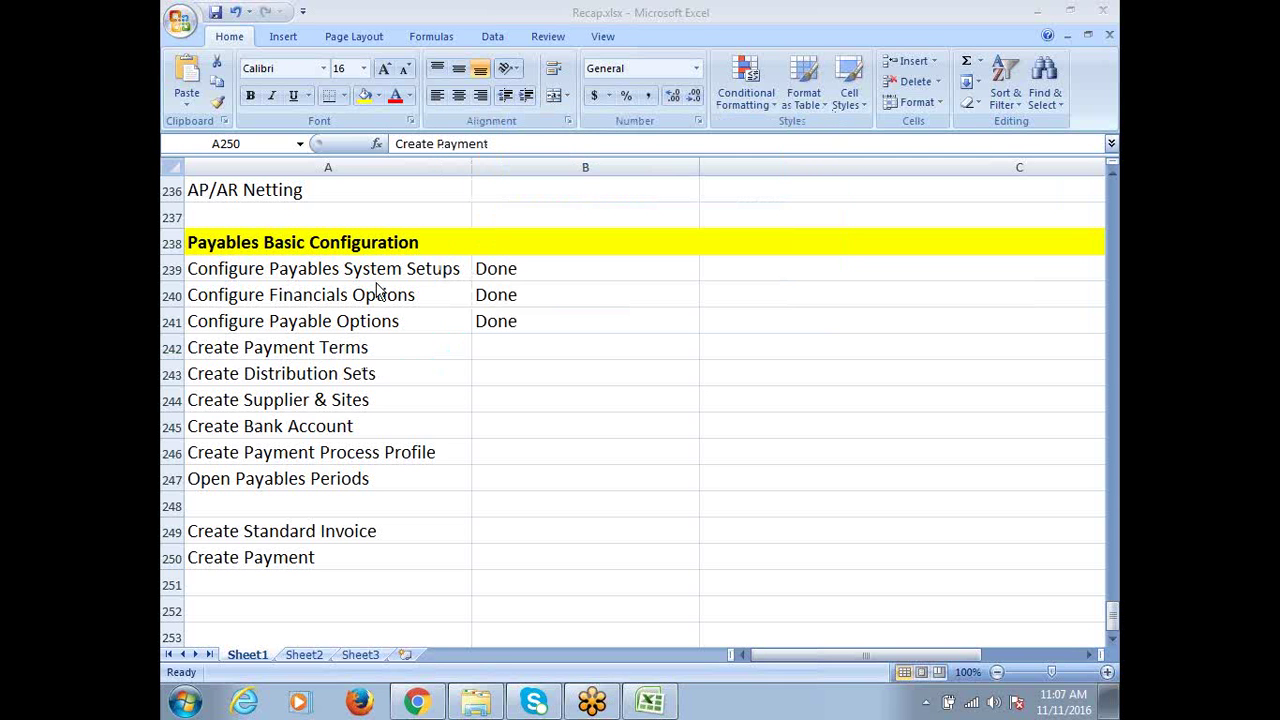
Select A241 in the recap sheet and check the current Wi-Fi connection
{"action": "left_click", "coordinate": [412, 318]}
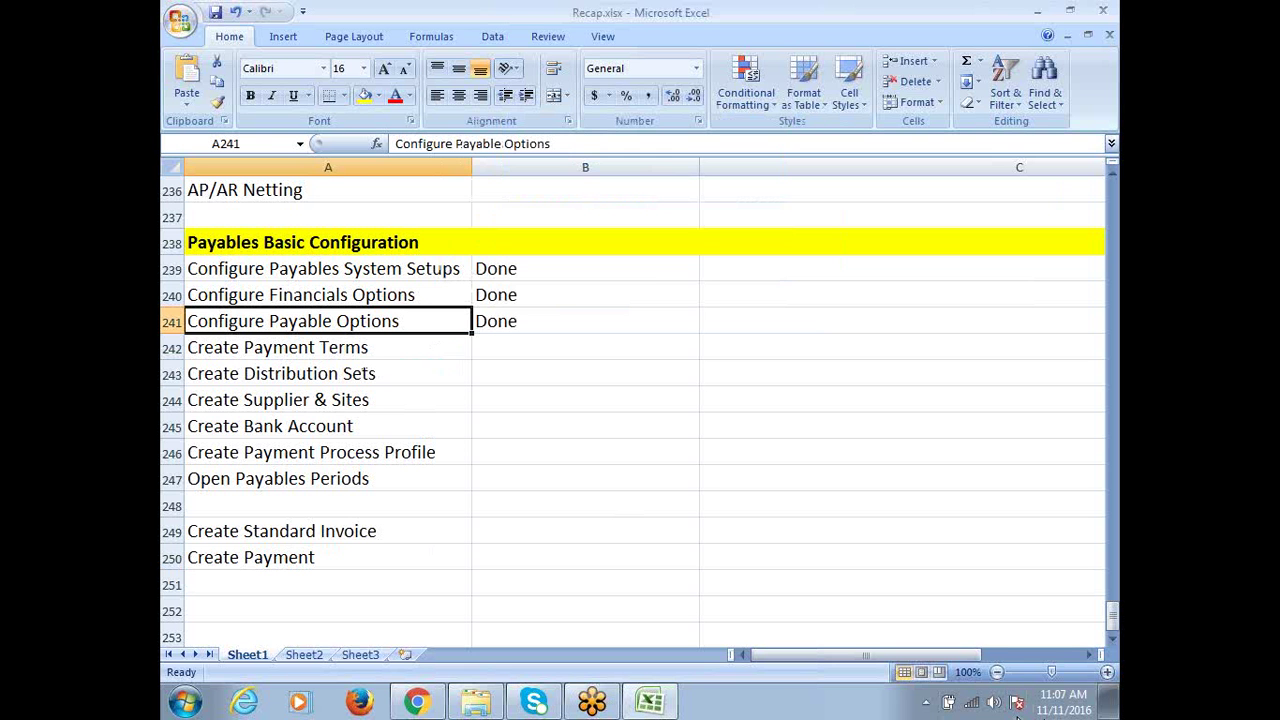
{"action": "left_click", "coordinate": [971, 704]}
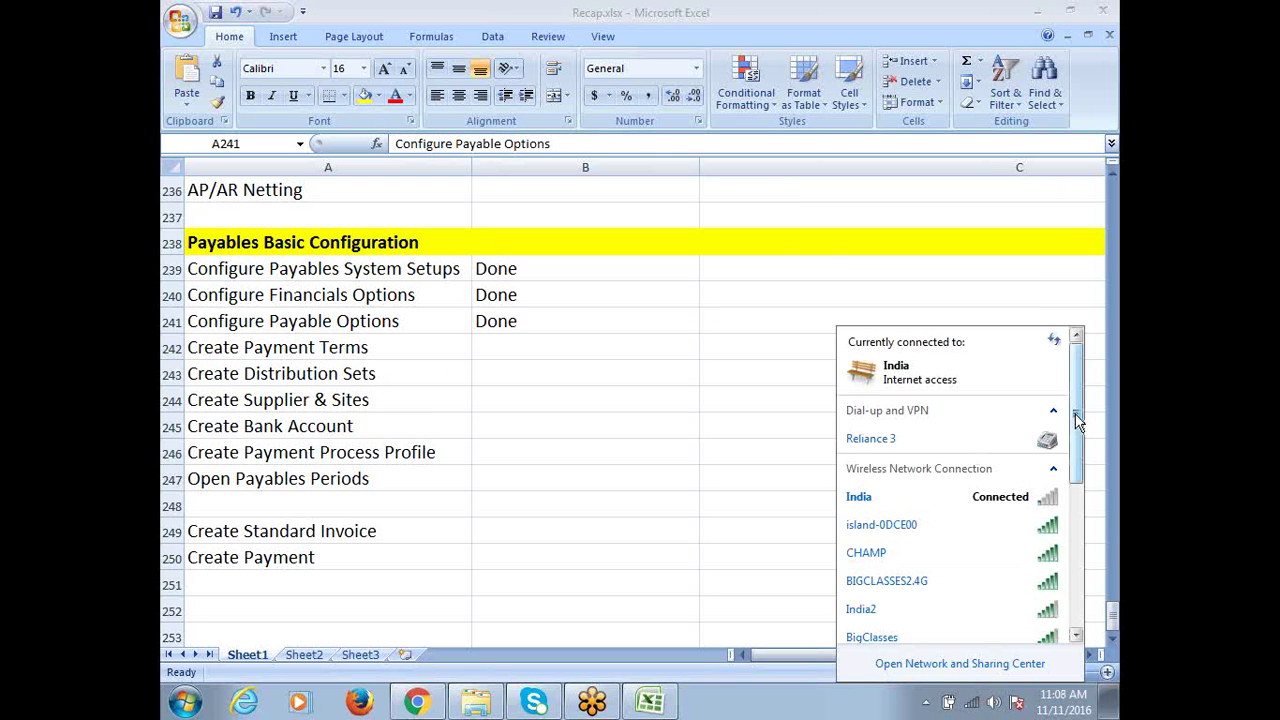
{"action": "left_click_drag", "start_coordinate": [1080, 441], "coordinate": [1080, 553]}
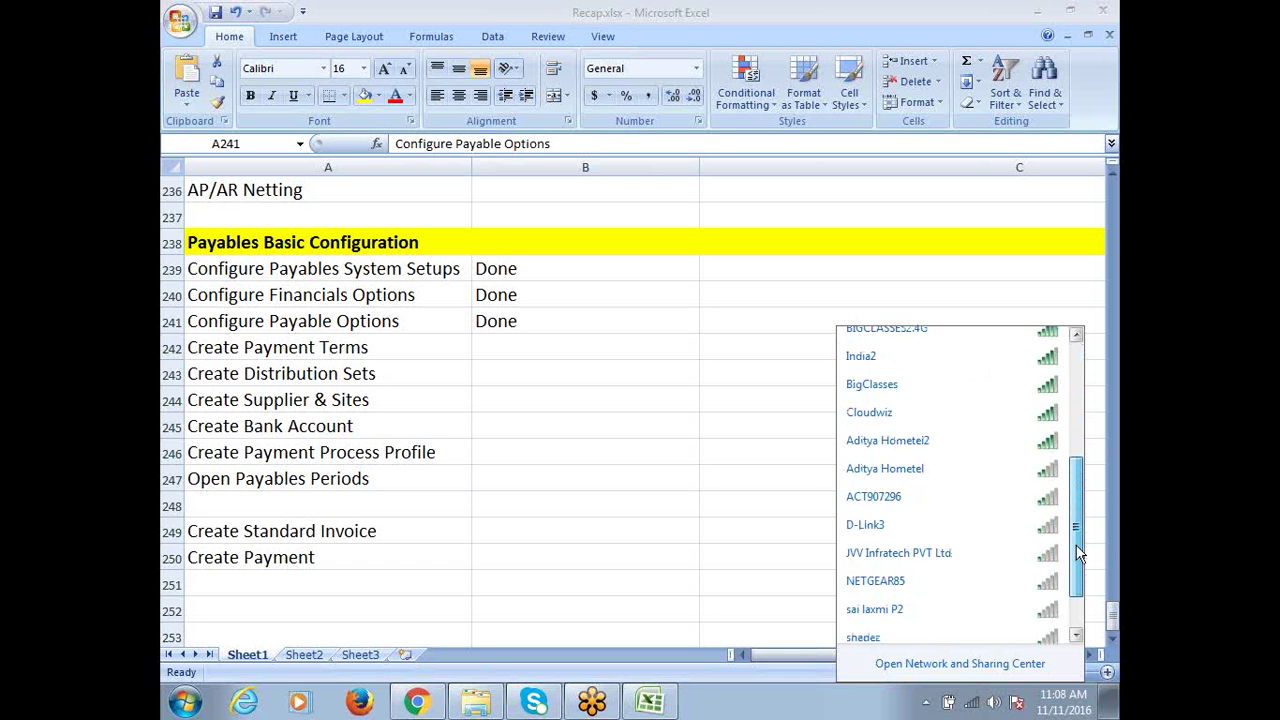
{"action": "left_click_drag", "start_coordinate": [1078, 553], "coordinate": [1082, 429]}
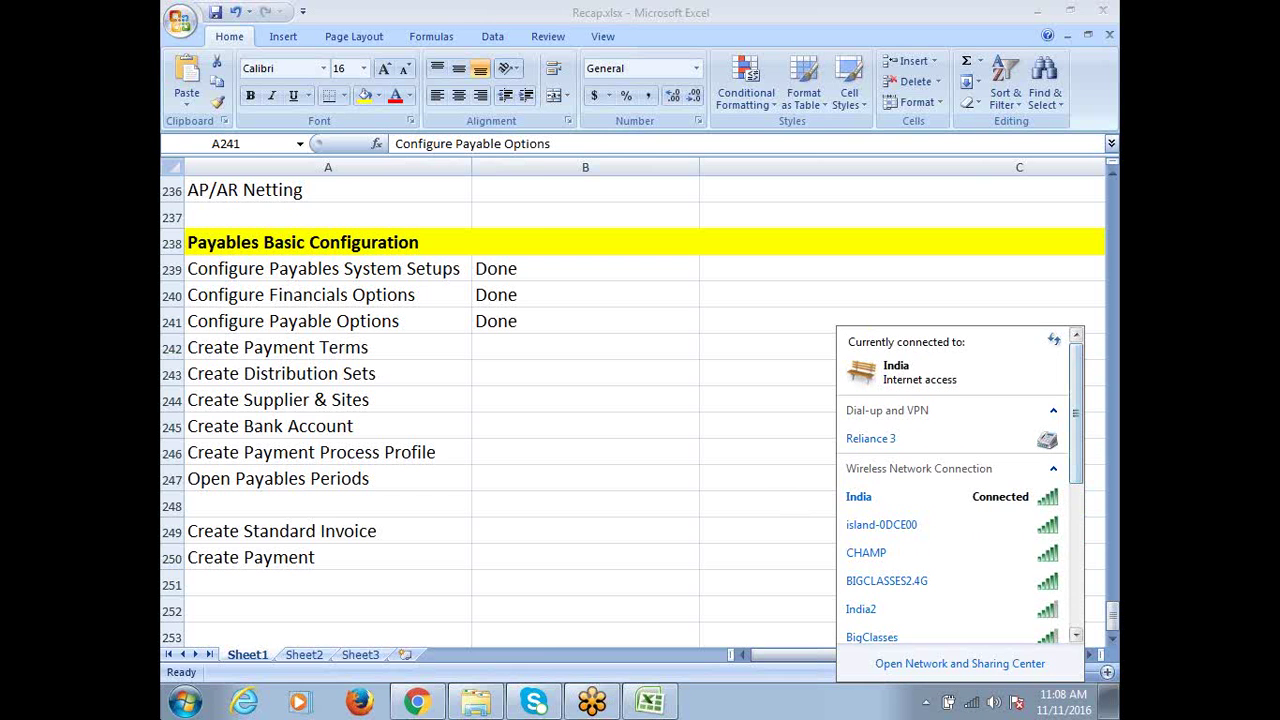
{"action": "left_click", "coordinate": [184, 702]}
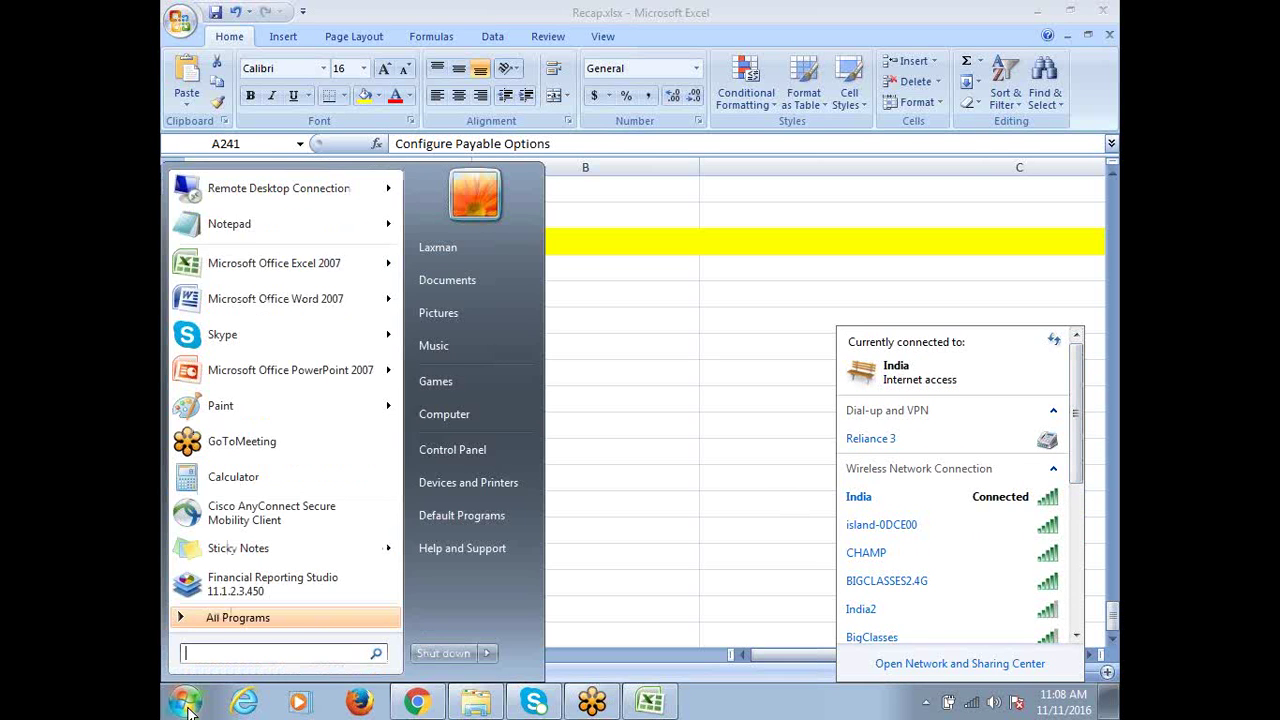
{"action": "left_click", "coordinate": [266, 198]}
{"action": "left_click", "coordinate": [712, 330]}
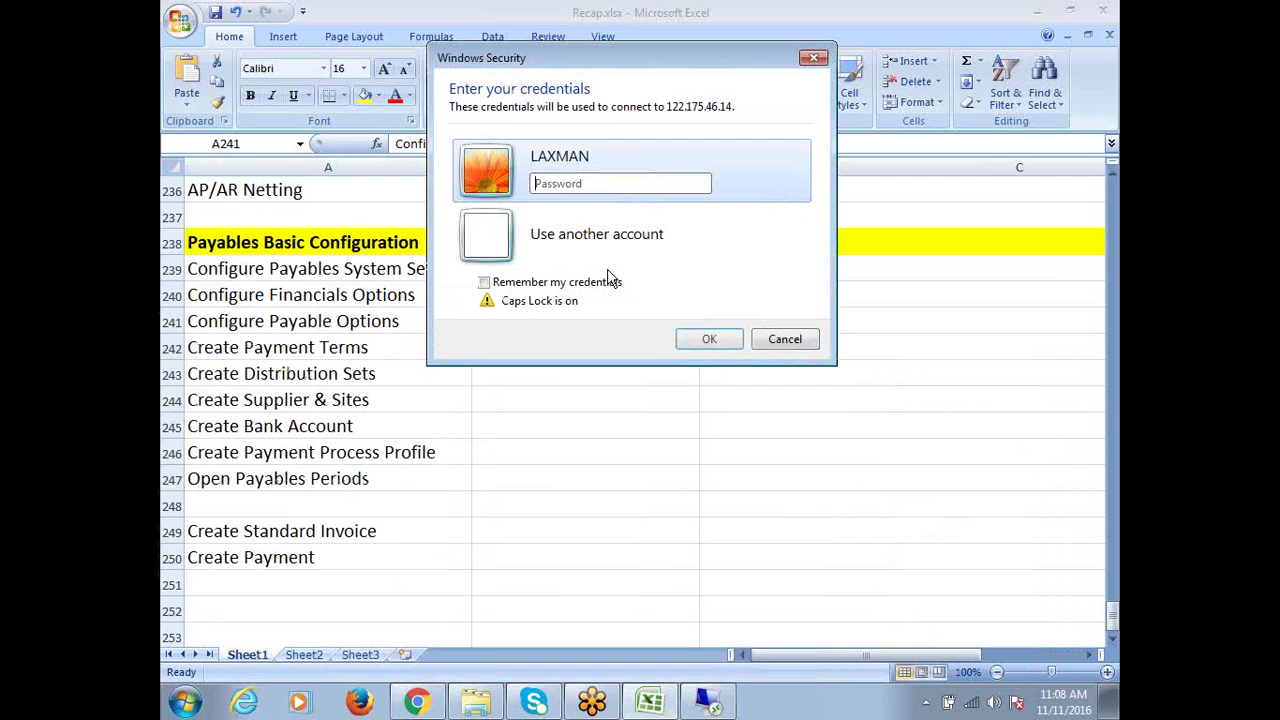
{"action": "key", "text": "Caps_Lock"}
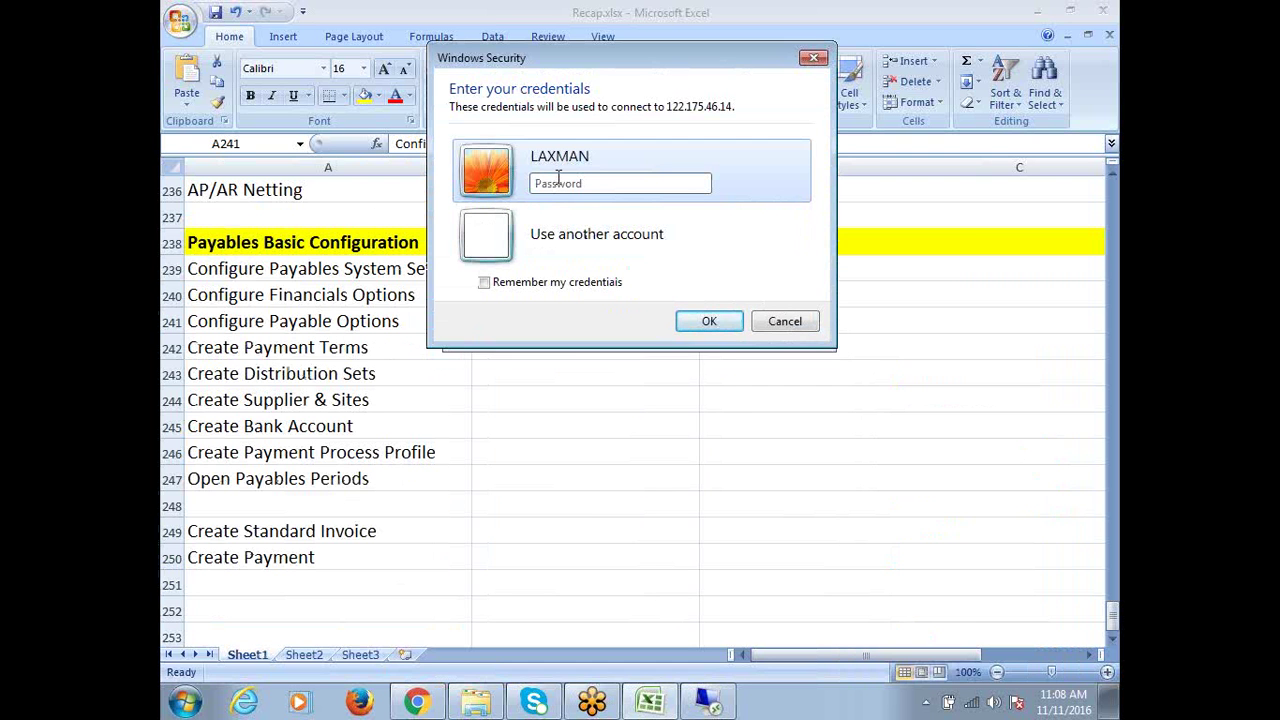
{"action": "left_click", "coordinate": [558, 180]}
{"action": "key", "text": "Caps_Lock"}
{"action": "type", "text": "••••"}
{"action": "key", "text": "Return"}
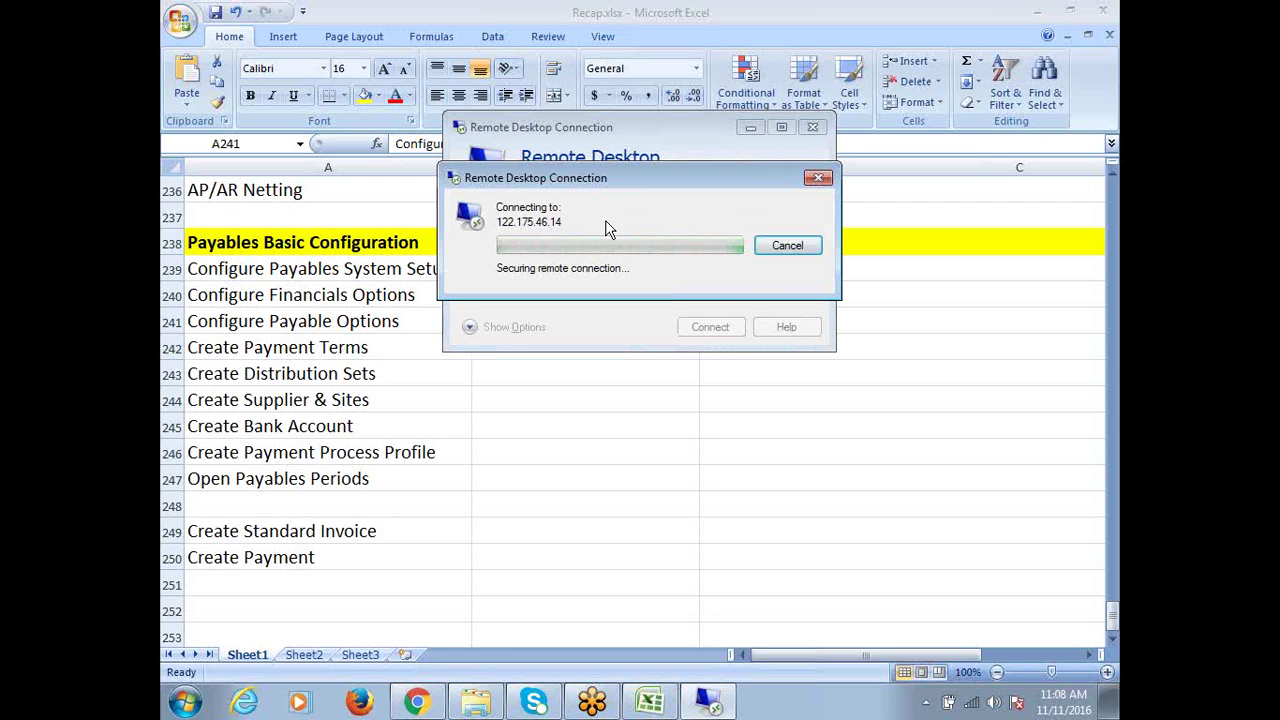
Check the Wi-Fi status, then bring up the remote desktop session
{"action": "left_click", "coordinate": [973, 704]}
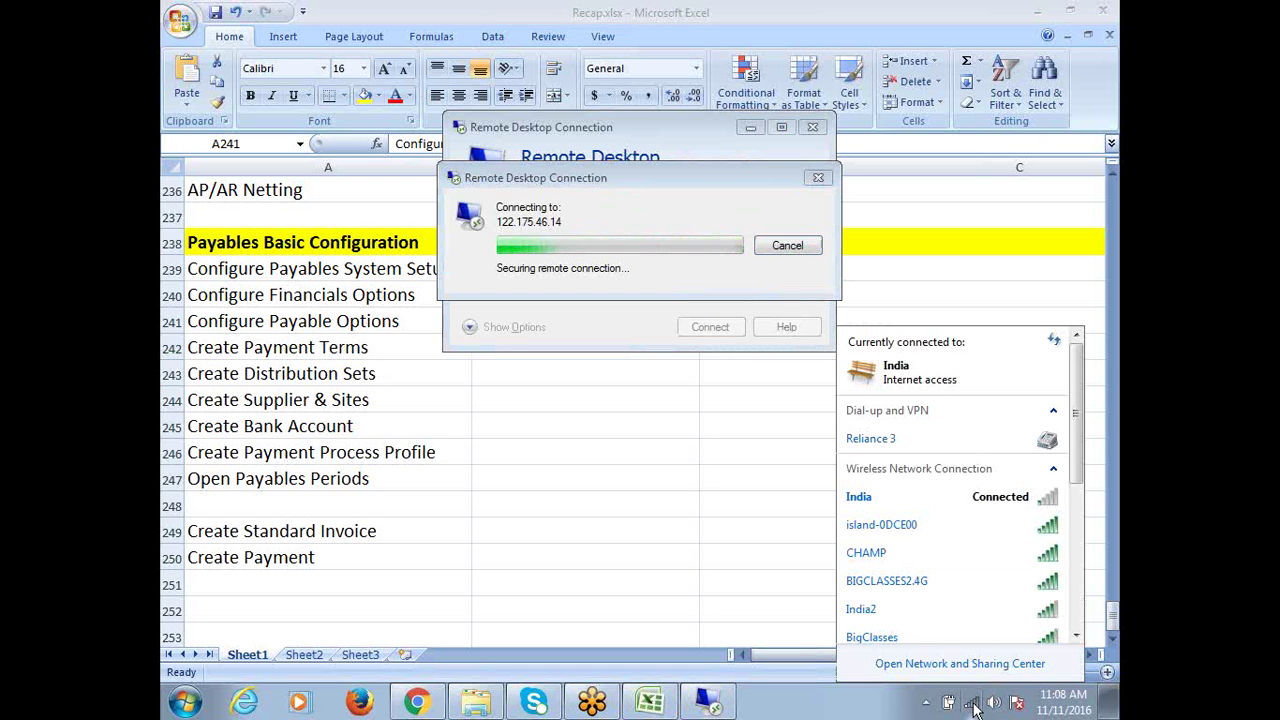
{"action": "left_click_drag", "start_coordinate": [1079, 444], "coordinate": [1094, 613]}
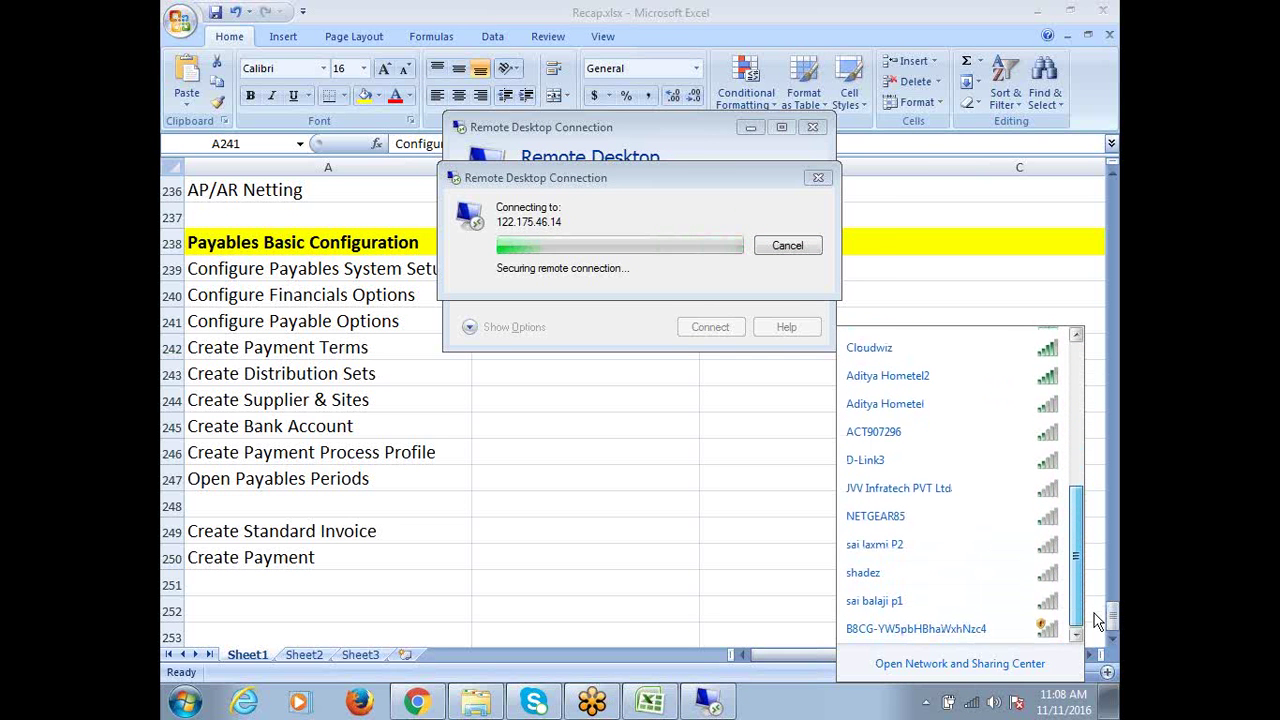
{"action": "left_click_drag", "start_coordinate": [1100, 593], "coordinate": [1118, 455]}
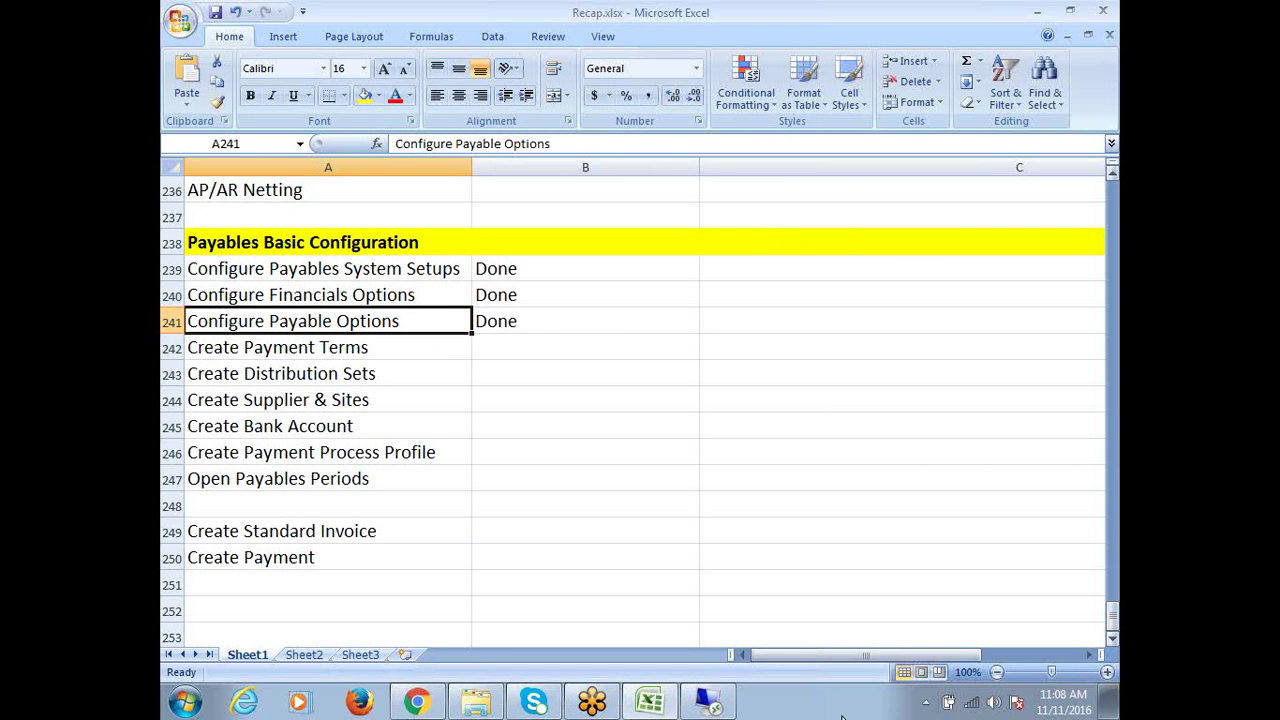
{"action": "left_click", "coordinate": [708, 702]}
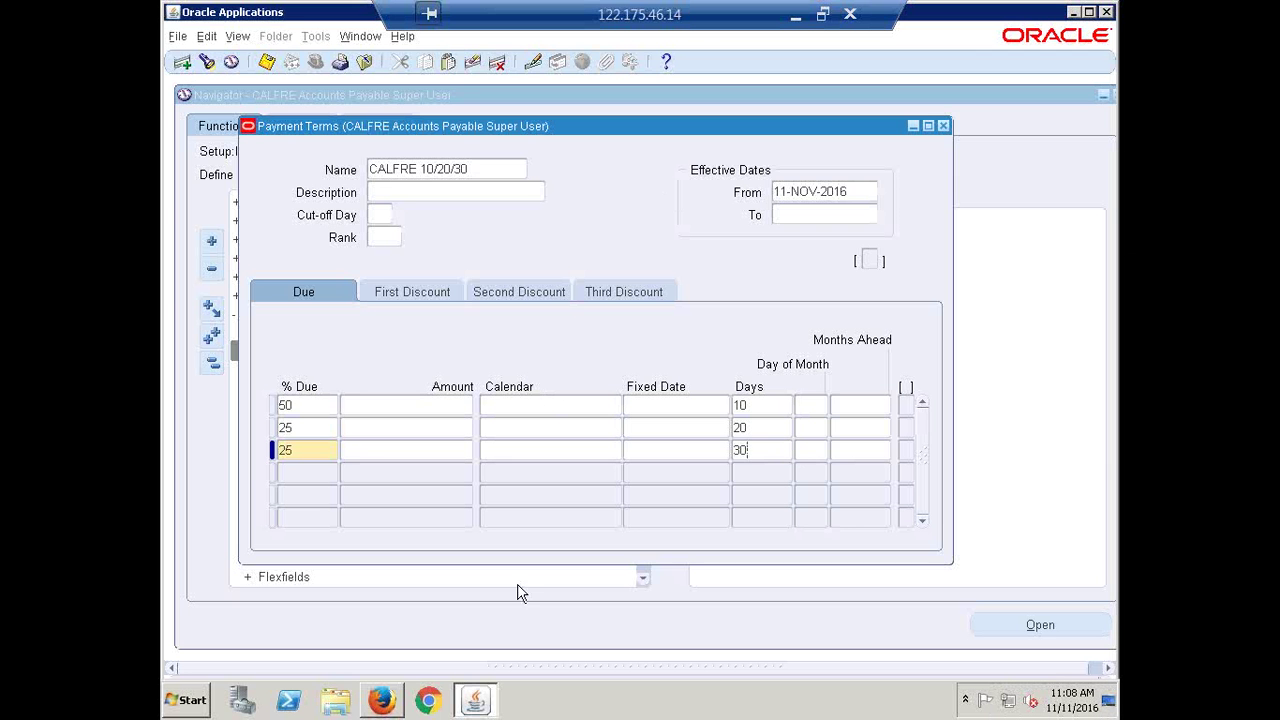
Start a new payment term named CALFRE NET60 with 100% due
{"action": "left_click", "coordinate": [490, 166]}
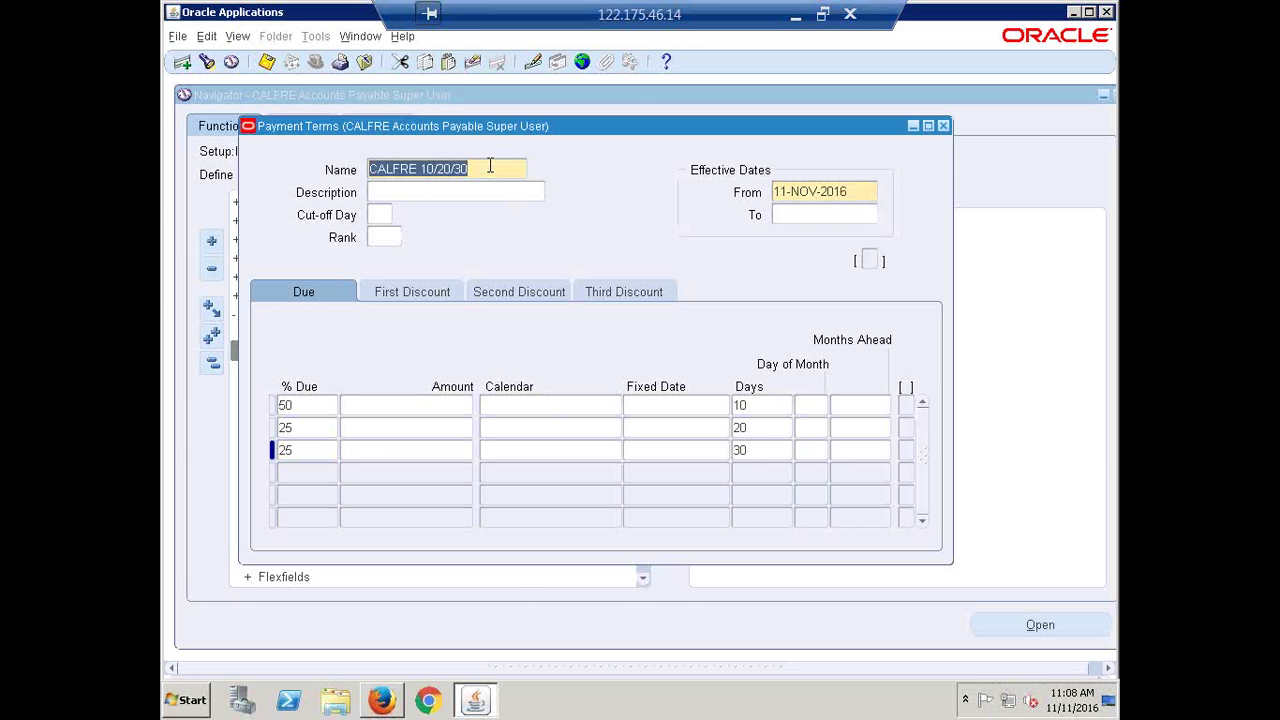
{"action": "left_click", "coordinate": [183, 63]}
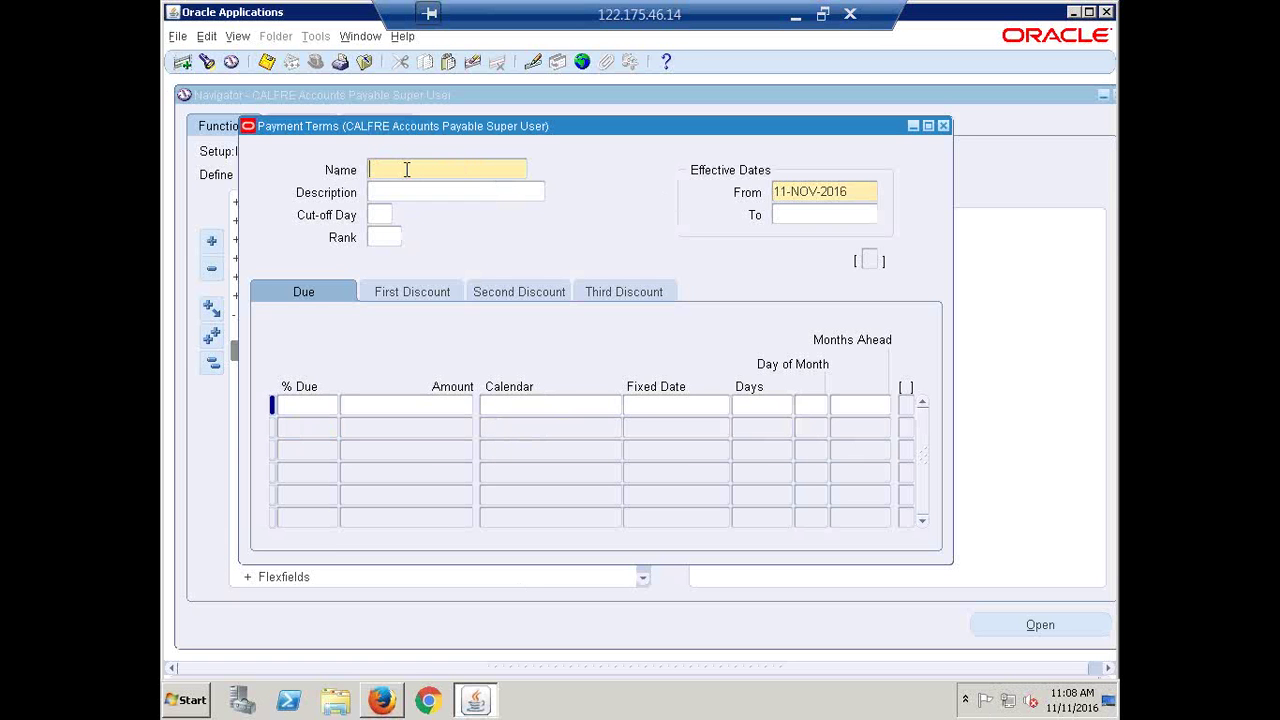
{"action": "type", "text": "CALFRE"}
{"action": "type", "text": ".NET"}
{"action": "type", "text": "60"}
{"action": "left_click", "coordinate": [304, 412]}
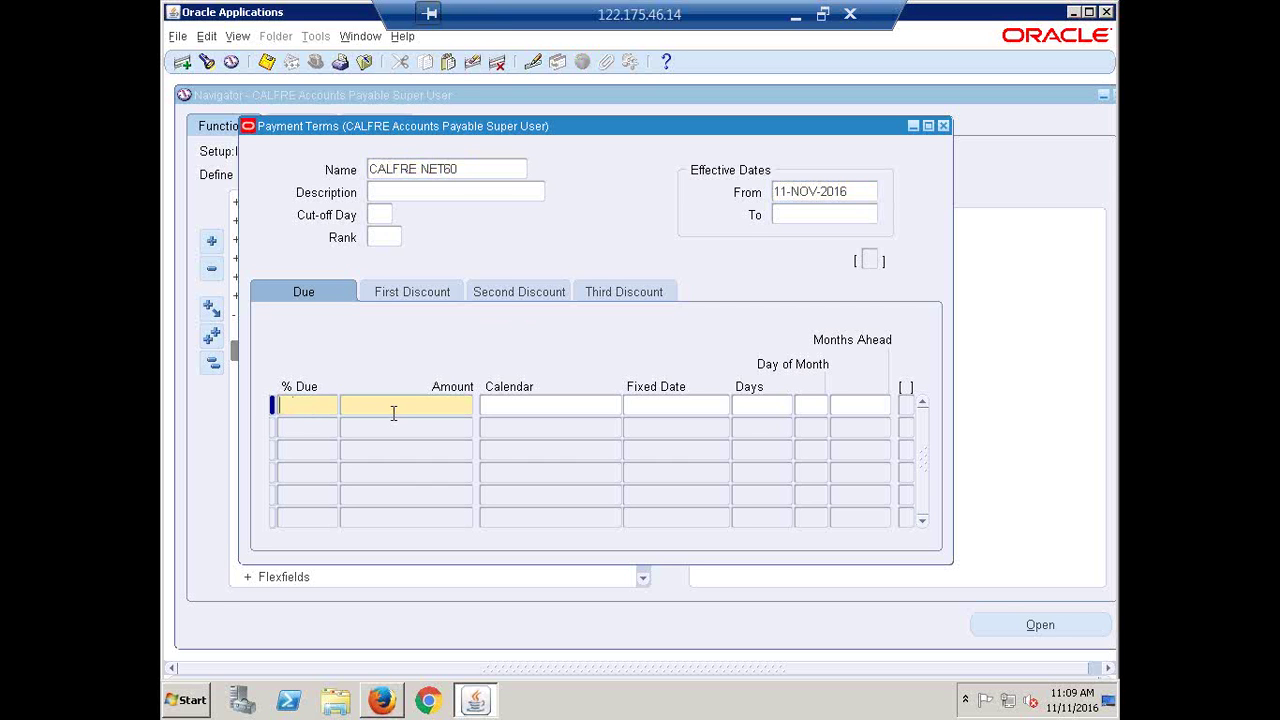
{"action": "type", "text": "100"}
Set the due line's Days value to 60
{"action": "left_click", "coordinate": [764, 403]}
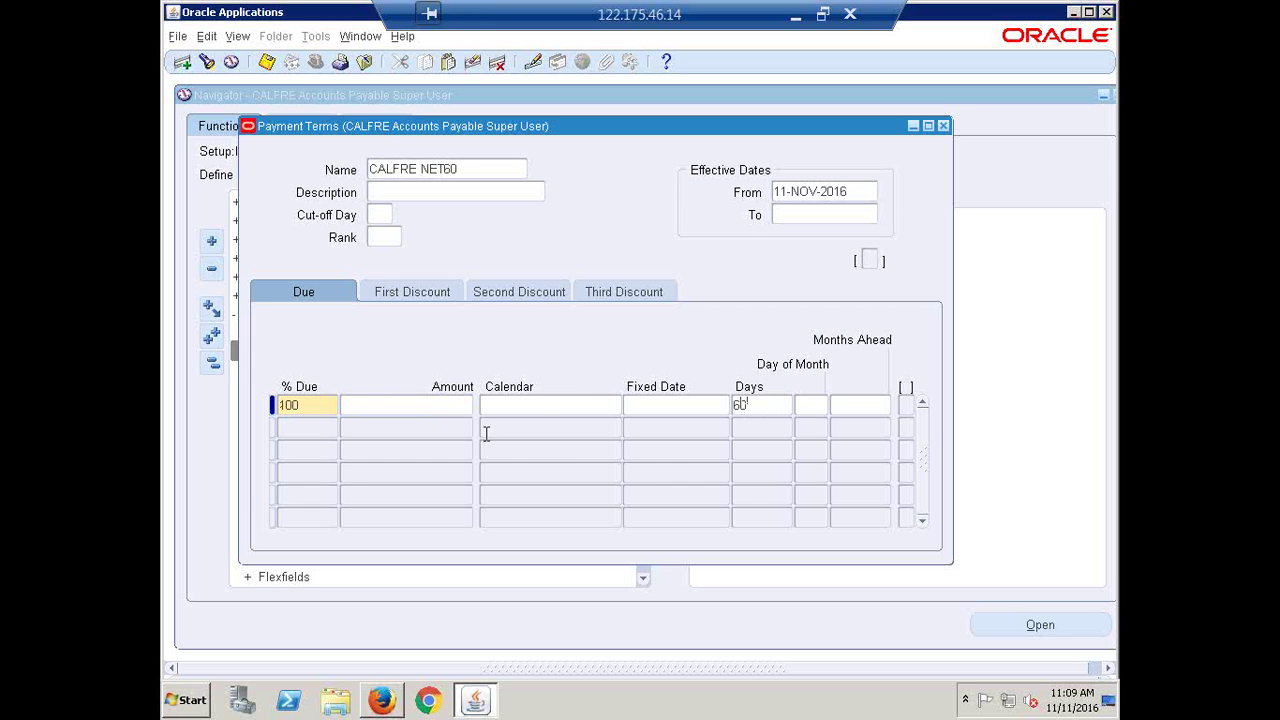
{"action": "left_click", "coordinate": [540, 404]}
{"action": "left_click", "coordinate": [714, 404]}
{"action": "key", "text": "Tab"}
{"action": "left_click", "coordinate": [781, 409]}
{"action": "double_click", "coordinate": [778, 407]}
On the First Discount tab, enter a 10% discount for payment within 5 days
{"action": "left_click", "coordinate": [760, 408]}
{"action": "left_click", "coordinate": [398, 292]}
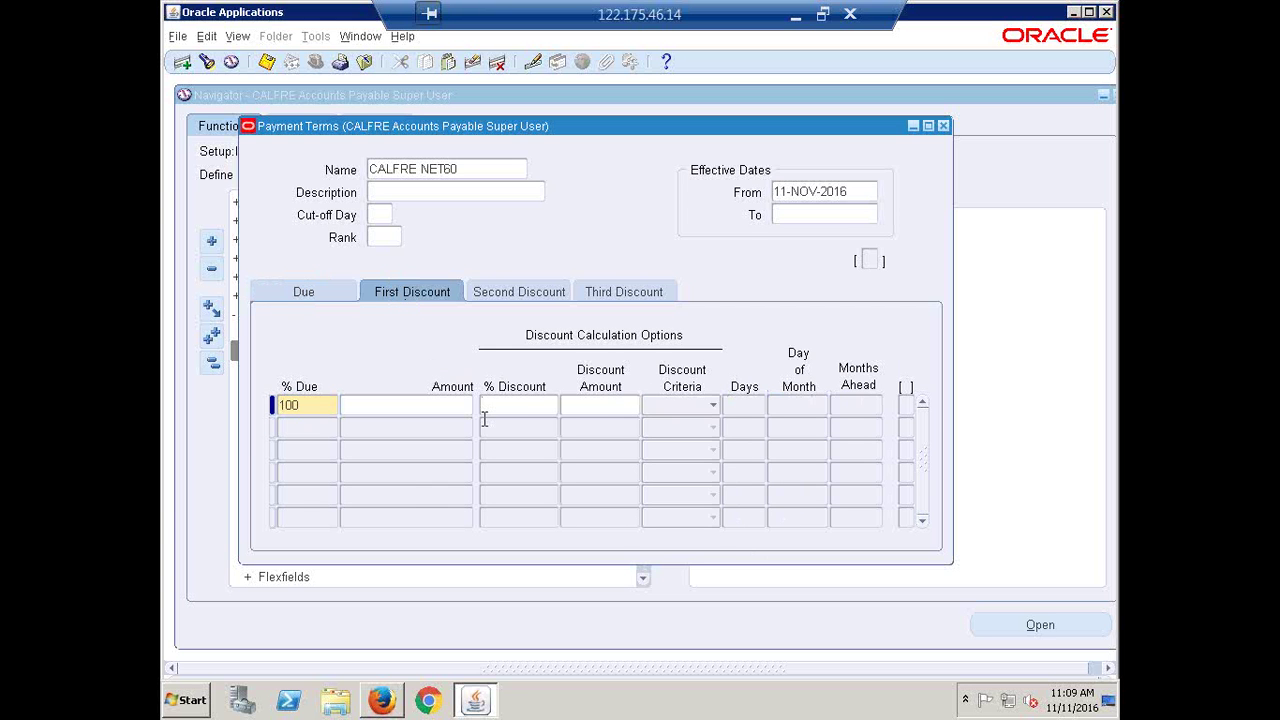
{"action": "type", "text": "10"}
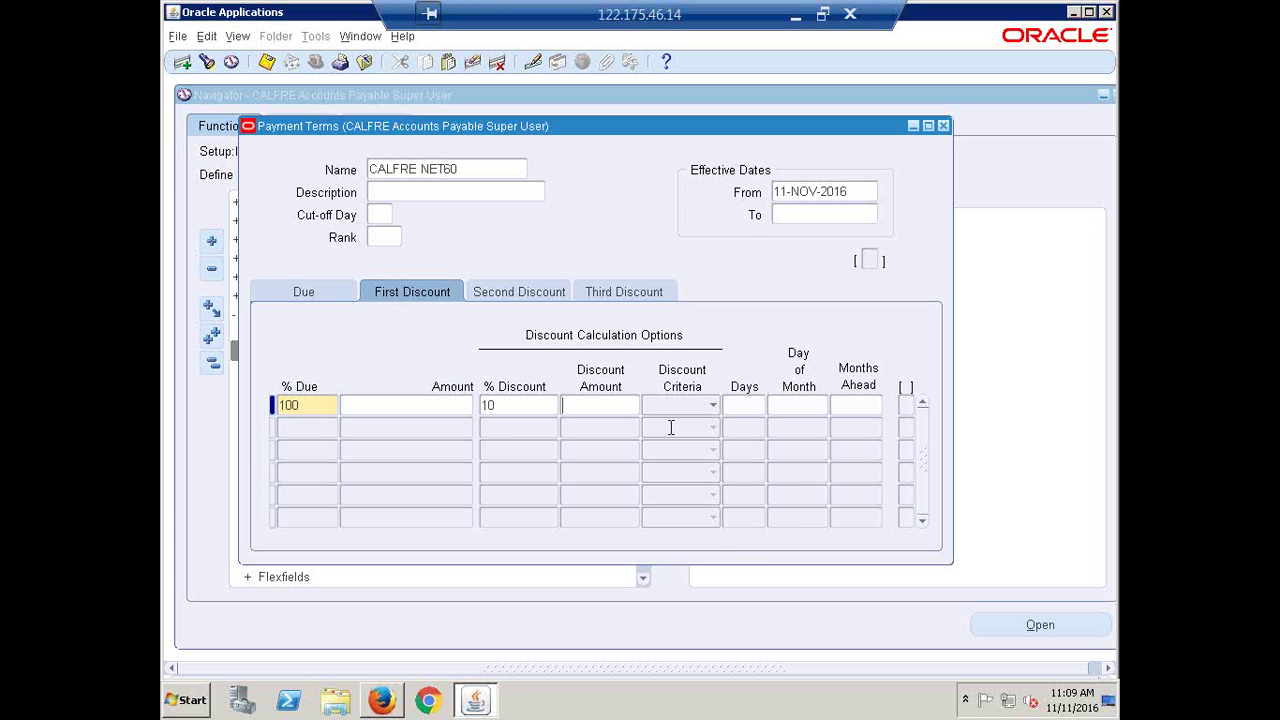
{"action": "left_click", "coordinate": [751, 408]}
{"action": "left_click", "coordinate": [509, 401]}
On the Second Discount tab, enter a 5% discount for payment within 15 days
{"action": "left_click", "coordinate": [503, 292]}
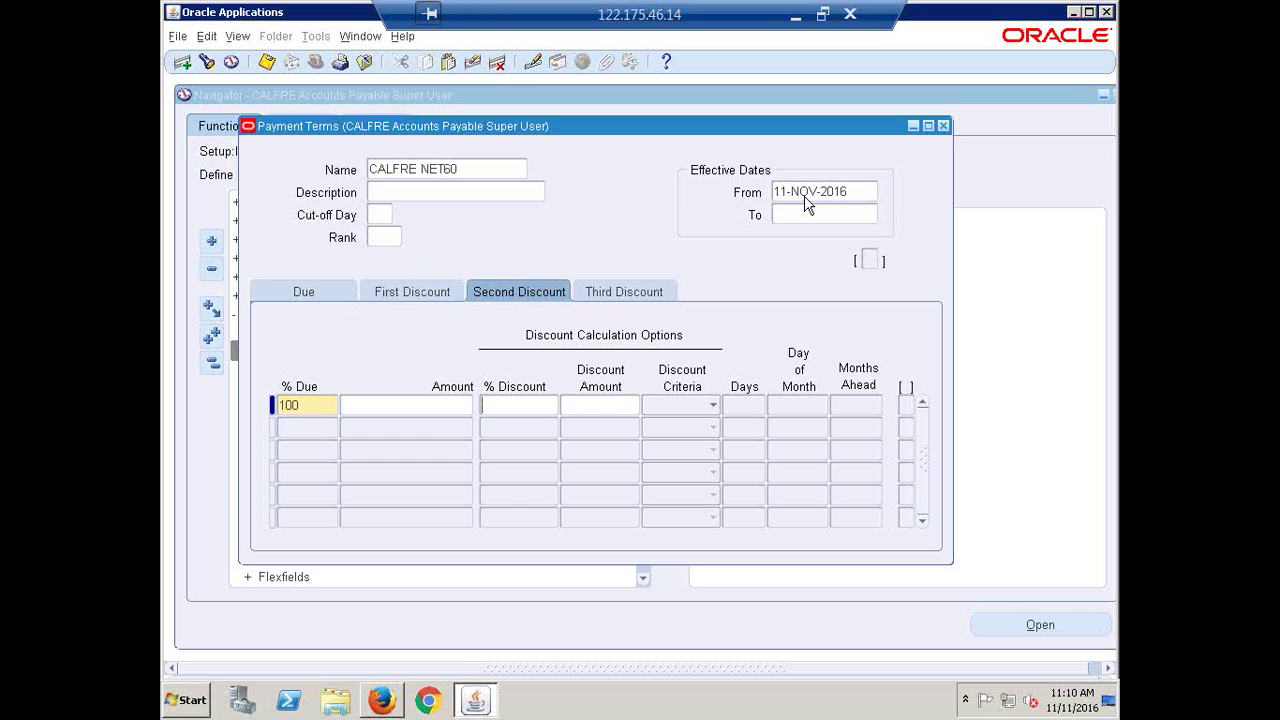
{"action": "left_click", "coordinate": [501, 406]}
{"action": "type", "text": "5"}
{"action": "key", "text": "Tab"}
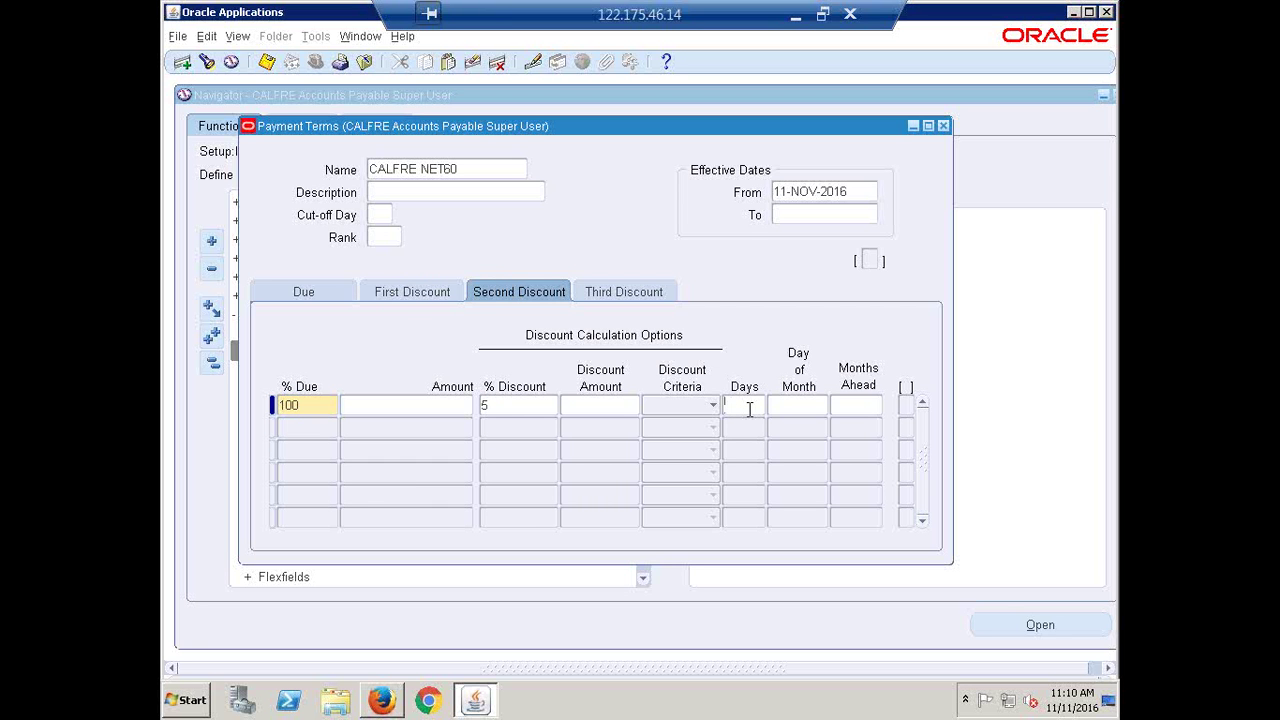
{"action": "type", "text": "15"}
{"action": "double_click", "coordinate": [506, 405]}
Add a third discount of 2% within 30 days to CALFRE NET60
{"action": "left_click", "coordinate": [612, 294]}
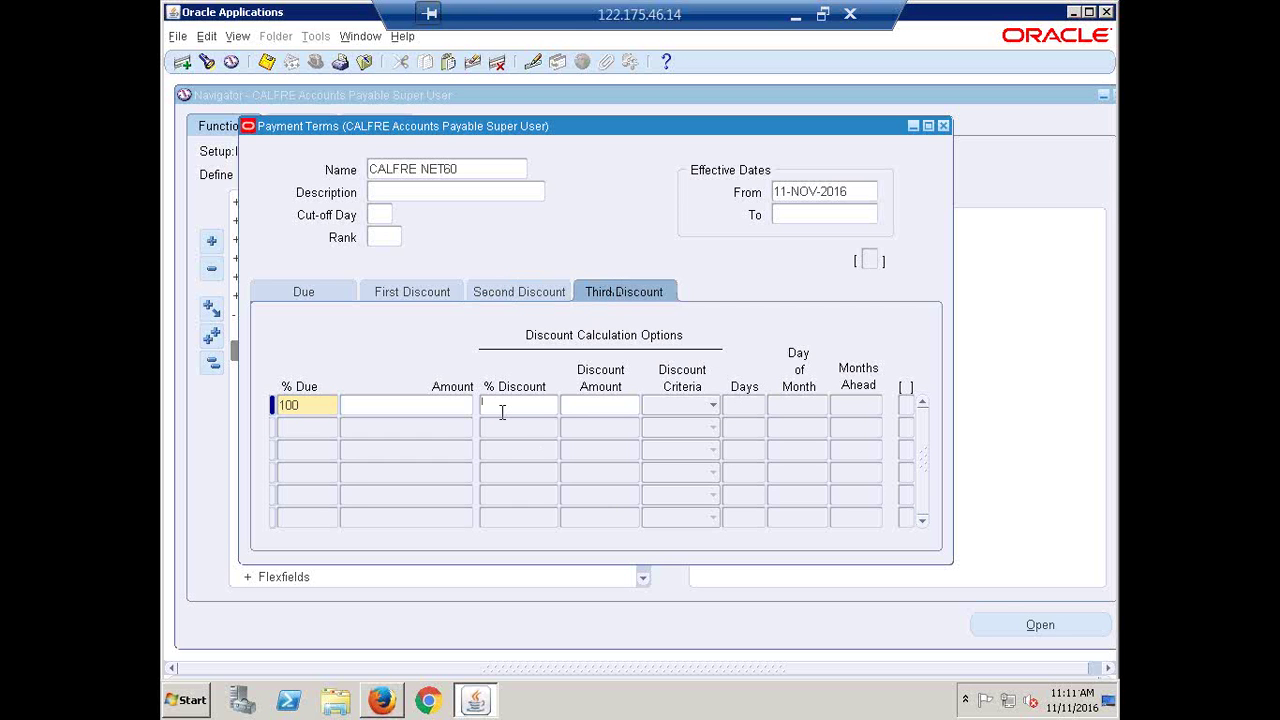
{"action": "type", "text": "2"}
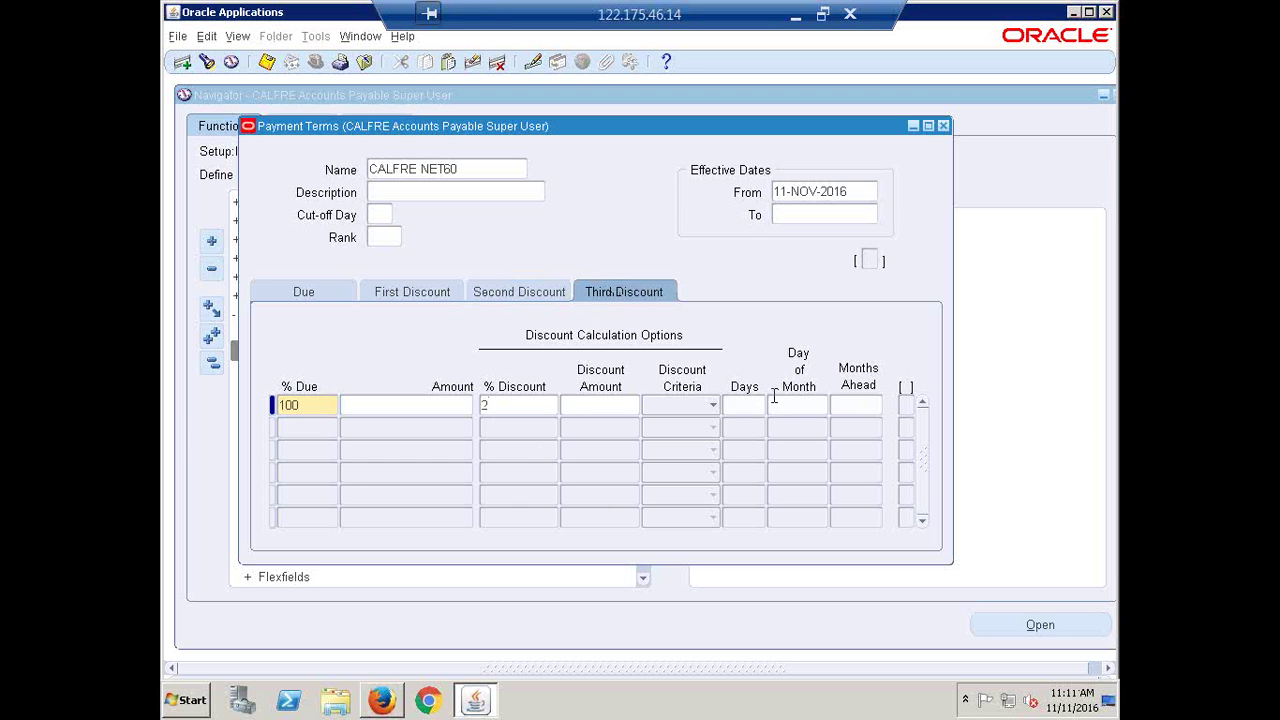
{"action": "key", "text": "Tab"}
{"action": "left_click", "coordinate": [748, 412]}
{"action": "type", "text": "30"}
{"action": "key", "text": "shift+Home"}
Save the CALFRE NET60 payment term and start a blank new record
{"action": "left_click", "coordinate": [290, 294]}
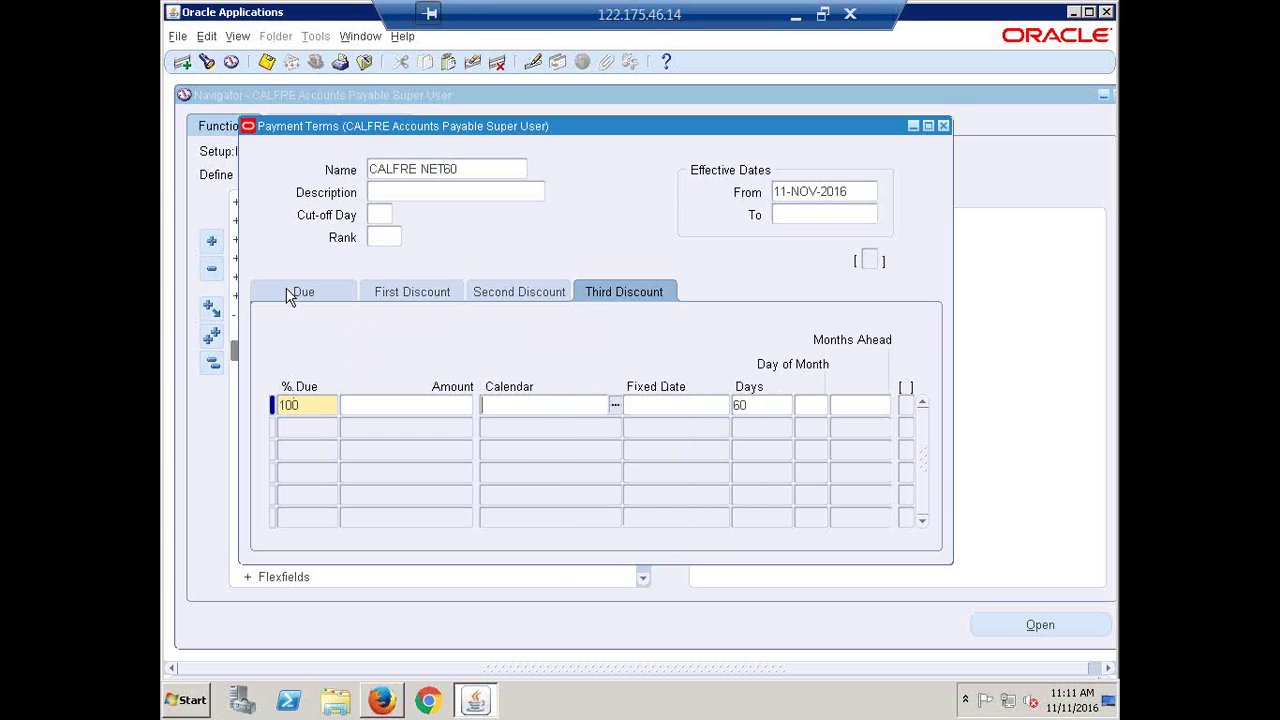
{"action": "left_click", "coordinate": [614, 298]}
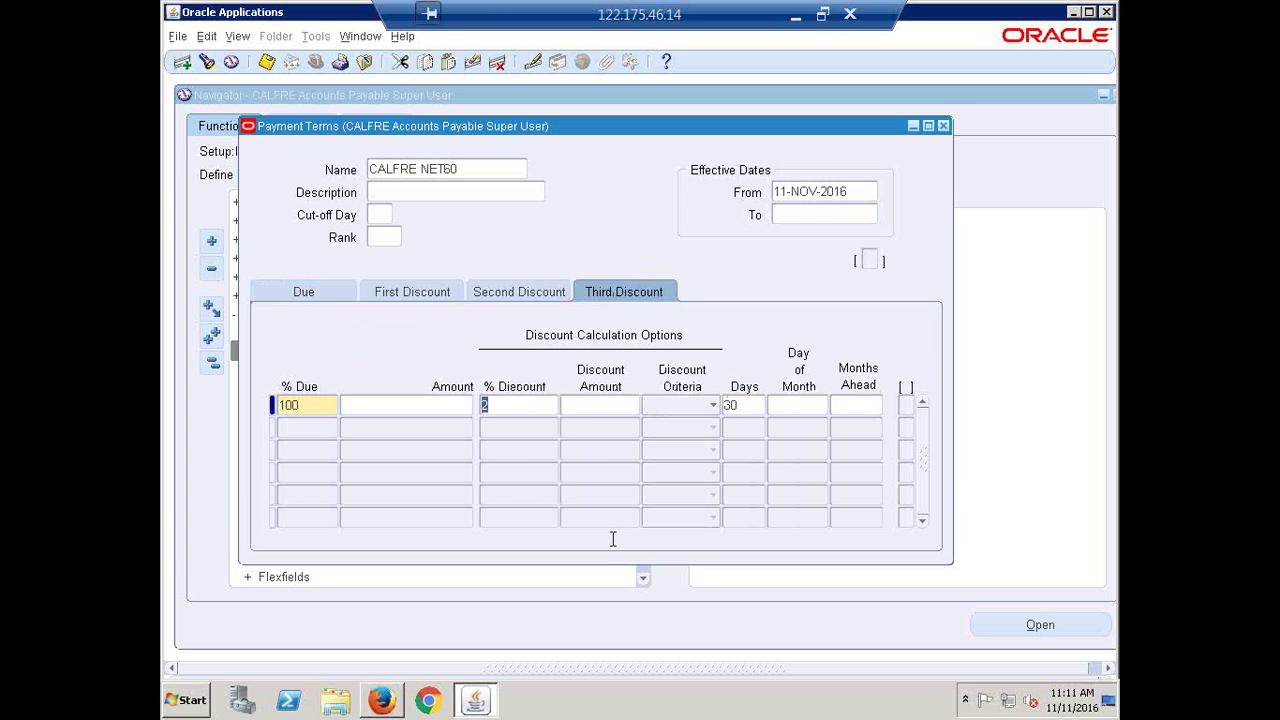
{"action": "left_click", "coordinate": [267, 63]}
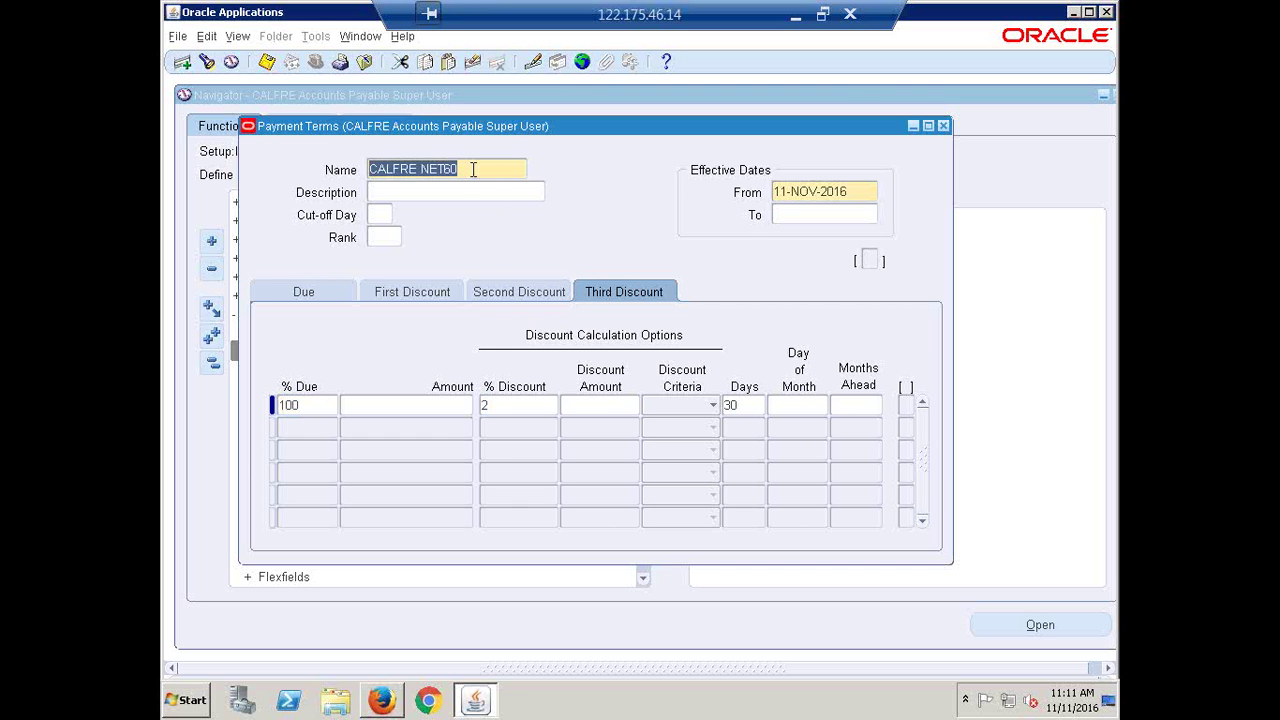
{"action": "left_click", "coordinate": [184, 62]}
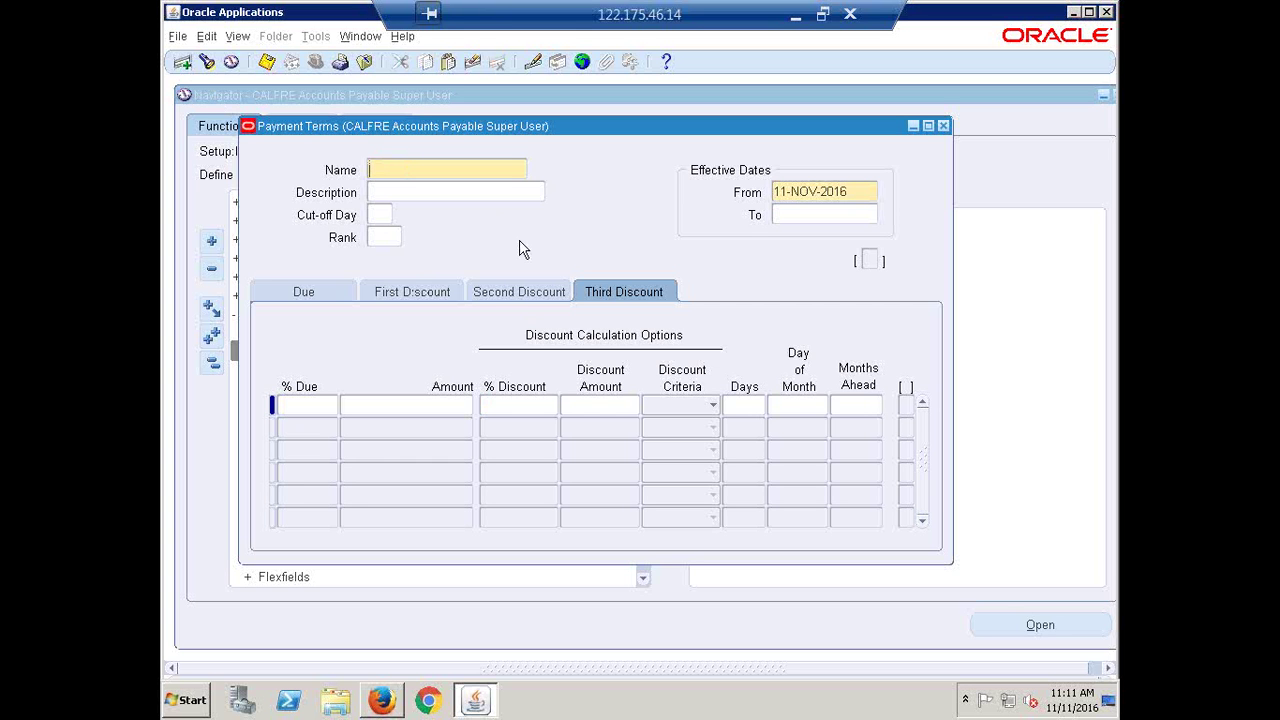
Name the new term 'CALFRE Immediate' with 100% due after 0 days, then review First Discount
{"action": "type", "text": "CALFRE.Immediate"}
{"action": "left_click", "coordinate": [306, 405]}
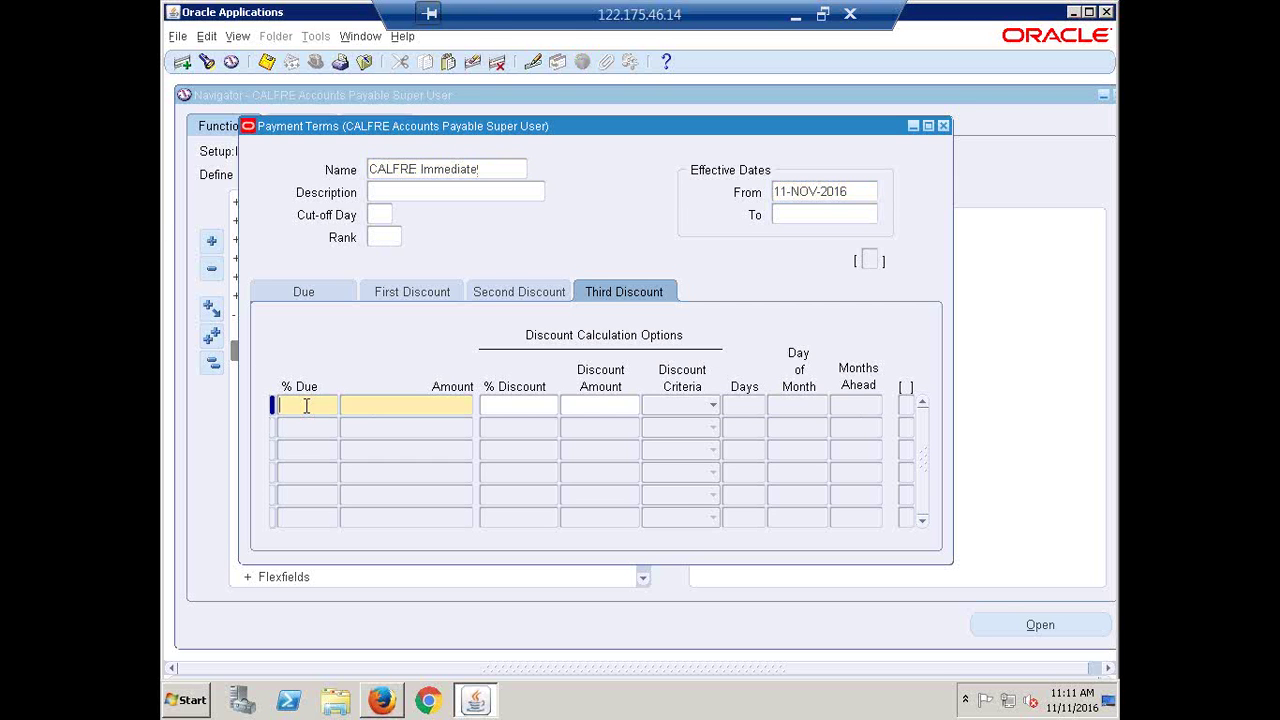
{"action": "type", "text": "100"}
{"action": "key", "text": "Tab"}
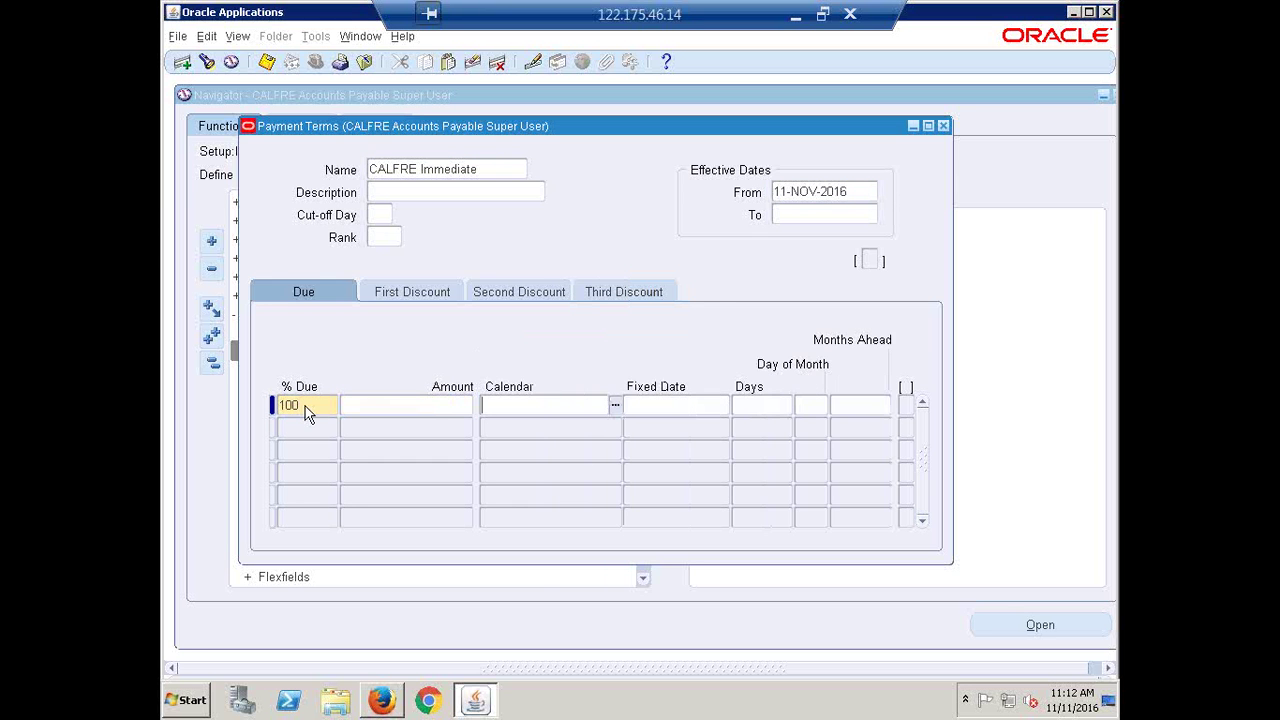
{"action": "left_click", "coordinate": [313, 291]}
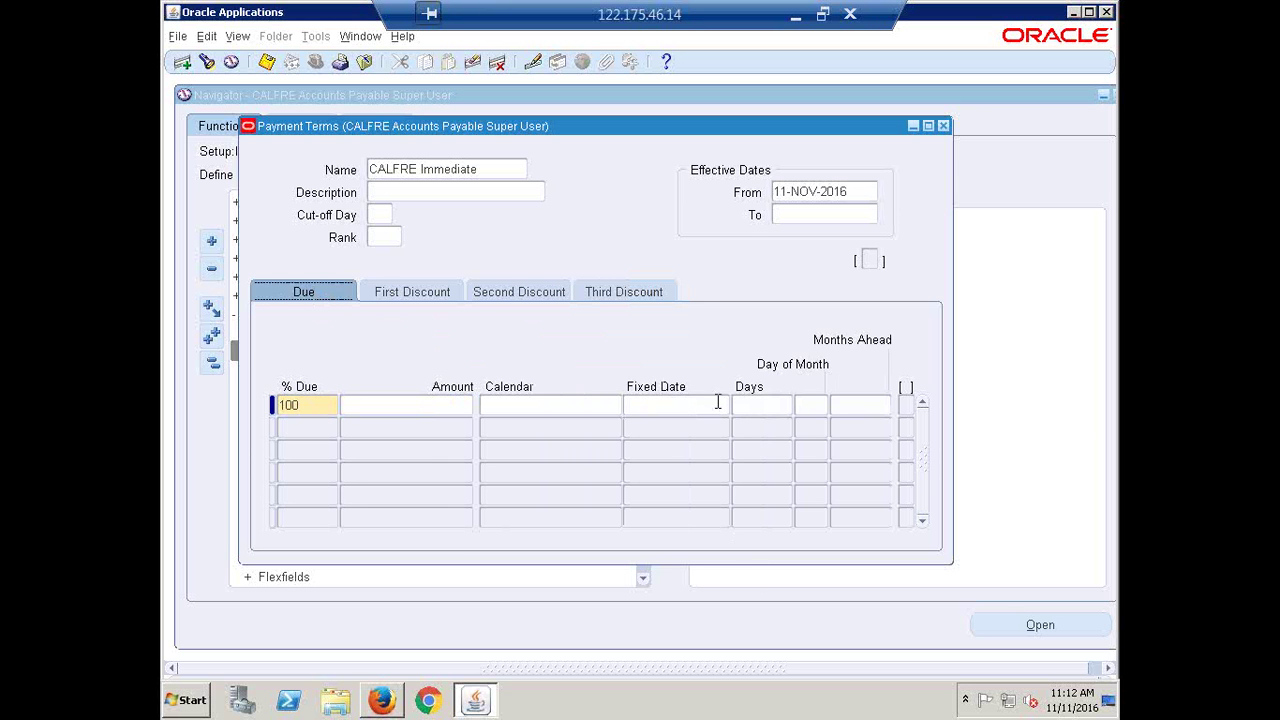
{"action": "left_click", "coordinate": [772, 406]}
{"action": "type", "text": "0"}
{"action": "left_click", "coordinate": [420, 296]}
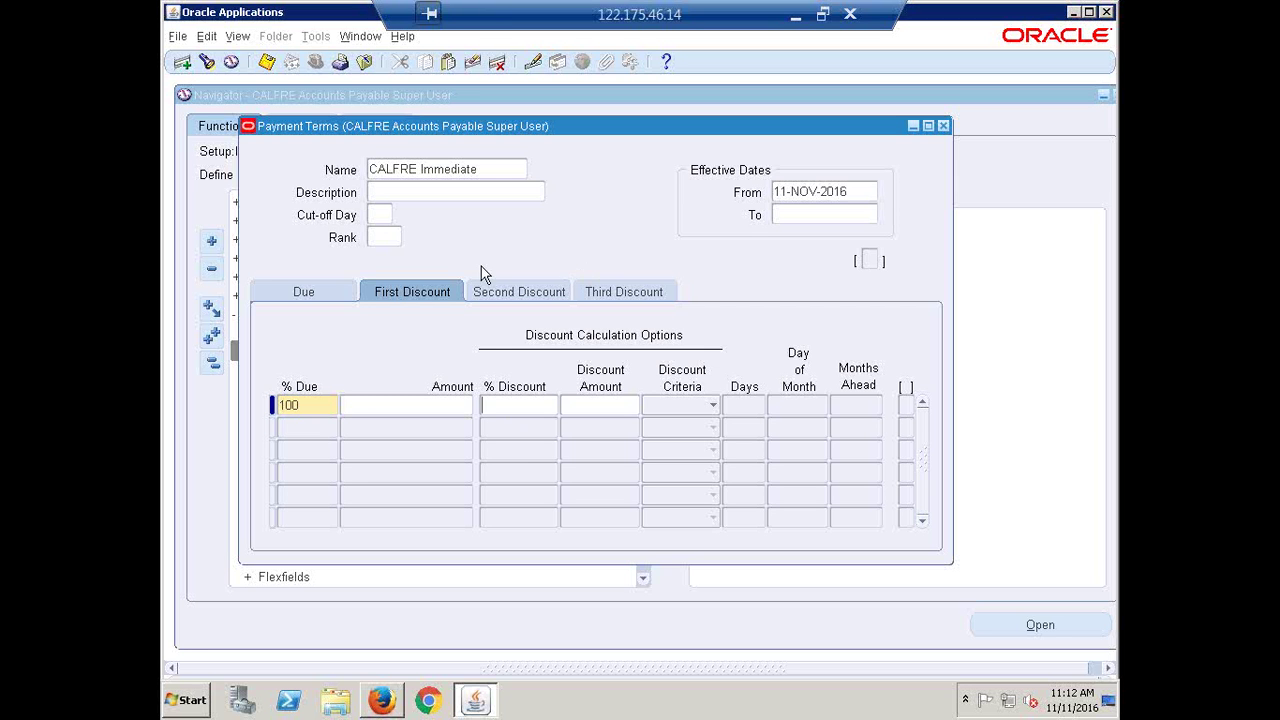
Correct CALFRE Immediate's due days back to 0, save it, and close Payment Terms
{"action": "left_click", "coordinate": [496, 169]}
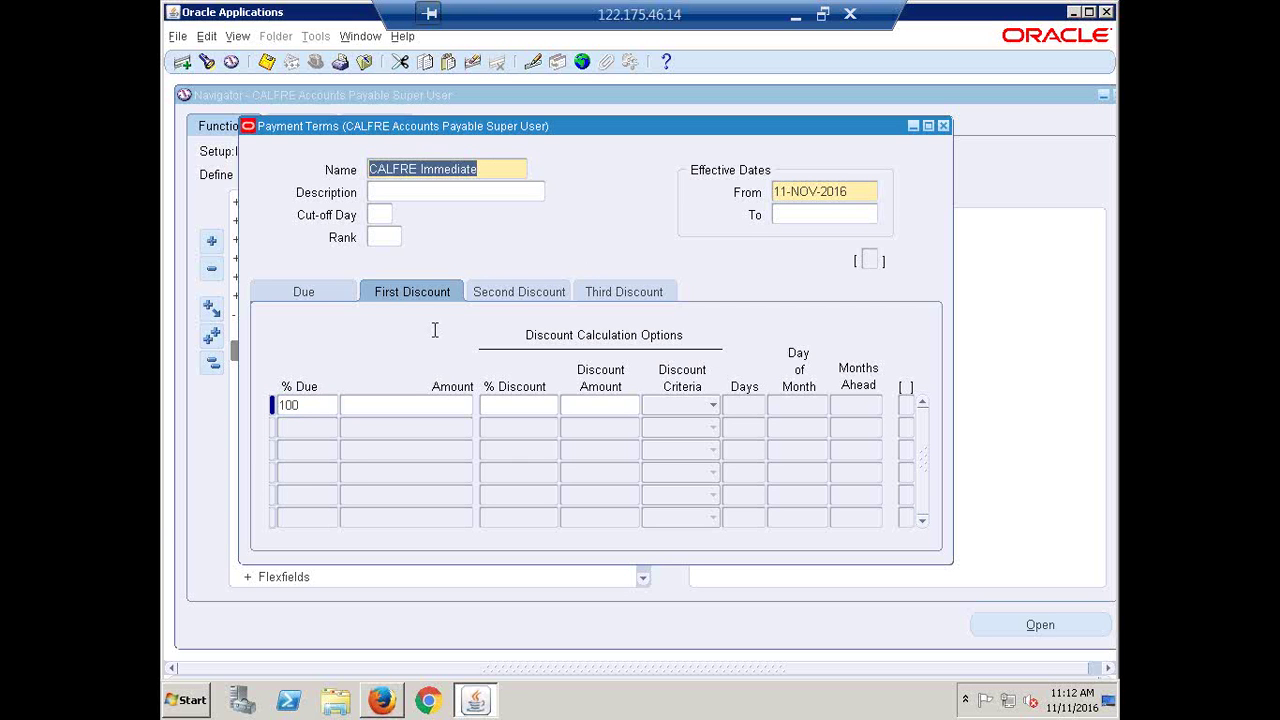
{"action": "left_click", "coordinate": [298, 293]}
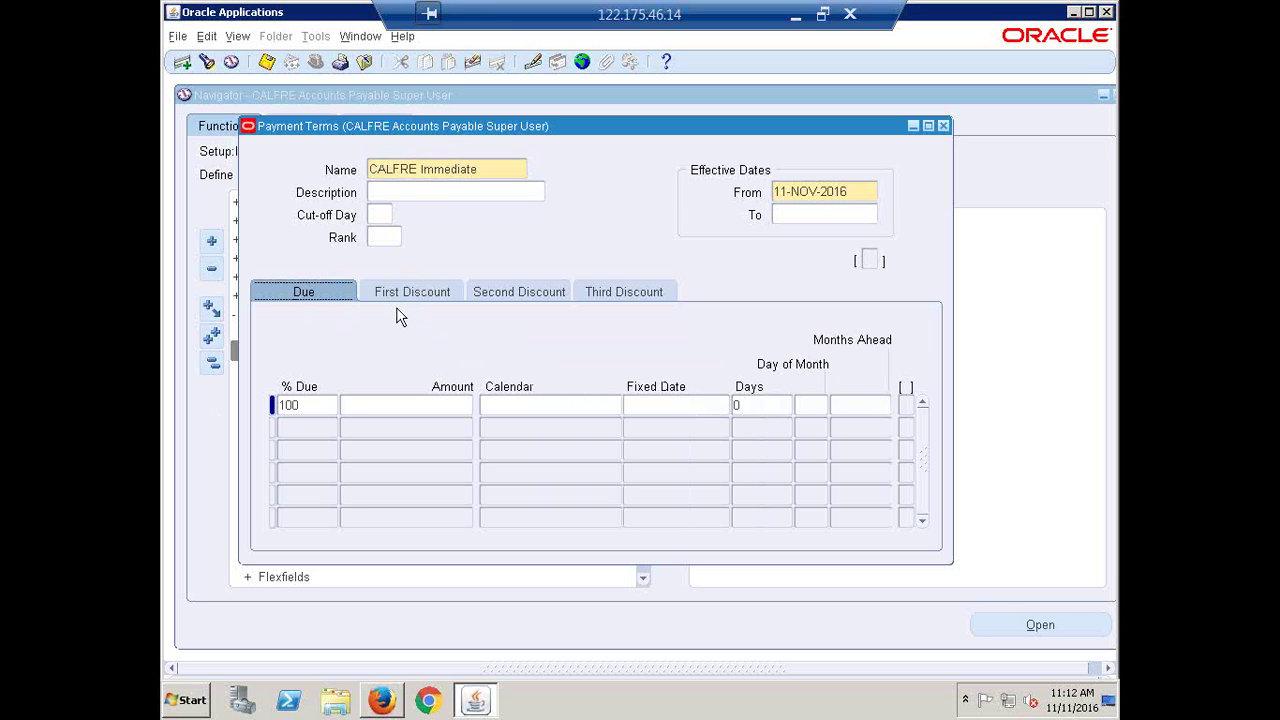
{"action": "left_click", "coordinate": [764, 404]}
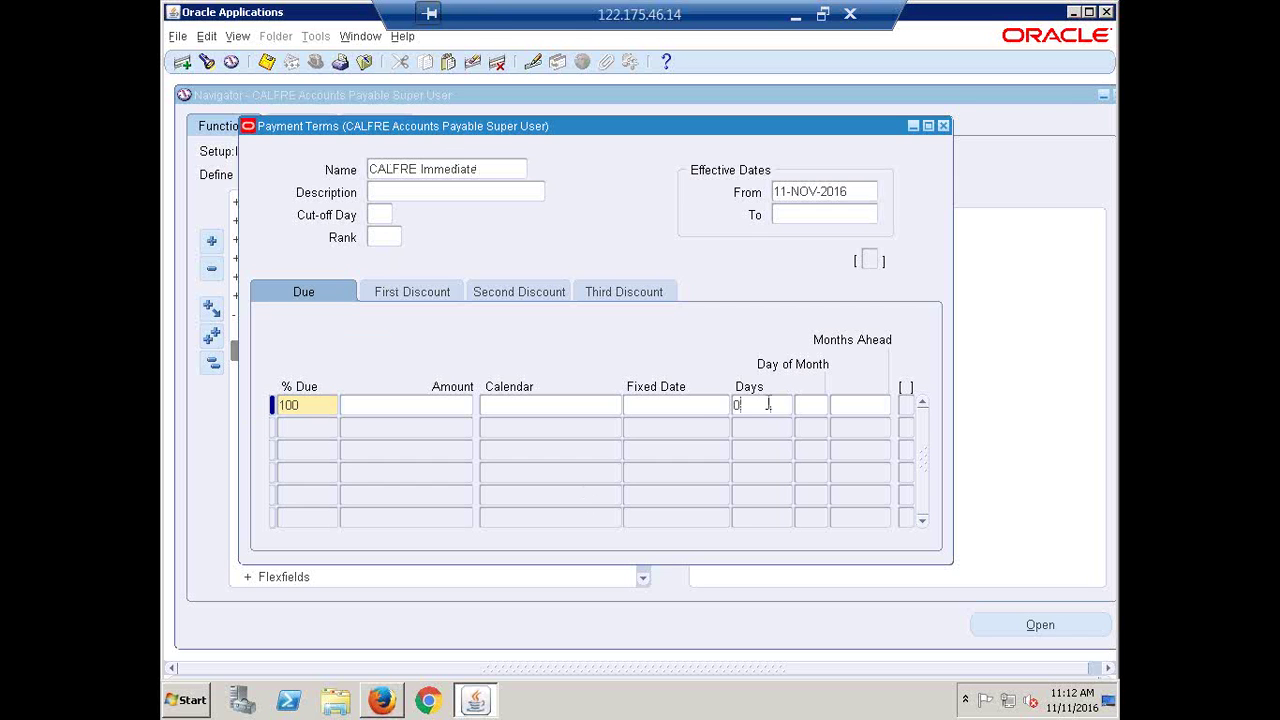
{"action": "left_click_drag", "start_coordinate": [764, 404], "coordinate": [700, 410]}
{"action": "type", "text": "5"}
{"action": "key", "text": "BackSpace"}
{"action": "type", "text": "0"}
{"action": "key", "text": "ctrl+s"}
{"action": "left_click", "coordinate": [944, 126]}
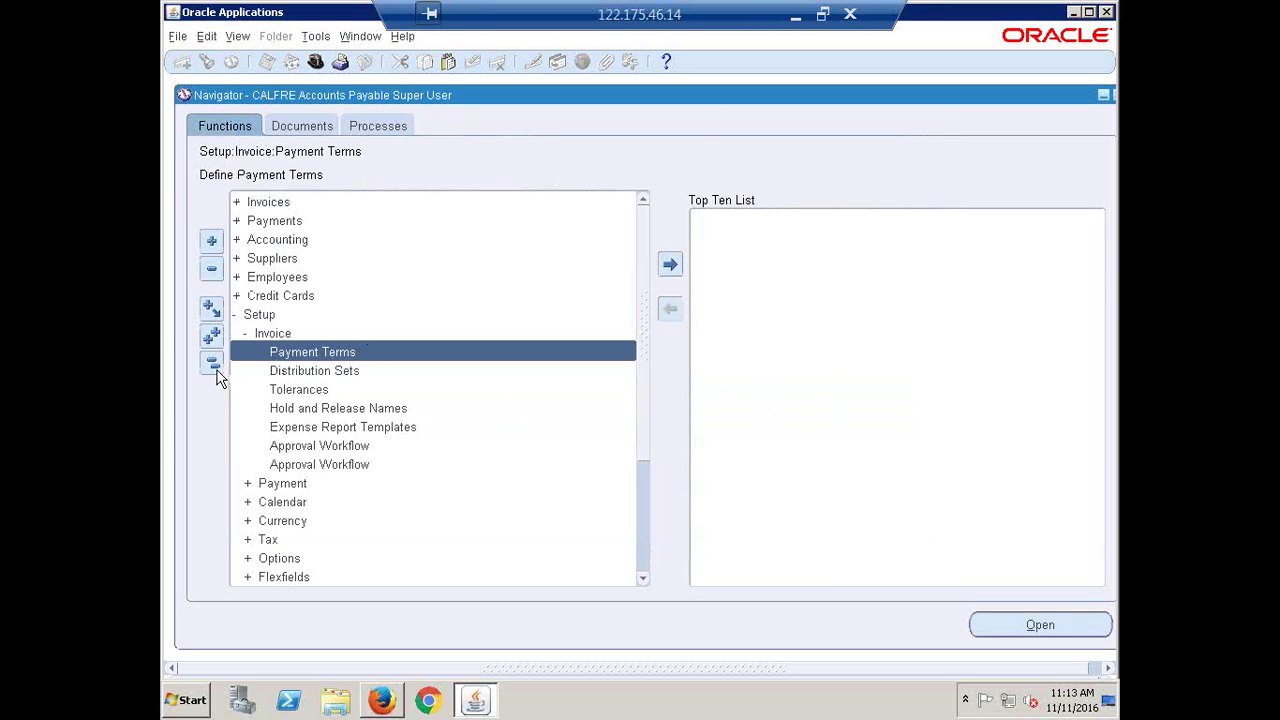
Return to Recap.xlsx and select the Create Payment Terms and Create Distribution Sets rows
{"action": "left_click", "coordinate": [796, 18]}
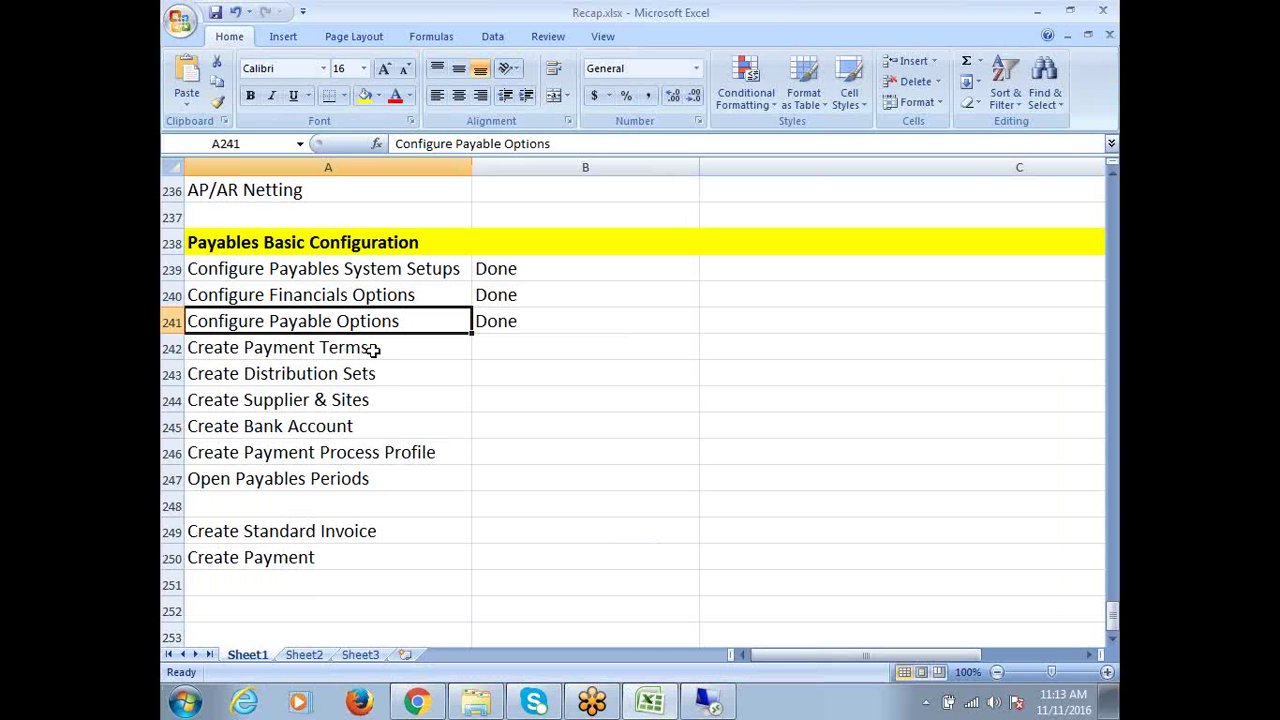
{"action": "left_click", "coordinate": [366, 347]}
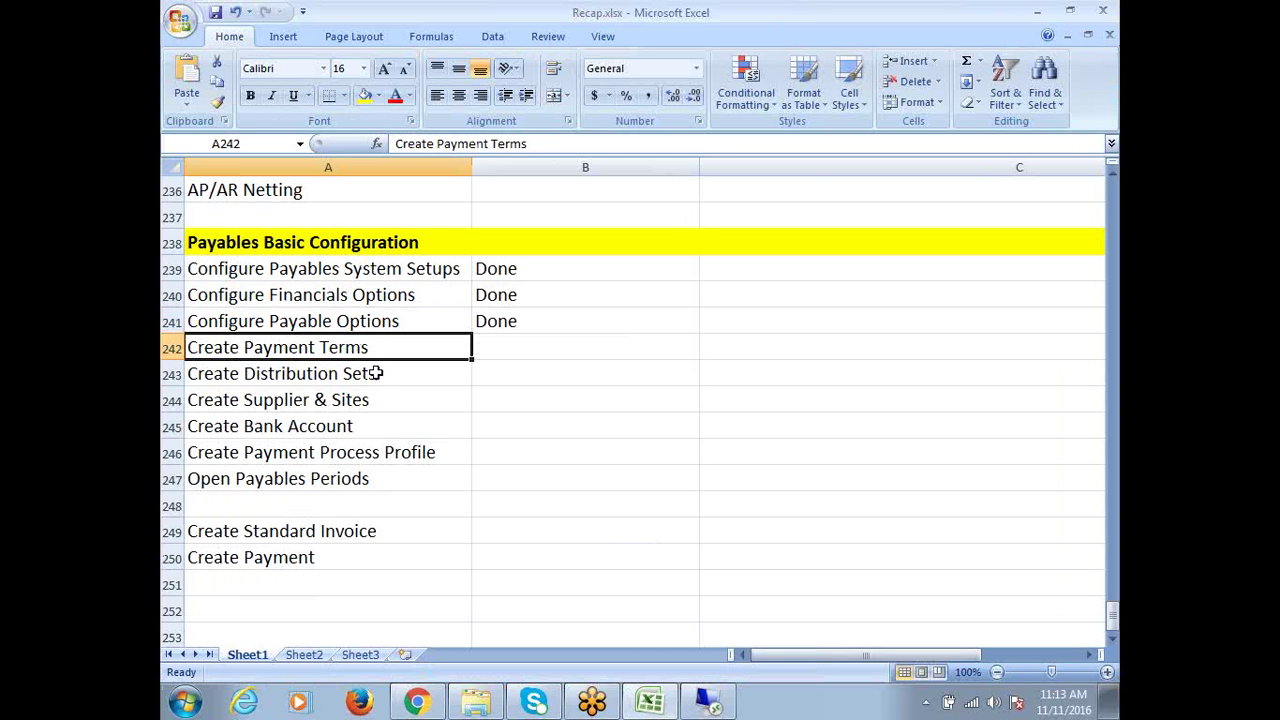
{"action": "left_click", "coordinate": [375, 373]}
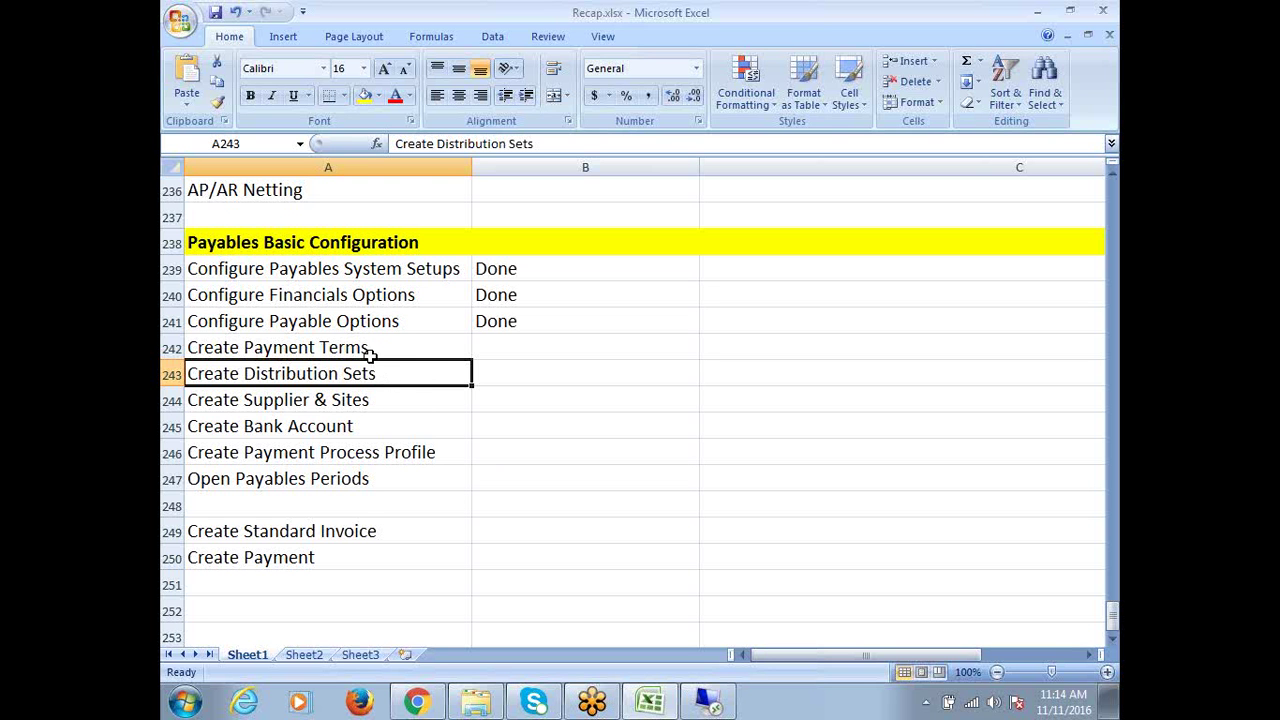
Enter Done beside Create Payment Terms, save Recap.xlsx, and return to Oracle Applications
{"action": "key", "text": "Up"}
{"action": "key", "text": "Right"}
{"action": "type", "text": "d"}
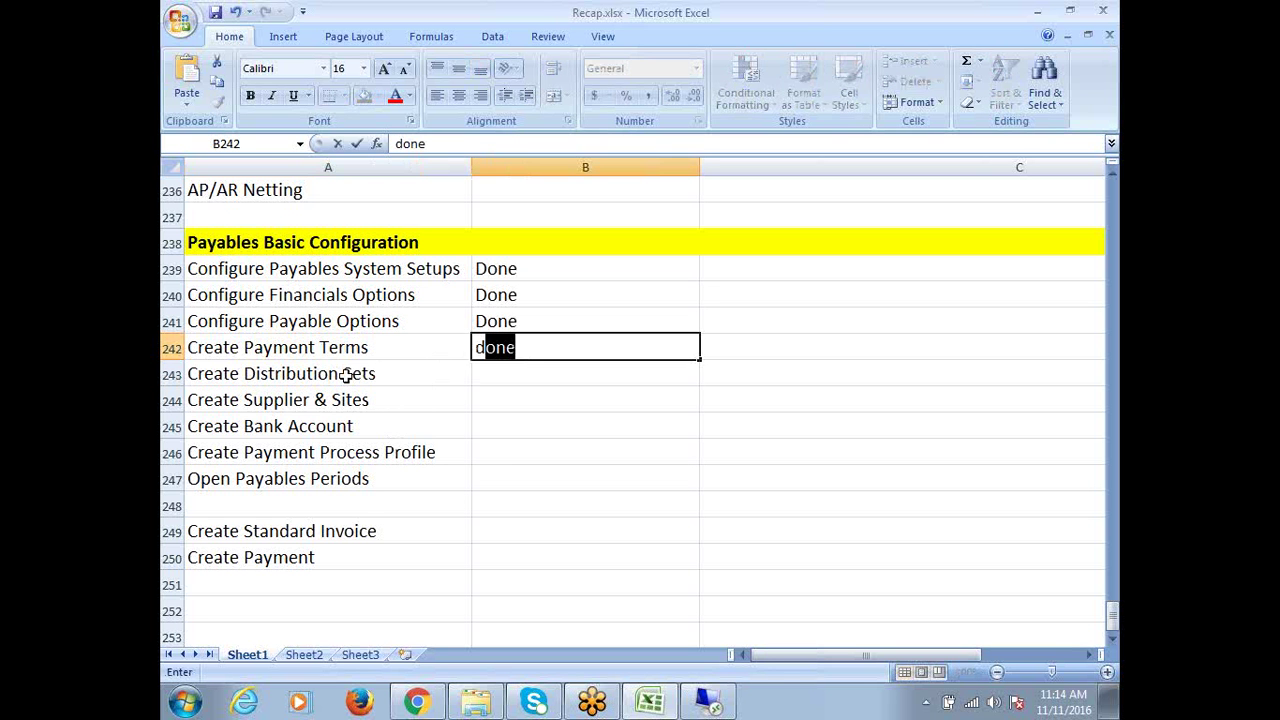
{"action": "left_click", "coordinate": [345, 375]}
{"action": "key", "text": "Right"}
{"action": "key", "text": "ctrl+s"}
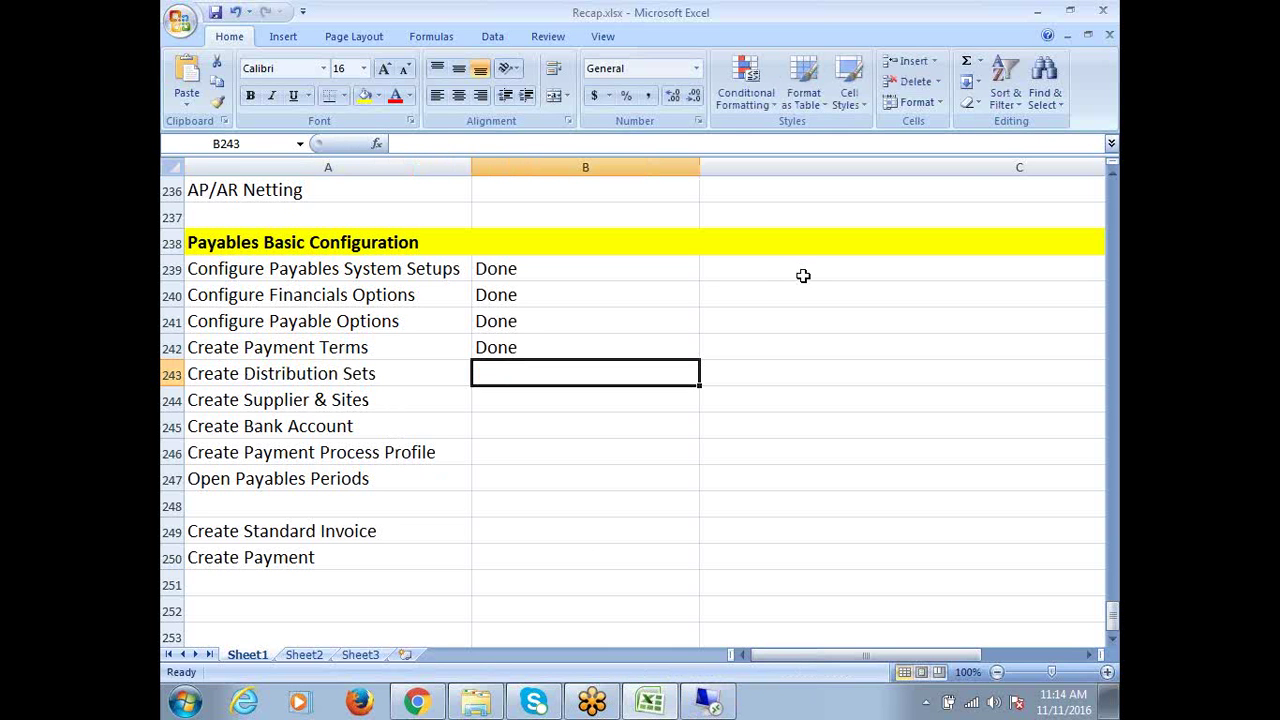
{"action": "left_click", "coordinate": [720, 706]}
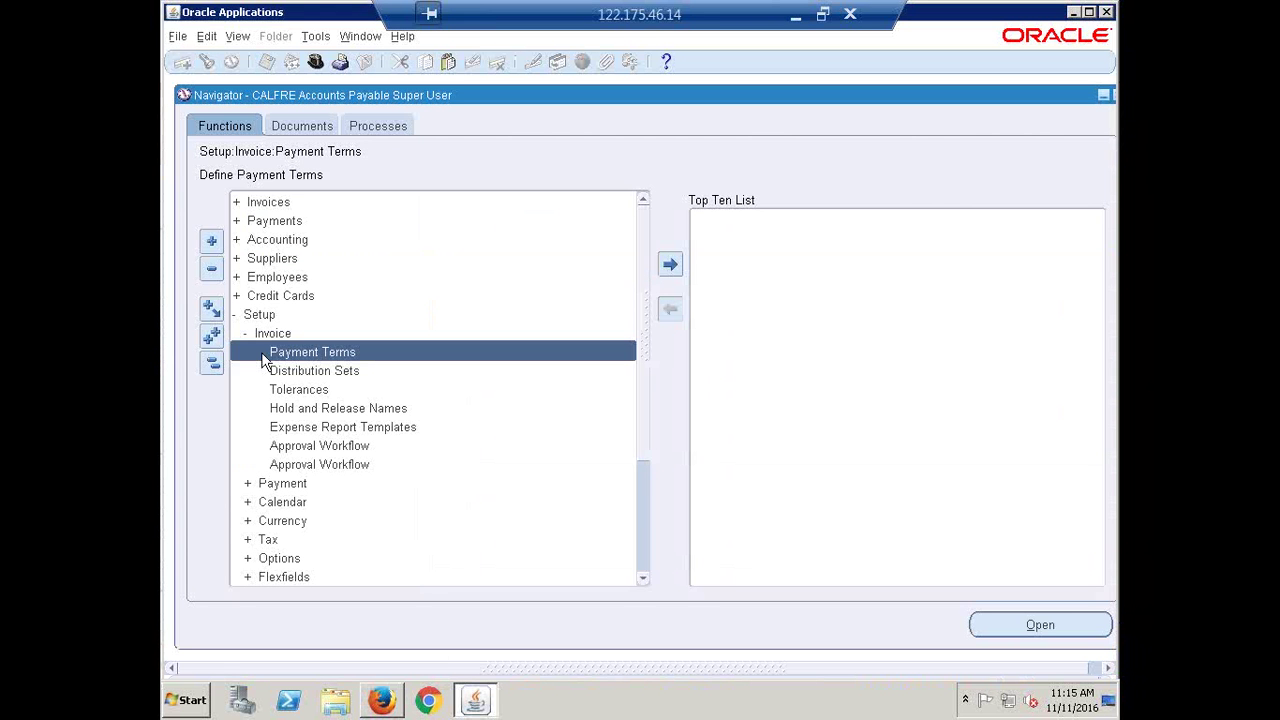
Collapse the Navigator and launch Distribution Sets under Setup > Invoice
{"action": "left_click", "coordinate": [212, 363]}
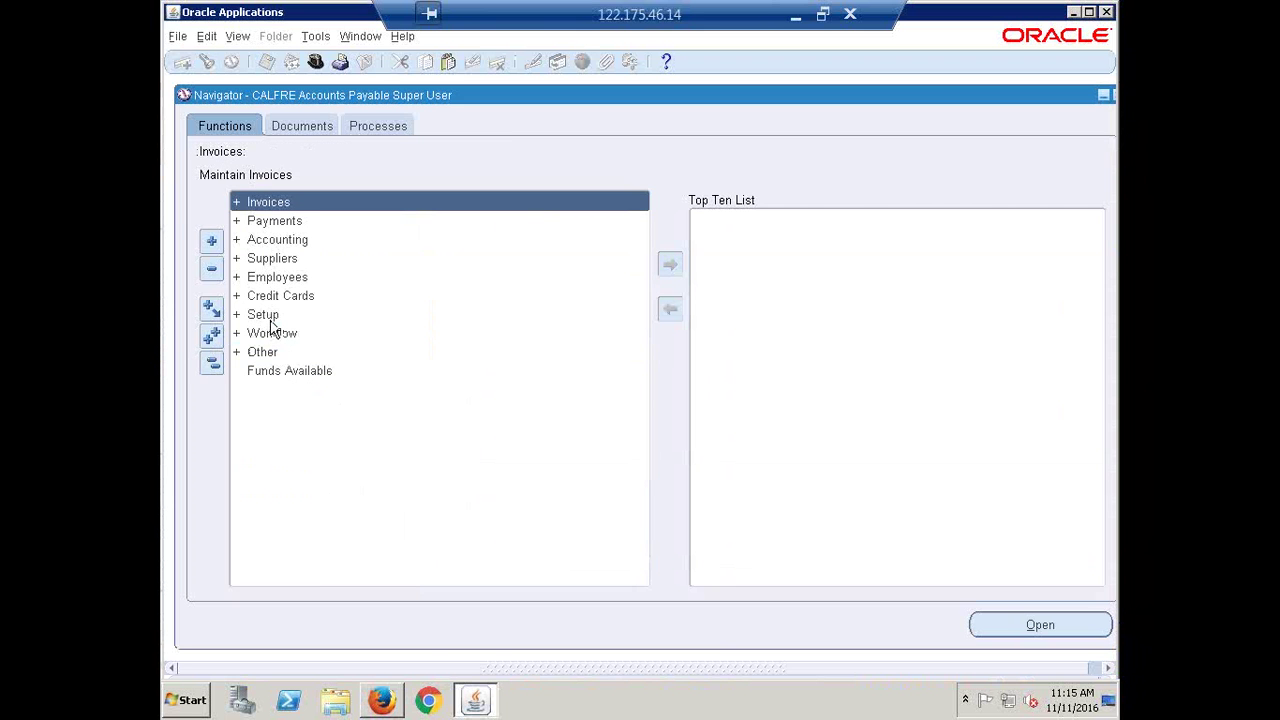
{"action": "left_click", "coordinate": [272, 318]}
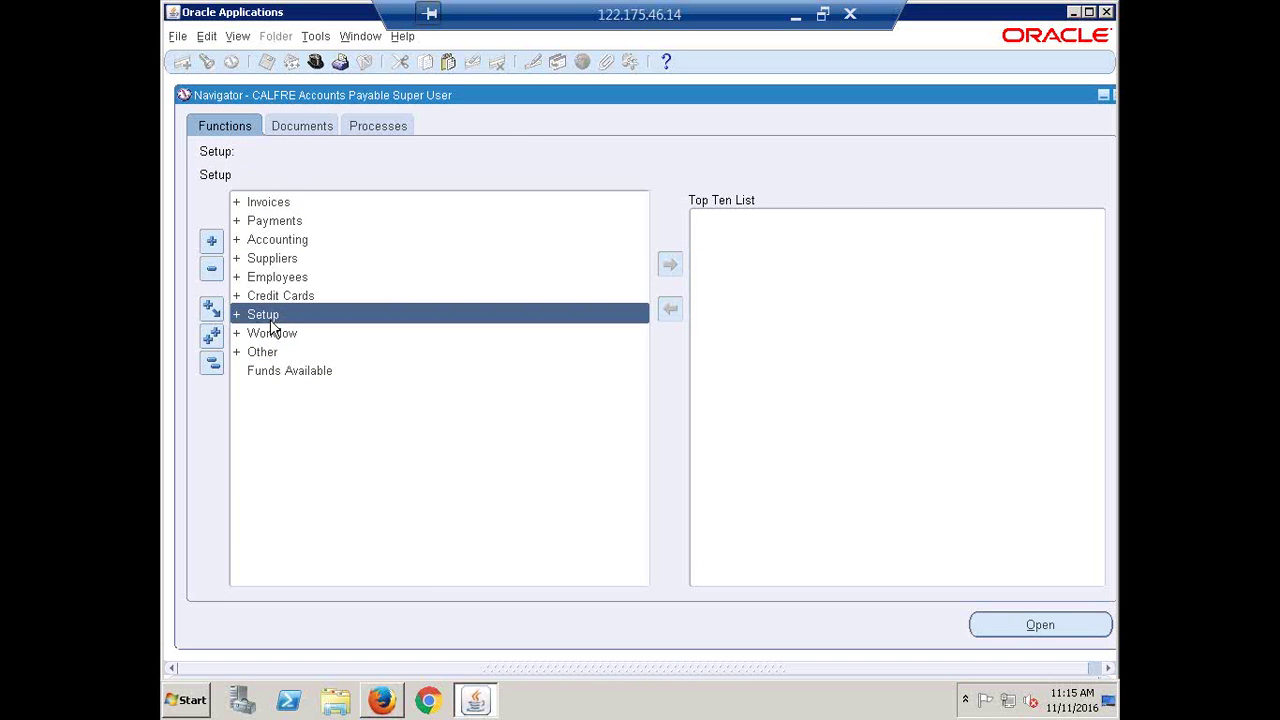
{"action": "key", "text": "Return"}
{"action": "key", "text": "Return"}
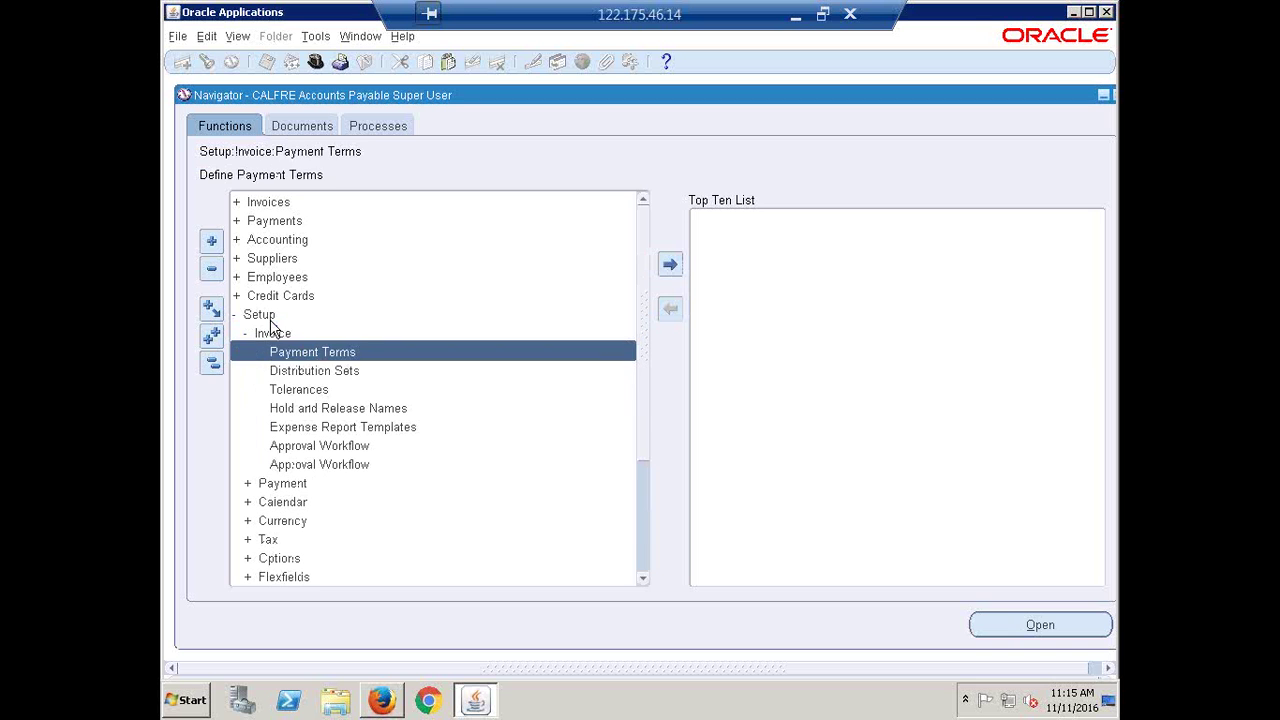
{"action": "key", "text": "Down"}
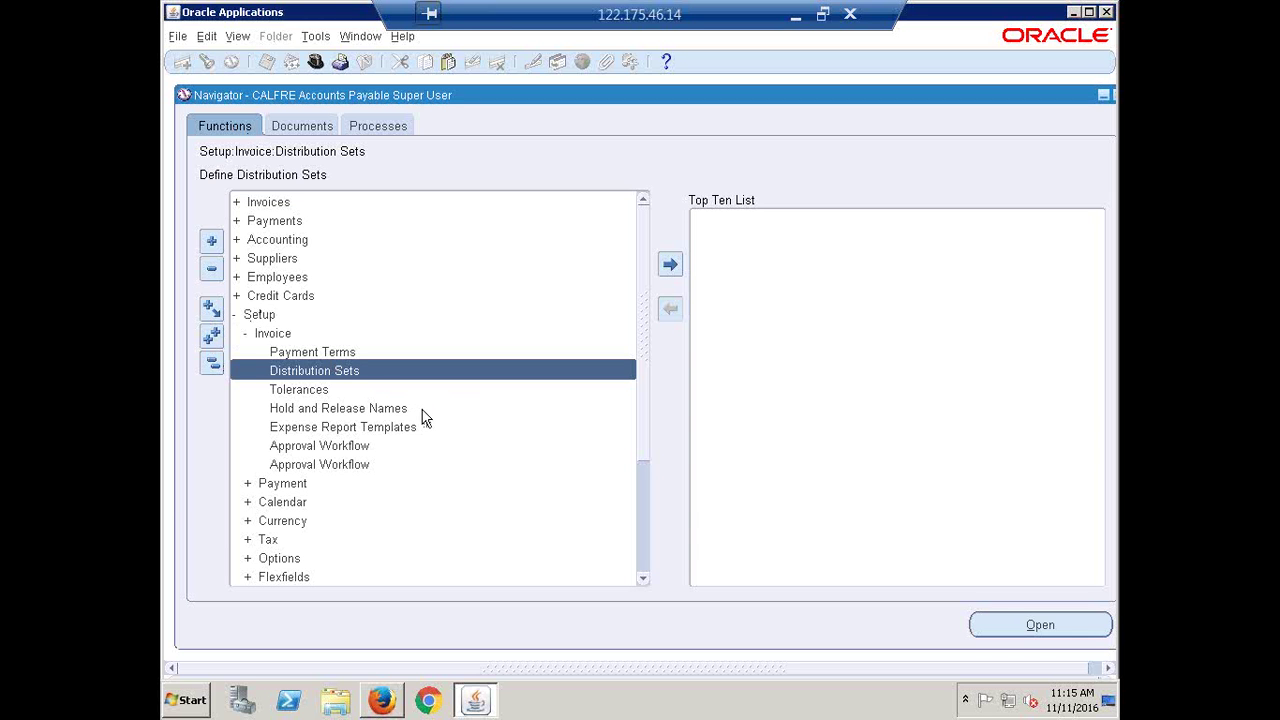
{"action": "key", "text": "Return"}
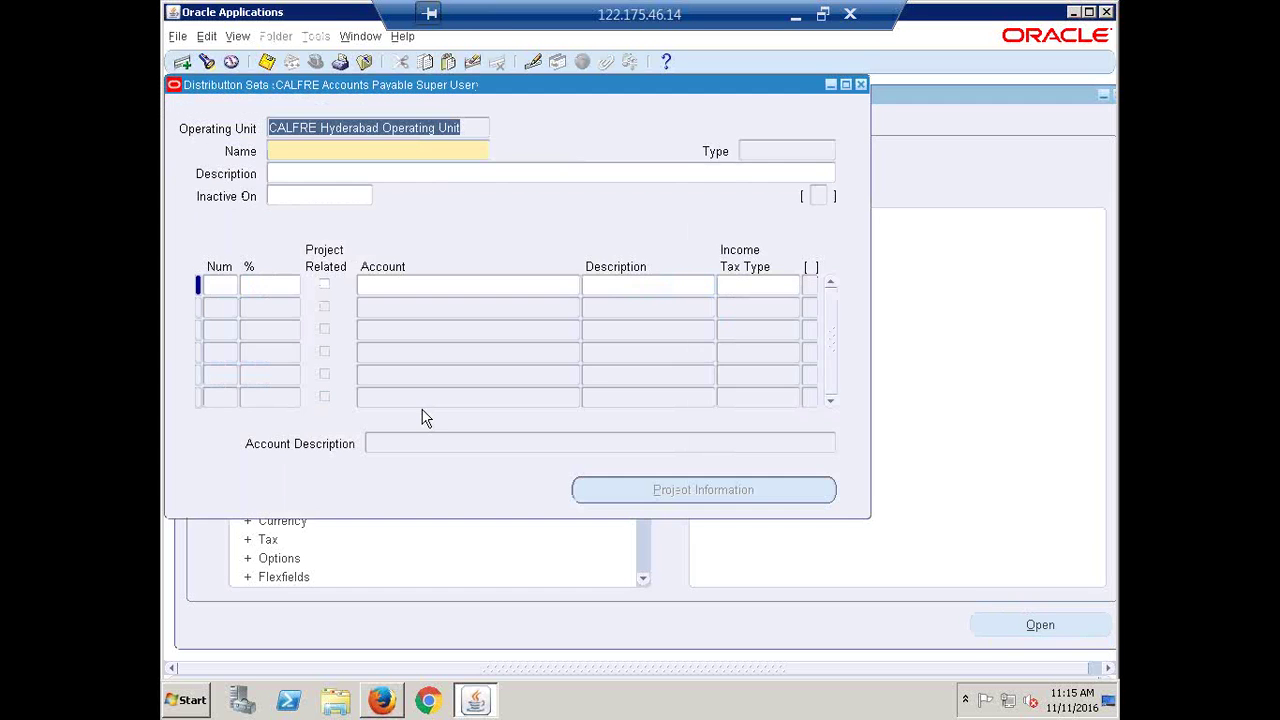
Move the Distribution Sets window aside and enter the name 'CALFRE Expense'
{"action": "left_click_drag", "start_coordinate": [477, 91], "coordinate": [692, 130]}
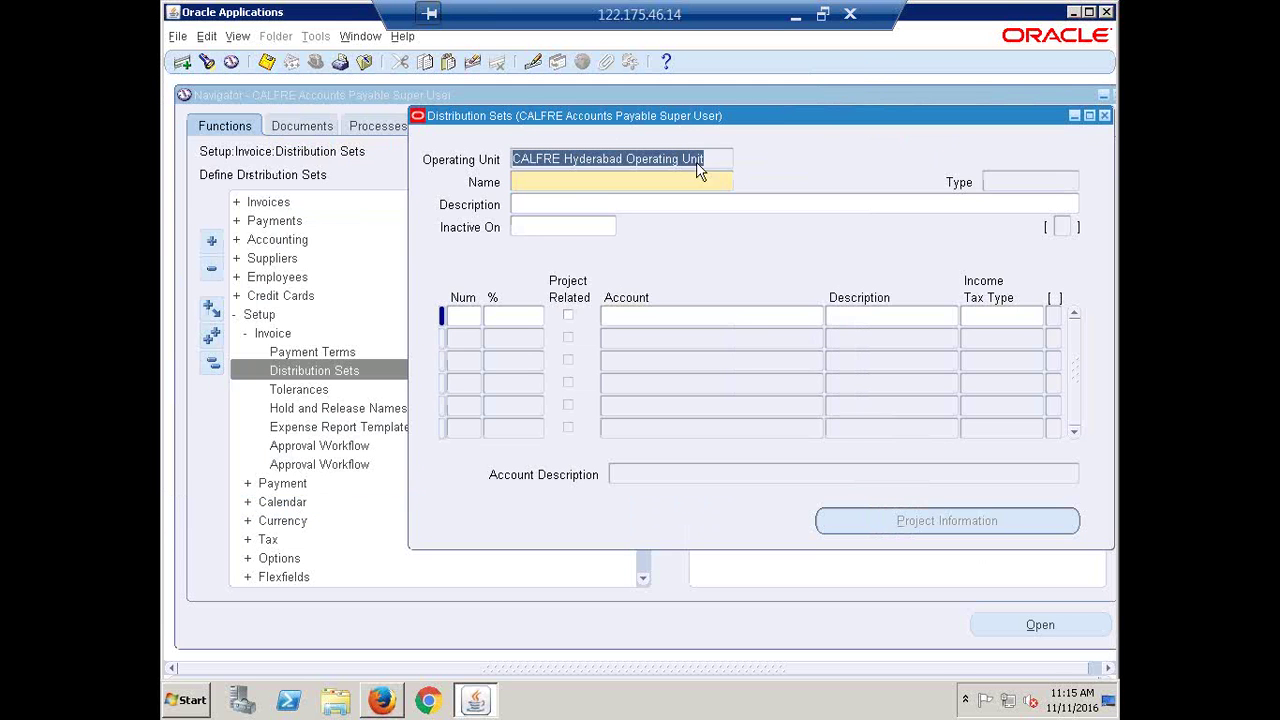
{"action": "left_click", "coordinate": [569, 184]}
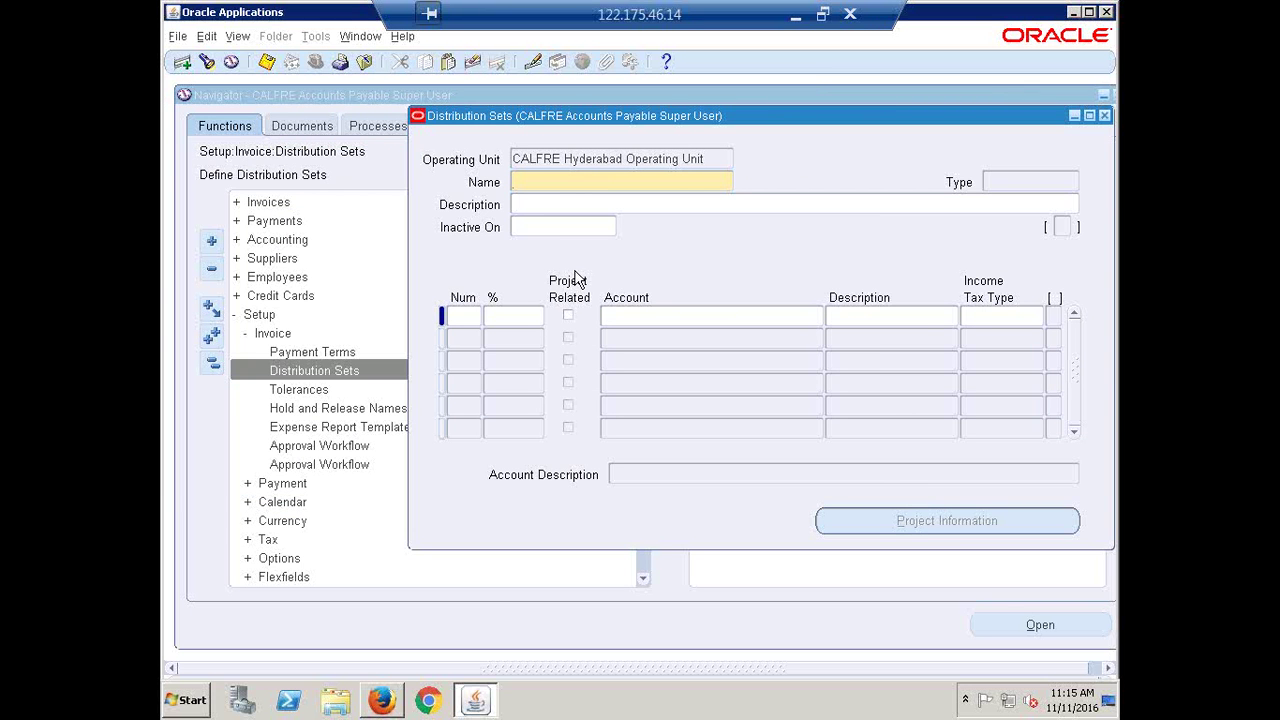
{"action": "type", "text": "CALFRE:Expense"}
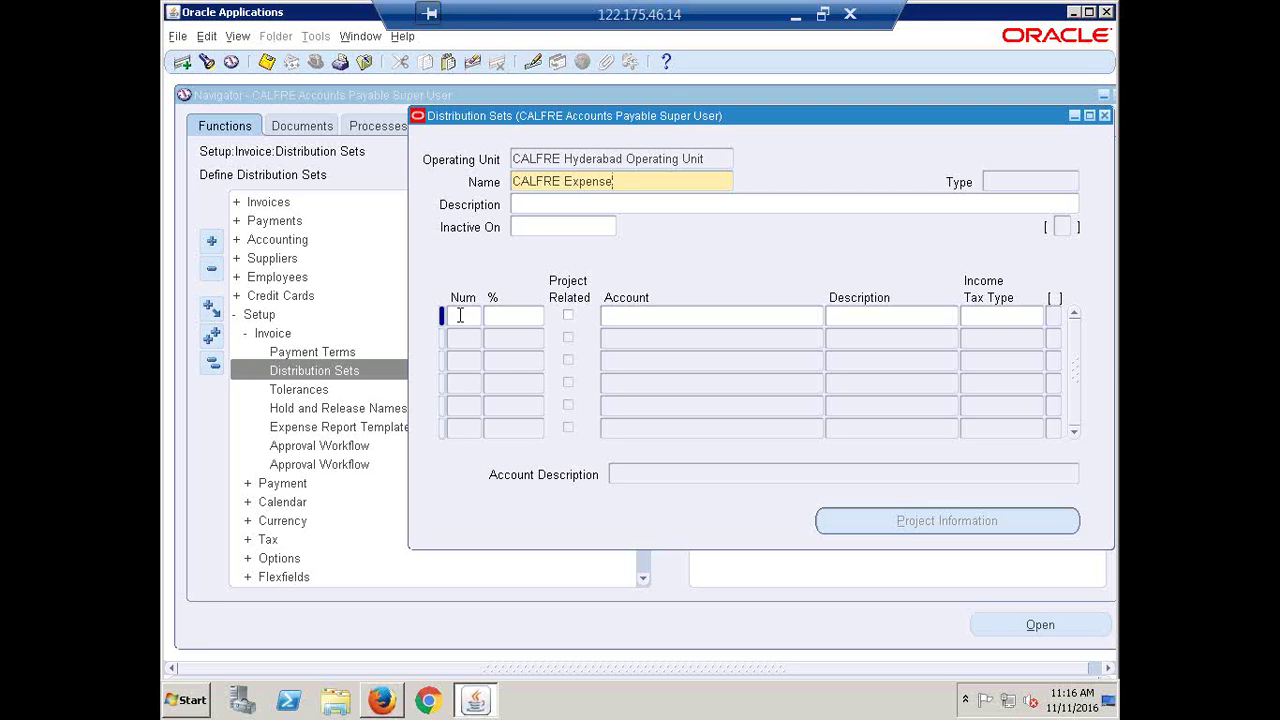
Add line 1 at 25% to Administrative Labor account 1000.1000.7621.0000.0000.0000
{"action": "left_click", "coordinate": [465, 316]}
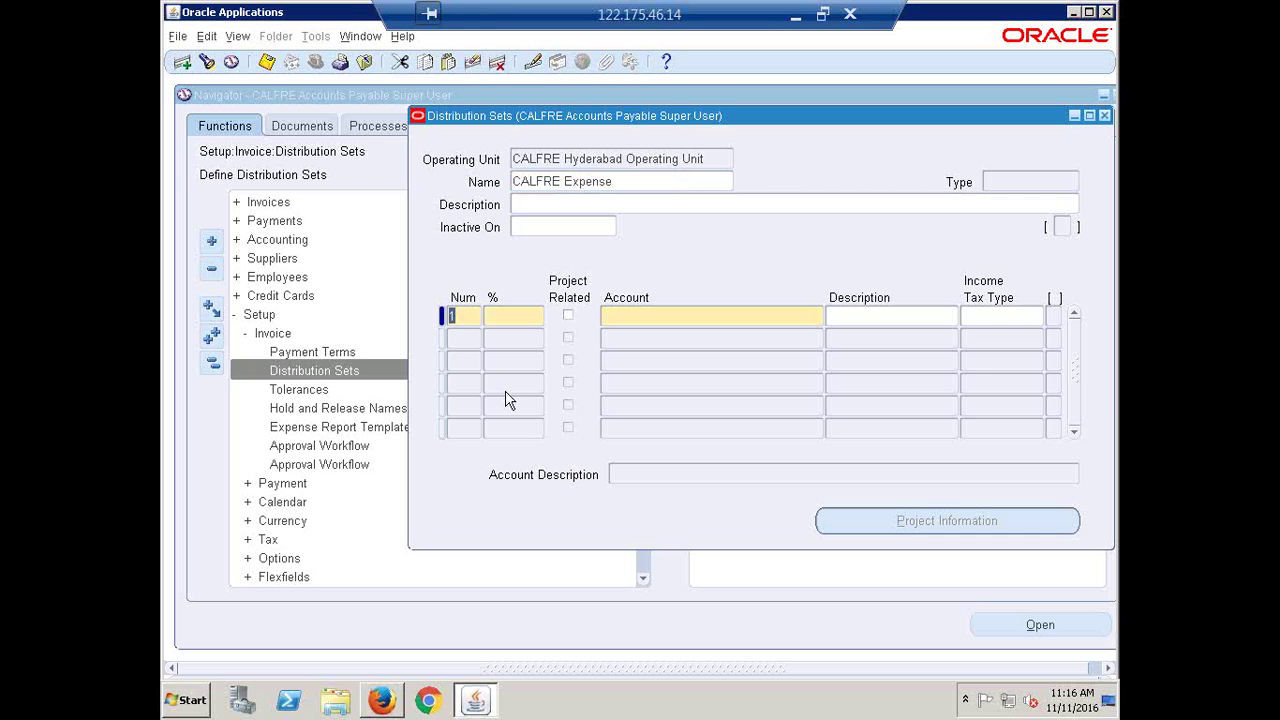
{"action": "key", "text": "Tab"}
{"action": "type", "text": "500"}
{"action": "key", "text": "BackSpace"}
{"action": "key", "text": "BackSpace"}
{"action": "key", "text": "BackSpace"}
{"action": "type", "text": "25"}
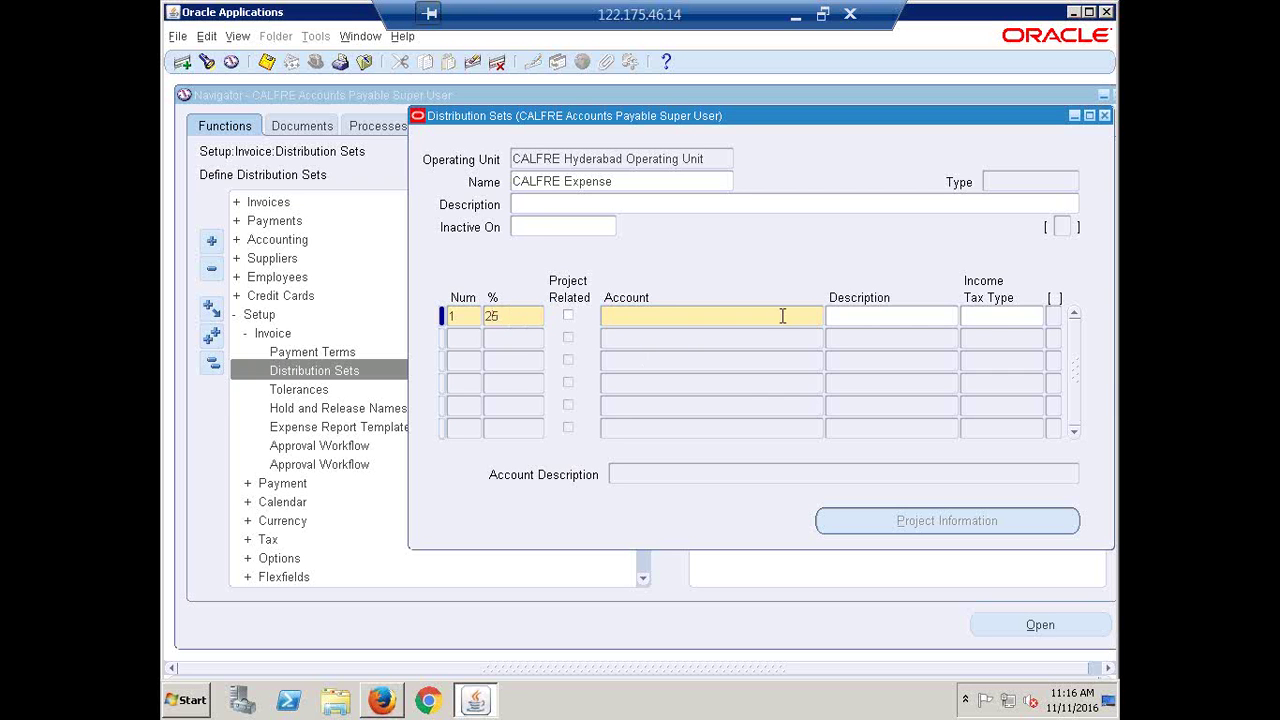
{"action": "left_click", "coordinate": [816, 314]}
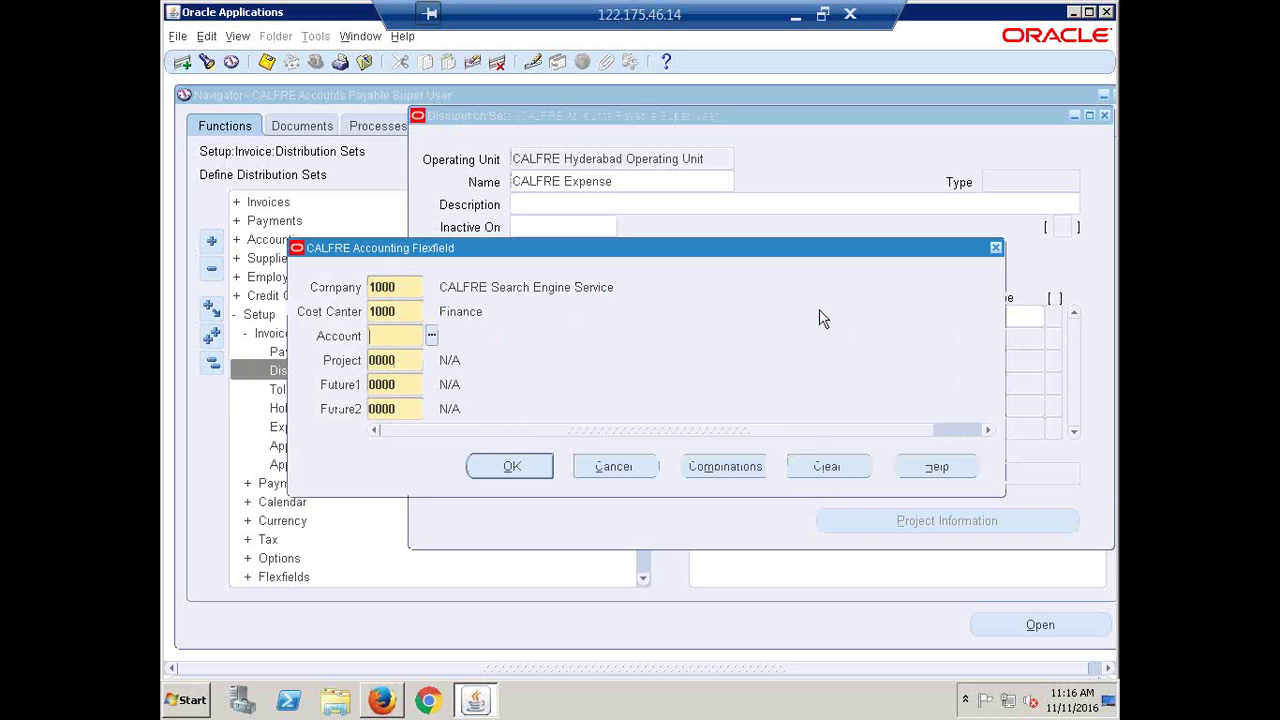
{"action": "left_click", "coordinate": [431, 336]}
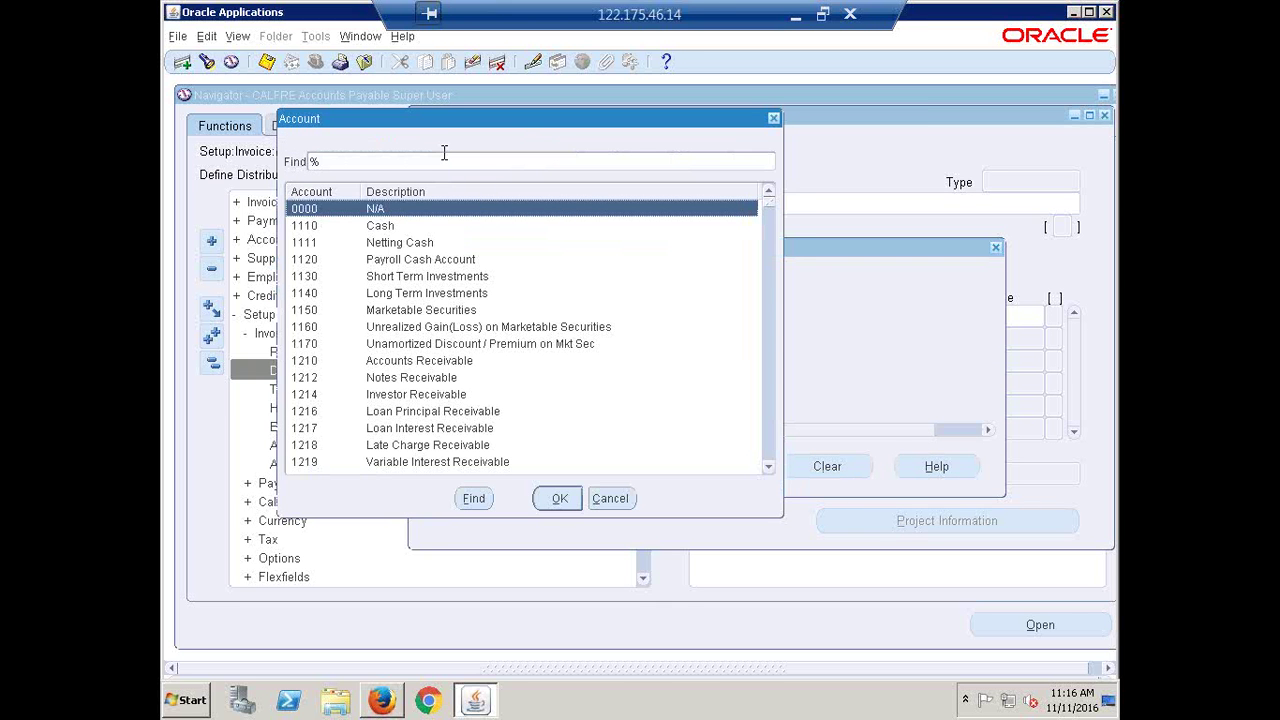
{"action": "type", "text": "adm"}
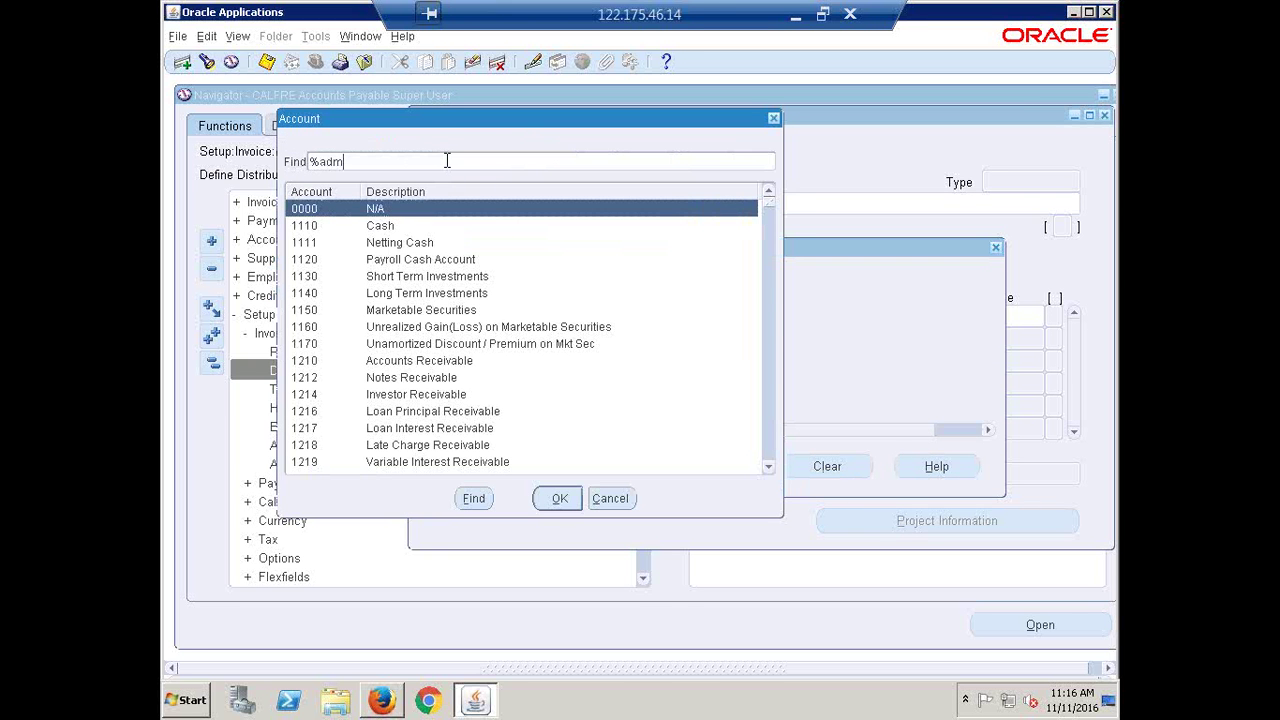
{"action": "type", "text": "in%"}
{"action": "key", "text": "Return"}
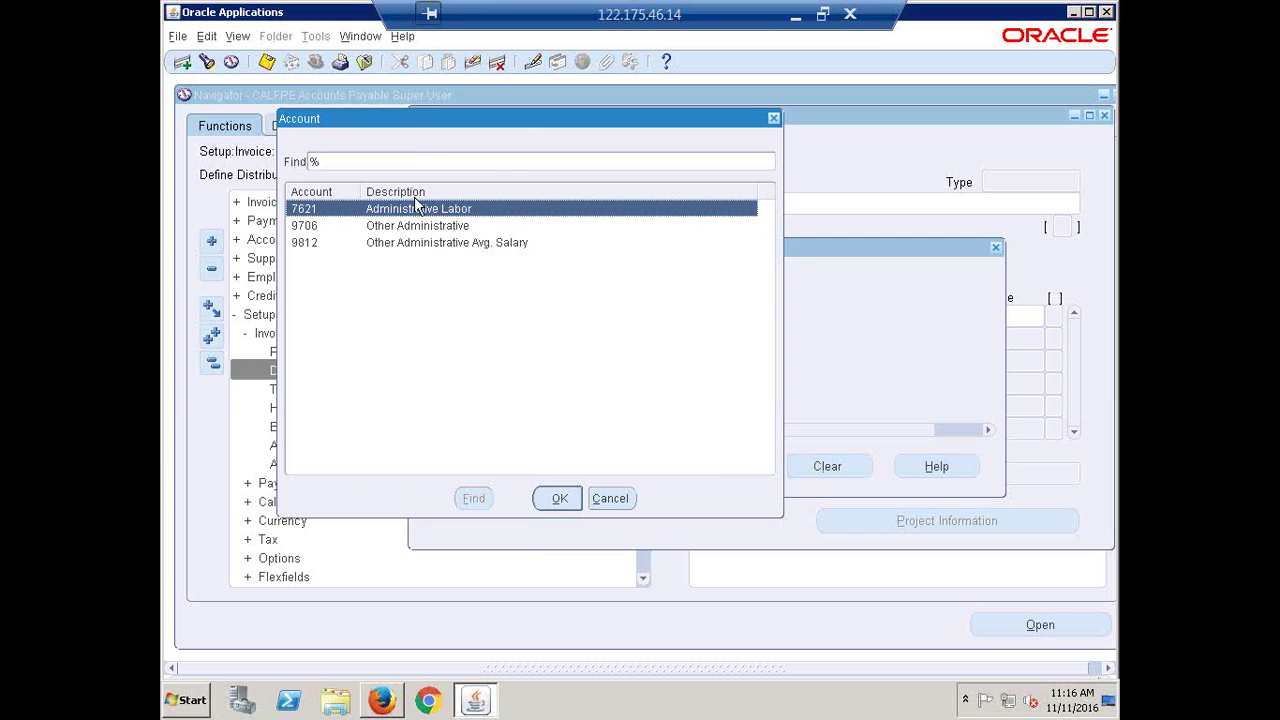
{"action": "left_click", "coordinate": [560, 498]}
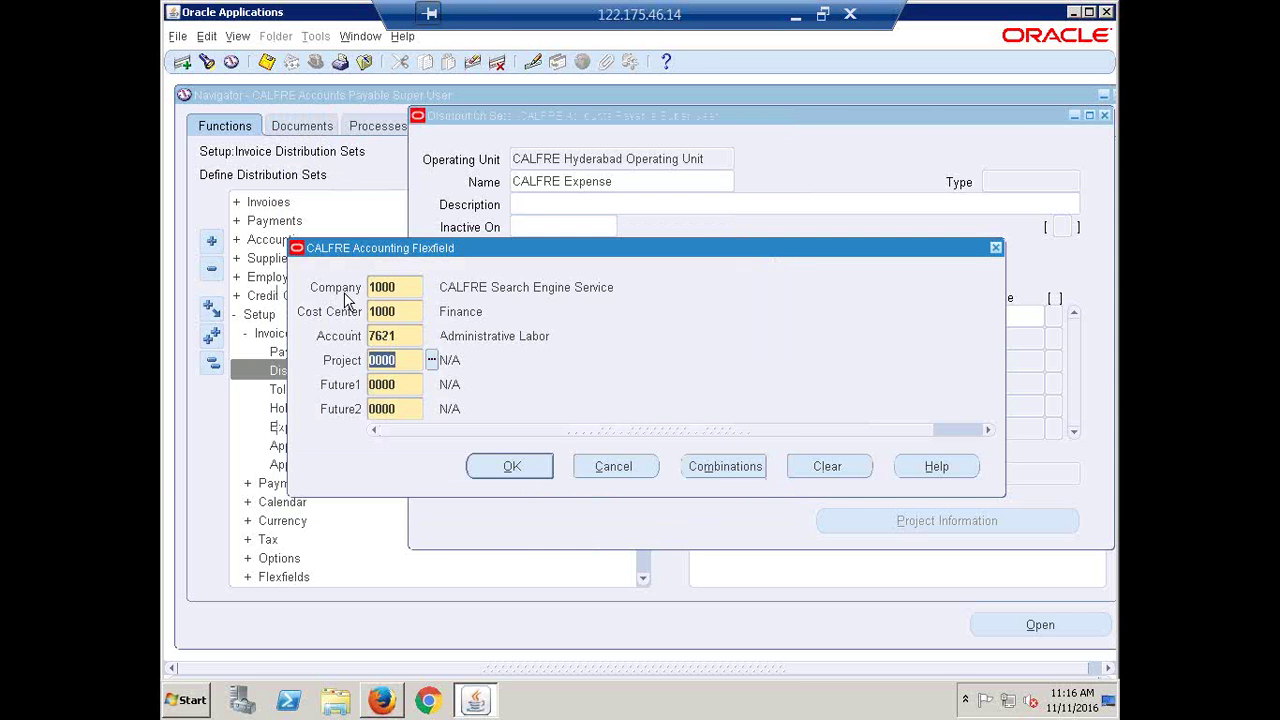
{"action": "left_click", "coordinate": [515, 466]}
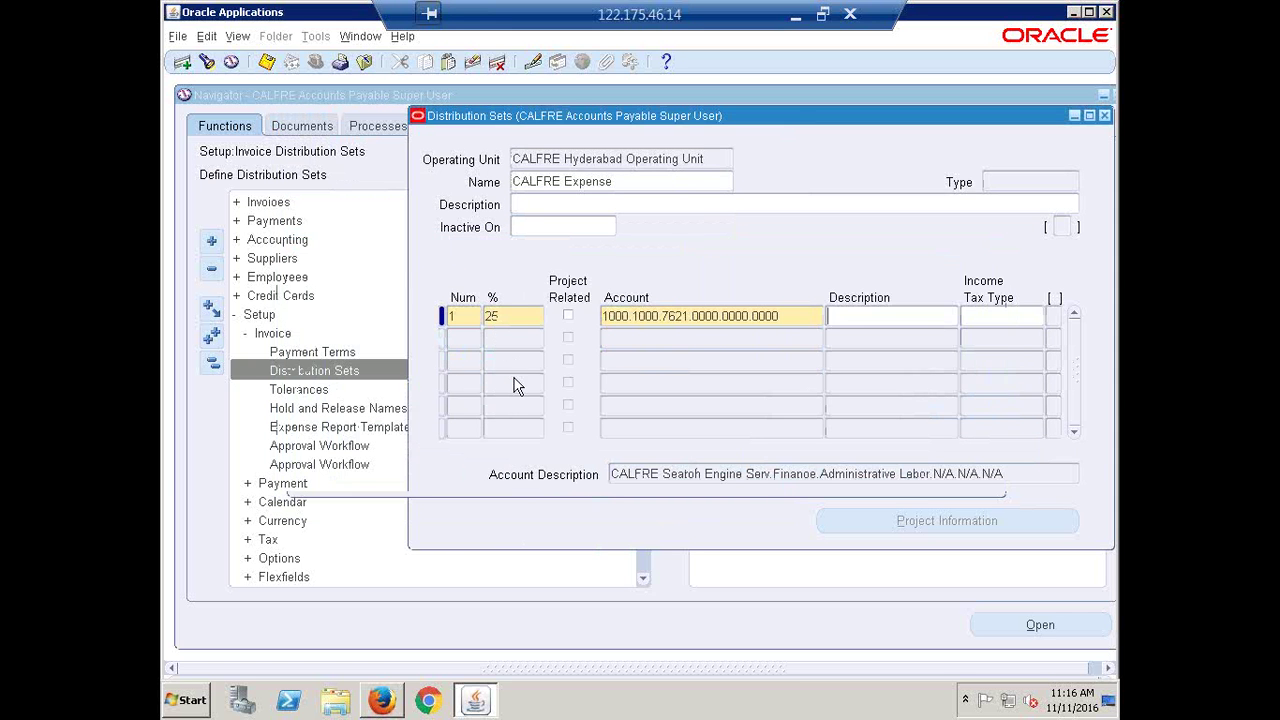
{"action": "left_click", "coordinate": [454, 340]}
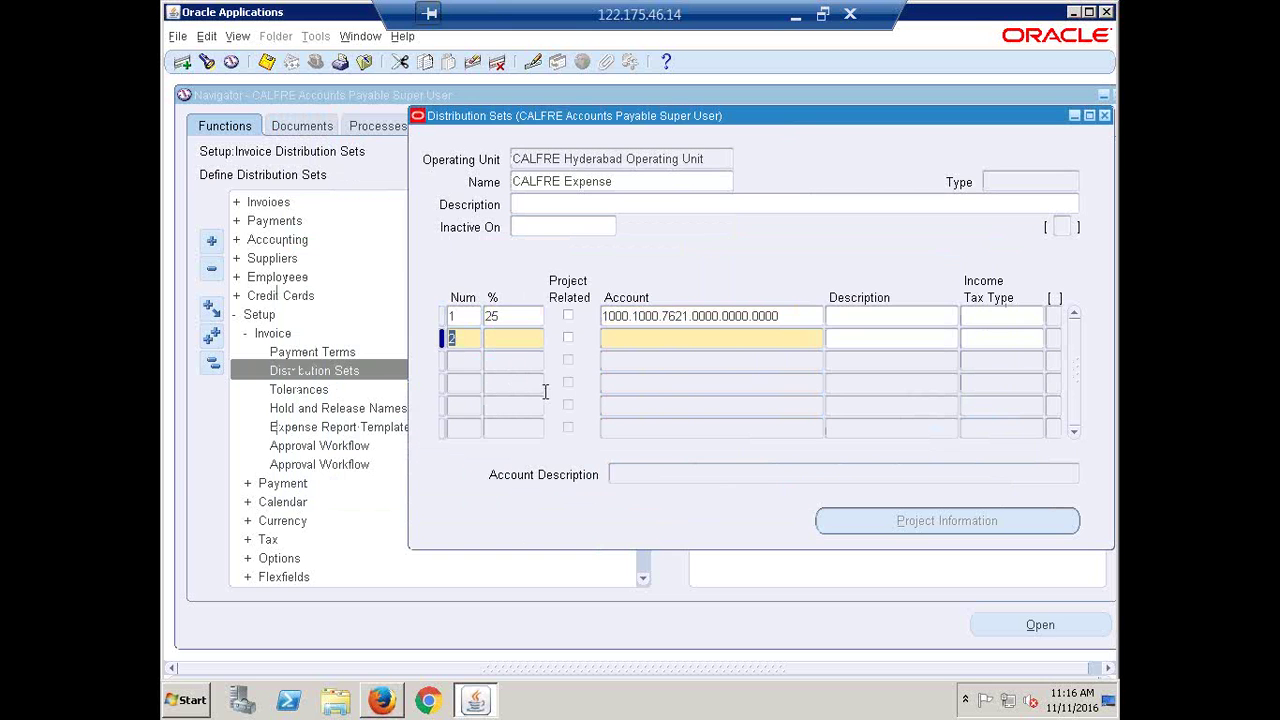
Add line 2 at 30% to Air Travel Expense account 1000.1000.8810.0000.0000.0000
{"action": "key", "text": "Tab"}
{"action": "type", "text": "30"}
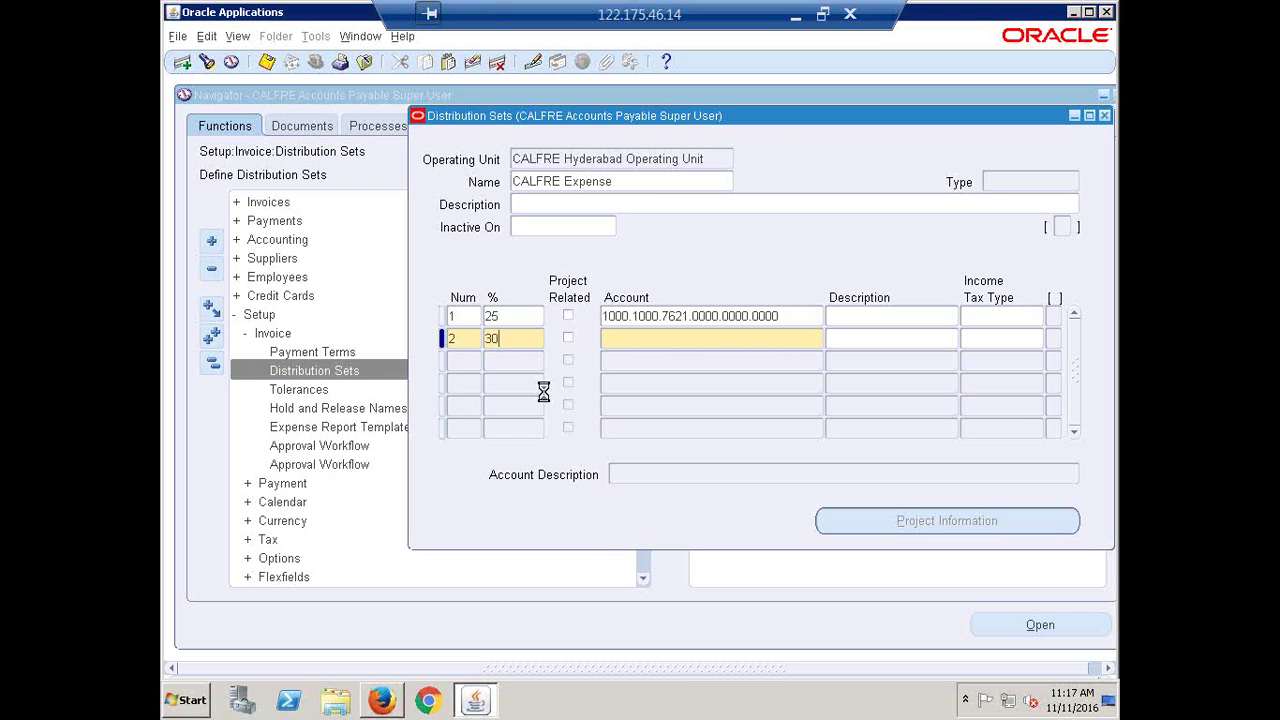
{"action": "key", "text": "Tab"}
{"action": "left_click", "coordinate": [818, 339]}
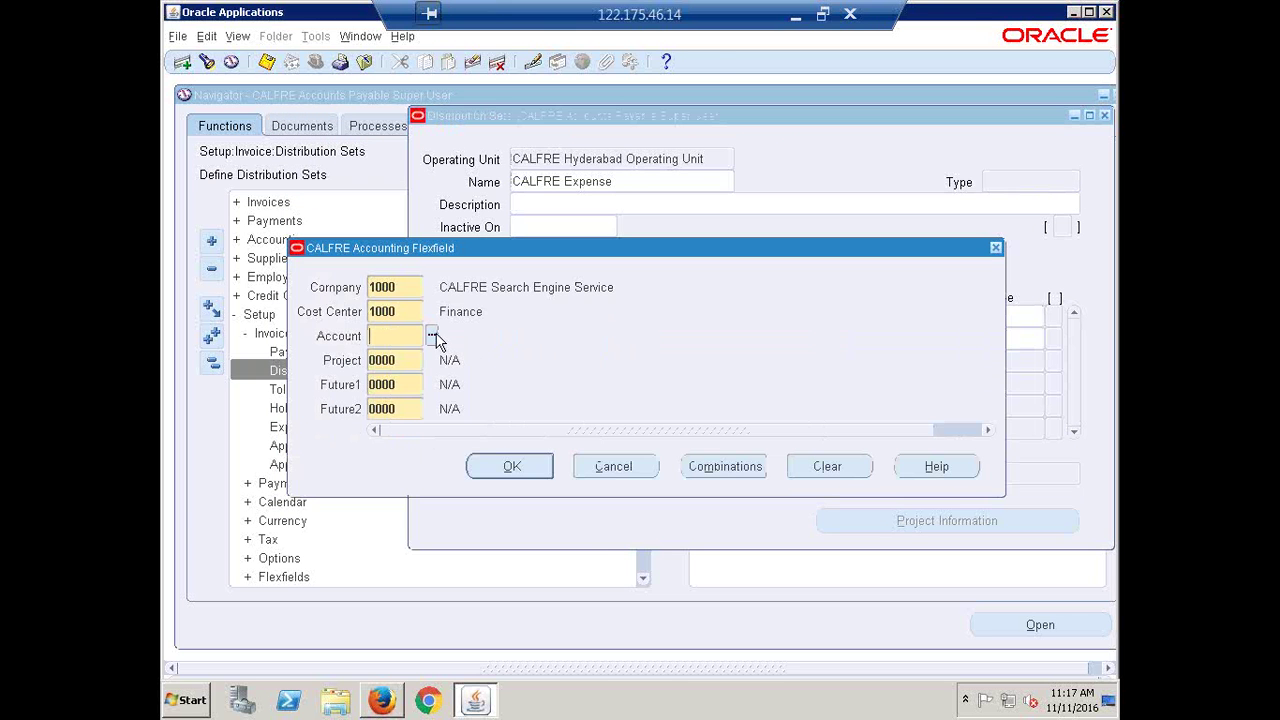
{"action": "left_click", "coordinate": [434, 337]}
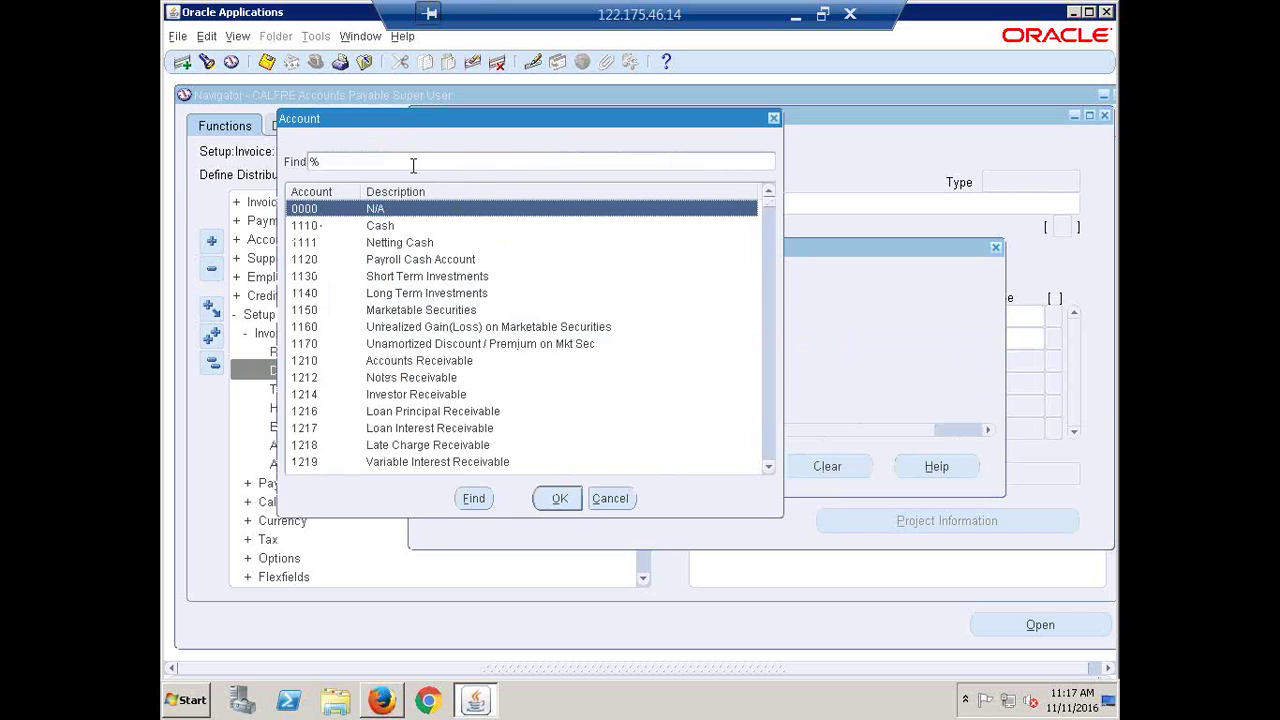
{"action": "type", "text": "travel"}
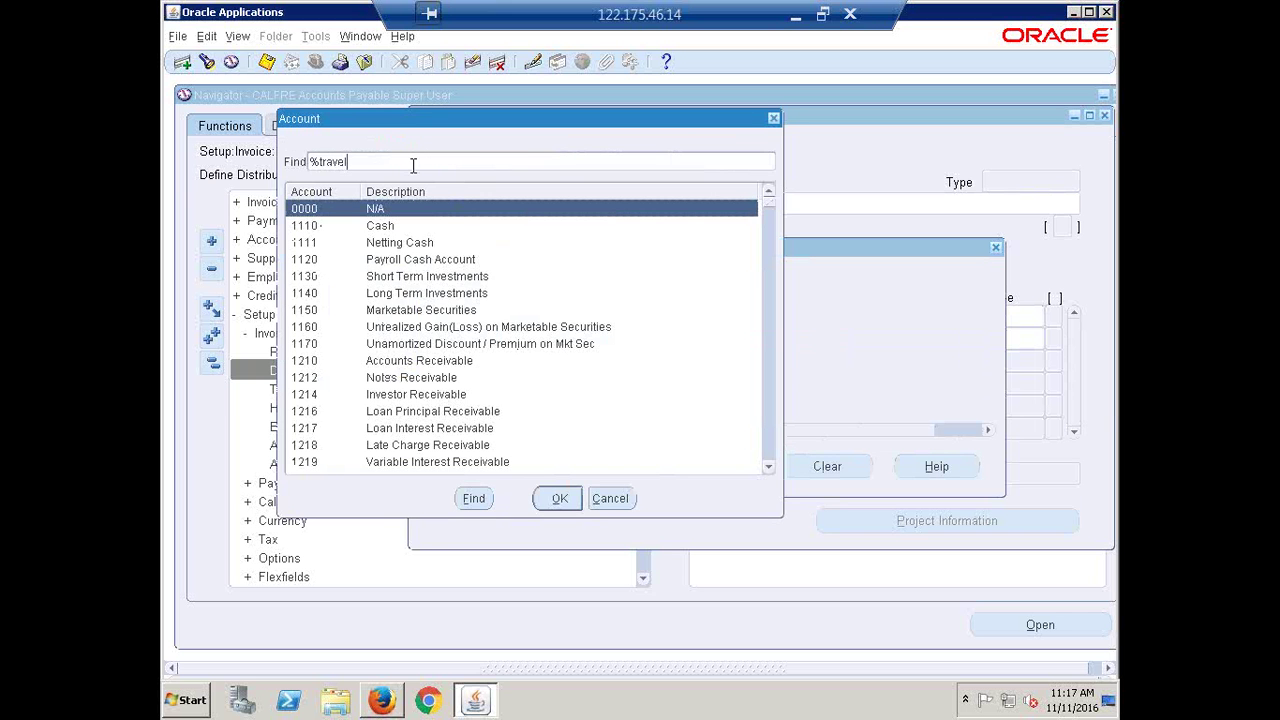
{"action": "type", "text": "%"}
{"action": "key", "text": "Return"}
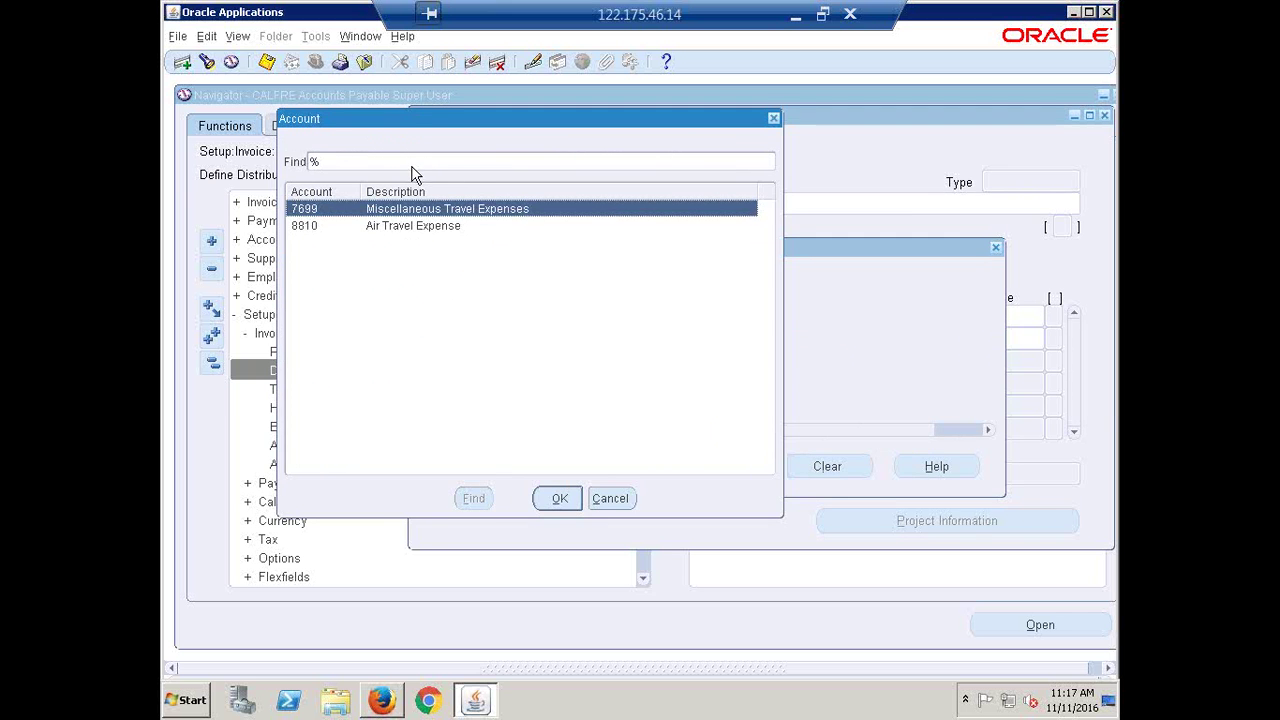
{"action": "left_click", "coordinate": [400, 225]}
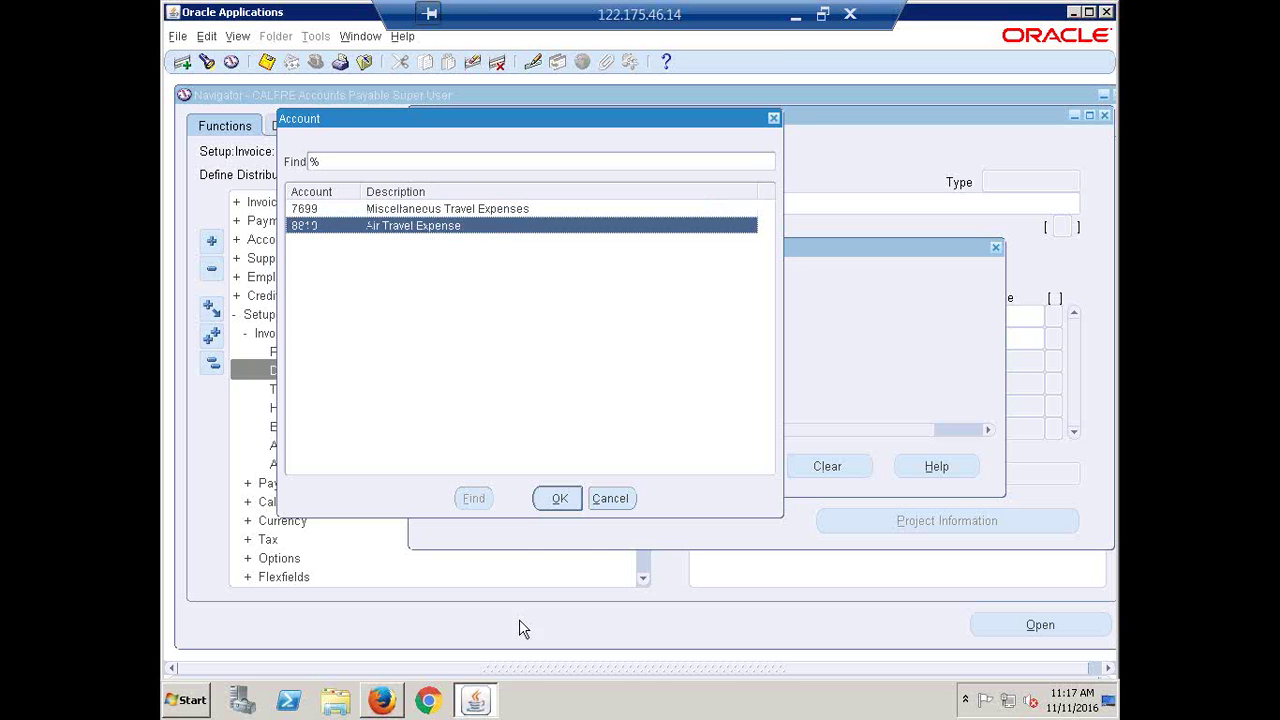
{"action": "left_click", "coordinate": [555, 499]}
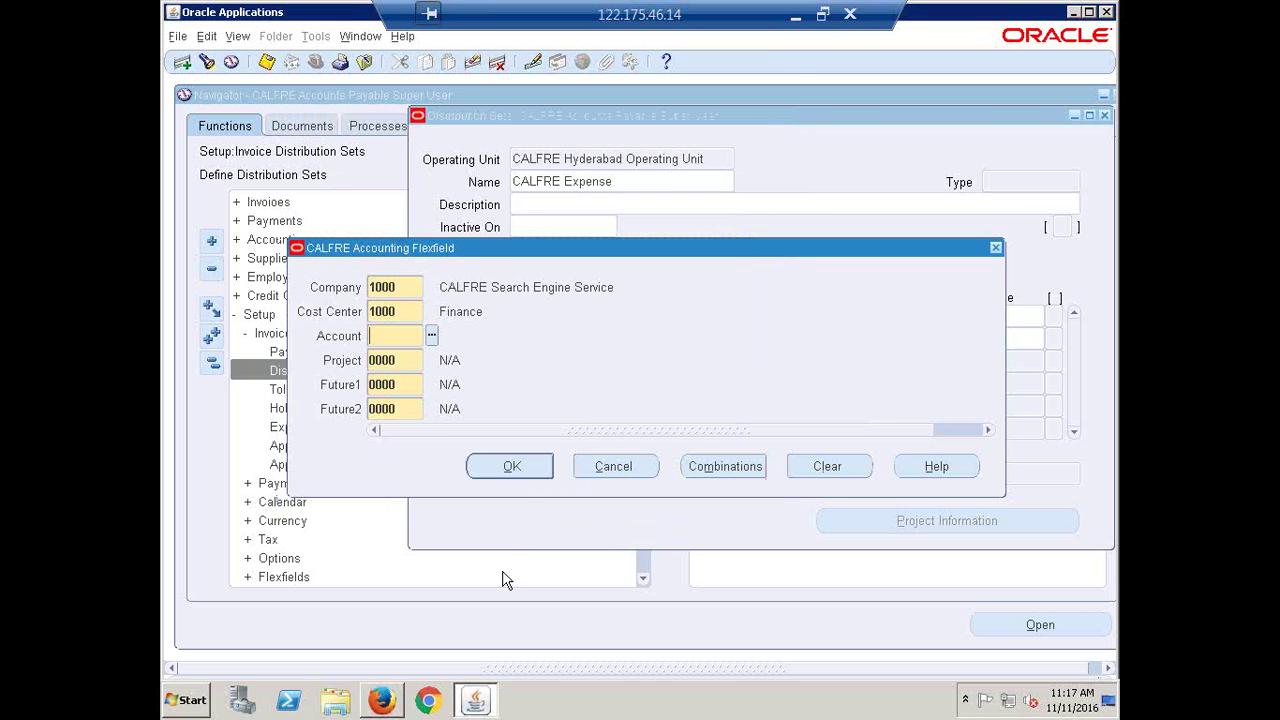
{"action": "left_click", "coordinate": [510, 467]}
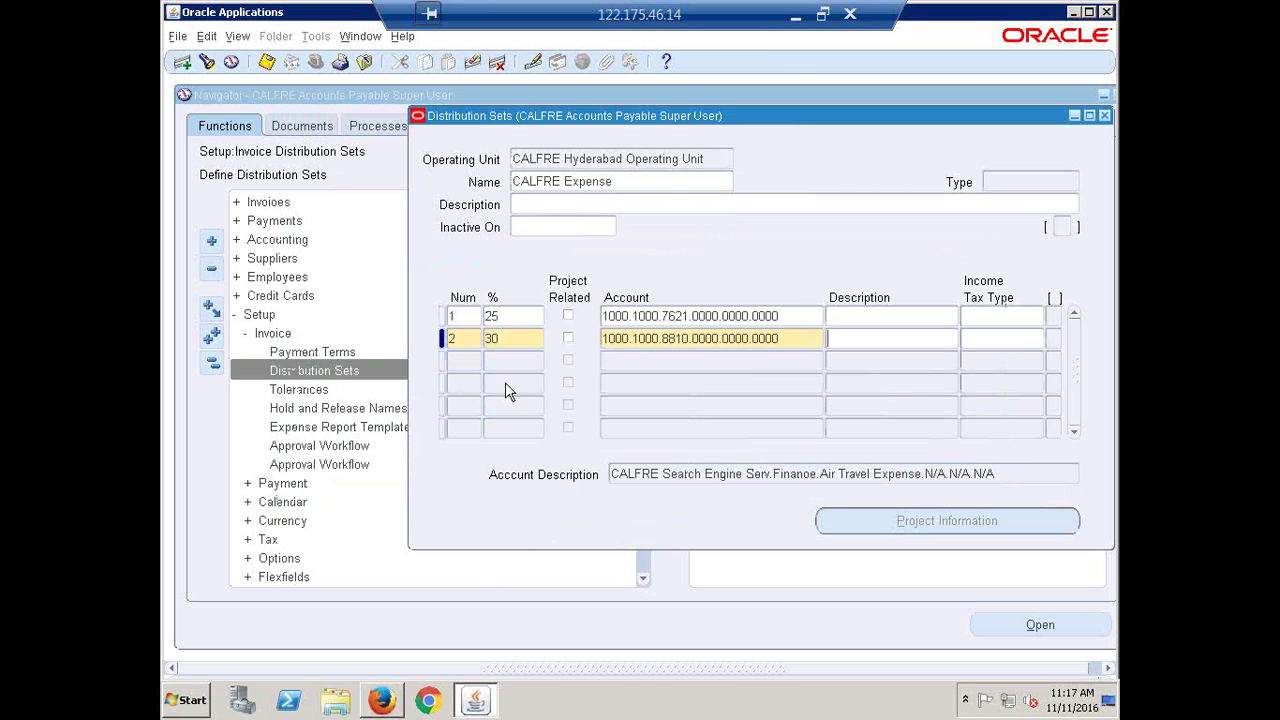
Add line 3 at 45% to Expenses Burden account 1000.1000.5050.0000.0000.0000
{"action": "left_click", "coordinate": [473, 362]}
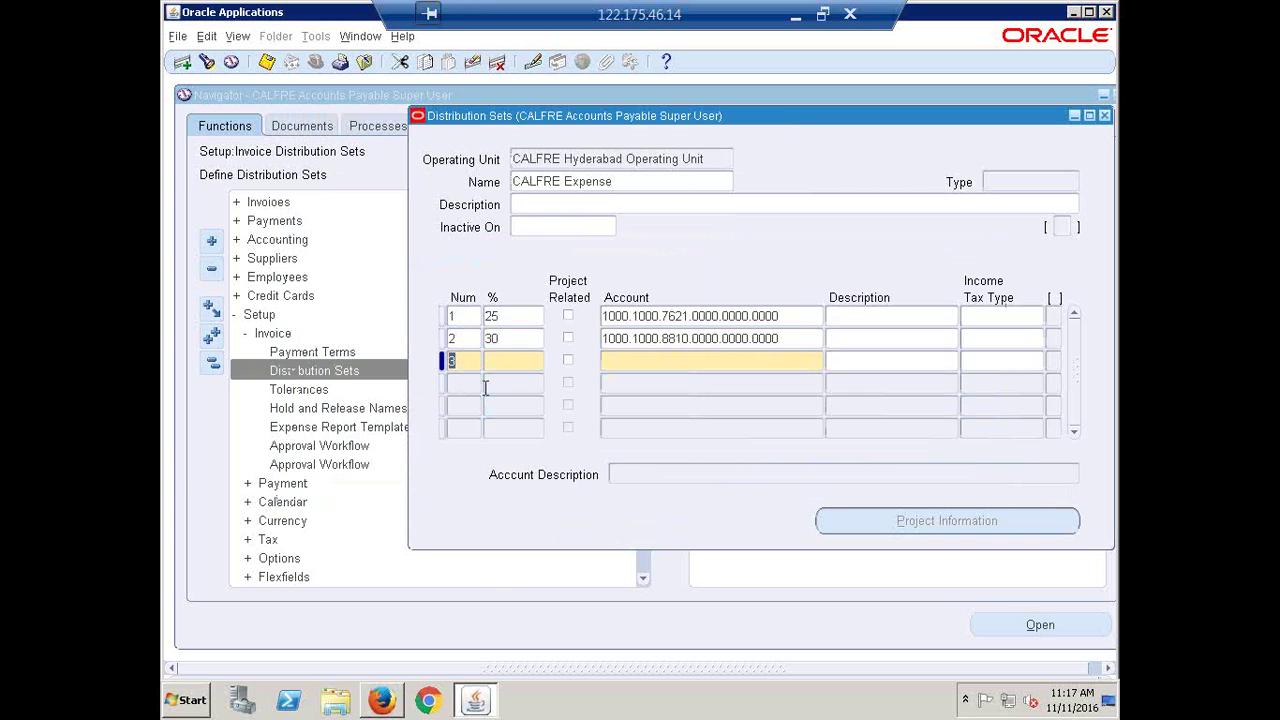
{"action": "key", "text": "Tab"}
{"action": "type", "text": "45"}
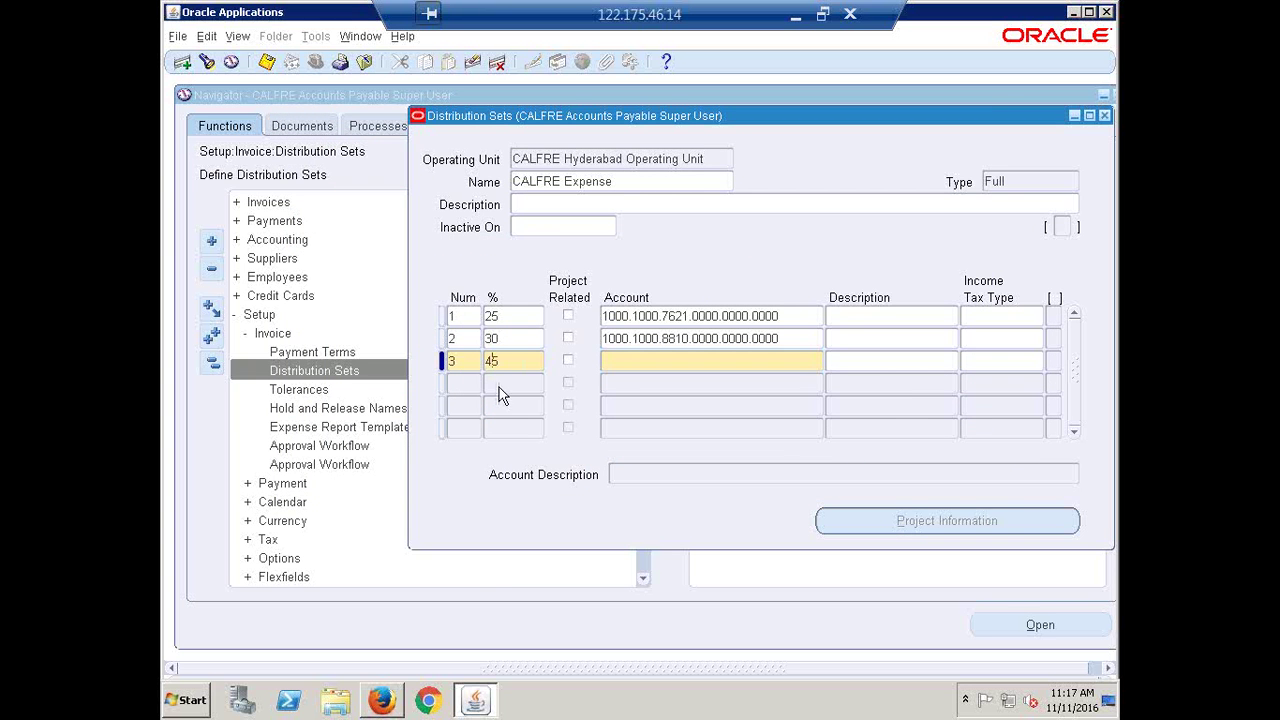
{"action": "key", "text": "Tab"}
{"action": "left_click", "coordinate": [818, 362]}
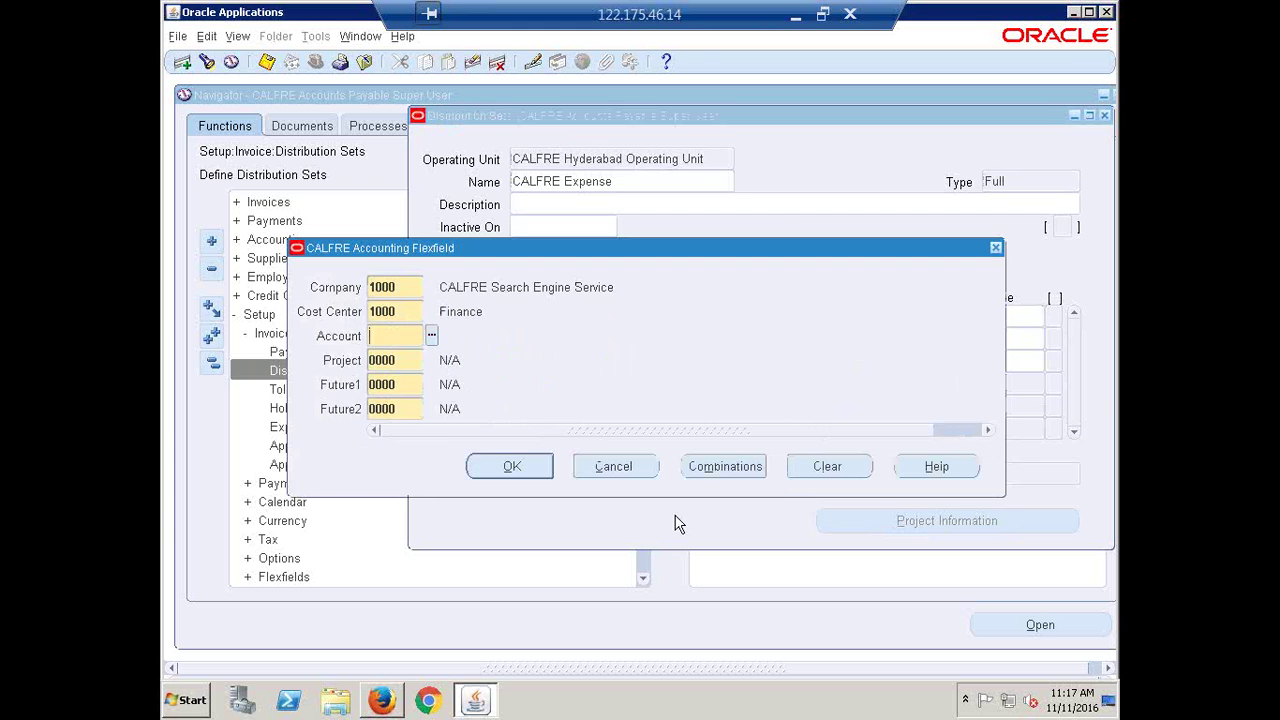
{"action": "left_click", "coordinate": [432, 335]}
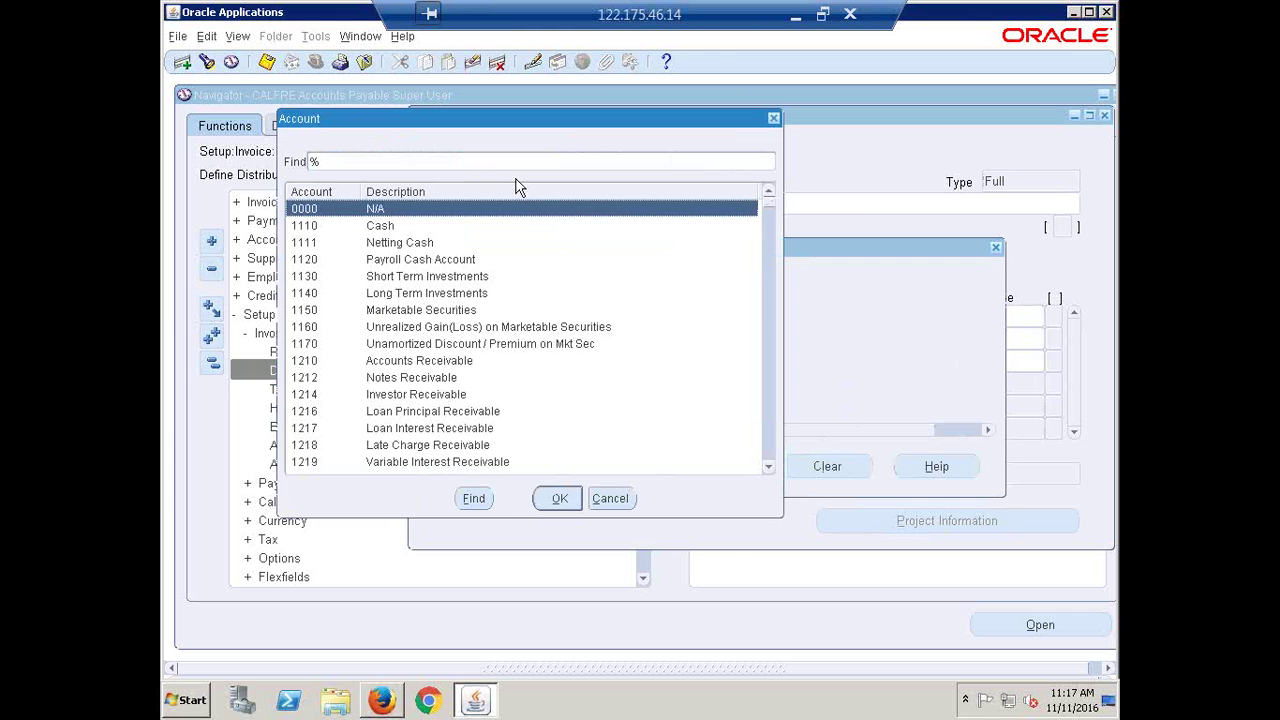
{"action": "type", "text": "ex"}
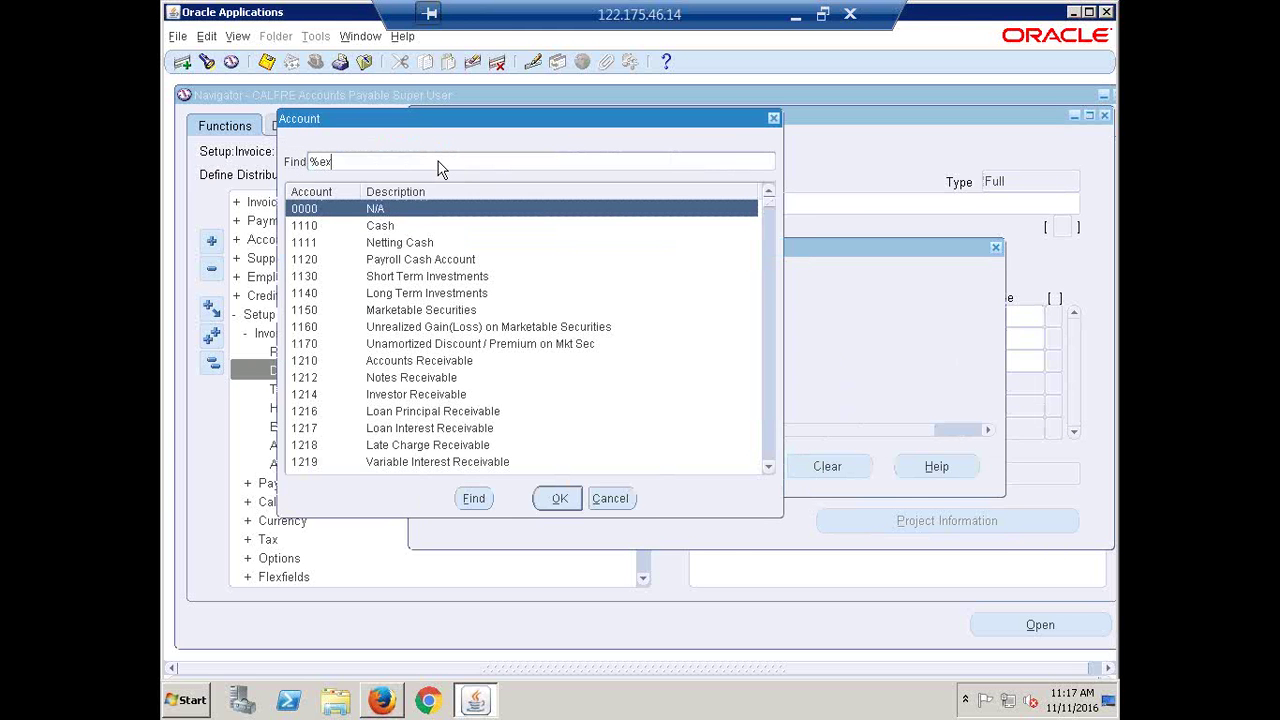
{"action": "type", "text": "pense%"}
{"action": "key", "text": "Return"}
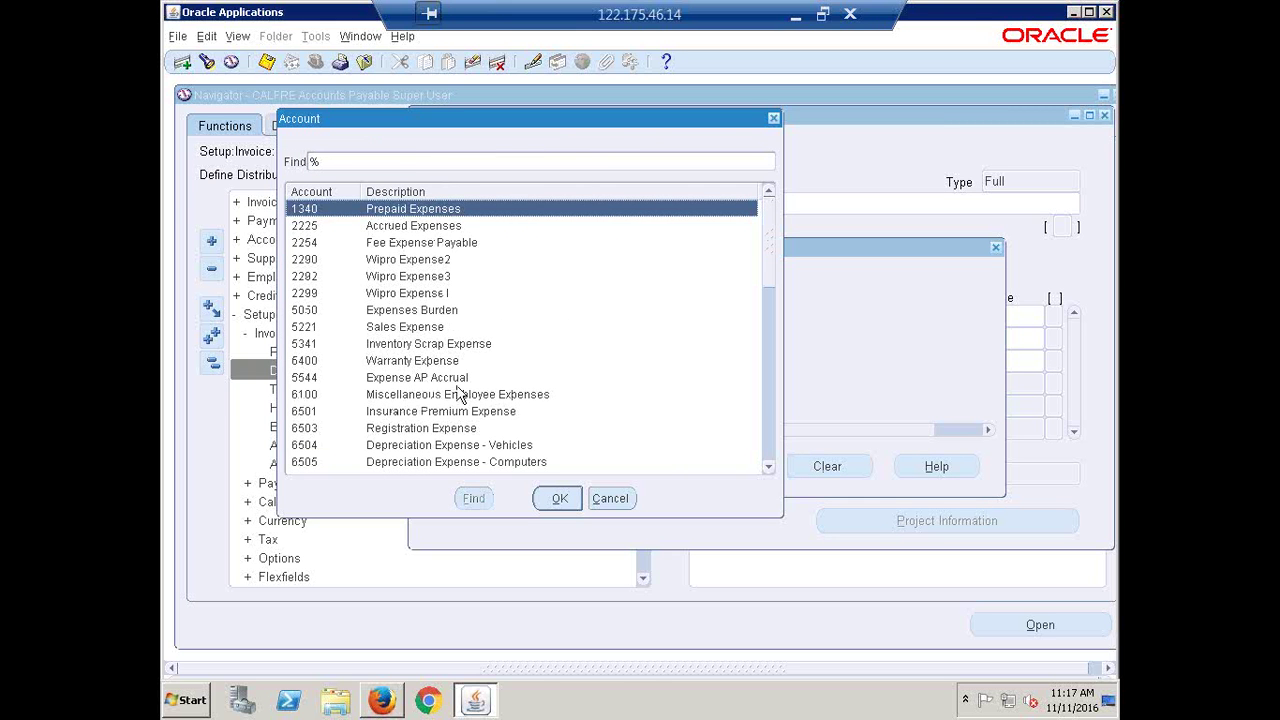
{"action": "left_click", "coordinate": [425, 318]}
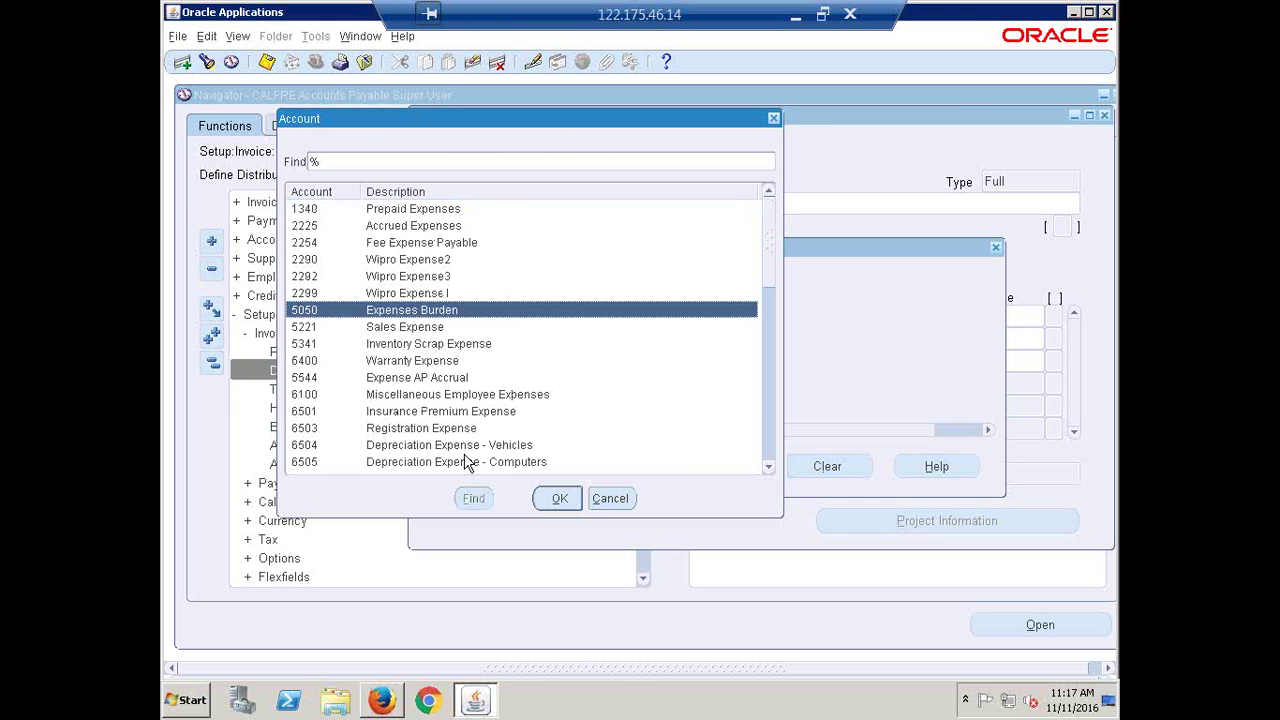
{"action": "left_click", "coordinate": [558, 498]}
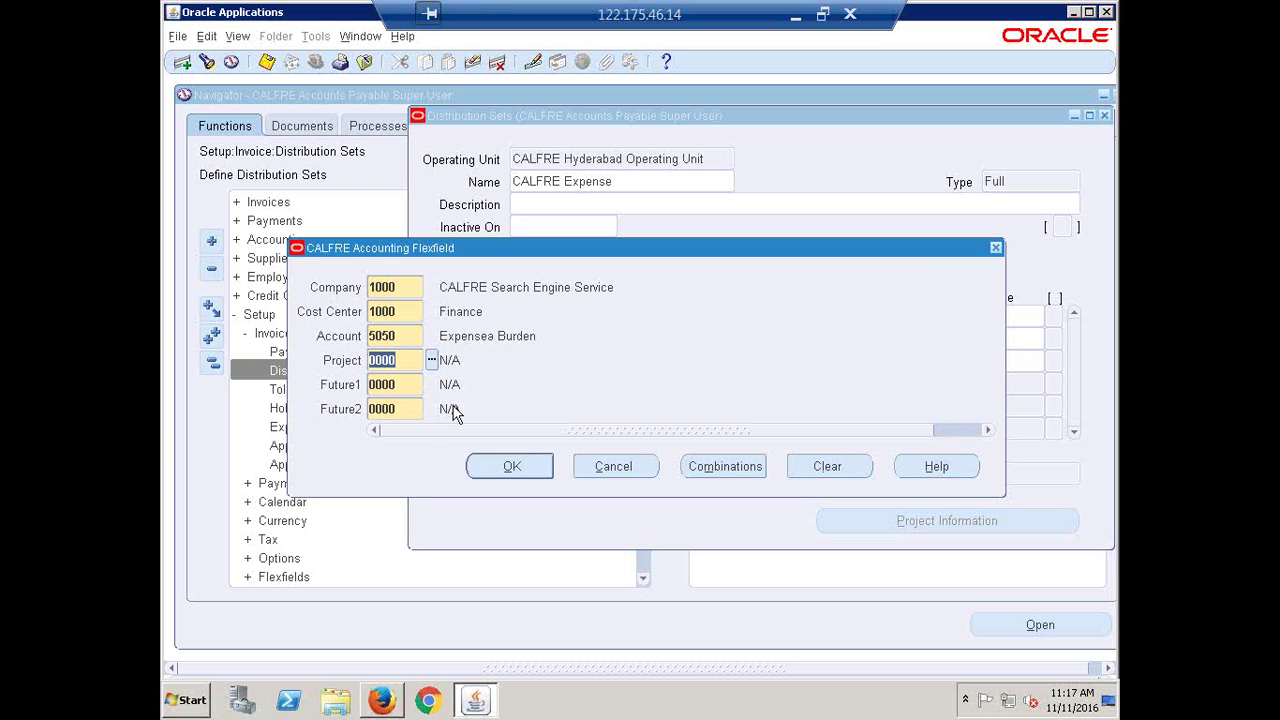
{"action": "left_click", "coordinate": [502, 466]}
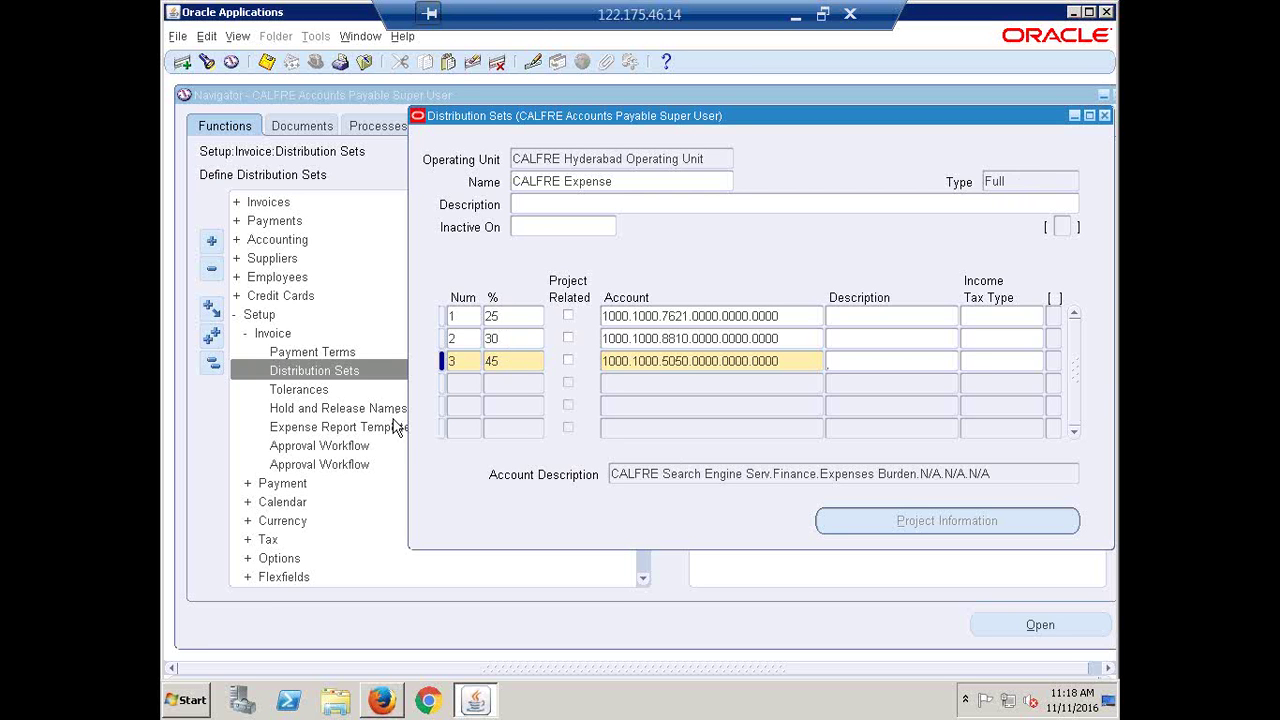
Save the CALFRE Expense distribution set and clear the form to a new record
{"action": "key", "text": "ctrl+s"}
{"action": "left_click", "coordinate": [618, 186]}
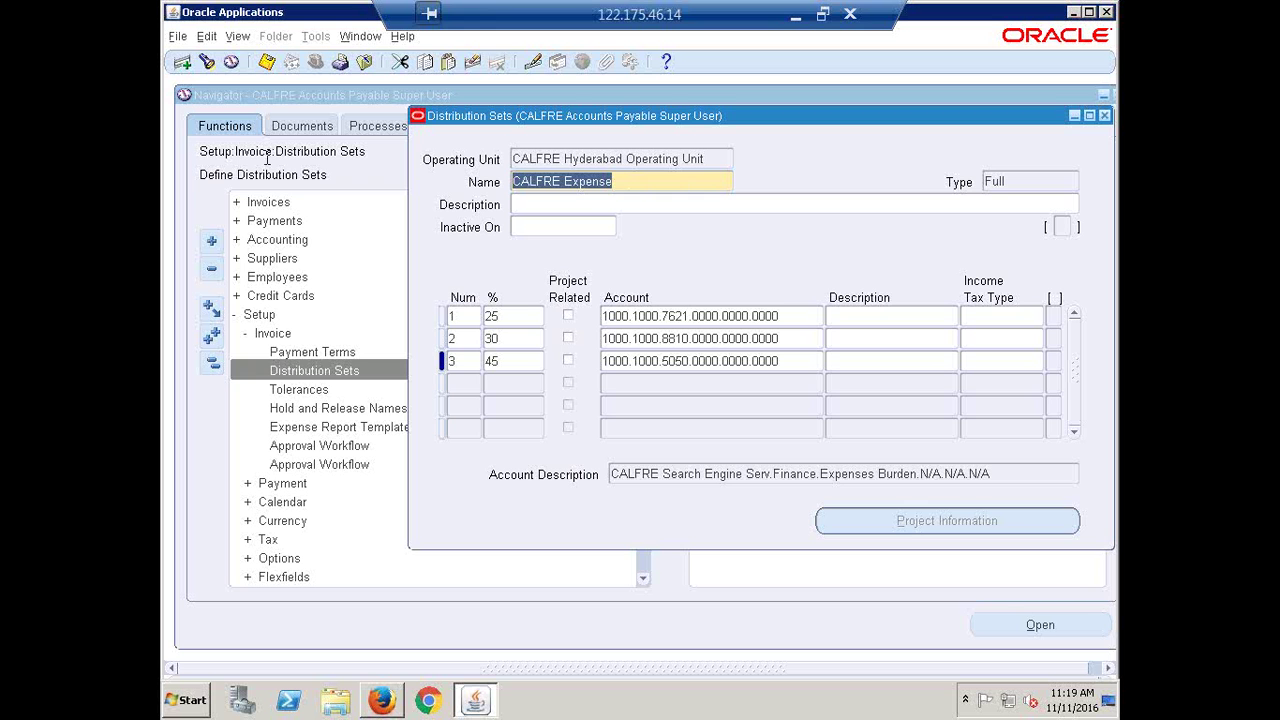
{"action": "left_click", "coordinate": [184, 64]}
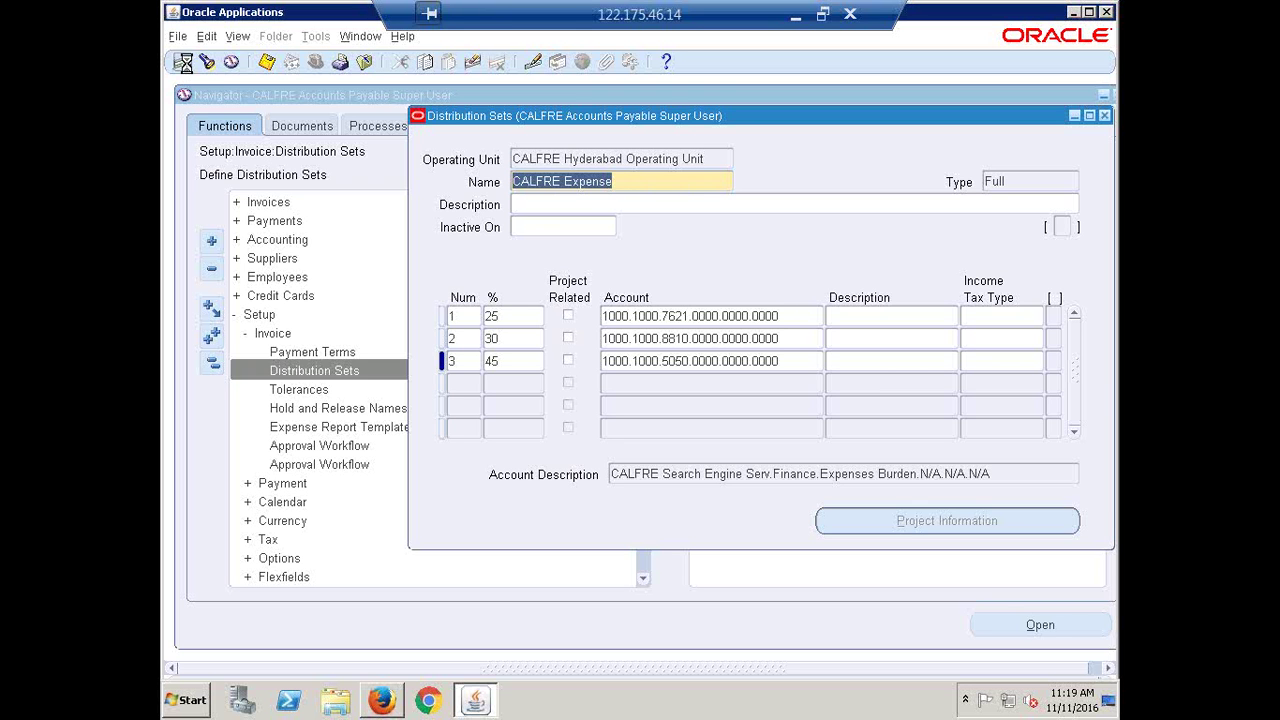
Enter 'CALFRE Employee Expense' as the set name and move to the first line
{"action": "left_click", "coordinate": [551, 184]}
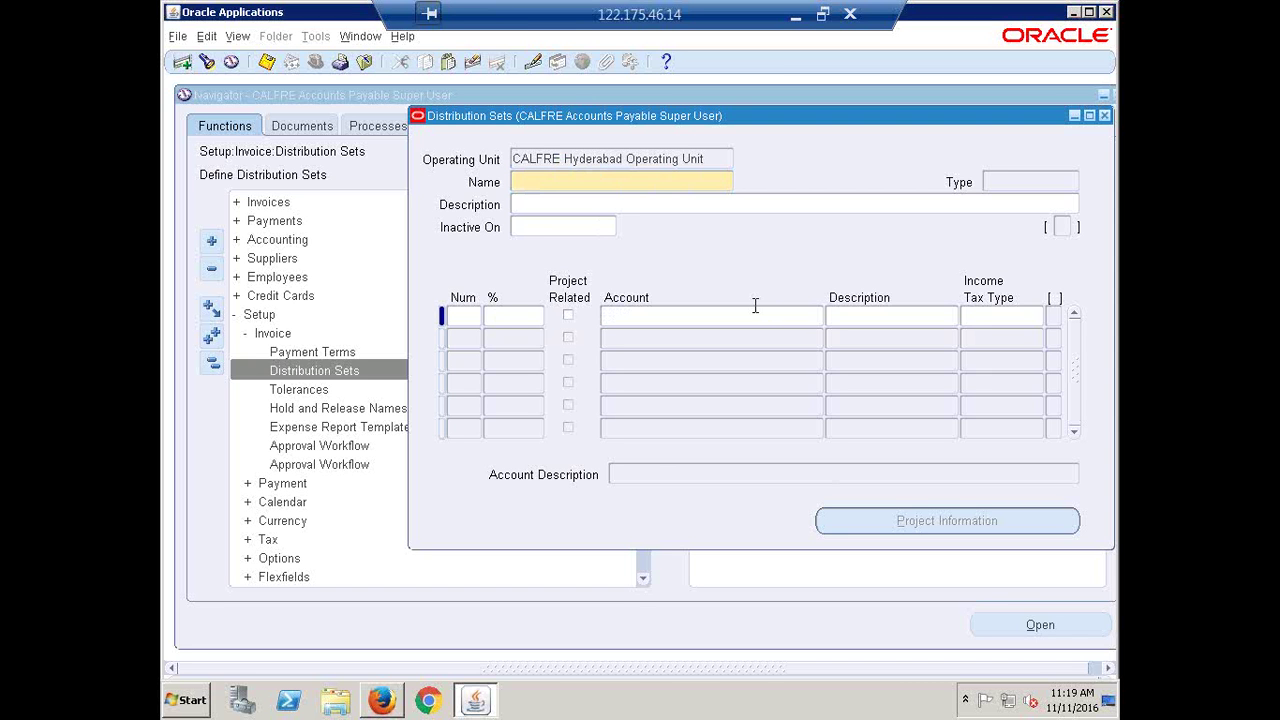
{"action": "type", "text": "Employee Expense"}
{"action": "left_click_drag", "start_coordinate": [622, 181], "coordinate": [514, 179]}
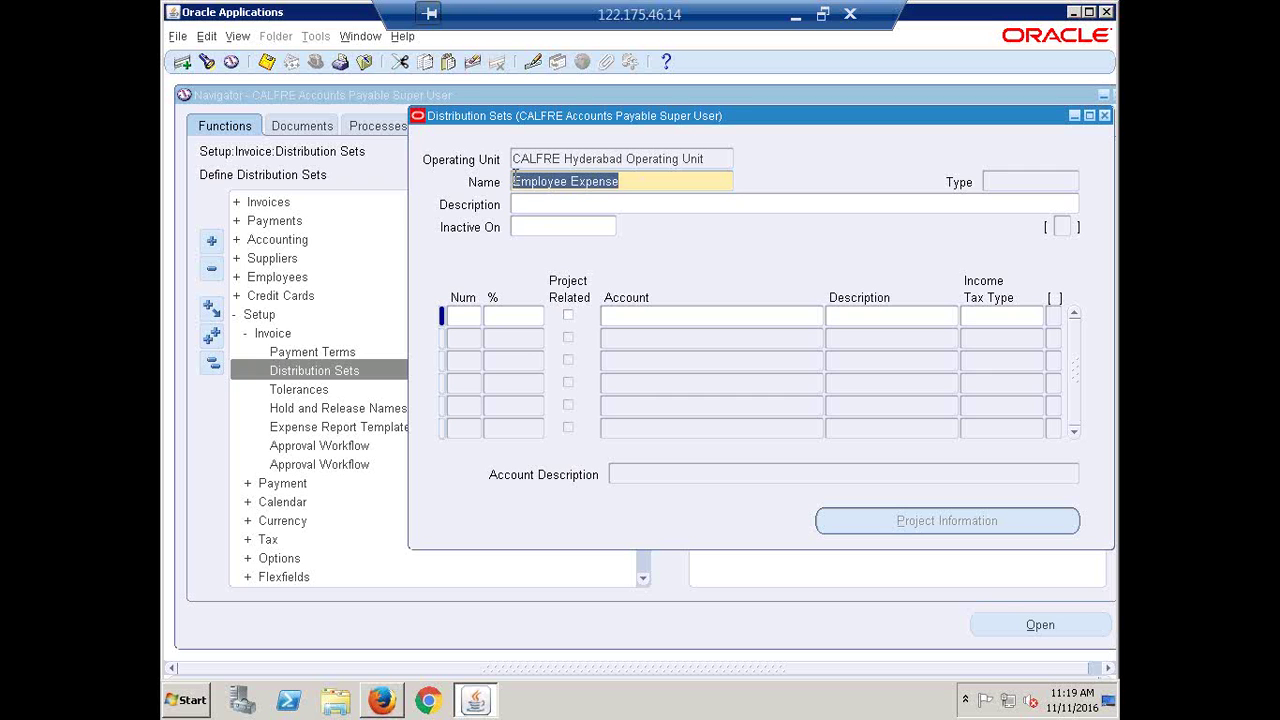
{"action": "key", "text": "ctrl+c"}
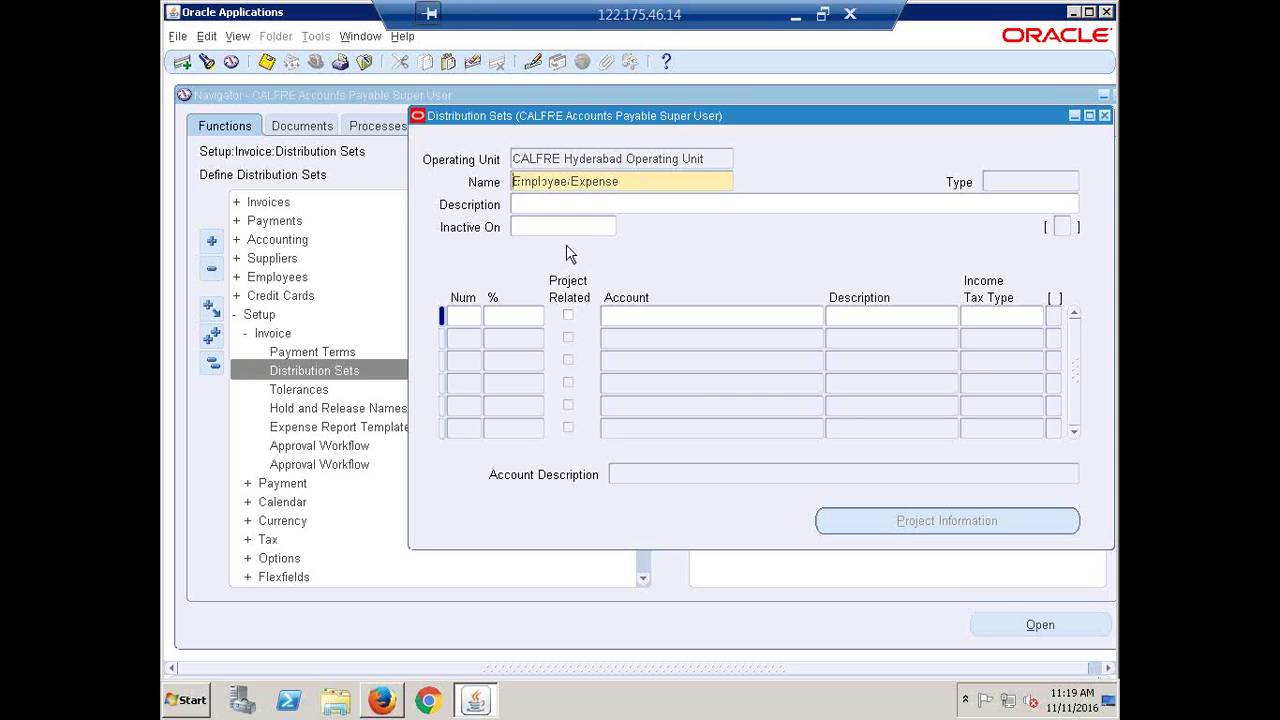
{"action": "type", "text": "CALFRE"}
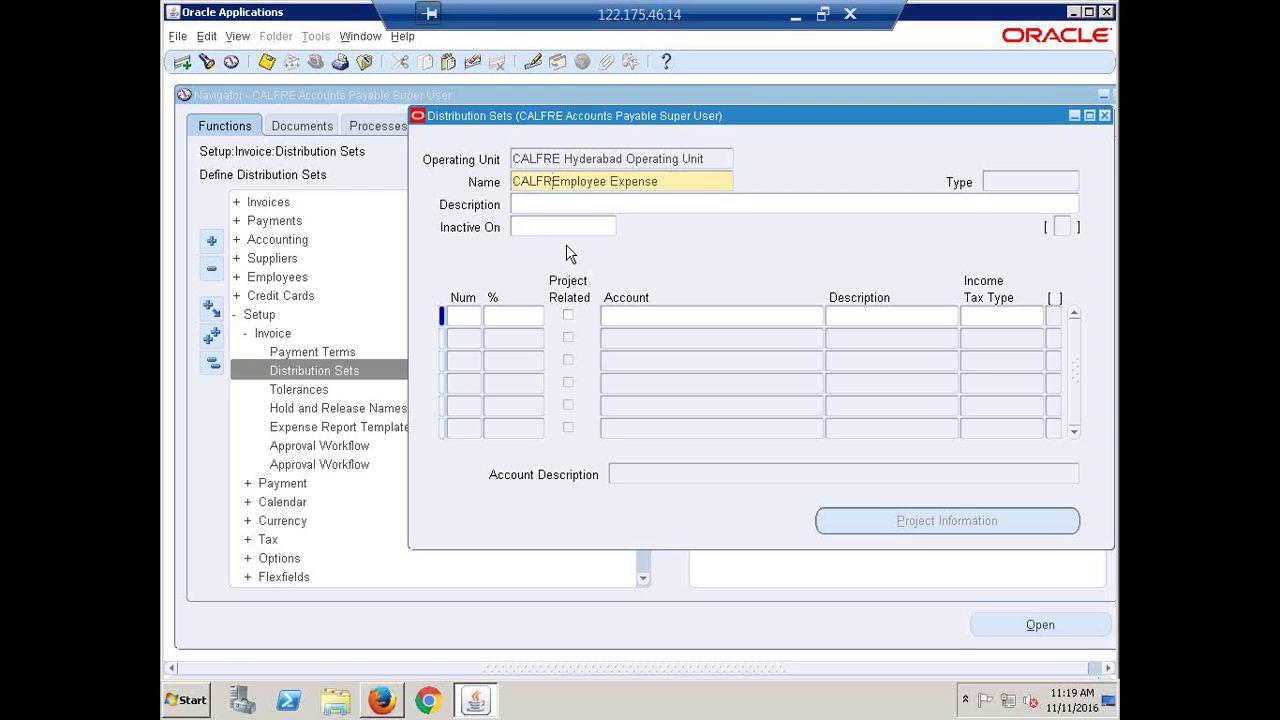
{"action": "type", "text": "E"}
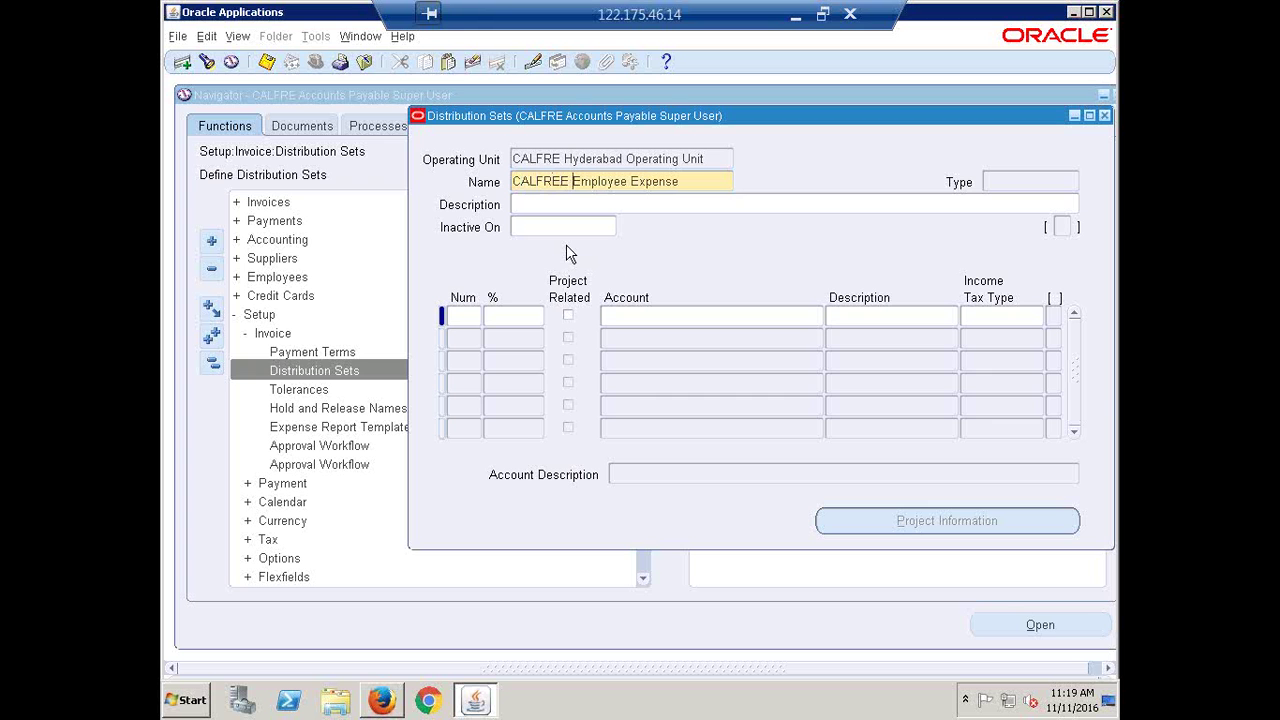
{"action": "key", "text": "BackSpace"}
{"action": "key", "text": "BackSpace"}
{"action": "left_click", "coordinate": [476, 310]}
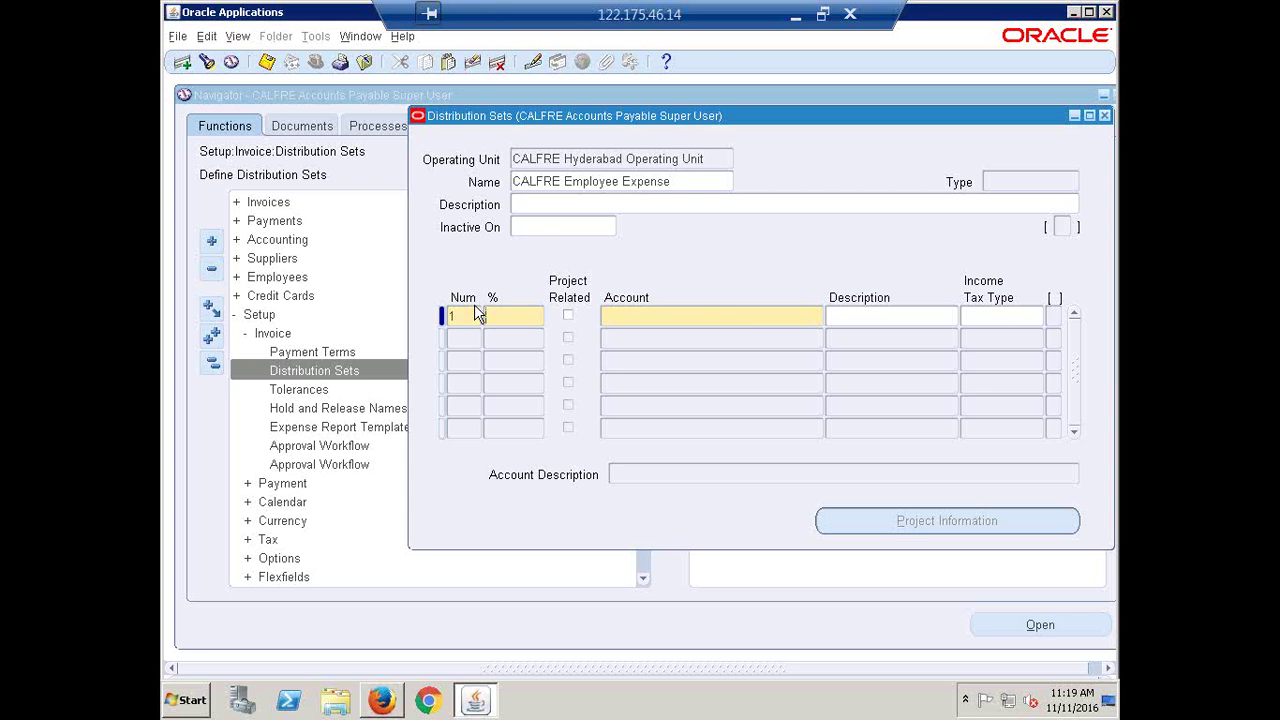
Charge line 1 to Accommodation account 1000.1000.7670.0000.0000.0000 at 0%
{"action": "key", "text": "Tab"}
{"action": "key", "text": "Tab"}
{"action": "left_click", "coordinate": [431, 334]}
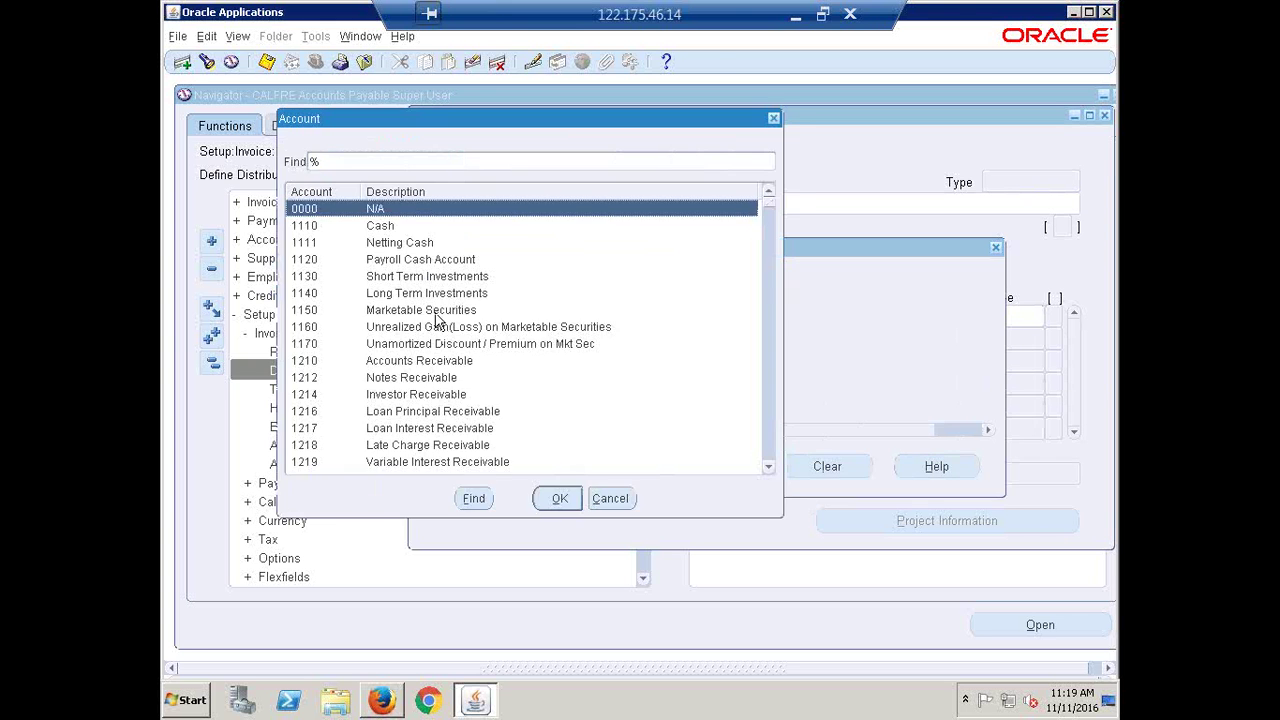
{"action": "left_click", "coordinate": [378, 163]}
{"action": "type", "text": "ACC"}
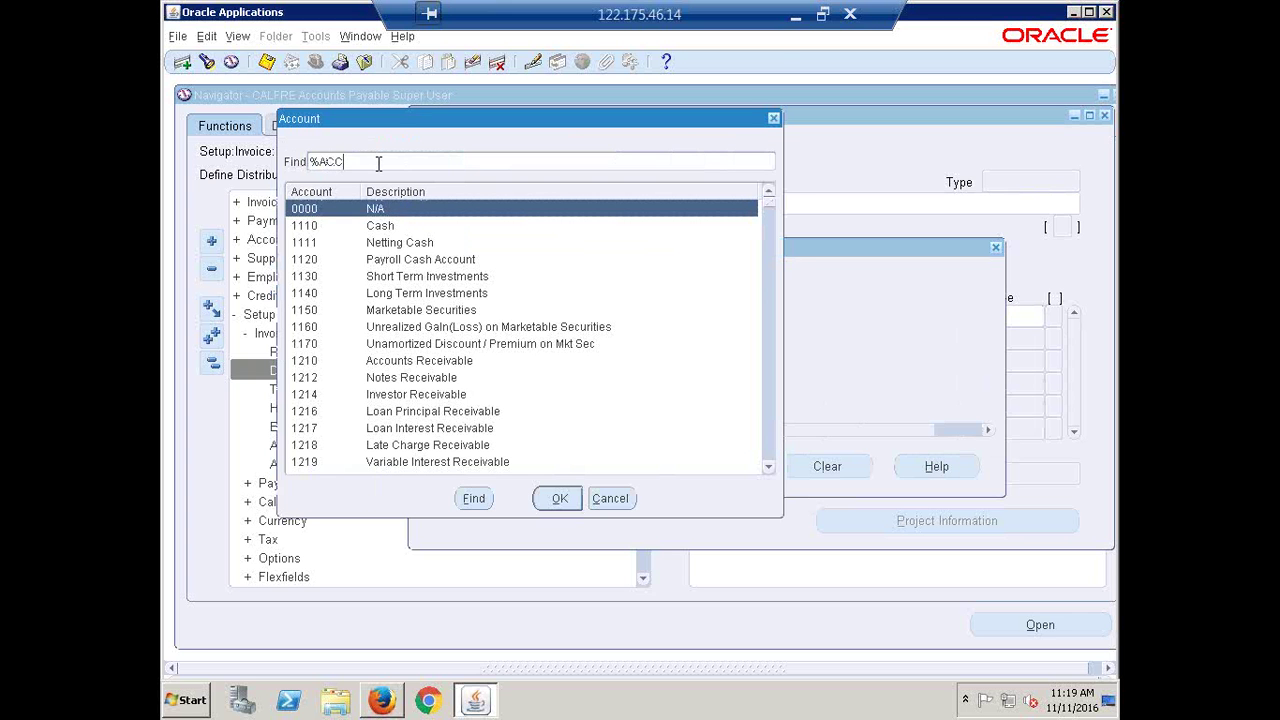
{"action": "type", "text": "OMMOD"}
{"action": "key", "text": "Return"}
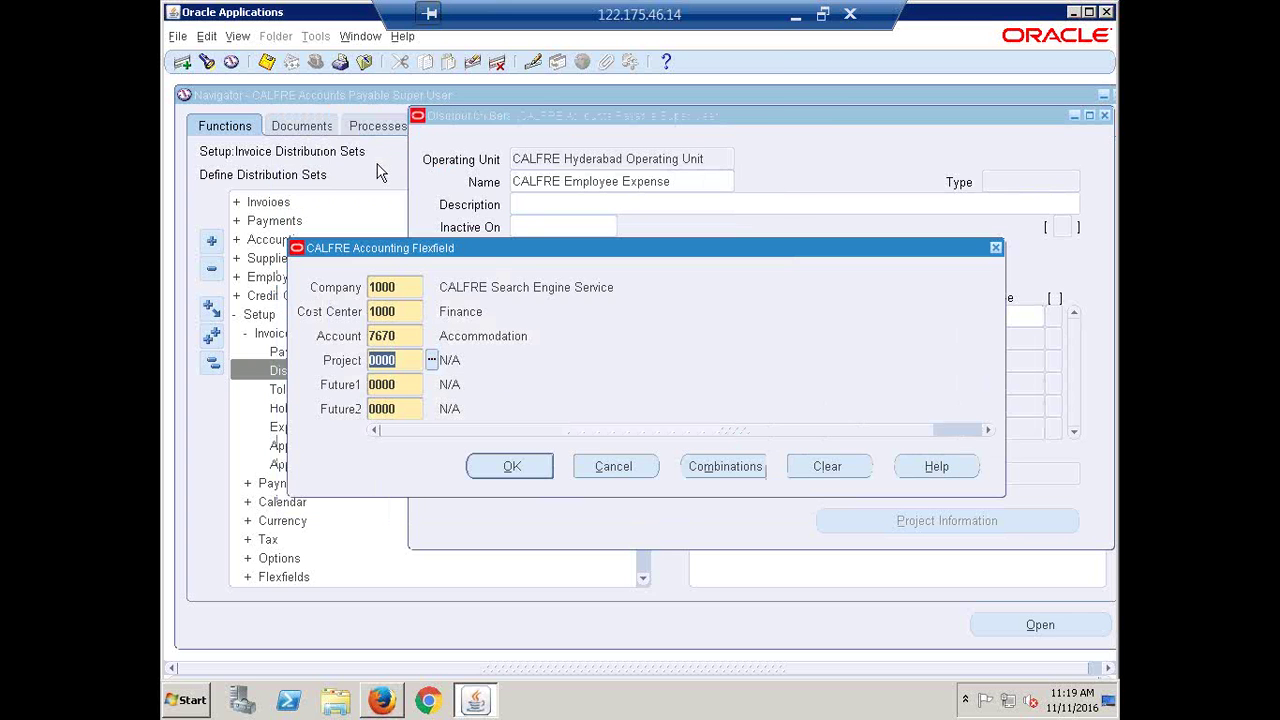
{"action": "left_click", "coordinate": [508, 467]}
{"action": "left_click", "coordinate": [513, 316]}
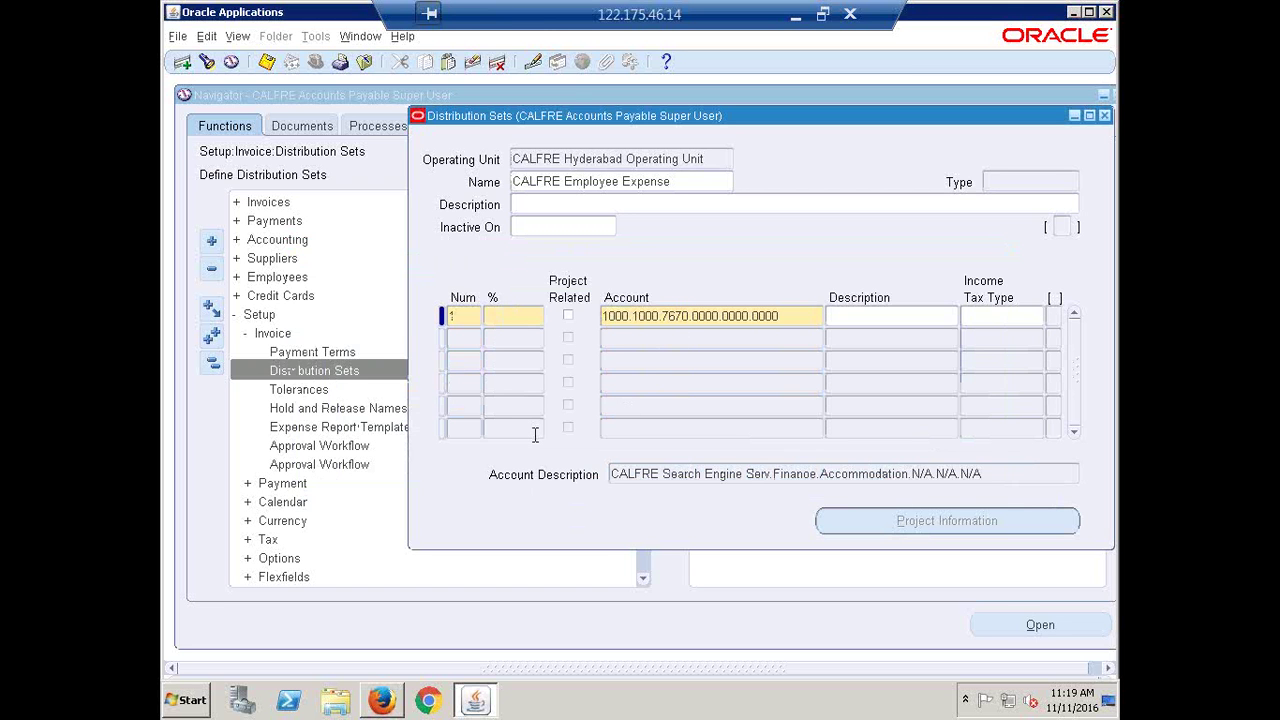
{"action": "type", "text": "0"}
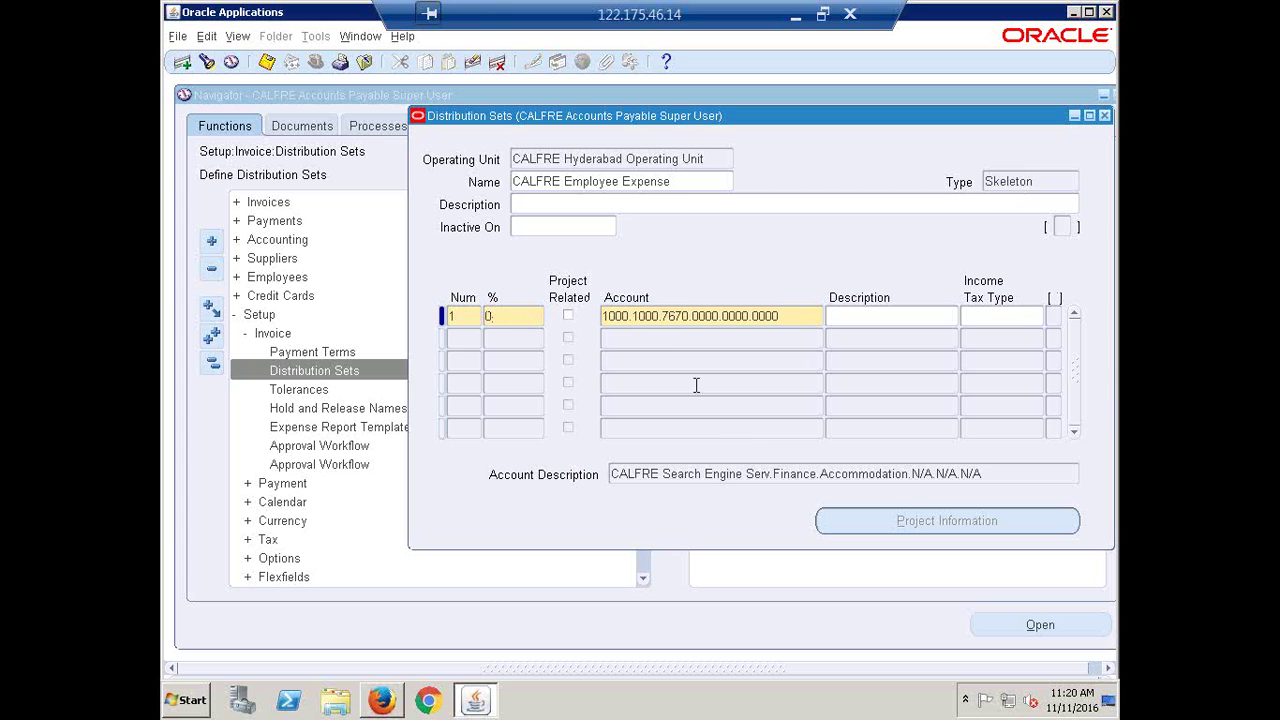
Add line 2 at 0% to Meals account 1000.1000.7690.0000.0000.0000
{"action": "left_click", "coordinate": [636, 340]}
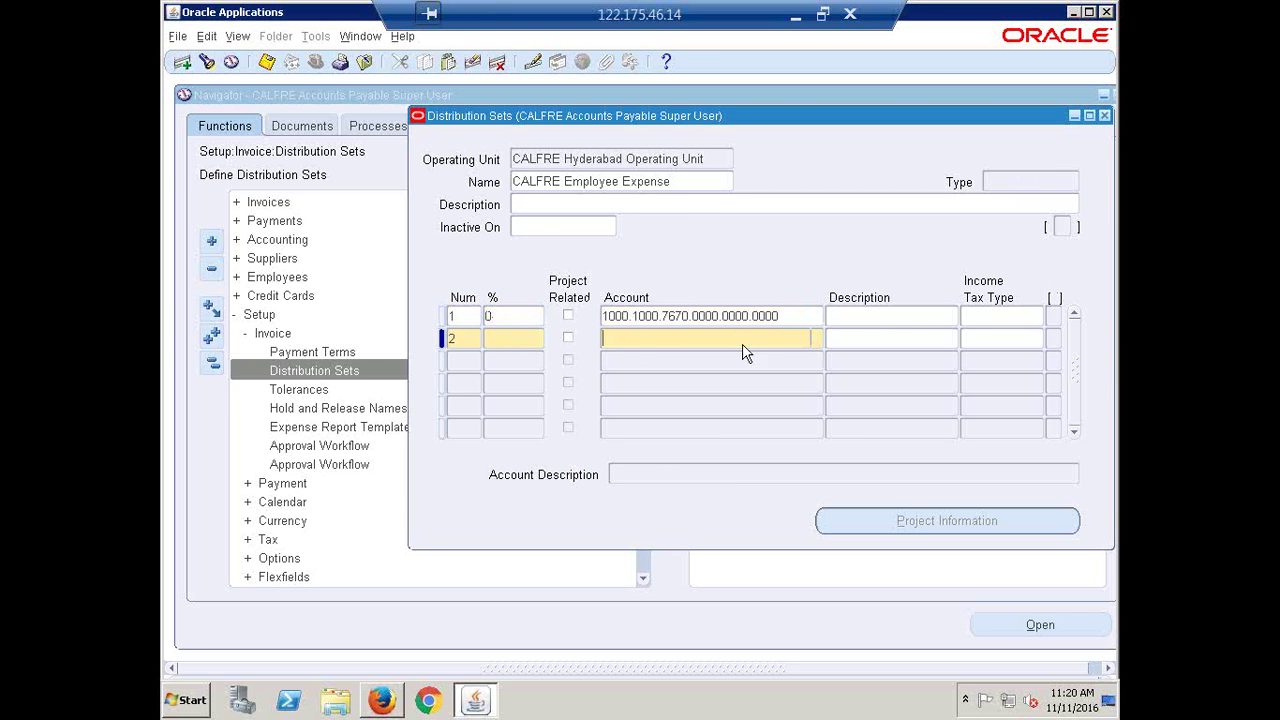
{"action": "left_click", "coordinate": [816, 337]}
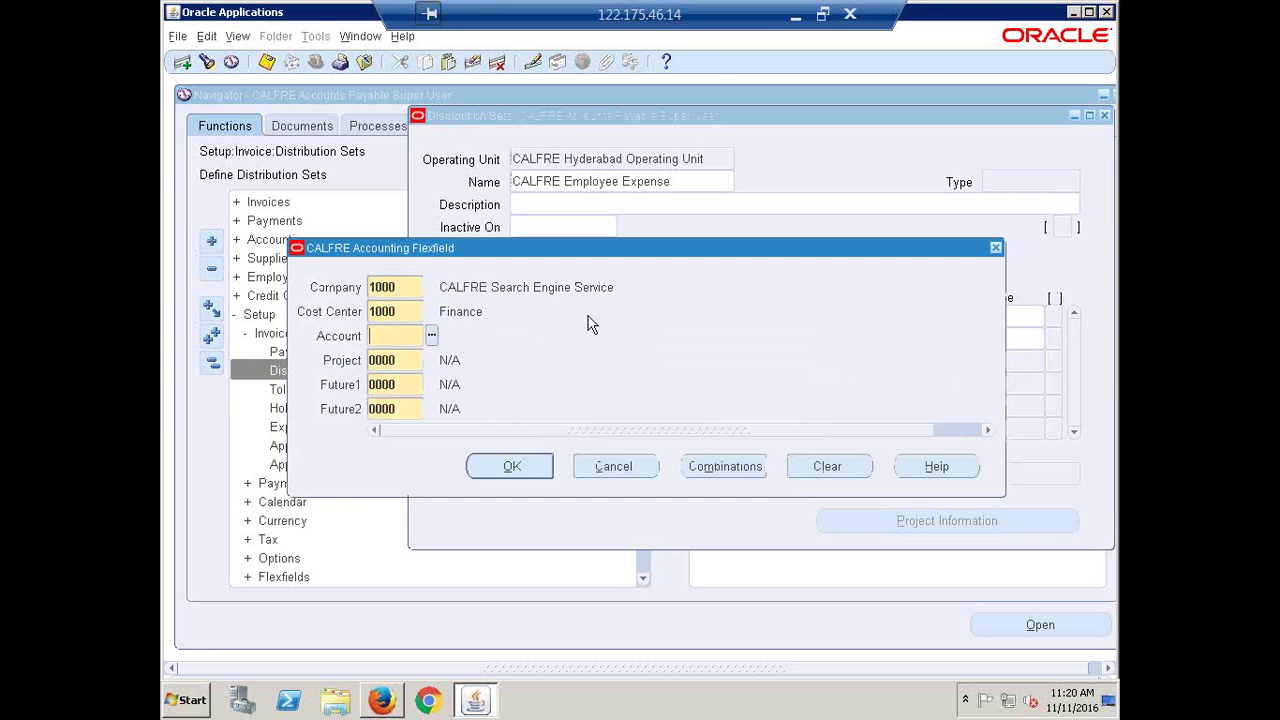
{"action": "left_click", "coordinate": [431, 336]}
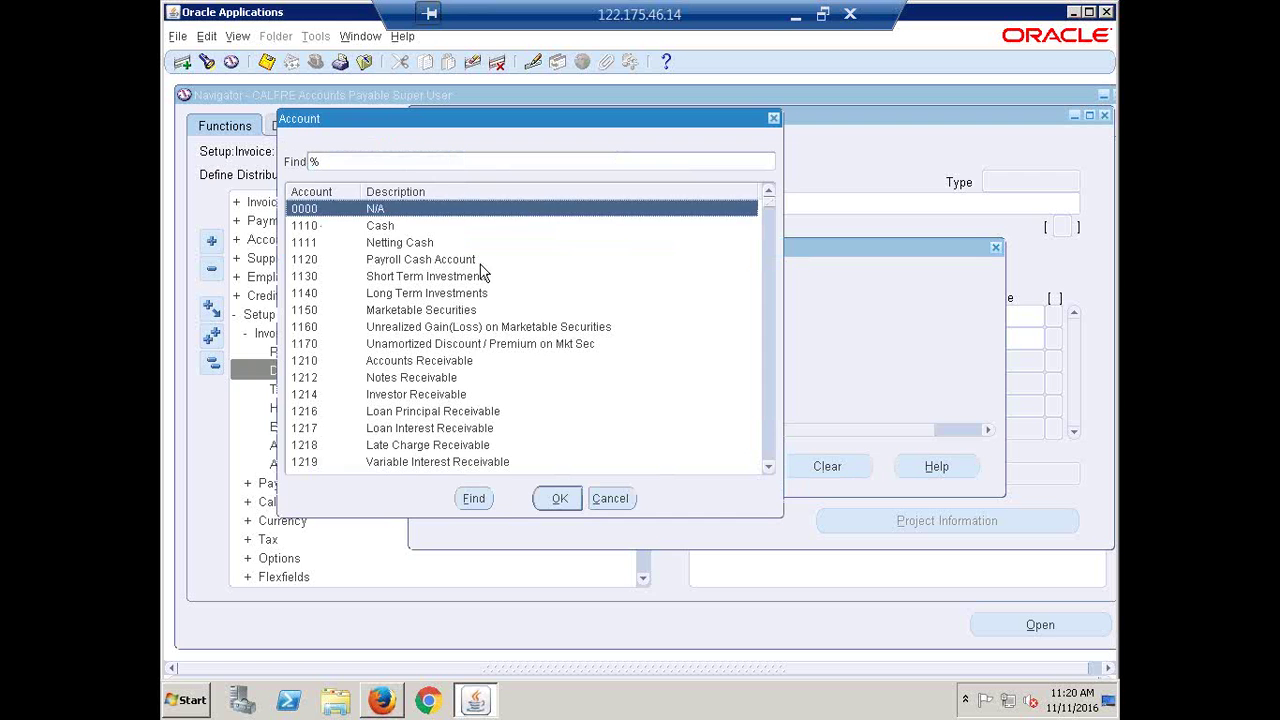
{"action": "type", "text": "M"}
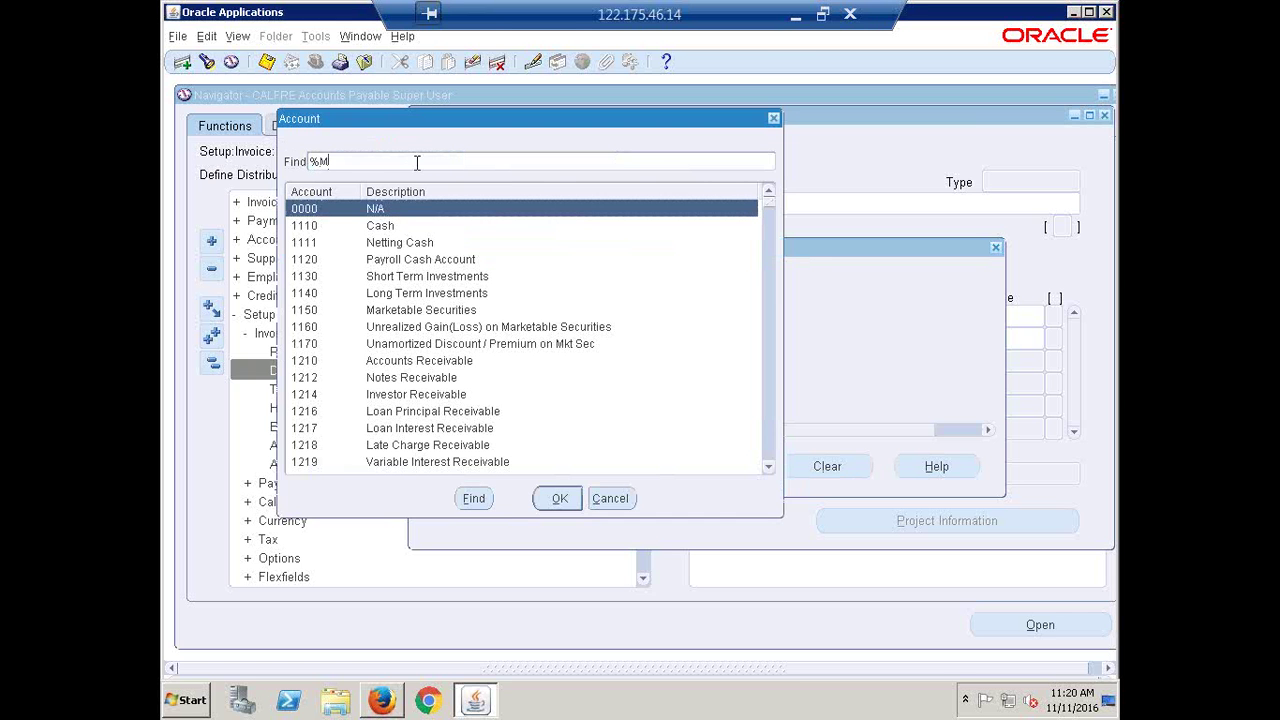
{"action": "type", "text": "EAL%"}
{"action": "key", "text": "Return"}
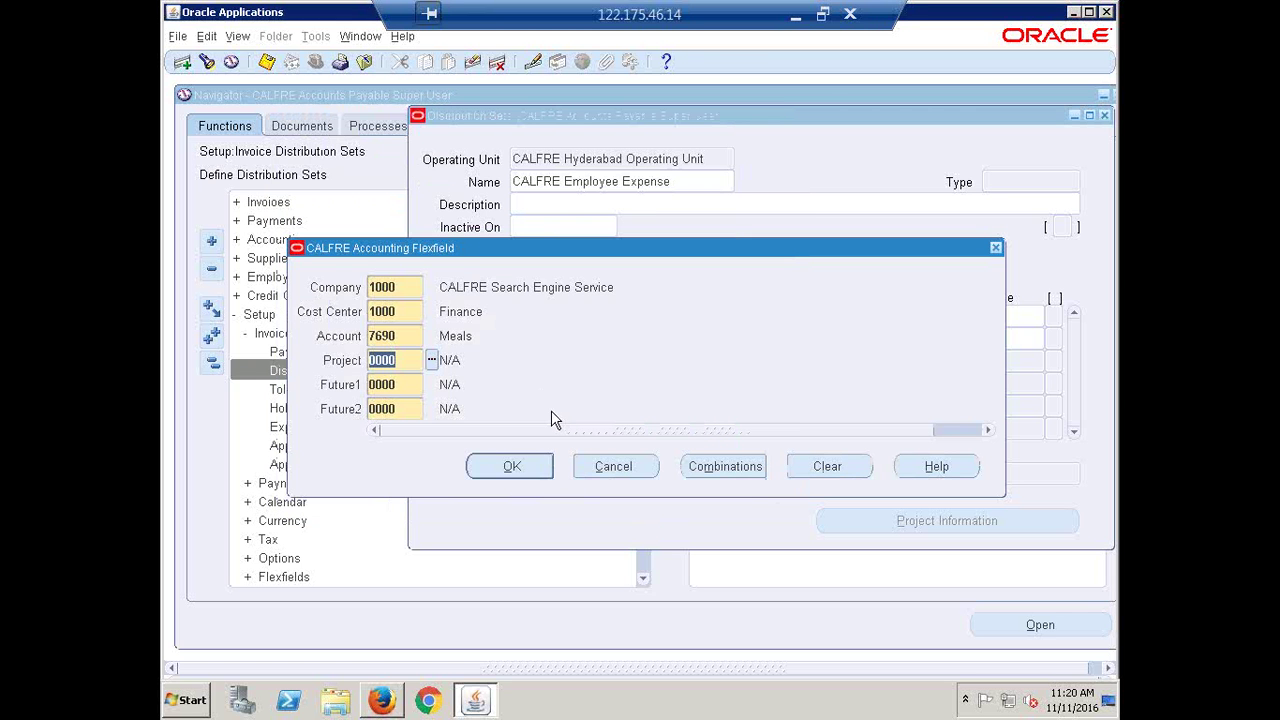
{"action": "left_click", "coordinate": [514, 467]}
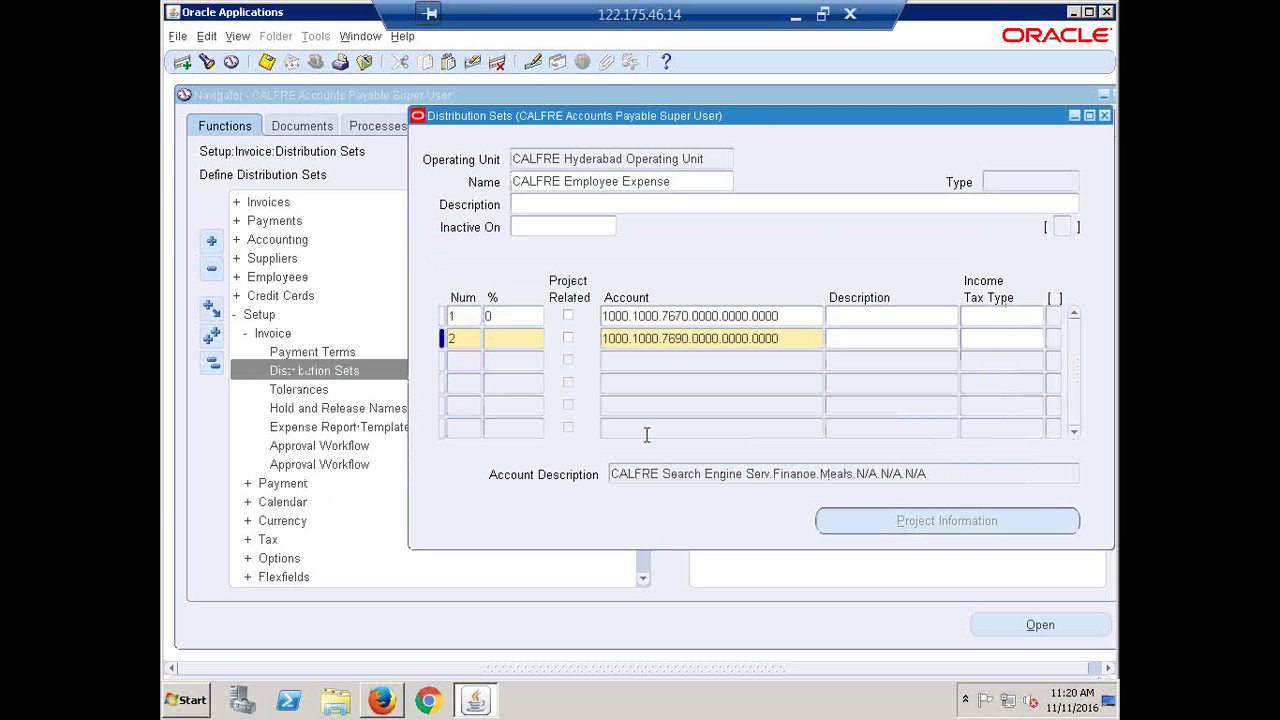
{"action": "left_click", "coordinate": [516, 339]}
{"action": "type", "text": "0"}
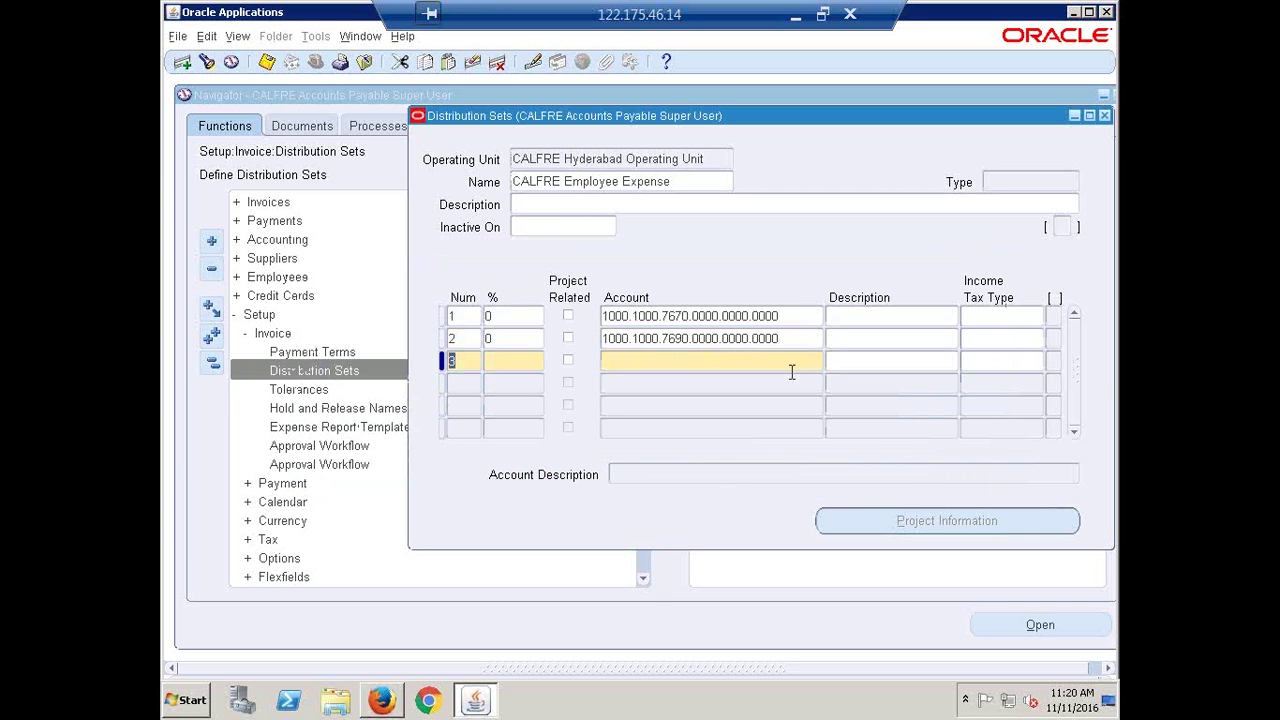
{"action": "key", "text": "Down"}
Add line 3 at 0% to Taxis account 1000.1000.7680.0000.0000.0000
{"action": "left_click", "coordinate": [824, 363]}
{"action": "left_click", "coordinate": [814, 361]}
{"action": "left_click", "coordinate": [431, 336]}
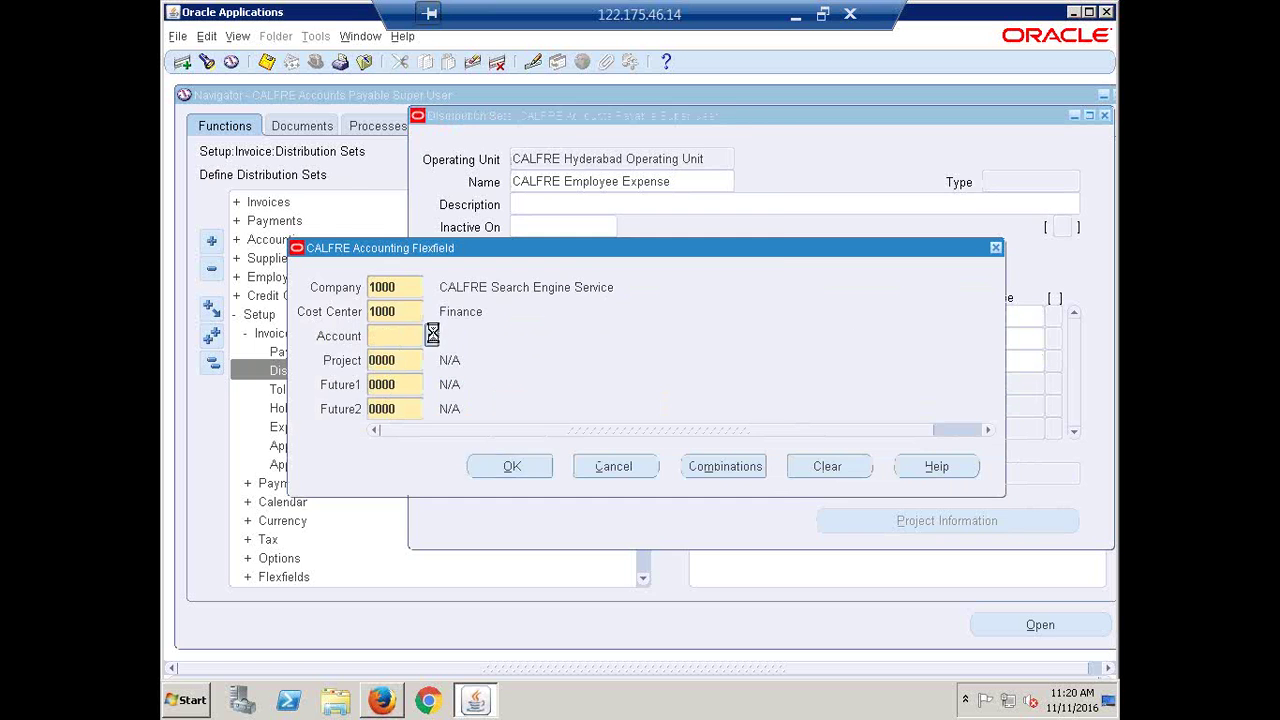
{"action": "type", "text": "TAX"}
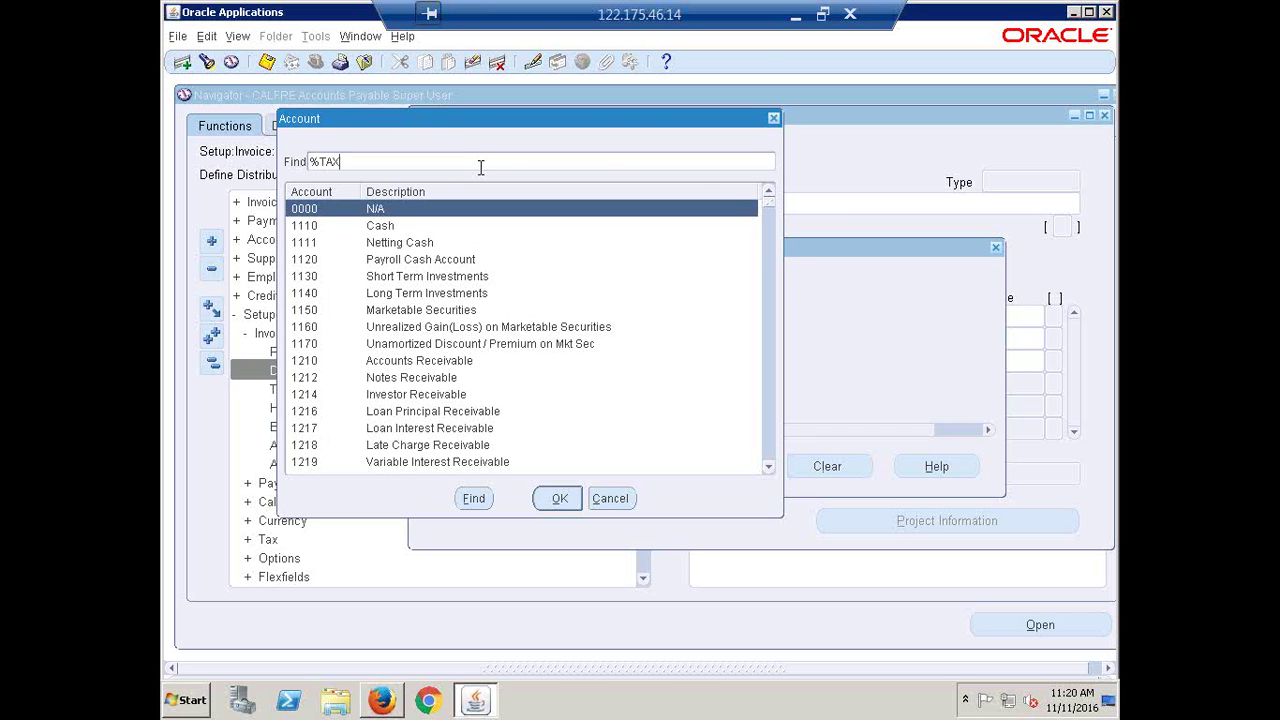
{"action": "type", "text": "IS"}
{"action": "key", "text": "Return"}
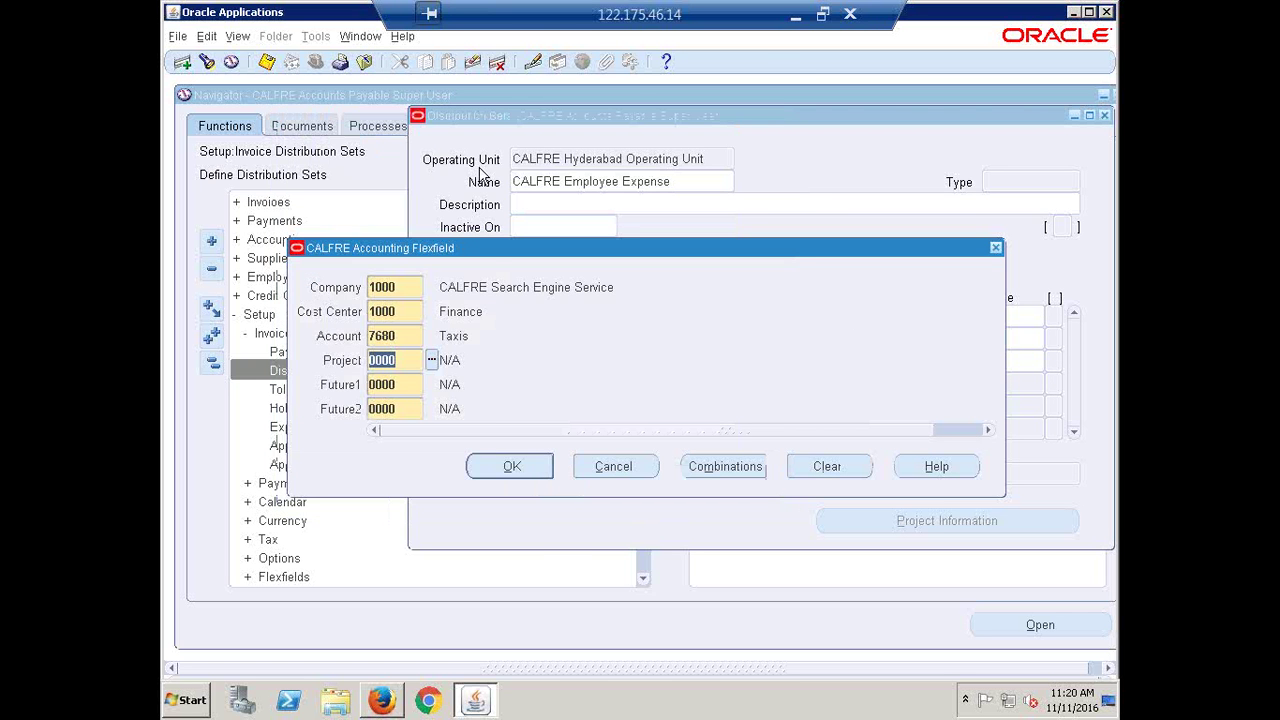
{"action": "left_click", "coordinate": [510, 468]}
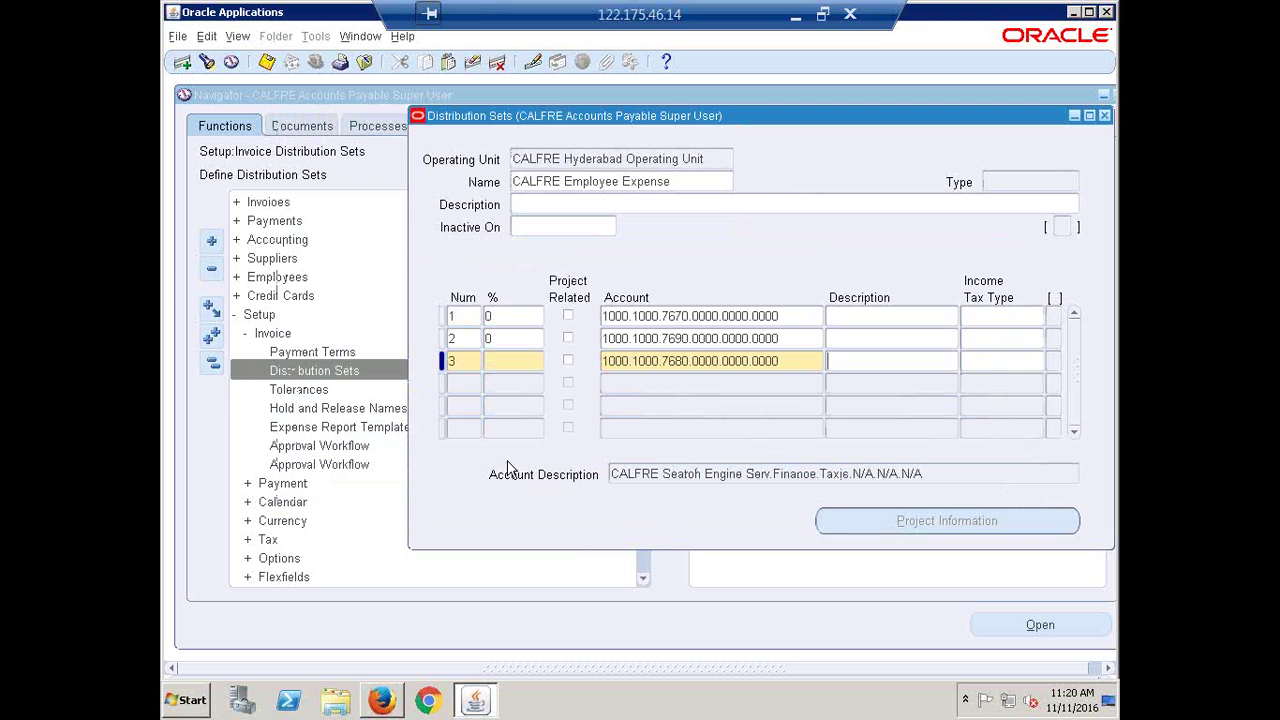
{"action": "left_click", "coordinate": [508, 362]}
{"action": "type", "text": "0"}
{"action": "key", "text": "Tab"}
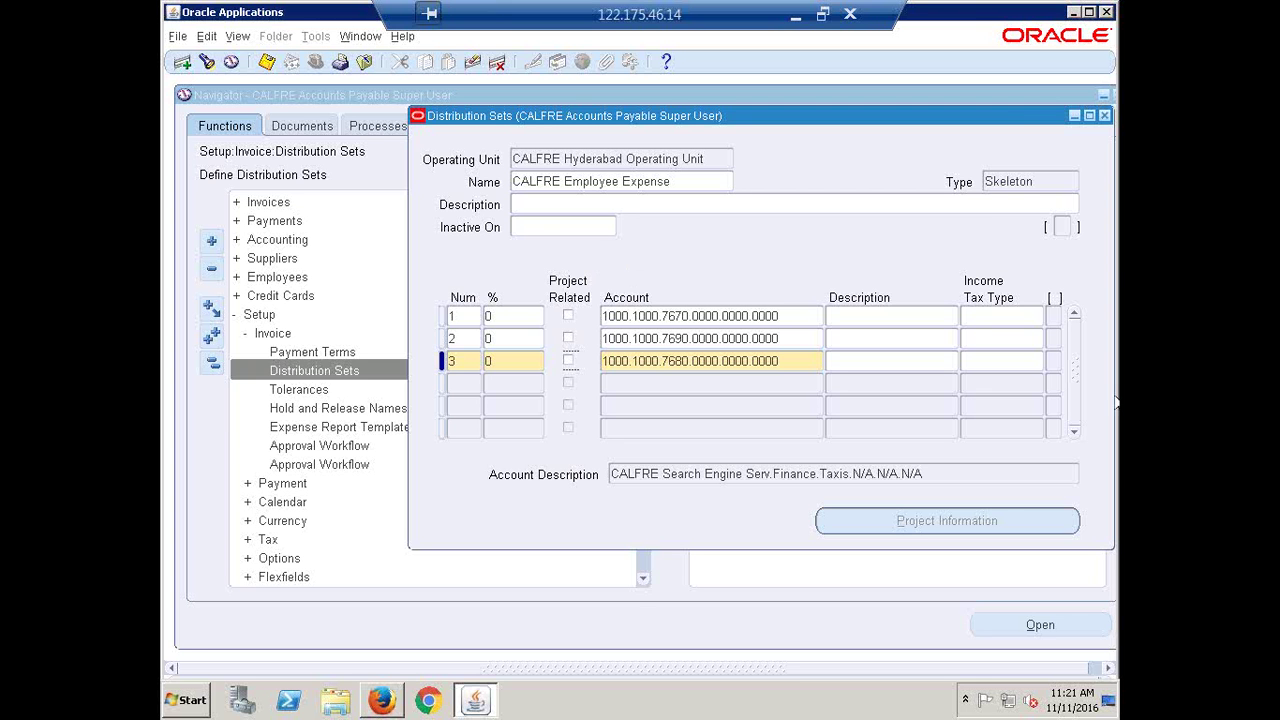
Close Distribution Sets and open Suppliers > Entry to reach the Suppliers search page
{"action": "left_click_drag", "start_coordinate": [948, 113], "coordinate": [838, 118]}
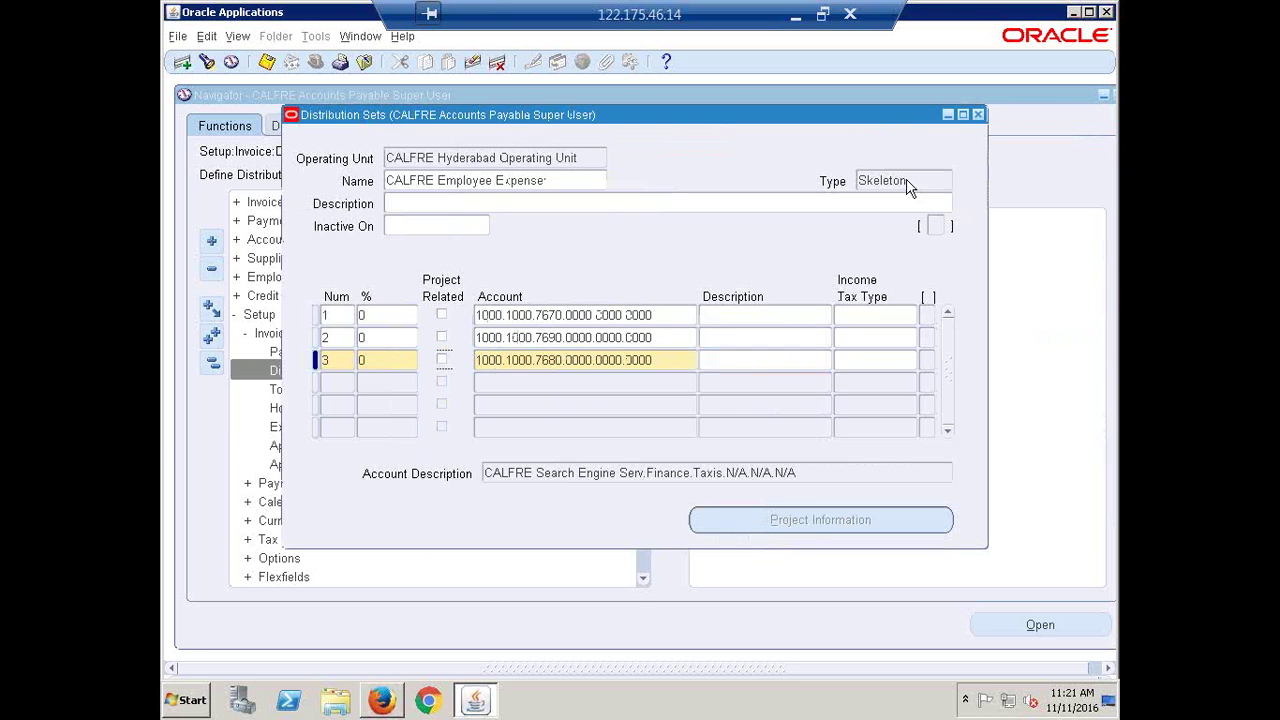
{"action": "left_click", "coordinate": [990, 115]}
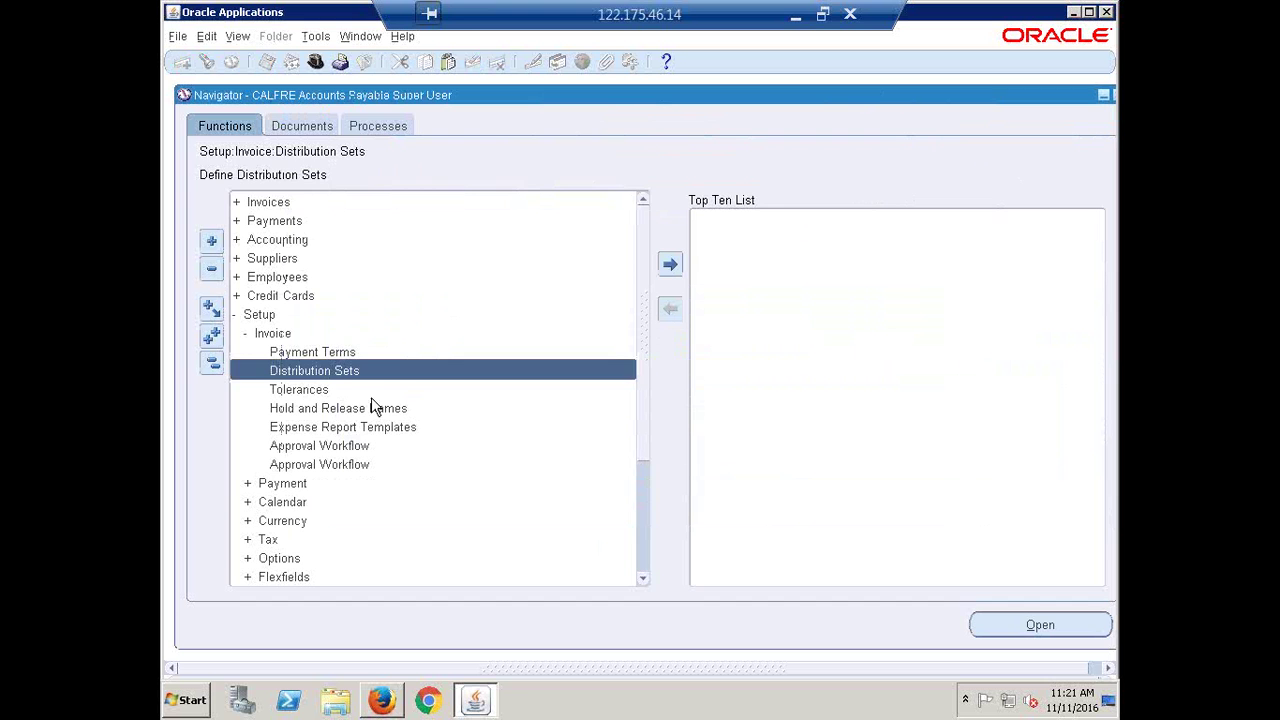
{"action": "left_click", "coordinate": [212, 364]}
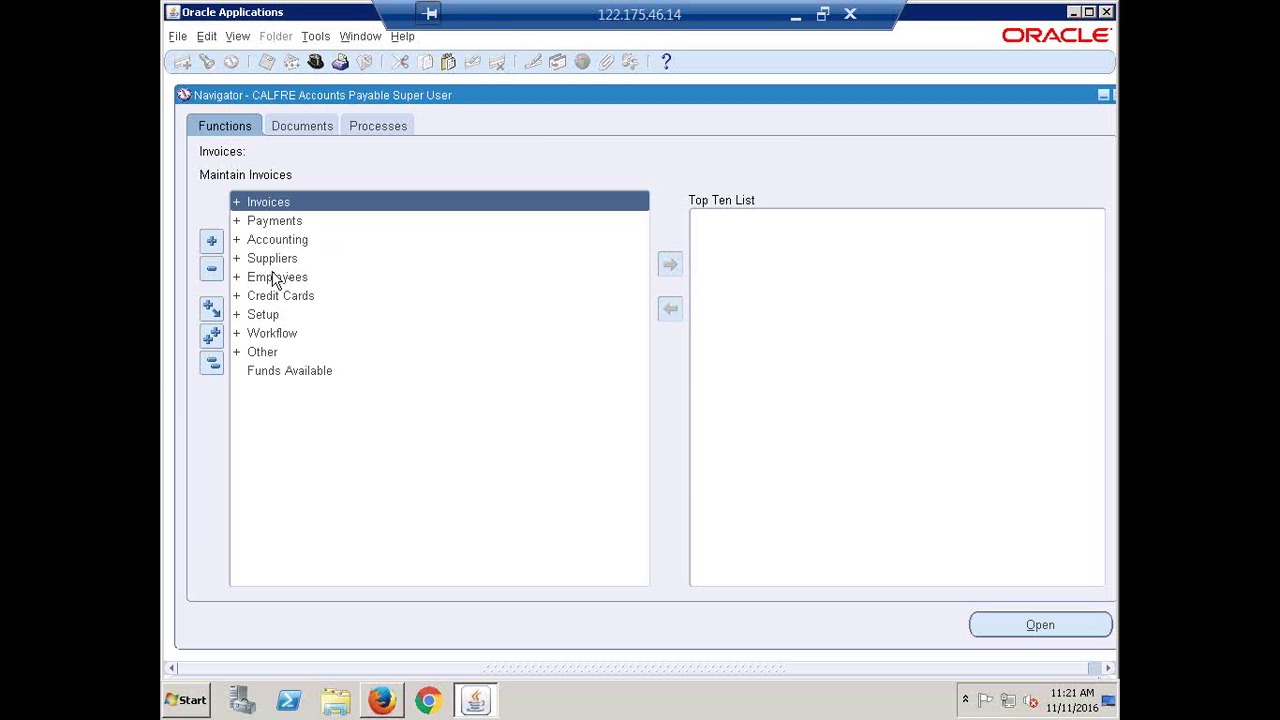
{"action": "double_click", "coordinate": [272, 260]}
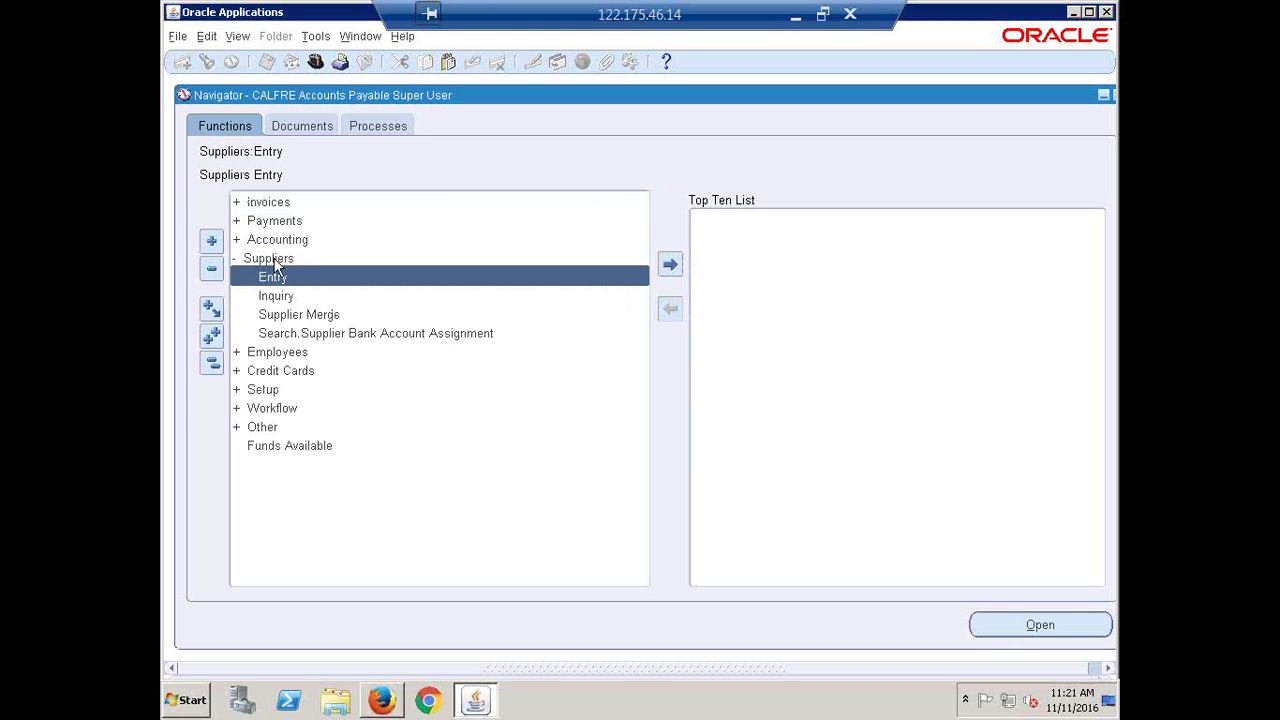
{"action": "double_click", "coordinate": [273, 259]}
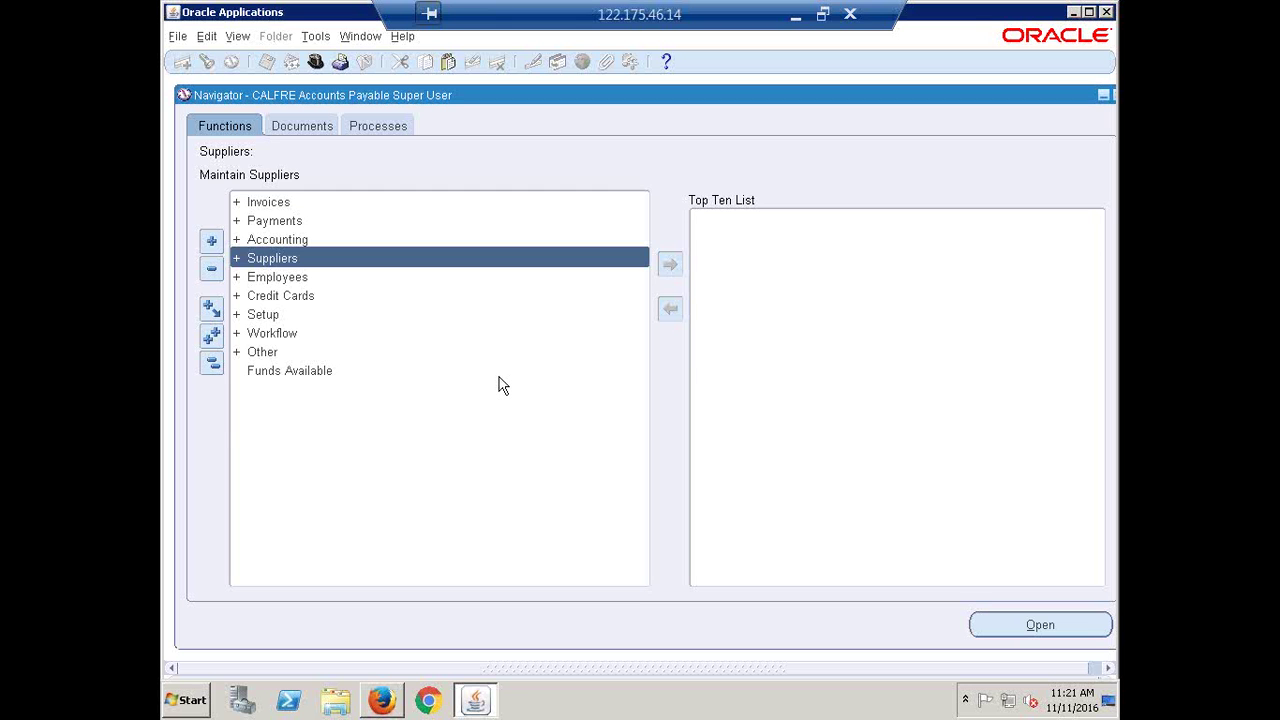
{"action": "key", "text": "Return"}
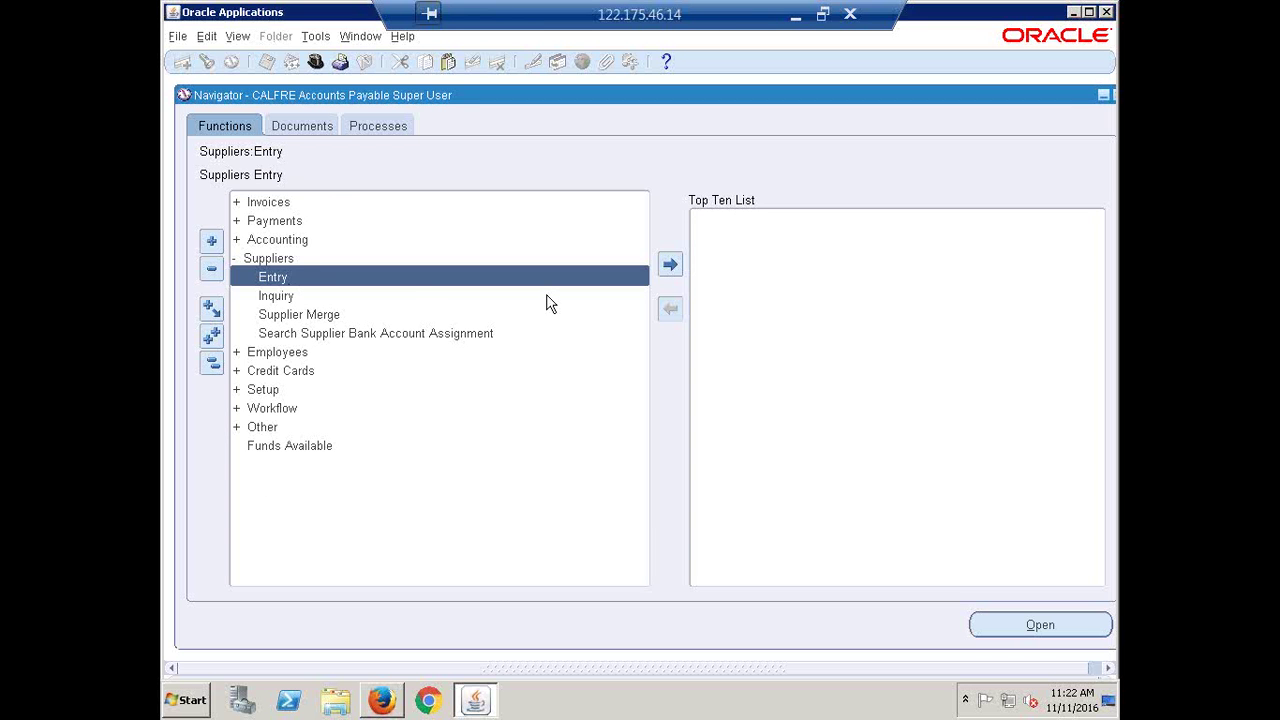
{"action": "key", "text": "Return"}
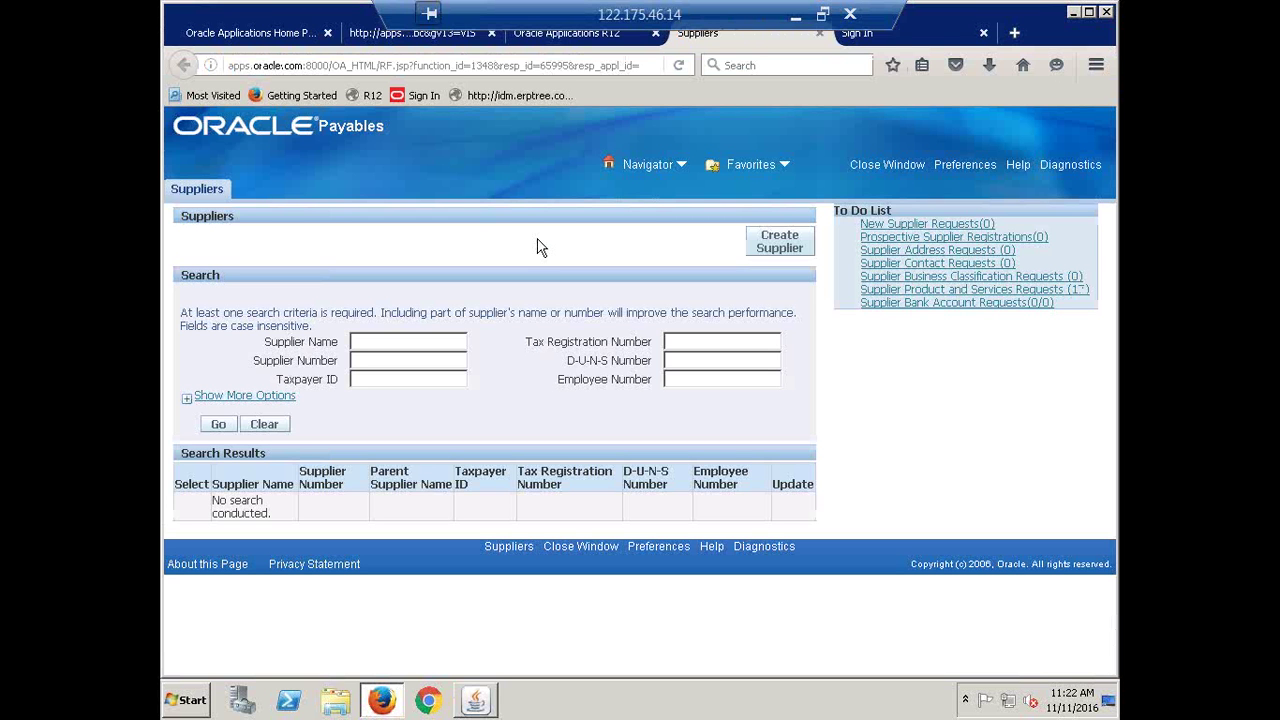
Create a new supplier with Organization Name 'EBS Organization' and apply it
{"action": "left_click", "coordinate": [780, 248]}
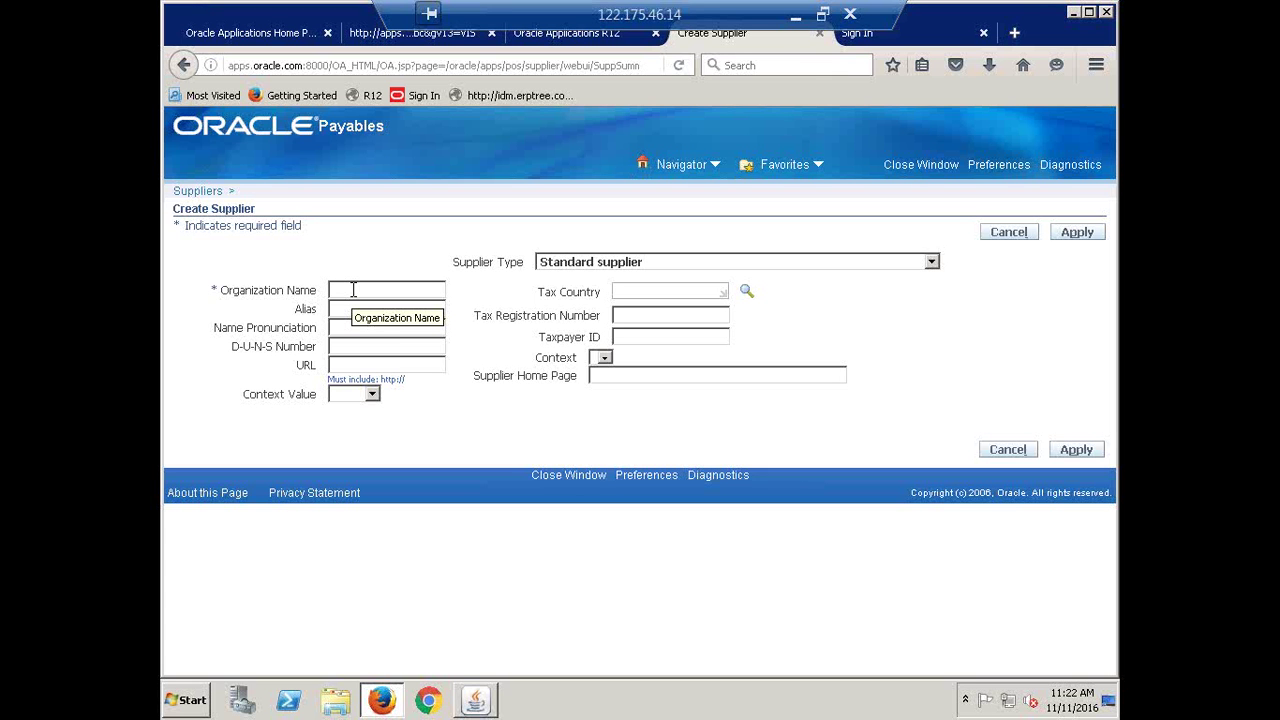
{"action": "type", "text": "e"}
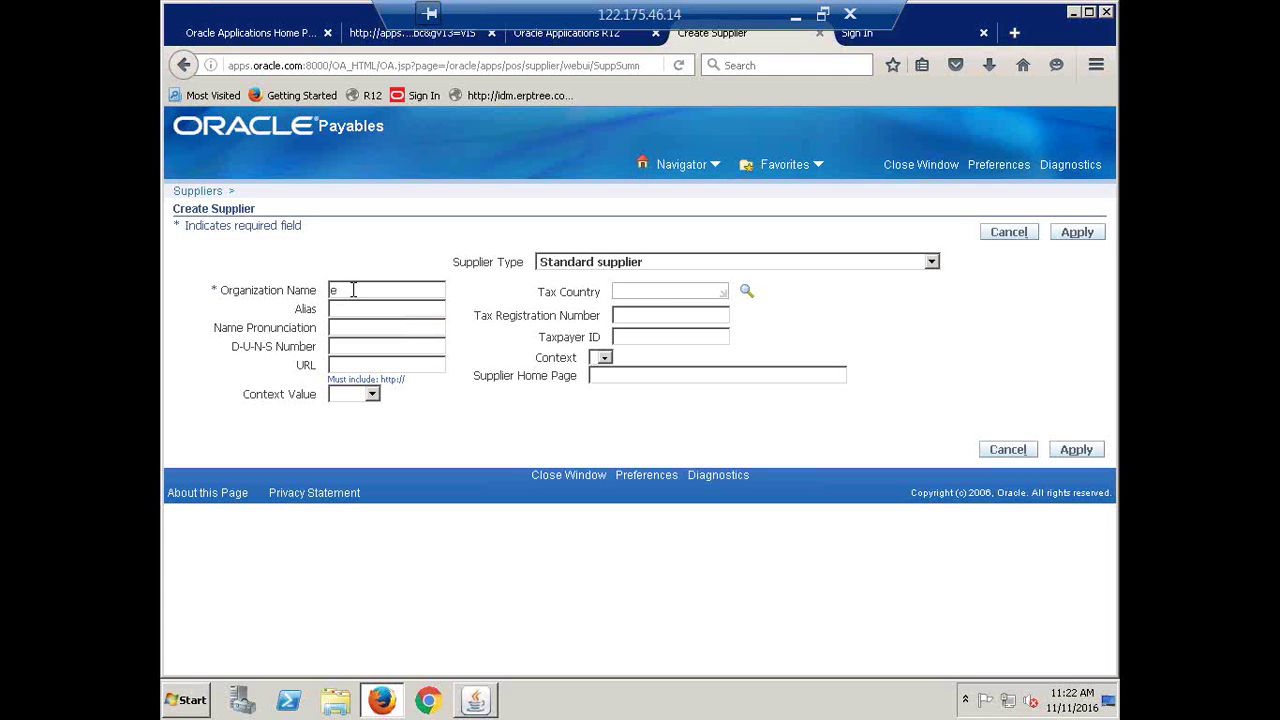
{"action": "type", "text": "BS Organization"}
{"action": "left_click", "coordinate": [1076, 451]}
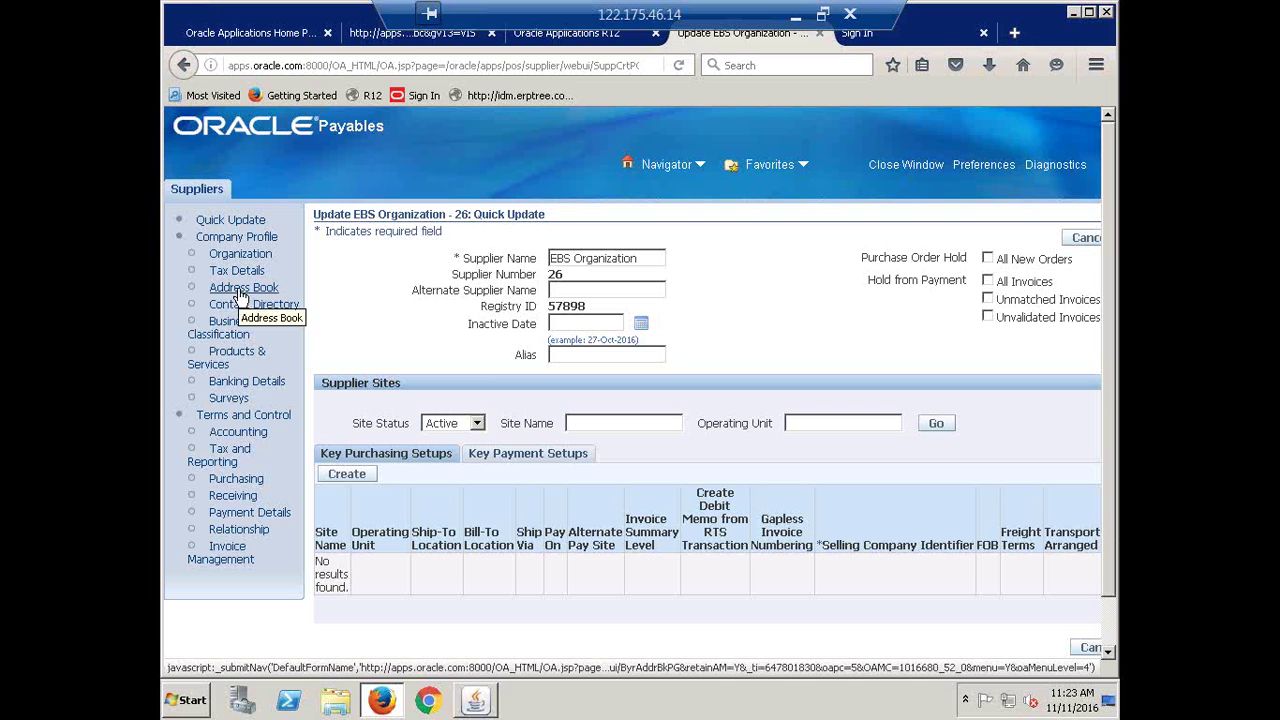
Go to the Address Book of supplier EBS Organization
{"action": "left_click", "coordinate": [231, 292]}
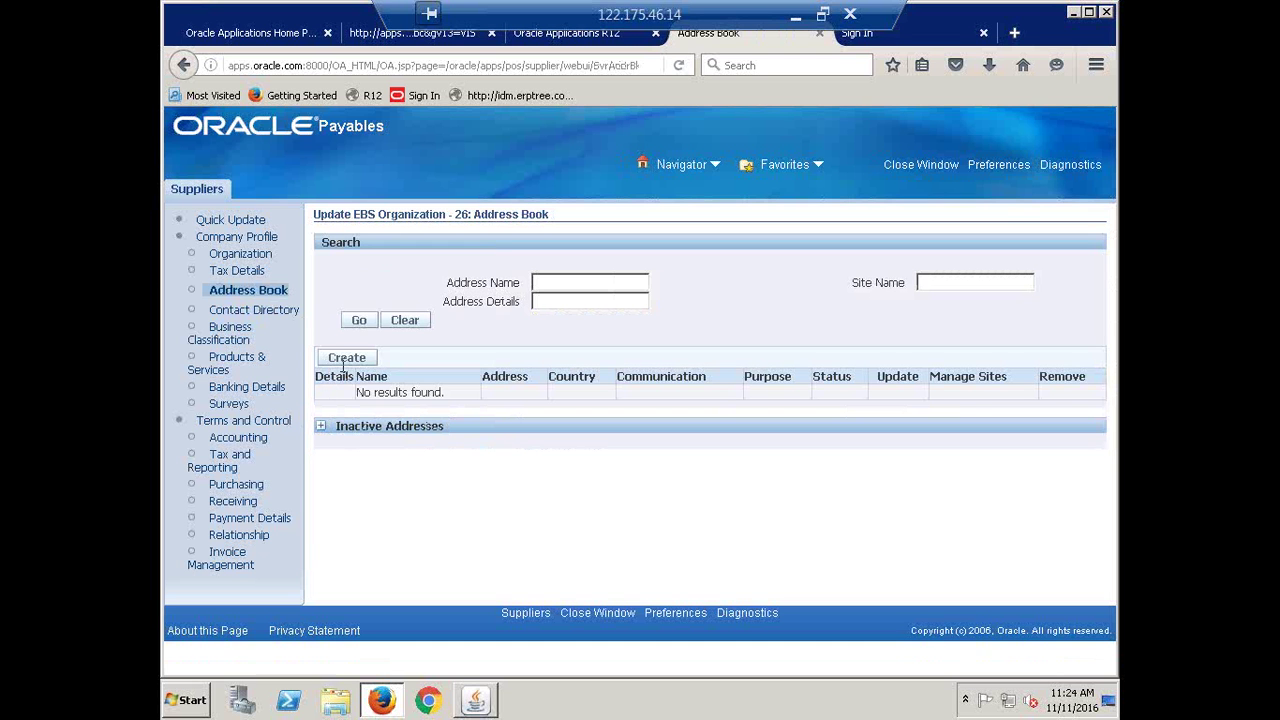
Start a new address in India with Hyderabad as address line 1, city and state
{"action": "left_click", "coordinate": [344, 359]}
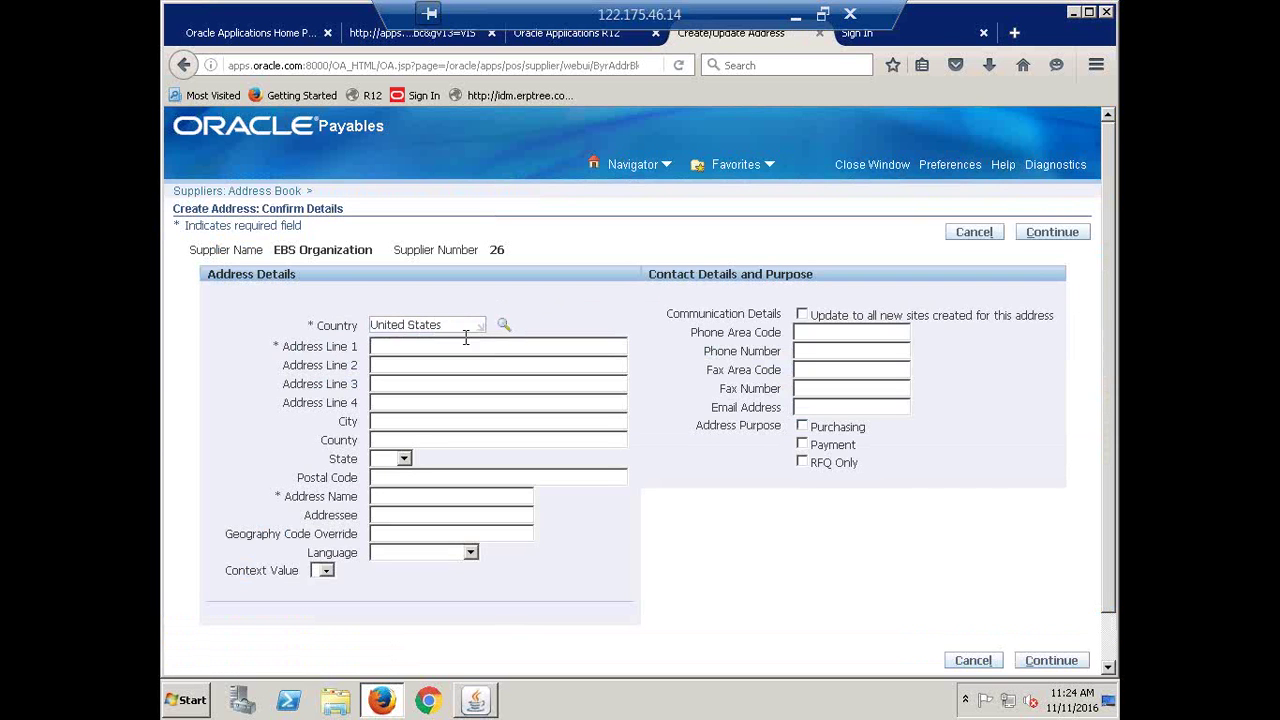
{"action": "left_click_drag", "start_coordinate": [445, 325], "coordinate": [314, 338]}
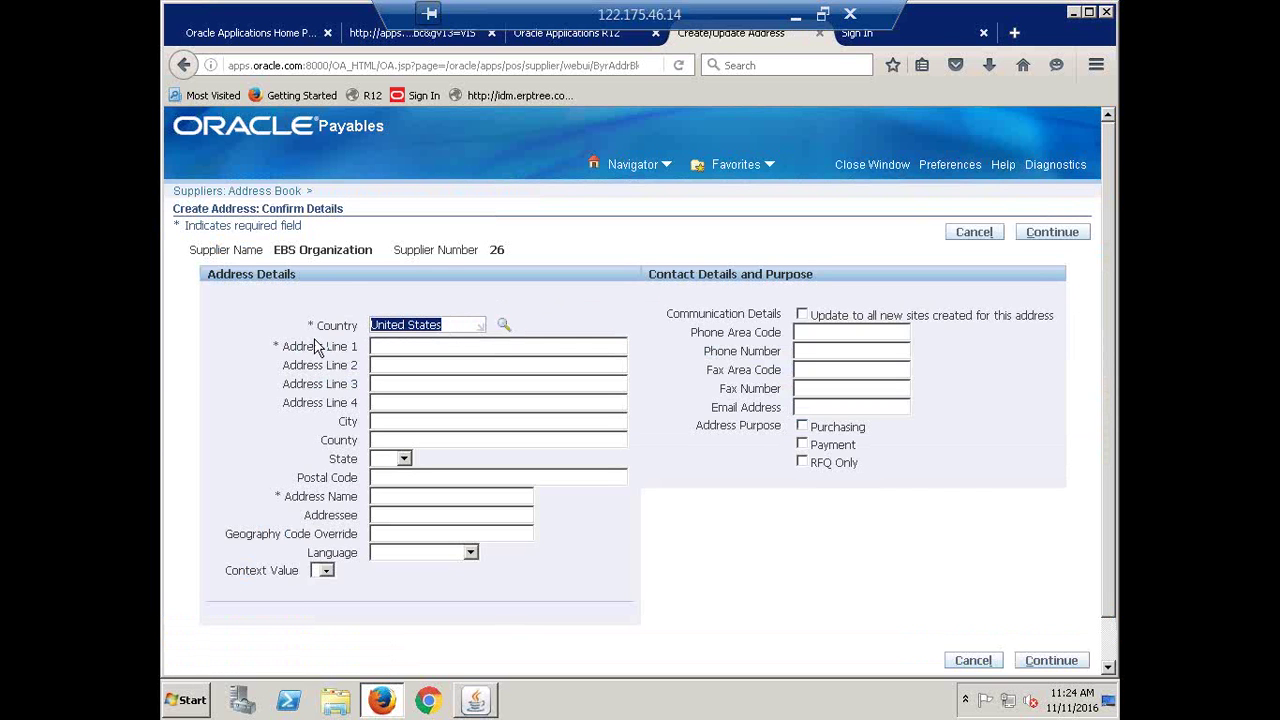
{"action": "type", "text": "india"}
{"action": "key", "text": "Tab"}
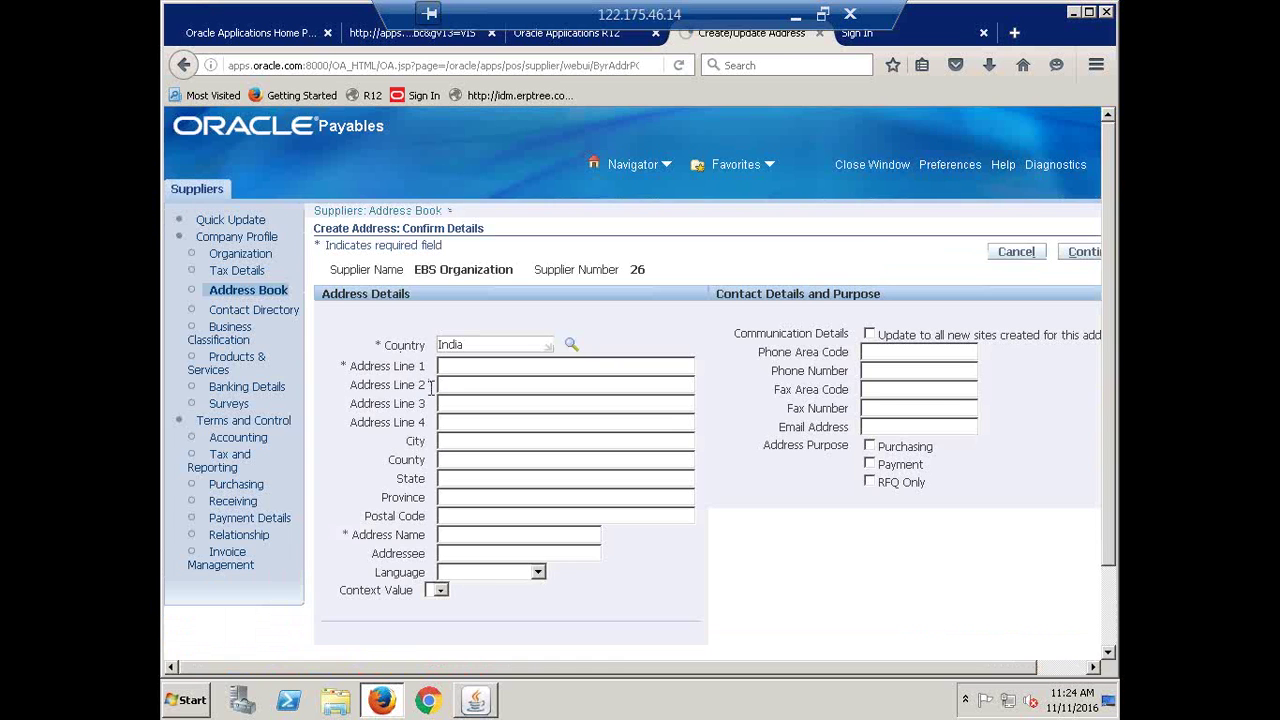
{"action": "left_click", "coordinate": [485, 365]}
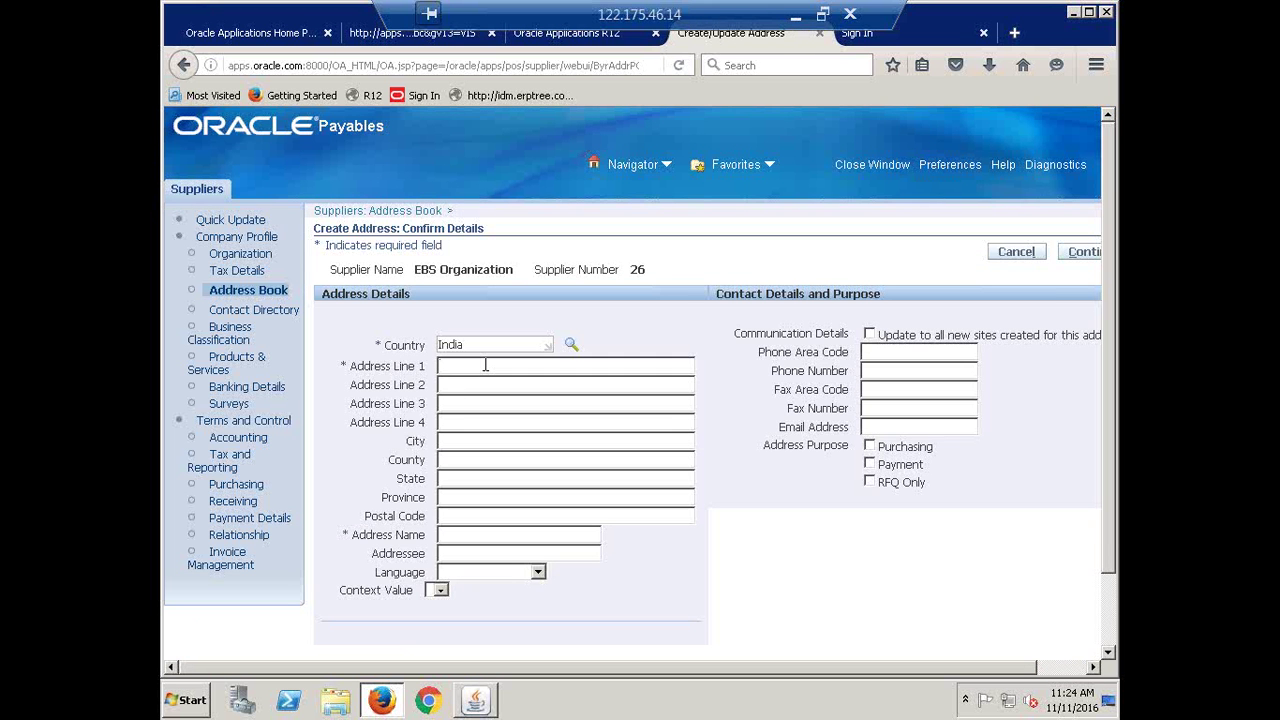
{"action": "type", "text": "H"}
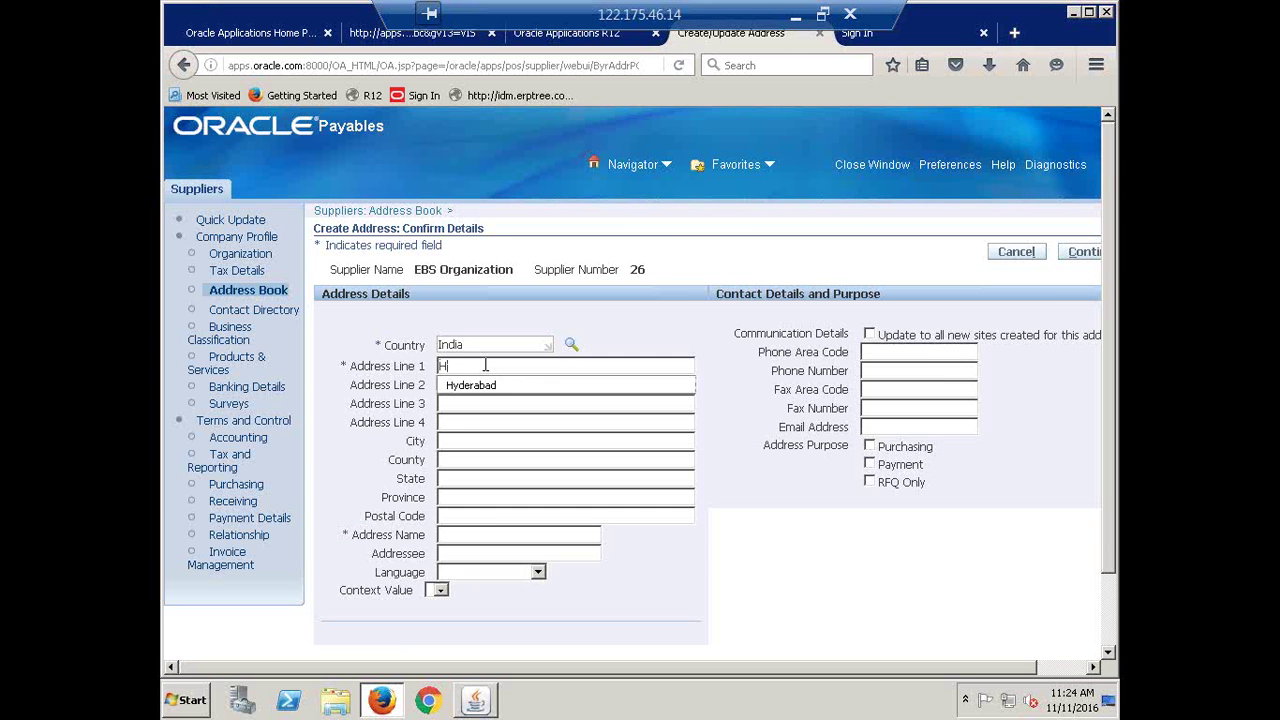
{"action": "left_click", "coordinate": [475, 386]}
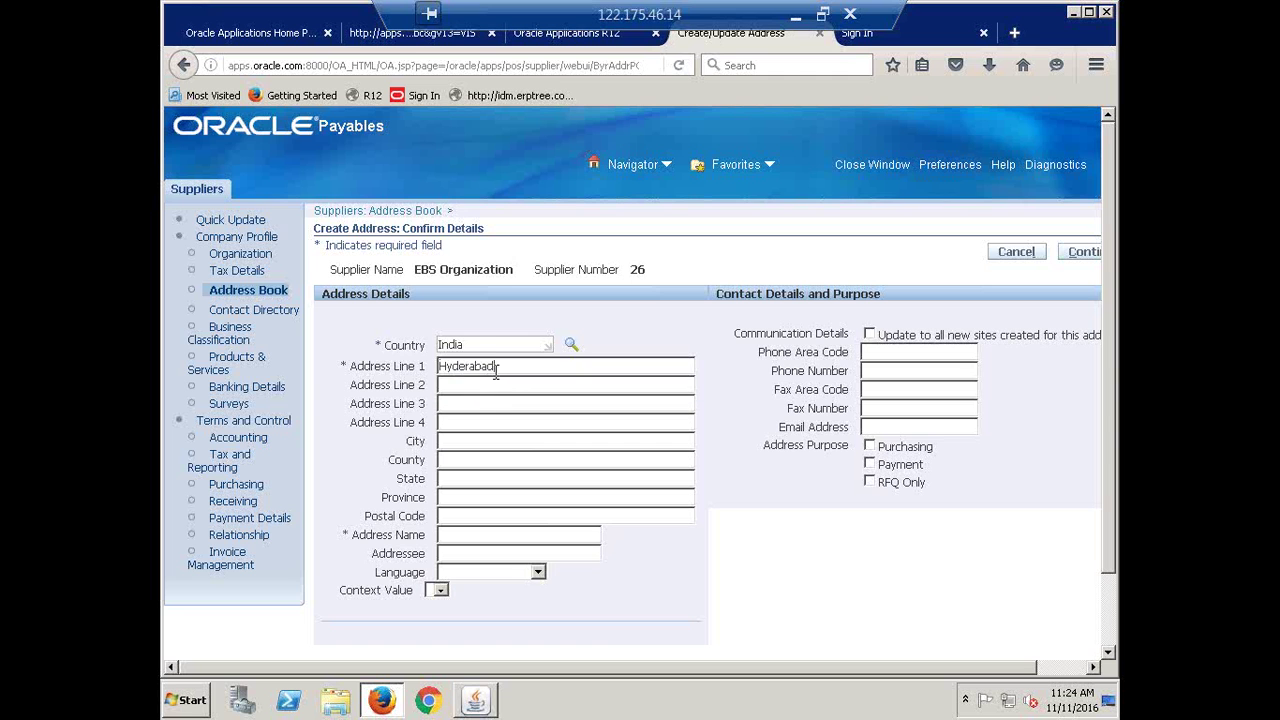
{"action": "double_click", "coordinate": [503, 367]}
{"action": "key", "text": "ctrl+c"}
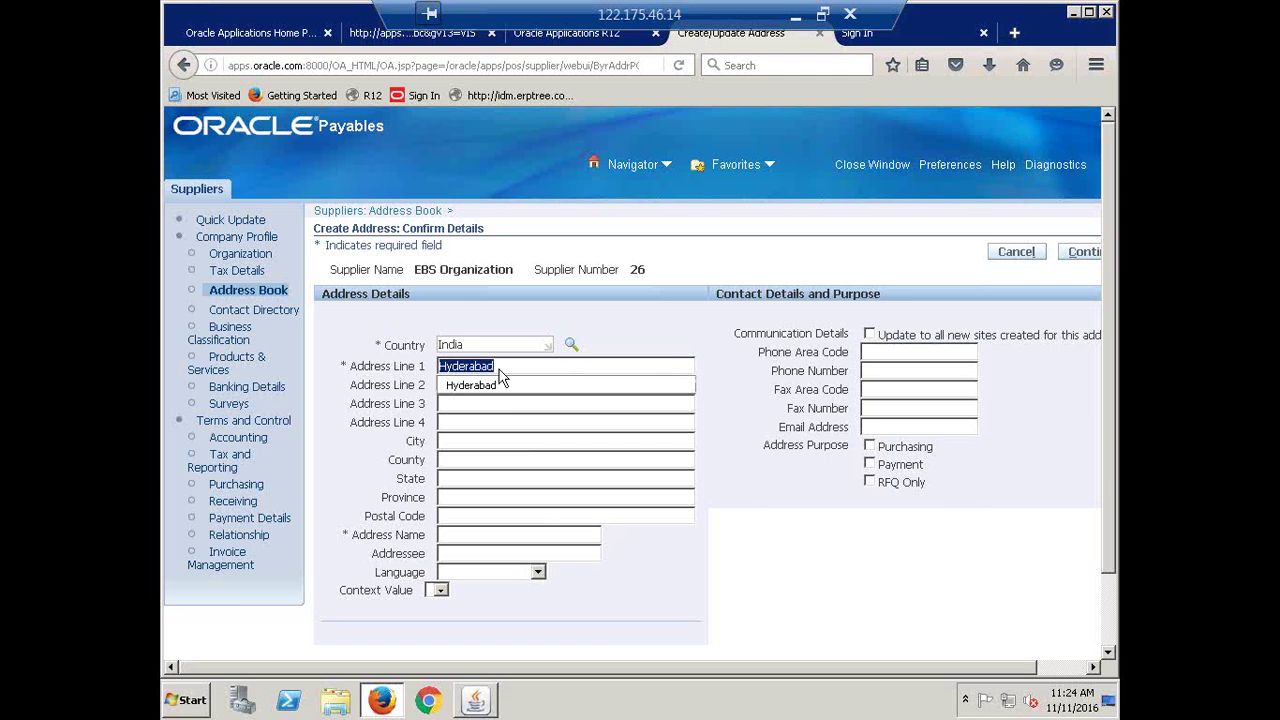
{"action": "left_click", "coordinate": [484, 440]}
{"action": "key", "text": "ctrl+v"}
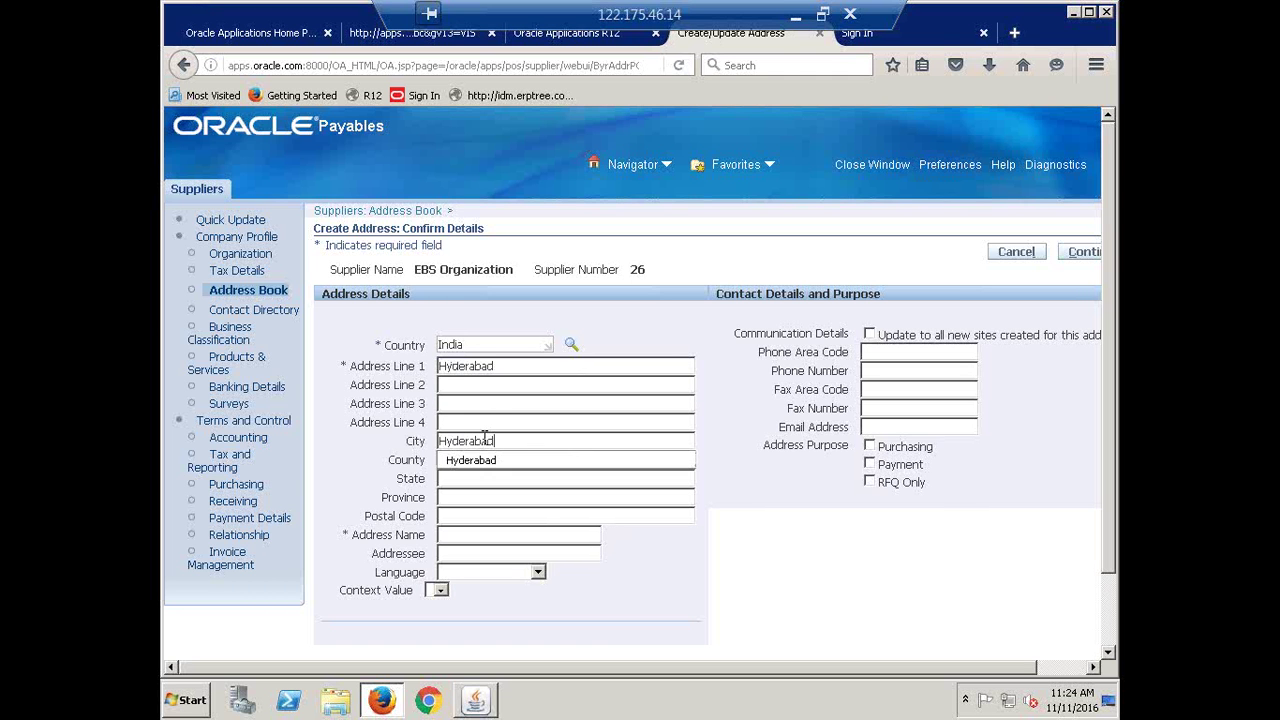
{"action": "key", "text": "Tab"}
{"action": "key", "text": "Tab"}
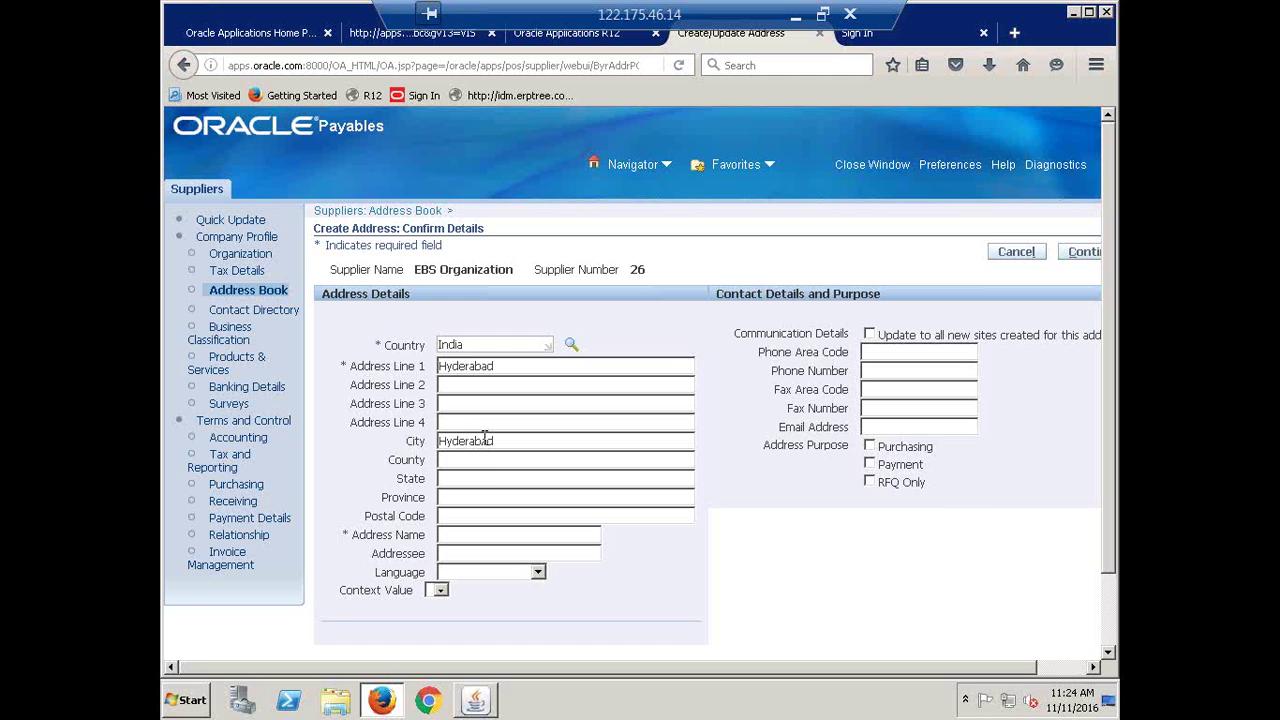
{"action": "key", "text": "ctrl+v"}
{"action": "key", "text": "Tab"}
{"action": "key", "text": "Tab"}
Name the address 'EBS Site', tick Purchasing and Payment, and continue to site creation
{"action": "left_click", "coordinate": [440, 534]}
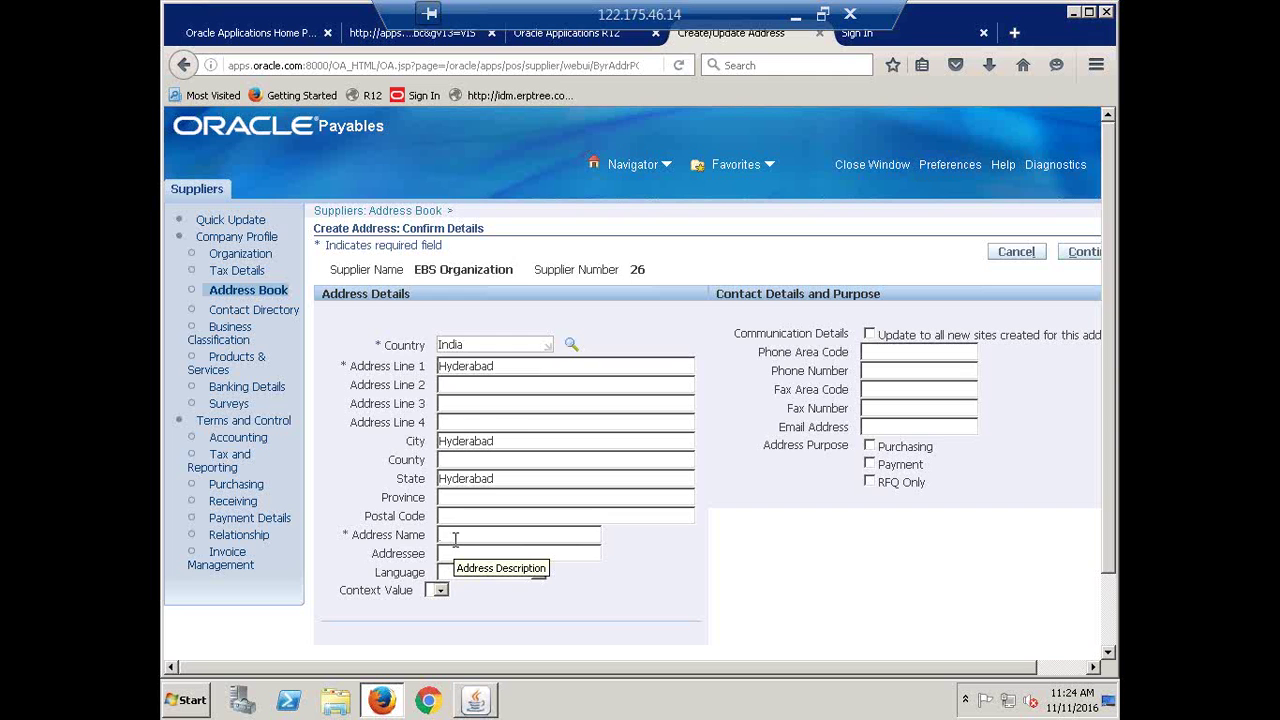
{"action": "type", "text": "ERP"}
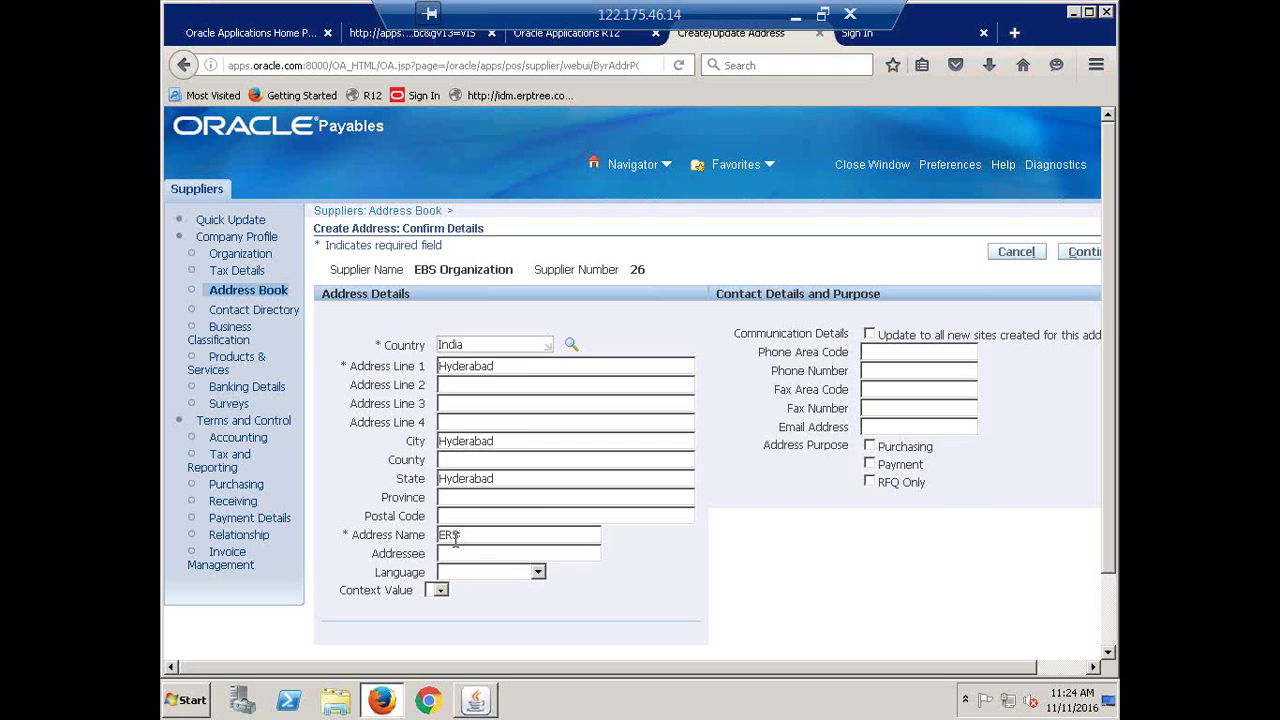
{"action": "key", "text": "BackSpace"}
{"action": "key", "text": "BackSpace"}
{"action": "type", "text": "BS Site"}
{"action": "left_click", "coordinate": [869, 446]}
{"action": "left_click", "coordinate": [869, 464]}
{"action": "left_click_drag", "start_coordinate": [826, 667], "coordinate": [1025, 660]}
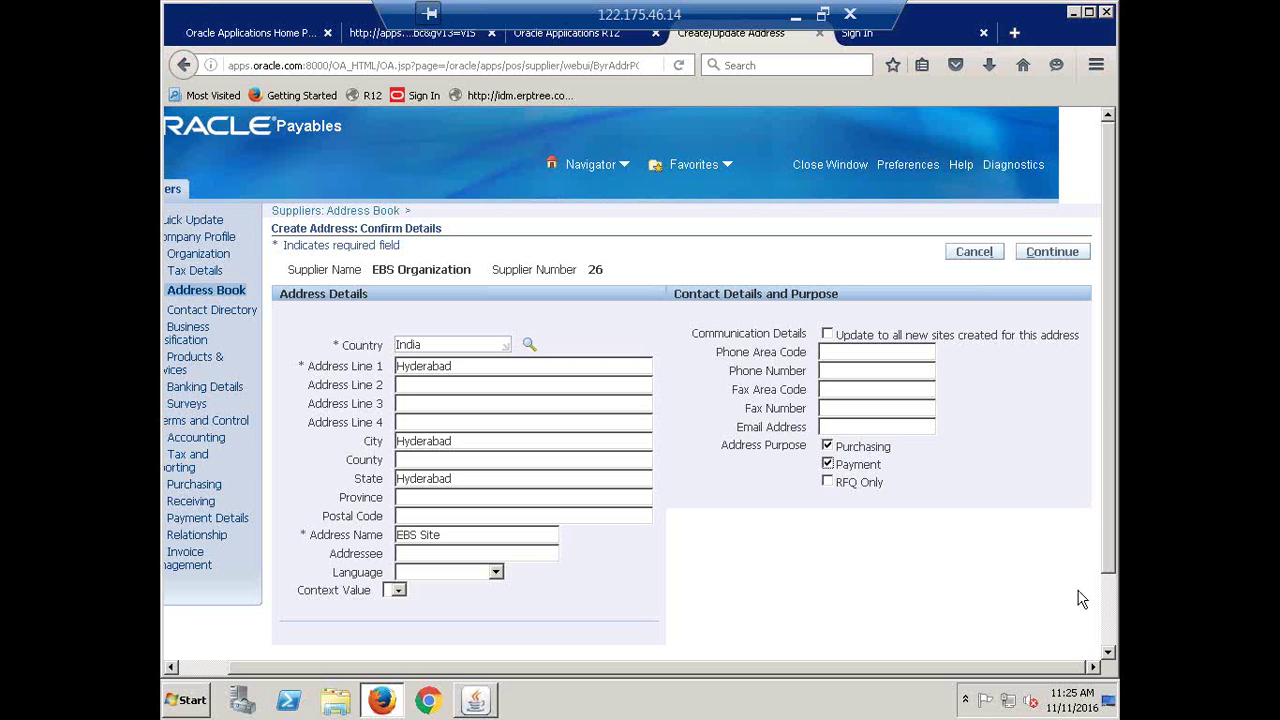
{"action": "left_click", "coordinate": [1040, 257]}
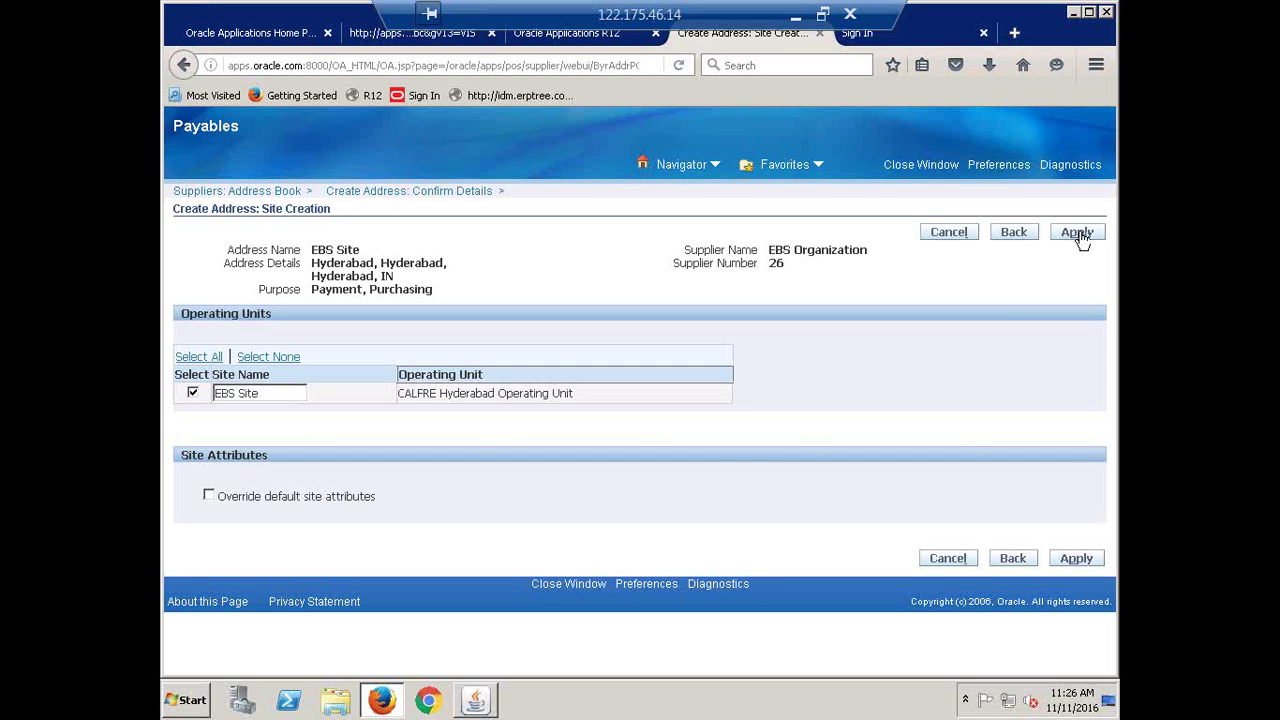
Apply the EBS Site address for CALFRE Hyderabad Operating Unit and go to Payment Details
{"action": "left_click", "coordinate": [1079, 234]}
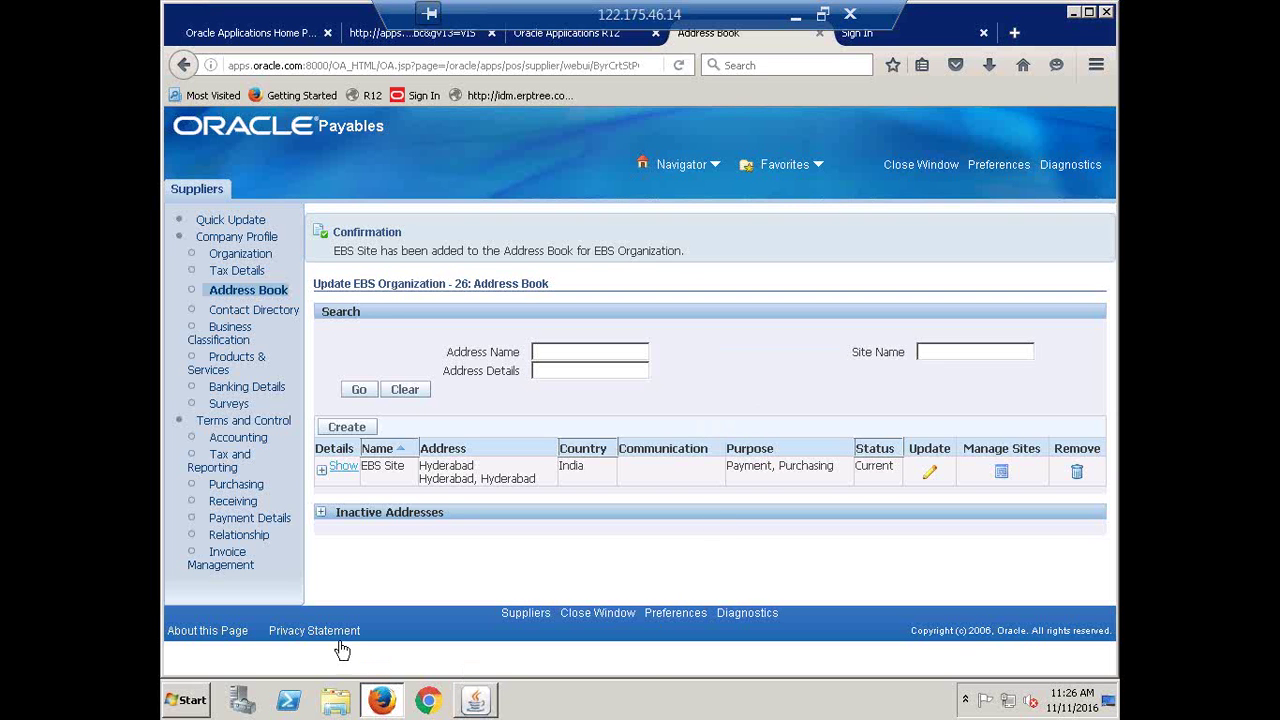
{"action": "left_click", "coordinate": [248, 519]}
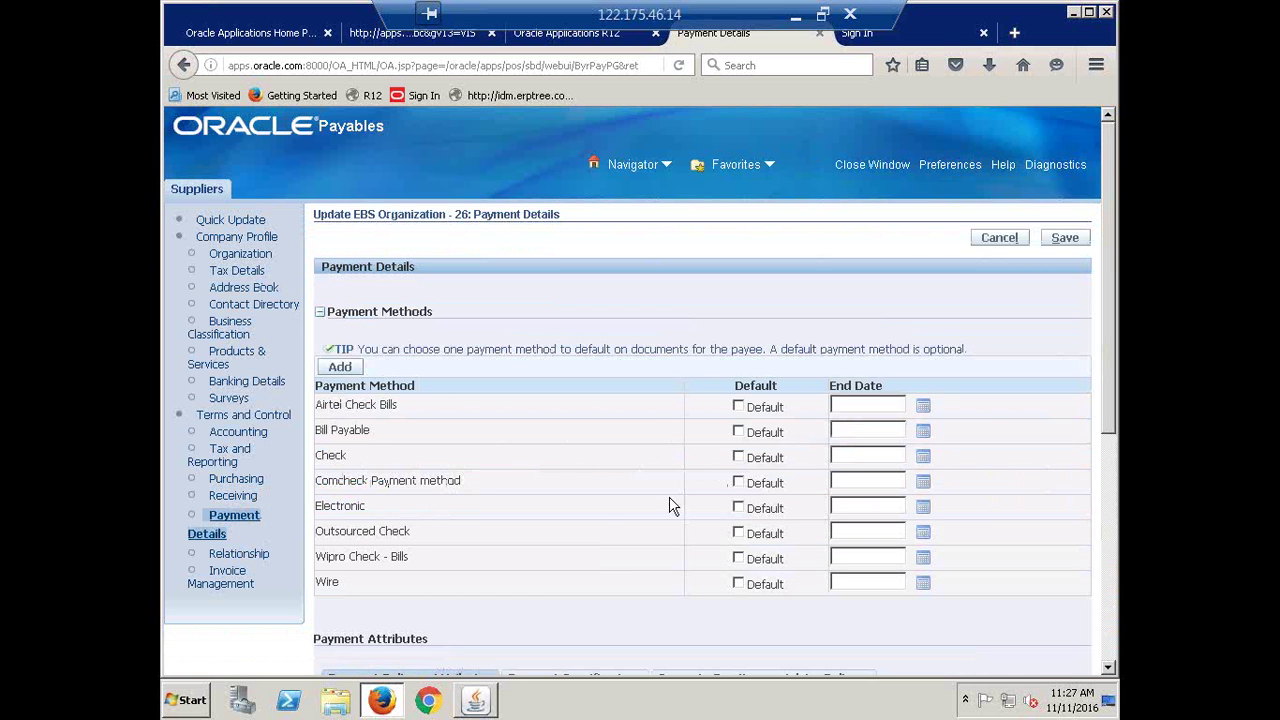
Tick Default for the Check payment method on EBS Organization and save
{"action": "scroll", "coordinate": [372, 668], "scroll_direction": "down", "scroll_amount": 5}
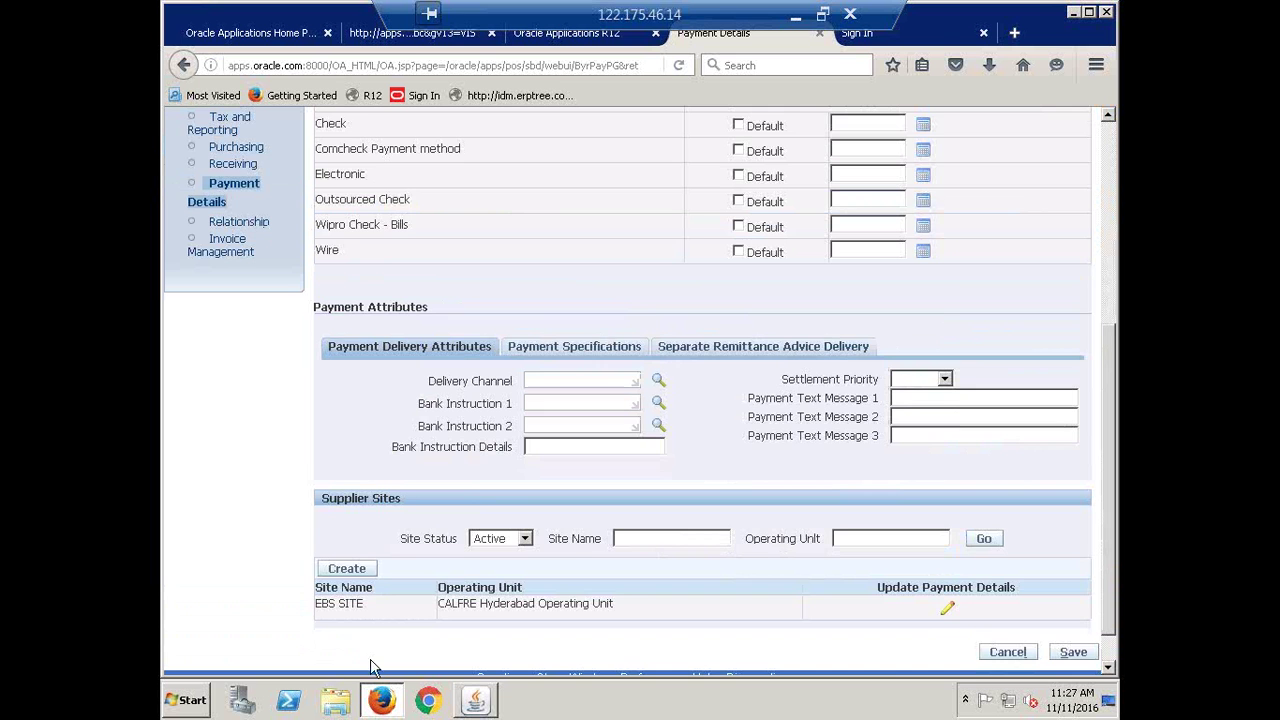
{"action": "scroll", "coordinate": [318, 512], "scroll_direction": "down", "scroll_amount": 1}
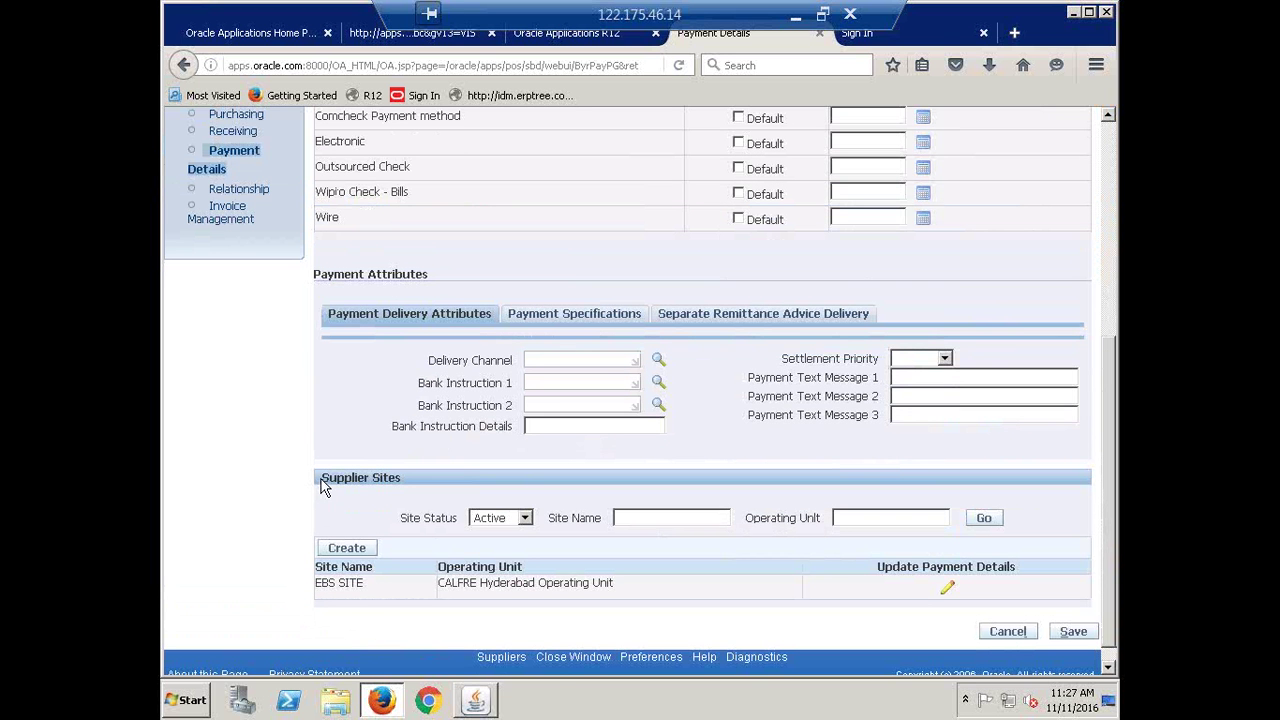
{"action": "scroll", "coordinate": [322, 475], "scroll_direction": "down", "scroll_amount": 1}
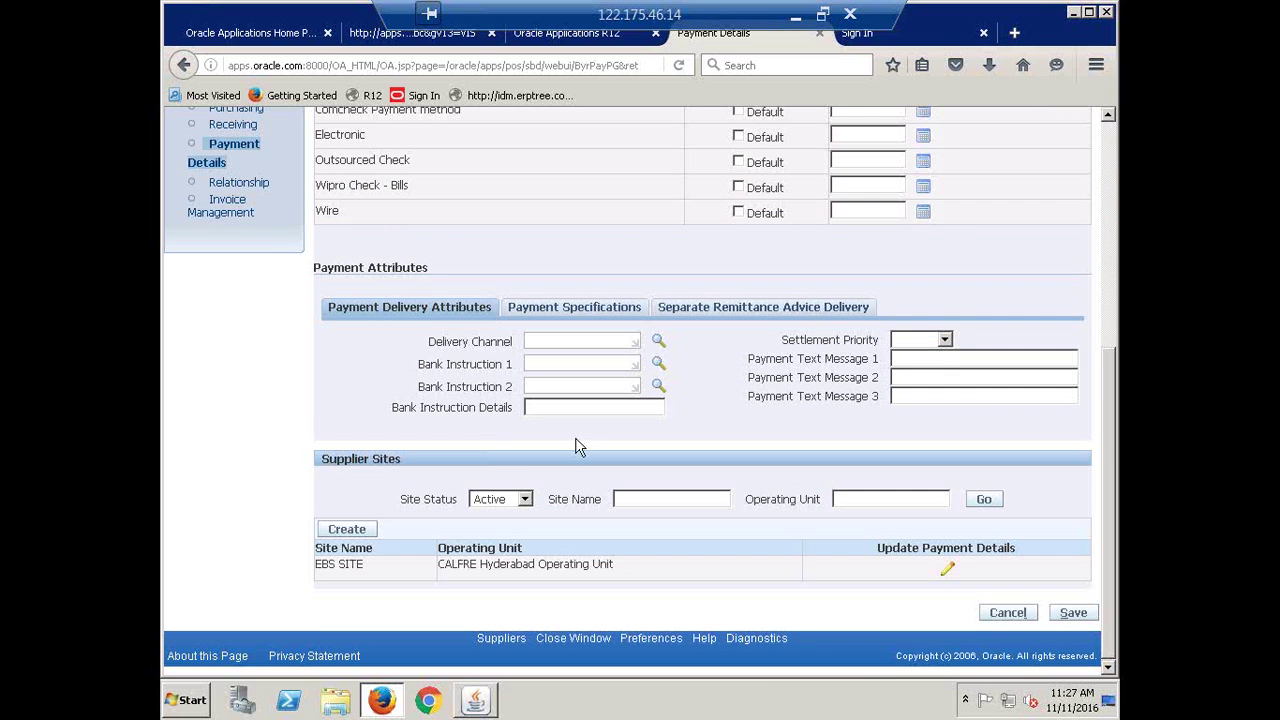
{"action": "left_click_drag", "start_coordinate": [388, 482], "coordinate": [800, 528]}
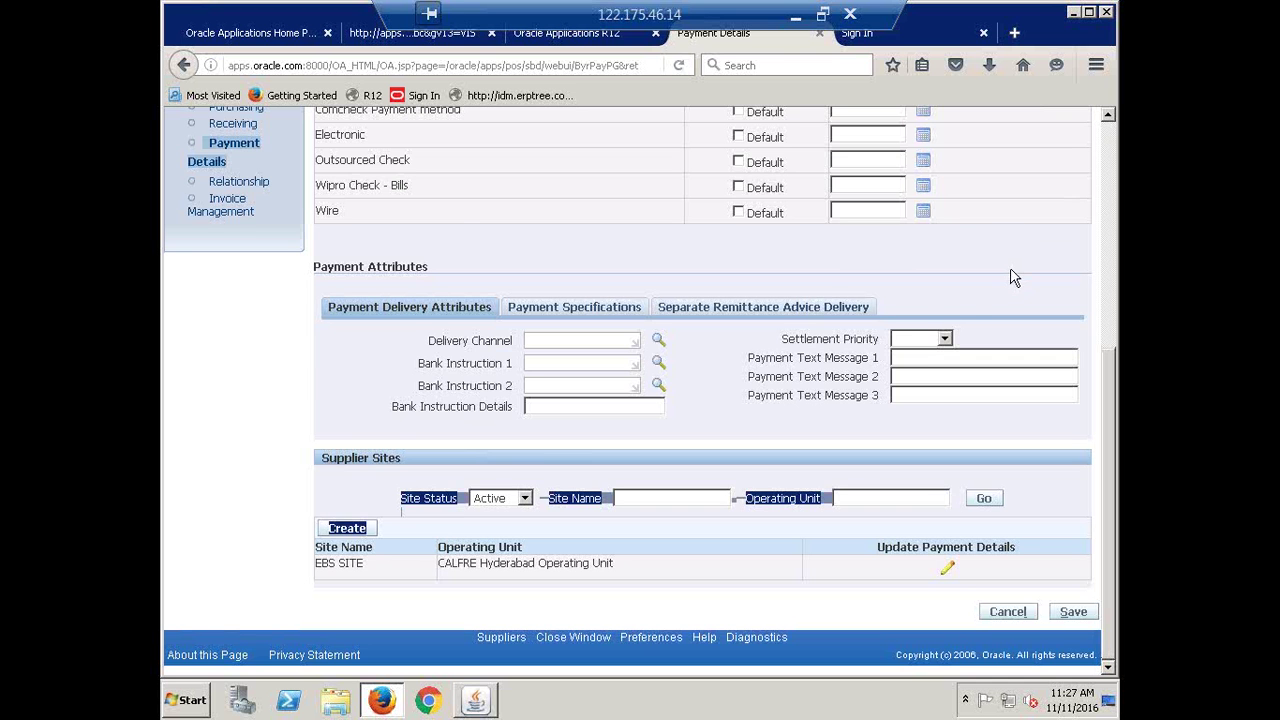
{"action": "scroll", "coordinate": [929, 314], "scroll_direction": "up", "scroll_amount": 6}
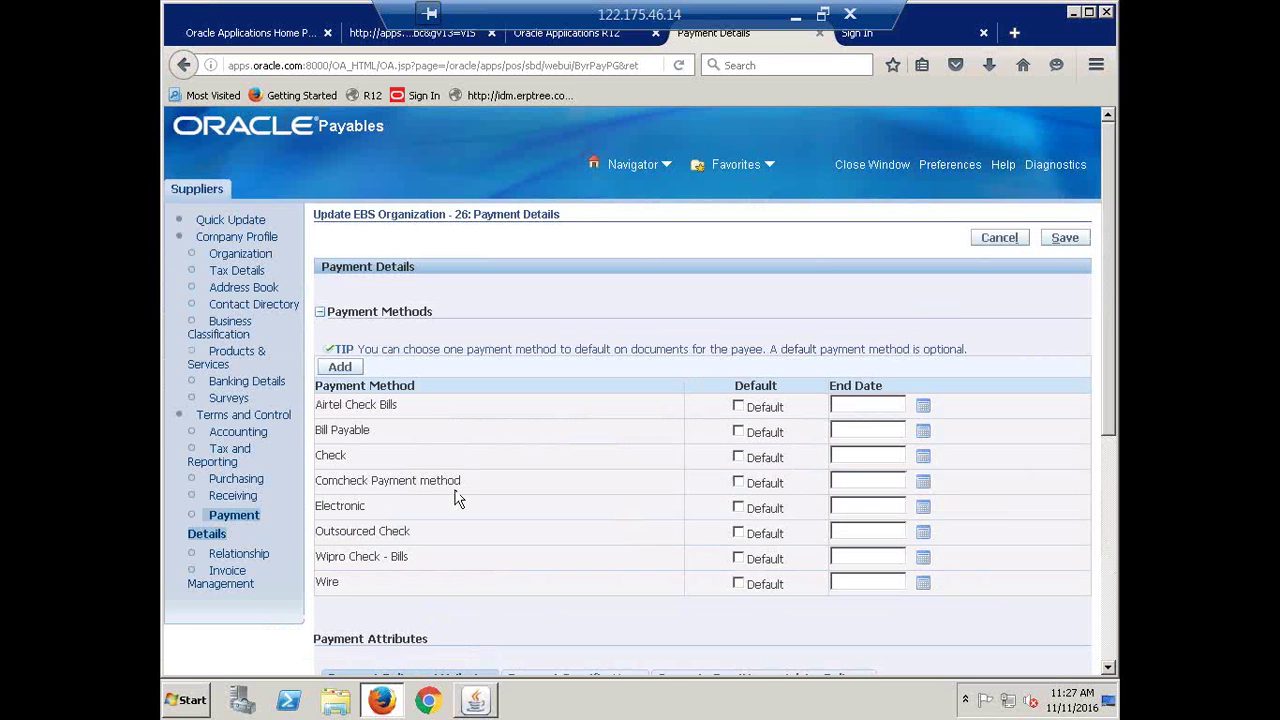
{"action": "left_click", "coordinate": [738, 458]}
{"action": "scroll", "coordinate": [644, 395], "scroll_direction": "down", "scroll_amount": 5}
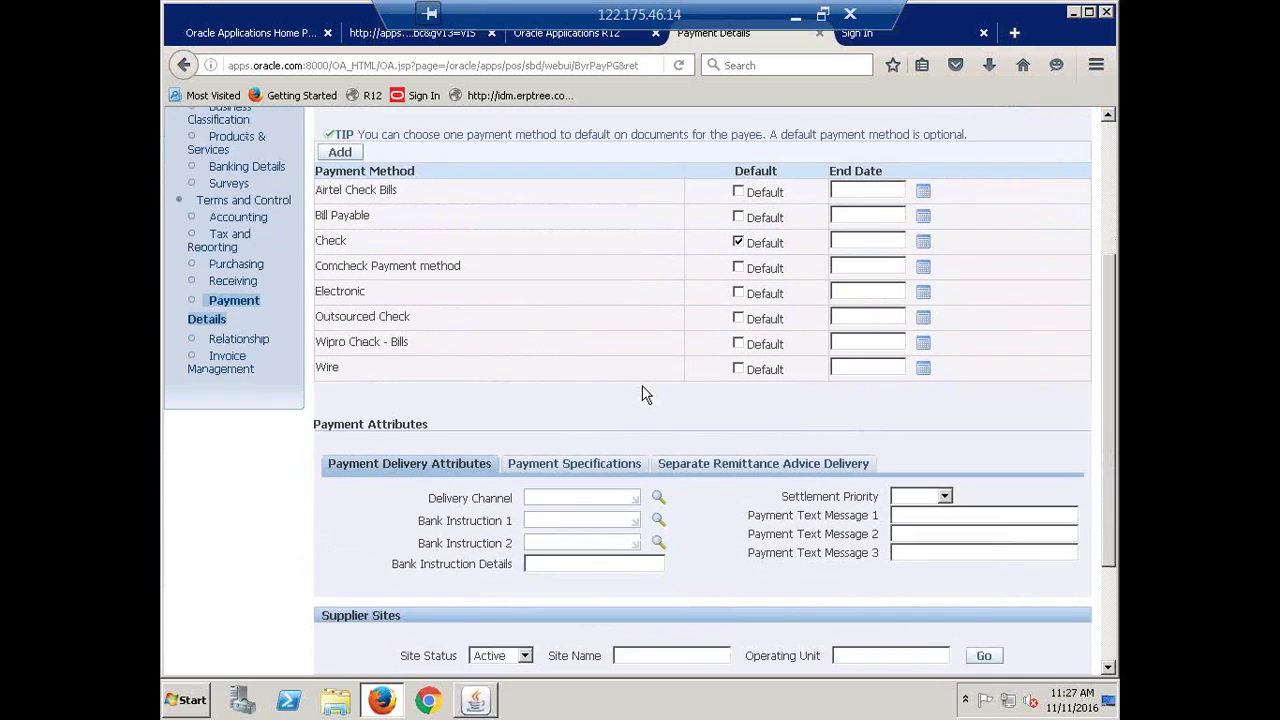
{"action": "scroll", "coordinate": [644, 395], "scroll_direction": "up", "scroll_amount": 5}
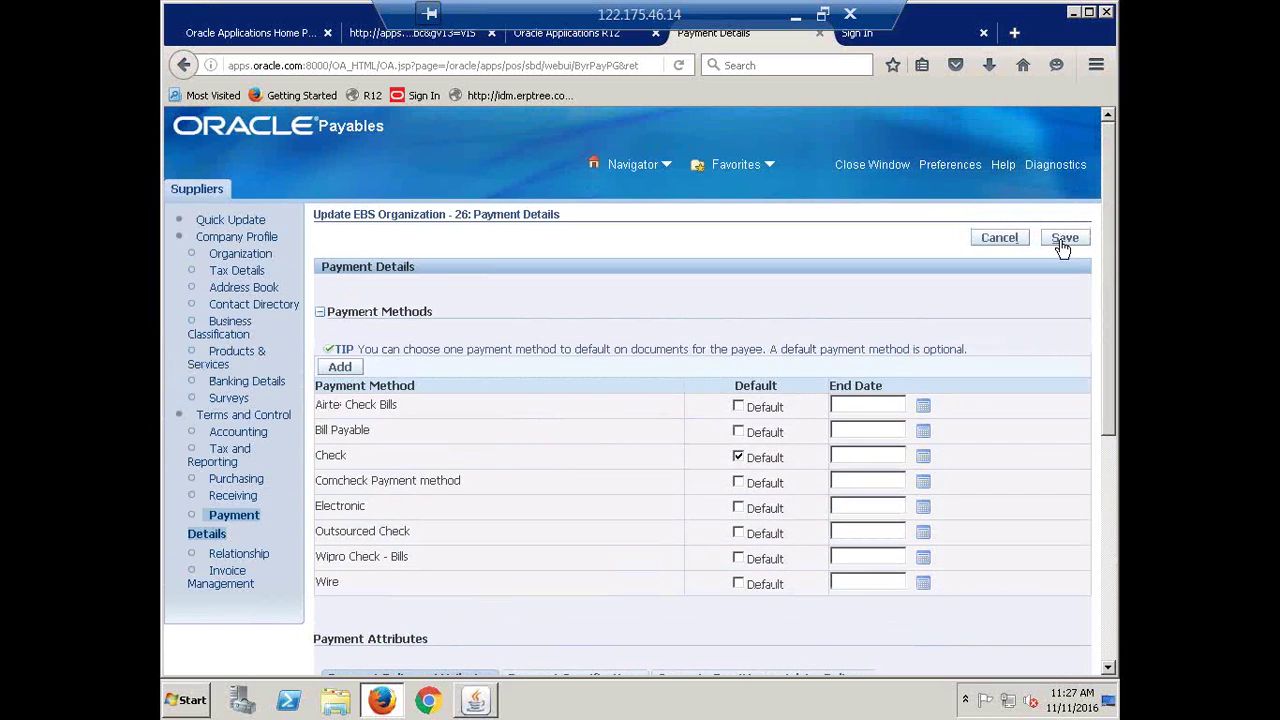
{"action": "left_click", "coordinate": [1064, 246]}
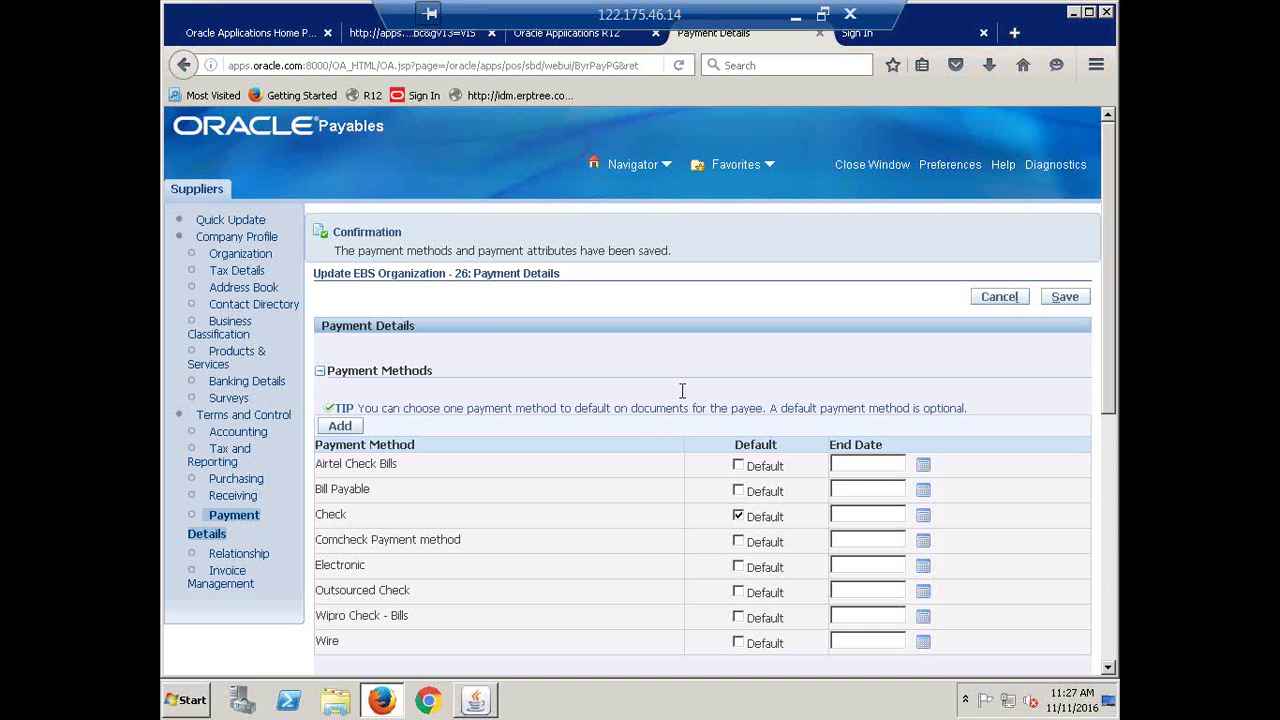
{"action": "scroll", "coordinate": [655, 414], "scroll_direction": "down", "scroll_amount": 7}
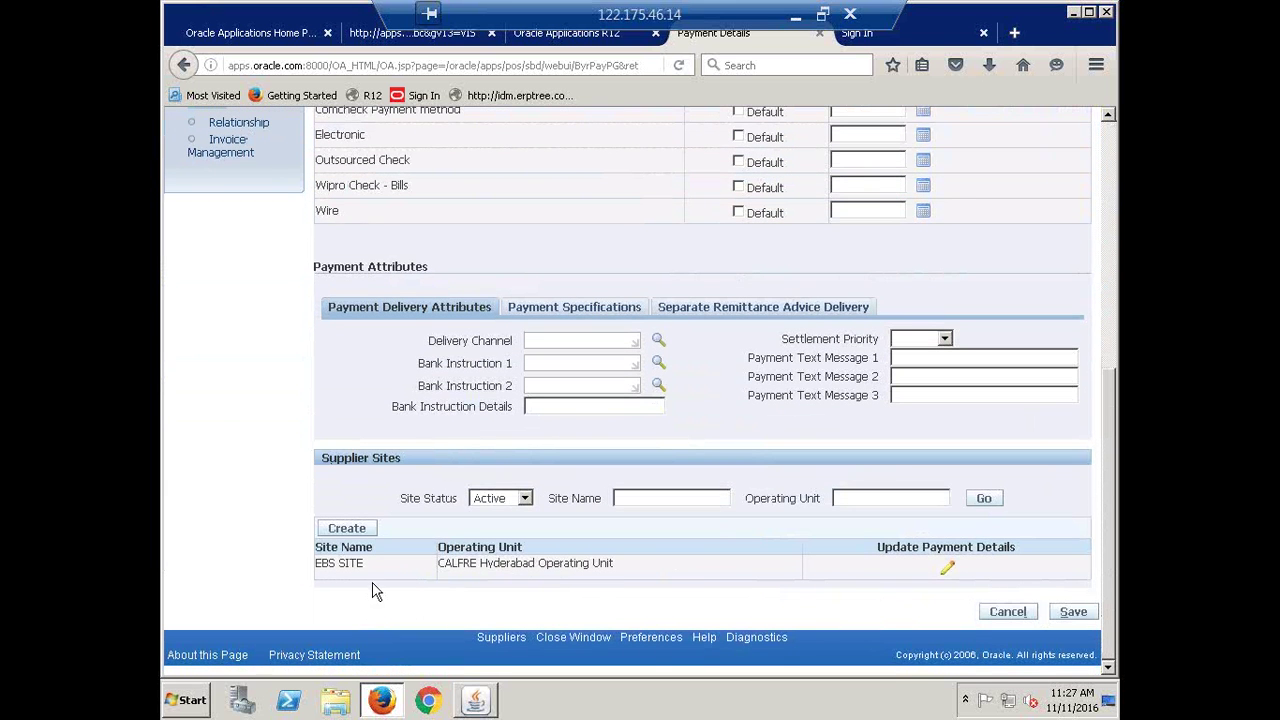
Set Check as the default payment method for supplier site EBS SITE and save
{"action": "left_click", "coordinate": [947, 569]}
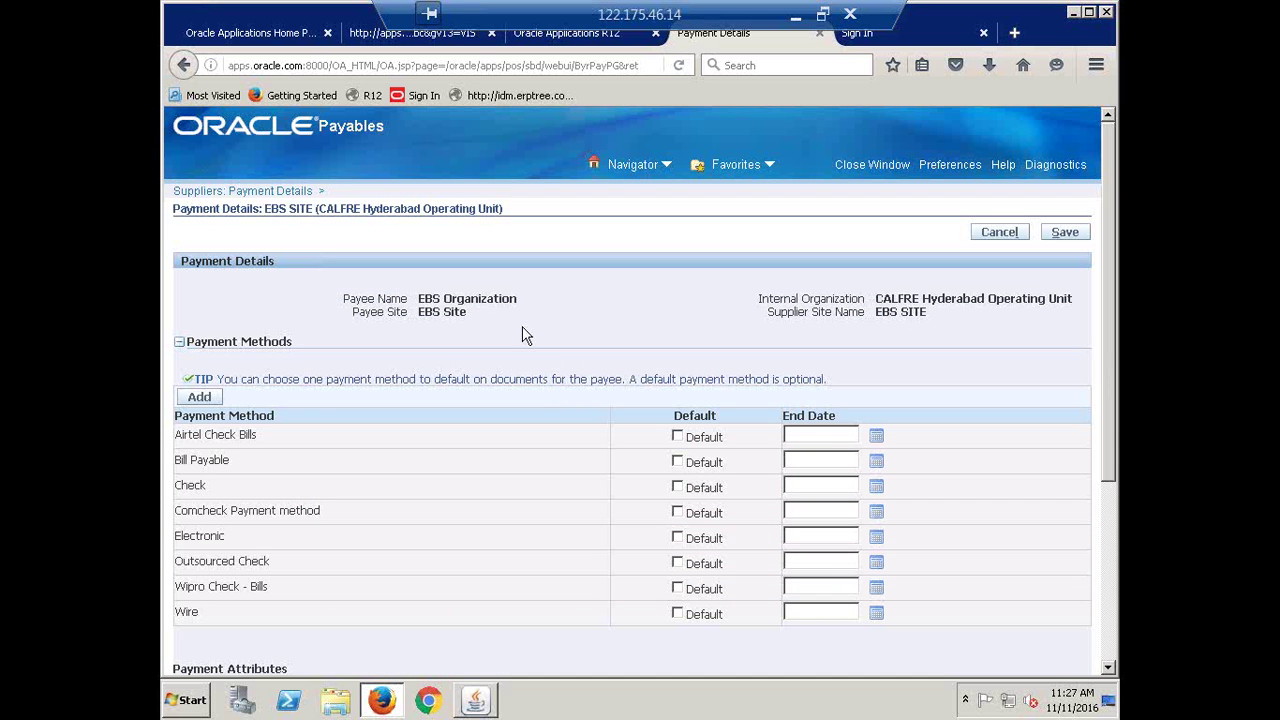
{"action": "left_click", "coordinate": [678, 488]}
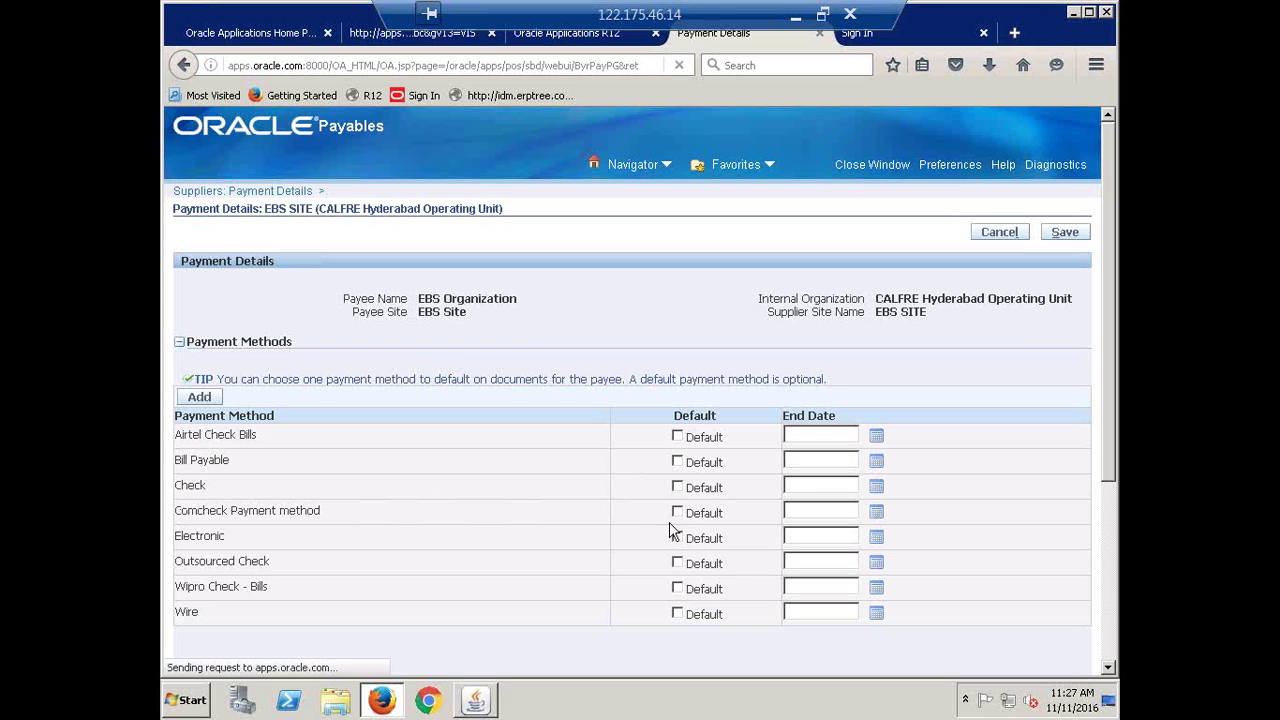
{"action": "left_click", "coordinate": [1065, 236]}
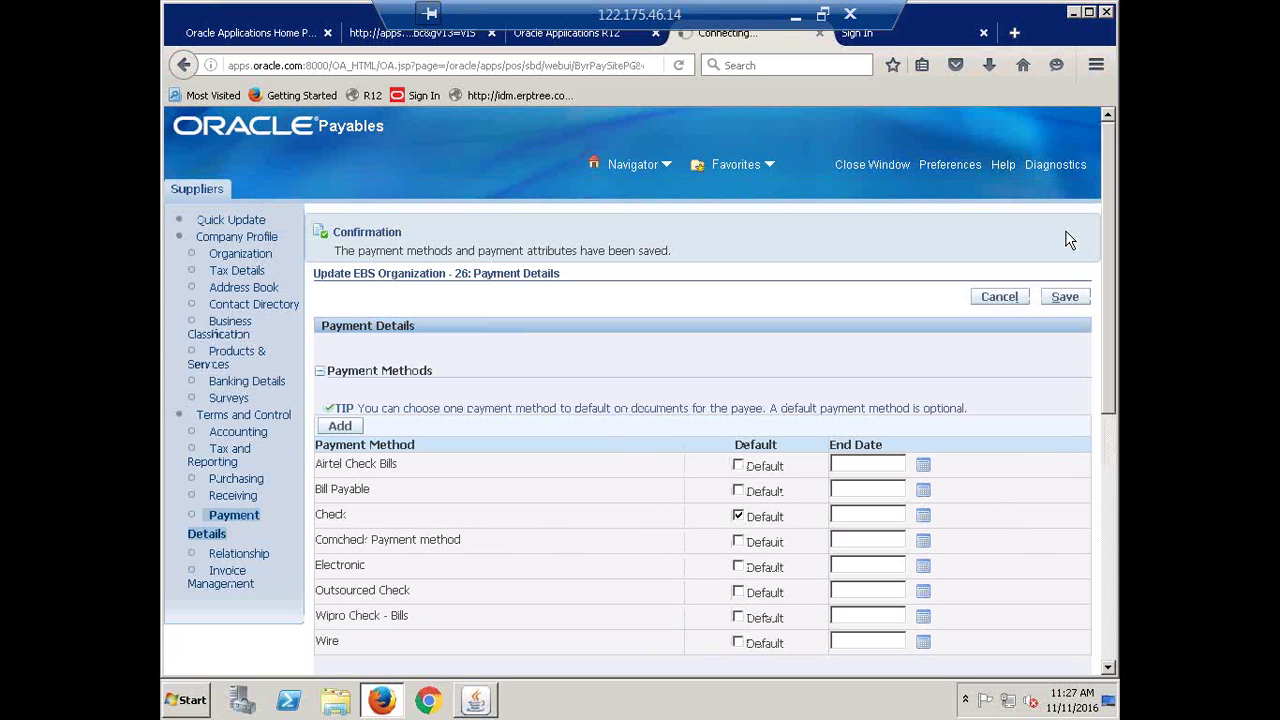
{"action": "left_click", "coordinate": [1054, 301]}
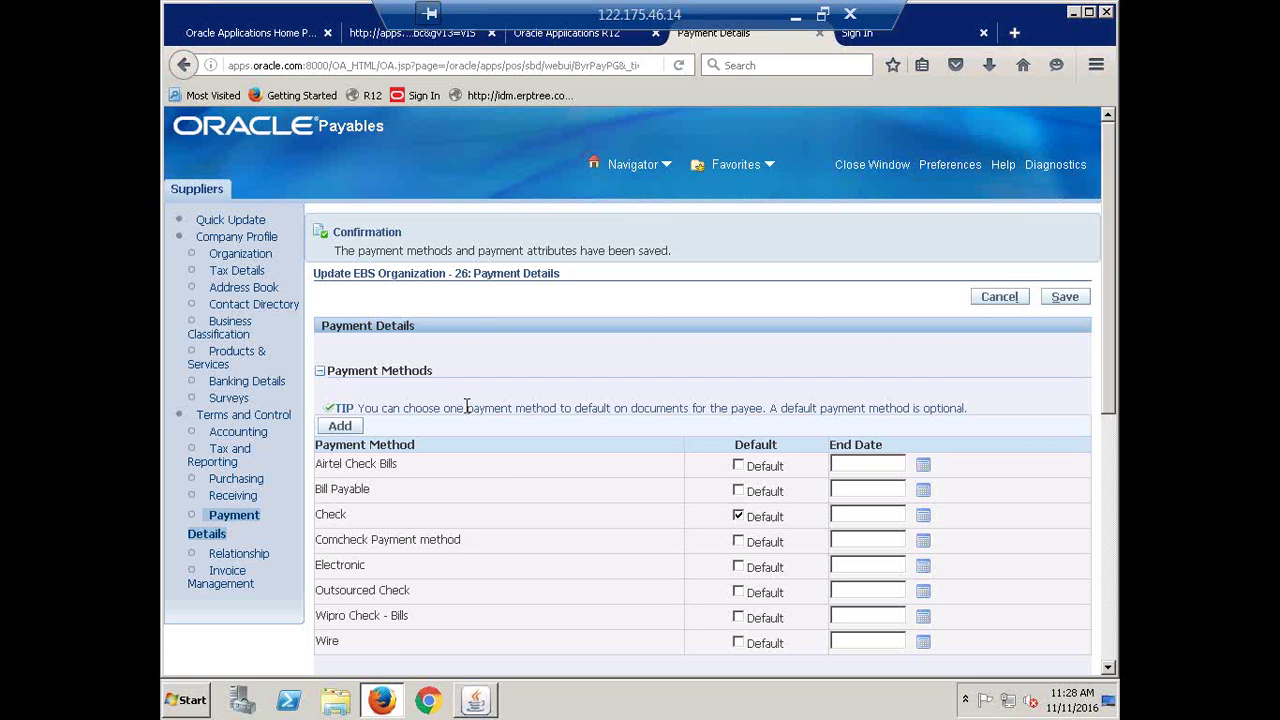
{"action": "left_click", "coordinate": [240, 443]}
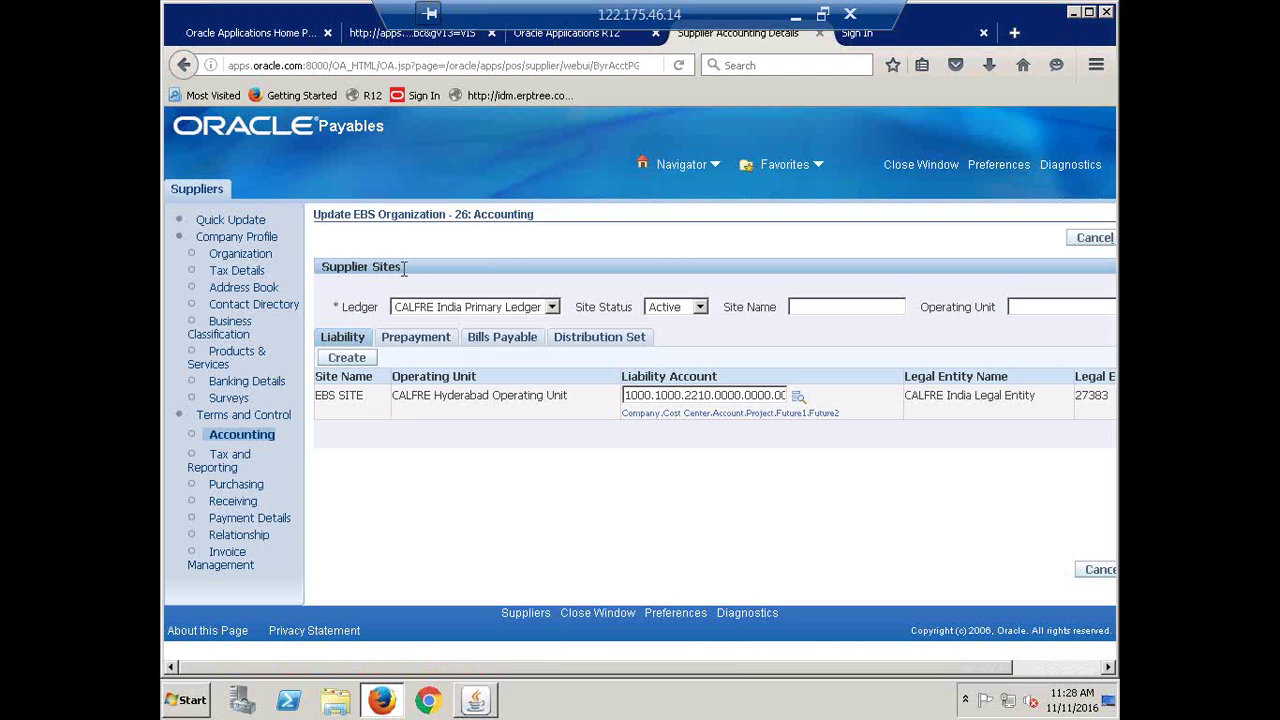
Review EBS SITE's liability account 1000.1000.2210.0000.0000.0000, prepayment and distribution set entries
{"action": "left_click_drag", "start_coordinate": [377, 273], "coordinate": [389, 272]}
{"action": "left_click", "coordinate": [337, 404]}
{"action": "triple_click", "coordinate": [337, 404]}
{"action": "left_click", "coordinate": [414, 340]}
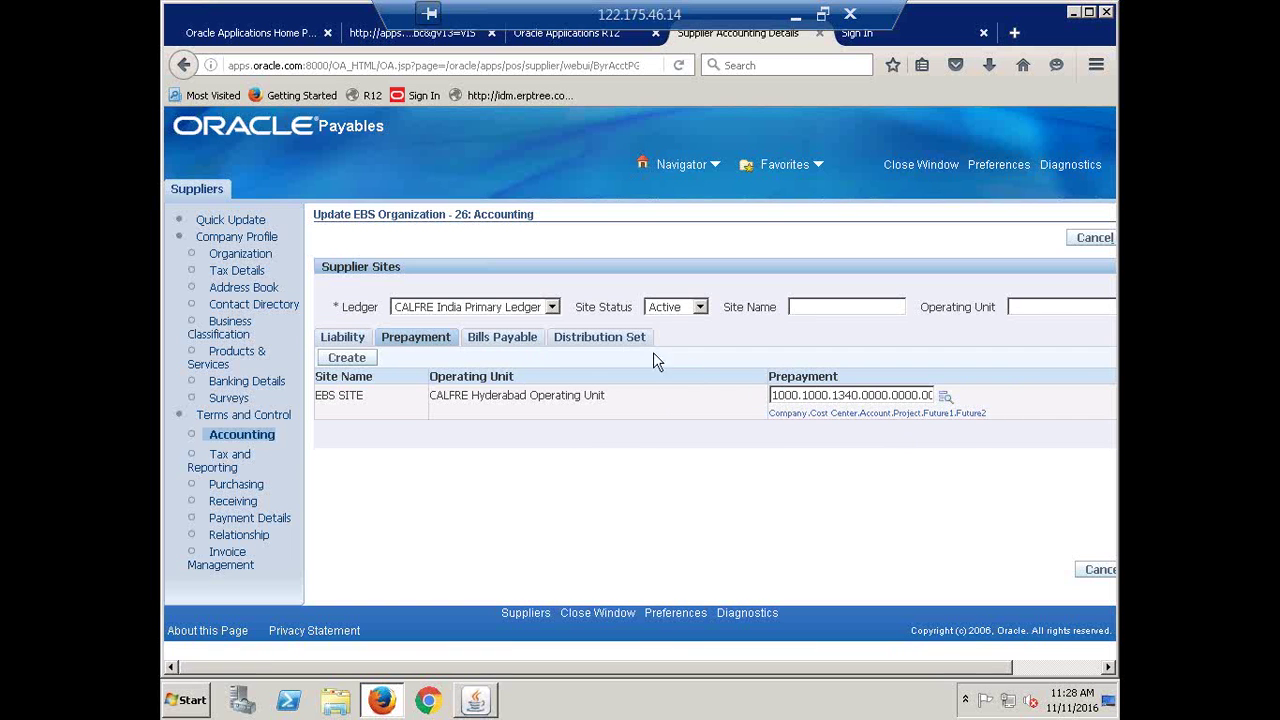
{"action": "left_click", "coordinate": [619, 342]}
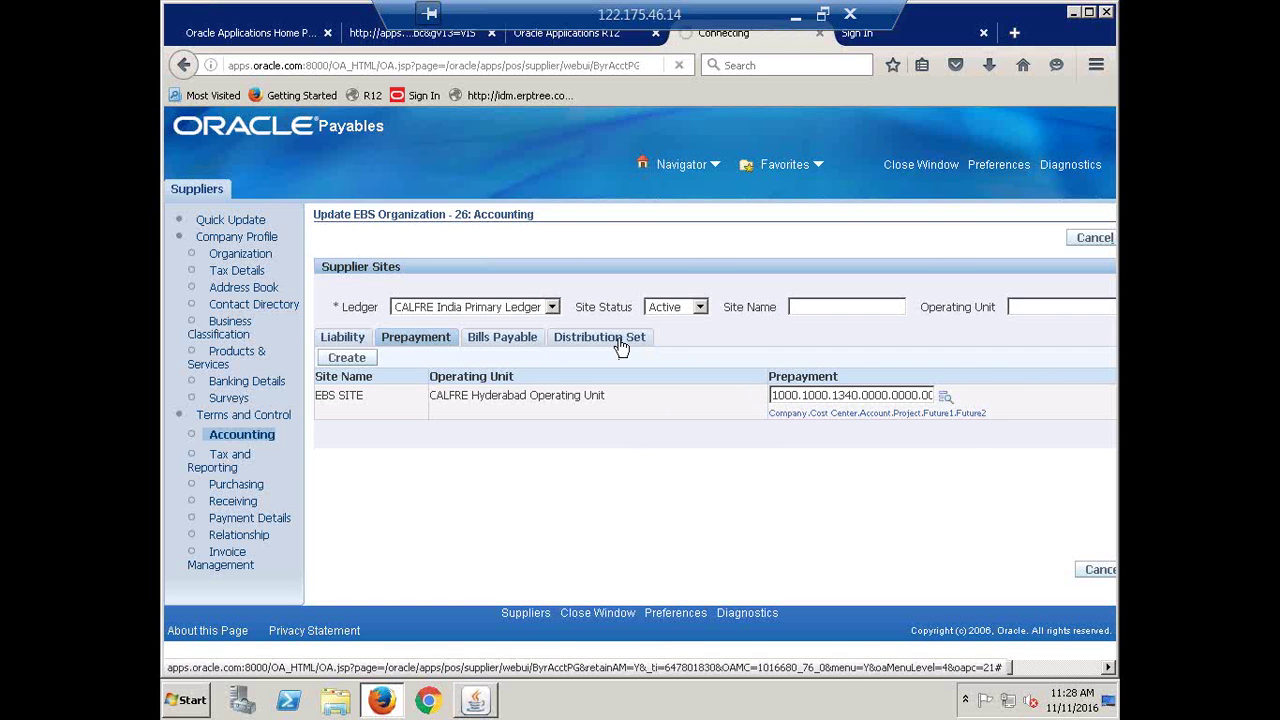
{"action": "double_click", "coordinate": [338, 395]}
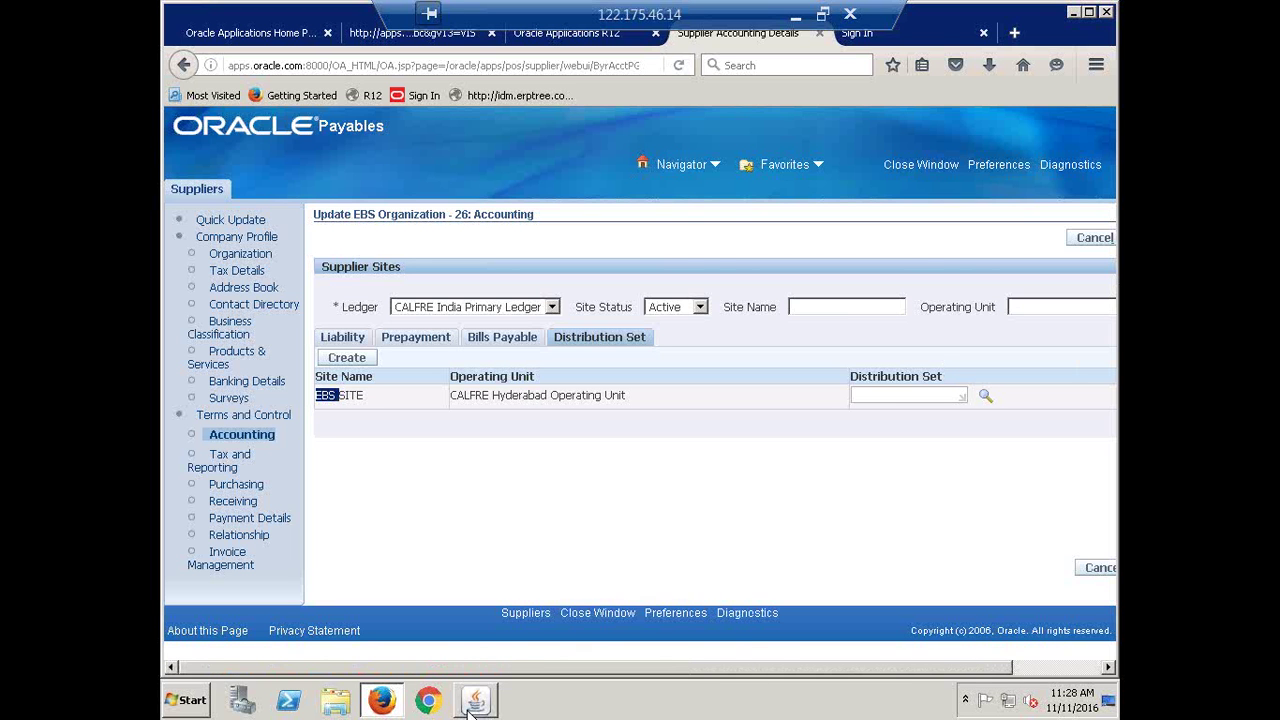
{"action": "left_click_drag", "start_coordinate": [884, 669], "coordinate": [974, 677]}
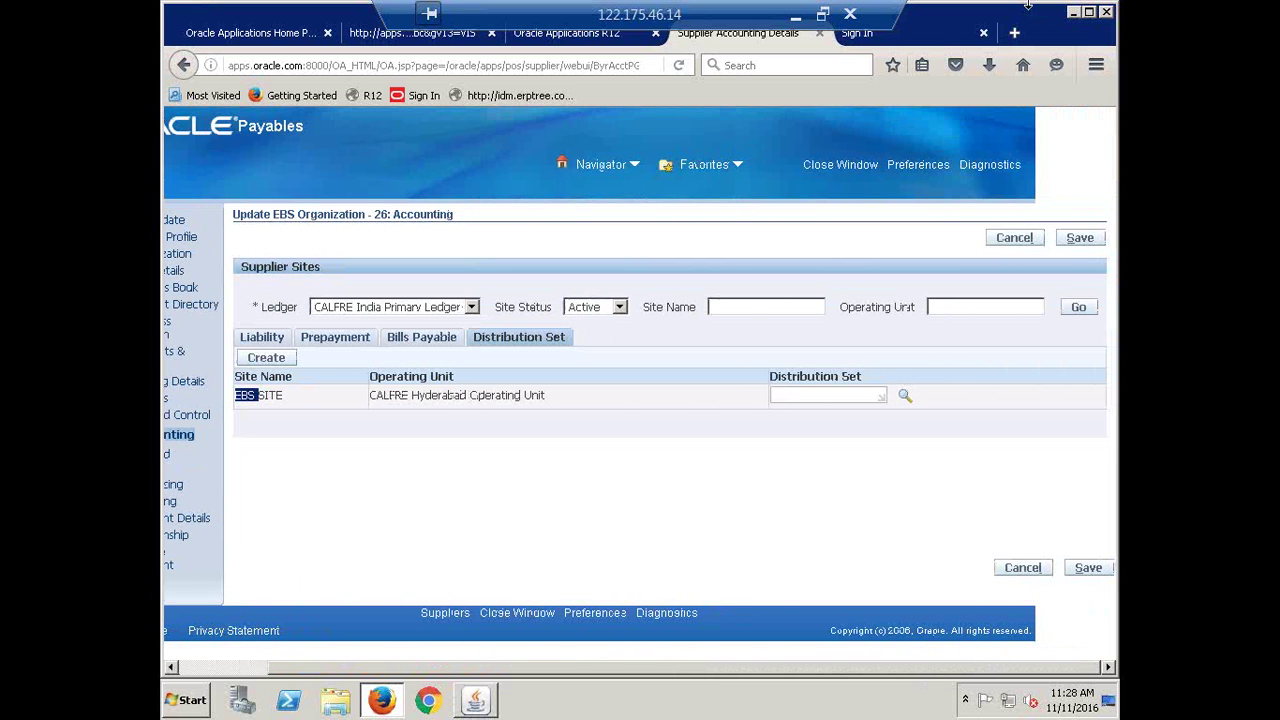
{"action": "left_click", "coordinate": [477, 699]}
Enter Done for Create Distribution Sets and Create Supplier & Sites in Recap, then save
{"action": "left_click", "coordinate": [796, 17]}
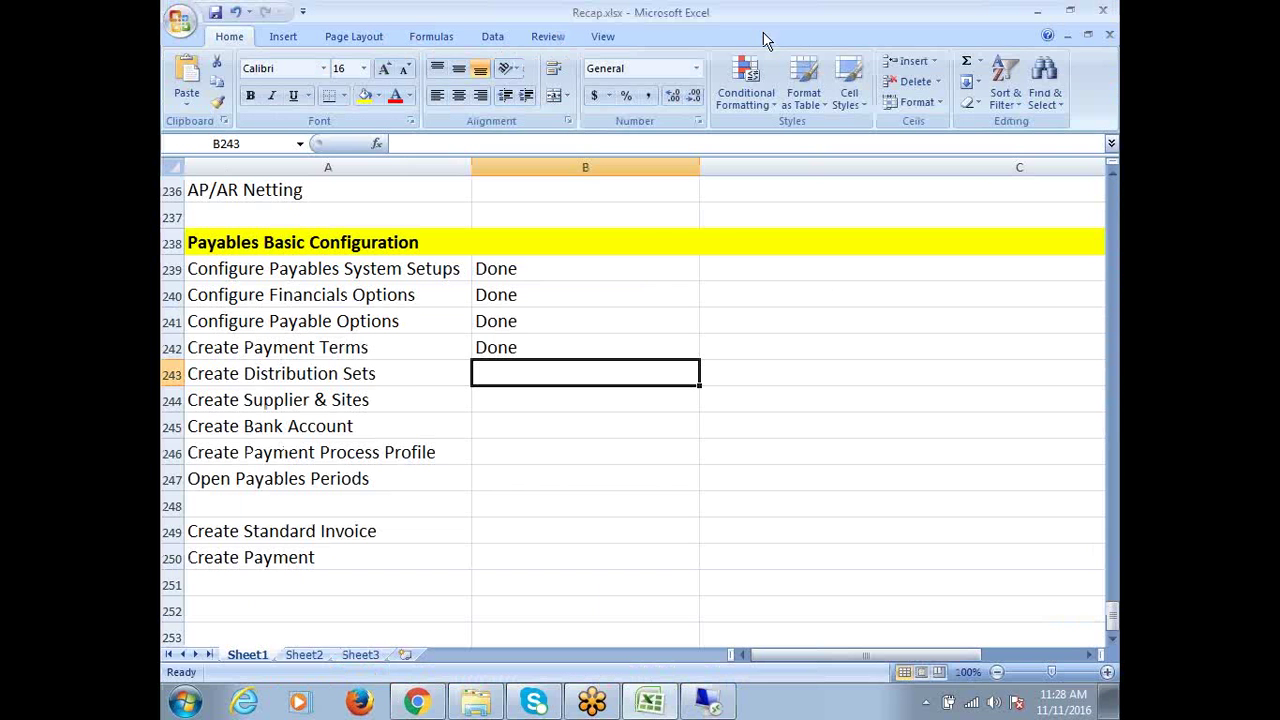
{"action": "type", "text": "d"}
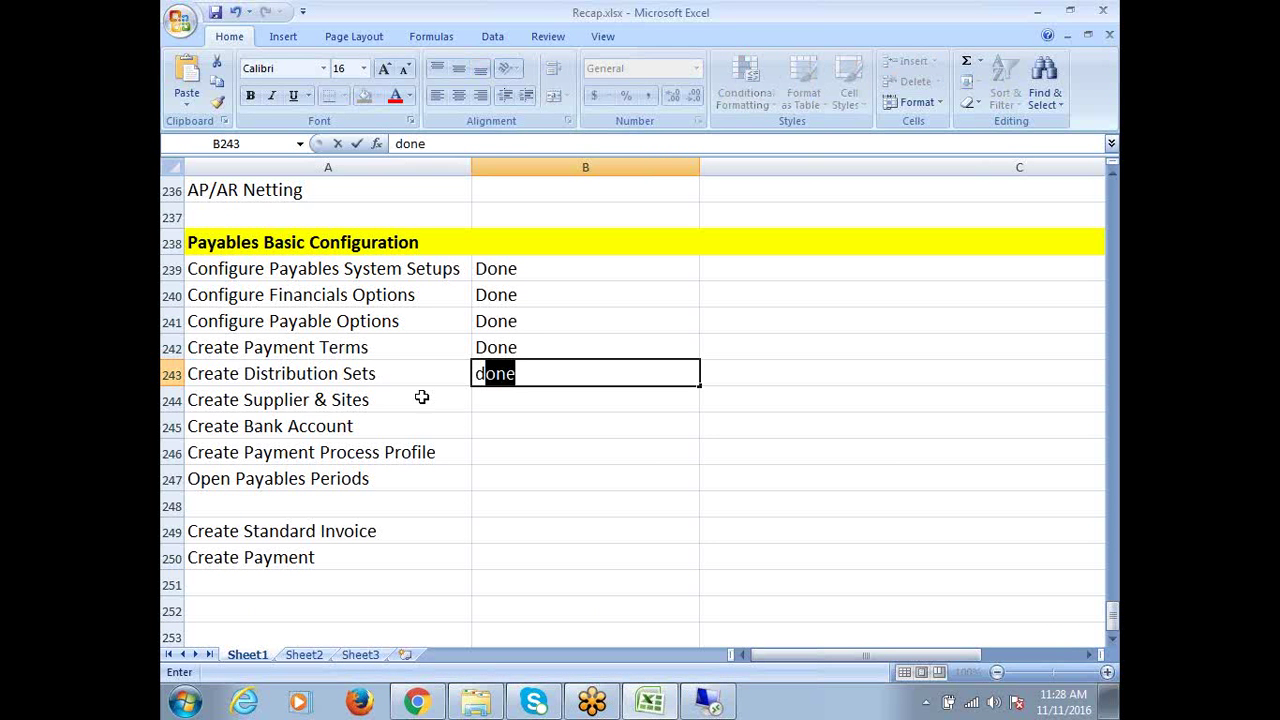
{"action": "key", "text": "Return"}
{"action": "type", "text": "d"}
{"action": "left_click", "coordinate": [394, 428]}
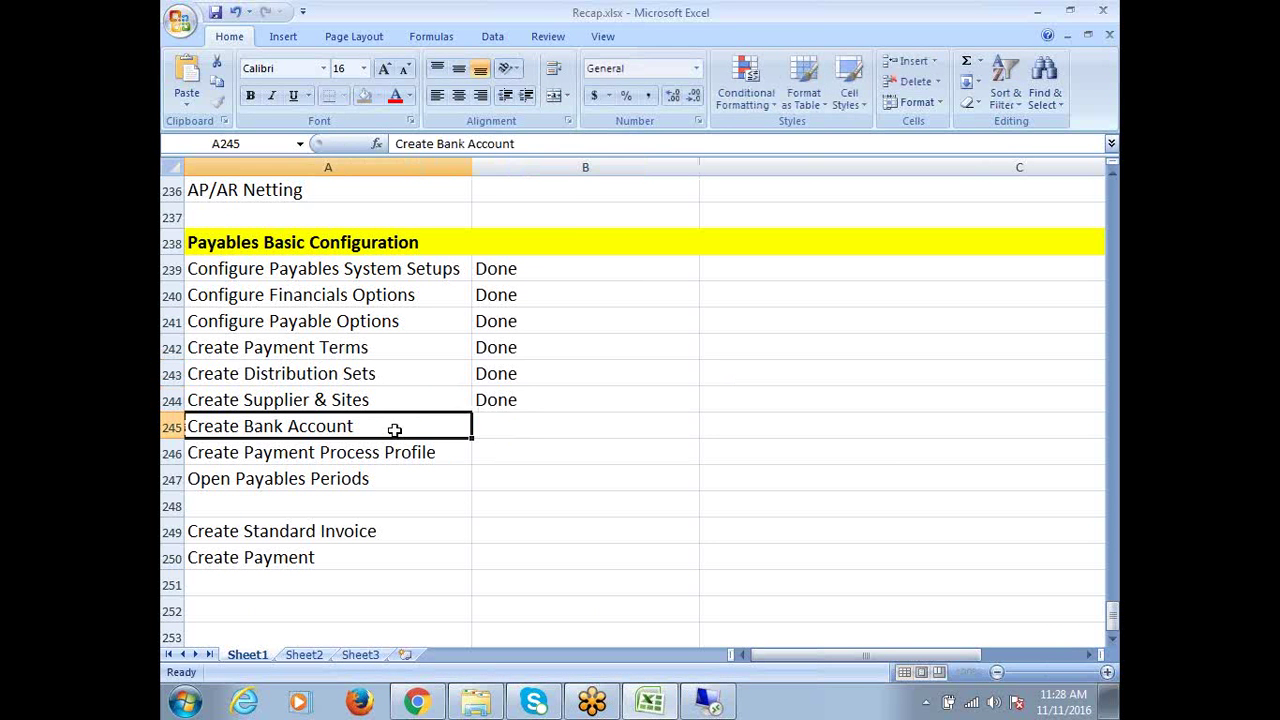
{"action": "left_click", "coordinate": [522, 432]}
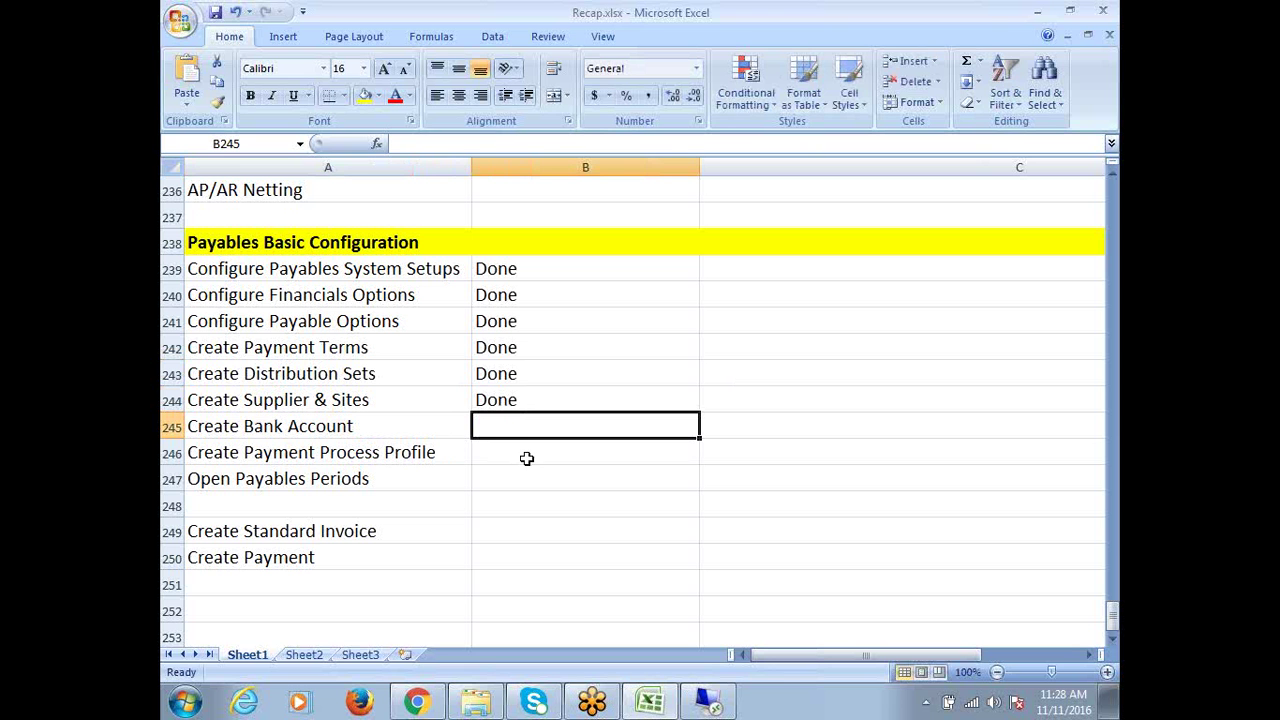
{"action": "key", "text": "ctrl+s"}
Enter Create Bank in B245 and Create Branch in B246
{"action": "left_click", "coordinate": [728, 423]}
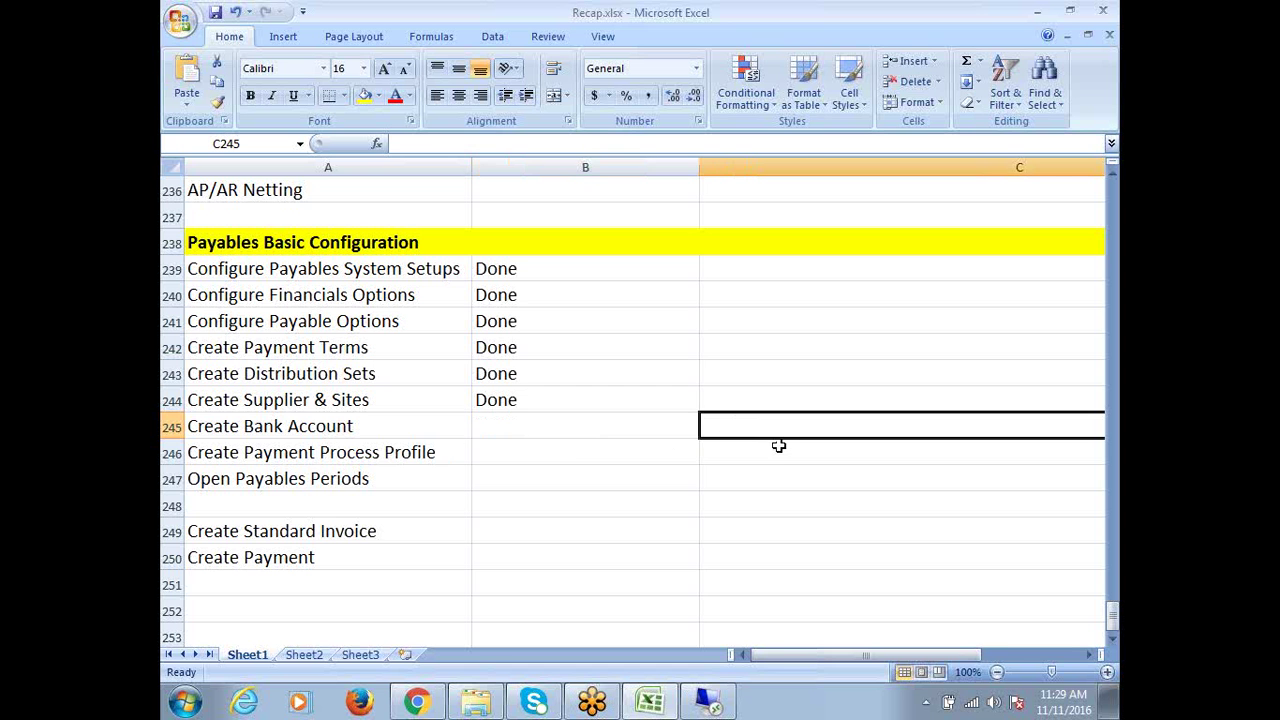
{"action": "type", "text": "Create"}
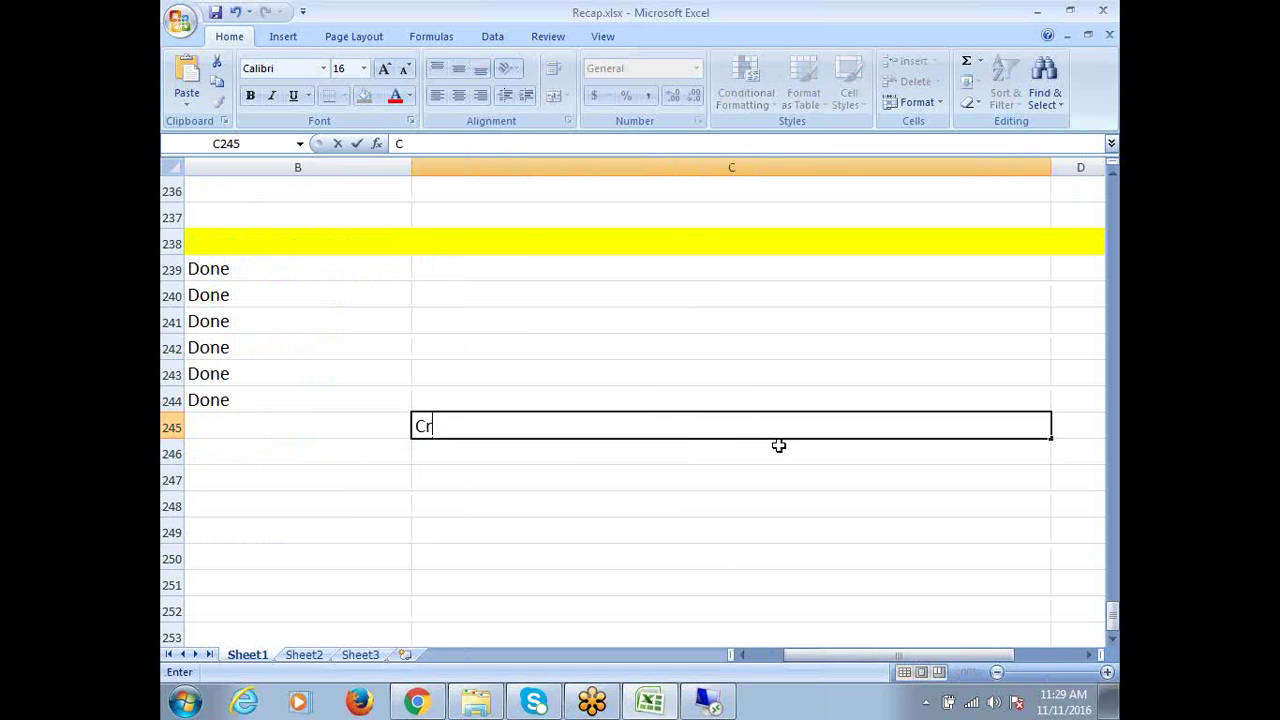
{"action": "key", "text": "BackSpace"}
{"action": "key", "text": "BackSpace"}
{"action": "key", "text": "BackSpace"}
{"action": "key", "text": "BackSpace"}
{"action": "key", "text": "BackSpace"}
{"action": "key", "text": "BackSpace"}
{"action": "key", "text": "Left"}
{"action": "key", "text": "Left"}
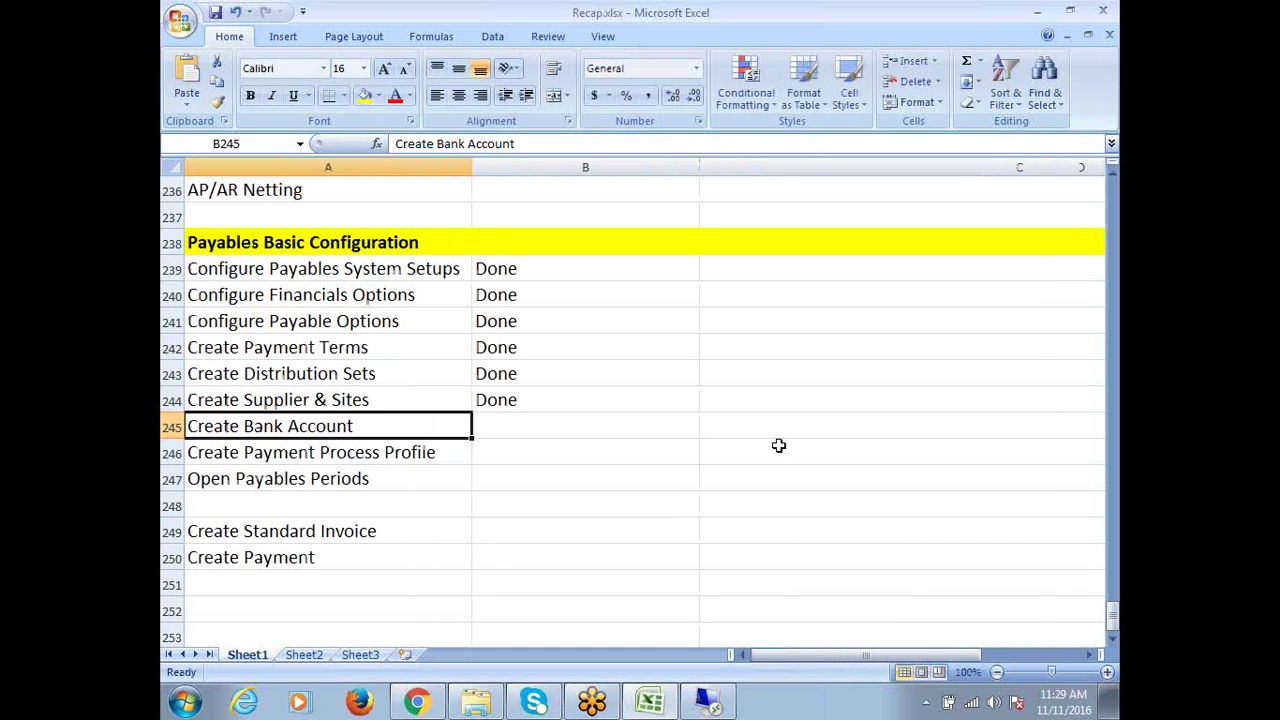
{"action": "left_click", "coordinate": [541, 427]}
{"action": "type", "text": "C"}
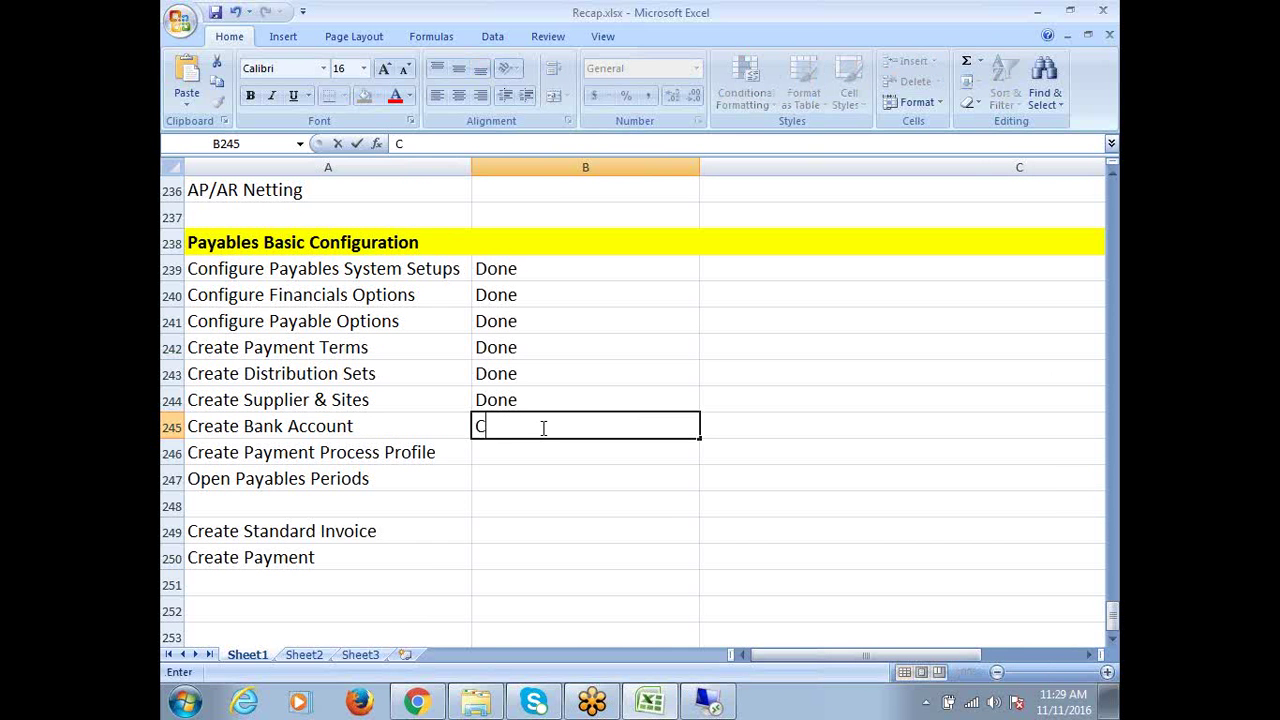
{"action": "type", "text": "reate Bank"}
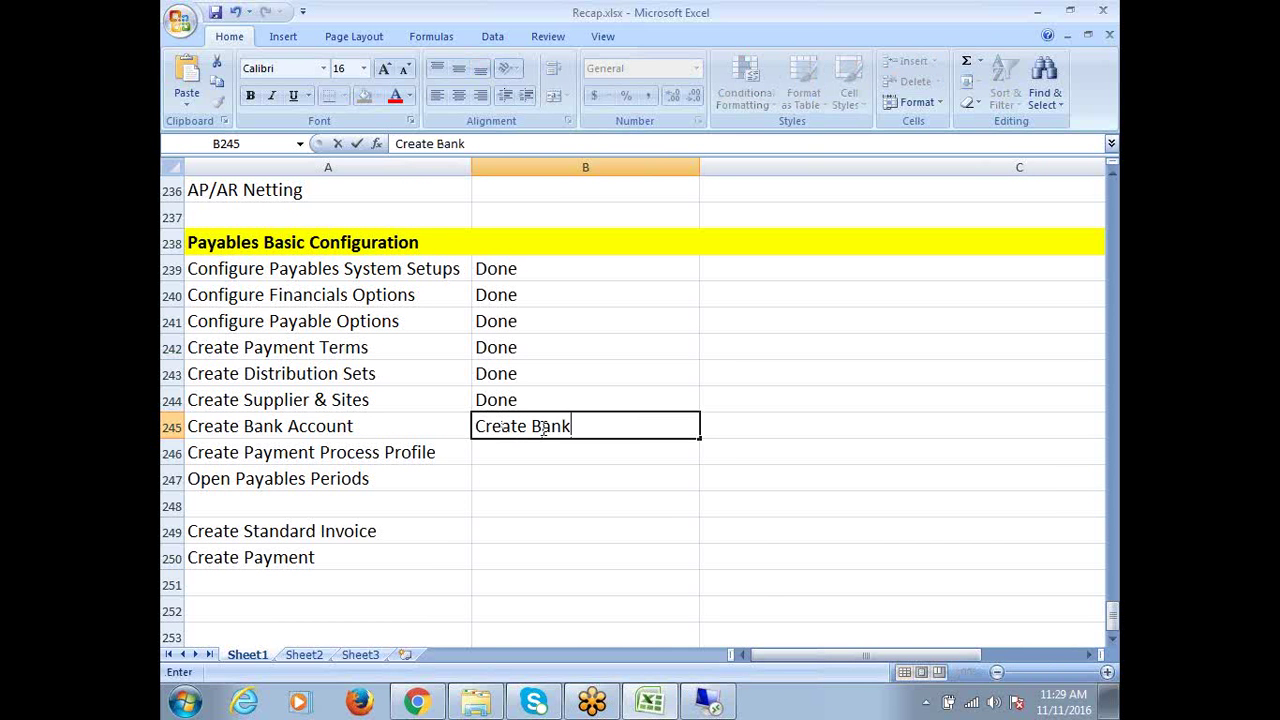
{"action": "key", "text": "Return"}
{"action": "type", "text": "Create Br"}
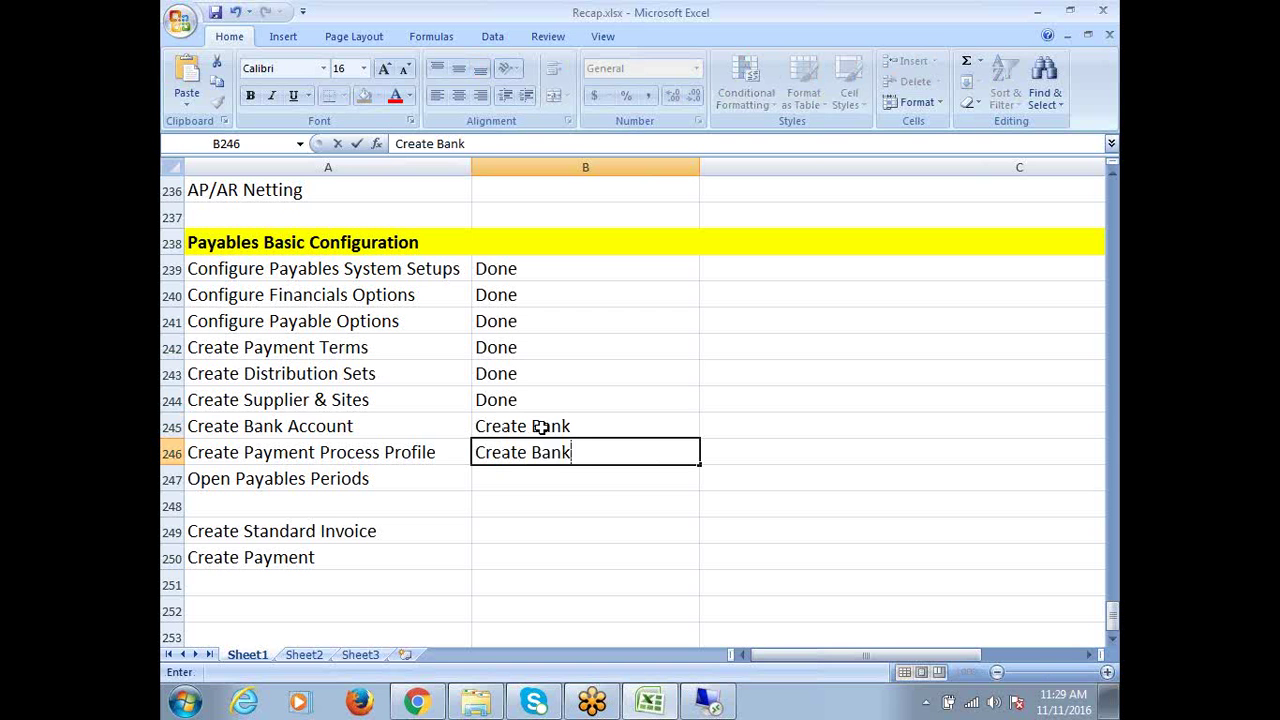
{"action": "type", "text": "anch"}
{"action": "key", "text": "Return"}
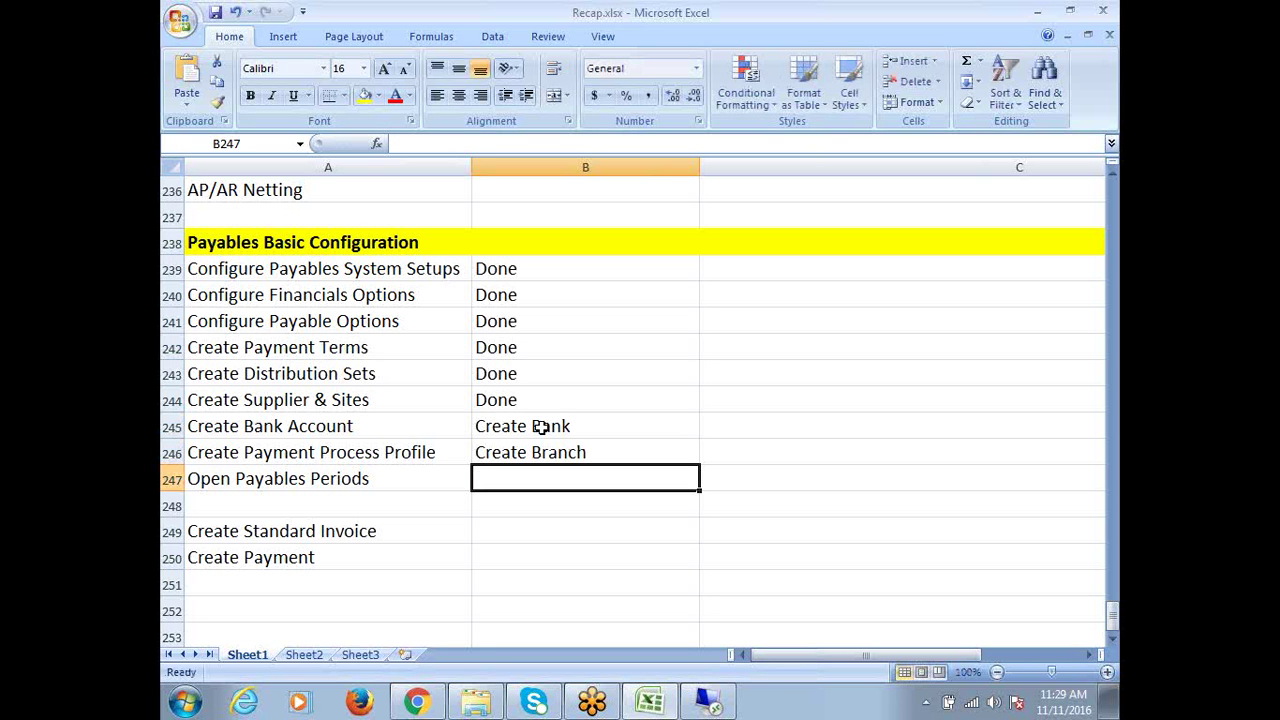
Add Set Legal Entity as Bank Account Owner, Create Bank Account and Create Payables Documents below
{"action": "type", "text": "Create"}
{"action": "key", "text": "BackSpace"}
{"action": "key", "text": "BackSpace"}
{"action": "key", "text": "BackSpace"}
{"action": "key", "text": "BackSpace"}
{"action": "key", "text": "BackSpace"}
{"action": "key", "text": "BackSpace"}
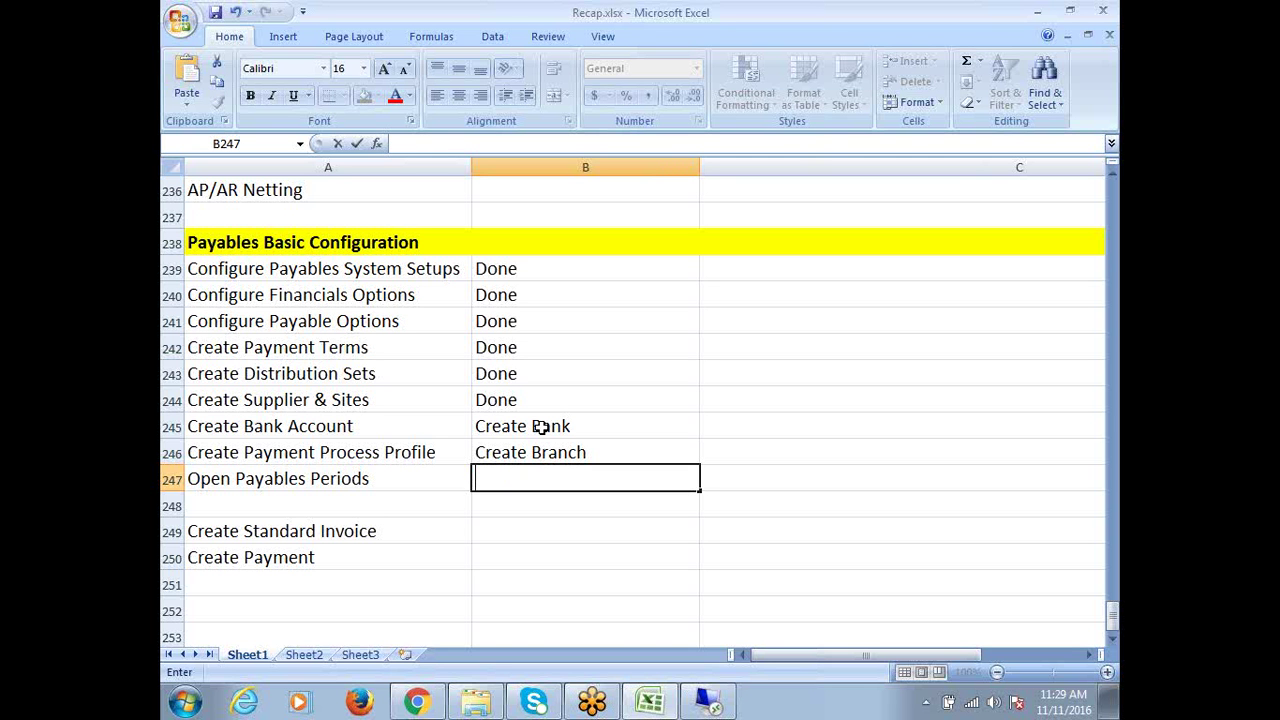
{"action": "type", "text": "Set Legal"}
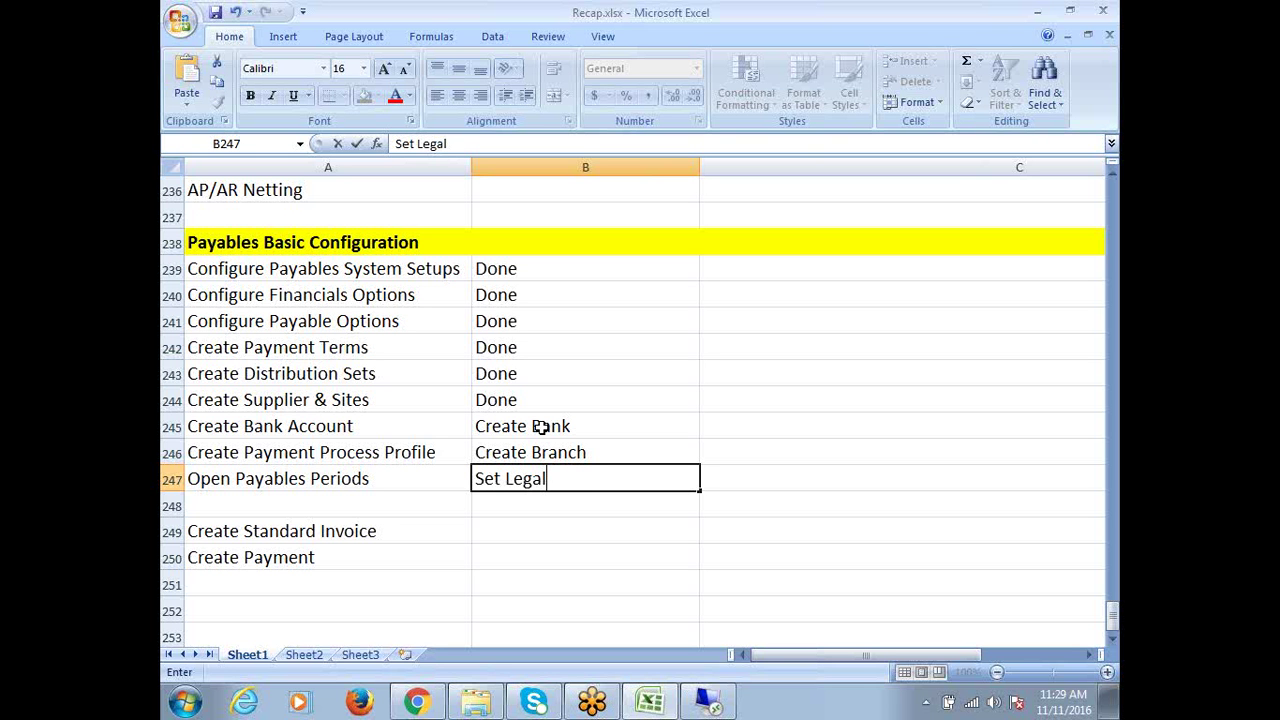
{"action": "type", "text": " Entity"}
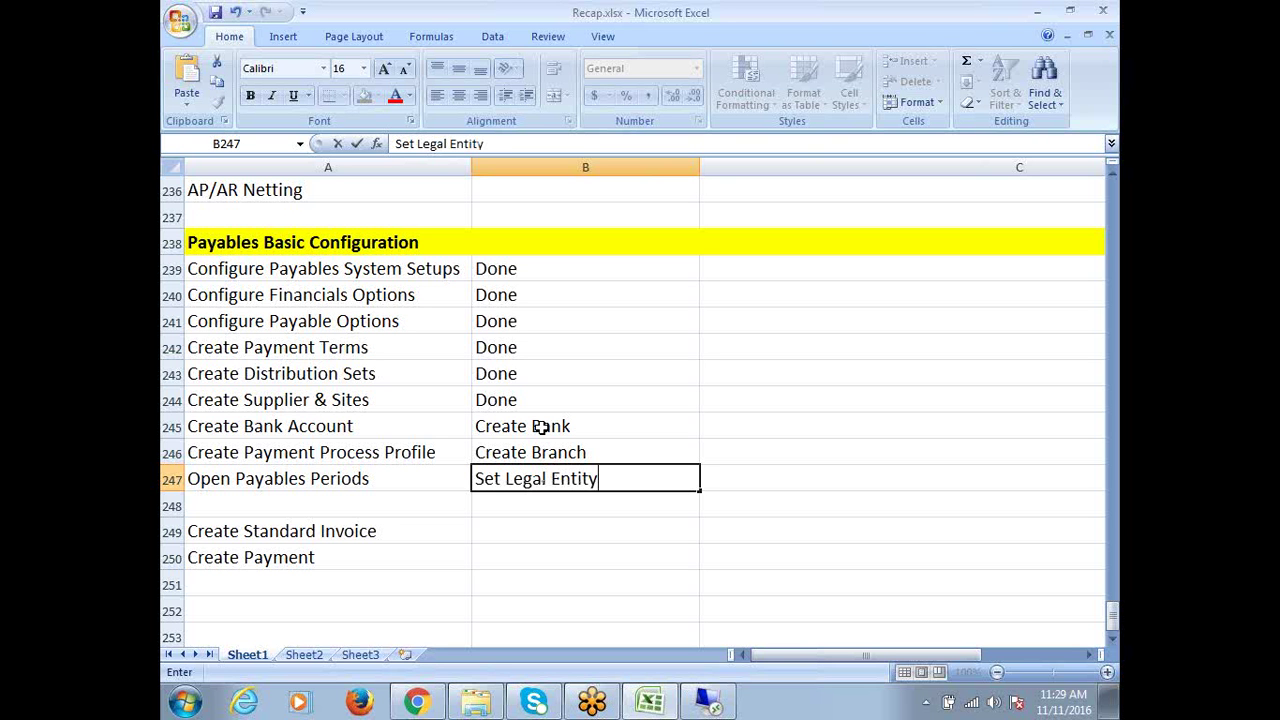
{"action": "type", "text": " as Bank"}
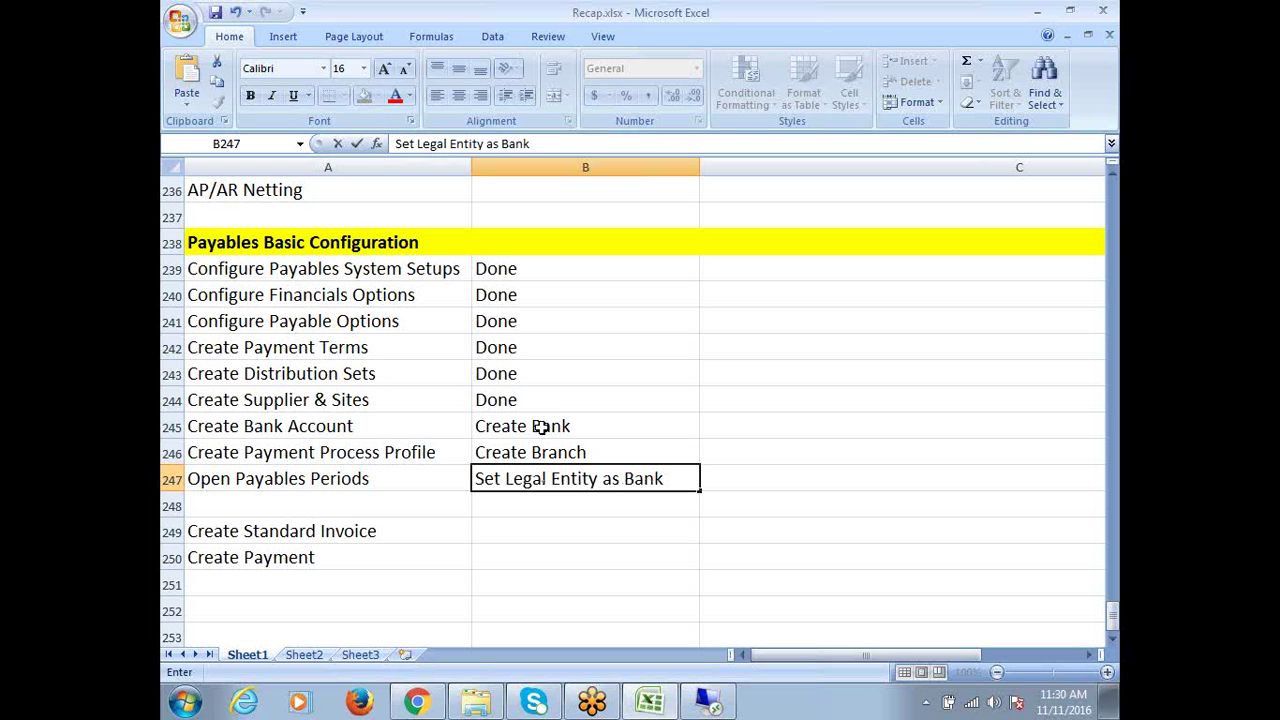
{"action": "type", "text": " Account Owner"}
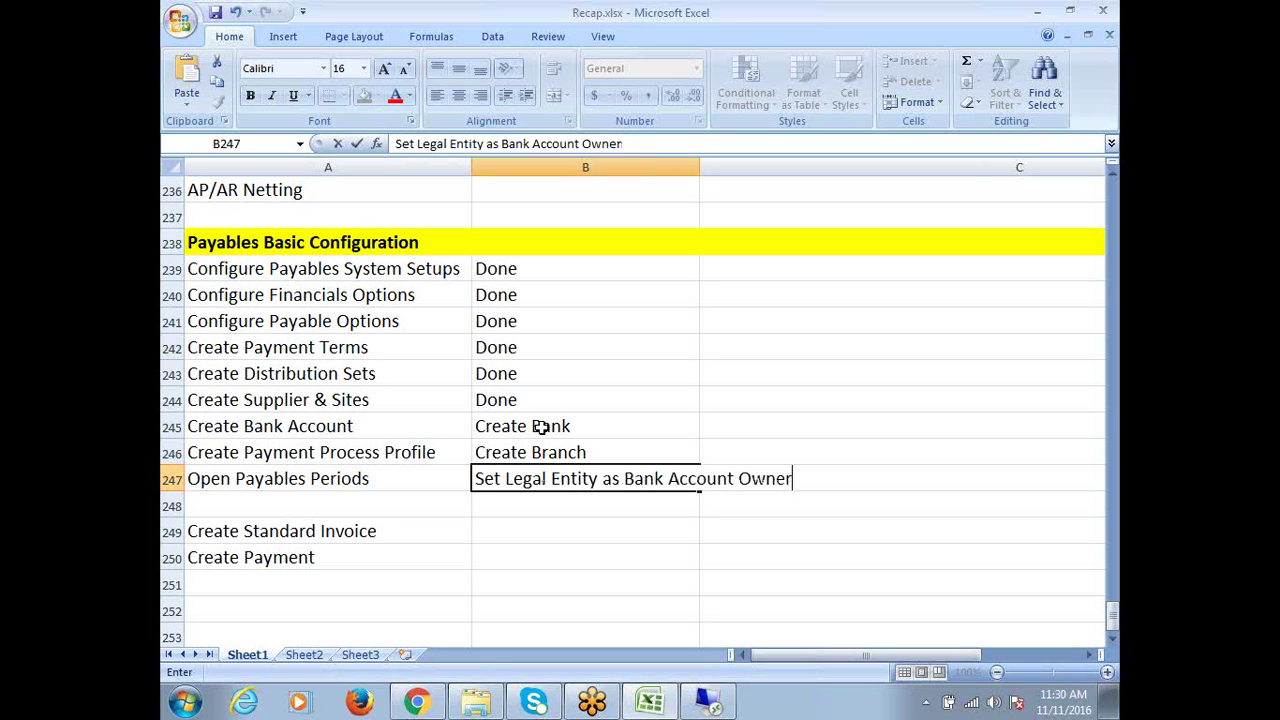
{"action": "key", "text": "Return"}
{"action": "type", "text": "C"}
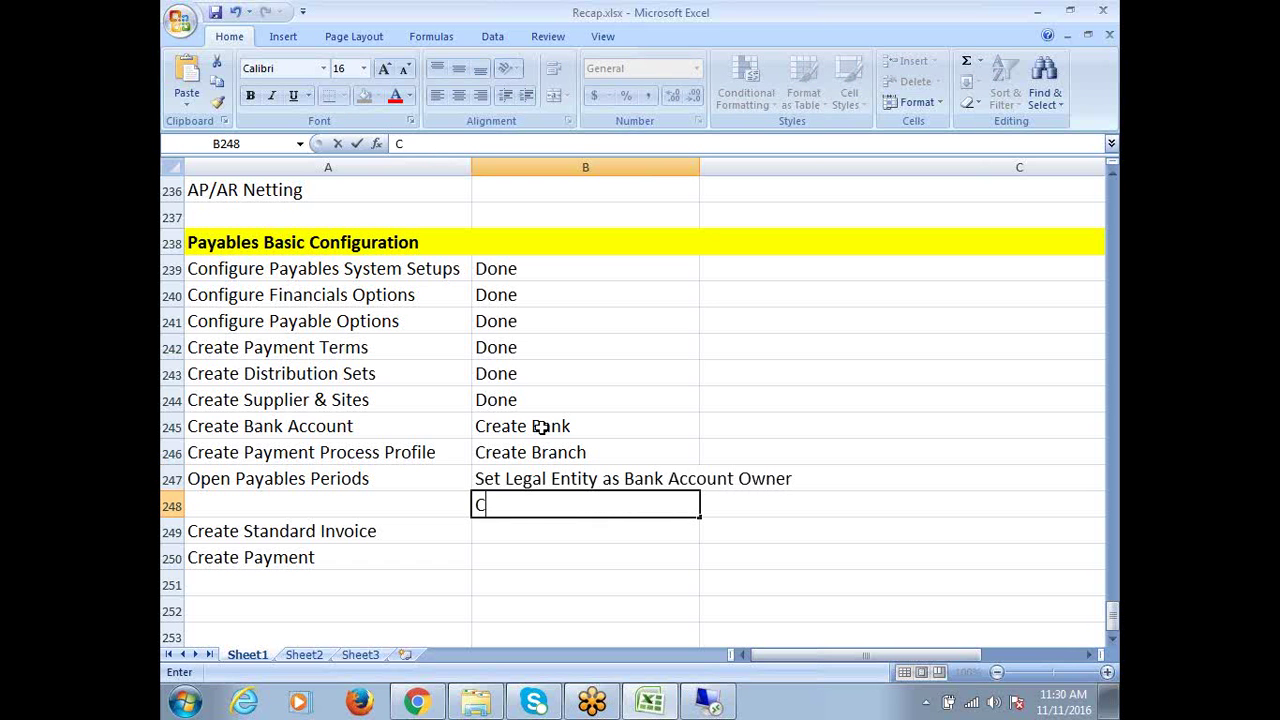
{"action": "type", "text": "reate Ban"}
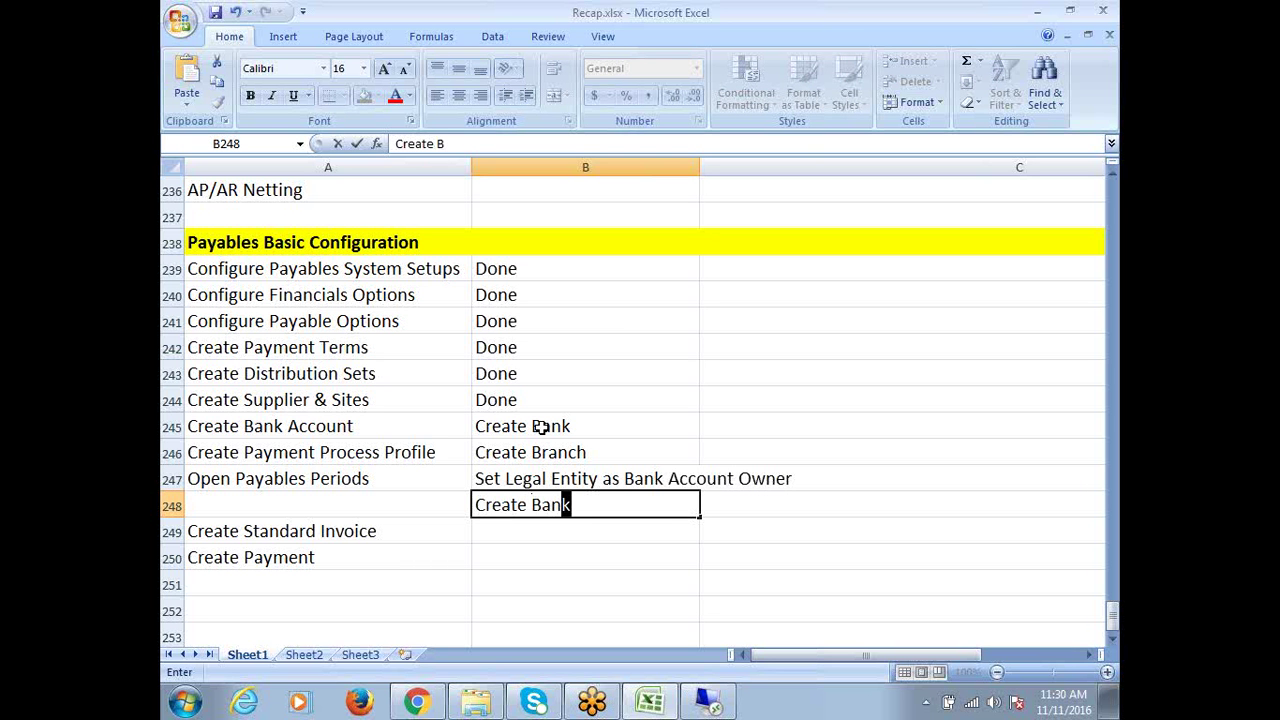
{"action": "type", "text": "k Account"}
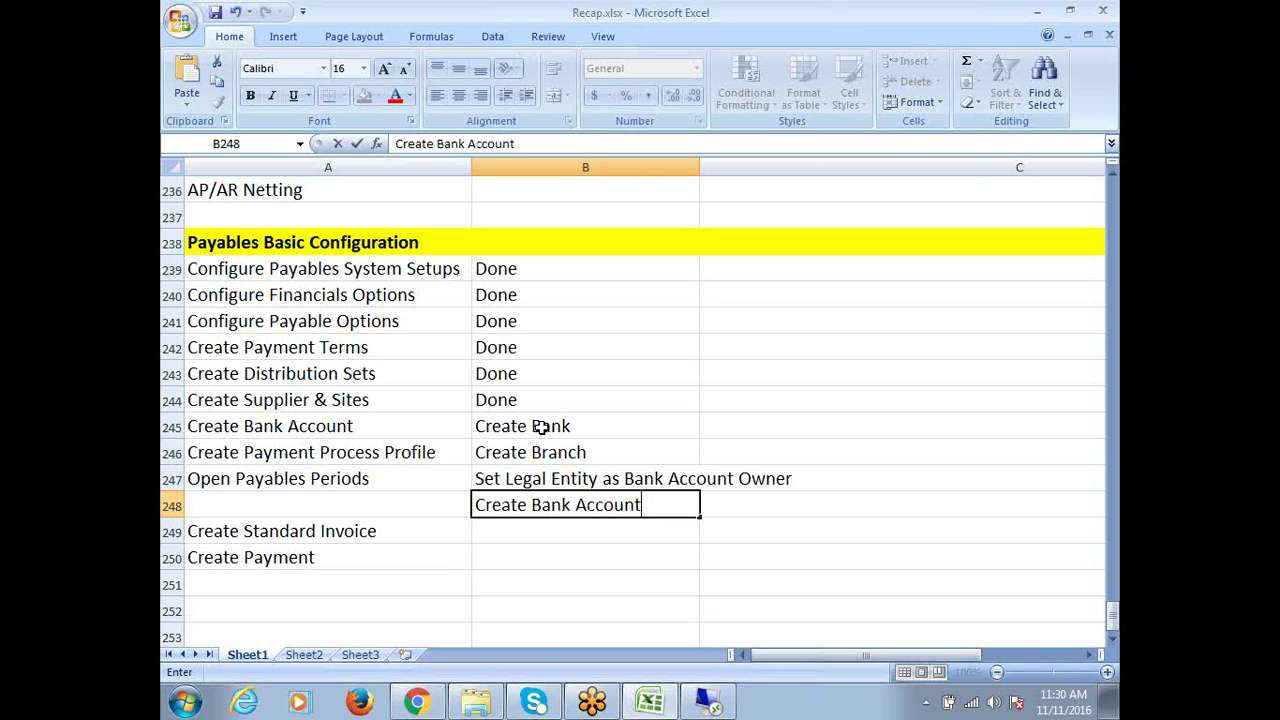
{"action": "key", "text": "Return"}
{"action": "type", "text": "Create "}
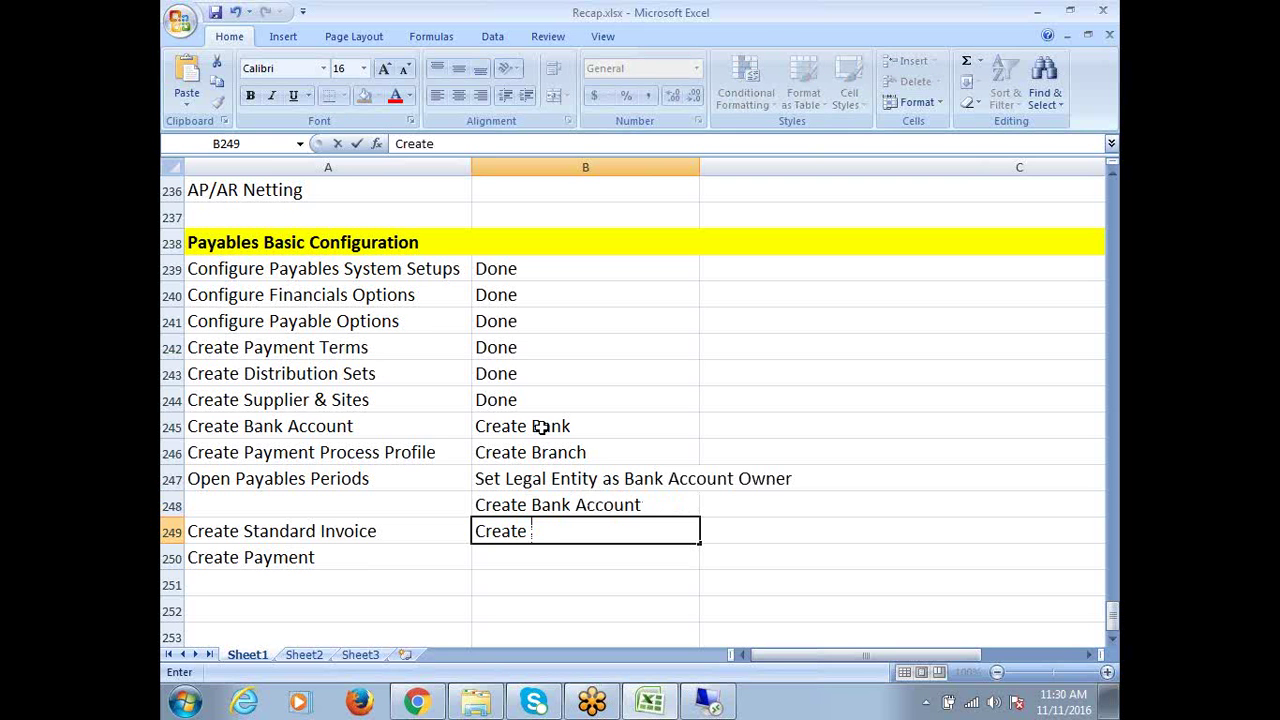
{"action": "type", "text": "Payables "}
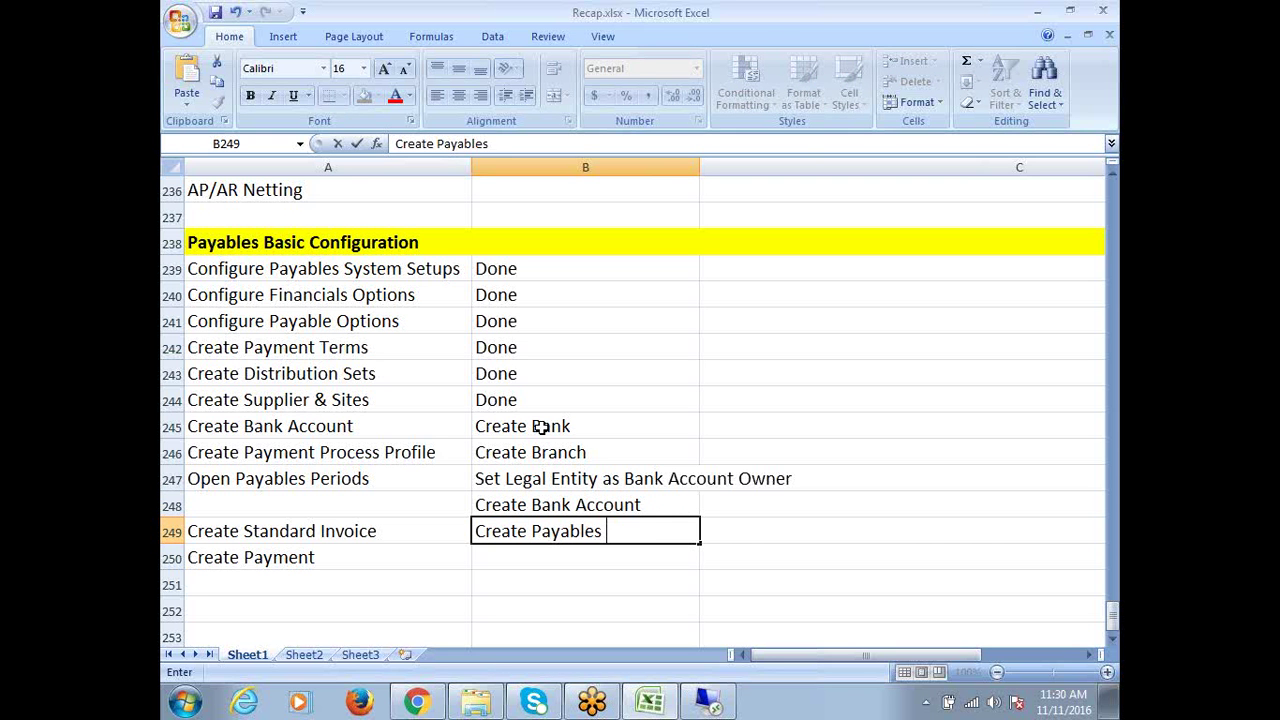
{"action": "type", "text": "Documents"}
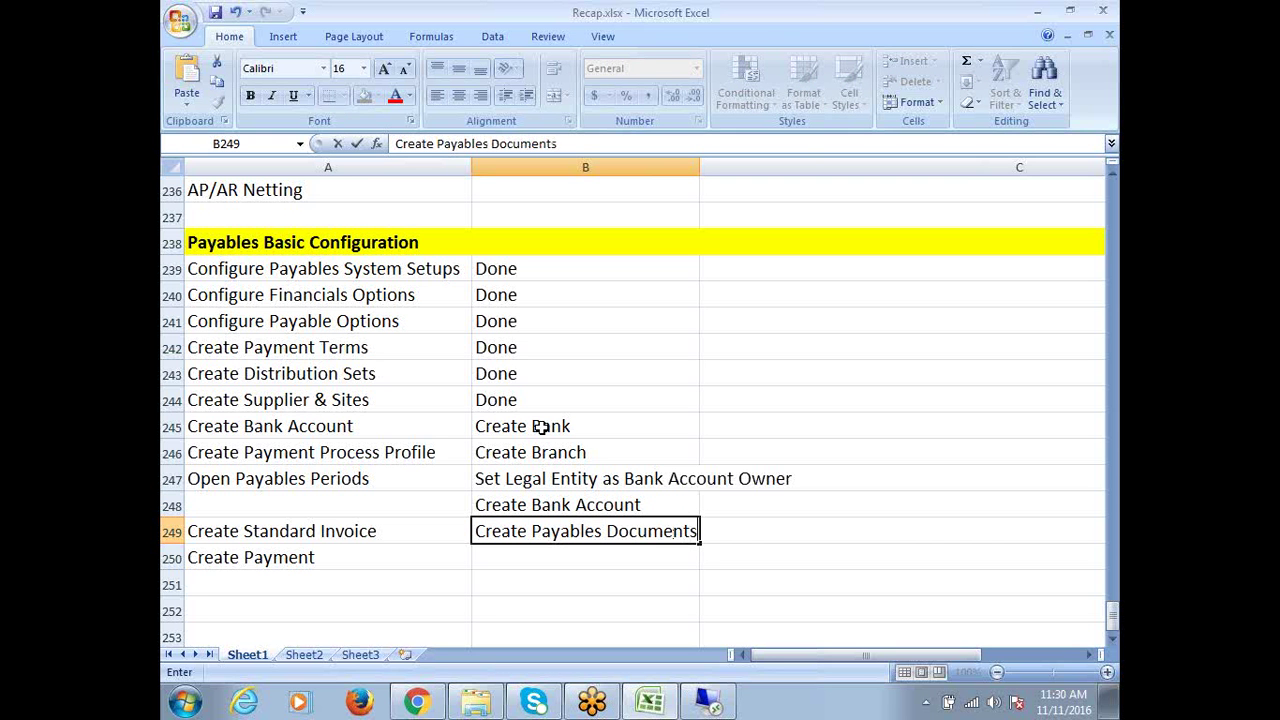
{"action": "key", "text": "Return"}
{"action": "type", "text": "Crea"}
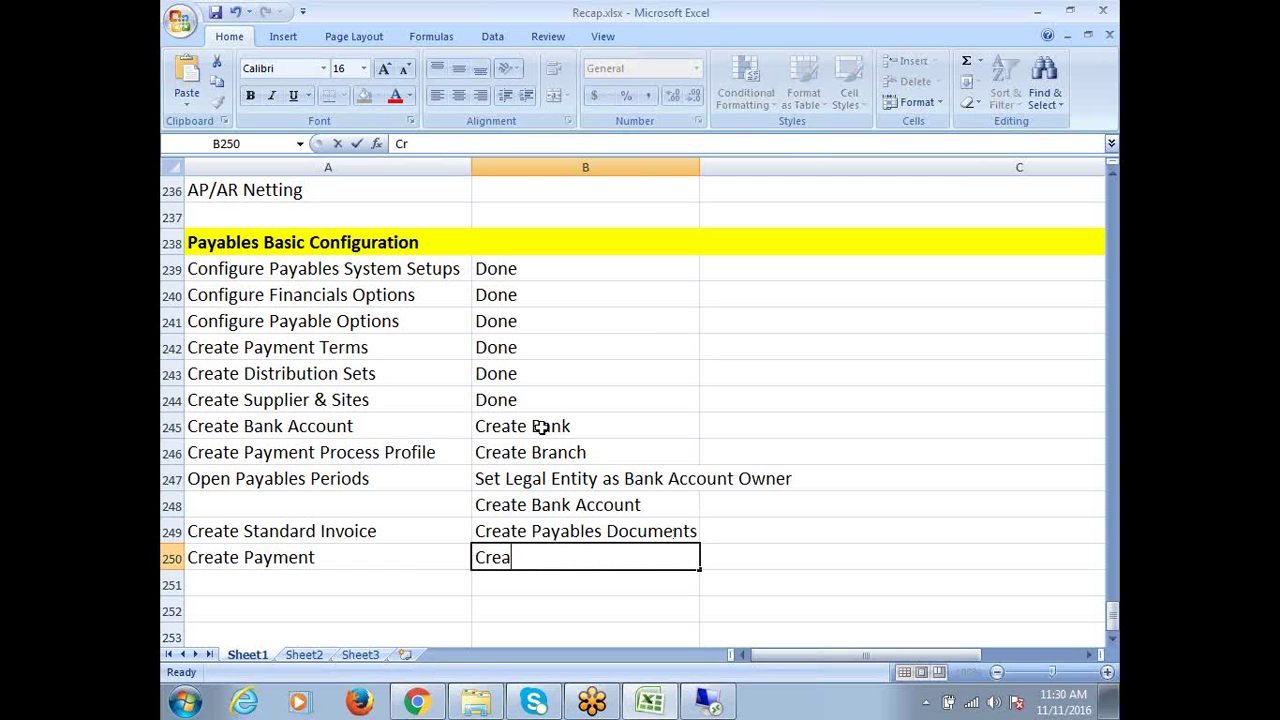
{"action": "type", "text": "te Payment"}
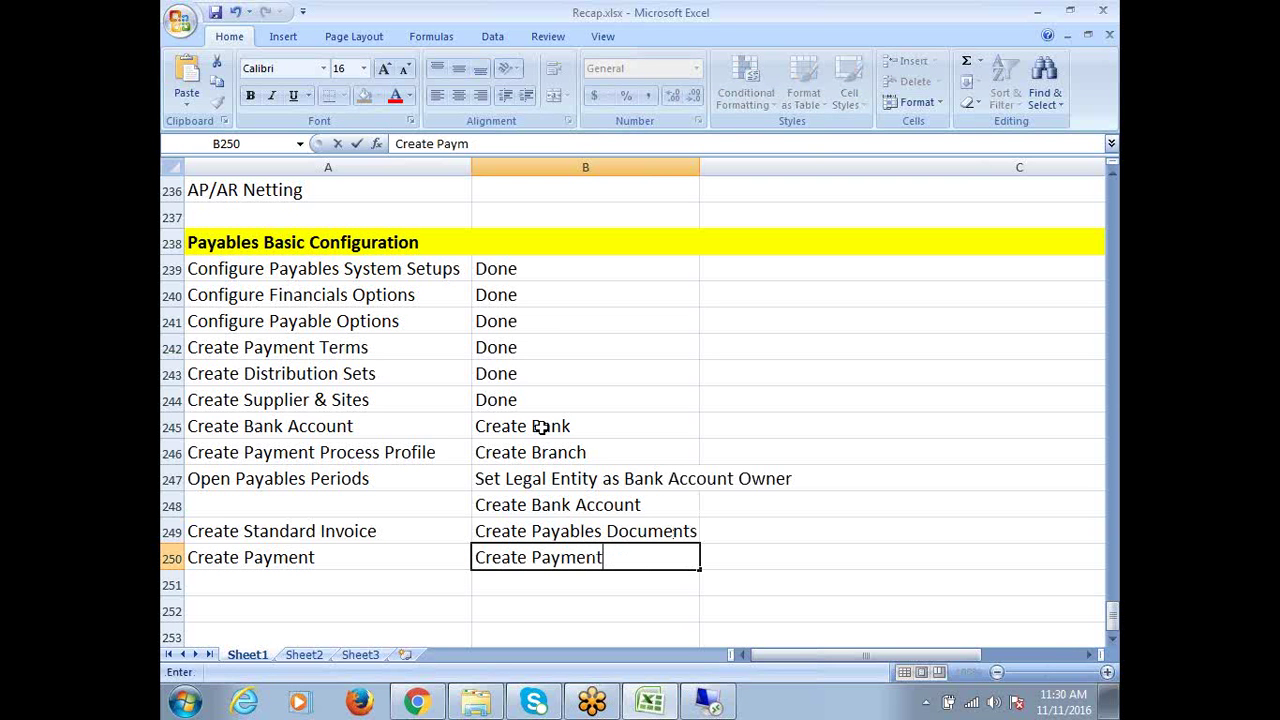
{"action": "type", "text": " pRO"}
{"action": "key", "text": "BackSpace"}
{"action": "key", "text": "BackSpace"}
{"action": "key", "text": "BackSpace"}
{"action": "key", "text": "BackSpace"}
{"action": "key", "text": "BackSpace"}
{"action": "key", "text": "BackSpace"}
{"action": "key", "text": "BackSpace"}
{"action": "key", "text": "BackSpace"}
{"action": "key", "text": "BackSpace"}
{"action": "key", "text": "BackSpace"}
{"action": "key", "text": "BackSpace"}
{"action": "key", "text": "BackSpace"}
{"action": "key", "text": "BackSpace"}
{"action": "key", "text": "BackSpace"}
{"action": "key", "text": "BackSpace"}
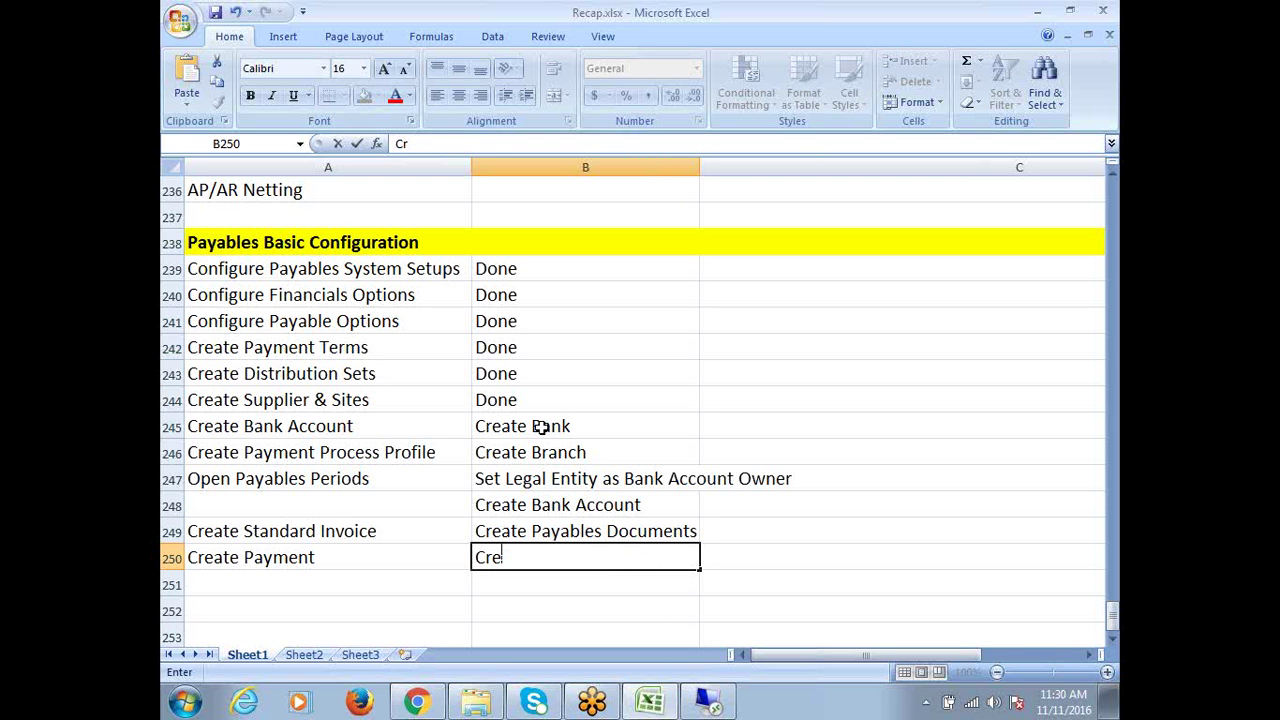
{"action": "key", "text": "BackSpace"}
{"action": "key", "text": "BackSpace"}
{"action": "key", "text": "BackSpace"}
Save Recap.xlsx with the new steps in B245:B249 and switch back to Oracle Applications
{"action": "left_click_drag", "start_coordinate": [540, 427], "coordinate": [565, 531]}
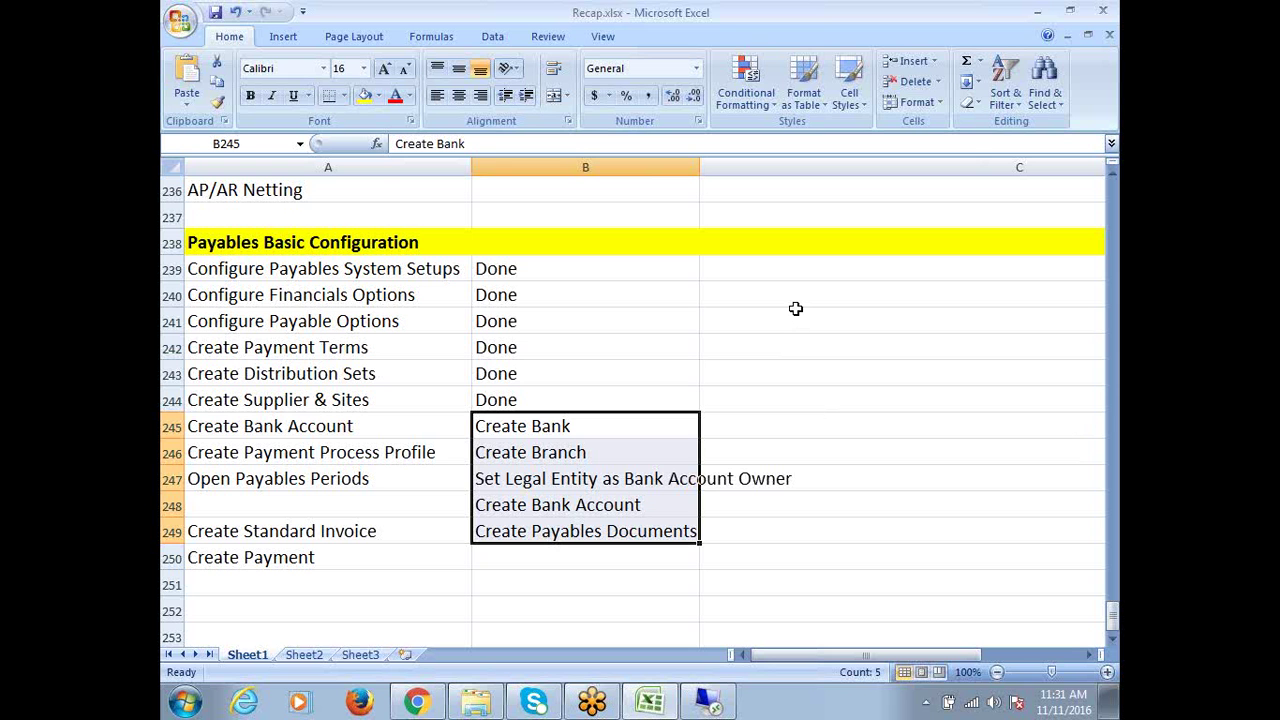
{"action": "key", "text": "ctrl+s"}
{"action": "left_click", "coordinate": [490, 508]}
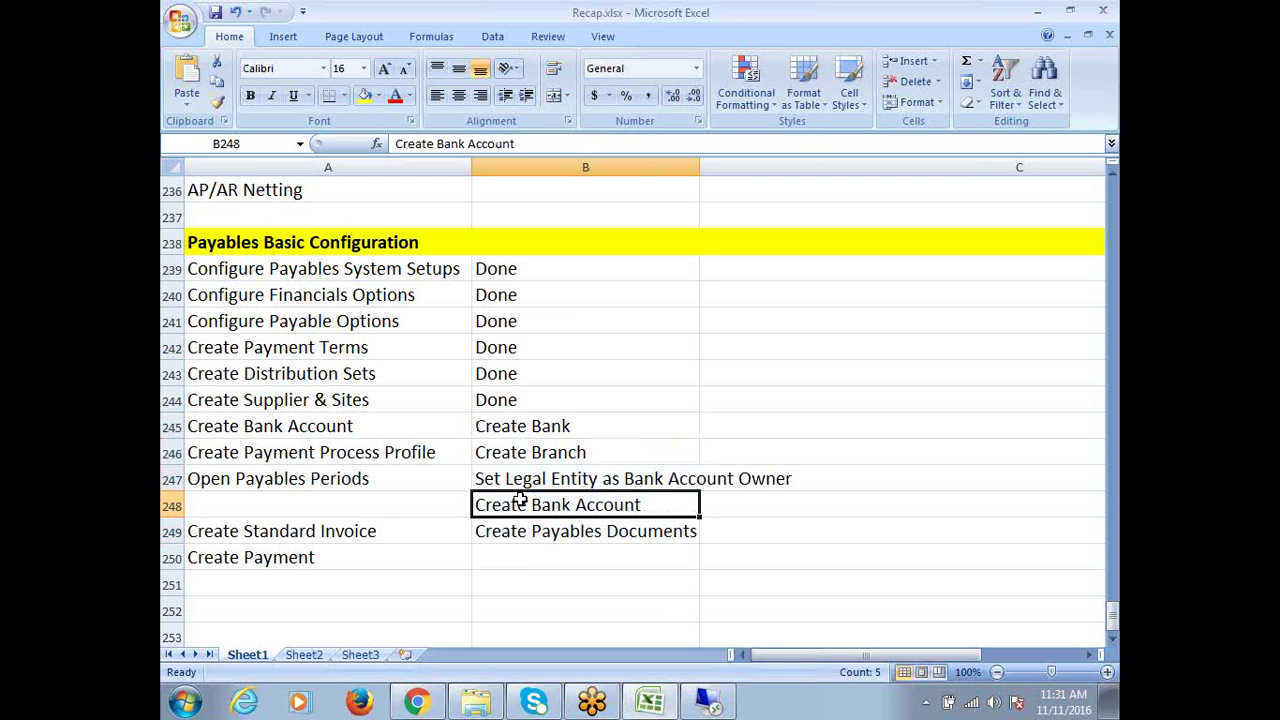
{"action": "left_click", "coordinate": [550, 542]}
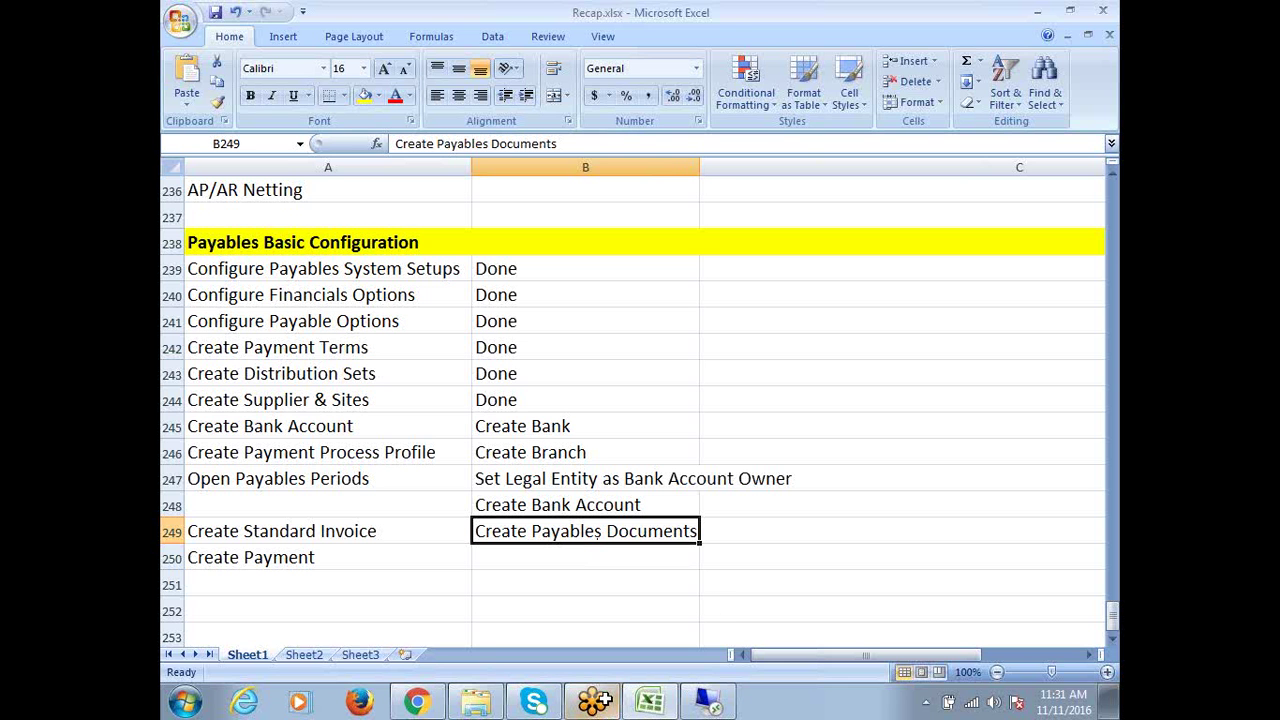
{"action": "left_click", "coordinate": [711, 704]}
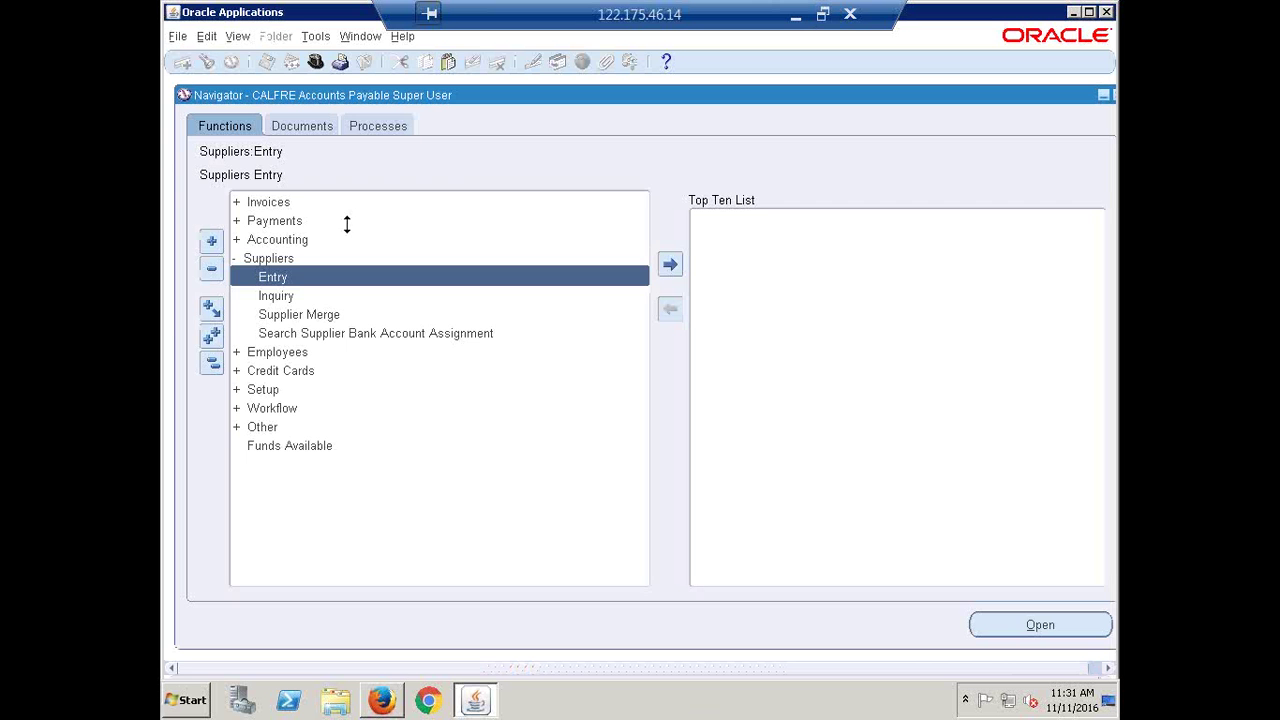
Collapse the Navigator's functions list, minimize the Oracle session, and switch to the Recap workbook
{"action": "left_click", "coordinate": [212, 363]}
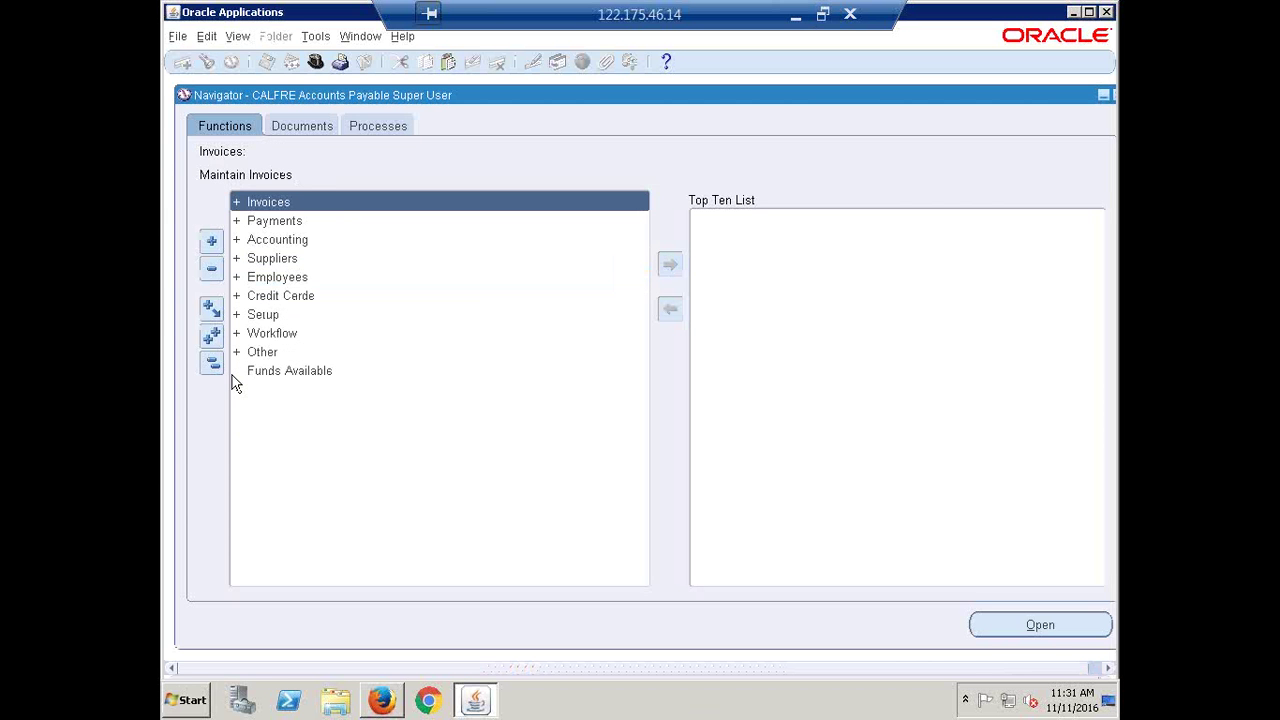
{"action": "left_click", "coordinate": [795, 14]}
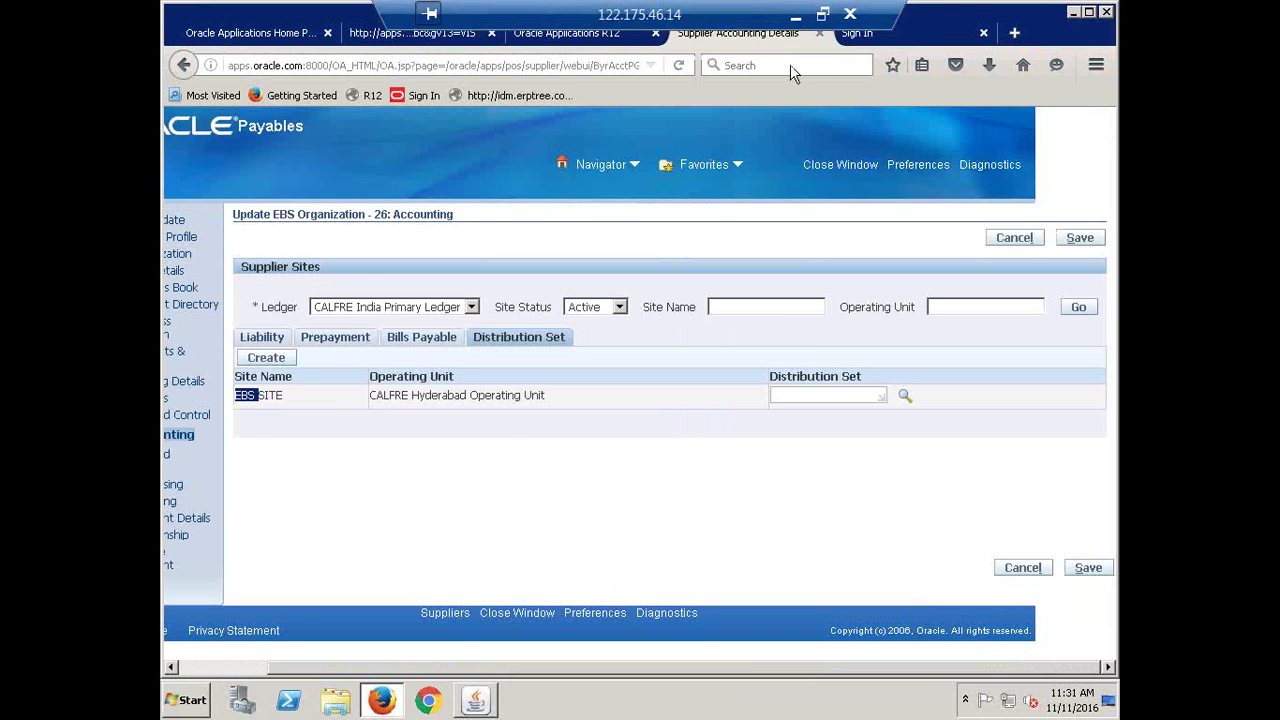
{"action": "key", "text": "alt+Tab"}
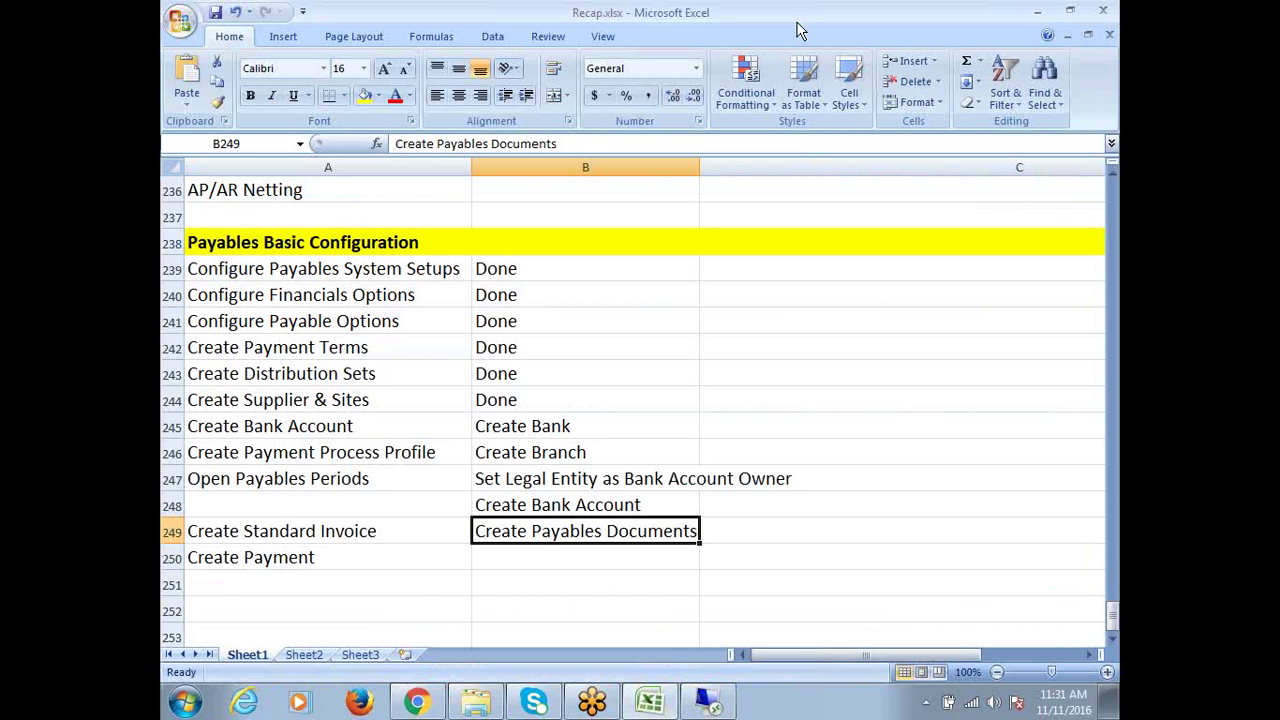
In Recap.xlsx, find Create Bank Account's first sub-step, Create Bank, then go back to Oracle Payables
{"action": "left_click", "coordinate": [576, 479]}
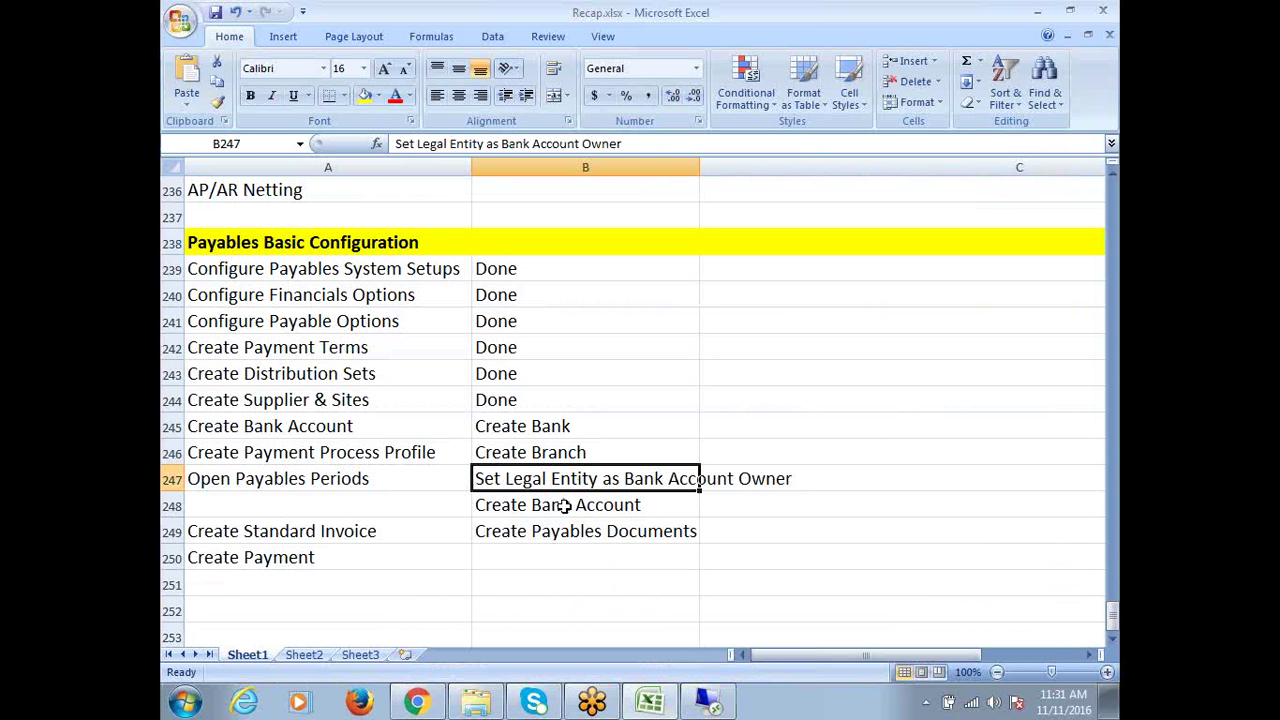
{"action": "left_click_drag", "start_coordinate": [240, 275], "coordinate": [238, 472]}
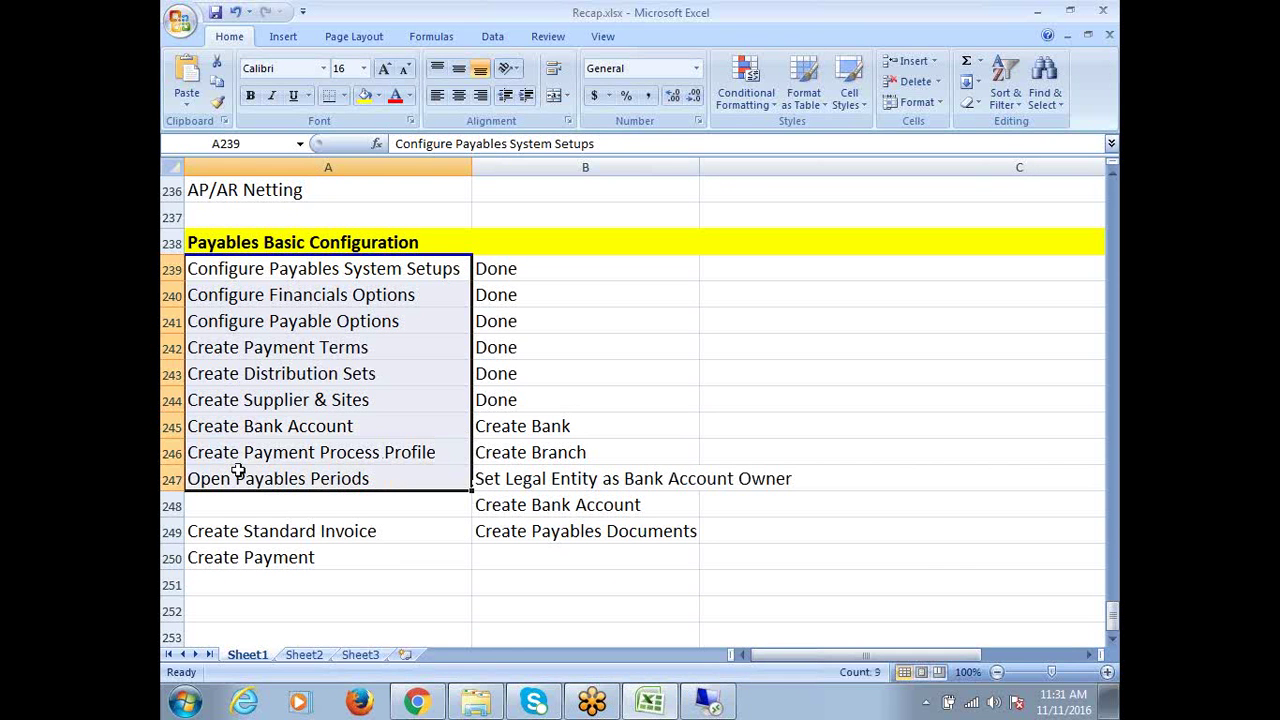
{"action": "left_click", "coordinate": [305, 426]}
{"action": "left_click", "coordinate": [535, 426]}
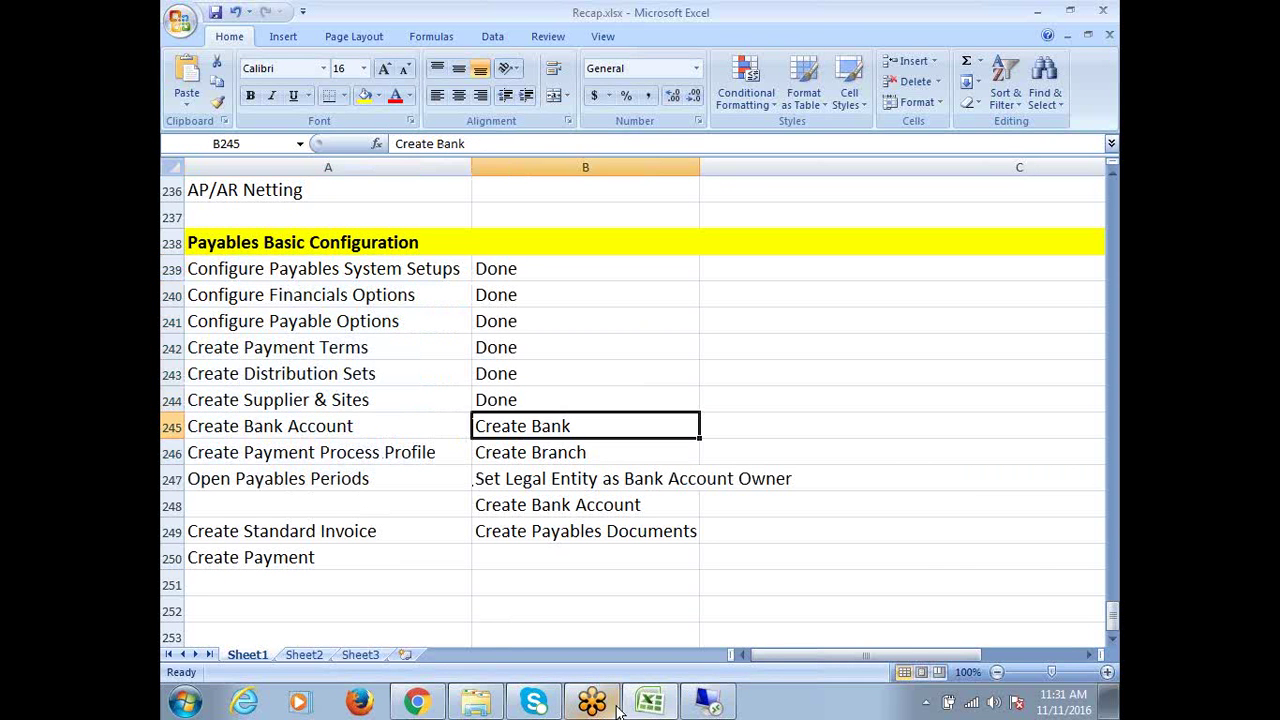
{"action": "left_click", "coordinate": [708, 702]}
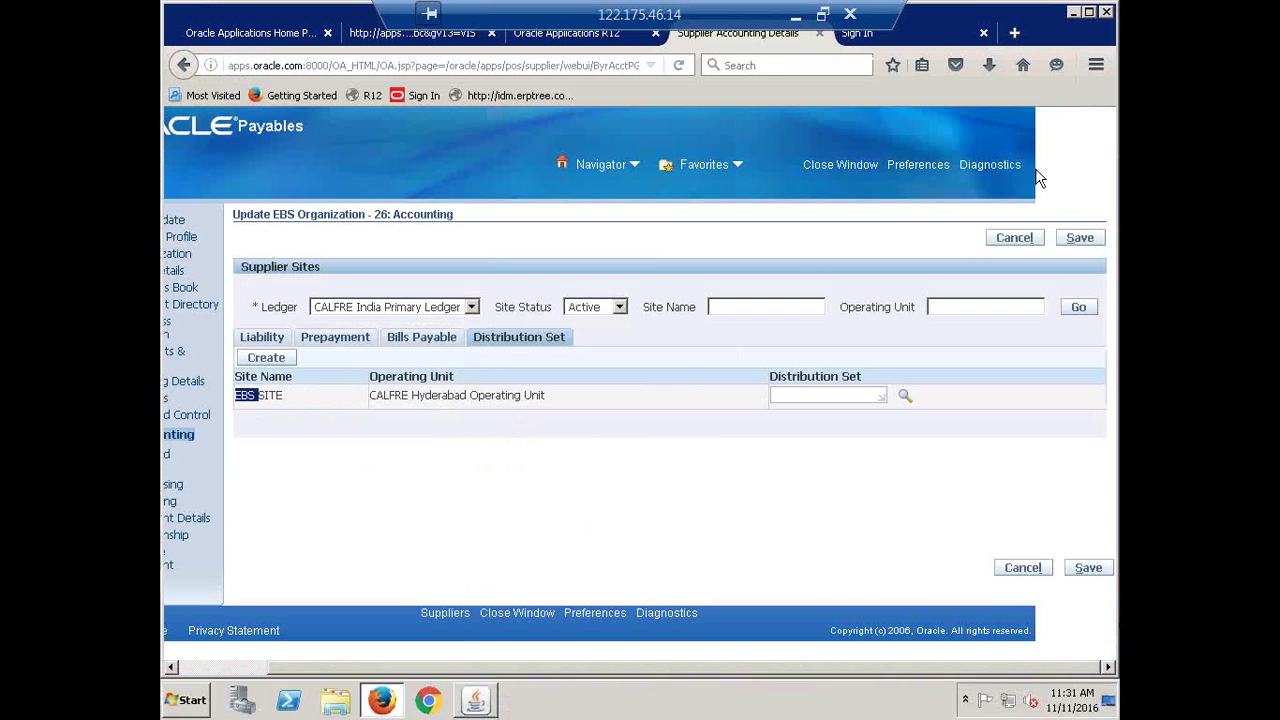
In the Navigator, expand Setup > Payment to reach Banks and Bank Branches
{"action": "left_click", "coordinate": [470, 702]}
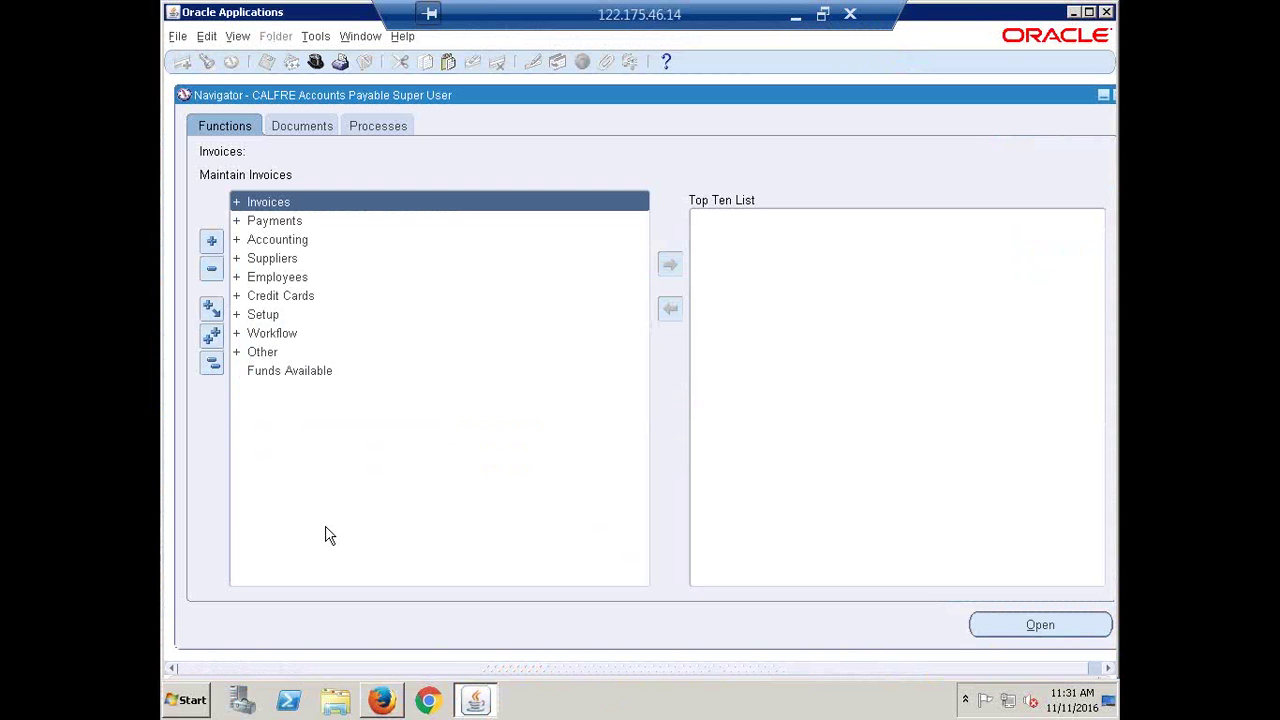
{"action": "left_click", "coordinate": [265, 316]}
{"action": "key", "text": "Right"}
{"action": "key", "text": "Down"}
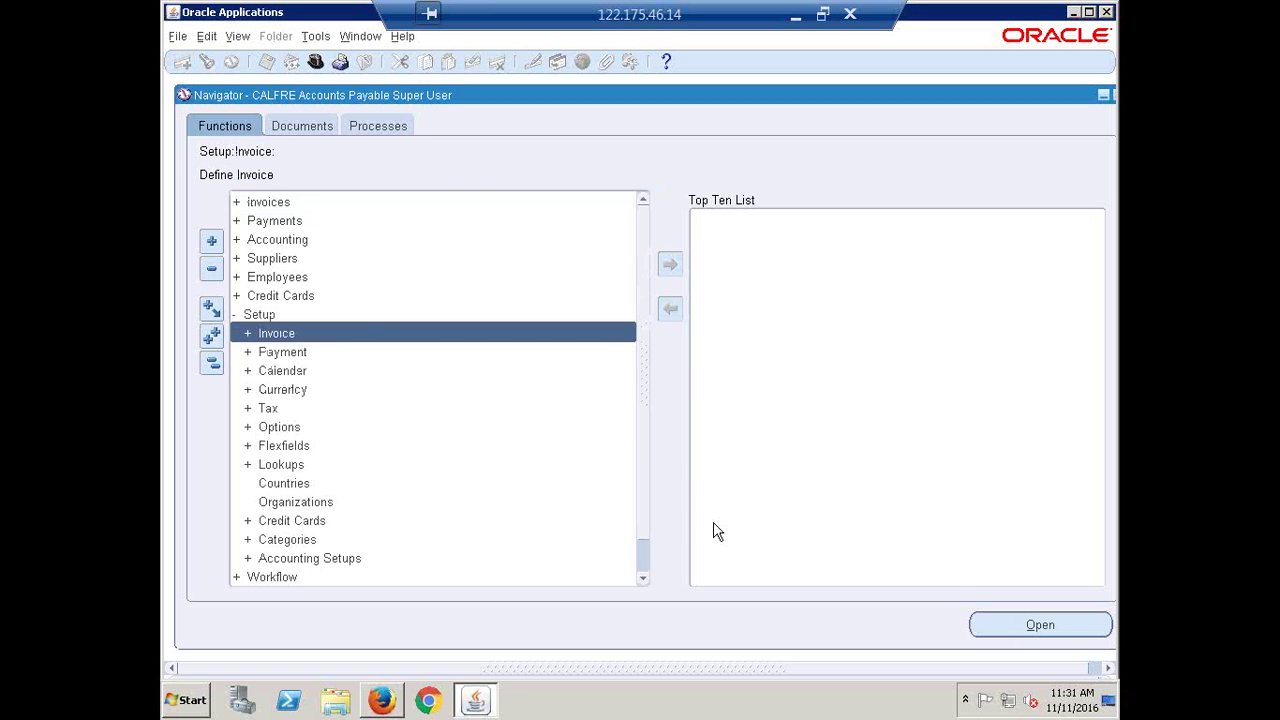
{"action": "key", "text": "Down"}
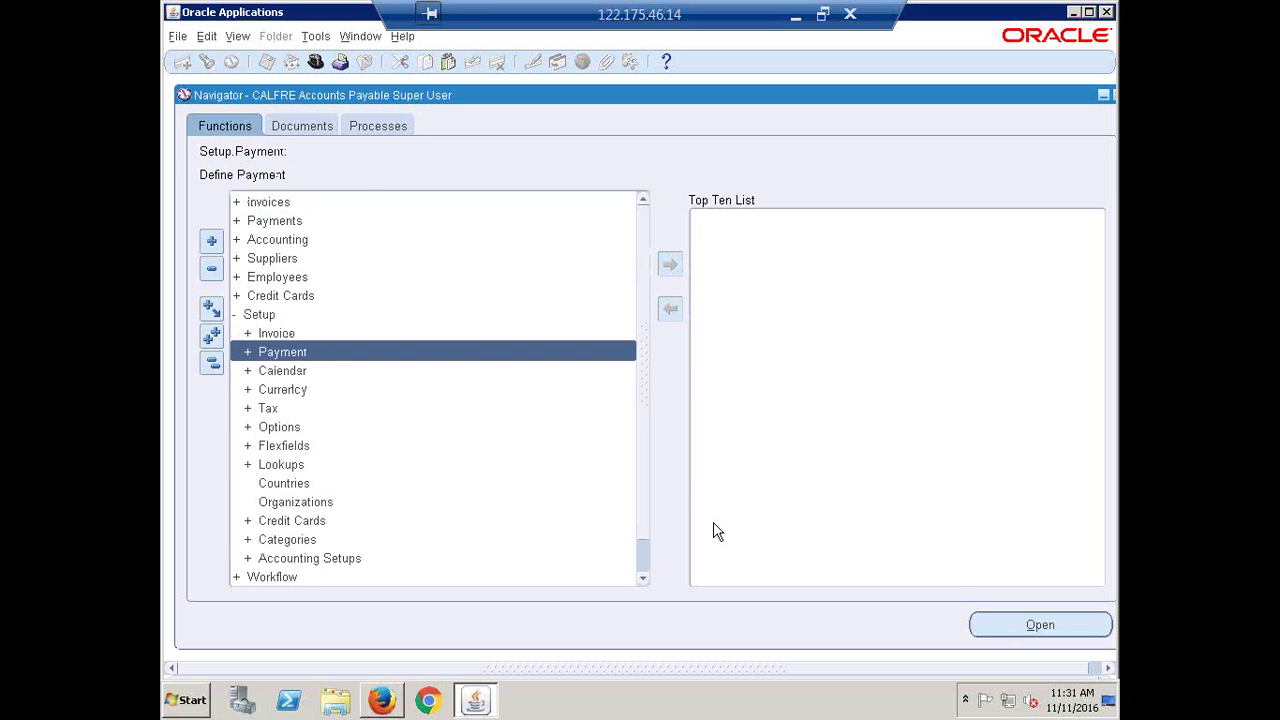
{"action": "key", "text": "Right"}
{"action": "key", "text": "Down"}
{"action": "key", "text": "Down"}
{"action": "key", "text": "Down"}
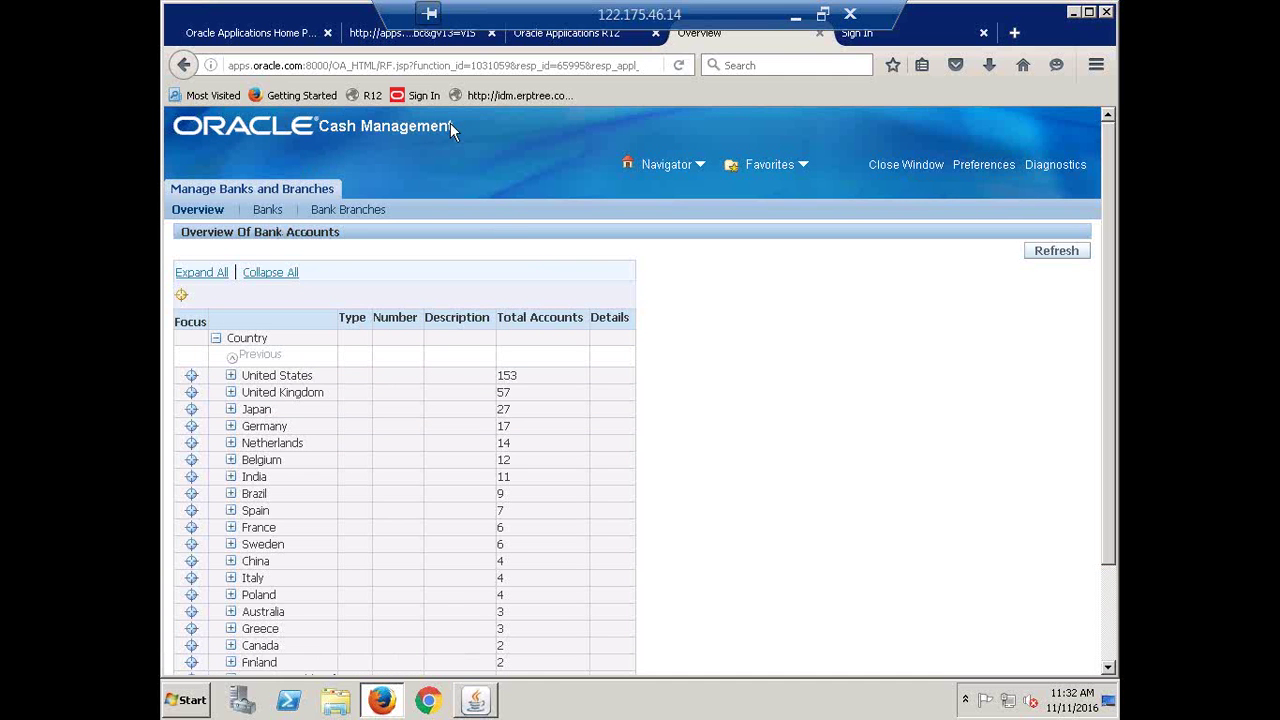
Highlight the Cash Management module name, then go to the Banks search page
{"action": "triple_click", "coordinate": [319, 134]}
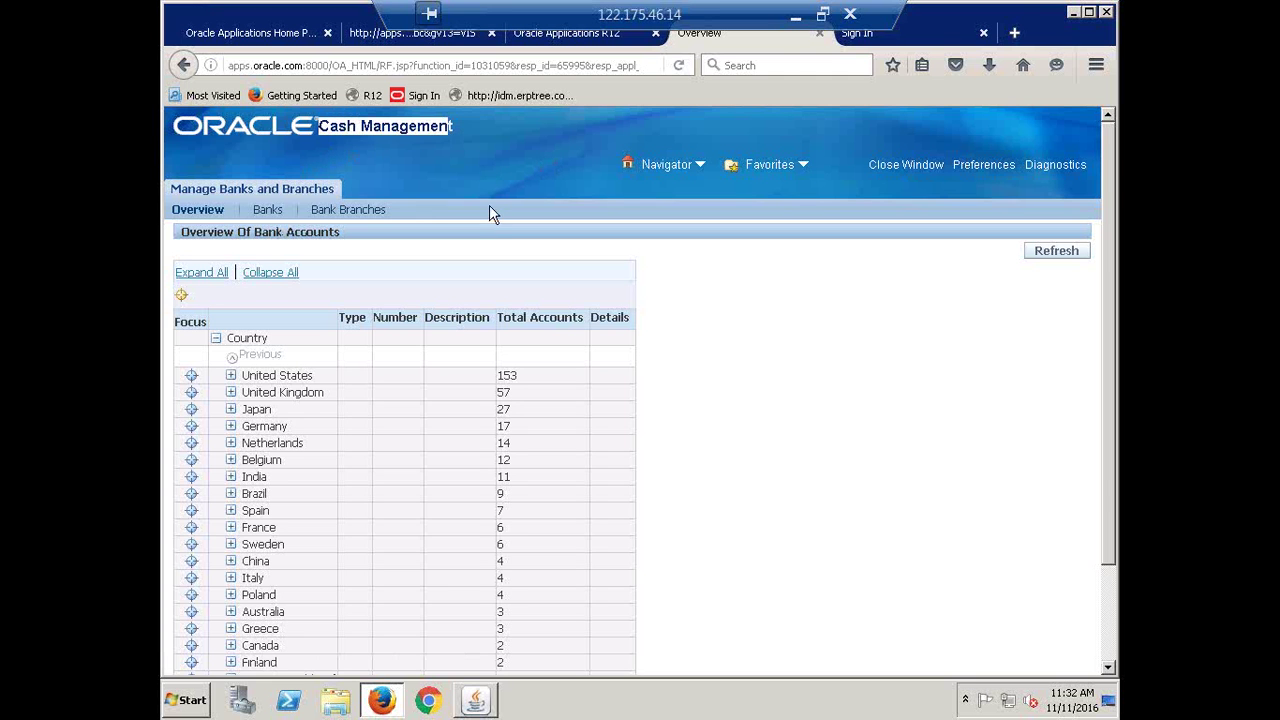
{"action": "left_click_drag", "start_coordinate": [486, 139], "coordinate": [300, 136]}
{"action": "left_click", "coordinate": [280, 233]}
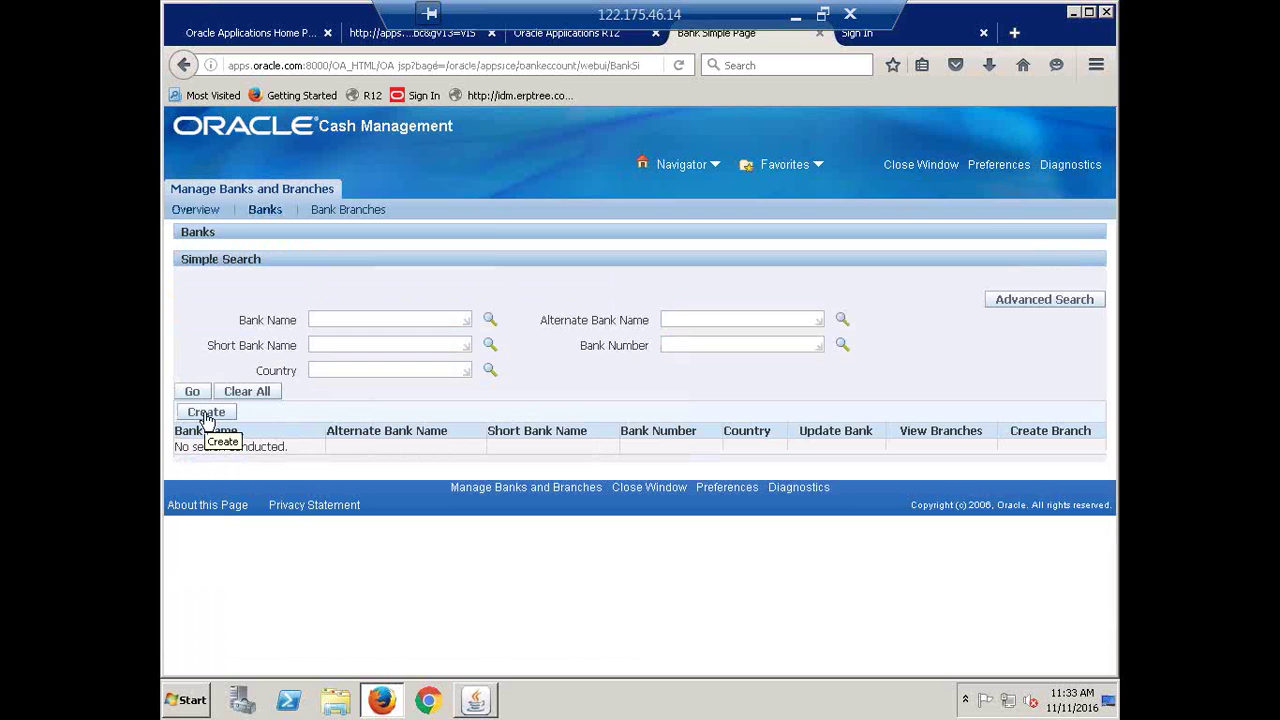
Create a new bank with country India and bank name 'CALFRE Bank'
{"action": "left_click", "coordinate": [205, 414]}
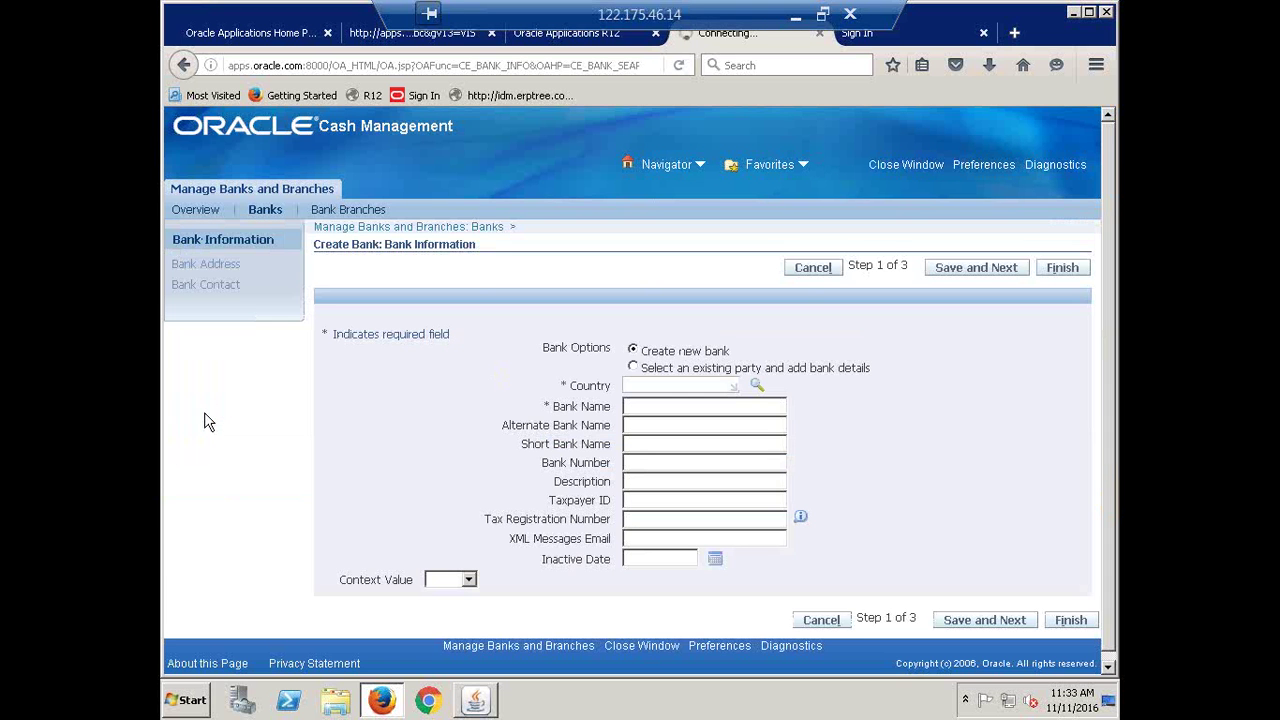
{"action": "left_click", "coordinate": [652, 387]}
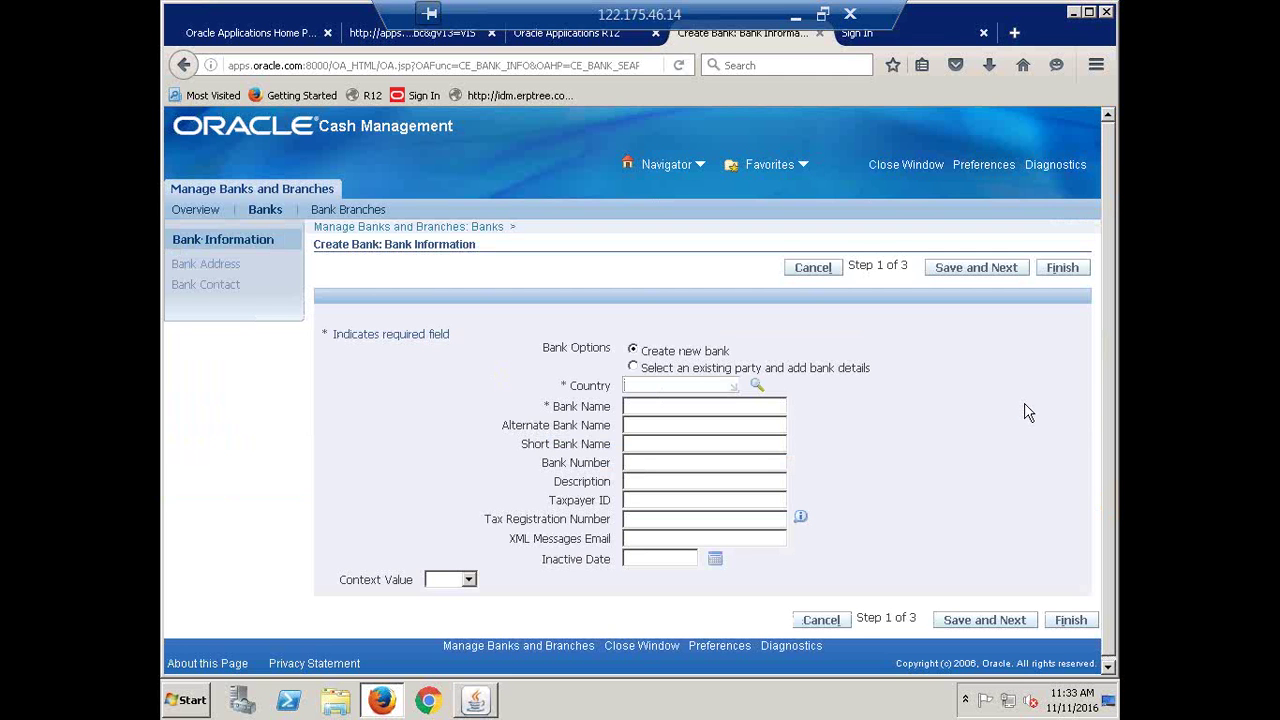
{"action": "type", "text": "INDIA"}
{"action": "key", "text": "Tab"}
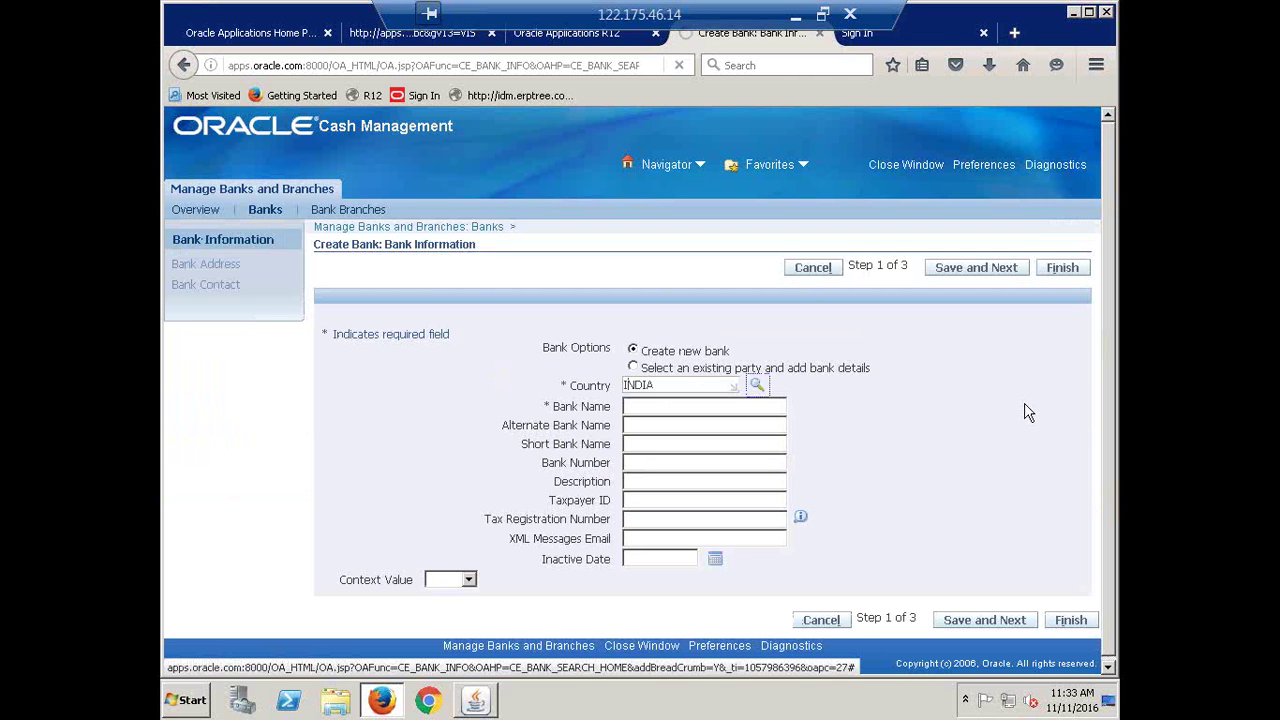
{"action": "key", "text": "Tab"}
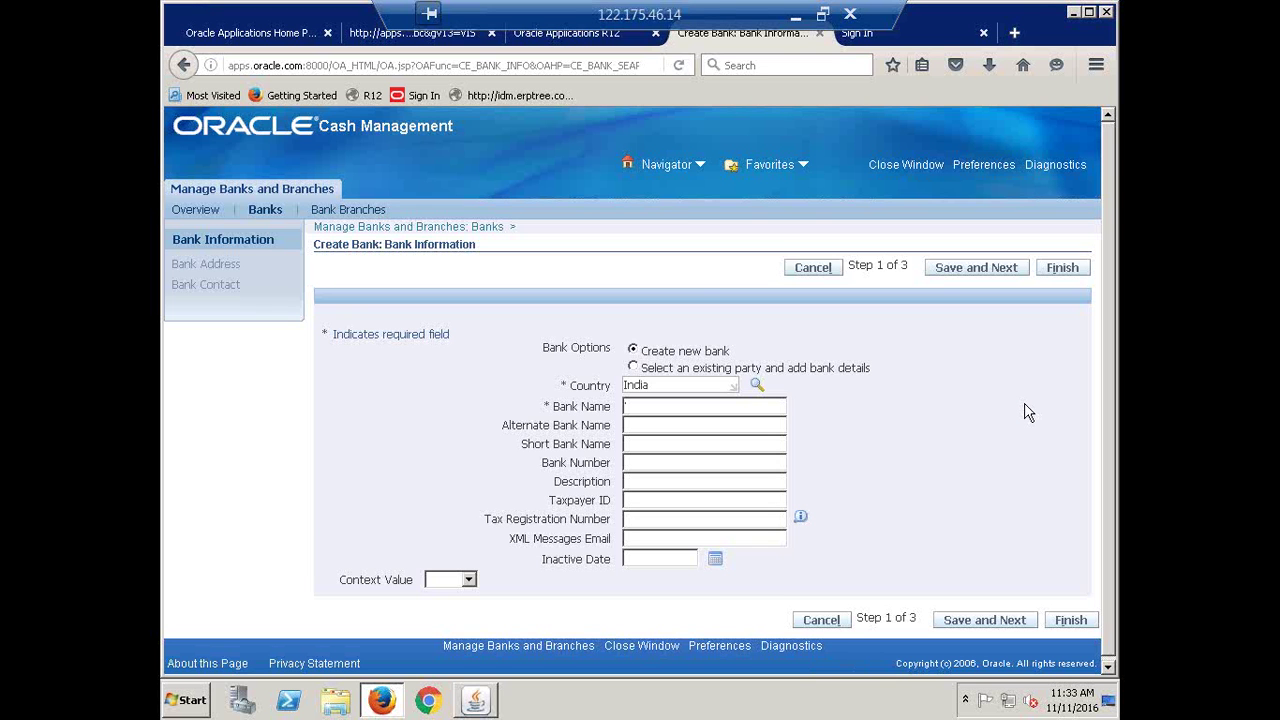
{"action": "type", "text": "CALFRE BAI"}
{"action": "key", "text": "BackSpace"}
{"action": "key", "text": "BackSpace"}
{"action": "type", "text": "ank"}
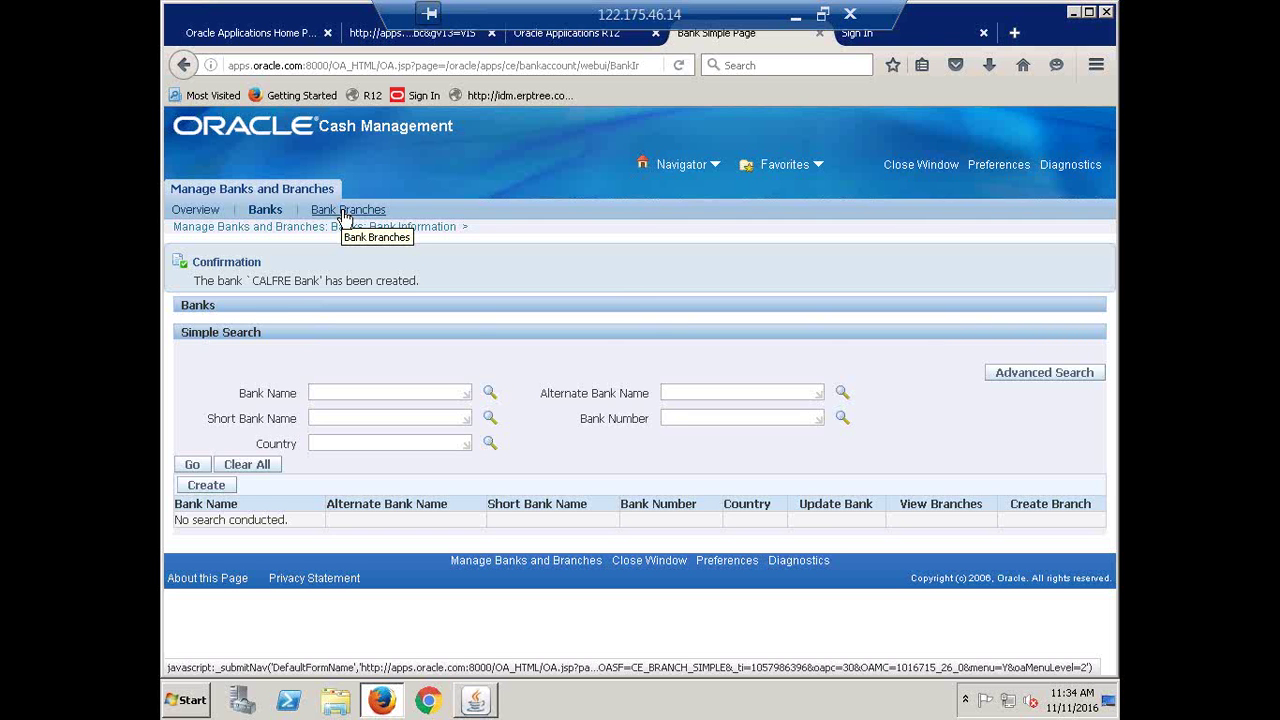
From Bank Branches, start a new branch with country India and bank CALFRE Bank
{"action": "left_click", "coordinate": [345, 211]}
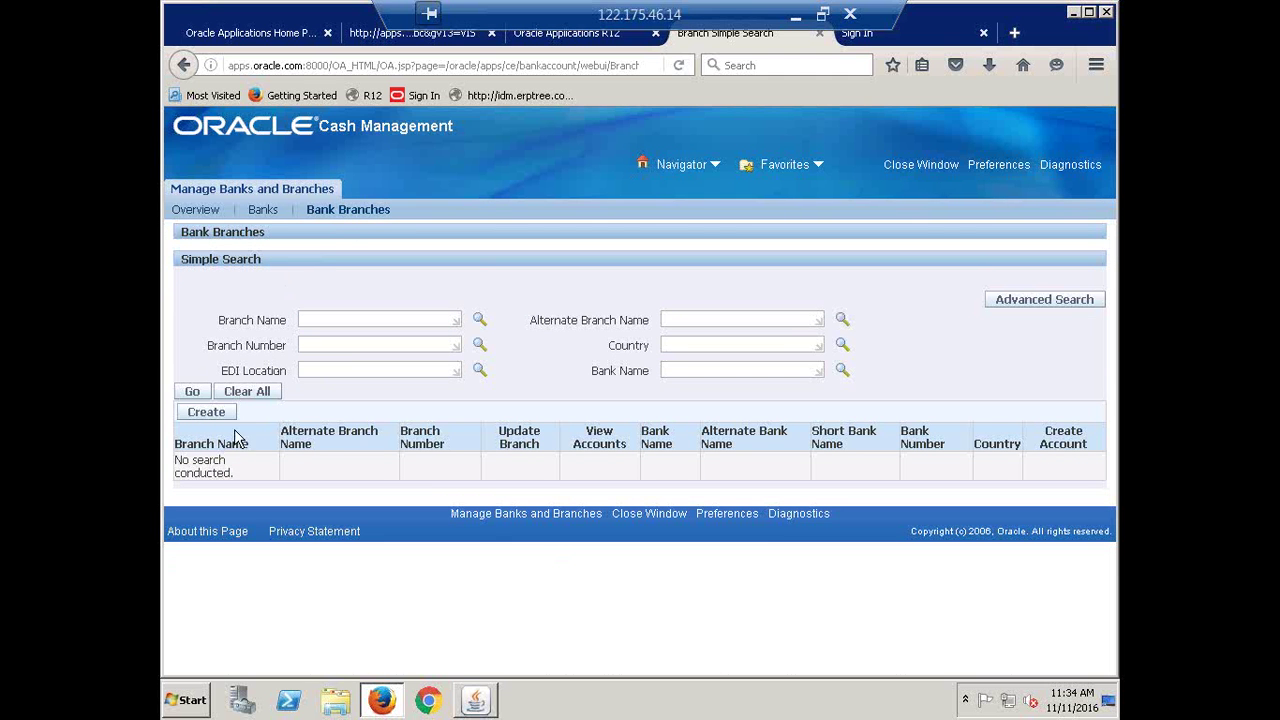
{"action": "left_click", "coordinate": [199, 418]}
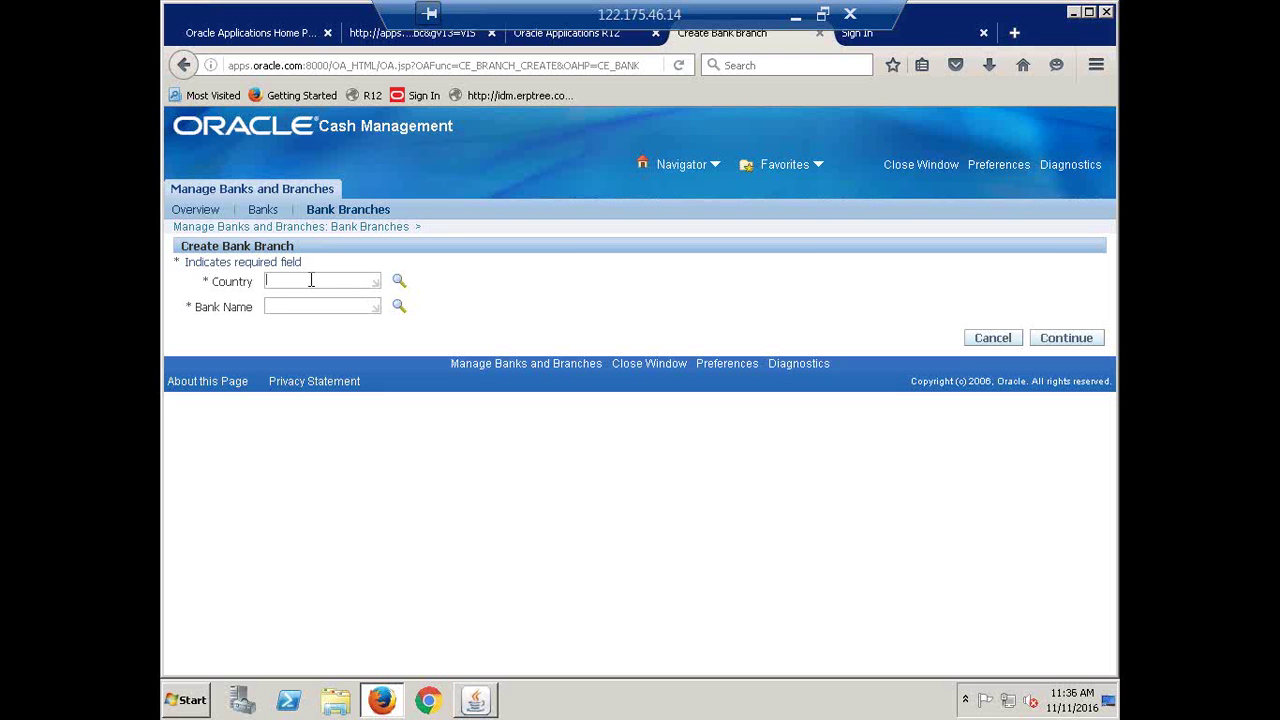
{"action": "left_click", "coordinate": [311, 281]}
{"action": "type", "text": "India"}
{"action": "key", "text": "Tab"}
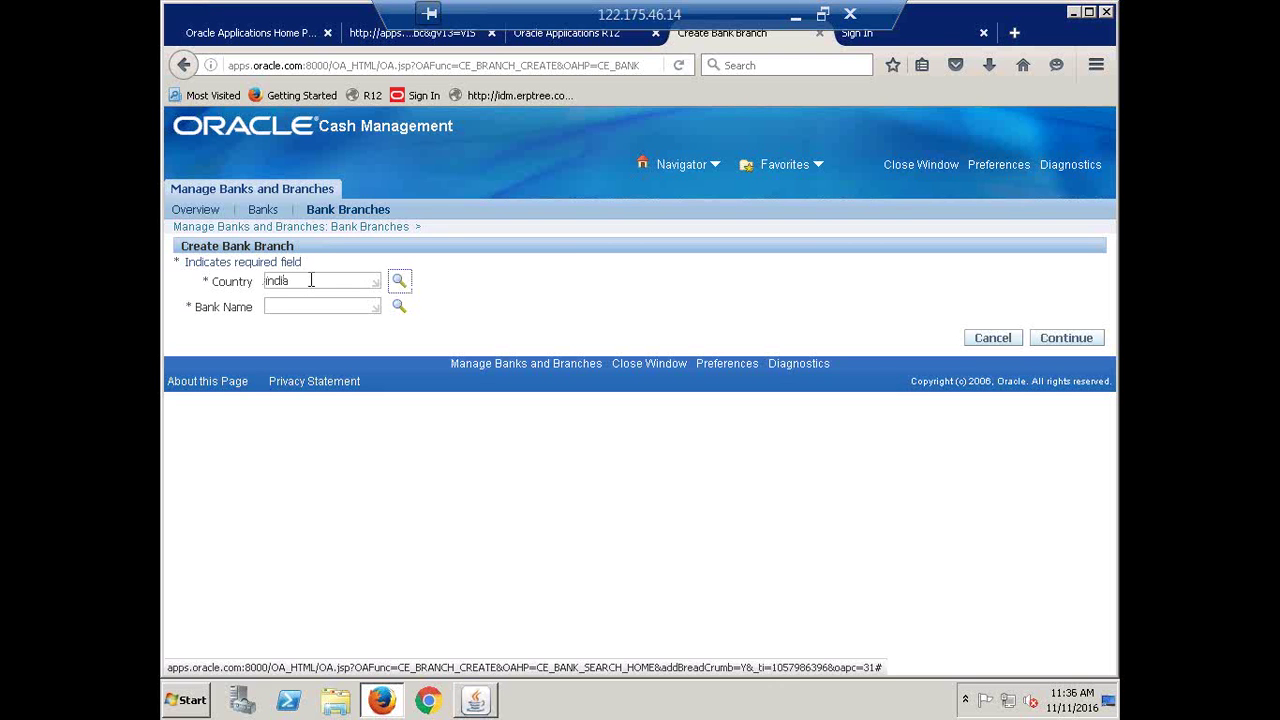
{"action": "key", "text": "Tab"}
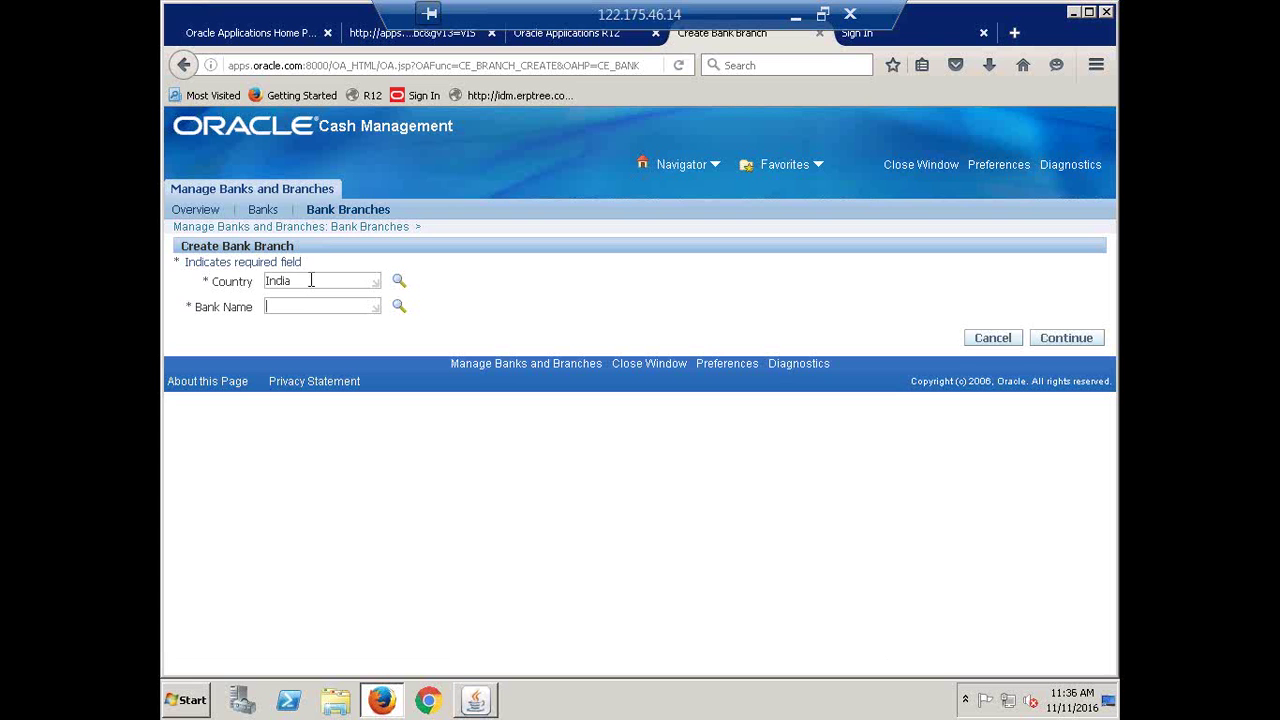
{"action": "type", "text": "calfre"}
{"action": "key", "text": "Tab"}
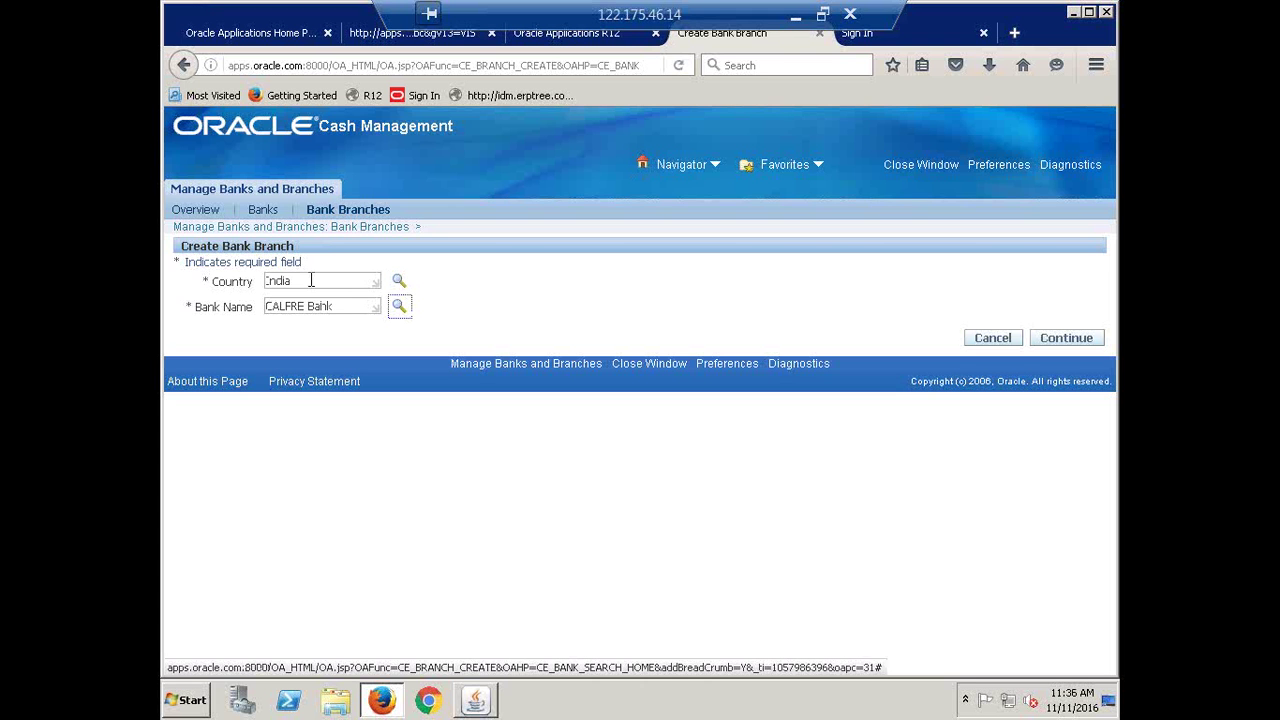
{"action": "left_click", "coordinate": [597, 311]}
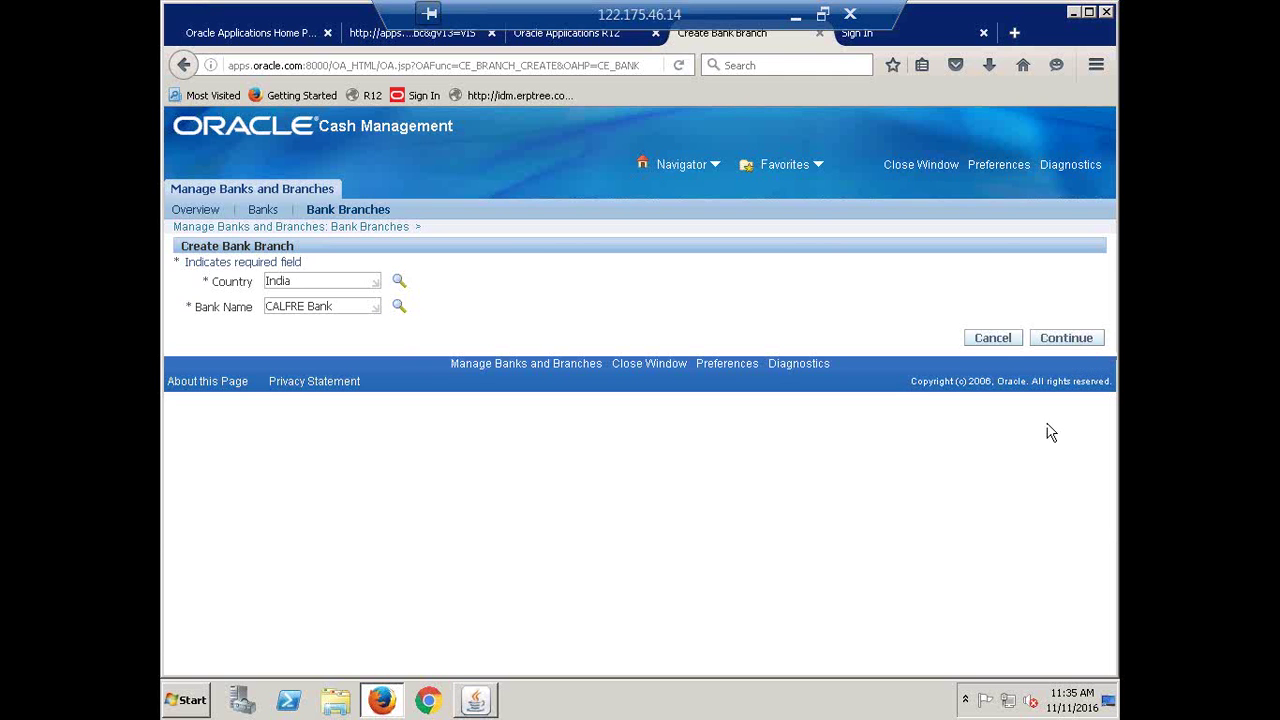
Enter branch name 'CALFRE Branch' on the branch information form and finish
{"action": "left_click", "coordinate": [1060, 338]}
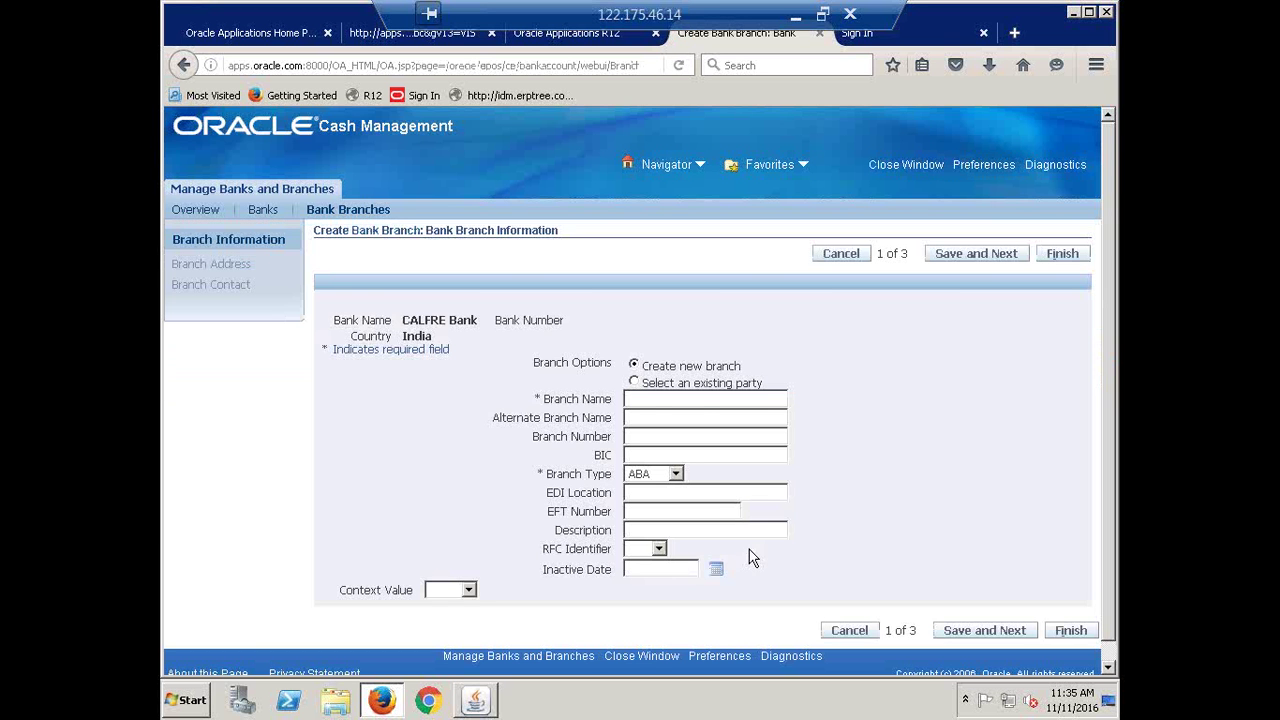
{"action": "left_click", "coordinate": [659, 405]}
{"action": "type", "text": "S"}
{"action": "type", "text": "CALFRE"}
{"action": "type", "text": " Branch"}
{"action": "key", "text": "Tab"}
{"action": "left_click", "coordinate": [1062, 253]}
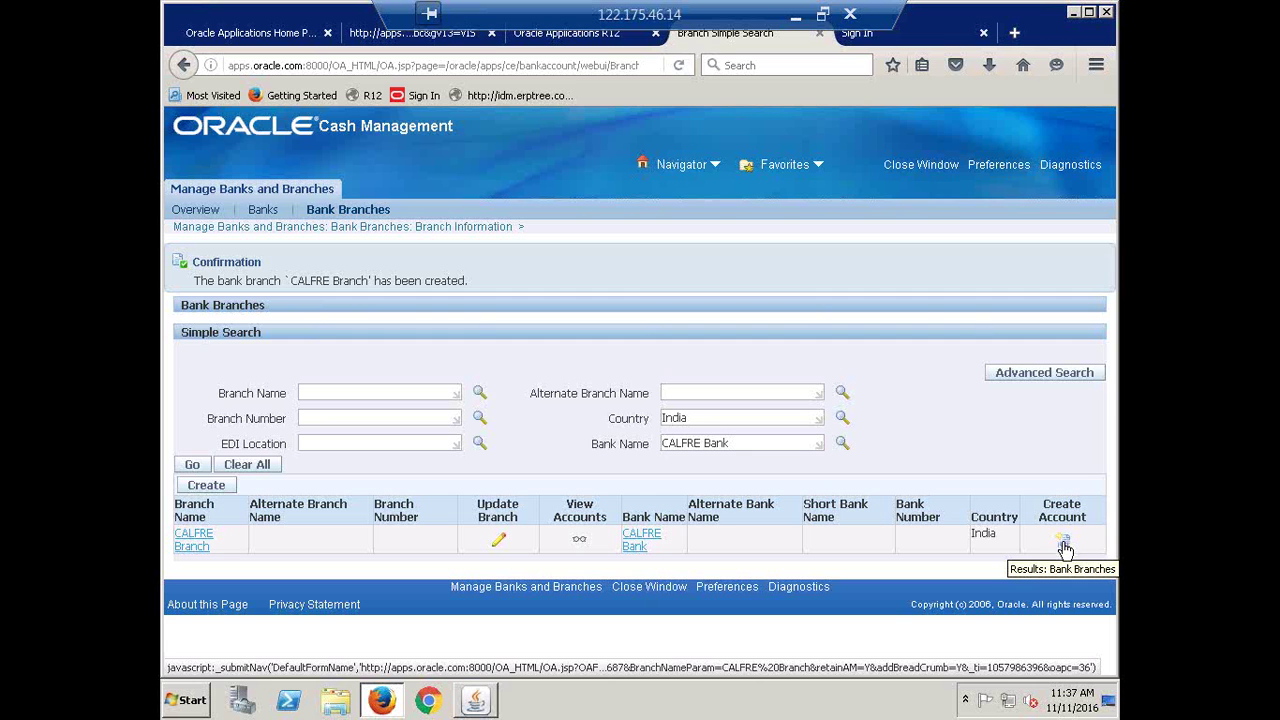
{"action": "left_click", "coordinate": [479, 702]}
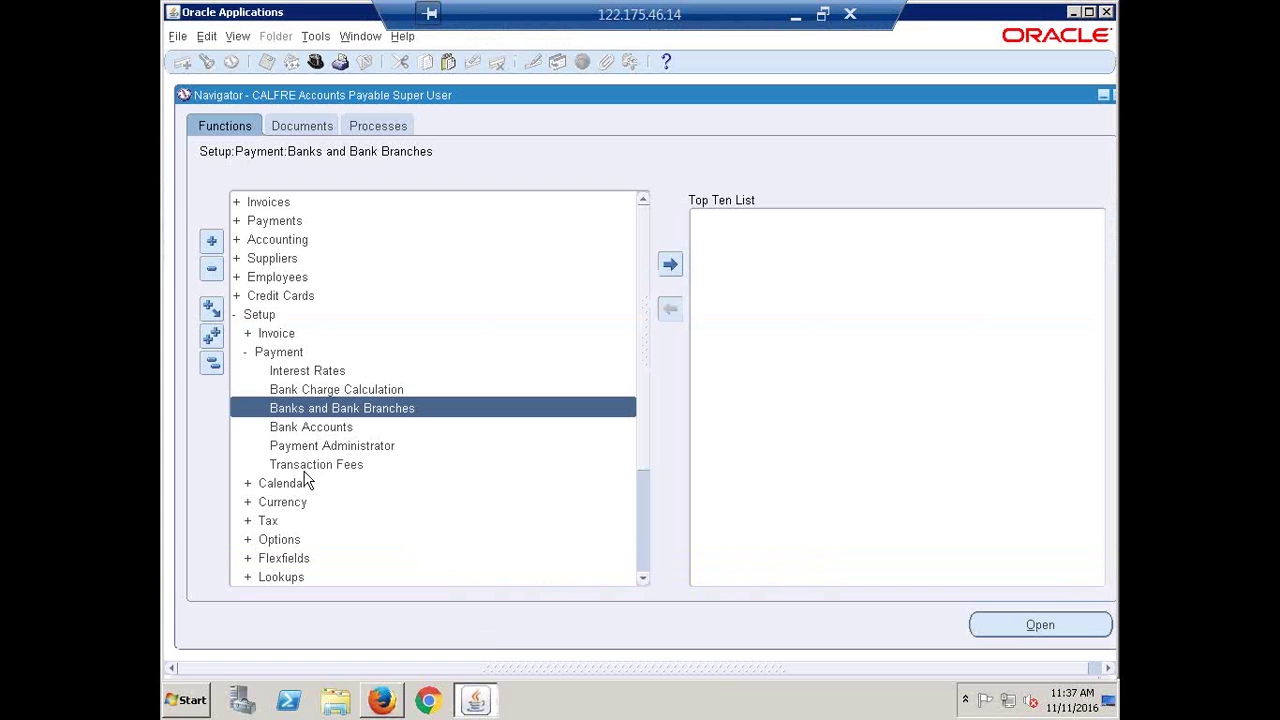
{"action": "left_click", "coordinate": [298, 430]}
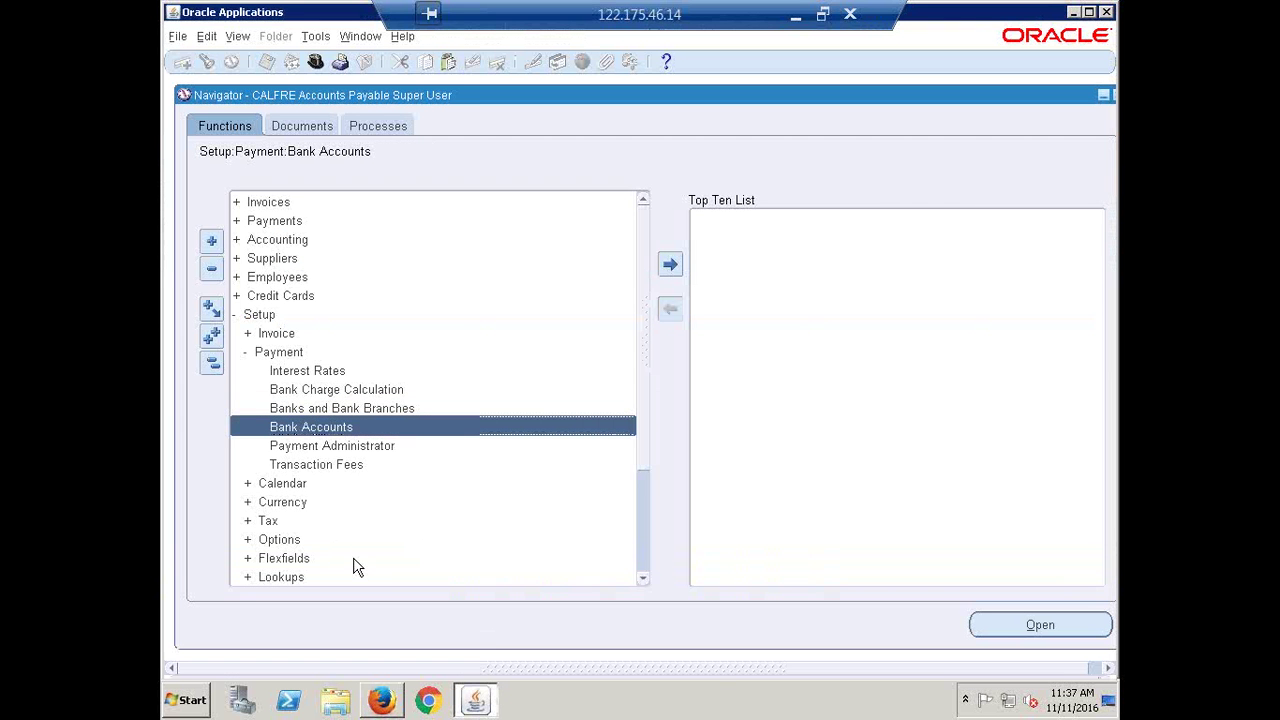
{"action": "left_click", "coordinate": [385, 697]}
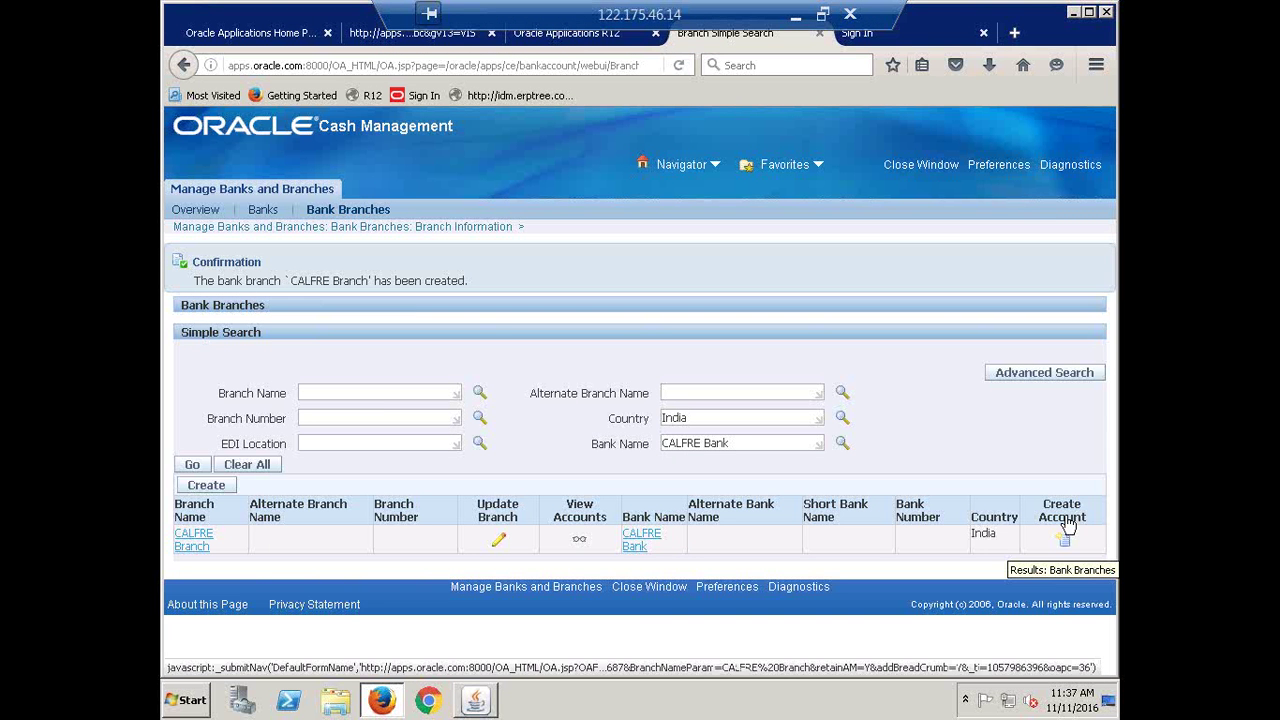
Go to the Bank Accounts search page and open a blank Create Bank Account form
{"action": "left_click", "coordinate": [1066, 530]}
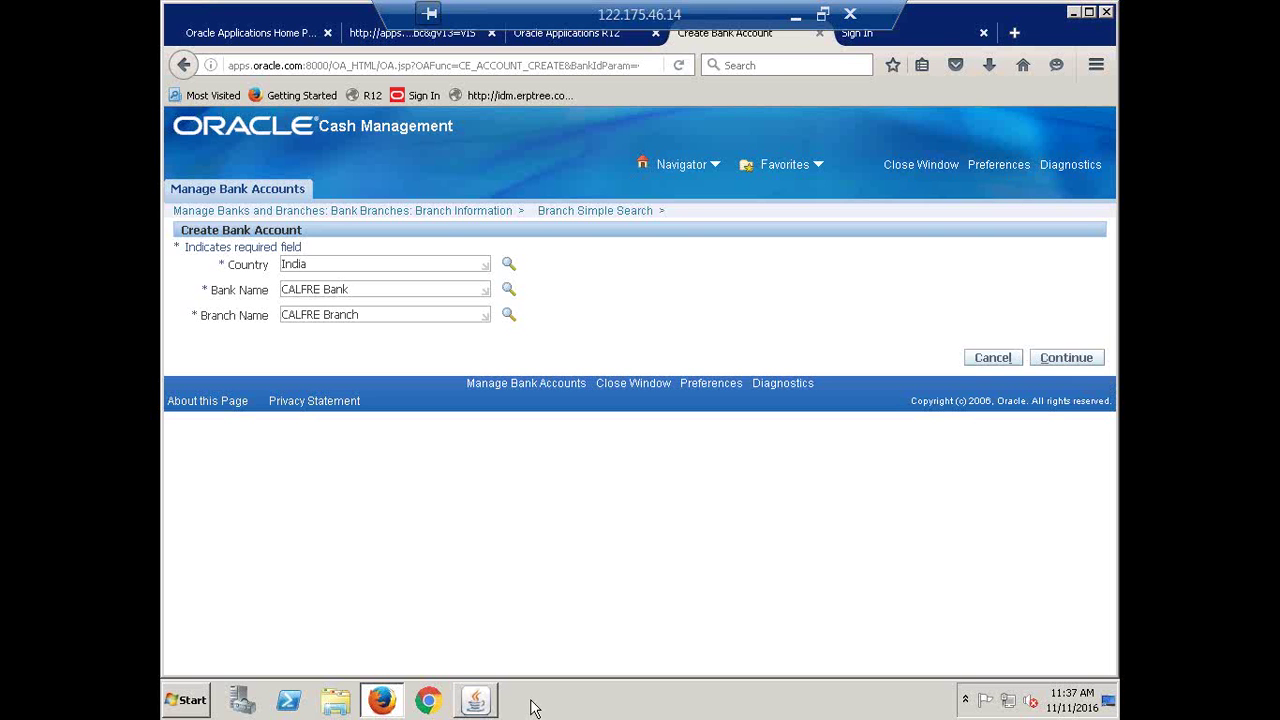
{"action": "left_click", "coordinate": [476, 700]}
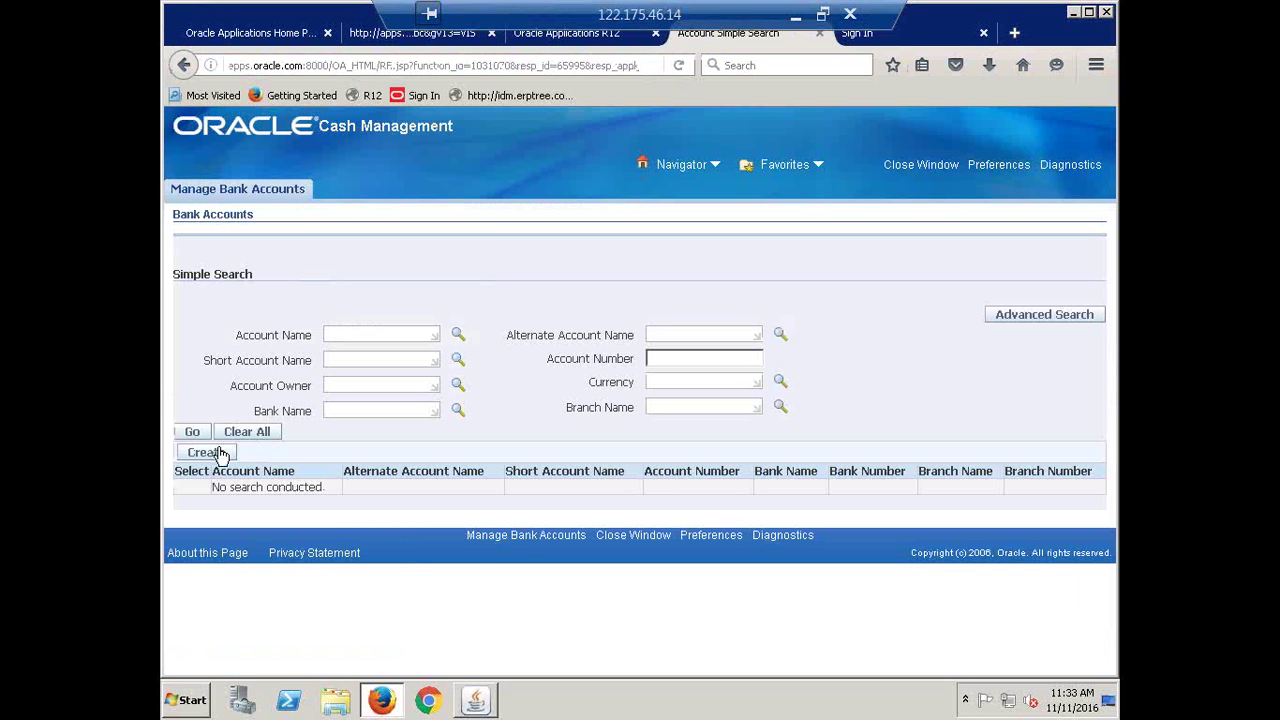
{"action": "left_click", "coordinate": [213, 452]}
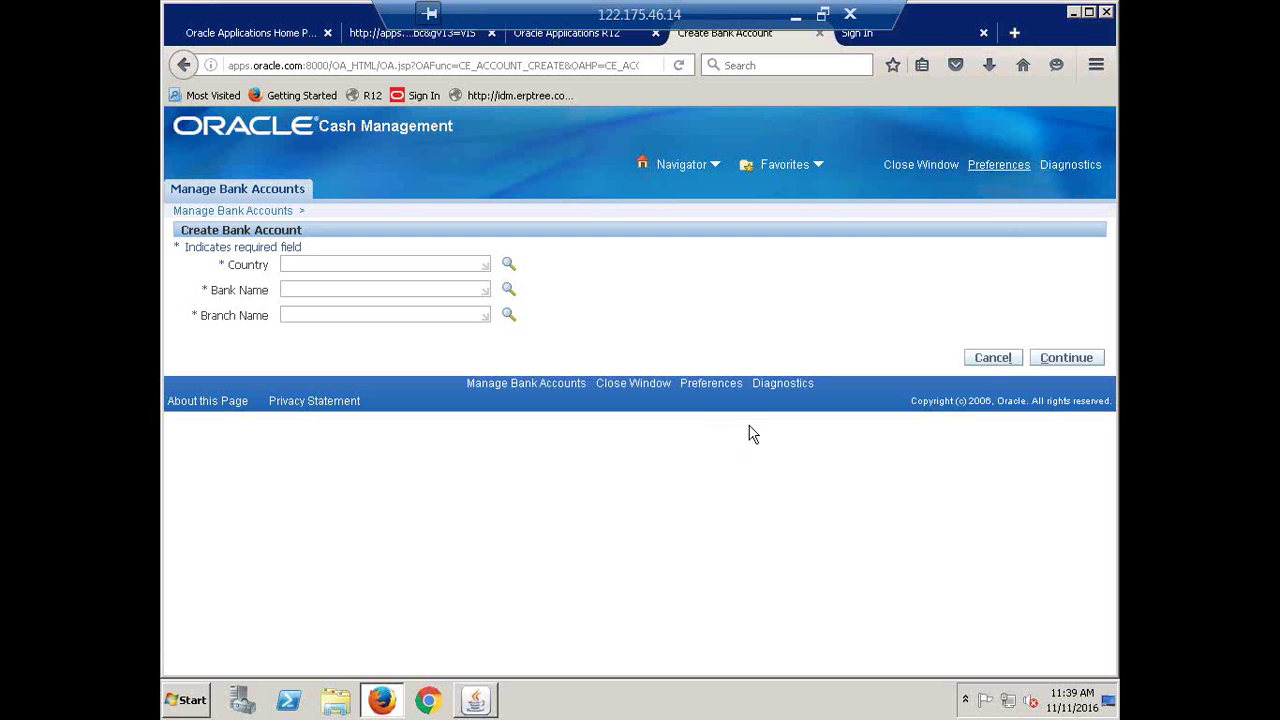
Close the Create Bank Account and Forms tabs, confirm exit, and load the R12 login page
{"action": "left_click", "coordinate": [818, 35]}
{"action": "left_click", "coordinate": [655, 35]}
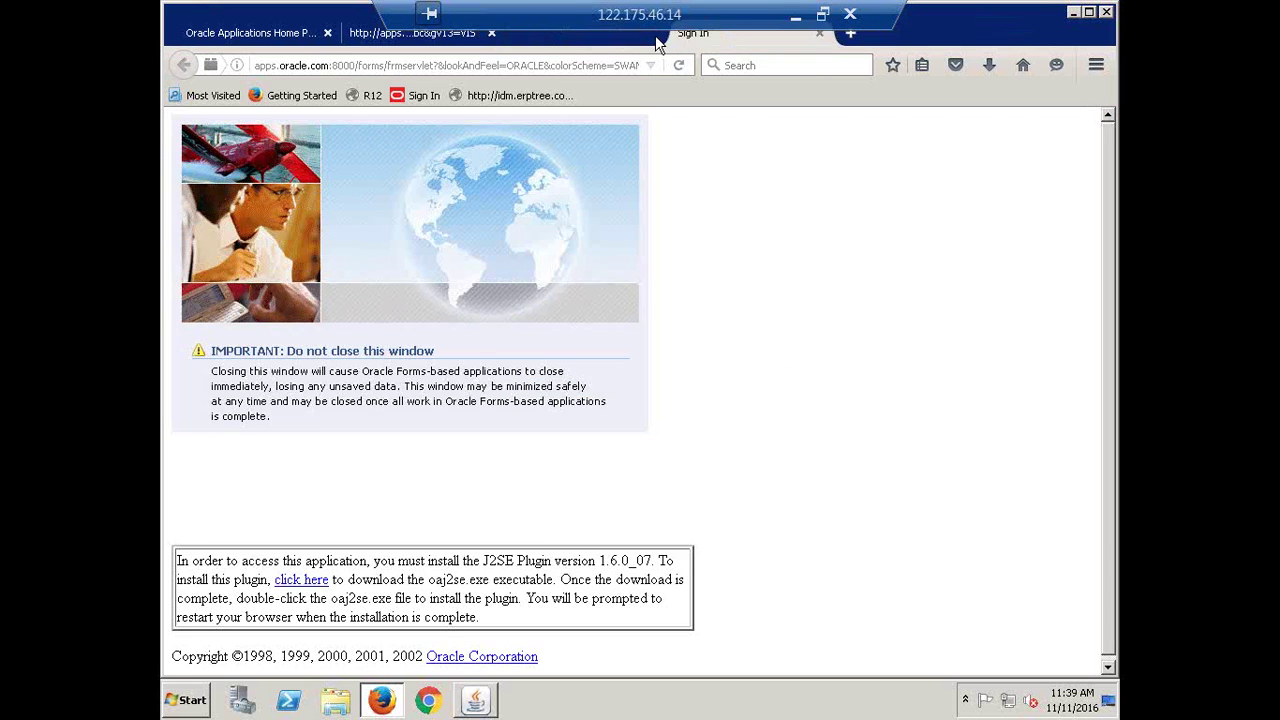
{"action": "left_click", "coordinate": [609, 405]}
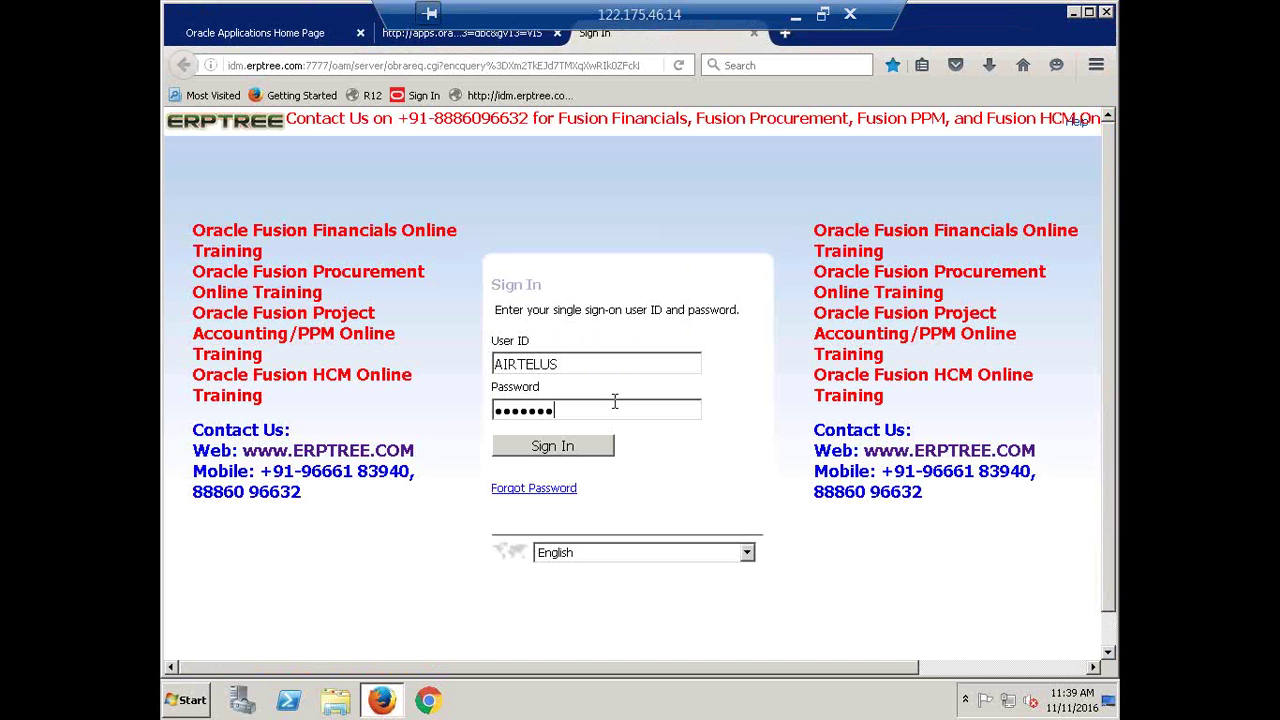
{"action": "left_click", "coordinate": [371, 96]}
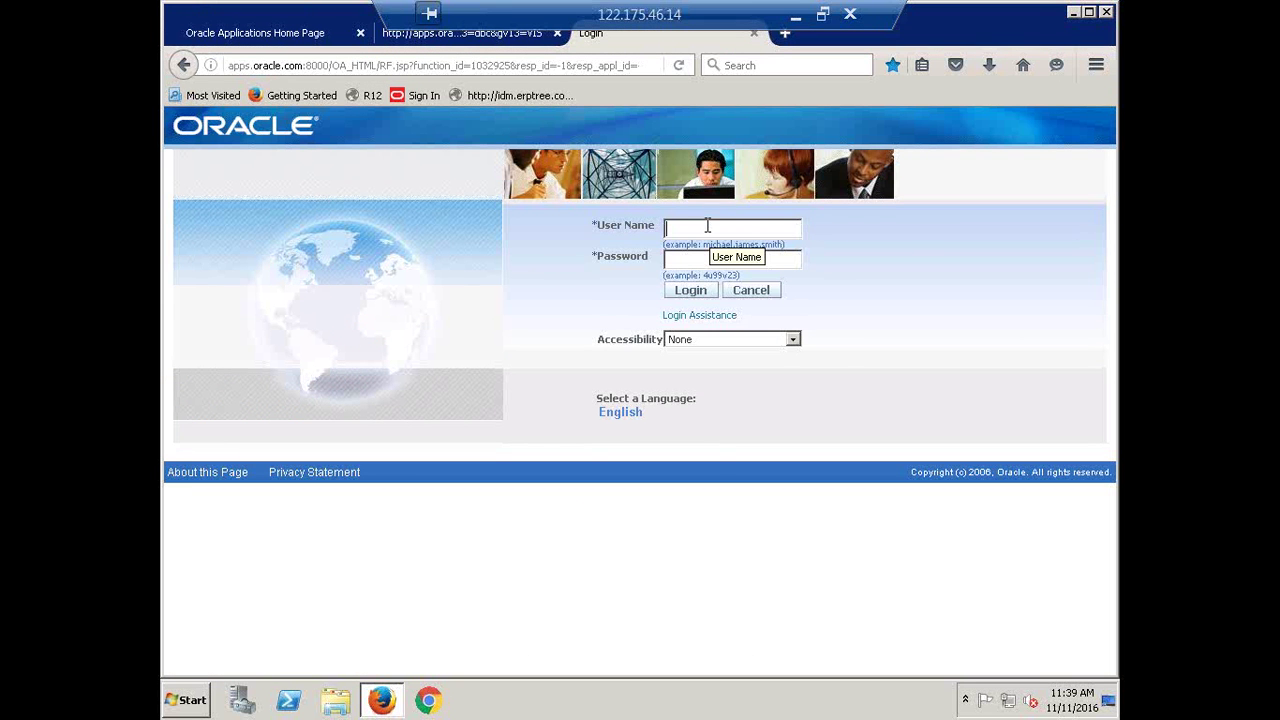
Log in as SYSADMIN with its password and dismiss Firefox's remember-login prompt
{"action": "type", "text": "sysadmin"}
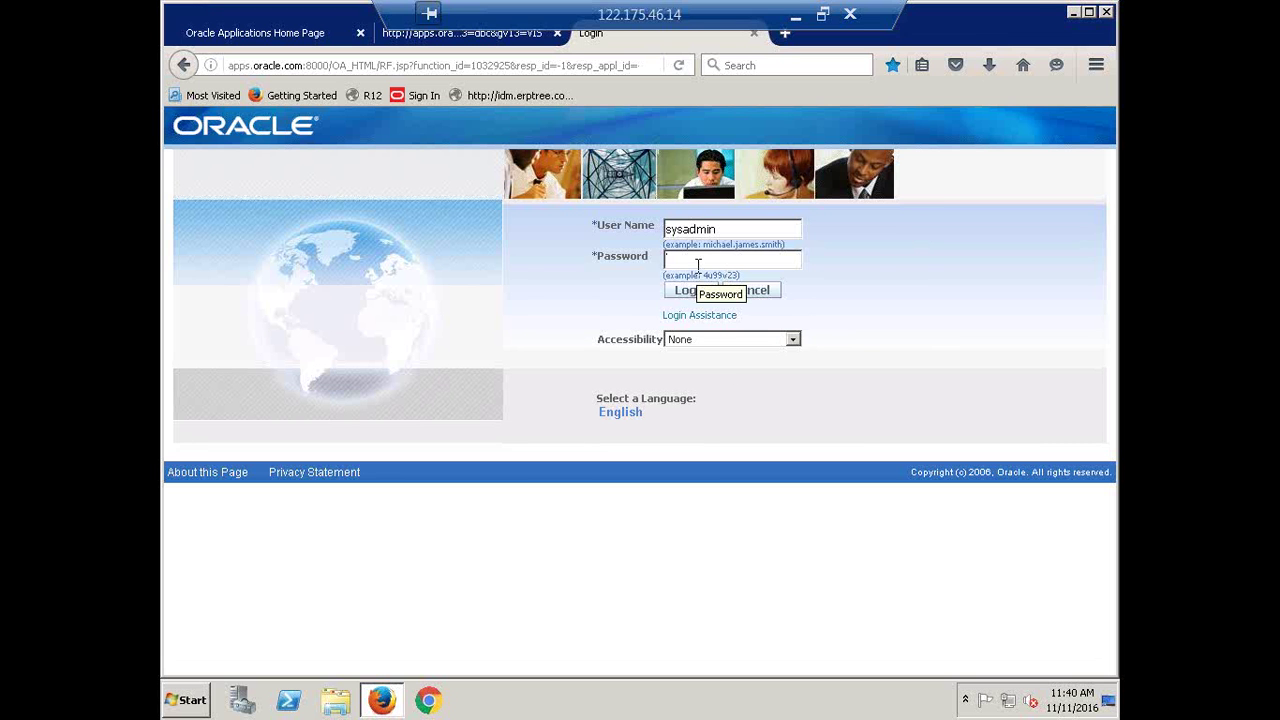
{"action": "type", "text": "sysadmin"}
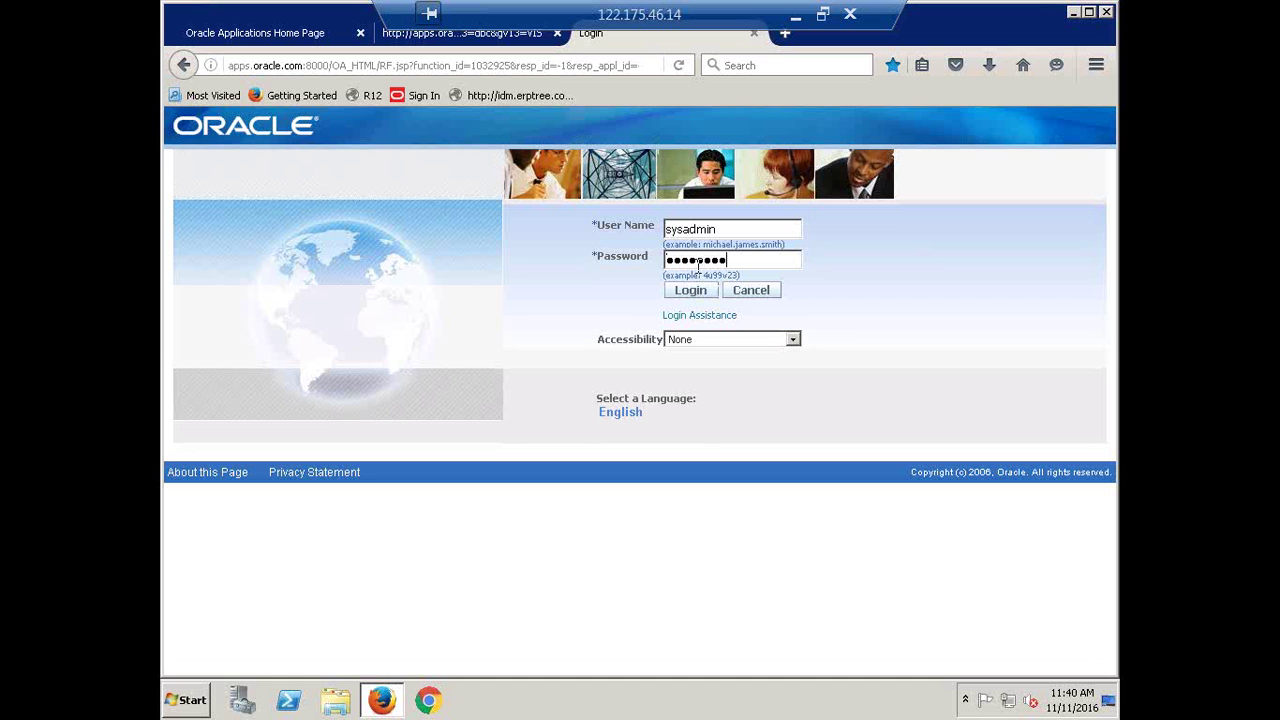
{"action": "key", "text": "Return"}
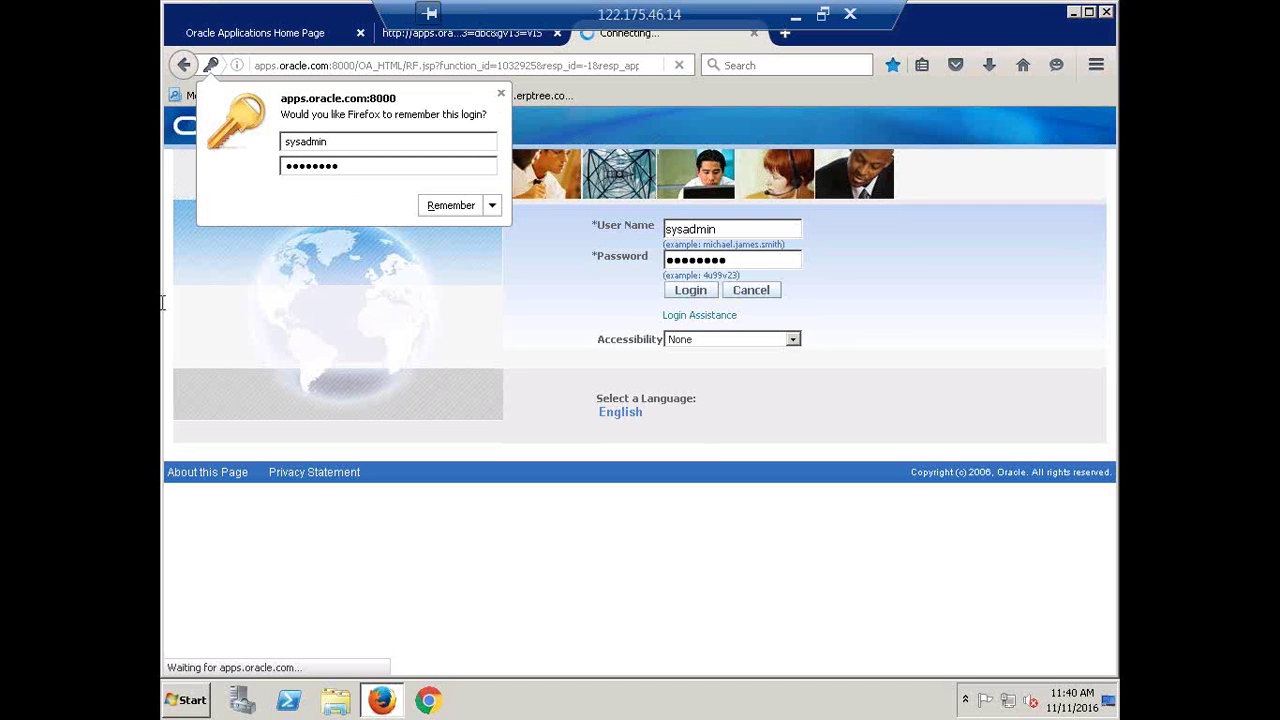
{"action": "left_click", "coordinate": [502, 93]}
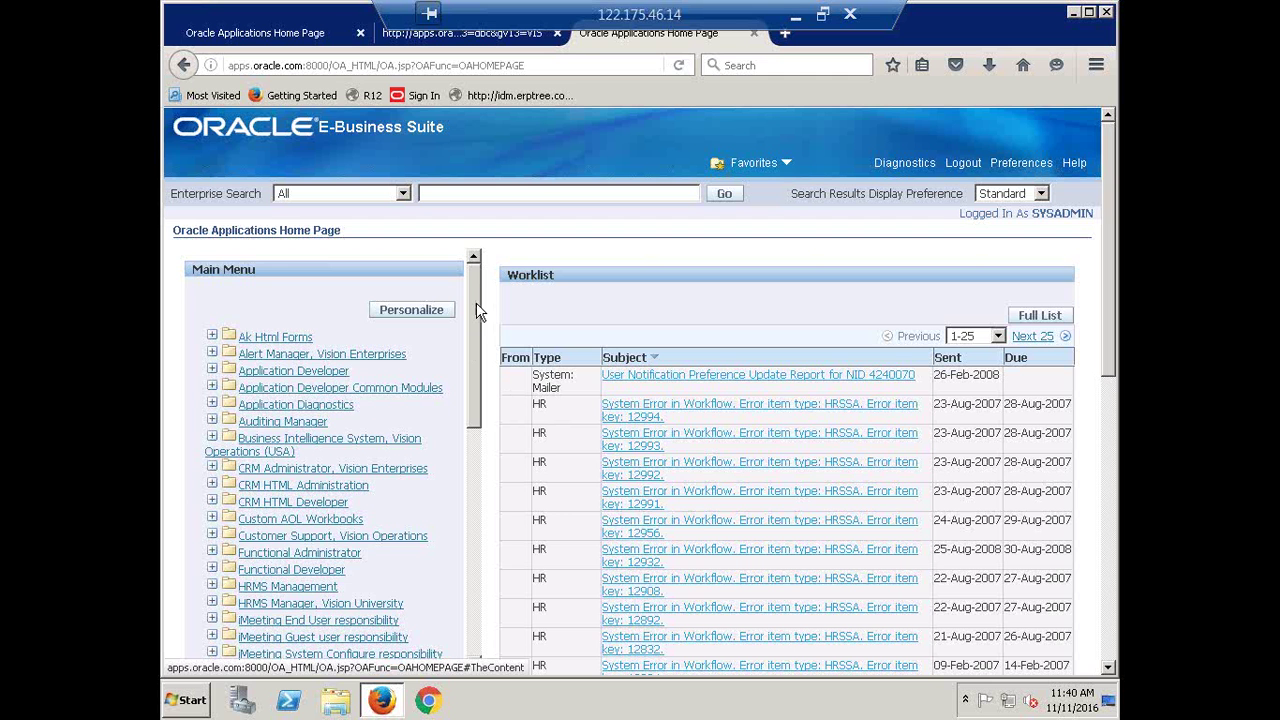
Scroll the Main Menu down and expand the User Management responsibility
{"action": "left_click_drag", "start_coordinate": [476, 303], "coordinate": [473, 645]}
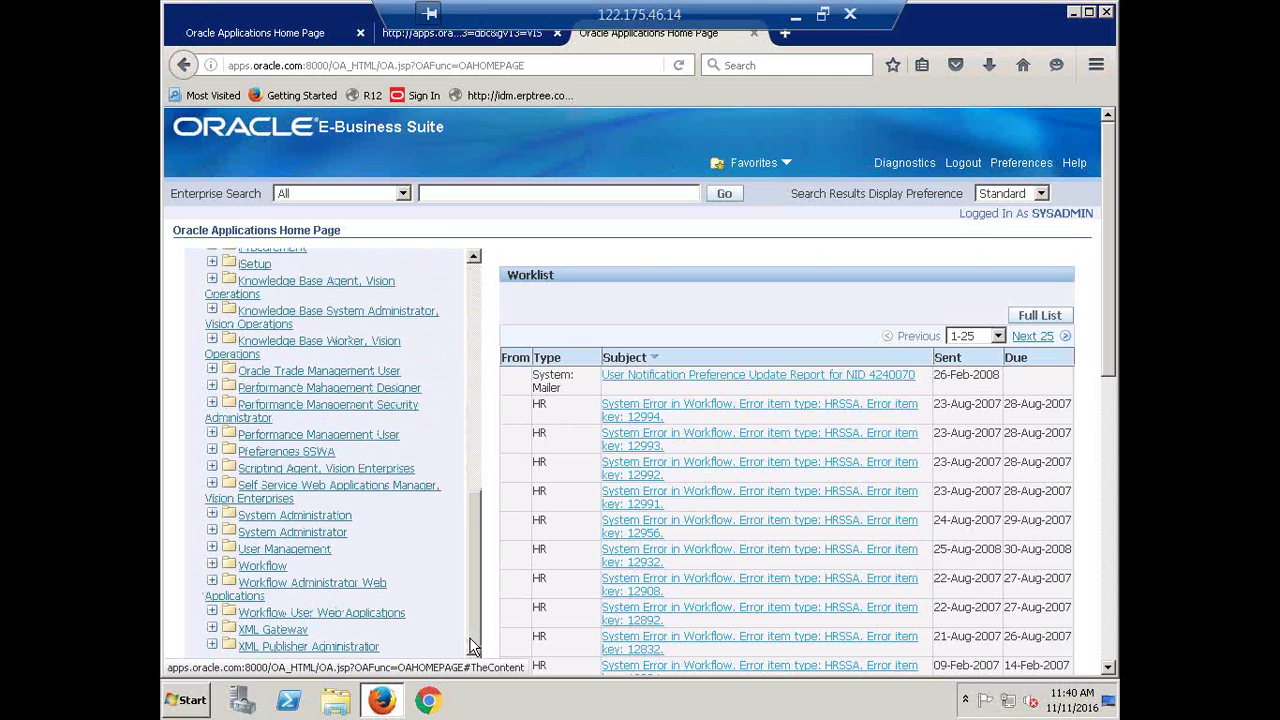
{"action": "scroll", "coordinate": [325, 593], "scroll_direction": "down", "scroll_amount": 5}
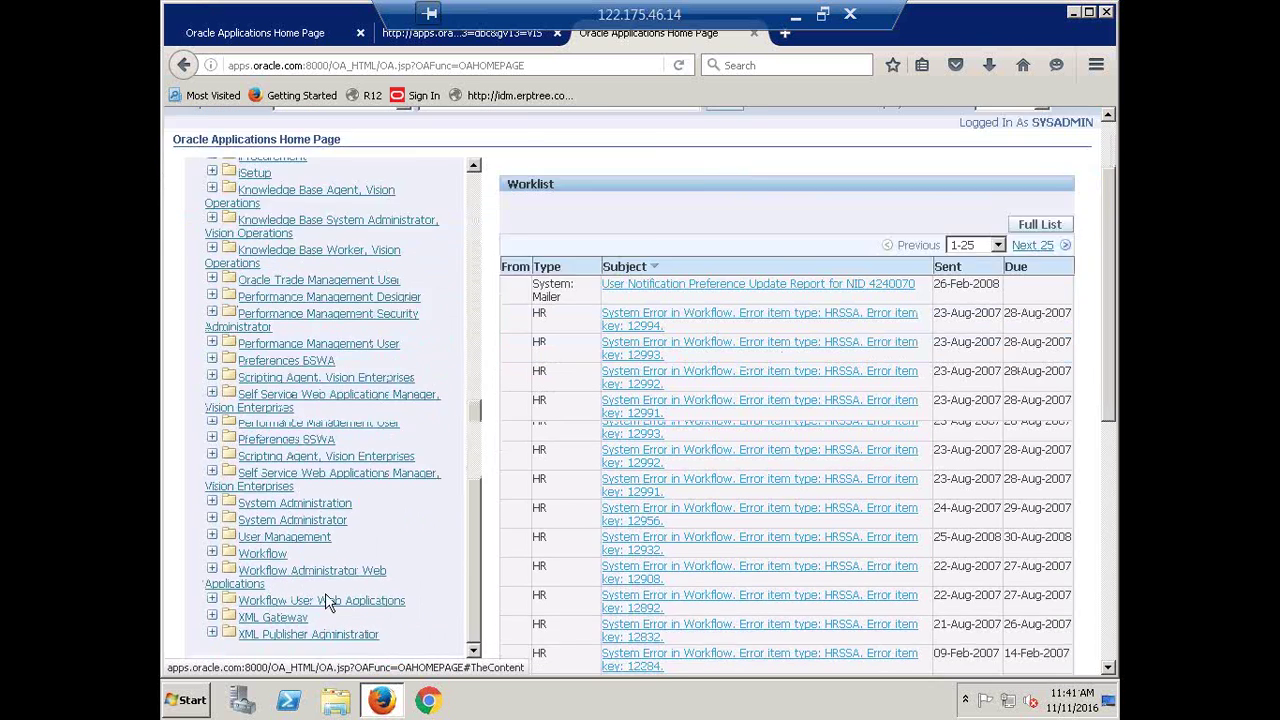
{"action": "left_click", "coordinate": [307, 262]}
{"action": "left_click", "coordinate": [291, 229]}
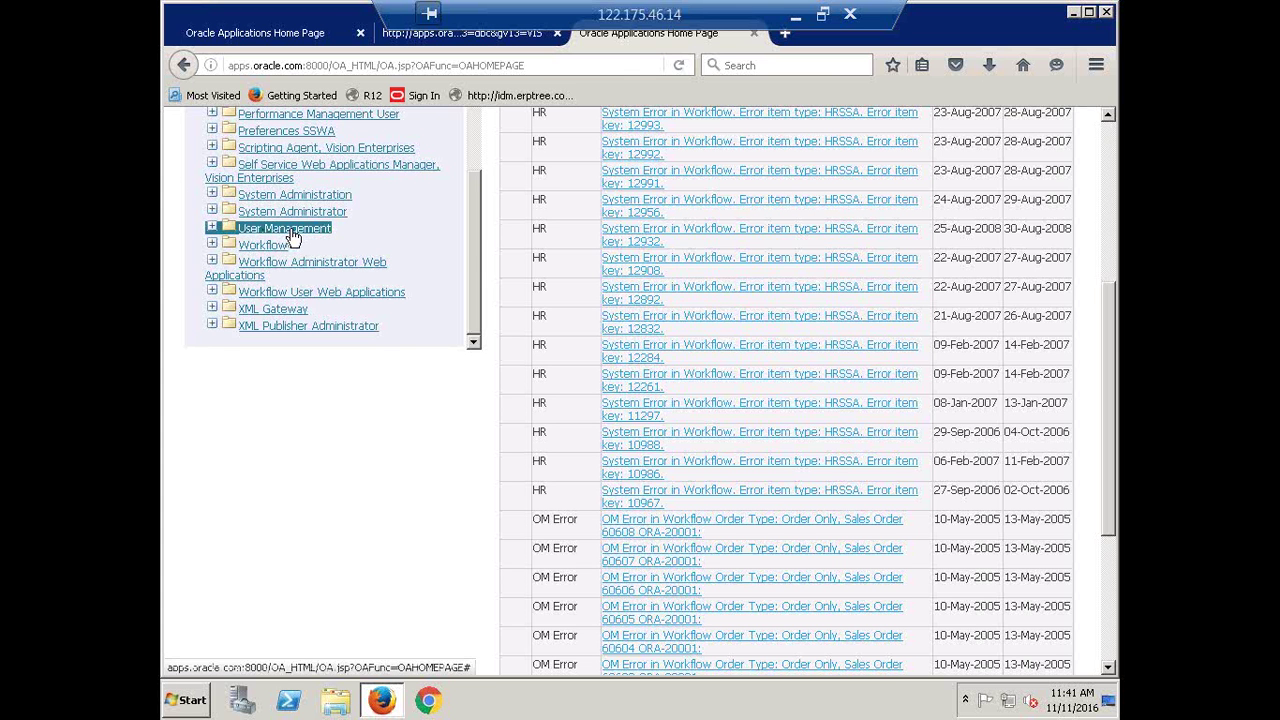
{"action": "left_click", "coordinate": [290, 231]}
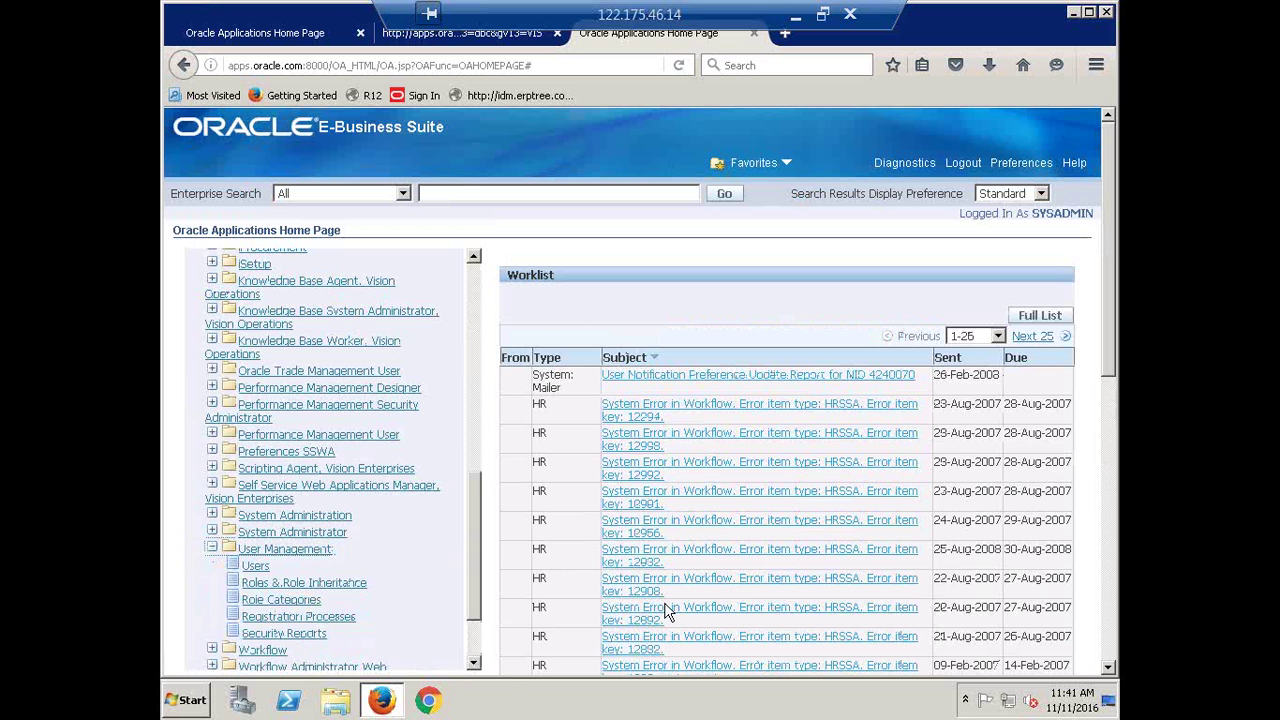
Look over the User Management functions: Users, Roles & Role Inheritance and related links
{"action": "left_click", "coordinate": [250, 588]}
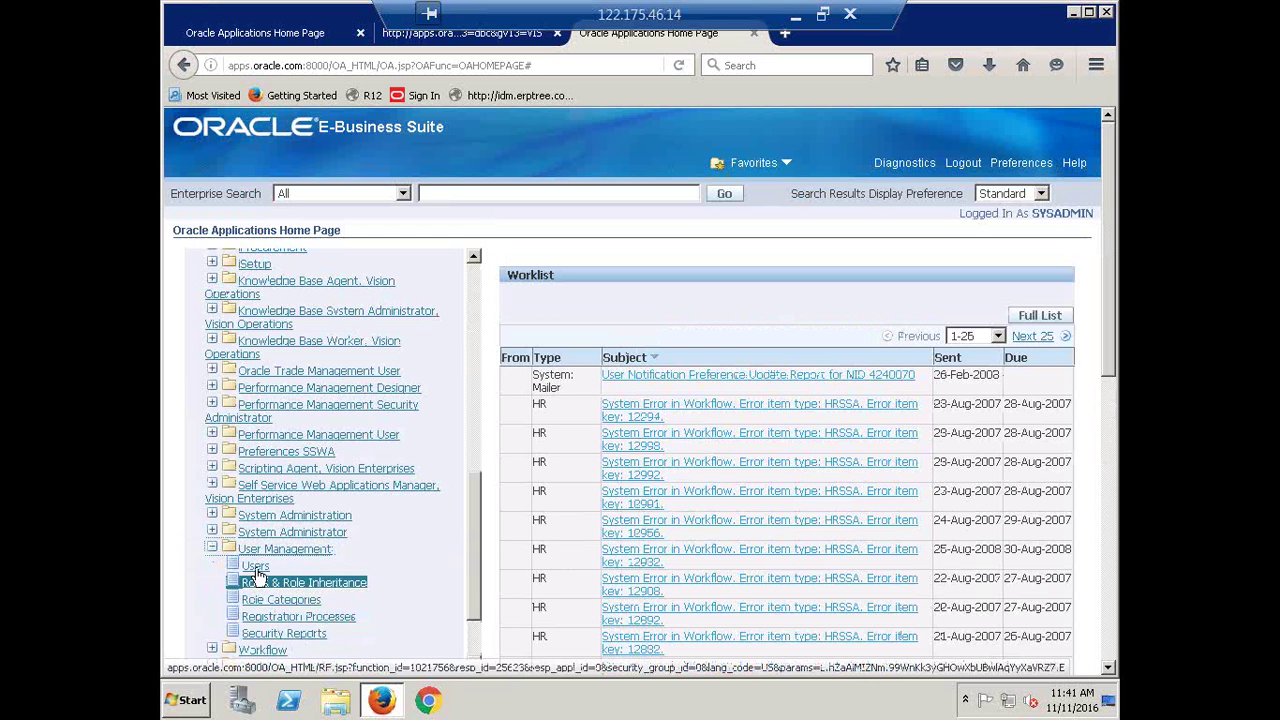
{"action": "left_click", "coordinate": [252, 568]}
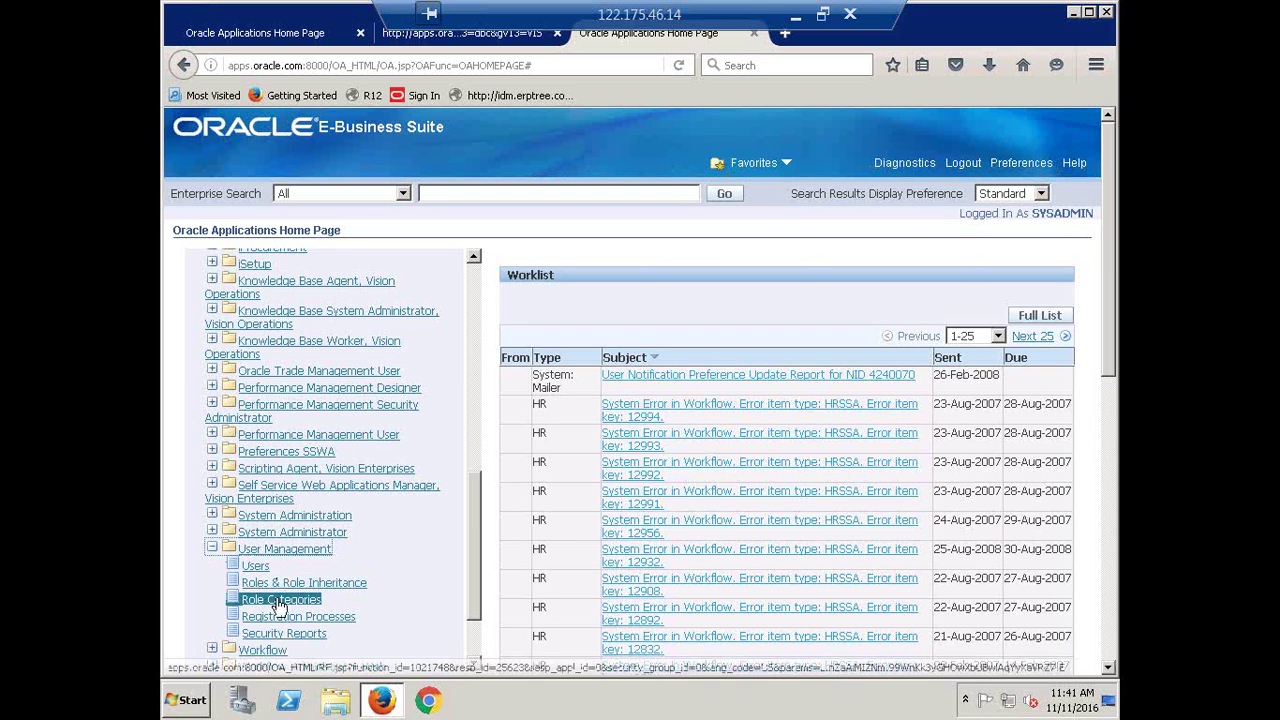
{"action": "left_click", "coordinate": [245, 586]}
{"action": "left_click", "coordinate": [236, 566]}
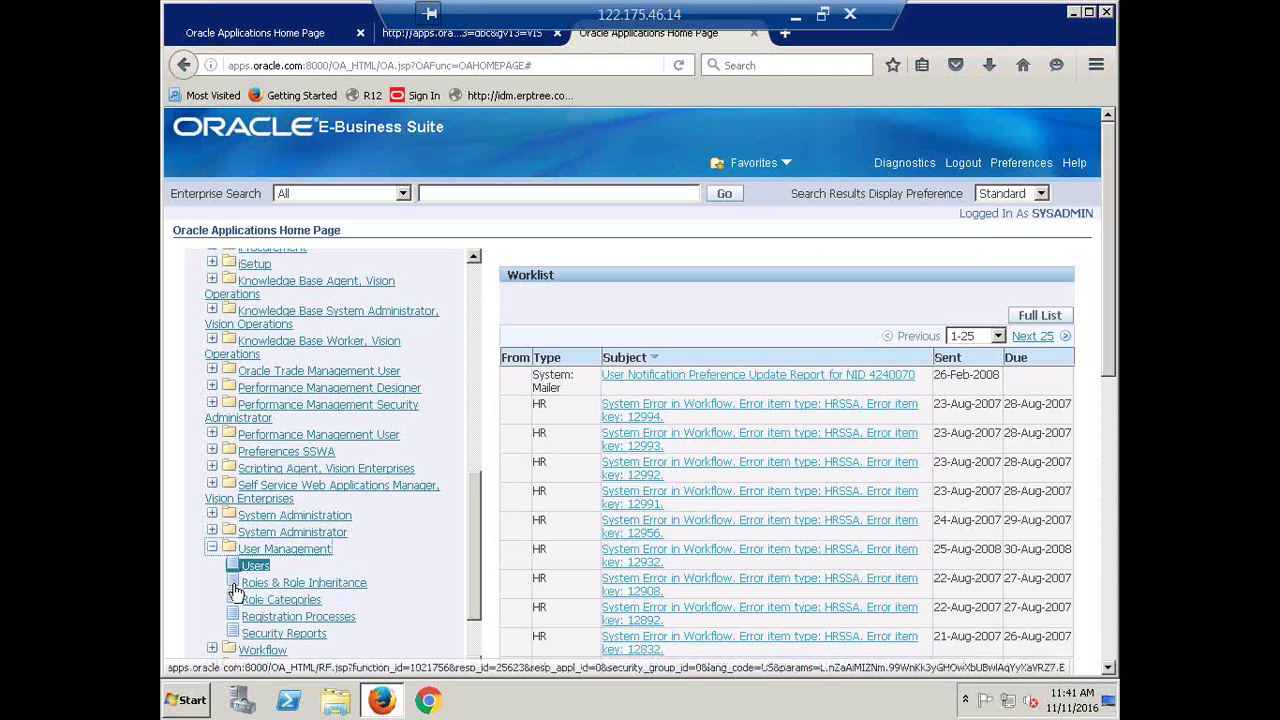
{"action": "left_click", "coordinate": [237, 616]}
{"action": "left_click", "coordinate": [238, 634]}
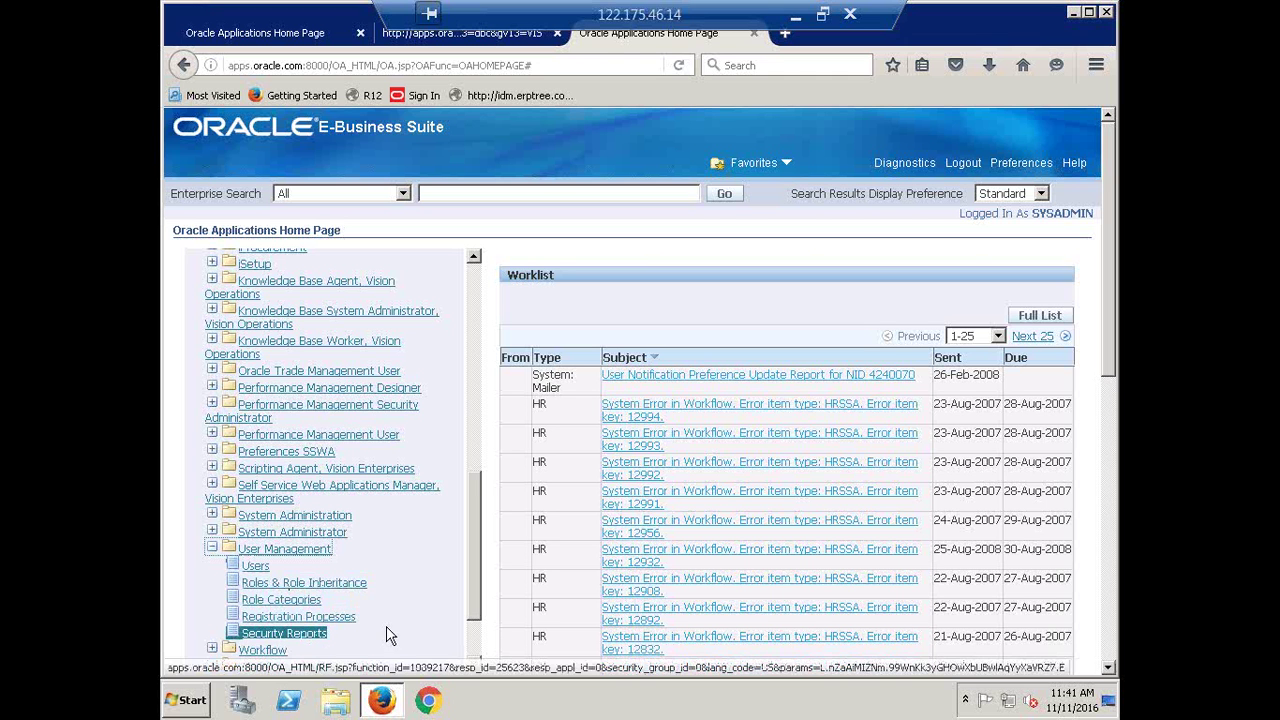
{"action": "left_click", "coordinate": [308, 584]}
{"action": "left_click", "coordinate": [323, 602]}
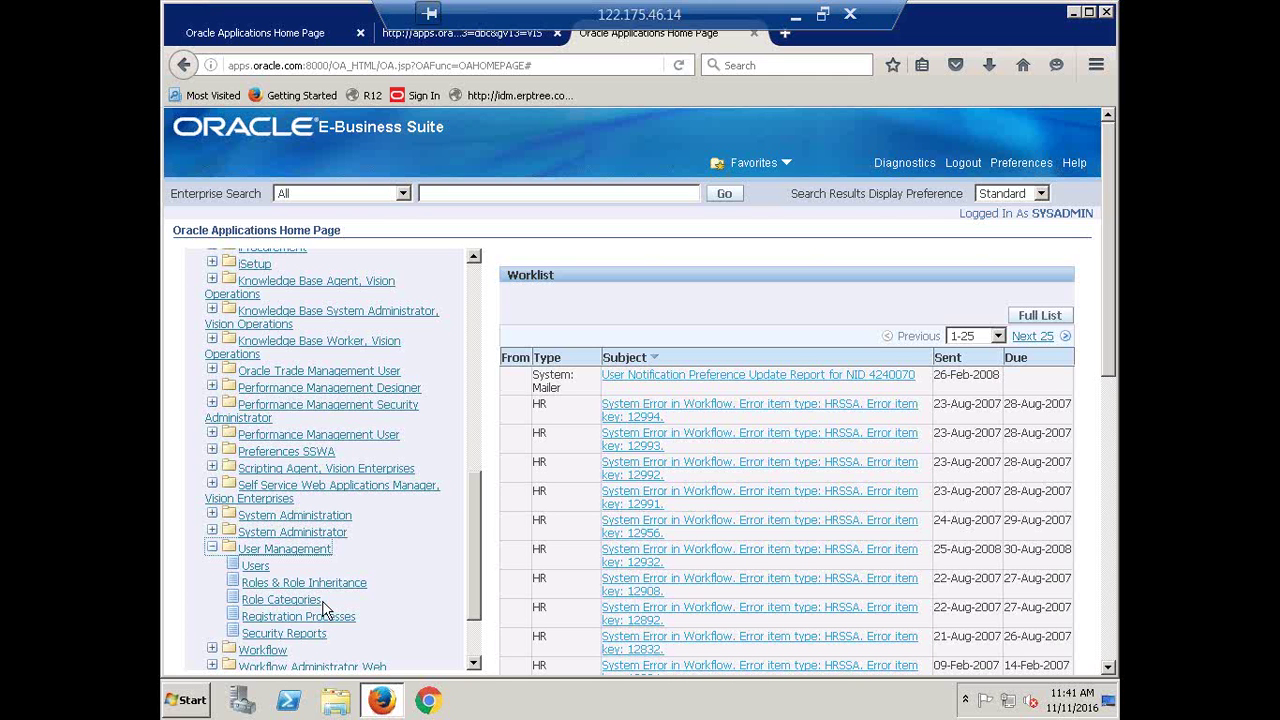
{"action": "scroll", "coordinate": [426, 557], "scroll_direction": "down", "scroll_amount": 1}
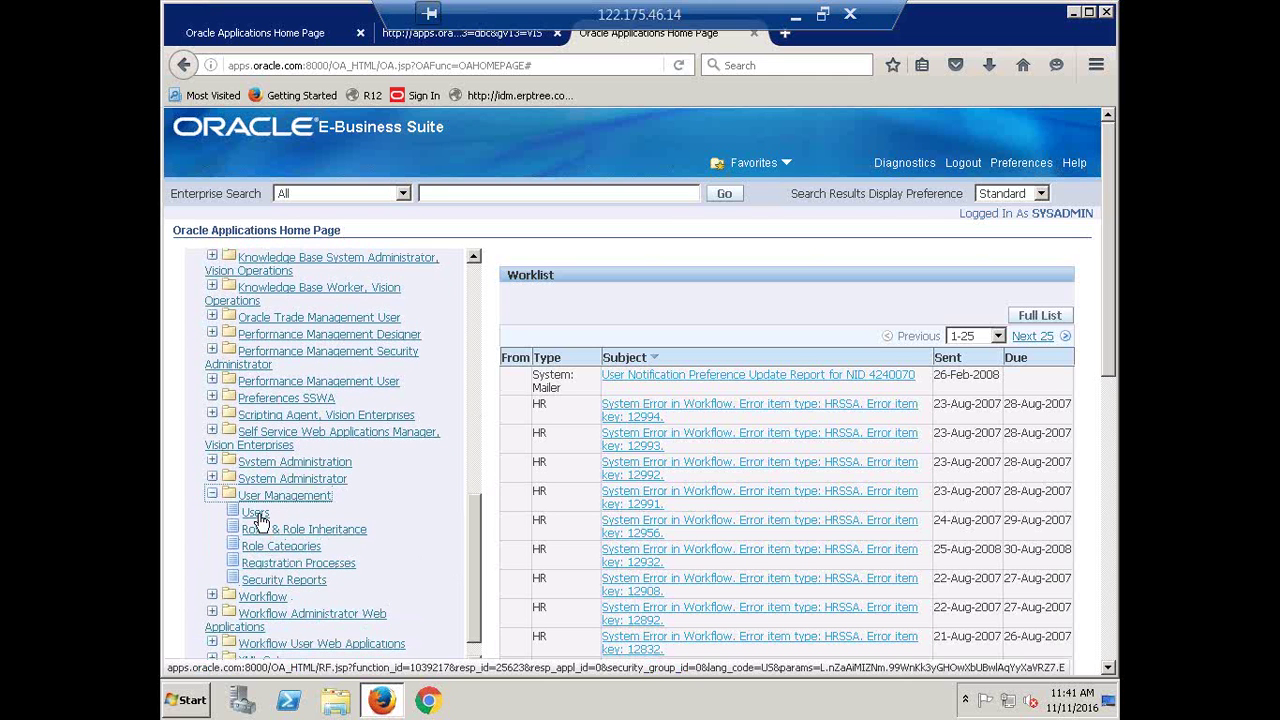
Visit the Users (User Maintenance) page under User Management, then return to the Home Page
{"action": "left_click", "coordinate": [257, 516]}
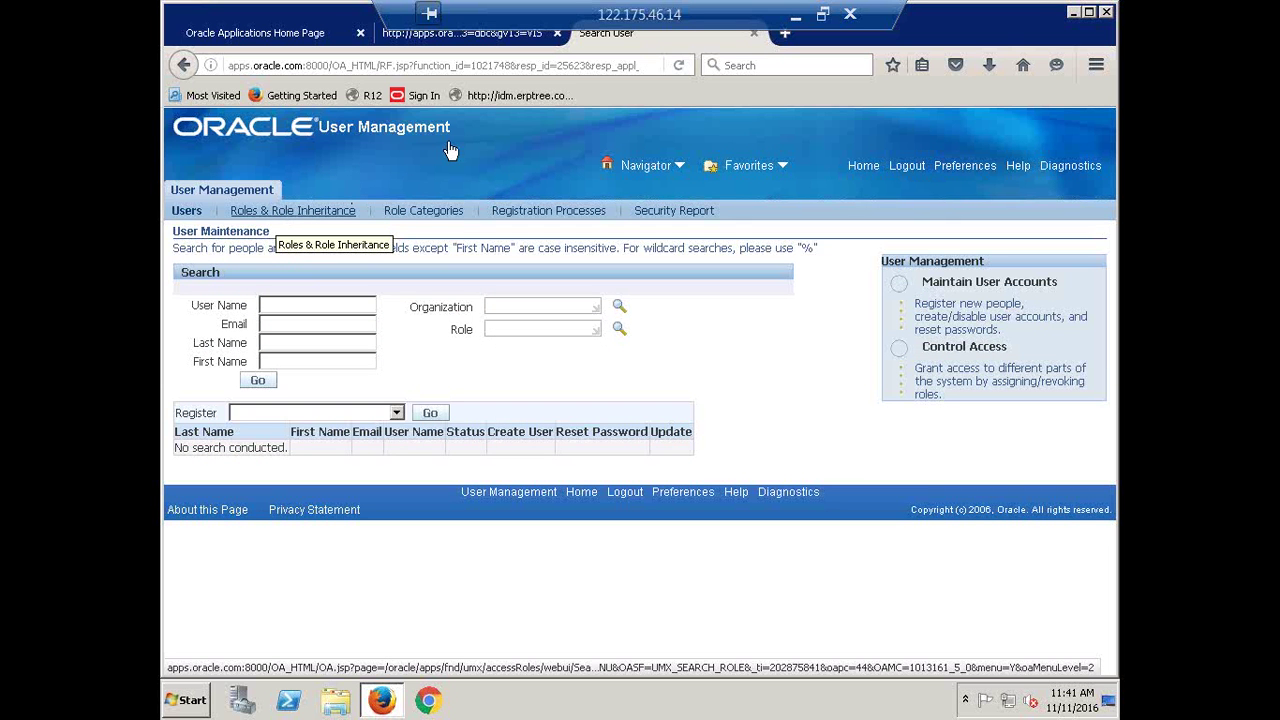
{"action": "left_click", "coordinate": [855, 169]}
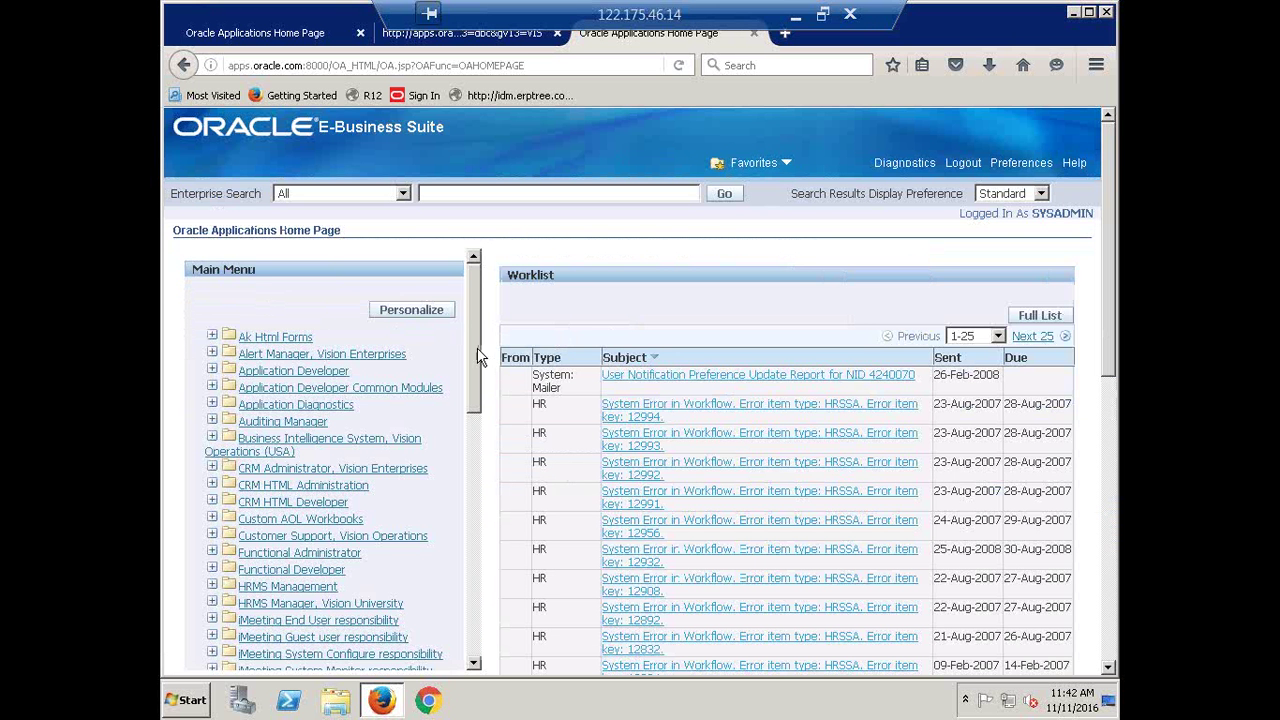
Expand User Management again and launch Roles & Role Inheritance in a new tab
{"action": "scroll", "coordinate": [463, 580], "scroll_direction": "down", "scroll_amount": 5}
{"action": "left_click", "coordinate": [256, 482]}
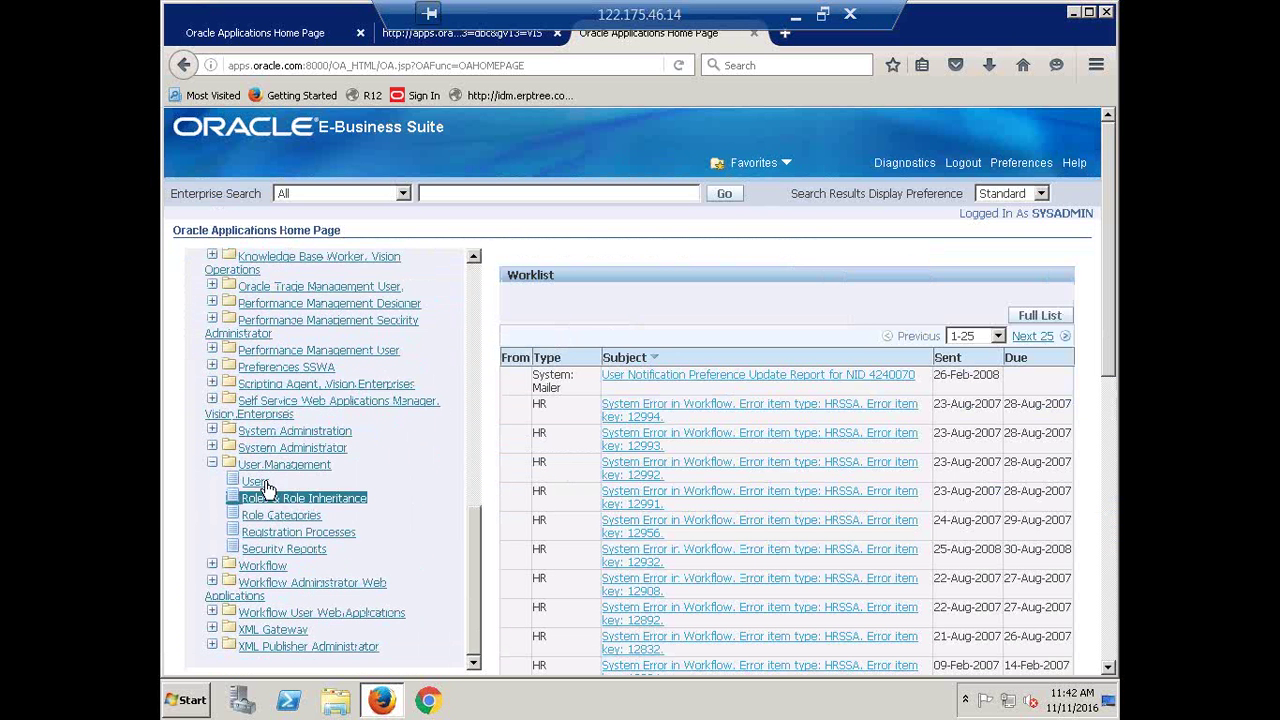
{"action": "left_click", "coordinate": [265, 503]}
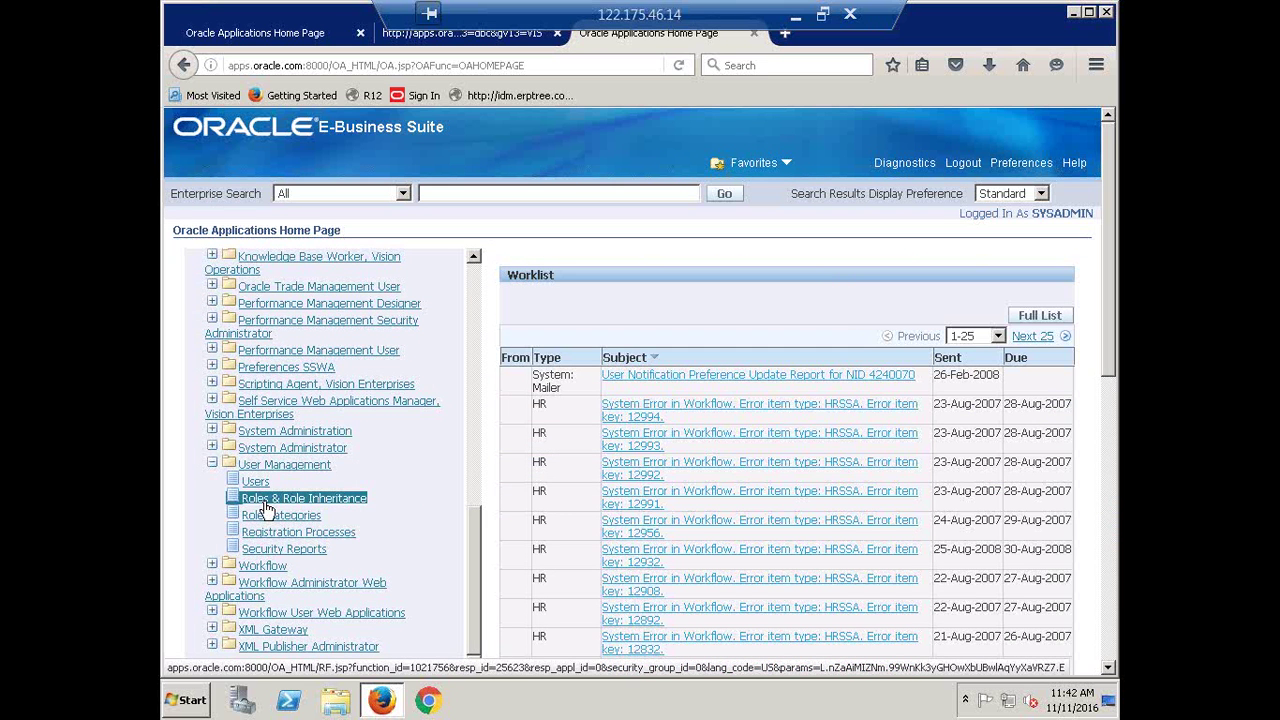
{"action": "left_click", "coordinate": [266, 508]}
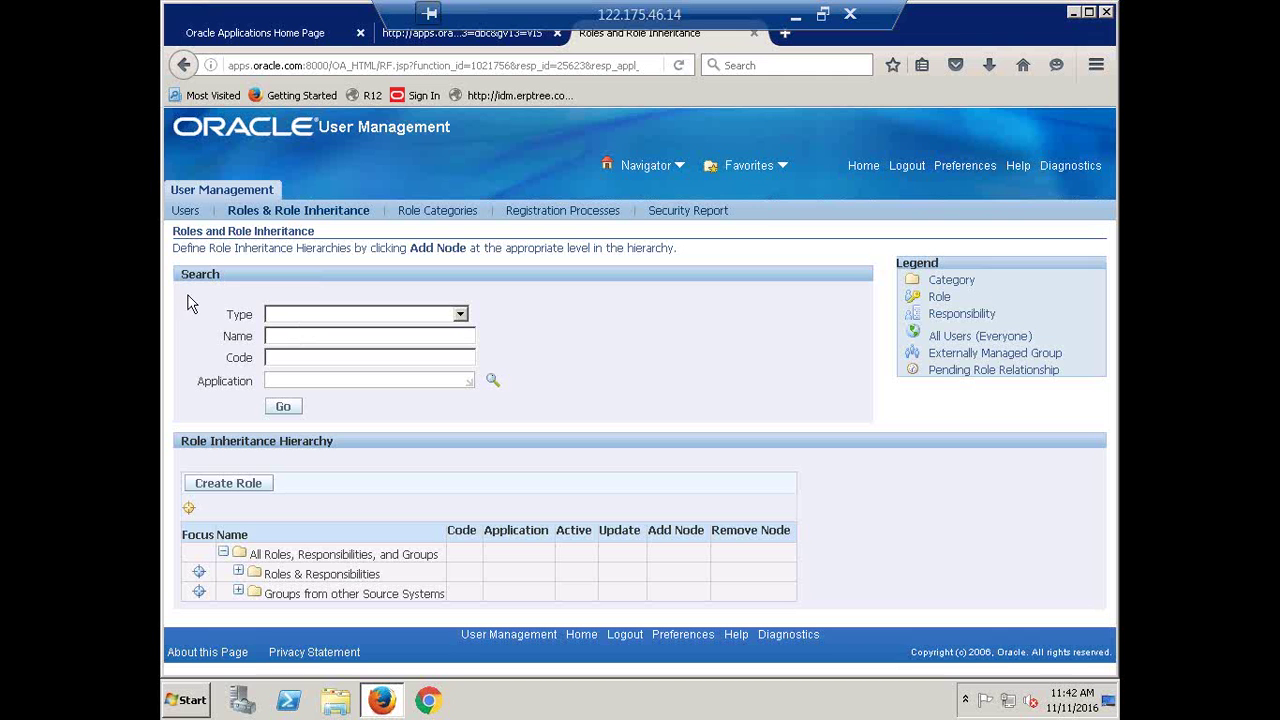
Set the role search Type to Roles & Responsibilities and Category to Miscellaneous
{"action": "left_click", "coordinate": [460, 316]}
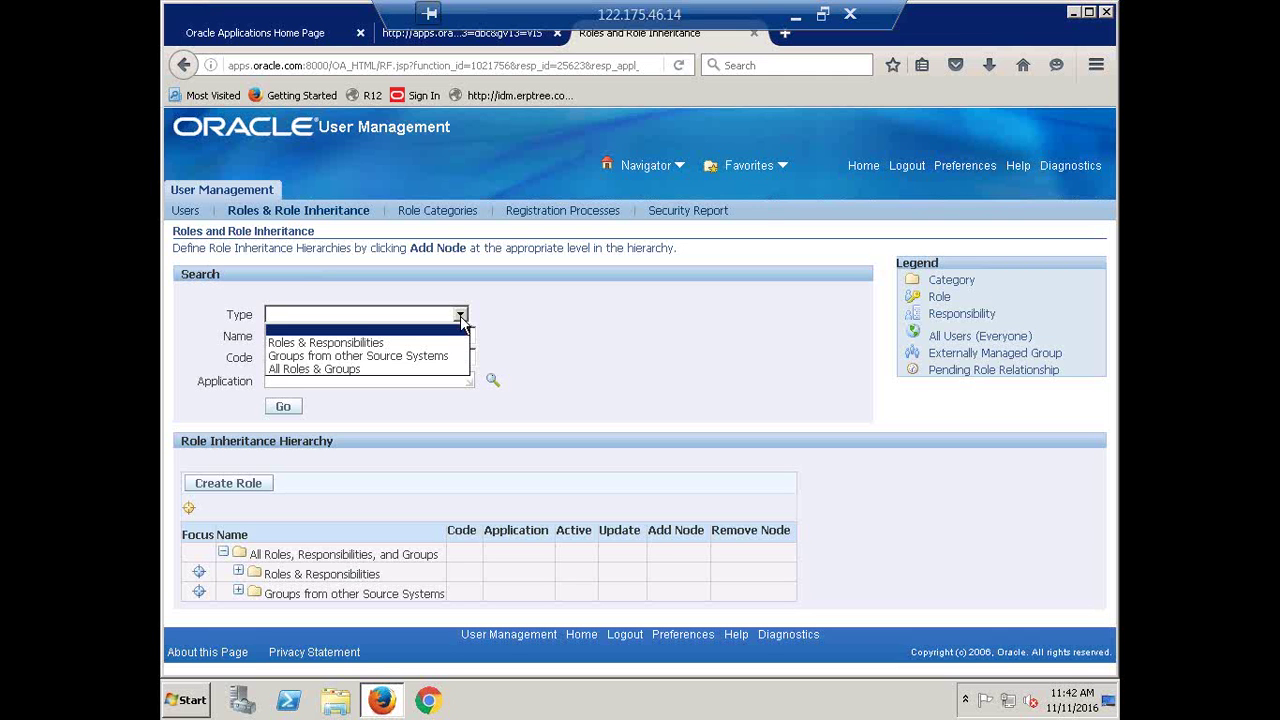
{"action": "left_click", "coordinate": [399, 345]}
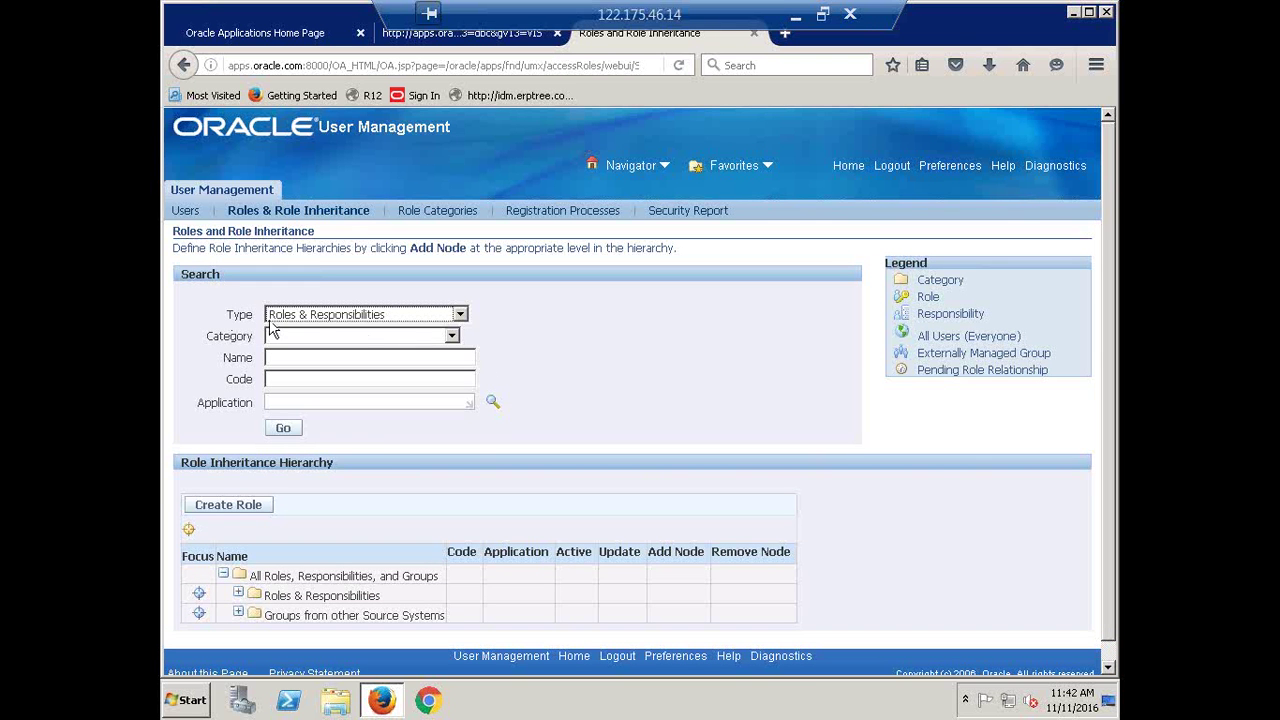
{"action": "left_click", "coordinate": [452, 337]}
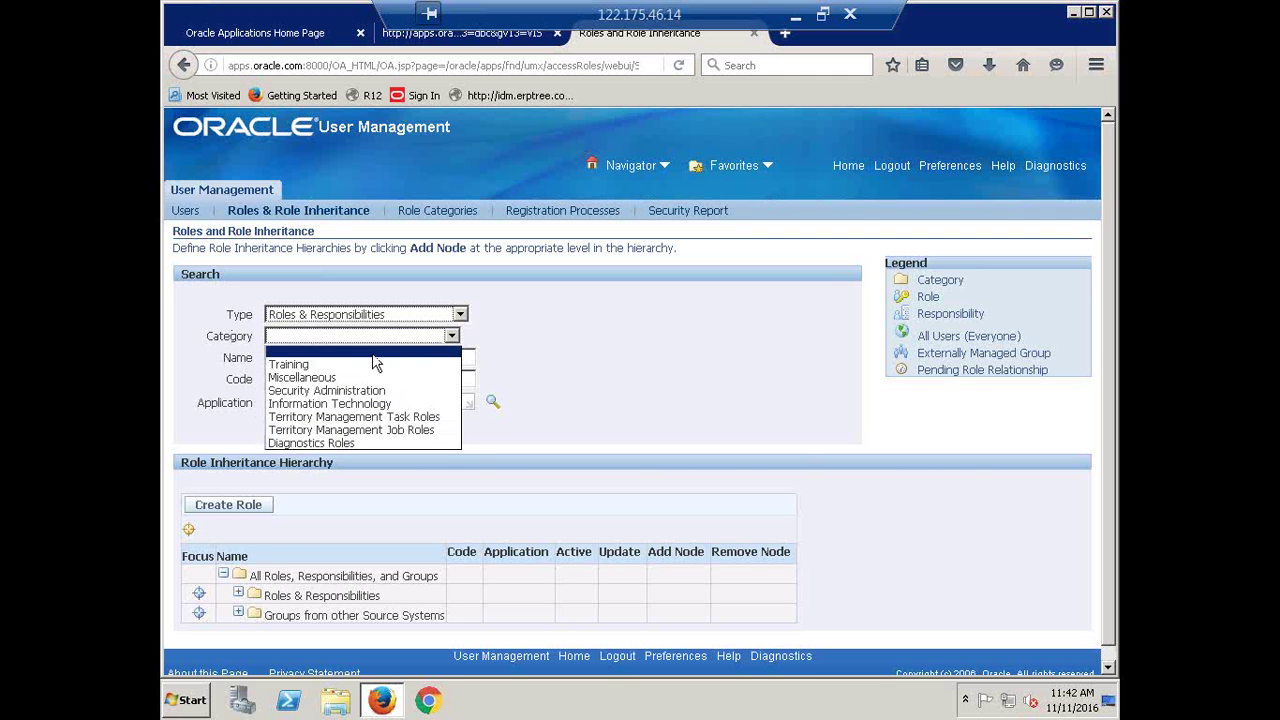
{"action": "left_click", "coordinate": [337, 377]}
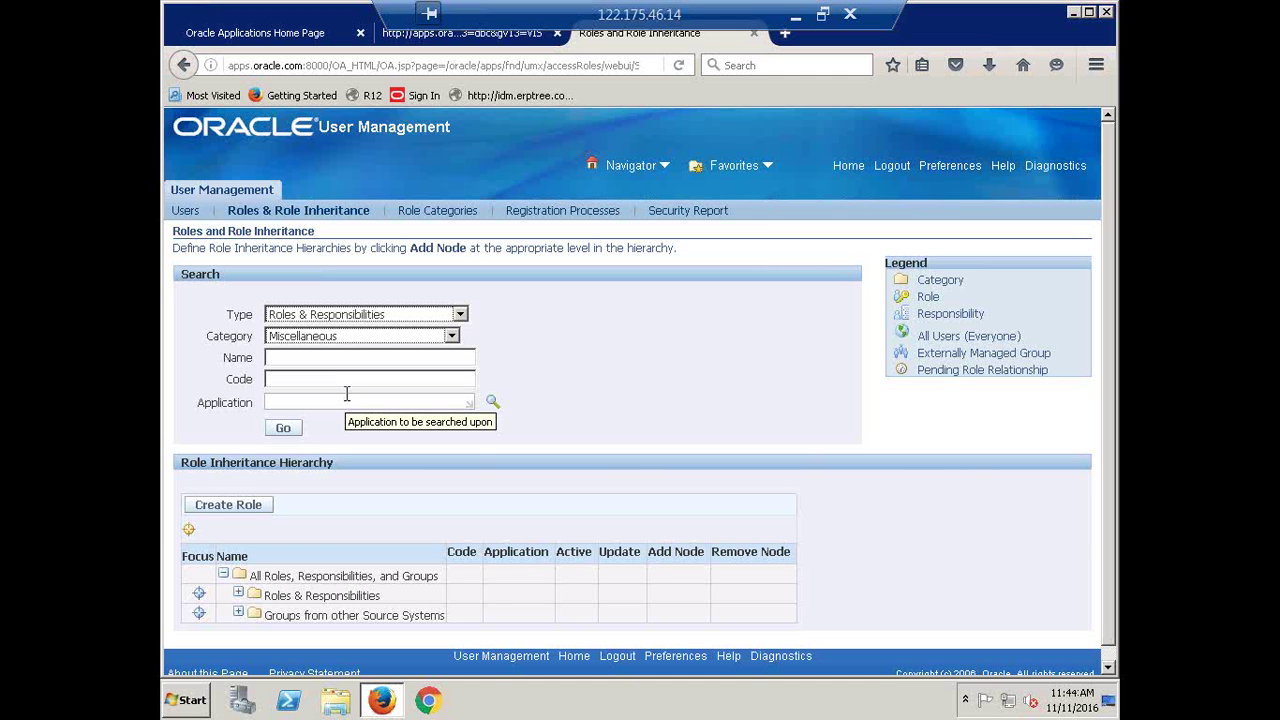
Search roles by name 'CALFRE Accounts Pay'
{"action": "left_click", "coordinate": [329, 360]}
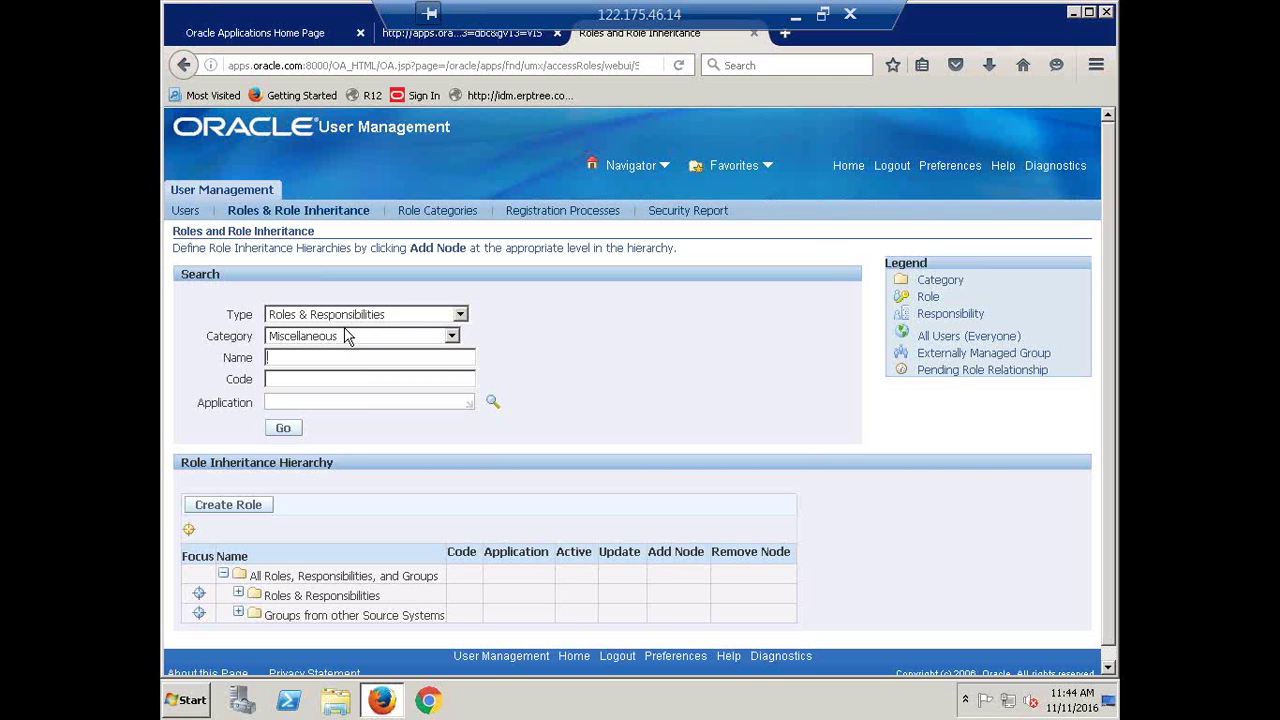
{"action": "type", "text": "CALFRE Accounts Pay"}
{"action": "left_click", "coordinate": [287, 428]}
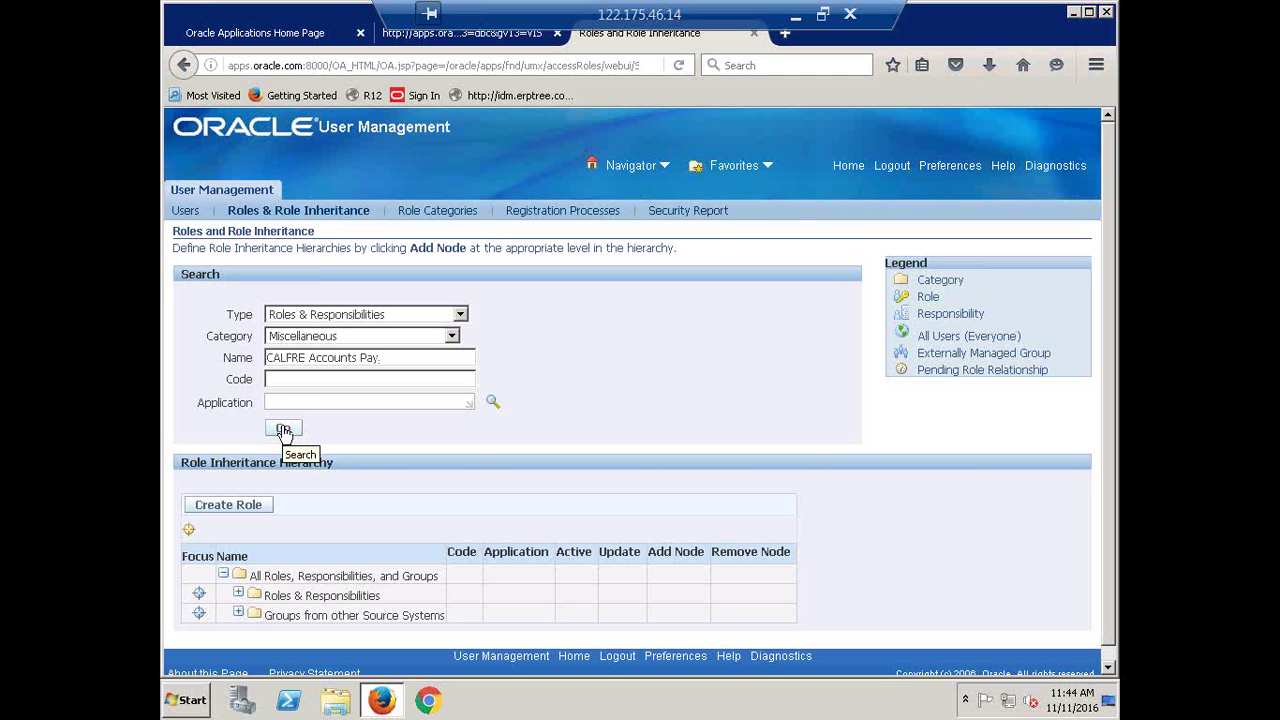
{"action": "left_click", "coordinate": [284, 429]}
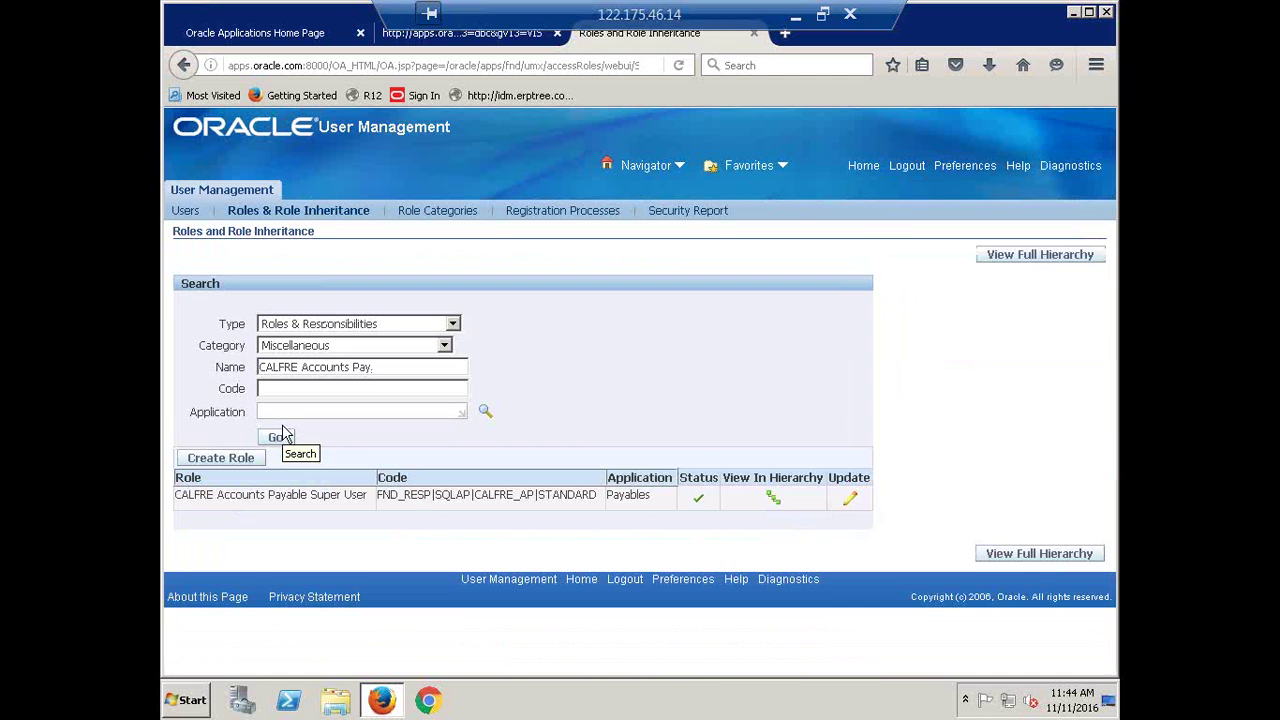
Highlight CALFRE and Payable in the CALFRE Accounts Payable Super User result row
{"action": "double_click", "coordinate": [178, 494]}
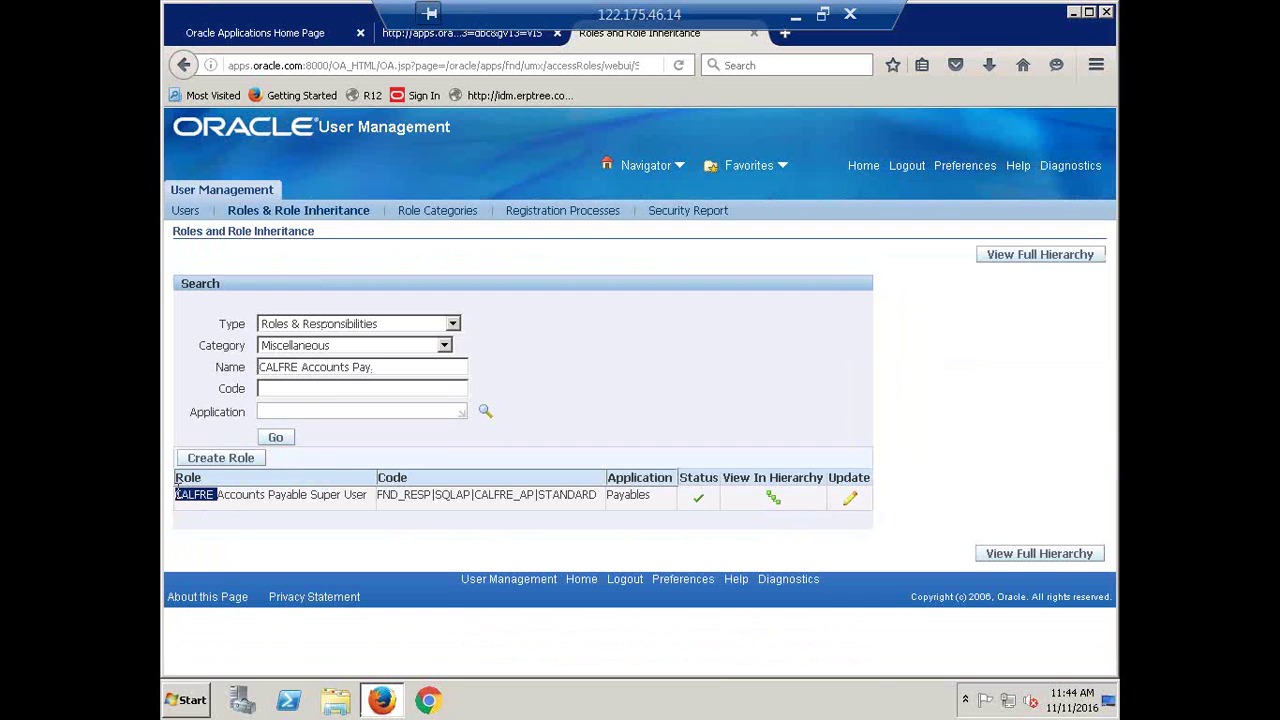
{"action": "double_click", "coordinate": [273, 494]}
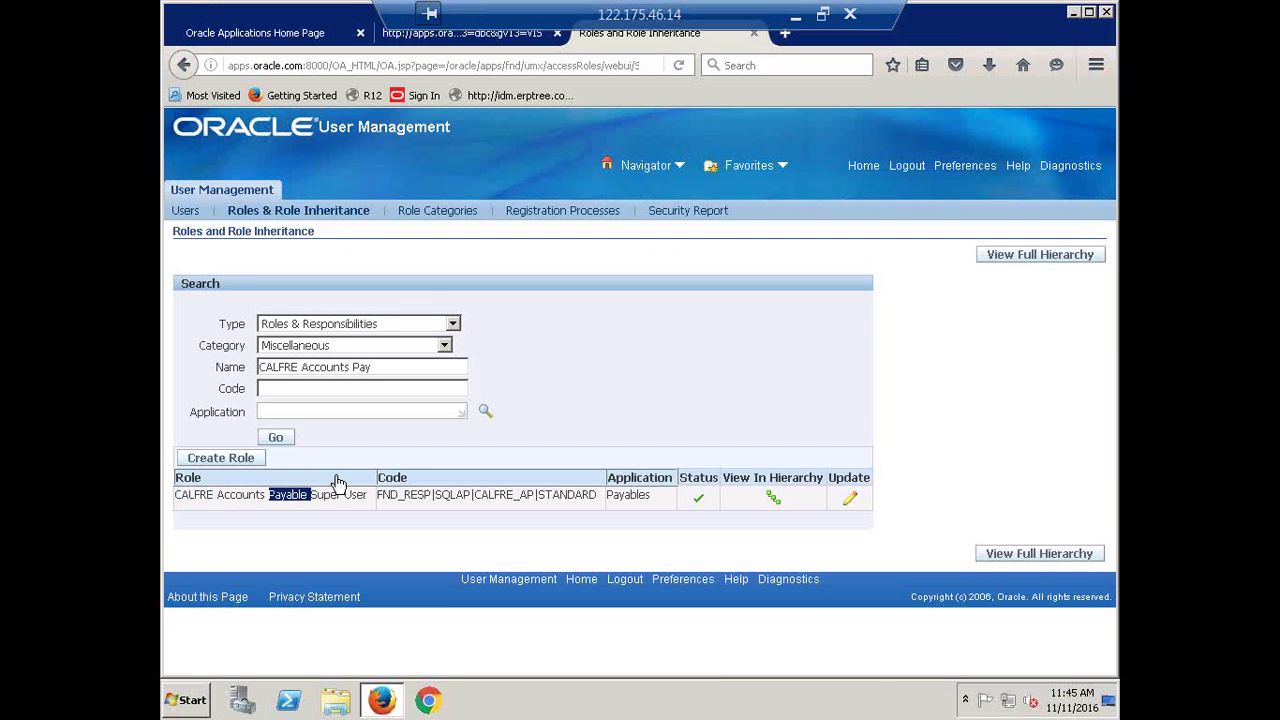
{"action": "left_click", "coordinate": [341, 497]}
{"action": "double_click", "coordinate": [300, 494]}
{"action": "left_click", "coordinate": [338, 492]}
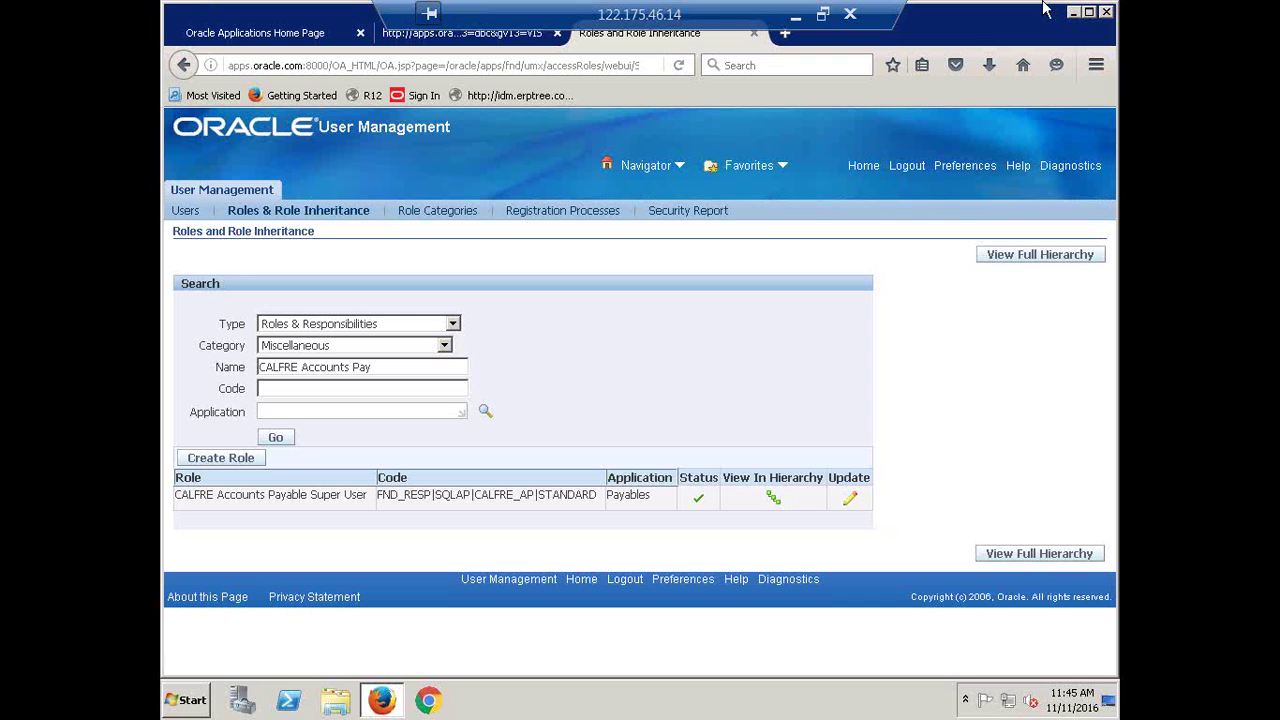
Edit the CALFRE Accounts Payable Super User role and request its Security Wizards
{"action": "left_click", "coordinate": [853, 501]}
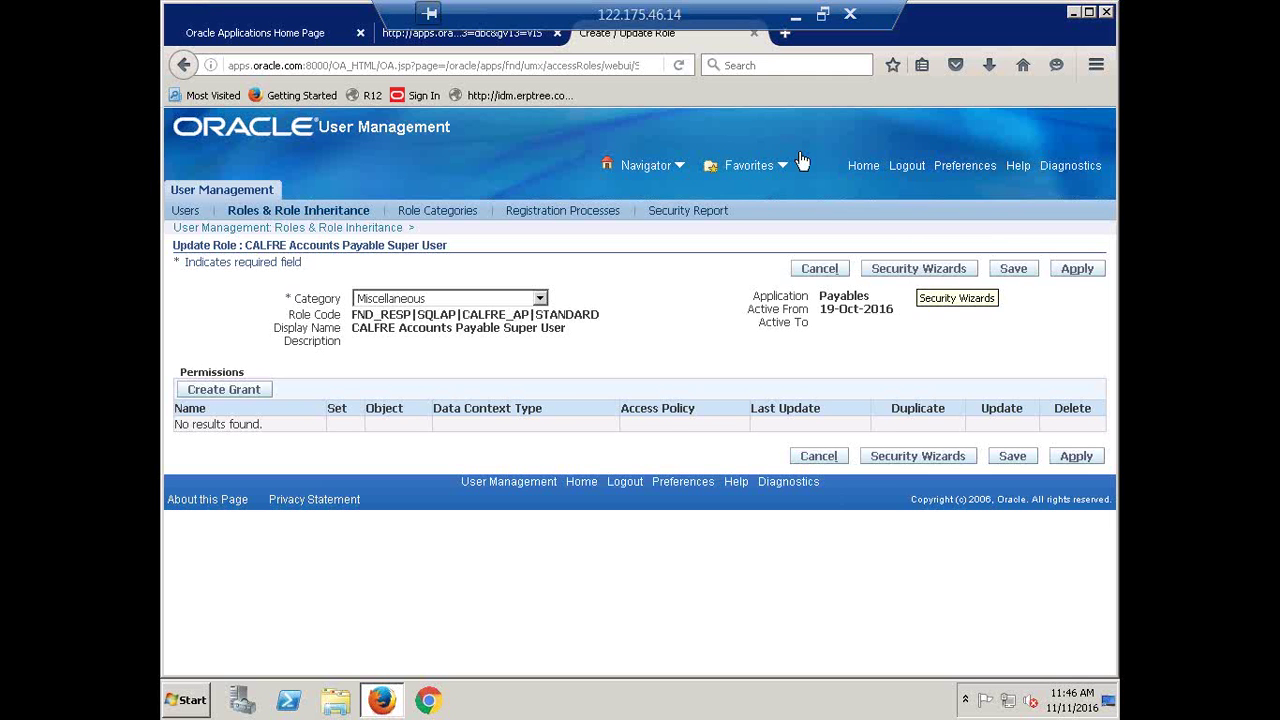
{"action": "left_click", "coordinate": [930, 274]}
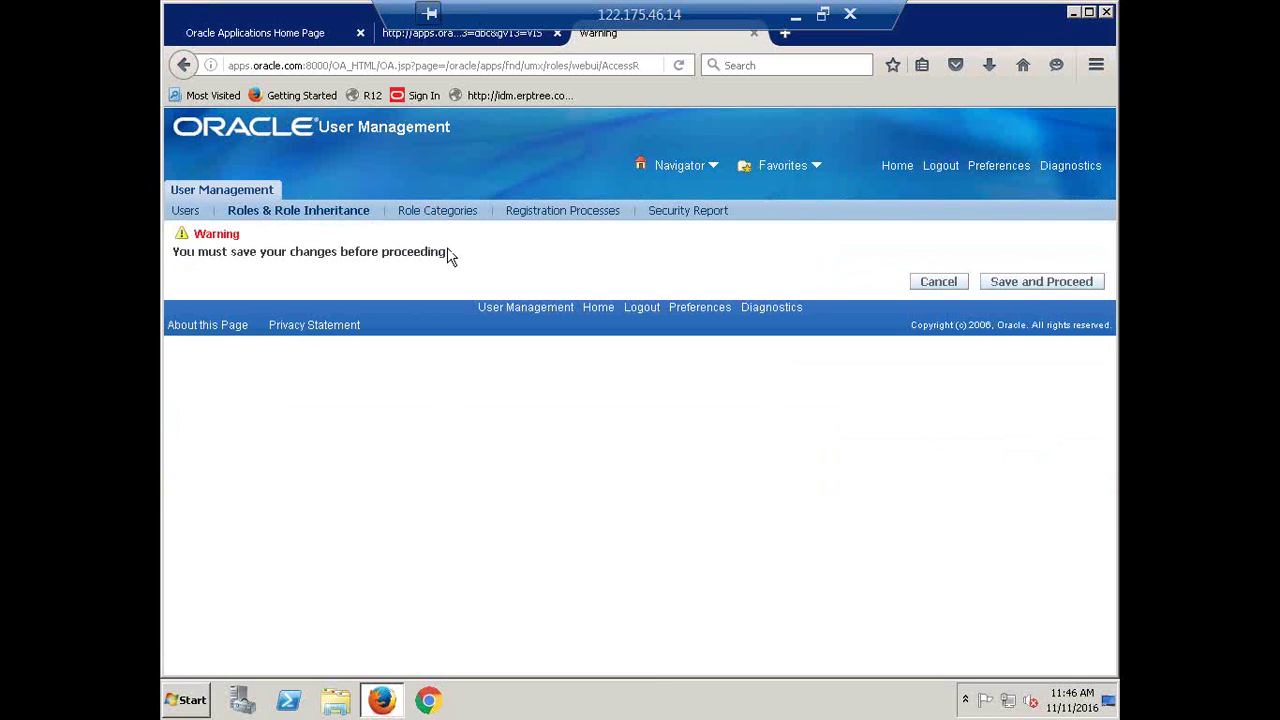
Save and proceed, then run the CE UMX Security wizard to reach Bank Account Security Management
{"action": "left_click", "coordinate": [1050, 286]}
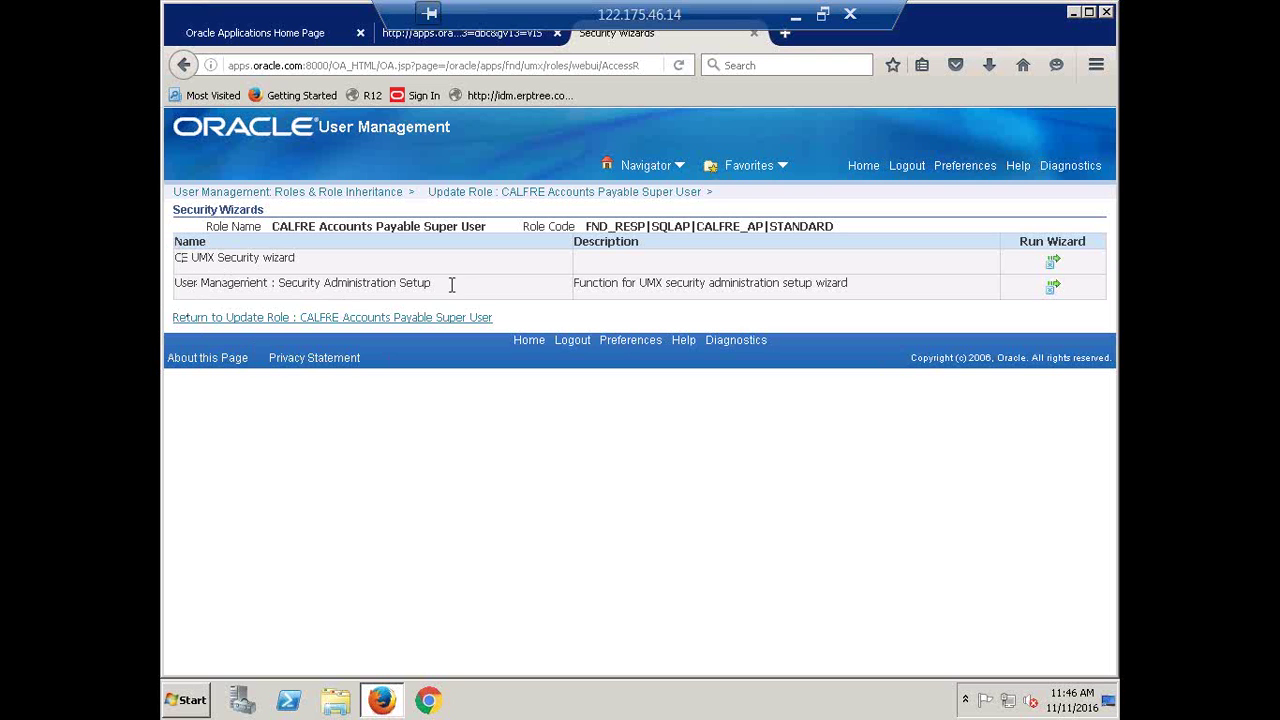
{"action": "double_click", "coordinate": [266, 257]}
{"action": "left_click", "coordinate": [228, 262]}
{"action": "left_click_drag", "start_coordinate": [295, 262], "coordinate": [224, 262]}
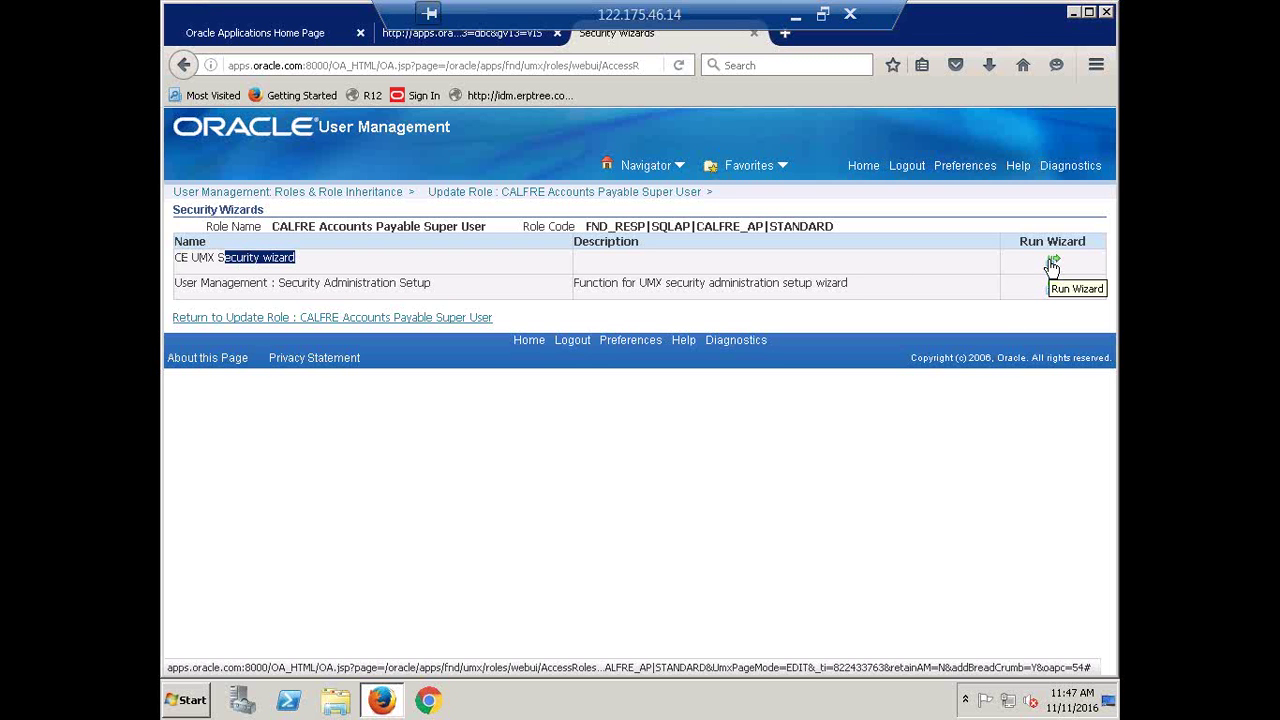
{"action": "left_click", "coordinate": [757, 264]}
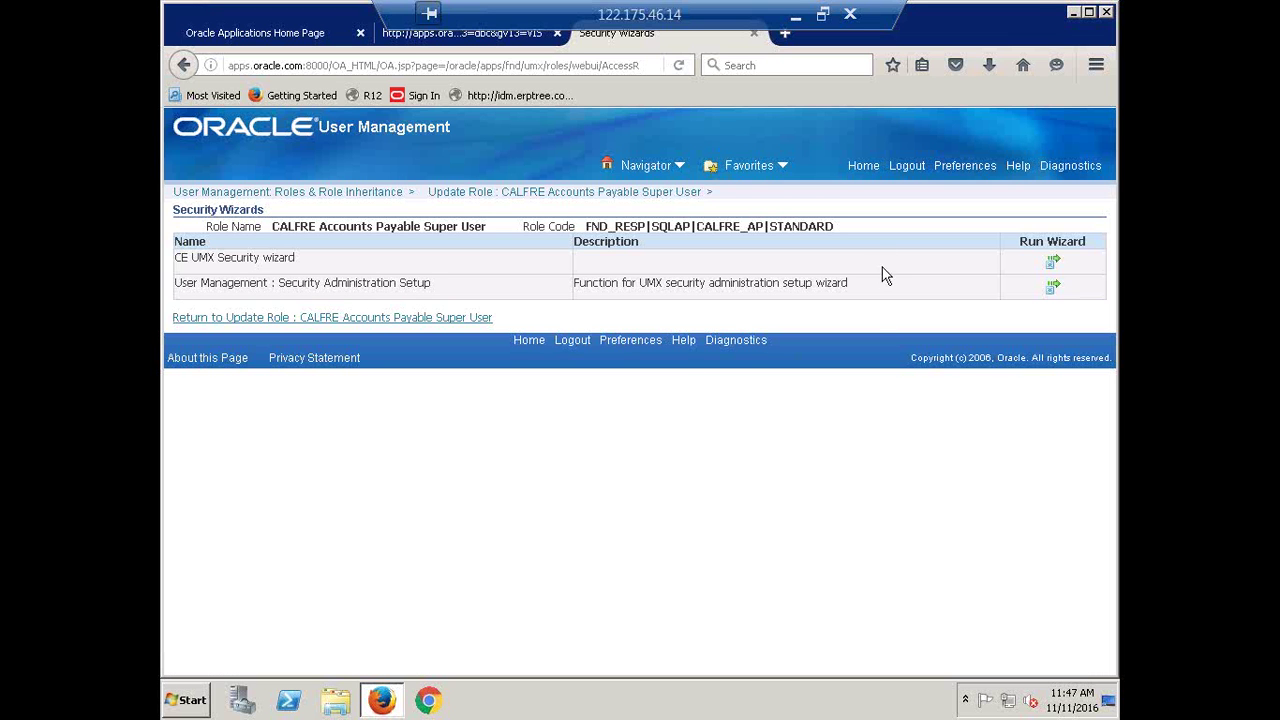
{"action": "left_click", "coordinate": [1051, 268]}
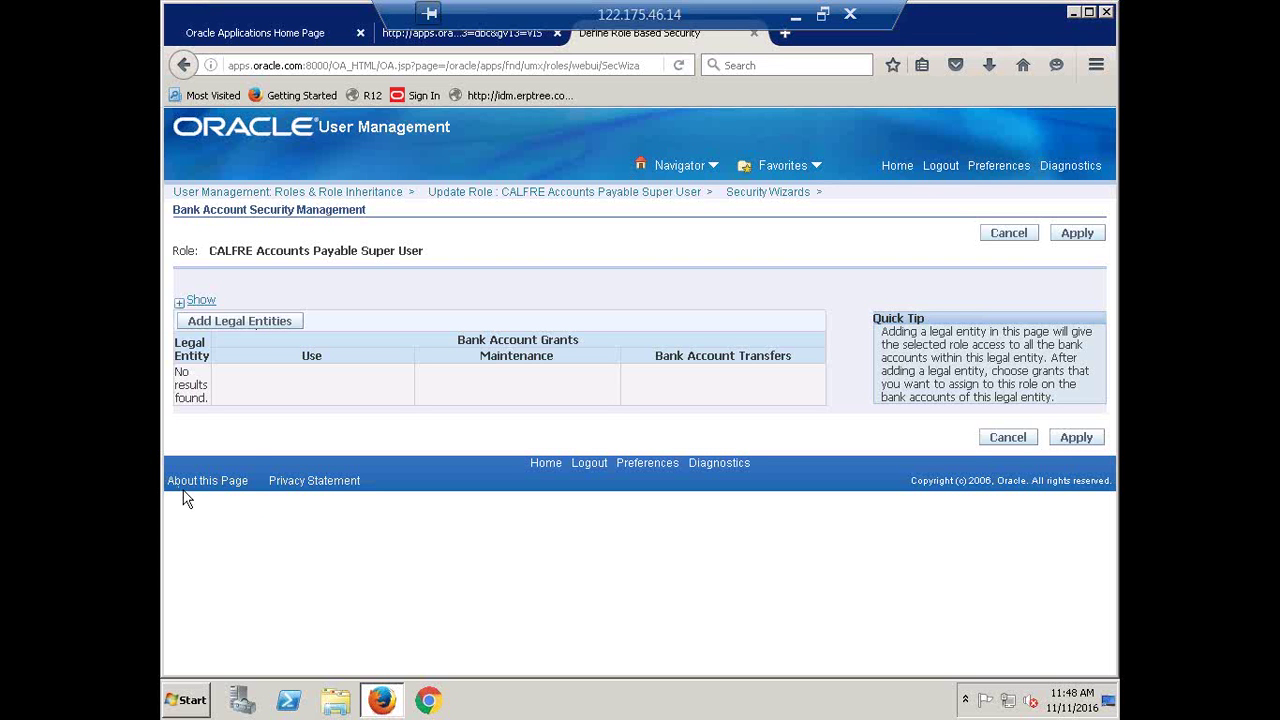
Open the Add Legal Entities search for the role's bank account security
{"action": "left_click", "coordinate": [240, 321]}
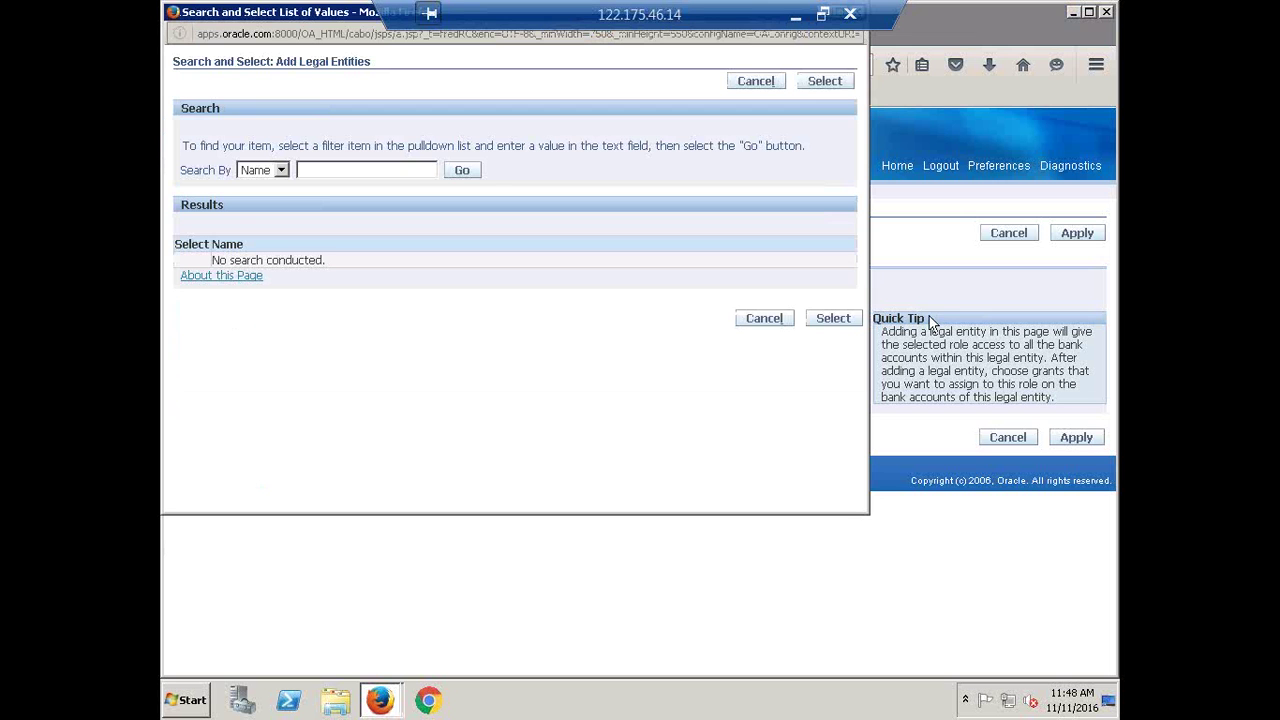
Search legal entities by the name CALFRE and select CALFRE India Legal Entity
{"action": "left_click", "coordinate": [383, 170]}
{"action": "type", "text": "CALFRE LL"}
{"action": "key", "text": "BackSpace"}
{"action": "key", "text": "BackSpace"}
{"action": "key", "text": "BackSpace"}
{"action": "left_click", "coordinate": [466, 171]}
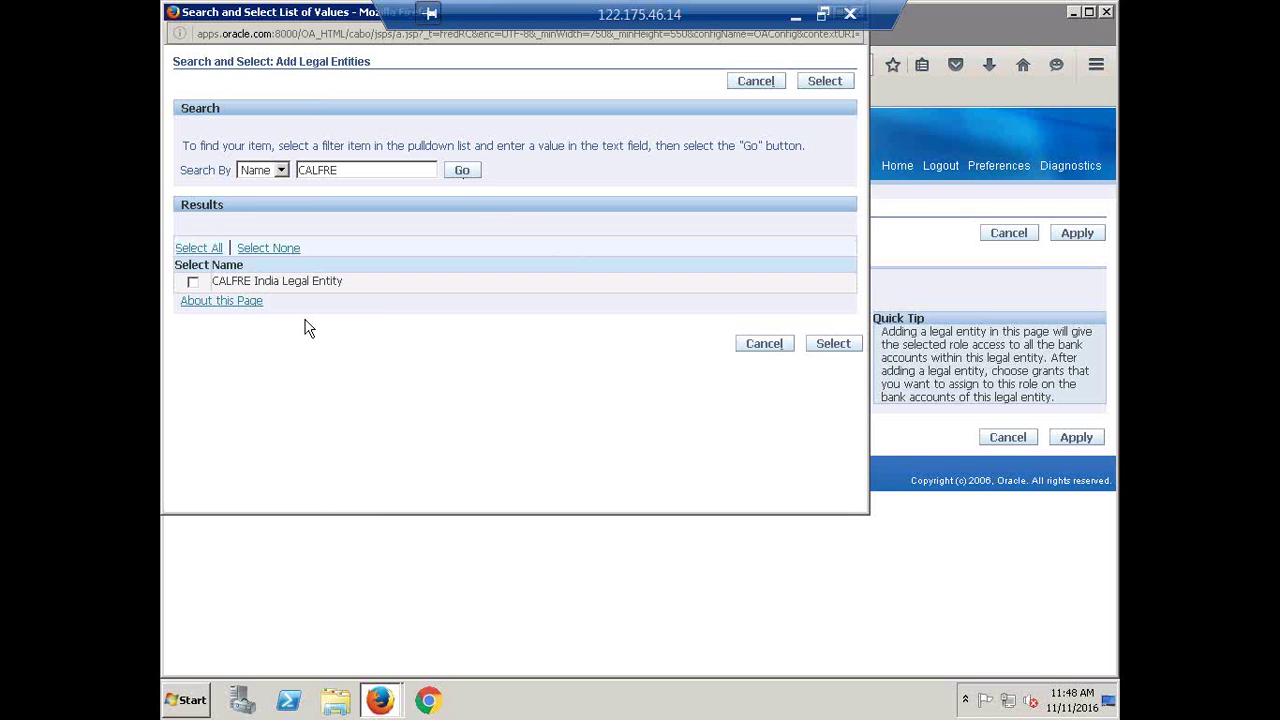
{"action": "left_click", "coordinate": [192, 283]}
{"action": "left_click", "coordinate": [832, 344]}
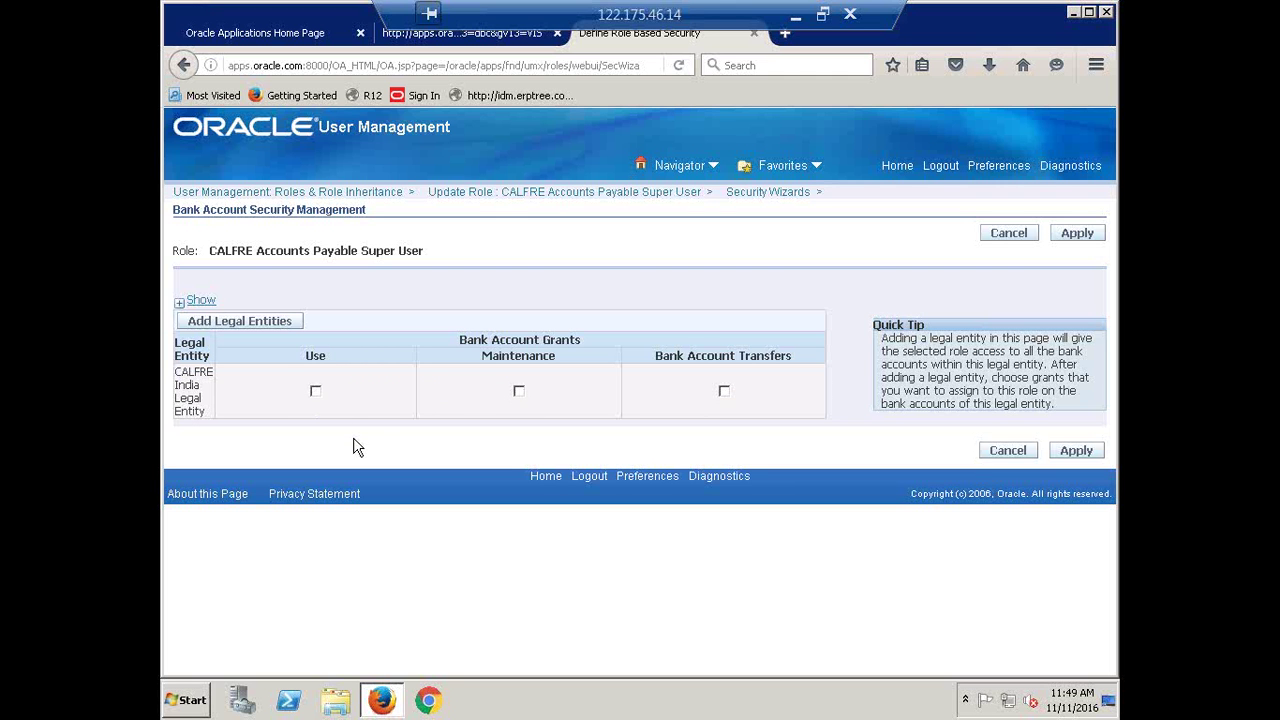
Grant Maintenance and Bank Account Transfers on CALFRE India Legal Entity, then apply the grants
{"action": "left_click", "coordinate": [520, 392]}
{"action": "left_click", "coordinate": [724, 391]}
{"action": "left_click", "coordinate": [1078, 240]}
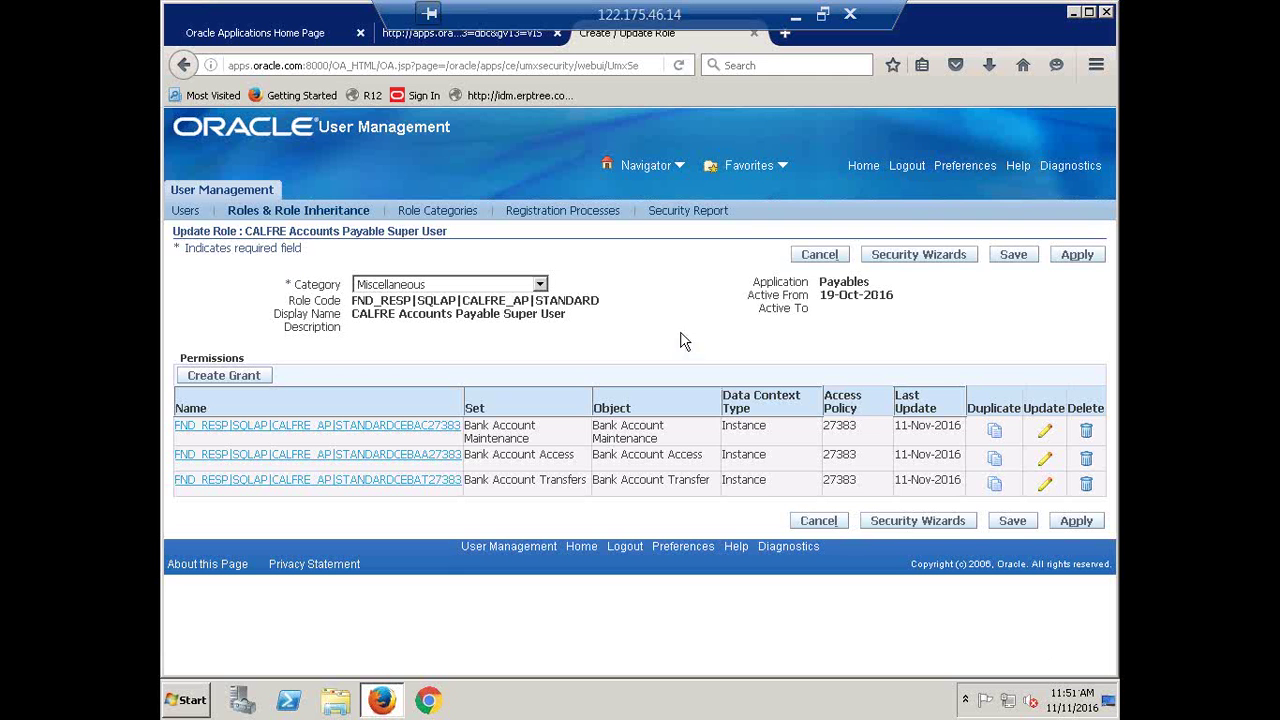
Apply the updated CALFRE Accounts Payable Super User role and log out
{"action": "left_click", "coordinate": [1076, 256]}
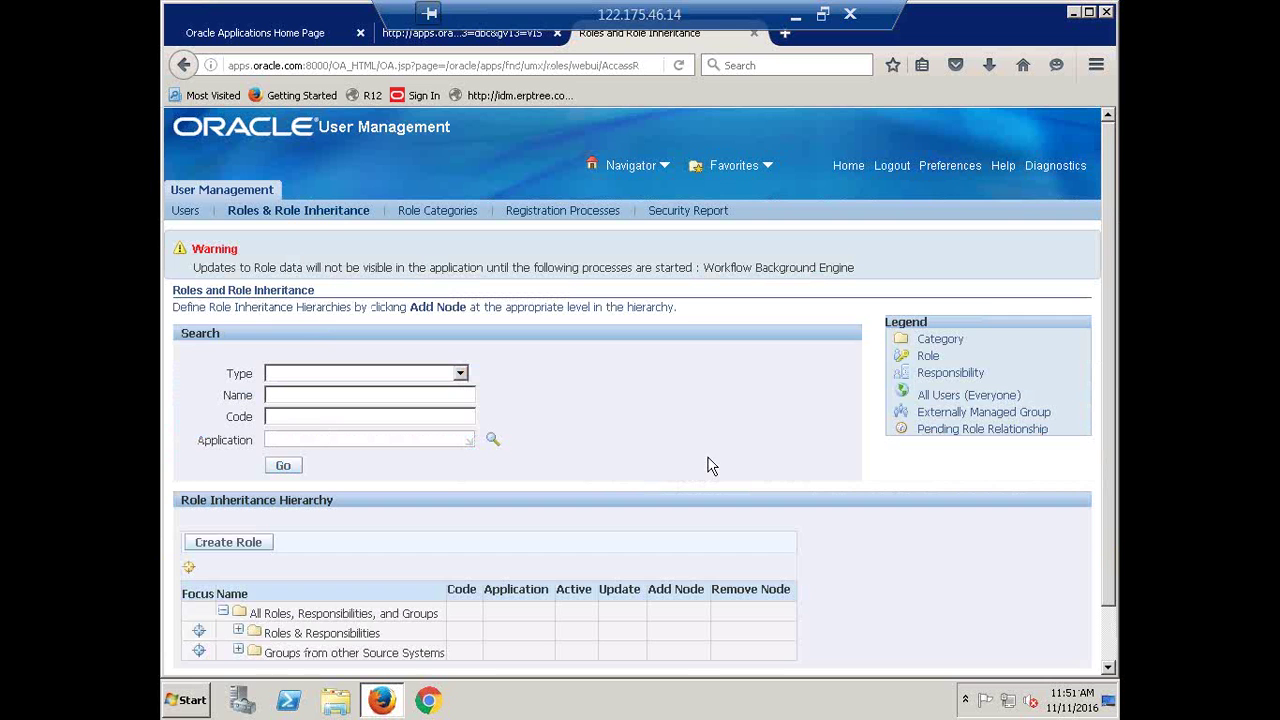
{"action": "left_click", "coordinate": [893, 168]}
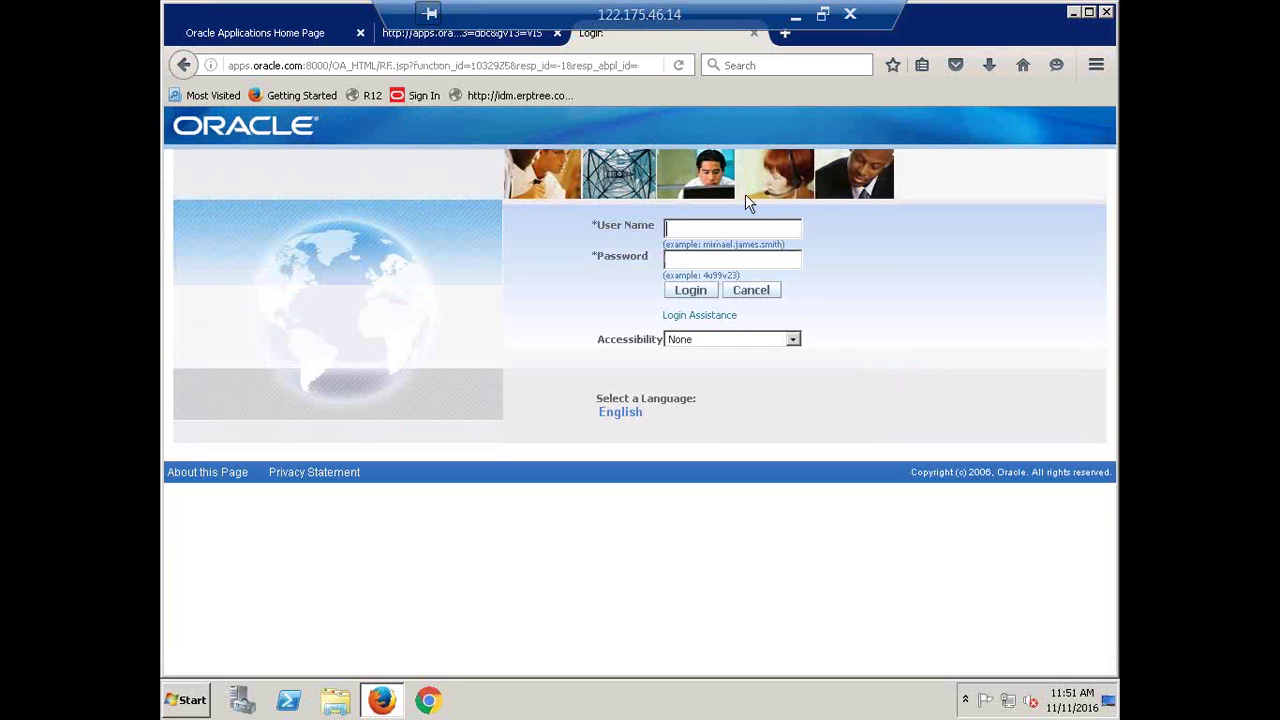
Log back in to Oracle E-Business Suite with the user name and password
{"action": "left_click", "coordinate": [729, 226]}
{"action": "left_click", "coordinate": [728, 230]}
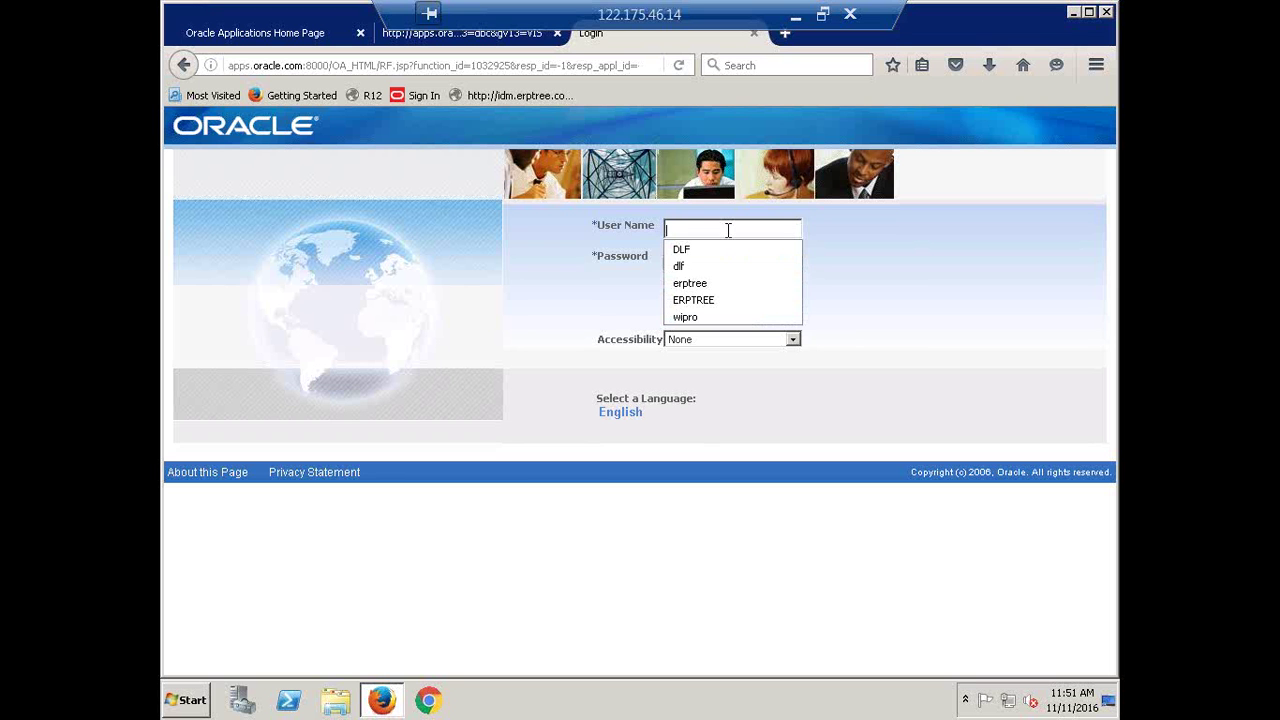
{"action": "type", "text": "ca"}
{"action": "key", "text": "BackSpace"}
{"action": "key", "text": "BackSpace"}
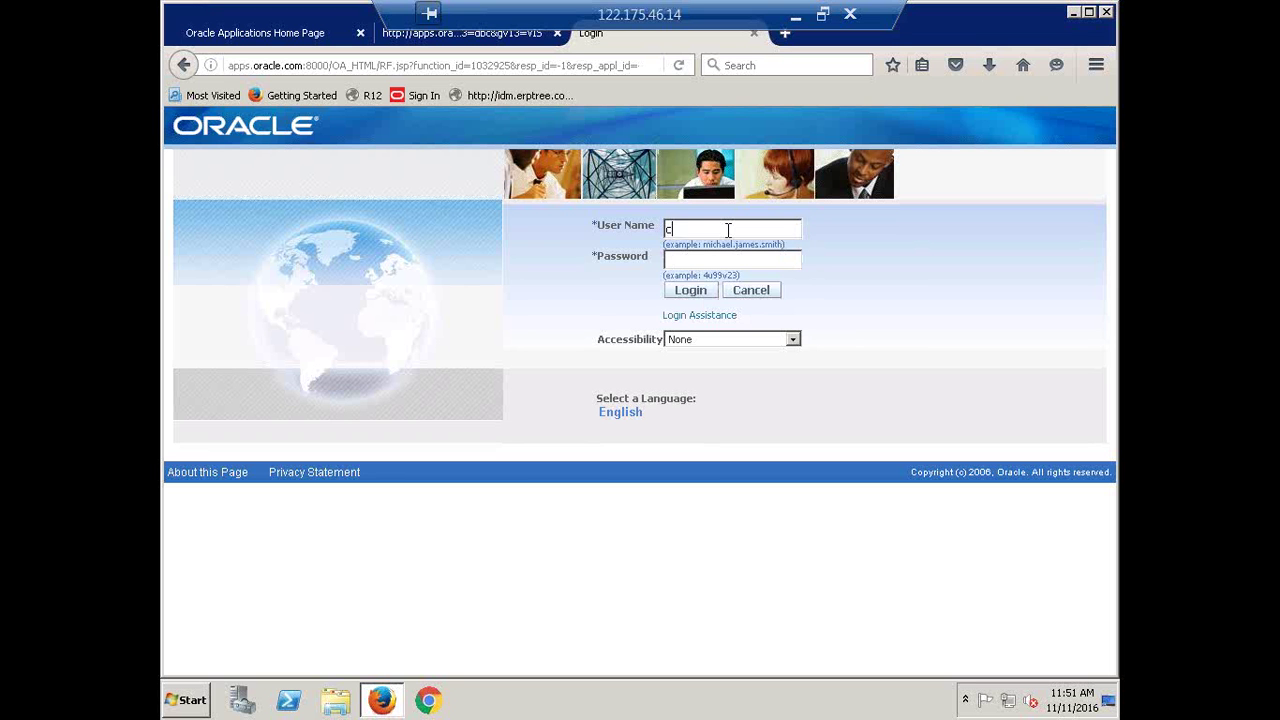
{"action": "type", "text": "CALFRE"}
{"action": "key", "text": "Tab"}
{"action": "type", "text": "•••••••"}
{"action": "key", "text": "Return"}
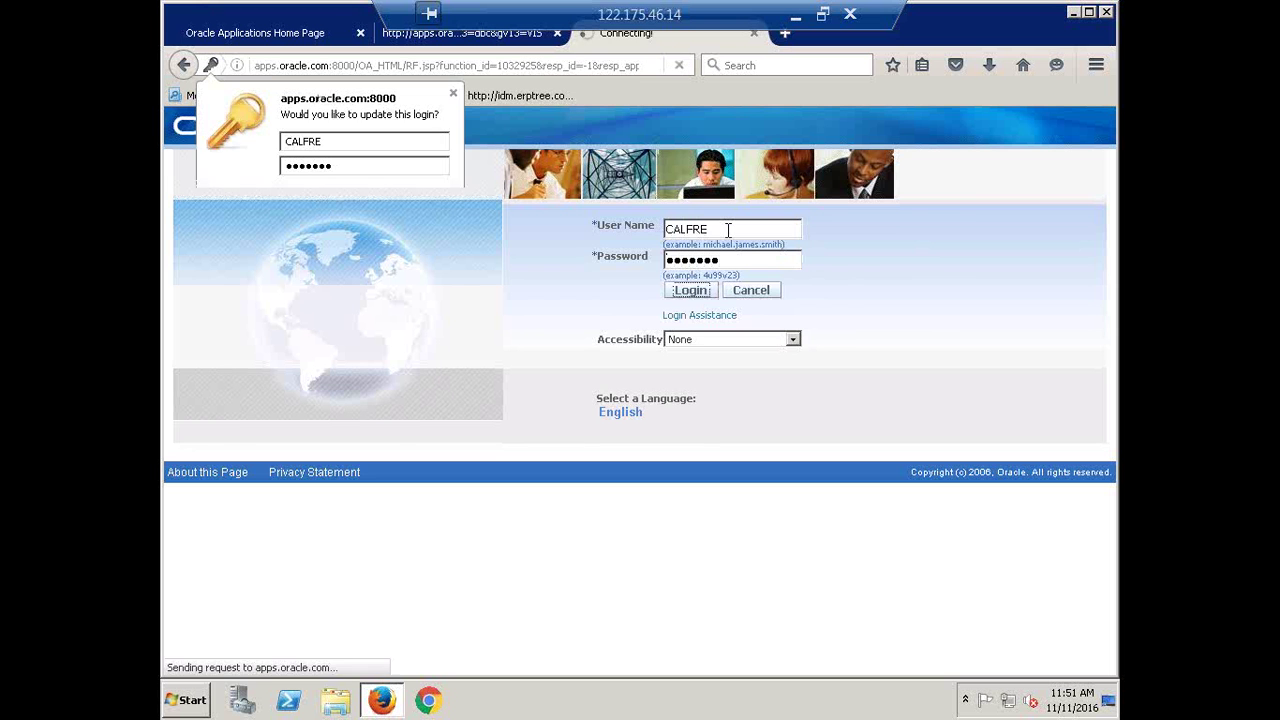
Open the Funds Available inquiry under the CALFRE Accounts Payable Super User responsibility
{"action": "left_click", "coordinate": [453, 93]}
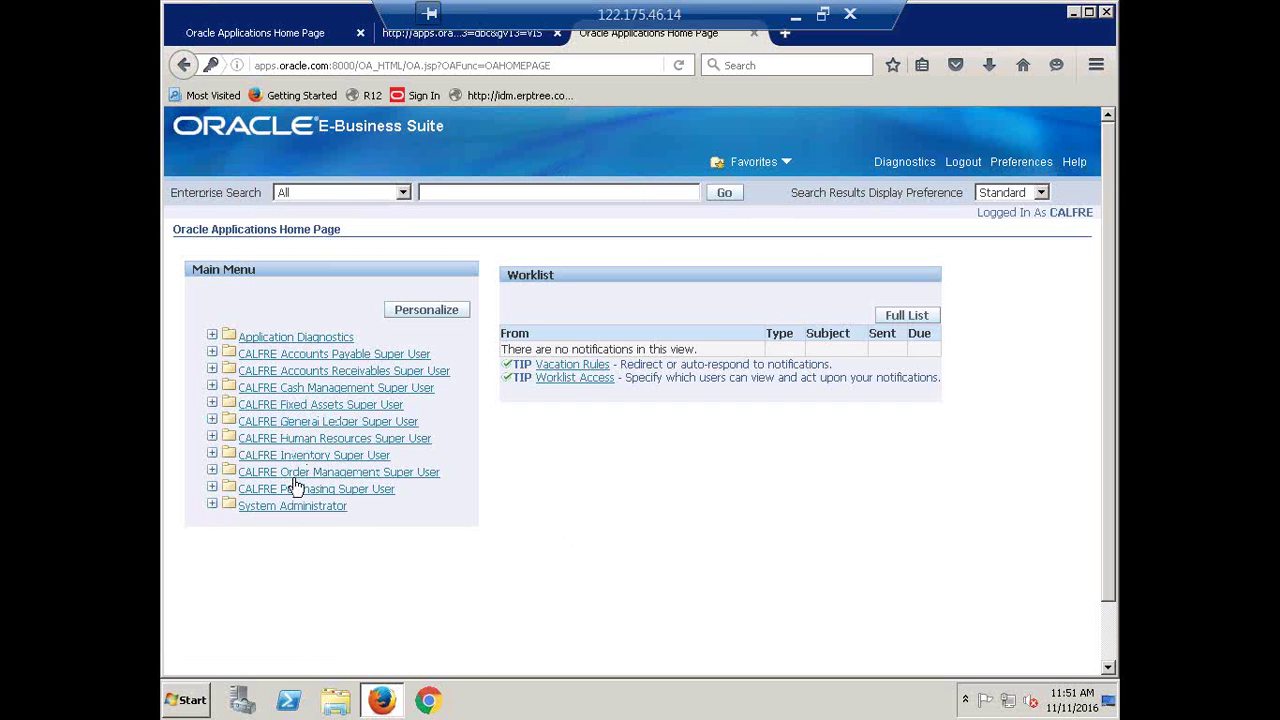
{"action": "left_click", "coordinate": [312, 356]}
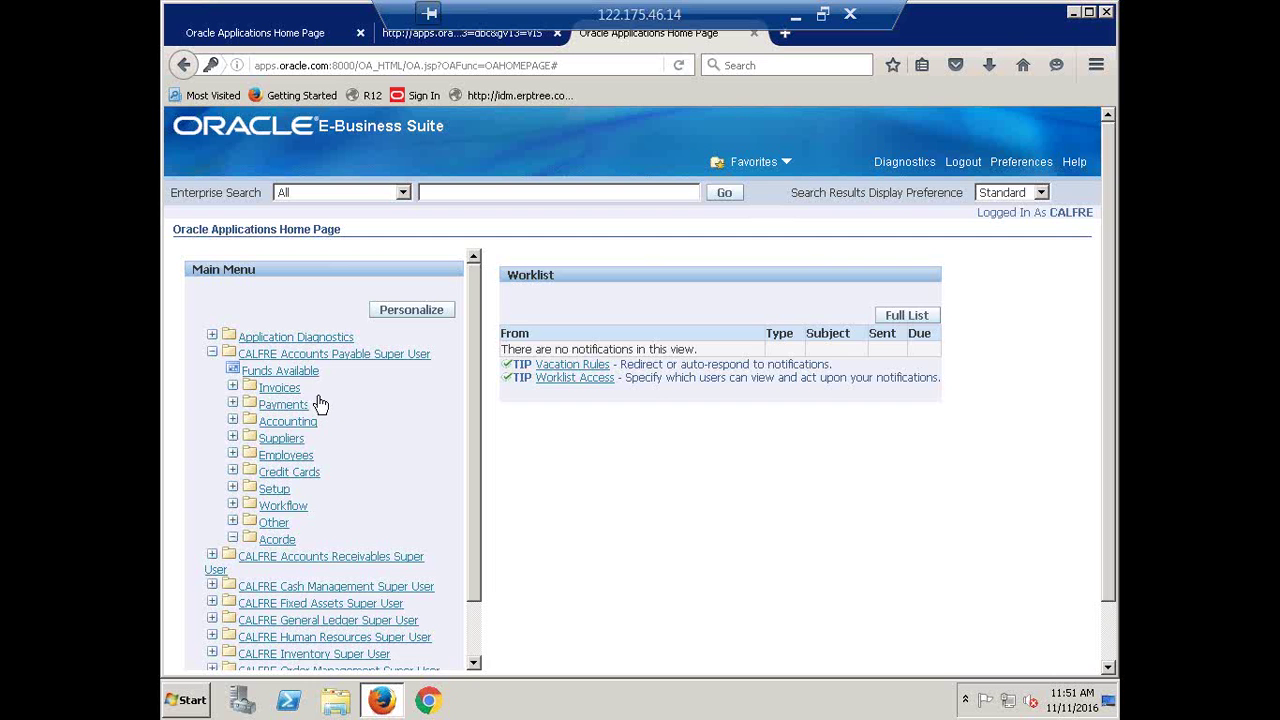
{"action": "left_click", "coordinate": [295, 374]}
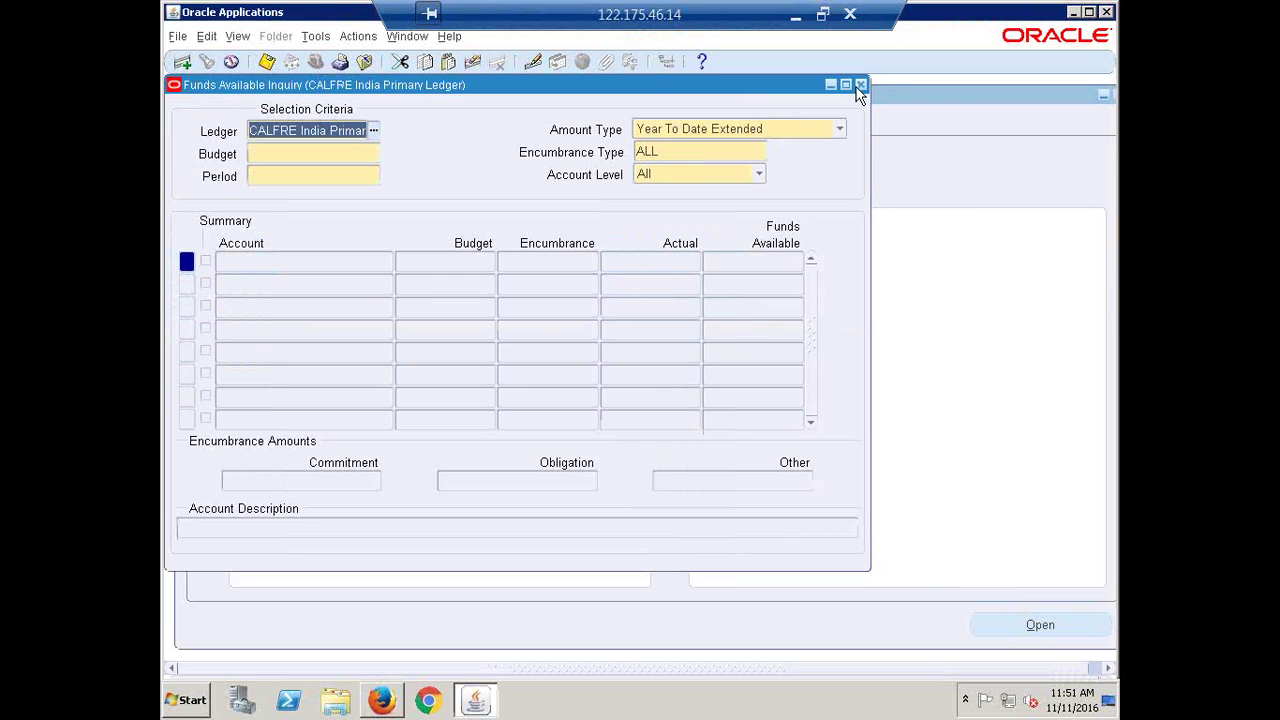
Close the Funds Available form and minimize Remote Desktop to reveal Recap.xlsx in Excel
{"action": "left_click", "coordinate": [862, 84]}
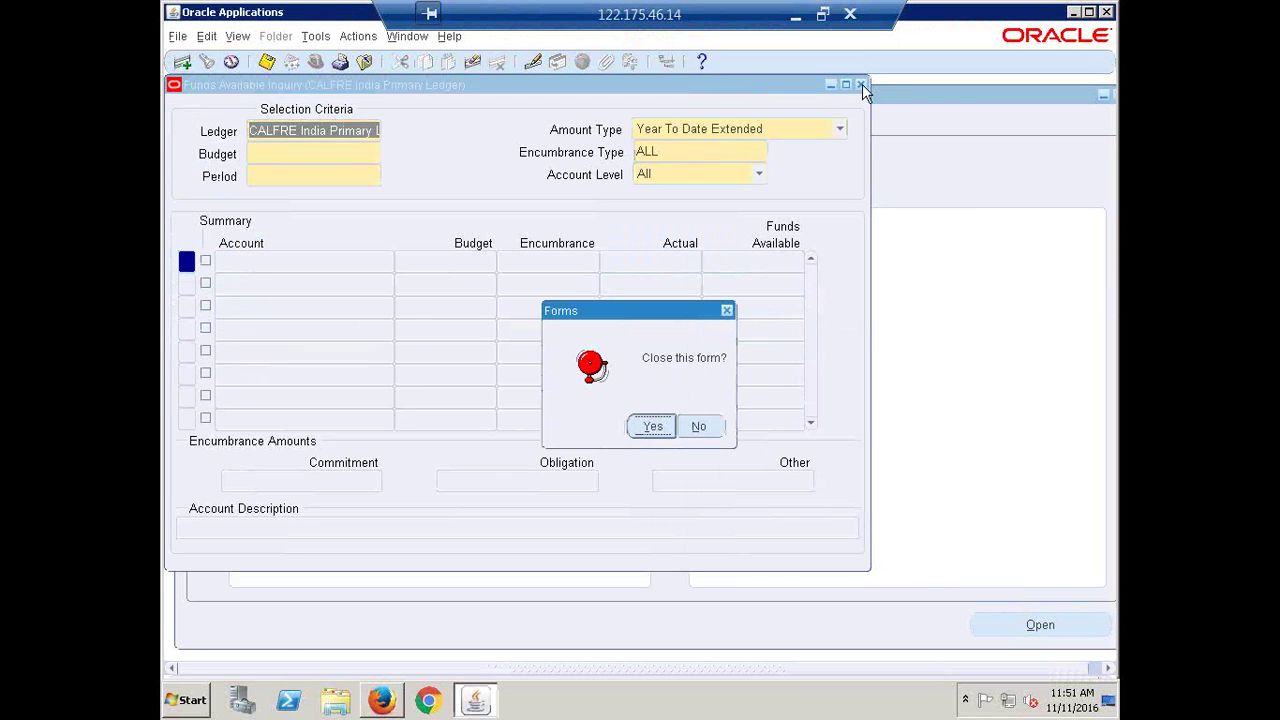
{"action": "left_click", "coordinate": [650, 428]}
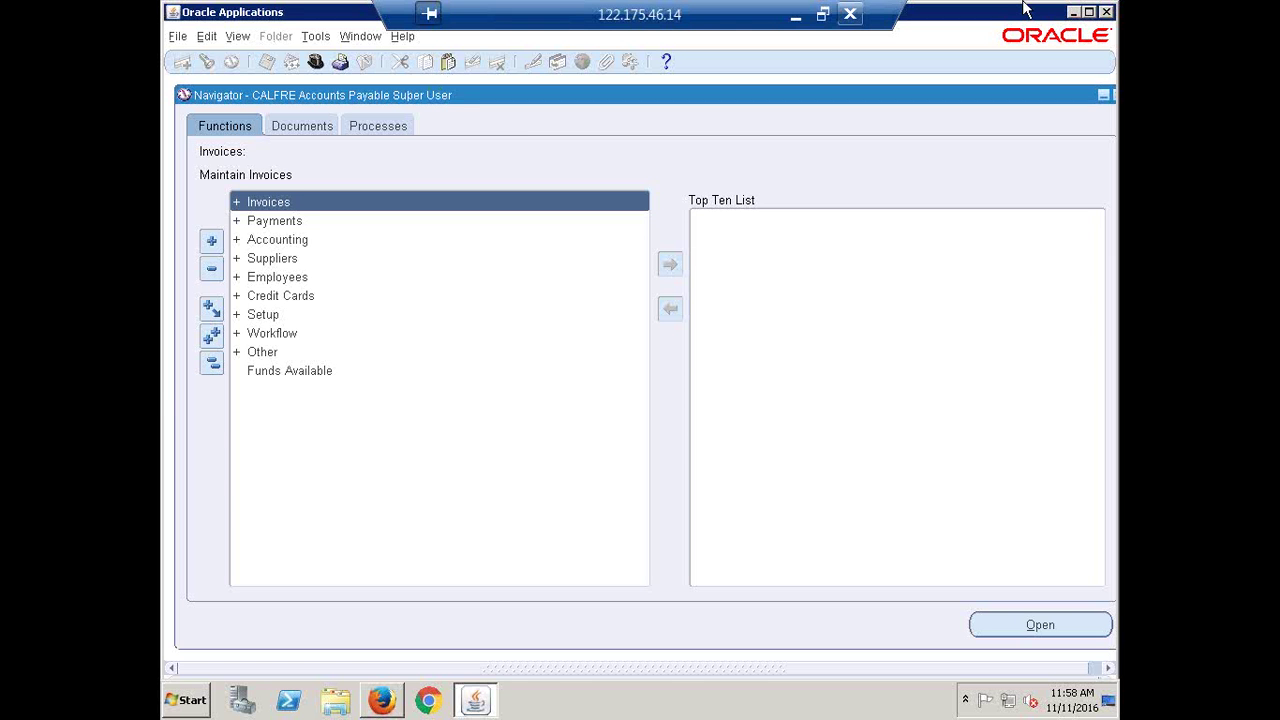
{"action": "left_click", "coordinate": [822, 14]}
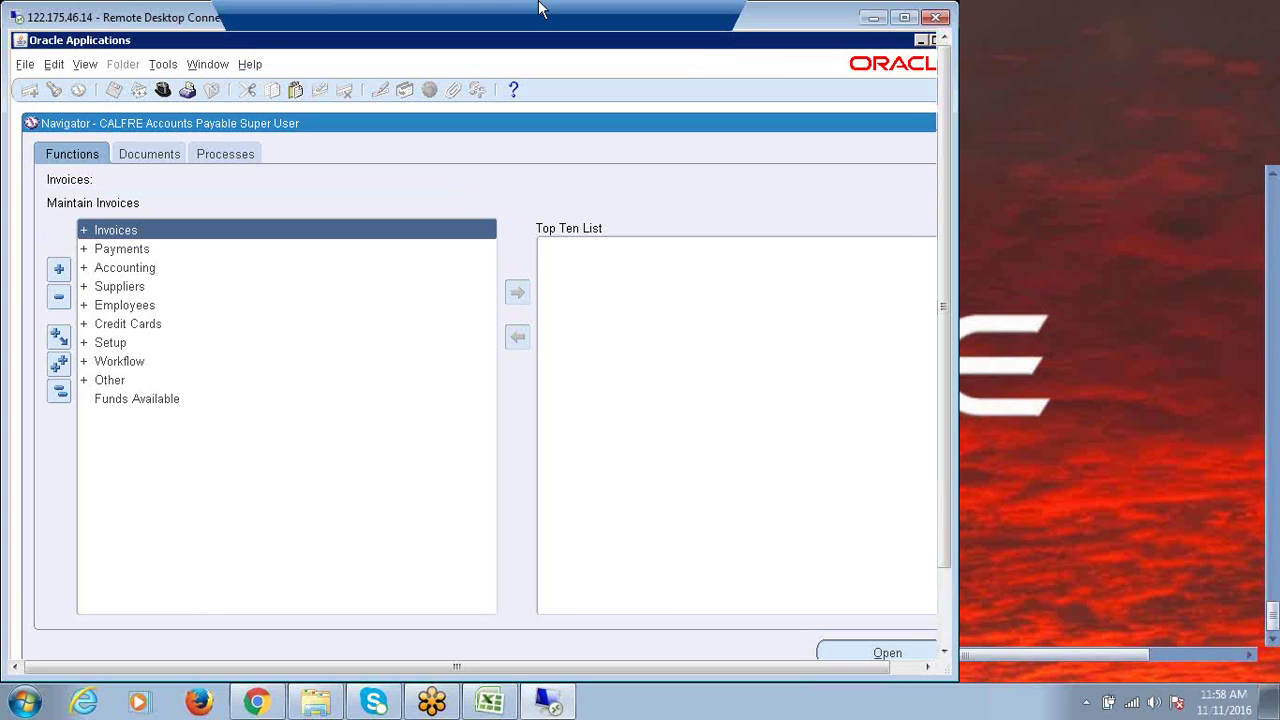
{"action": "left_click", "coordinate": [887, 18]}
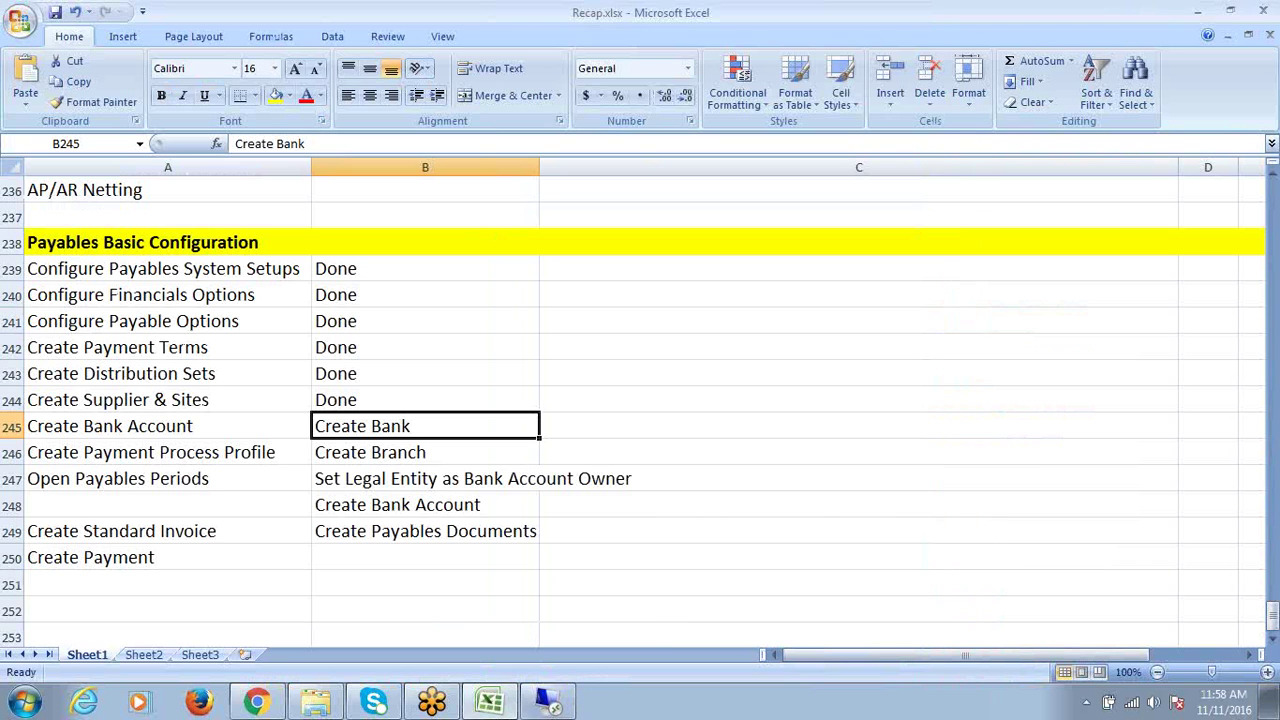